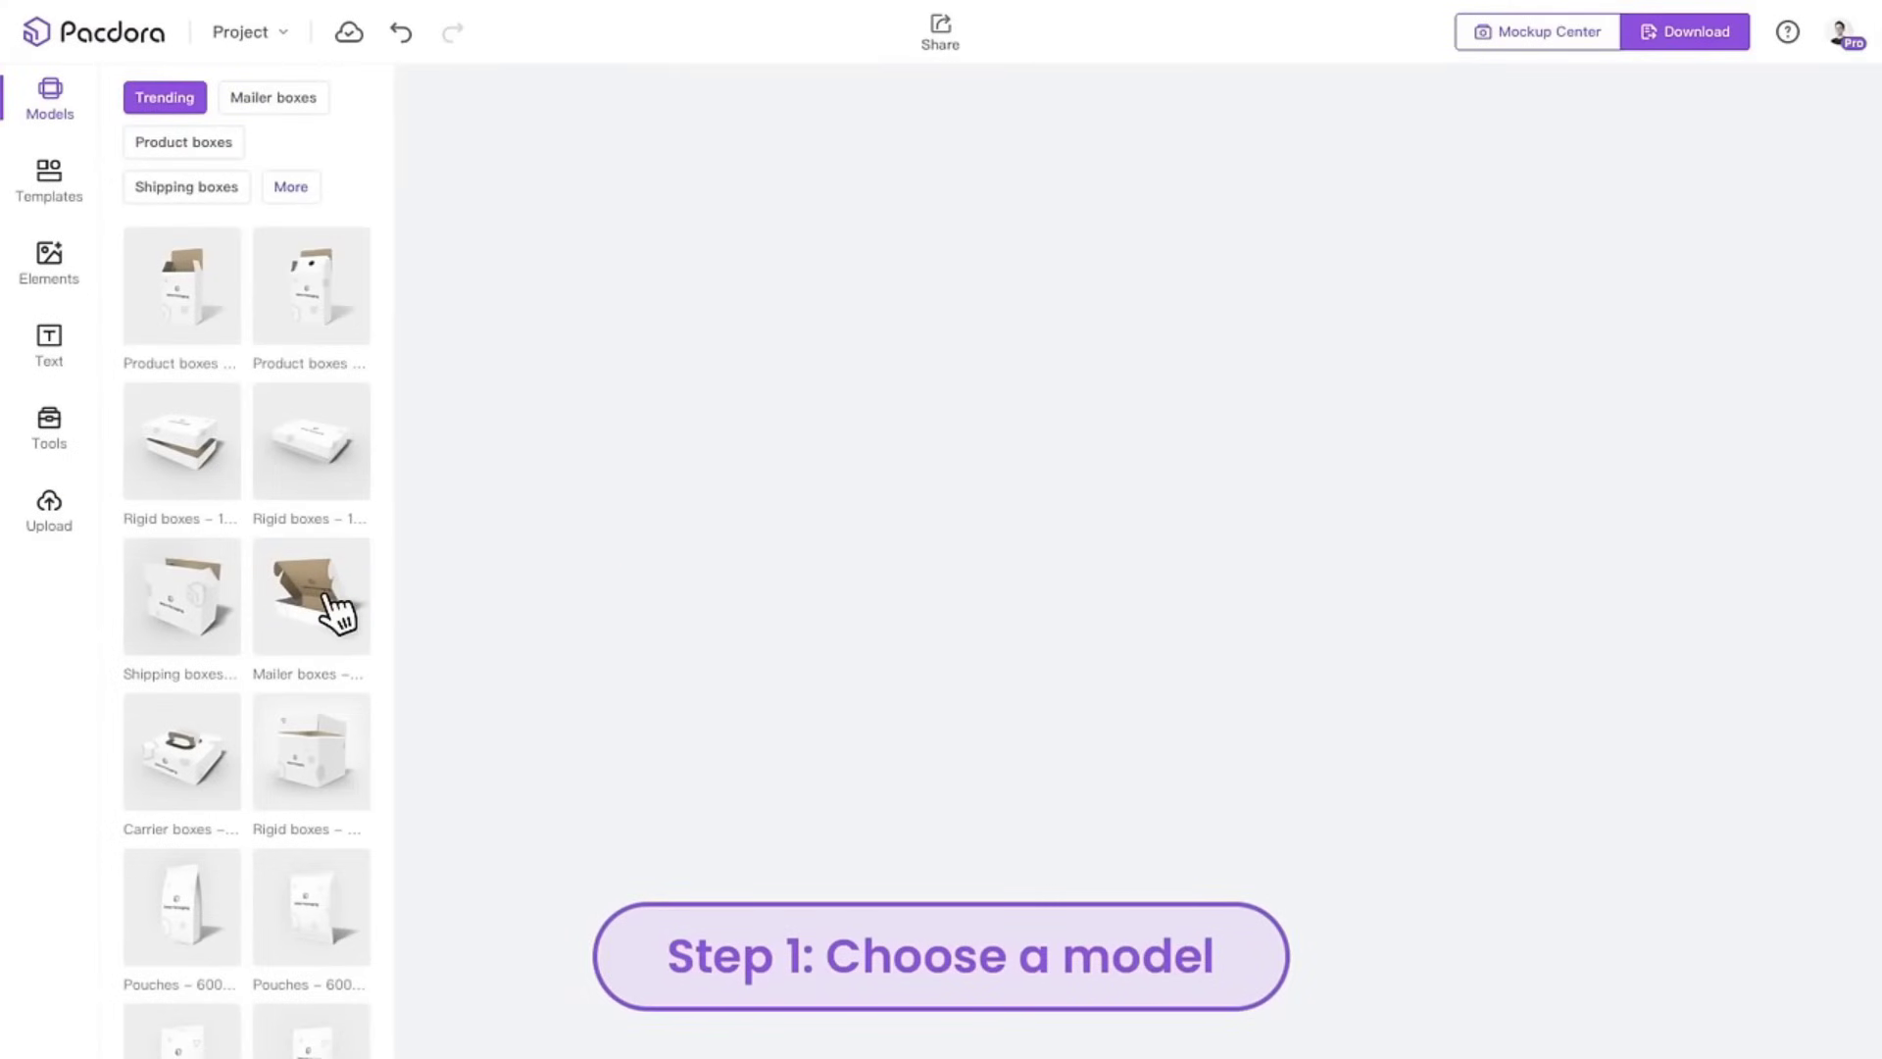
- Load the mailer box model, replace it with the first product box model and edit the size settings
{"action": "left_click", "coordinate": [338, 613]}
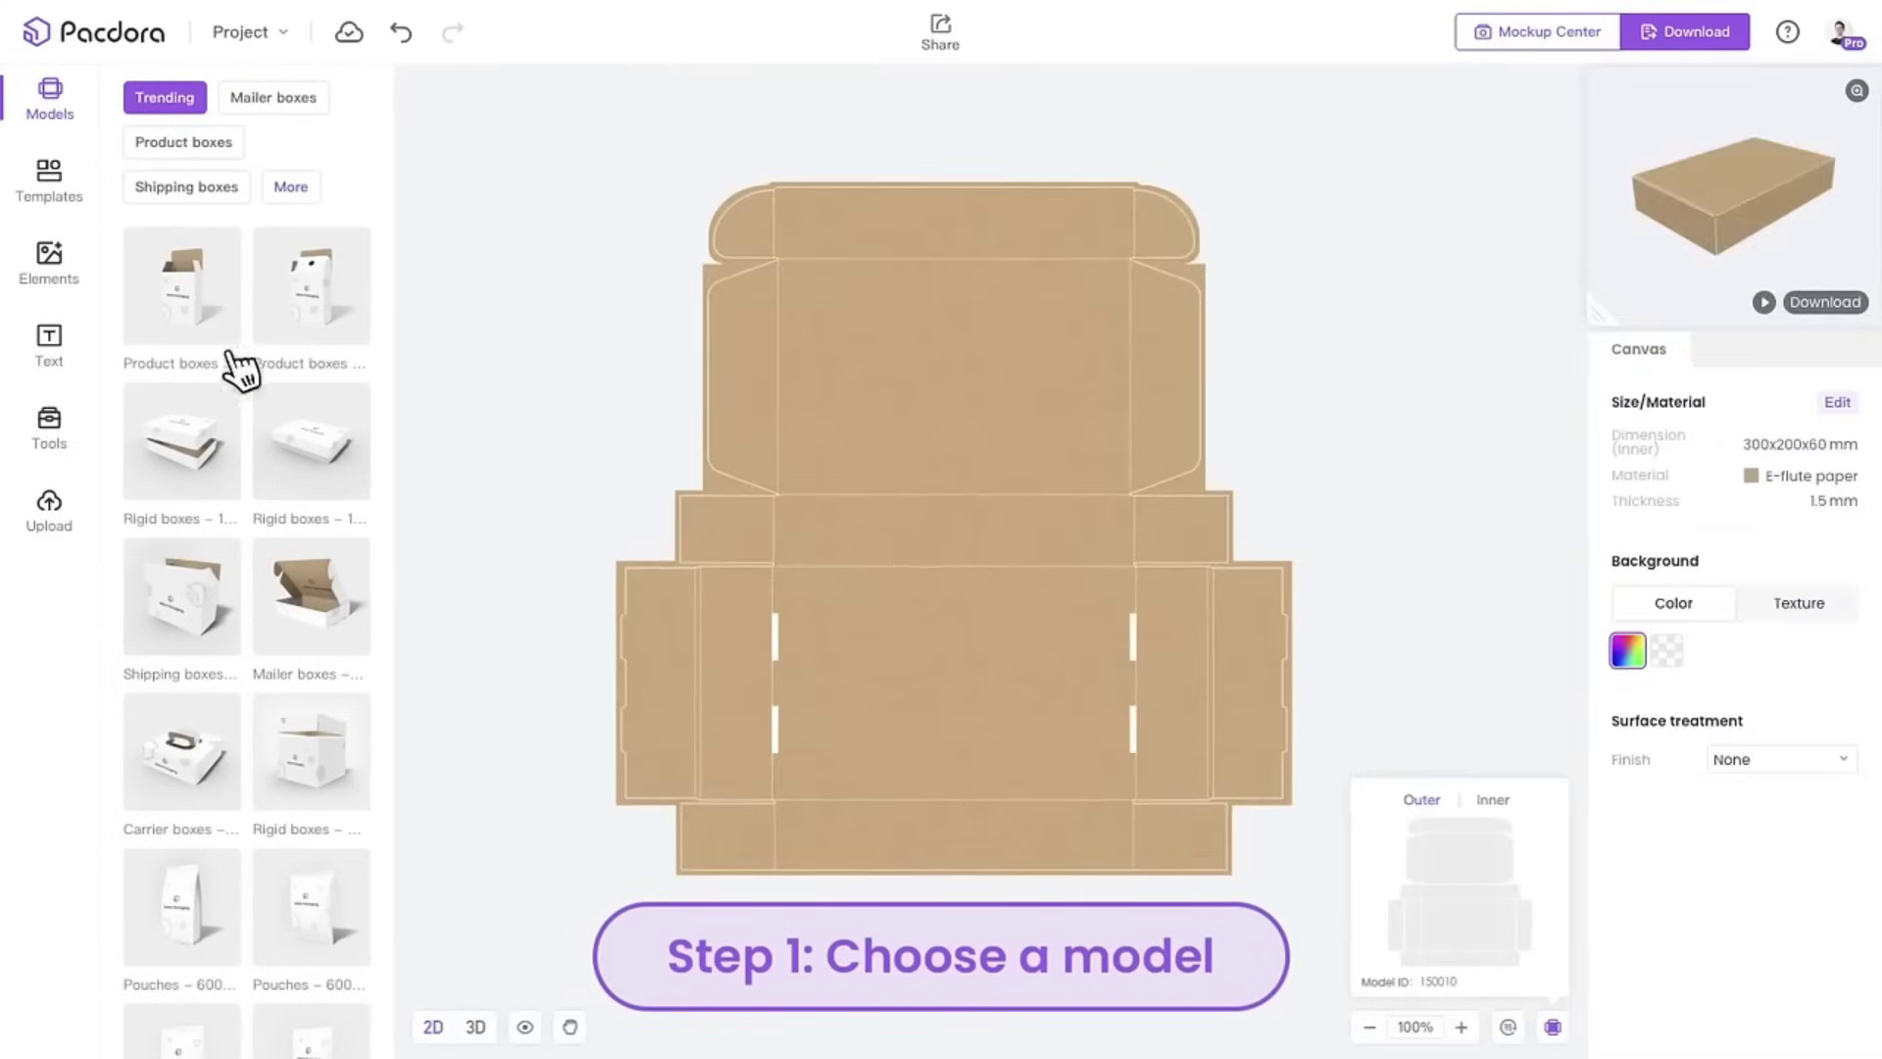
{"action": "left_click", "coordinate": [206, 290]}
{"action": "left_click", "coordinate": [1838, 401]}
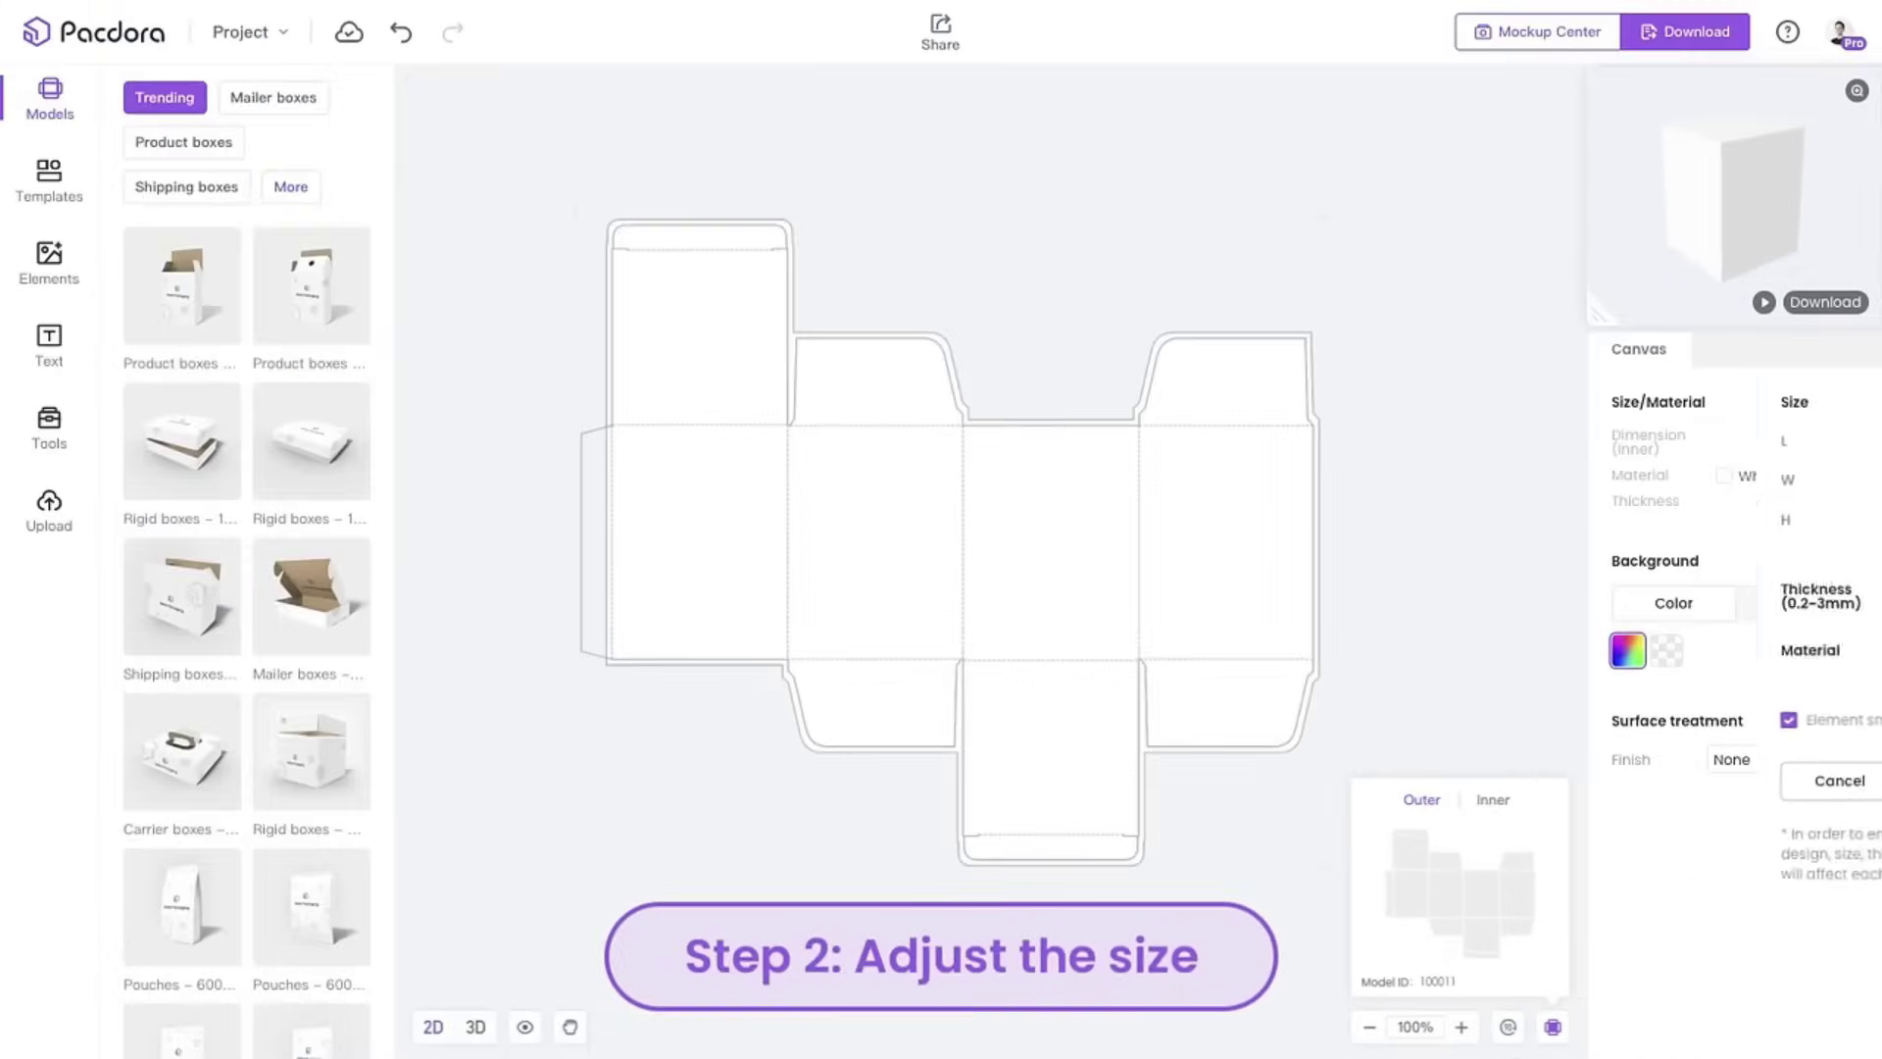
{"action": "left_click", "coordinate": [1782, 725]}
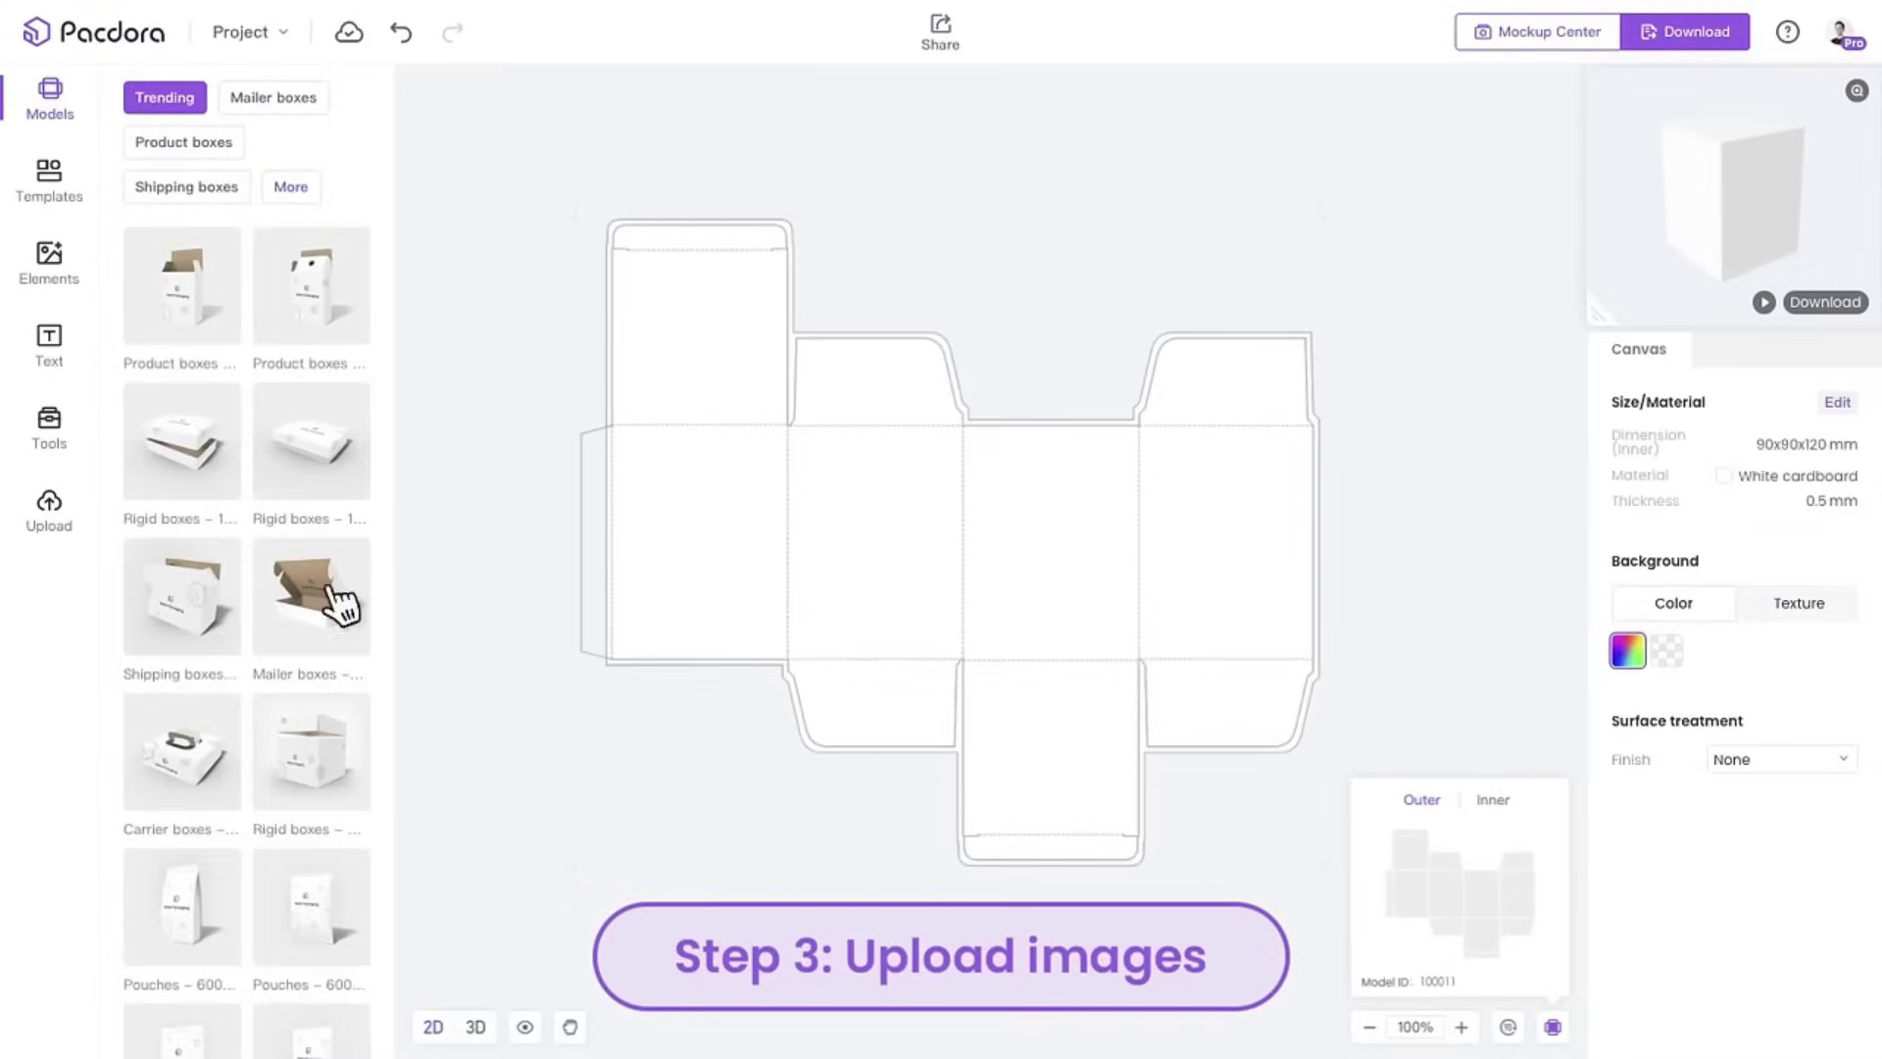
- Open the uploaded images, and check the mockup and code download options for the box design
{"action": "left_click", "coordinate": [51, 505]}
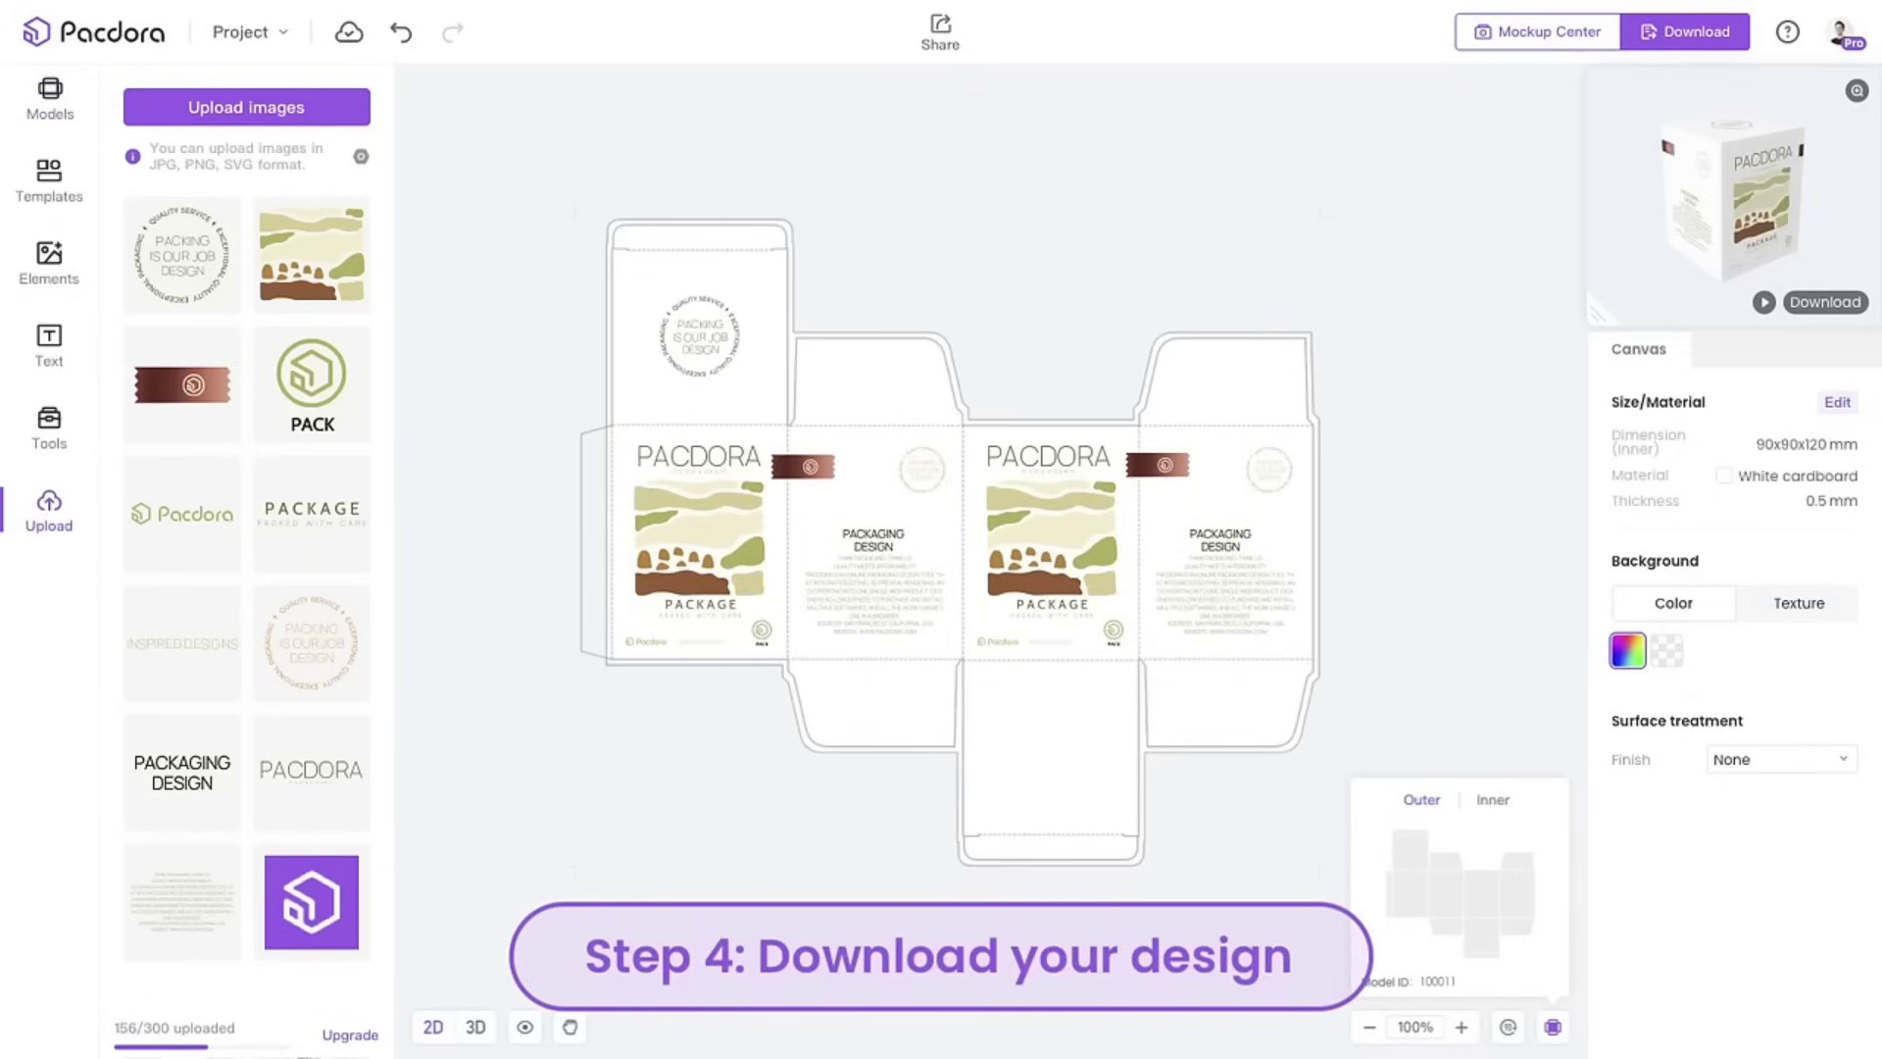
{"action": "left_click", "coordinate": [1701, 39]}
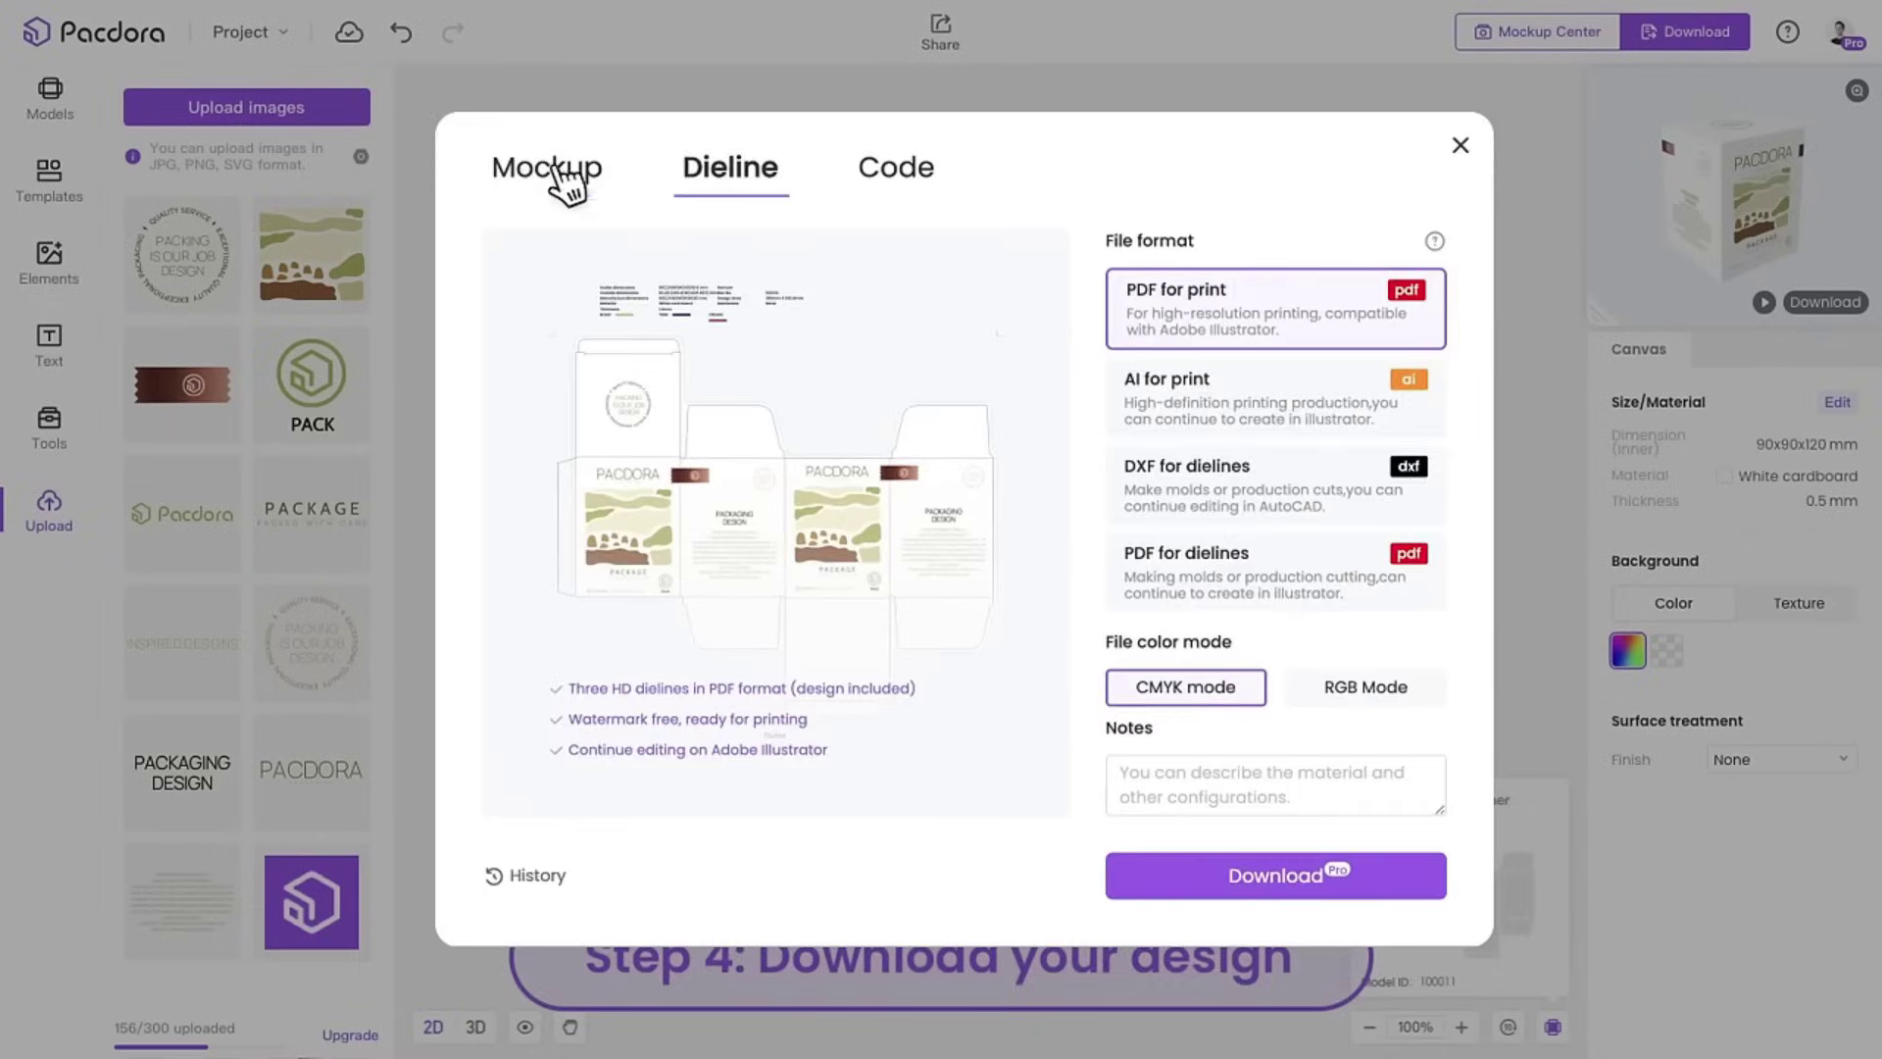
{"action": "left_click", "coordinate": [557, 172]}
{"action": "left_click", "coordinate": [902, 177]}
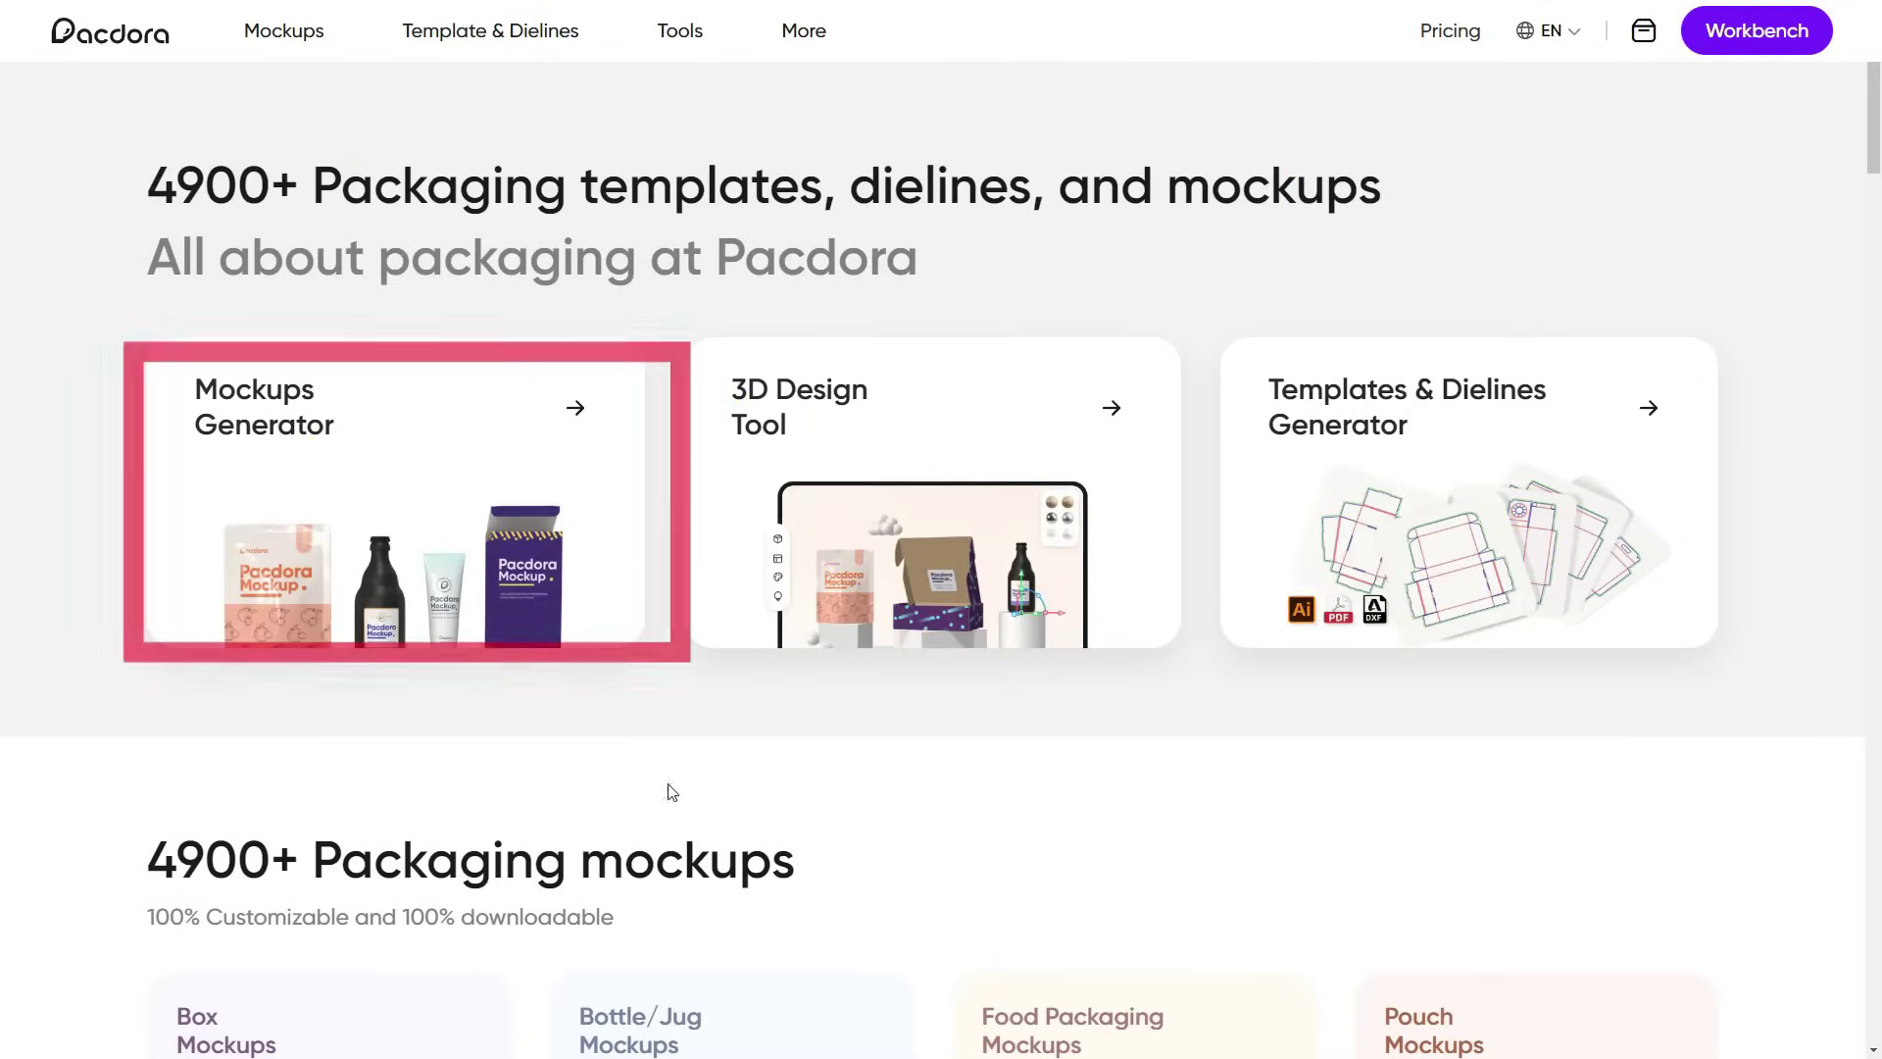
- Browse the Mockups Generator and open the paper gift tote bag mockup
{"action": "left_click", "coordinate": [430, 447]}
{"action": "scroll", "coordinate": [605, 592], "scroll_direction": "down", "scroll_amount": 10}
{"action": "left_click", "coordinate": [903, 522]}
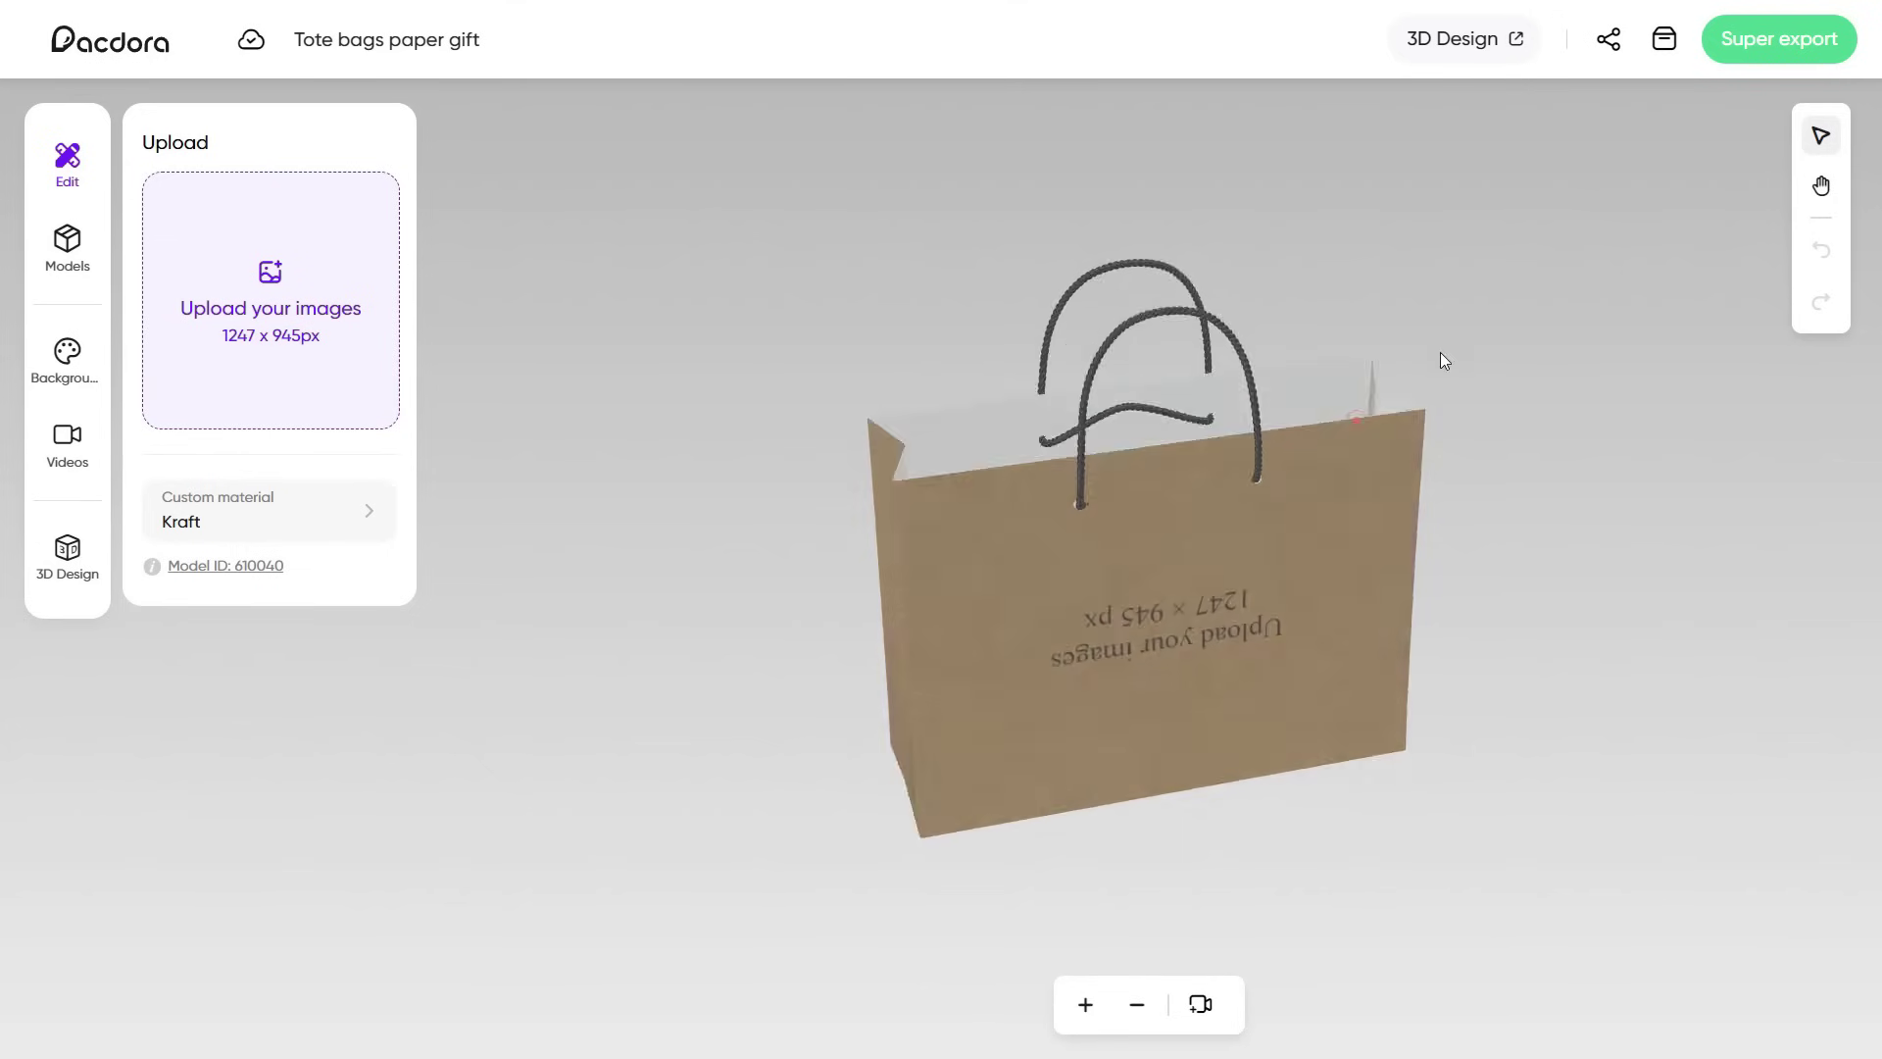
- Add the grey floral pattern from Inspirations to the tote bag design and rotate the 3D preview
{"action": "left_click", "coordinate": [290, 314]}
{"action": "left_click", "coordinate": [54, 351]}
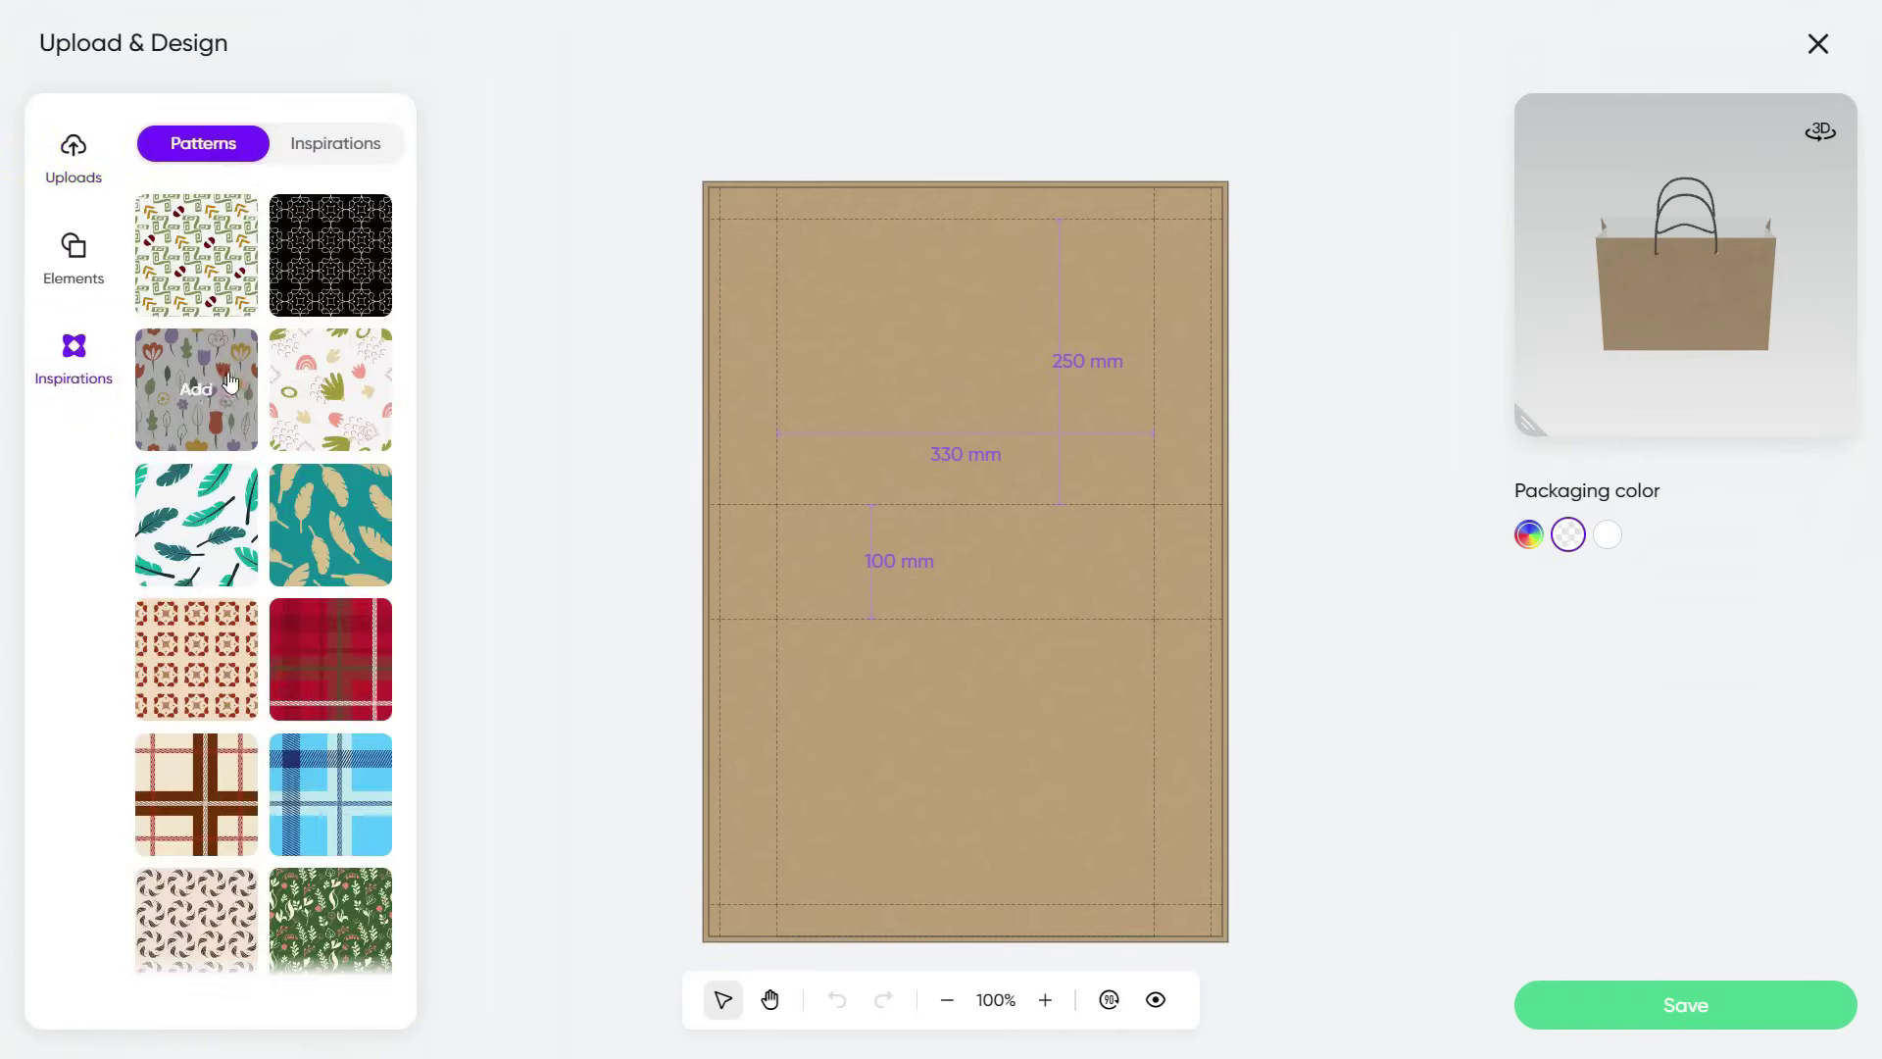
{"action": "left_click", "coordinate": [195, 388]}
{"action": "left_click_drag", "start_coordinate": [1520, 427], "coordinate": [1714, 406]}
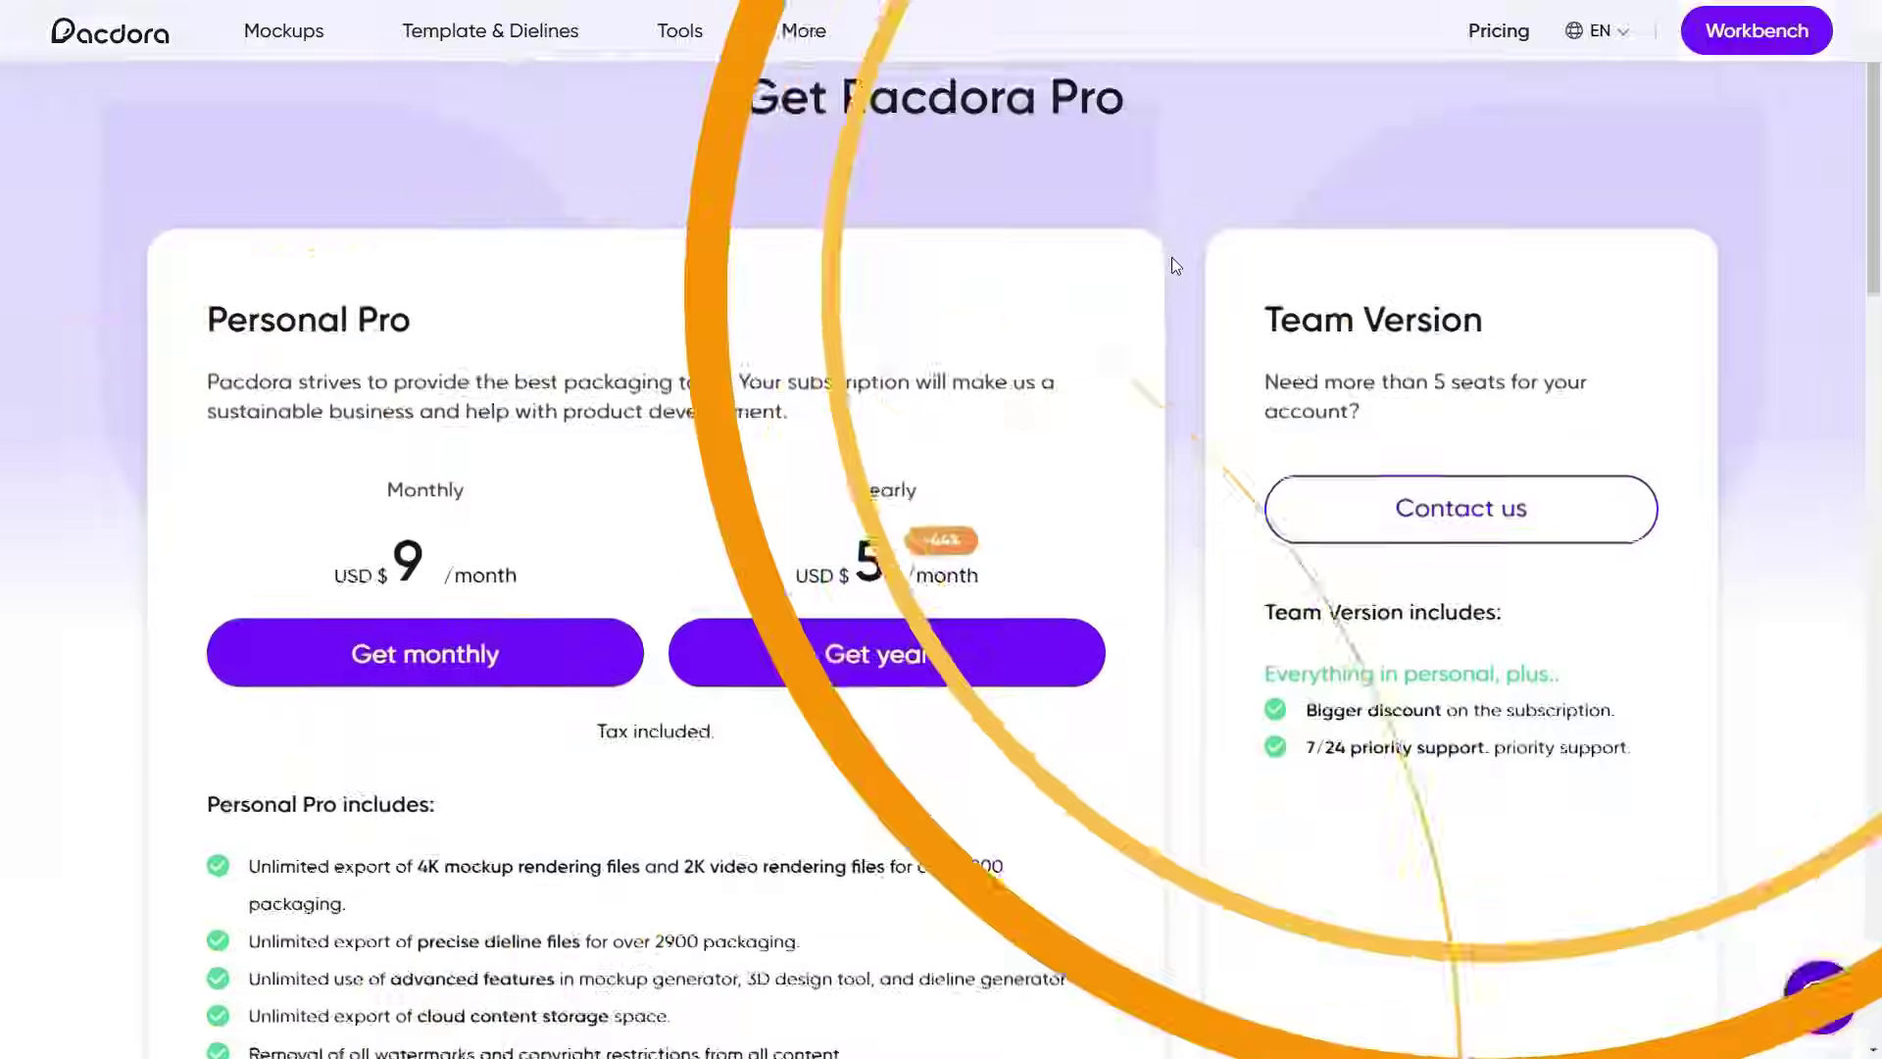
- Look over the pricing plans and open the Templates & Dielines Generator to browse its page
{"action": "scroll", "coordinate": [1173, 257], "scroll_direction": "down", "scroll_amount": 2}
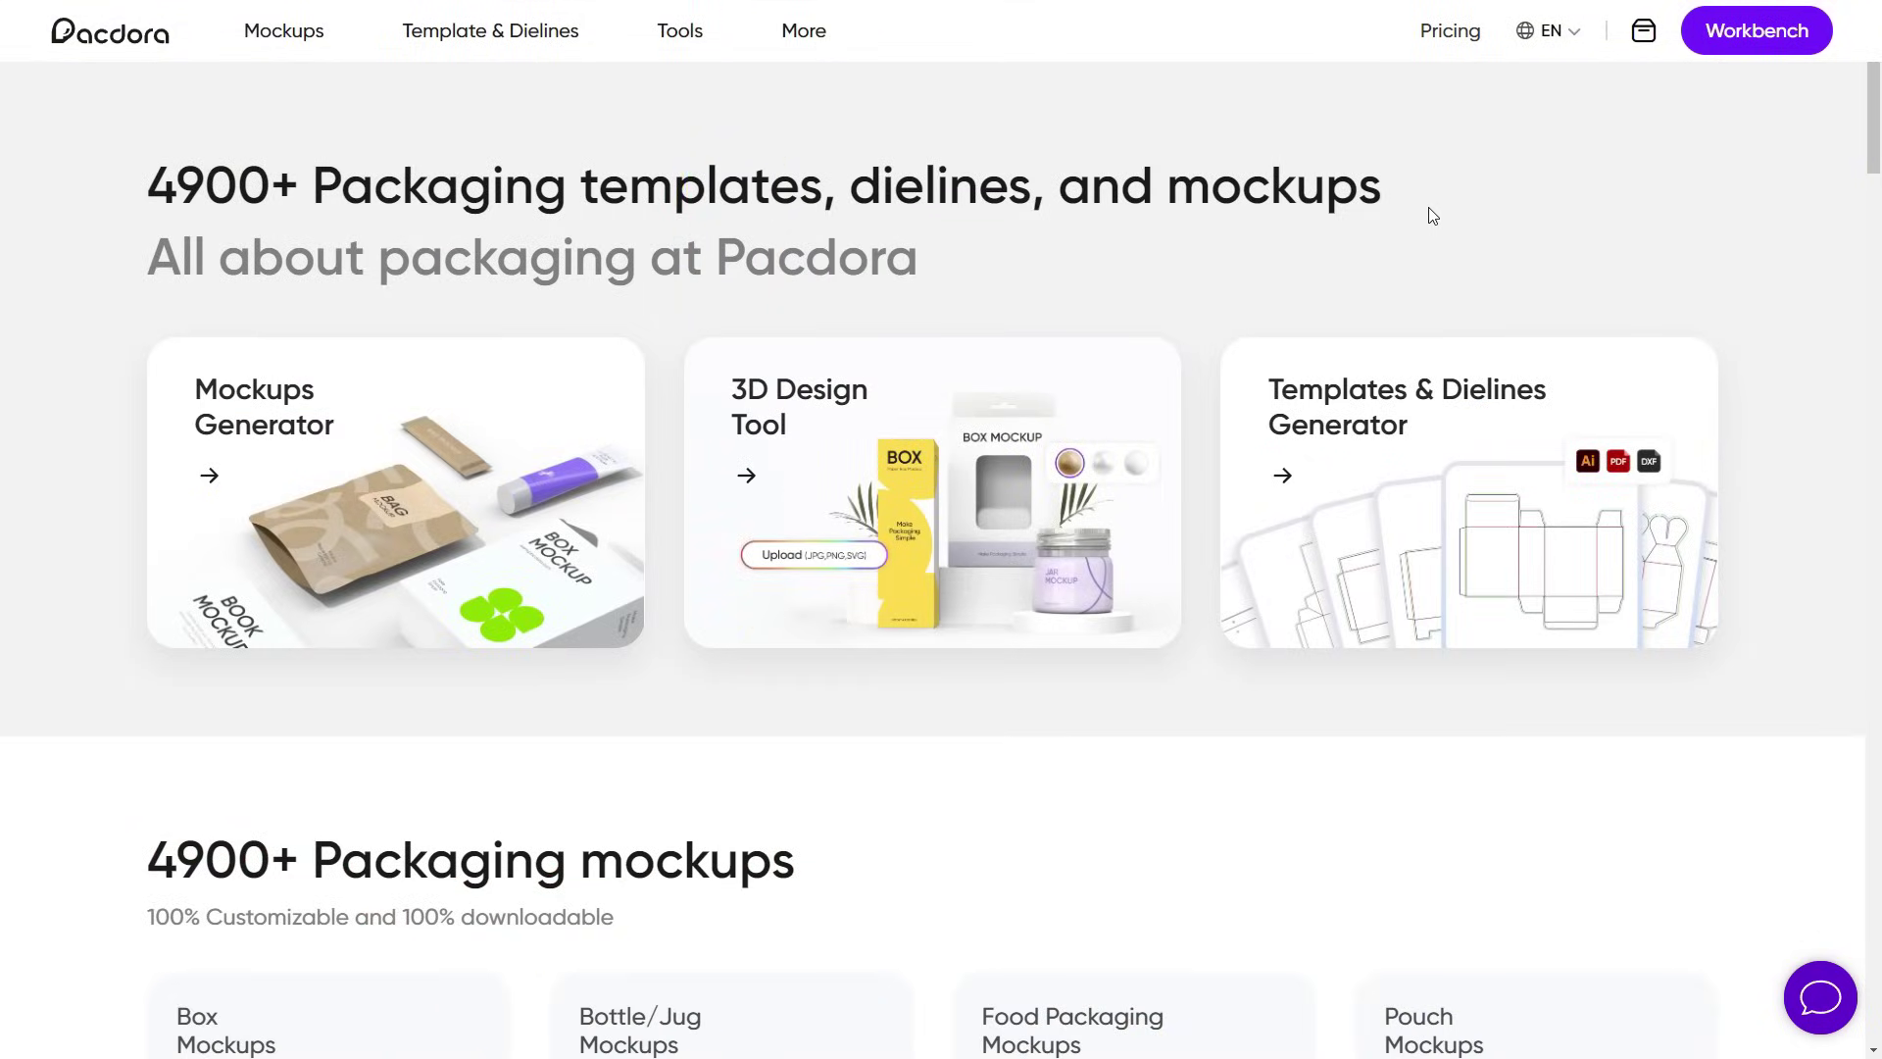
{"action": "left_click", "coordinate": [1413, 482]}
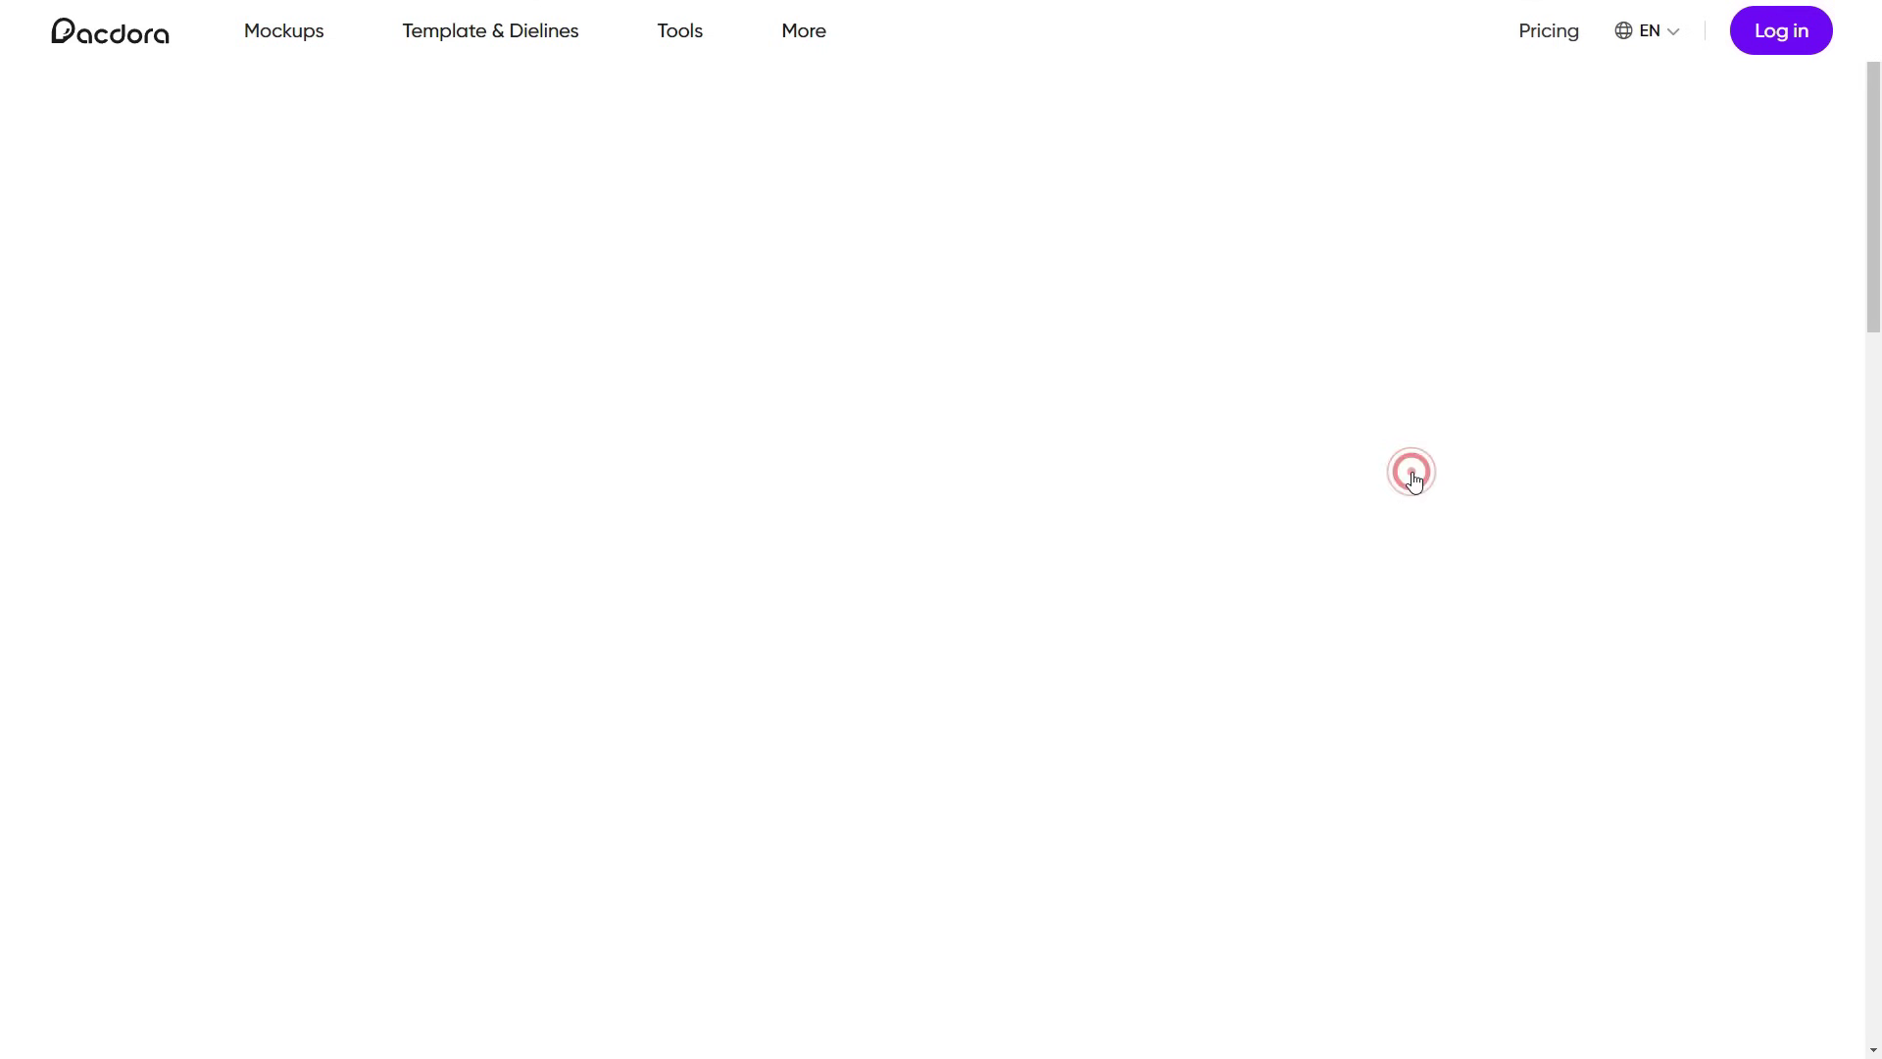
{"action": "scroll", "coordinate": [960, 463], "scroll_direction": "down", "scroll_amount": 5}
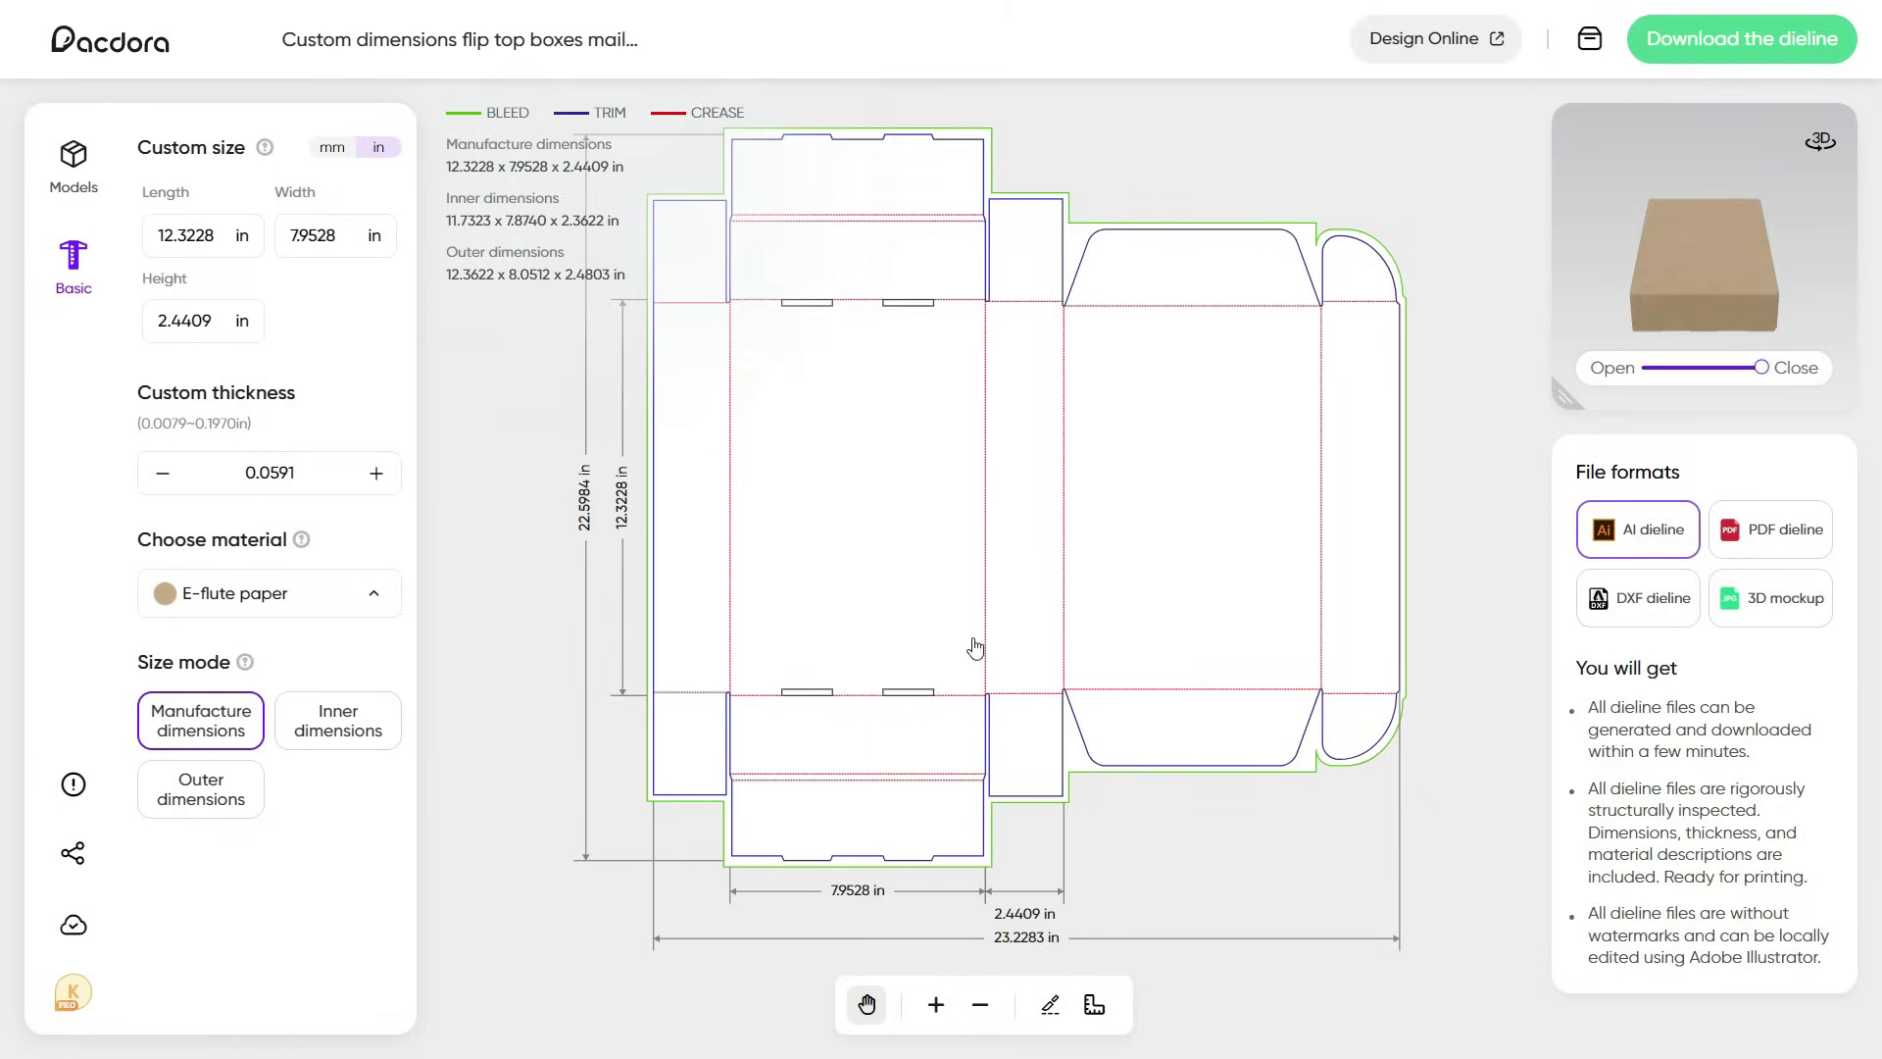
- Check the material options for the flip top mailer box and choose PDF dieline as the file format
{"action": "left_click", "coordinate": [223, 605]}
{"action": "left_click", "coordinate": [476, 784]}
{"action": "left_click", "coordinate": [1752, 585]}
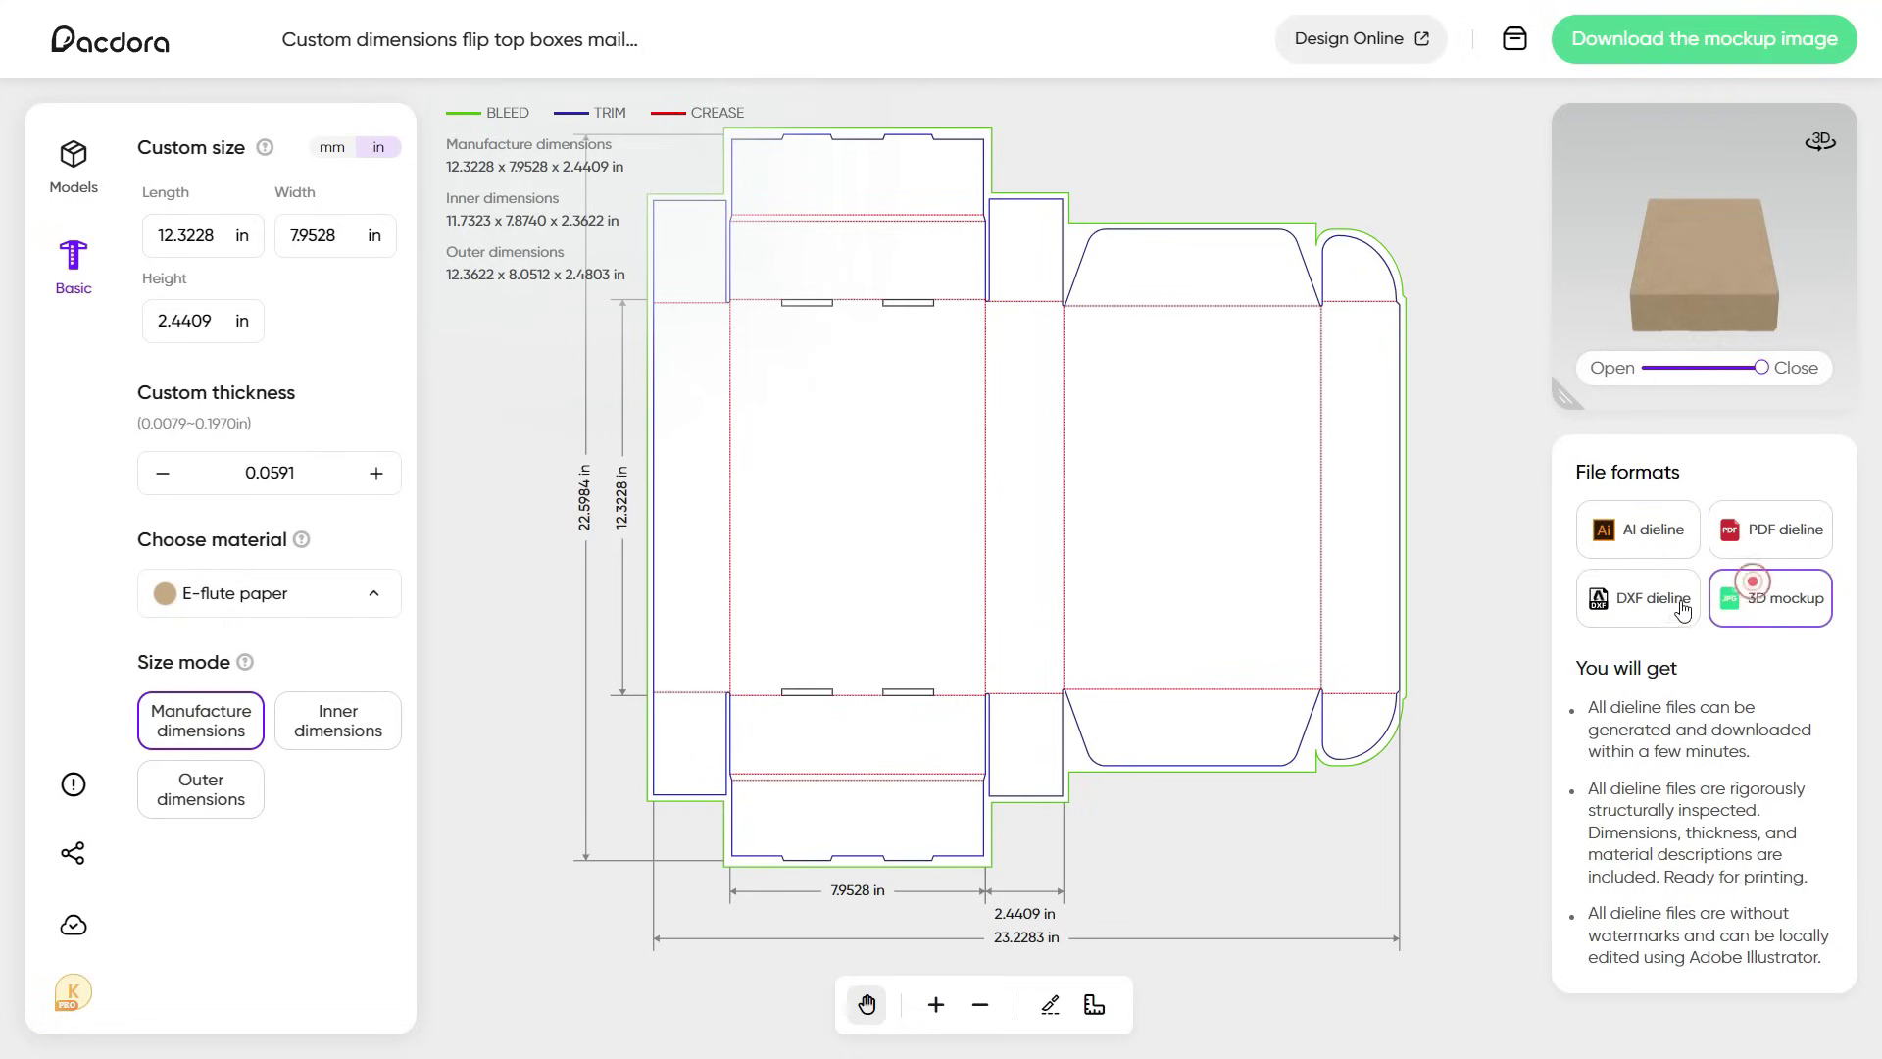
{"action": "left_click", "coordinate": [1751, 546]}
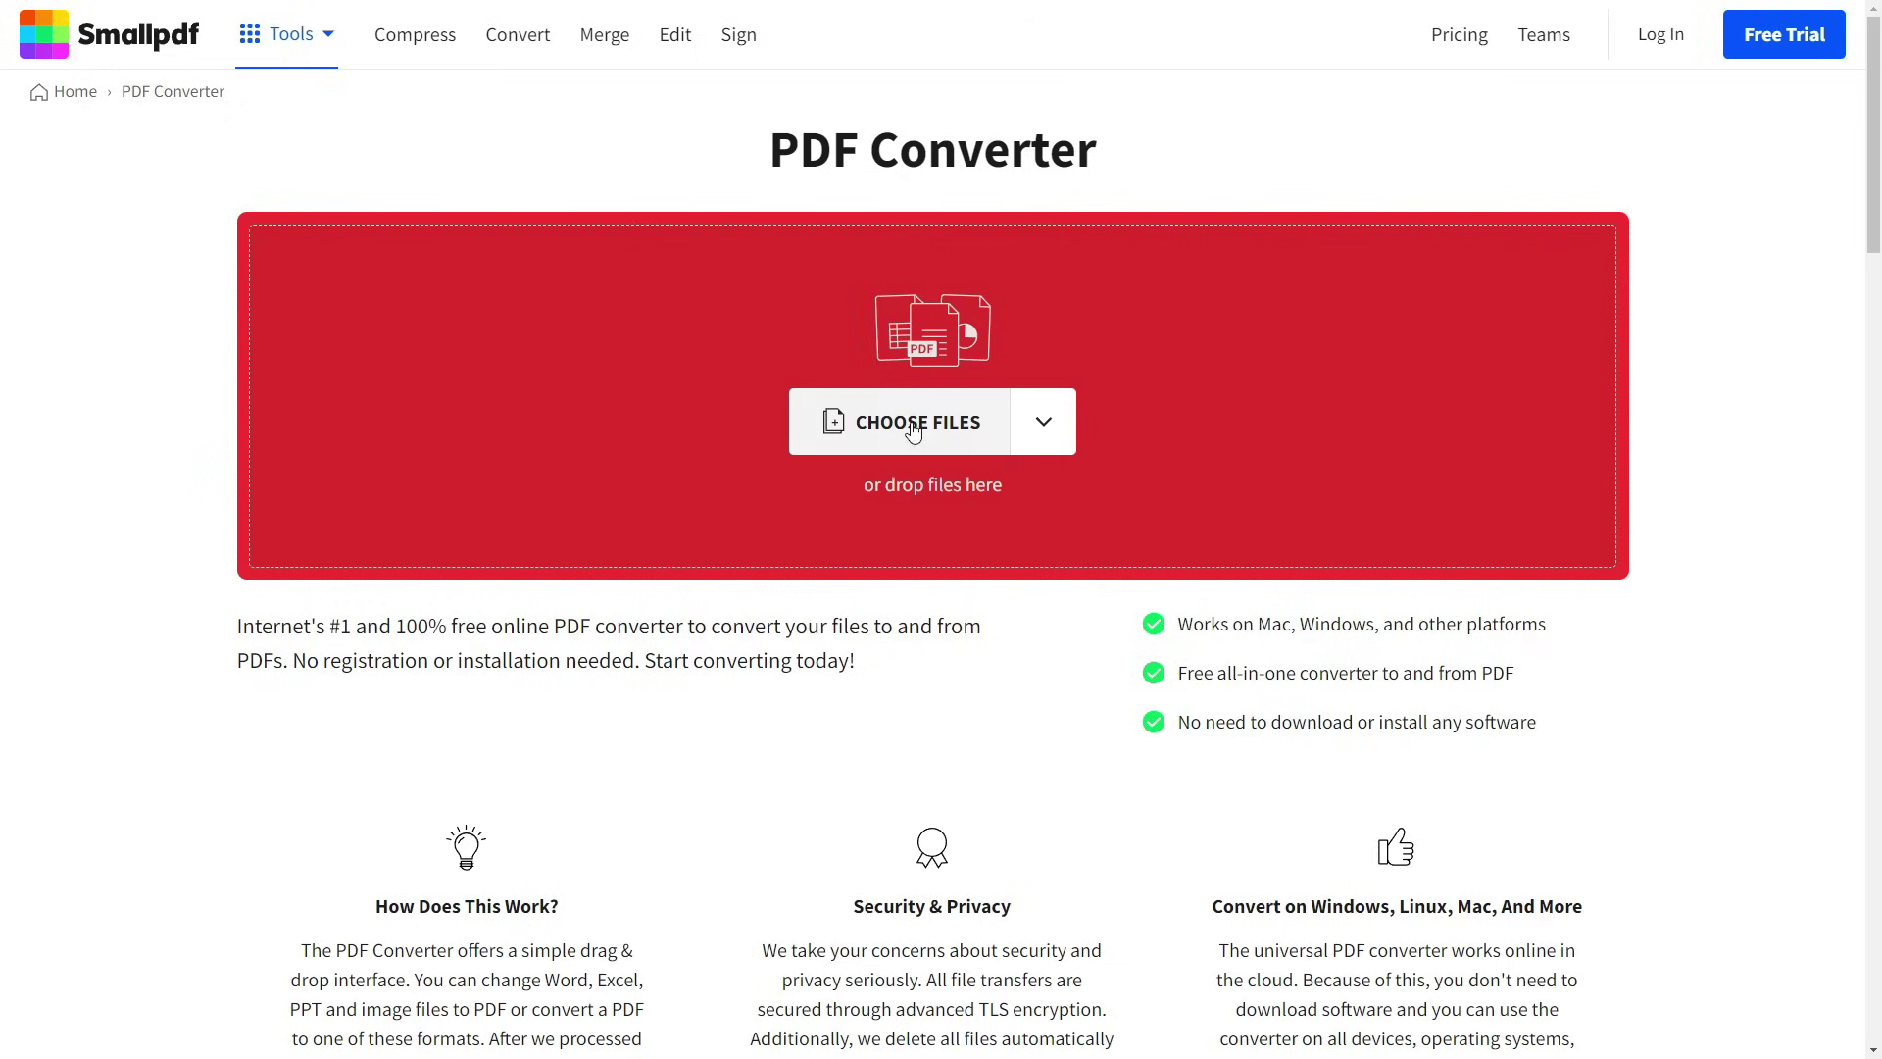
- Switch to the Smallpdf PDF Converter, convert Export_Dieline_CMYK_2024-05-11.pdf to images and download the converted files
{"action": "left_click", "coordinate": [912, 428]}
{"action": "left_click", "coordinate": [214, 182]}
{"action": "left_click", "coordinate": [768, 492]}
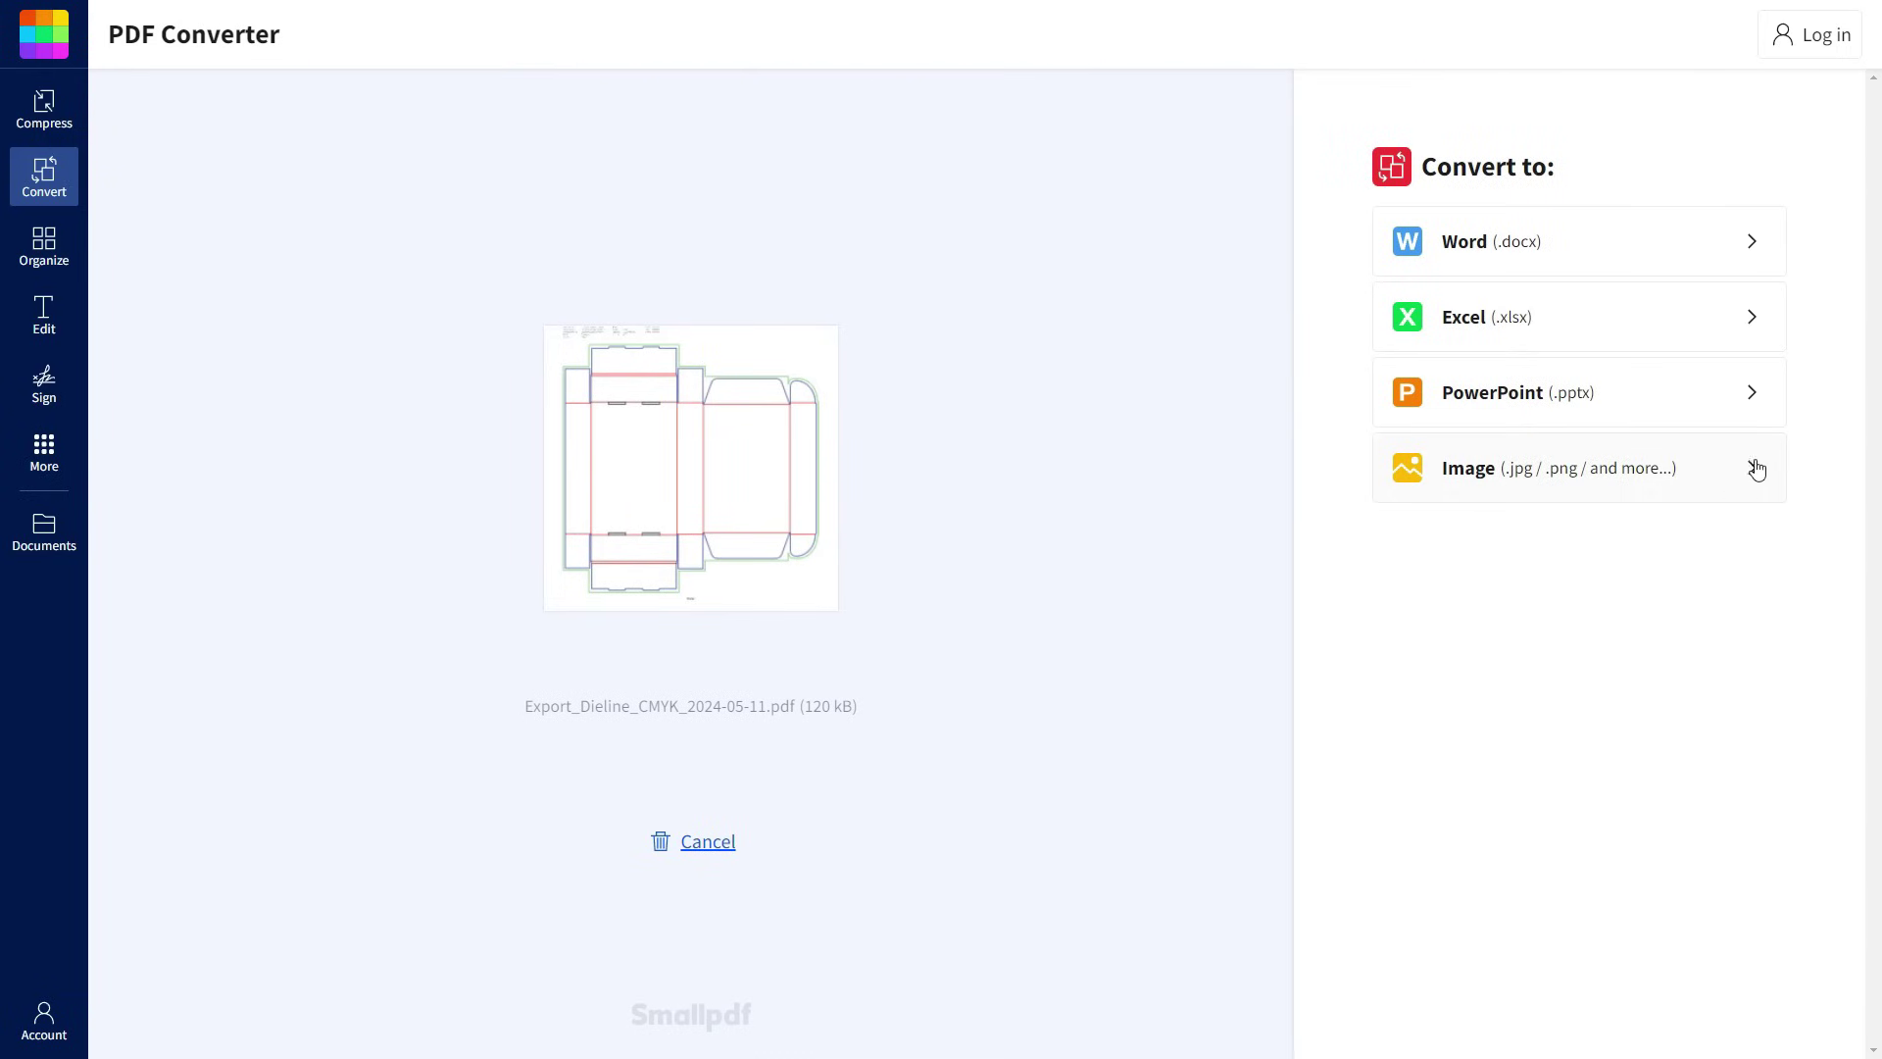
{"action": "left_click", "coordinate": [1757, 471]}
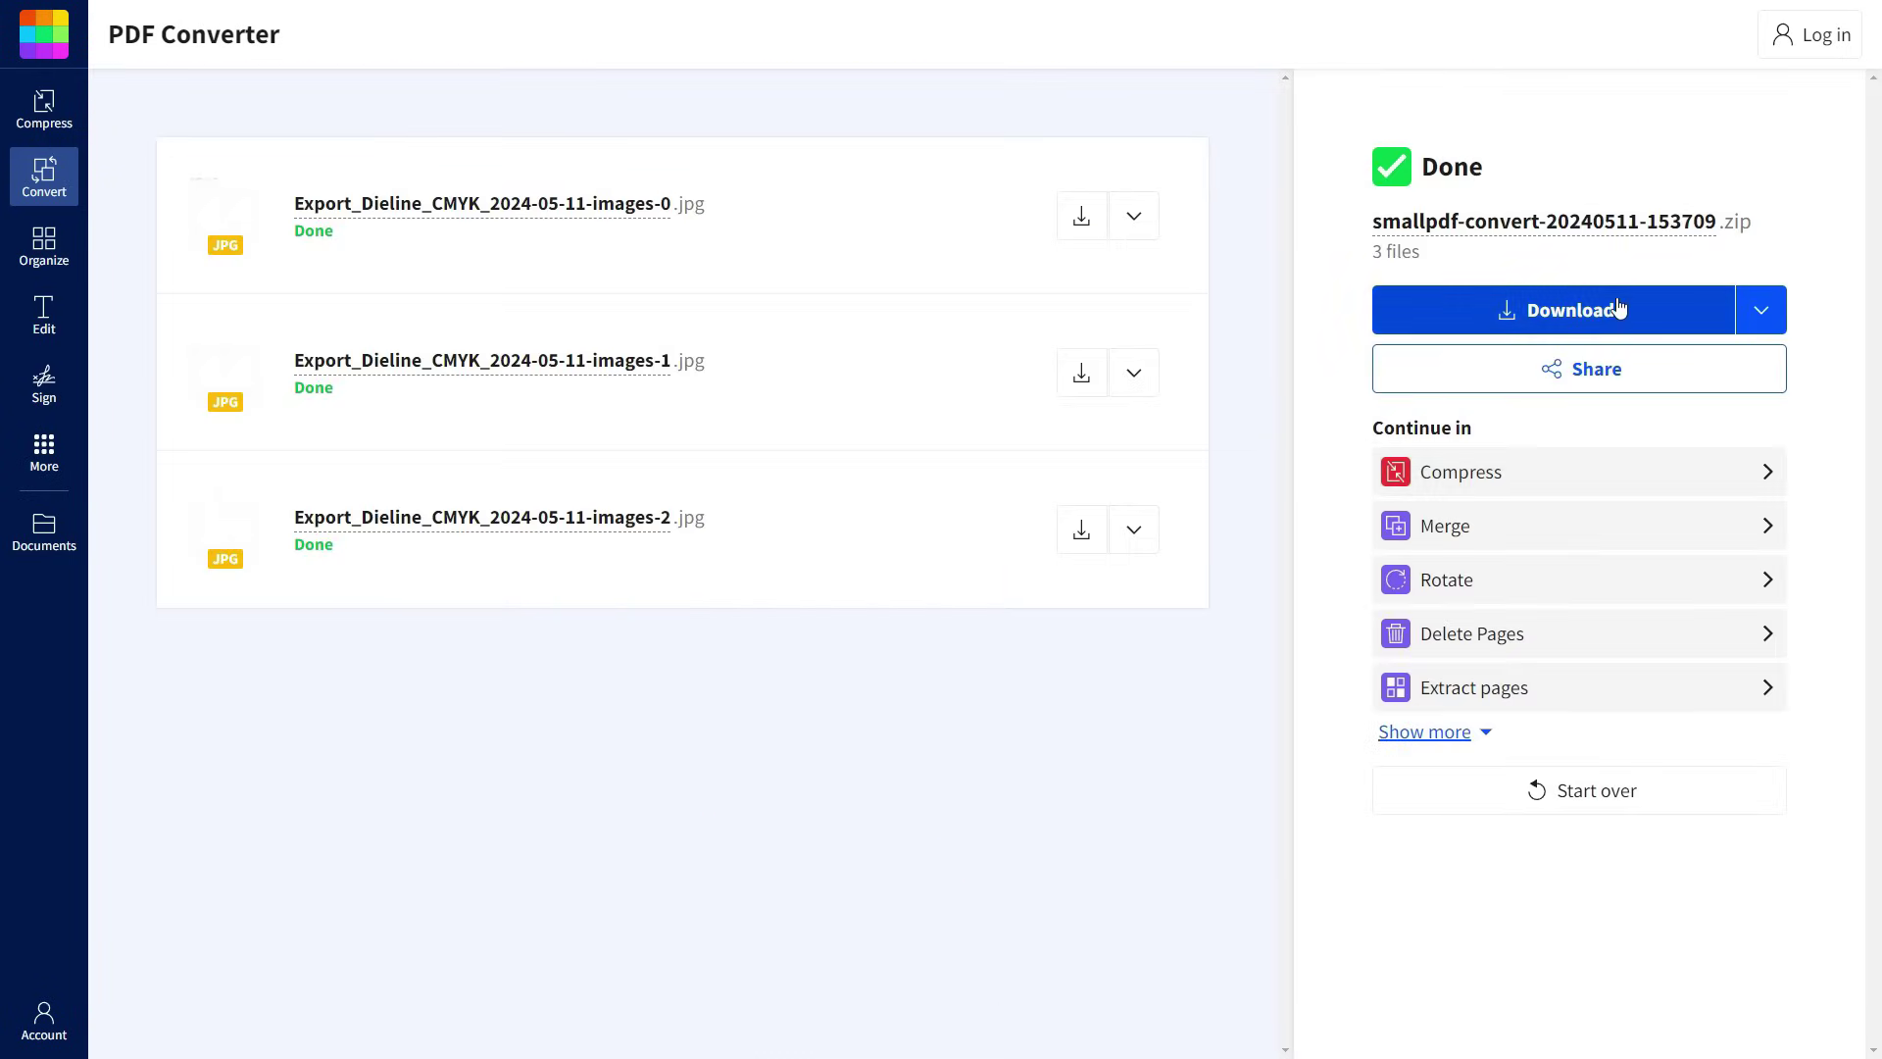
{"action": "left_click", "coordinate": [1623, 310]}
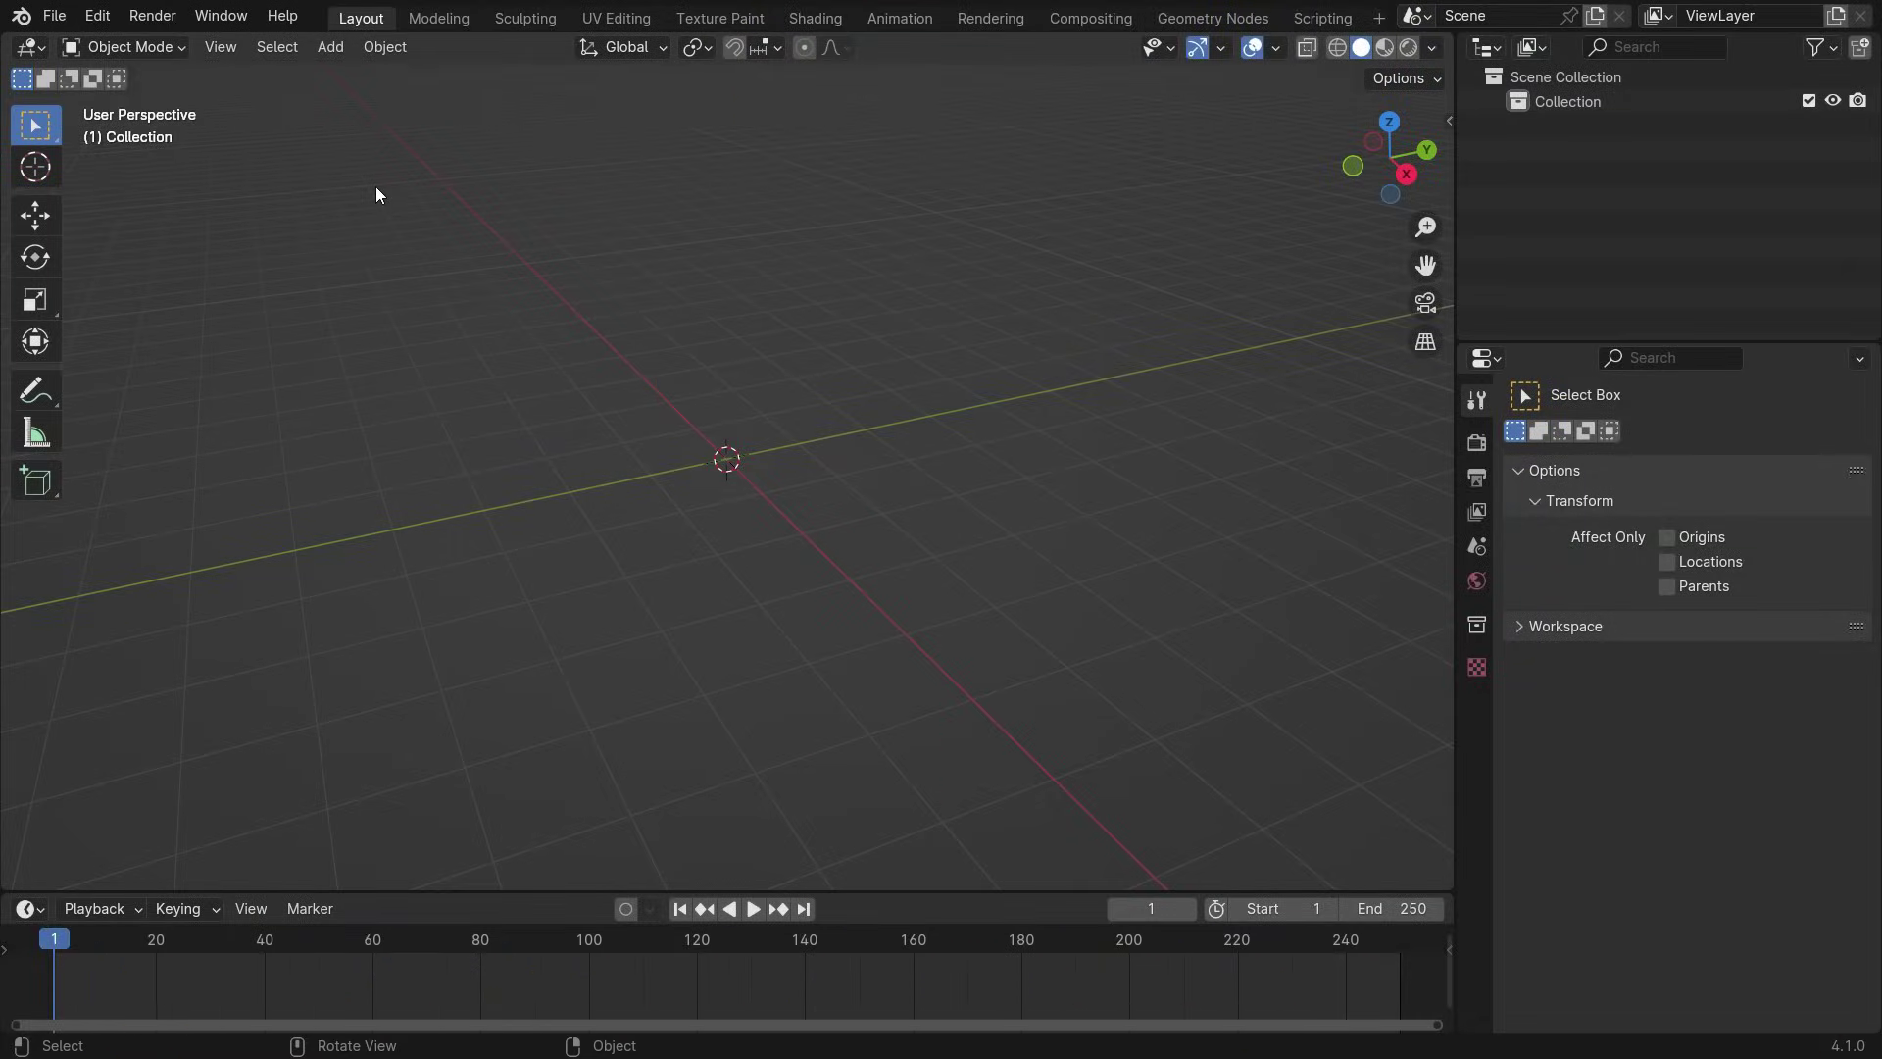
- Switch to Blender and load the dieline JPG whose name ends in images-1 as a reference image
{"action": "key", "text": "shift+a"}
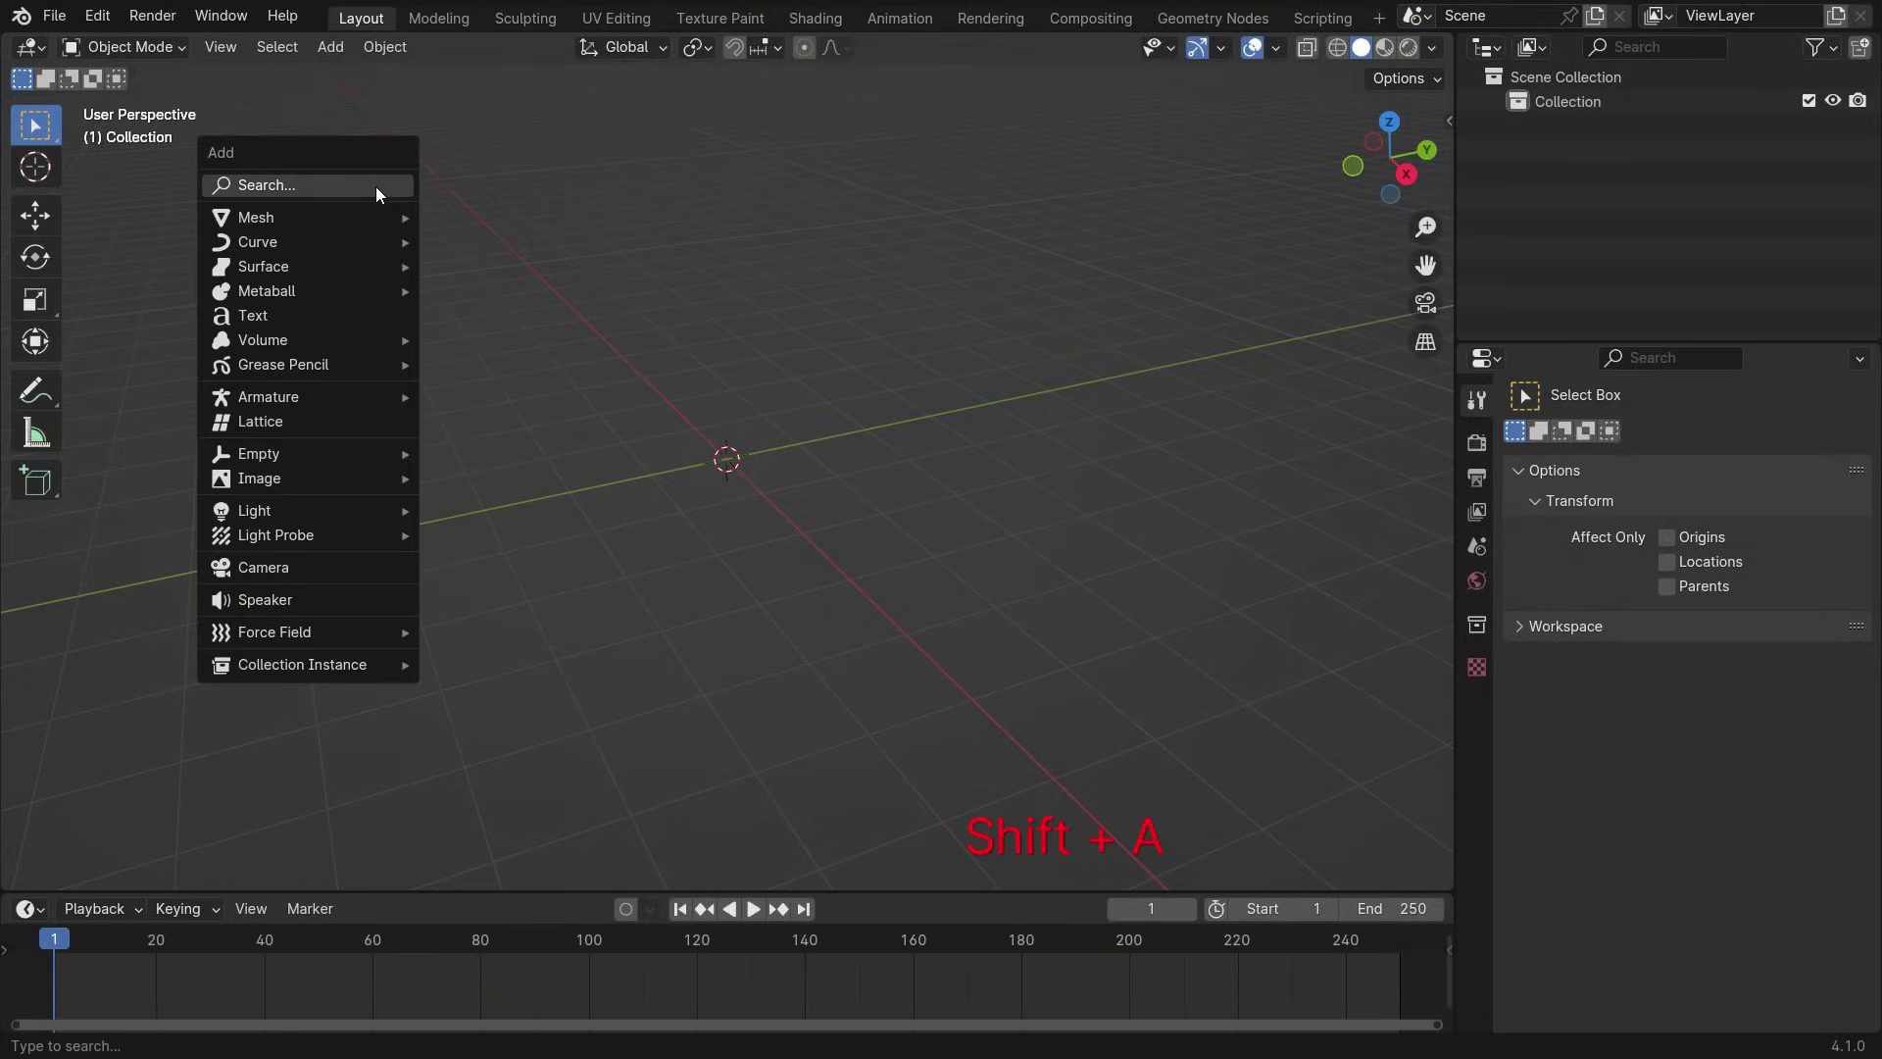
{"action": "mouse_move", "coordinate": [330, 479]}
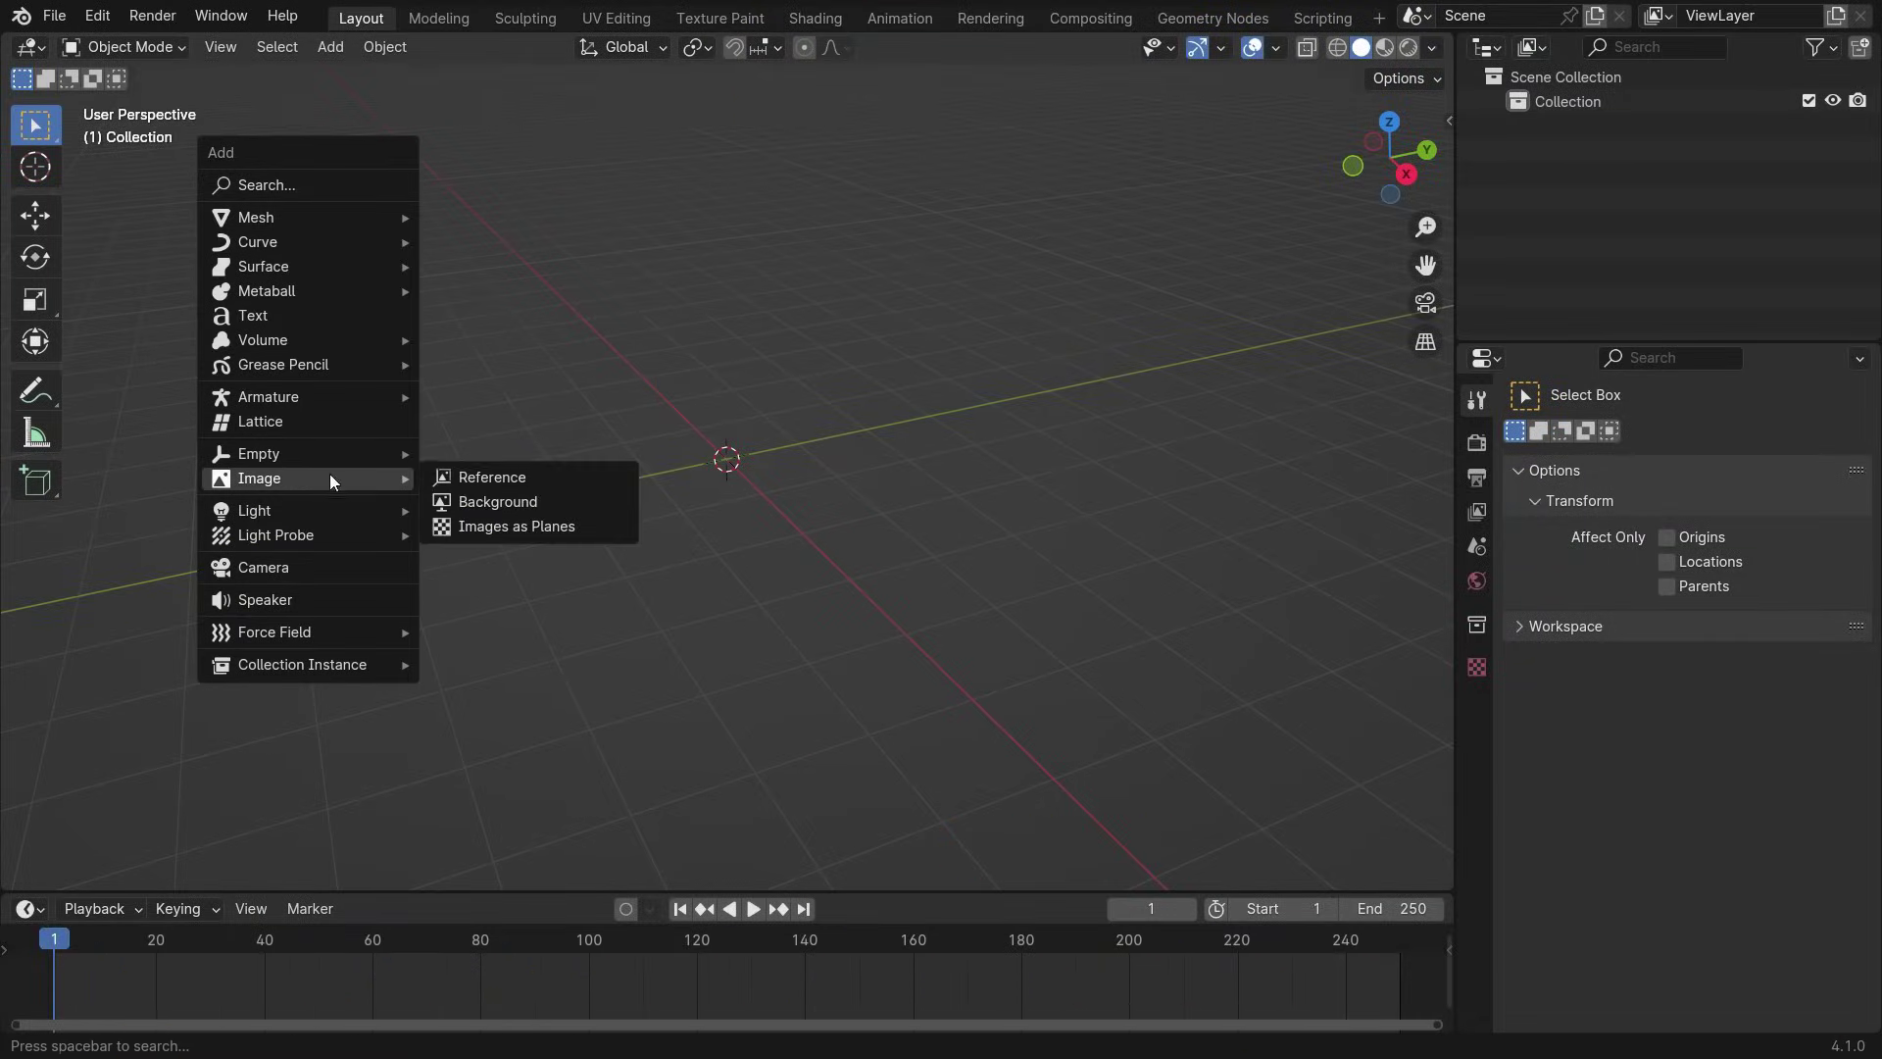
{"action": "left_click", "coordinate": [535, 477]}
{"action": "left_click", "coordinate": [580, 420]}
{"action": "double_click", "coordinate": [882, 396]}
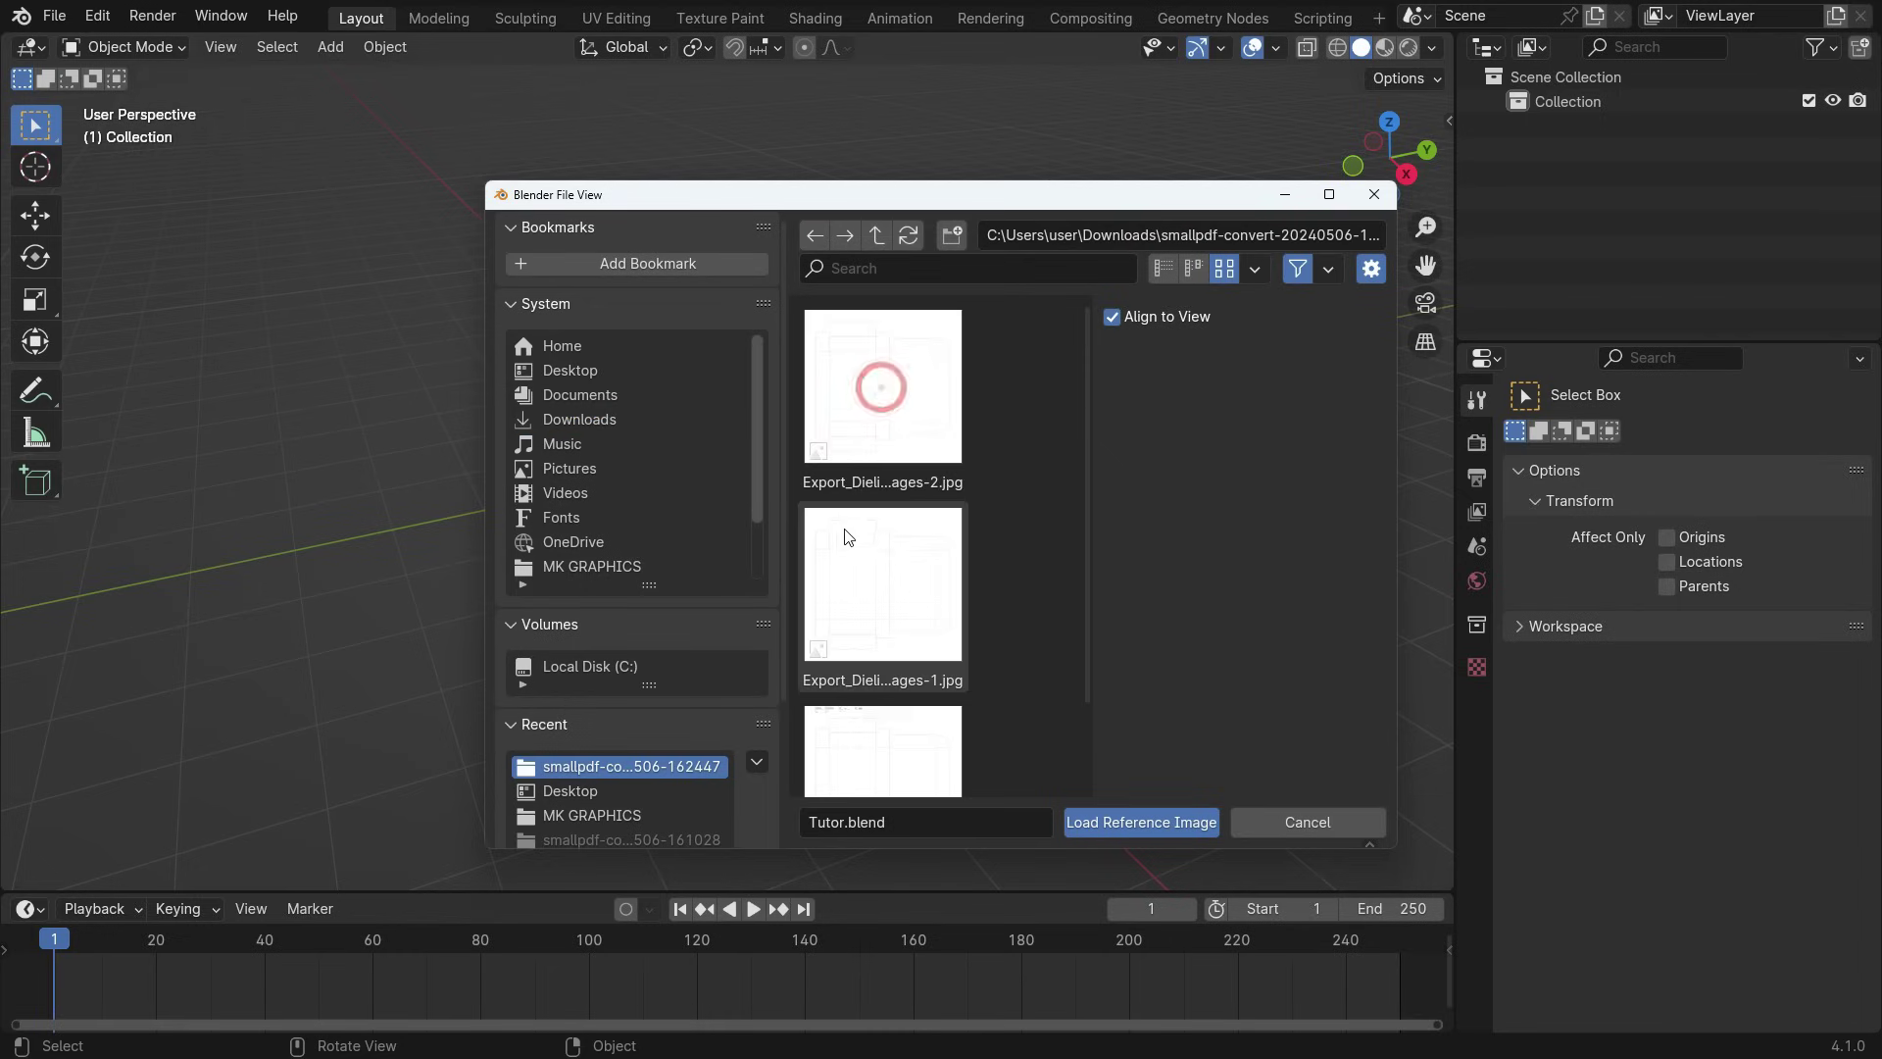
{"action": "left_click", "coordinate": [891, 542]}
{"action": "left_click", "coordinate": [1105, 822]}
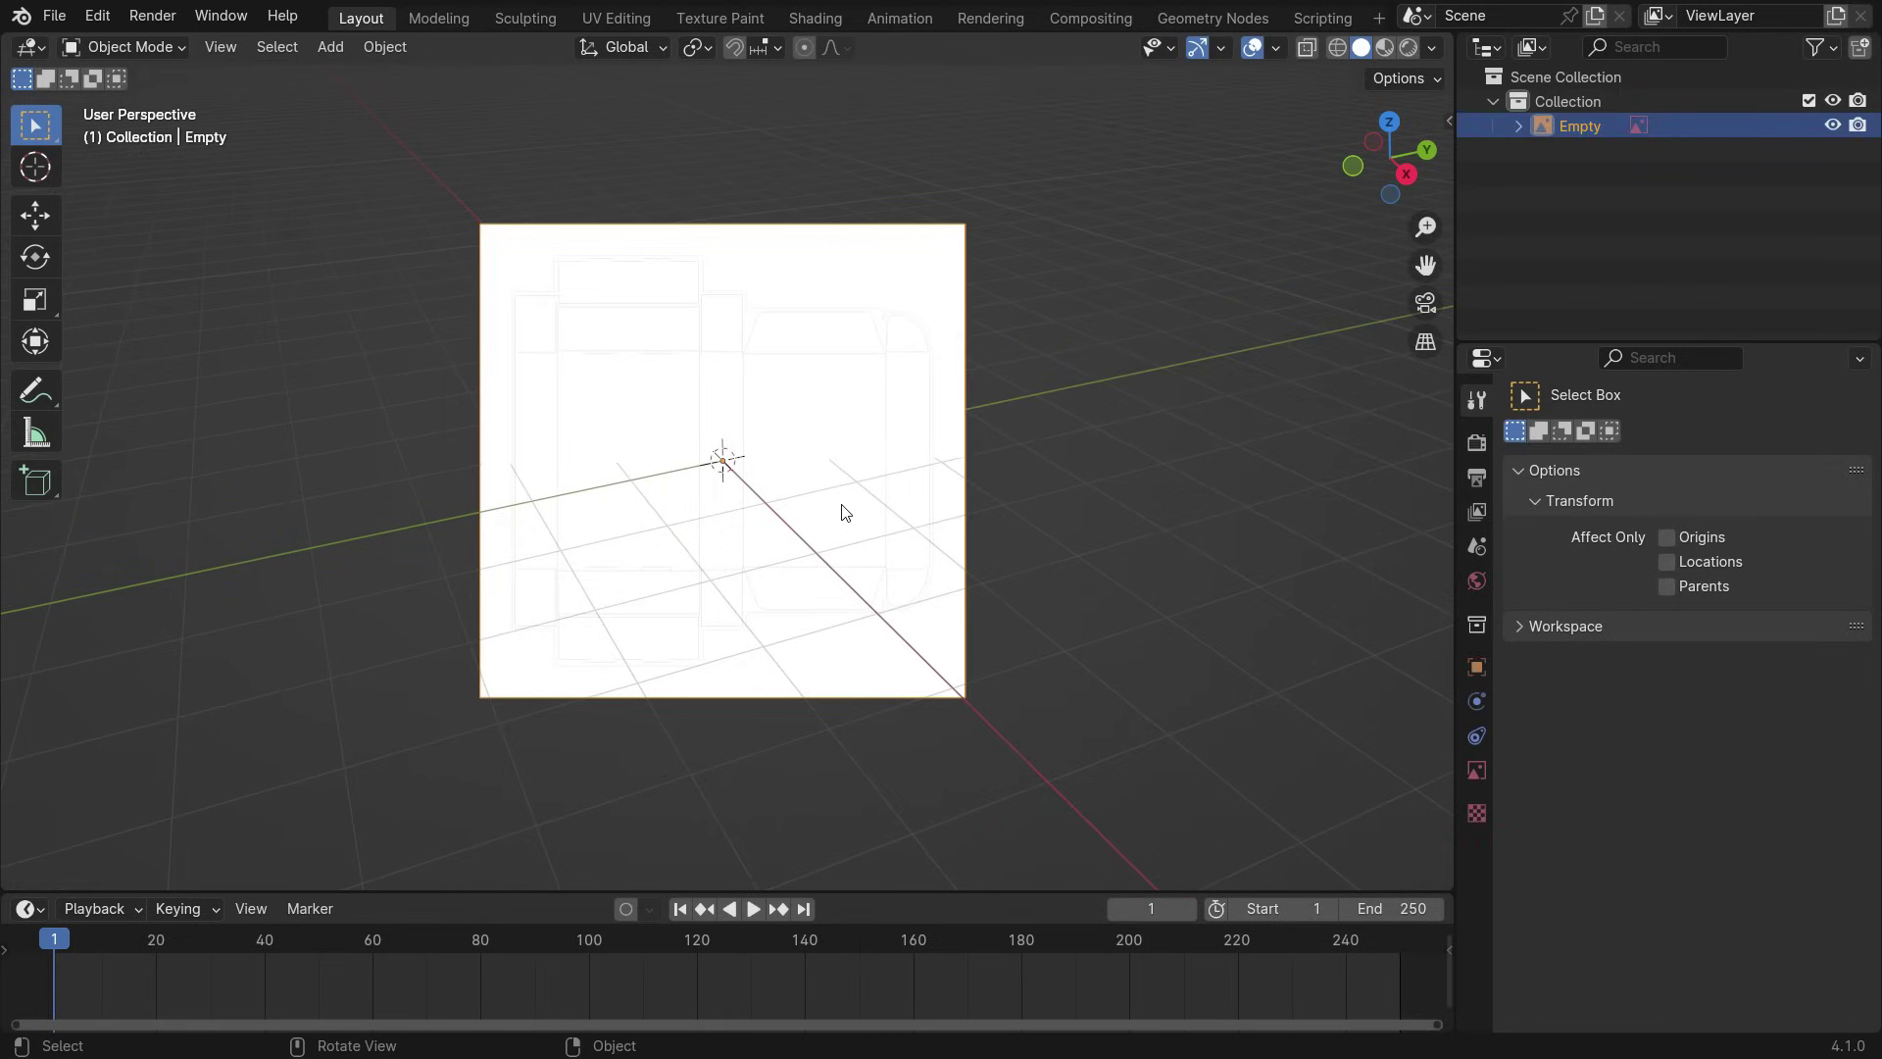
- Clear the reference image's rotation so it lies flat and view it from the top
{"action": "key", "text": "alt+r"}
{"action": "key", "text": "KP_7"}
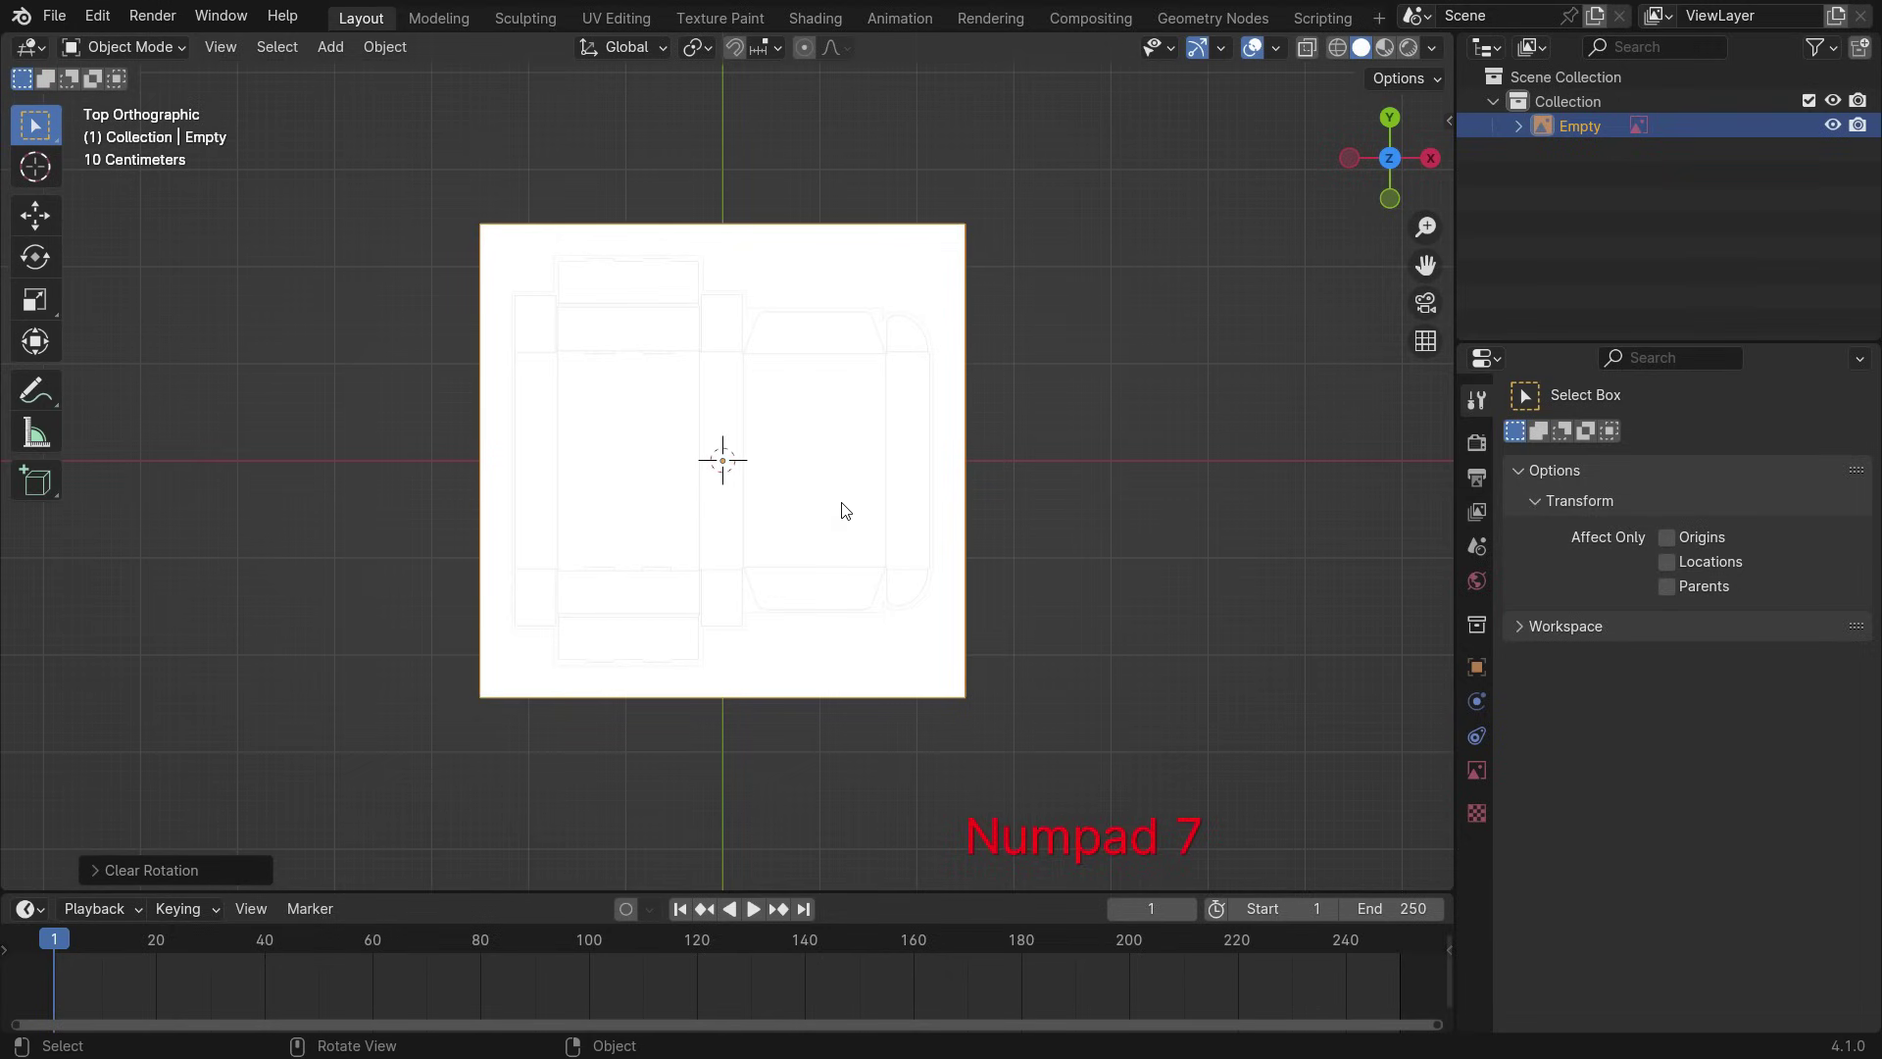
{"action": "scroll", "coordinate": [706, 408], "scroll_direction": "up", "scroll_amount": 3}
- Add a plane mesh over the reference image and open it in Edit Mode with X-ray enabled
{"action": "key", "text": "shift+a"}
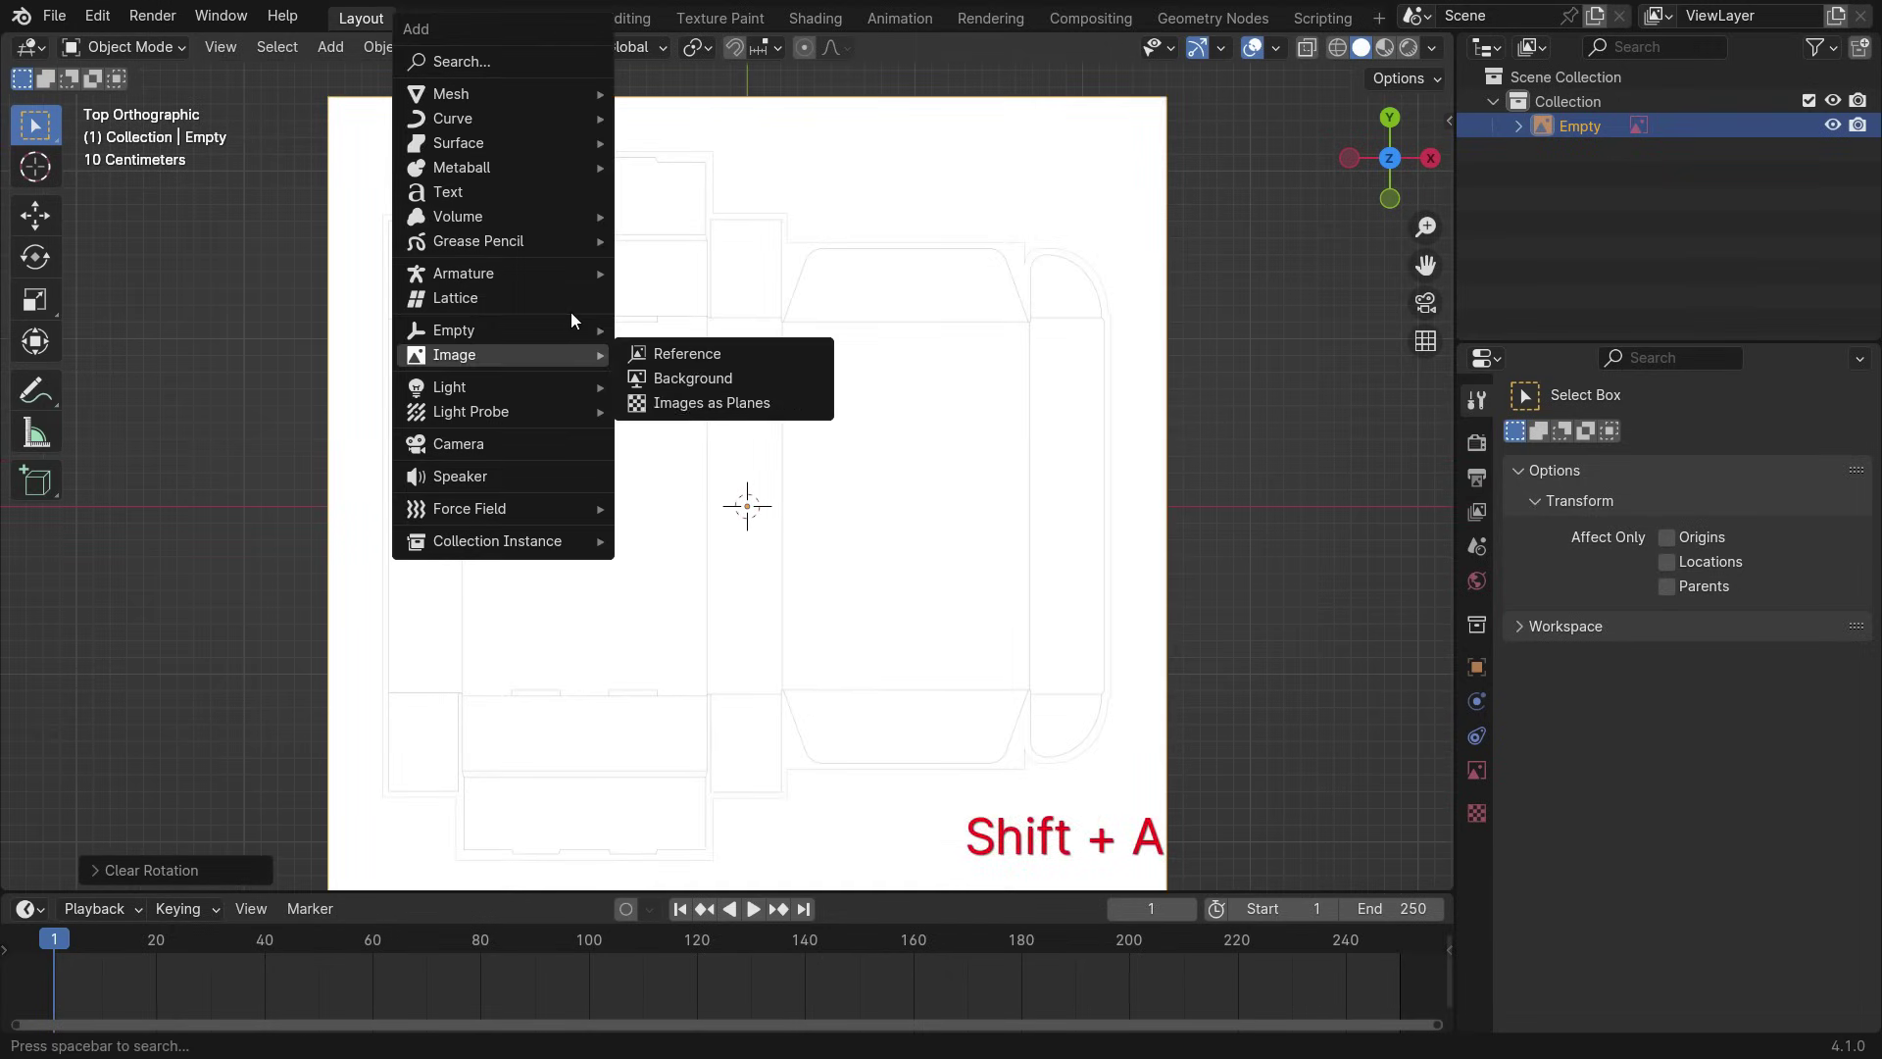
{"action": "mouse_move", "coordinate": [602, 92]}
{"action": "left_click", "coordinate": [706, 95]}
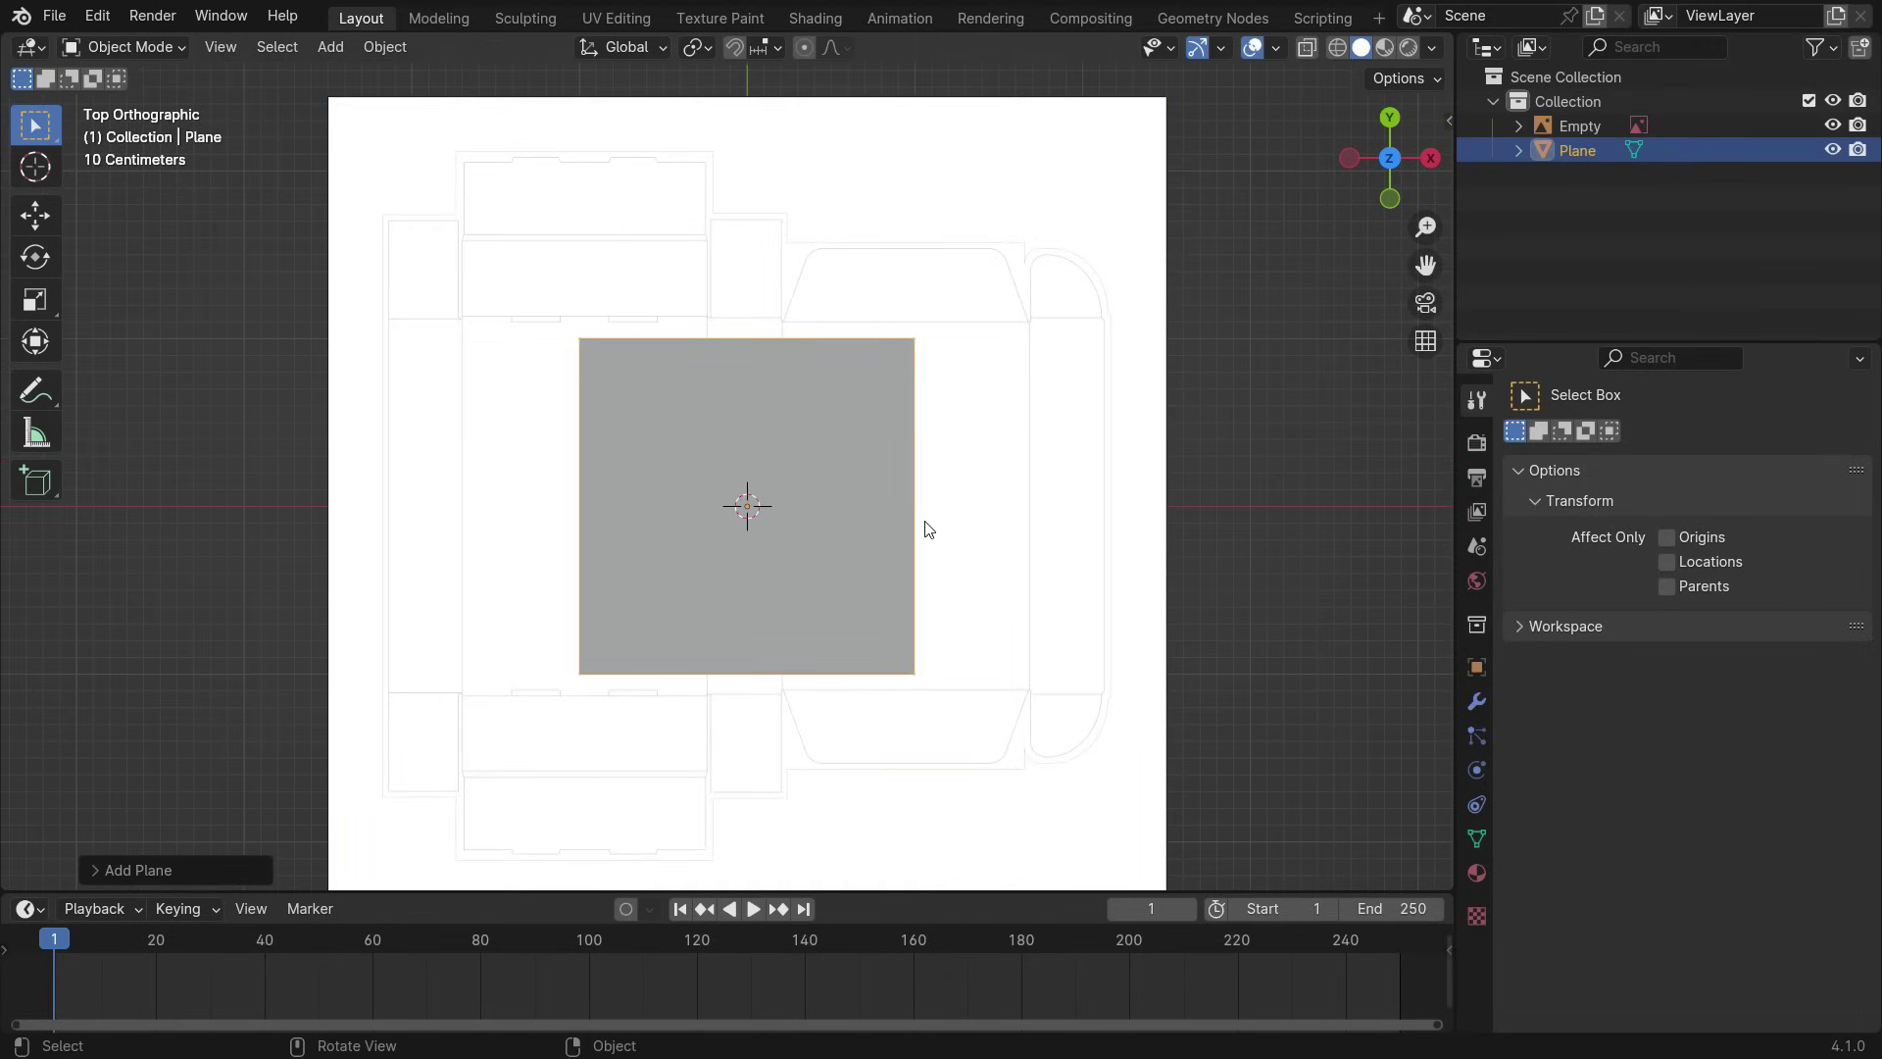
{"action": "key", "text": "Tab"}
{"action": "key", "text": "alt+z"}
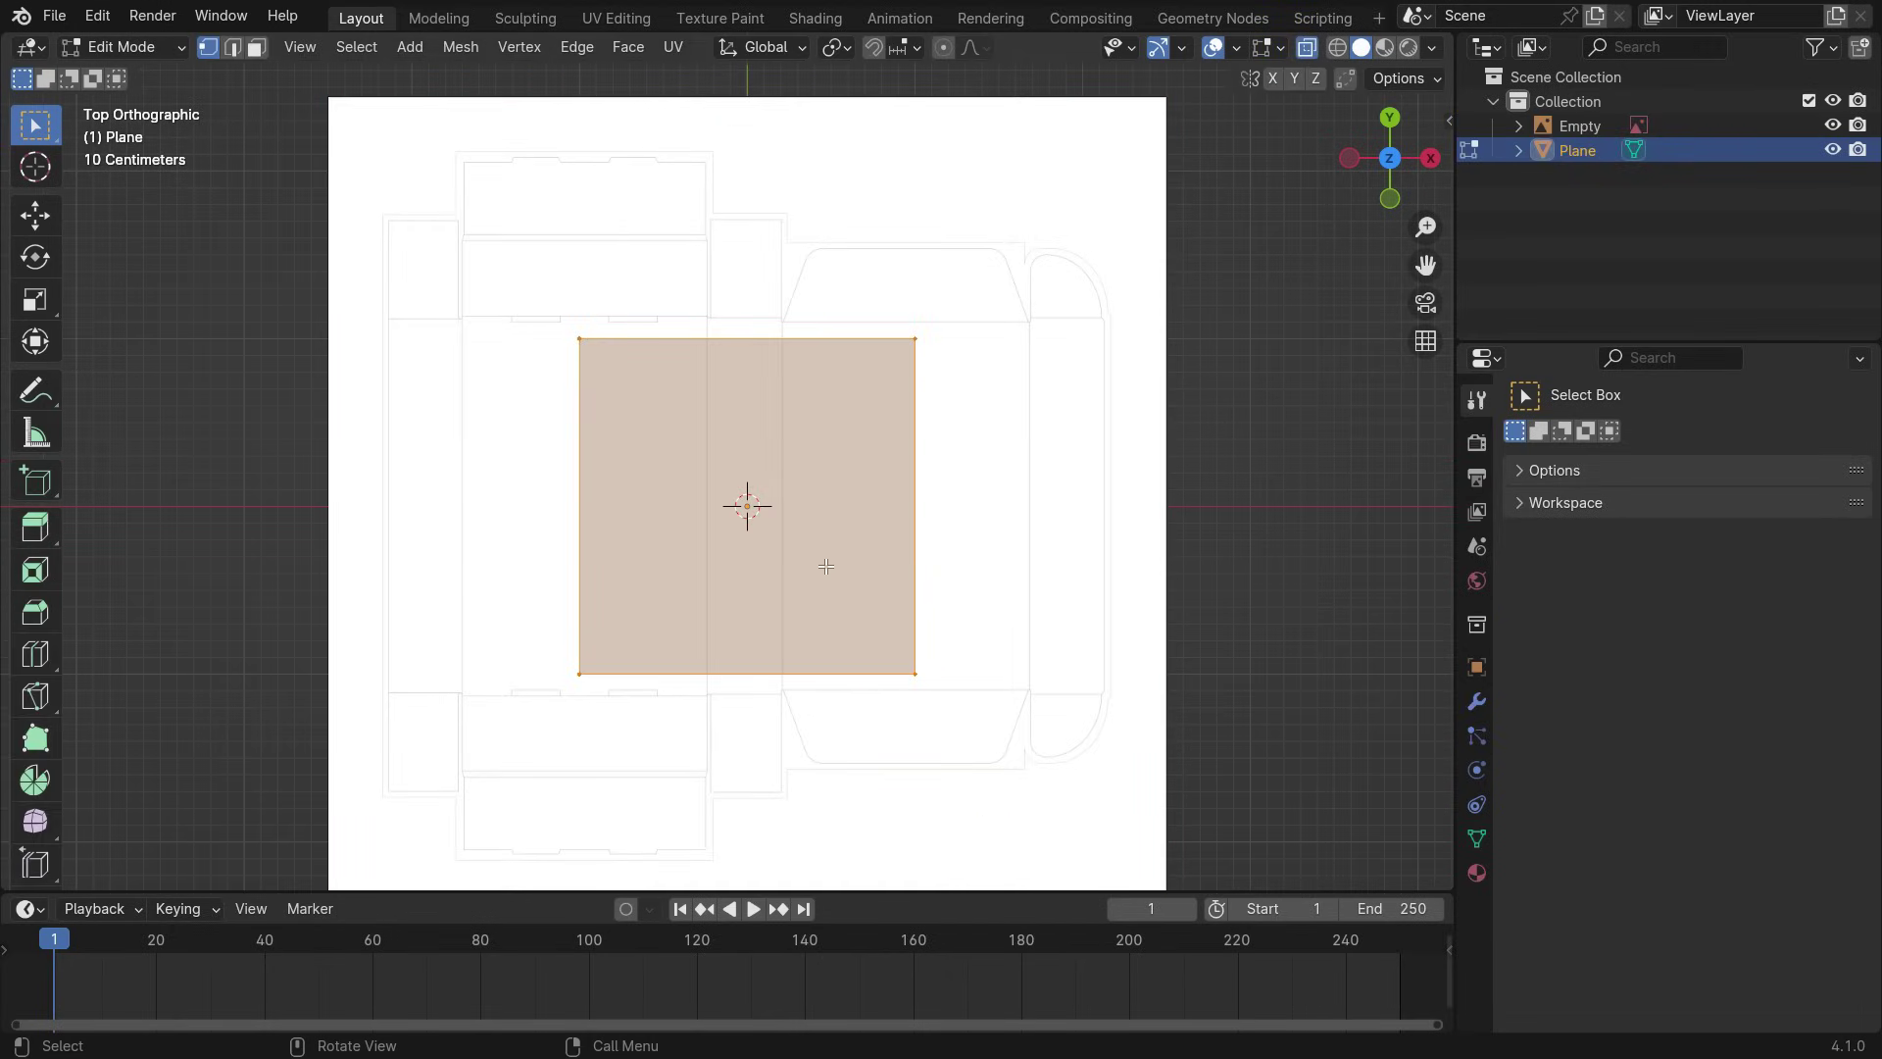
- Scale the plane's geometry by about 2.07 to cover the dieline and check its edges against the drawing
{"action": "key", "text": "s"}
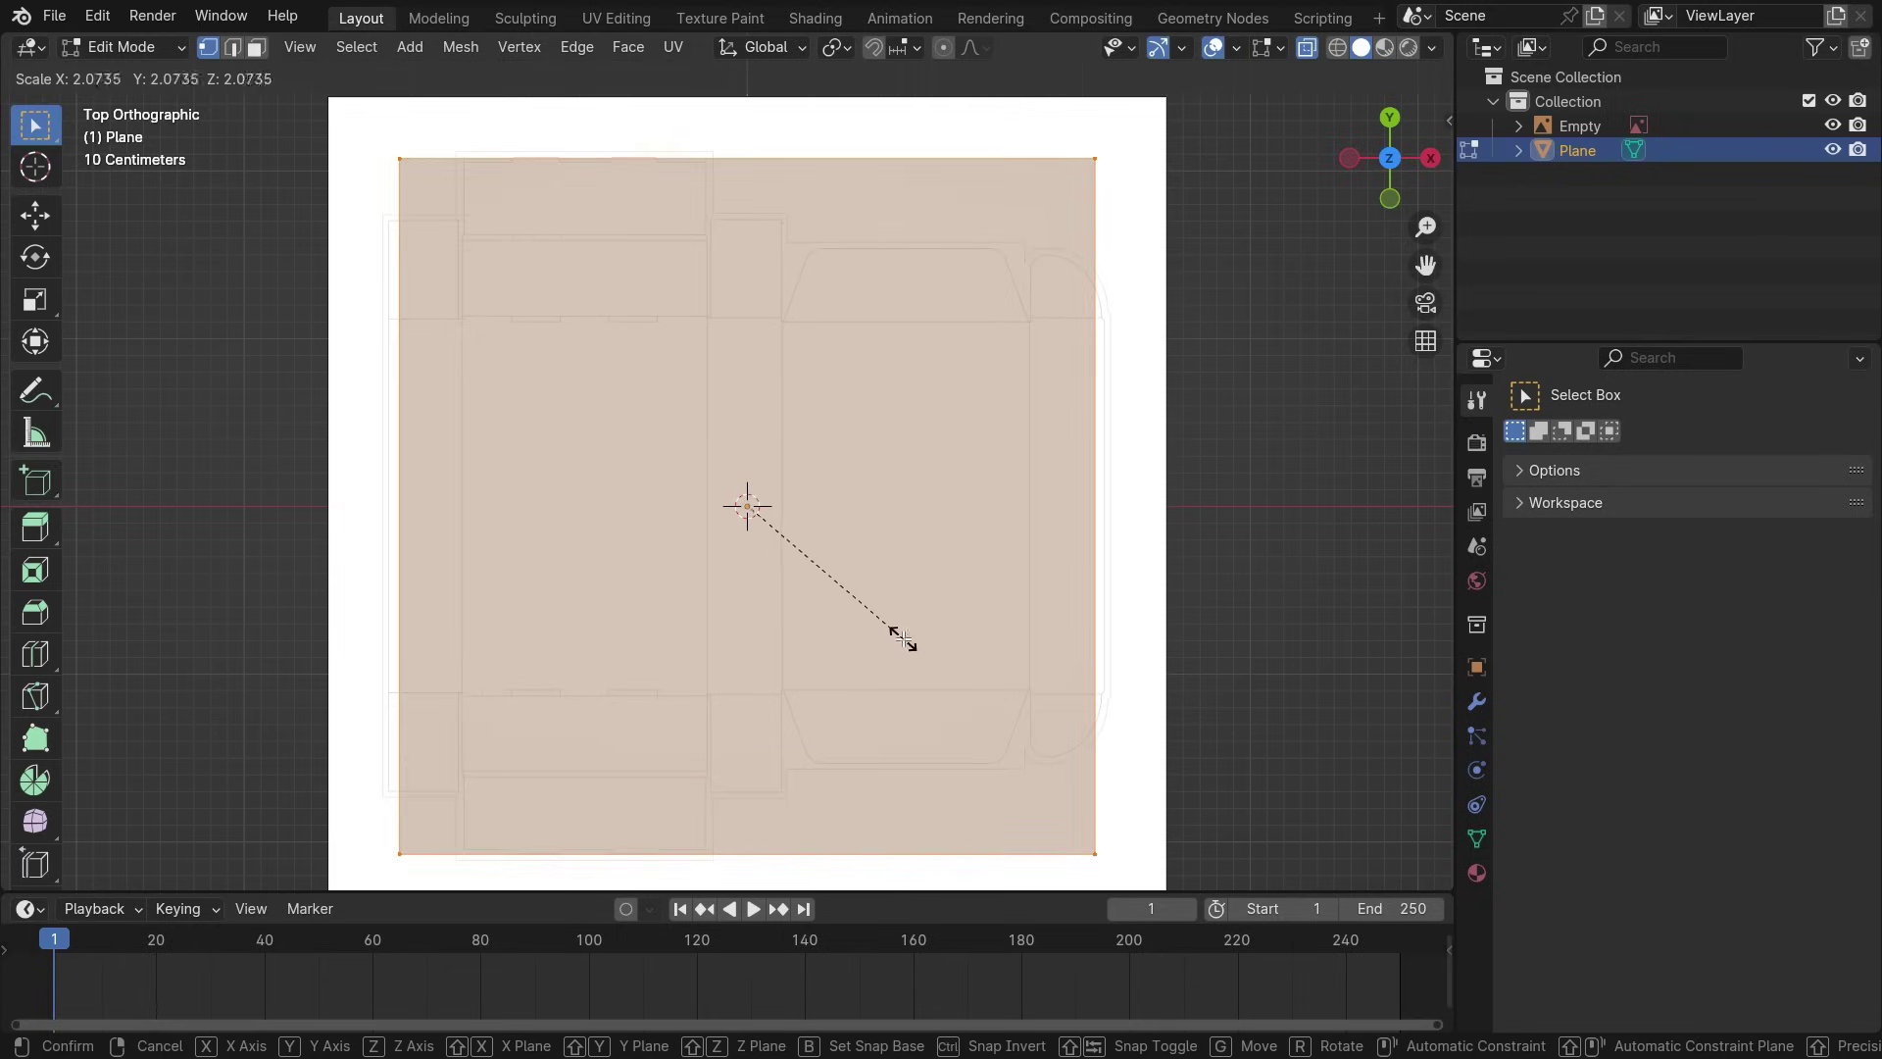
{"action": "left_click", "coordinate": [903, 639]}
{"action": "scroll", "coordinate": [668, 181], "scroll_direction": "up", "scroll_amount": 7}
{"action": "scroll", "coordinate": [727, 366], "scroll_direction": "down", "scroll_amount": 7}
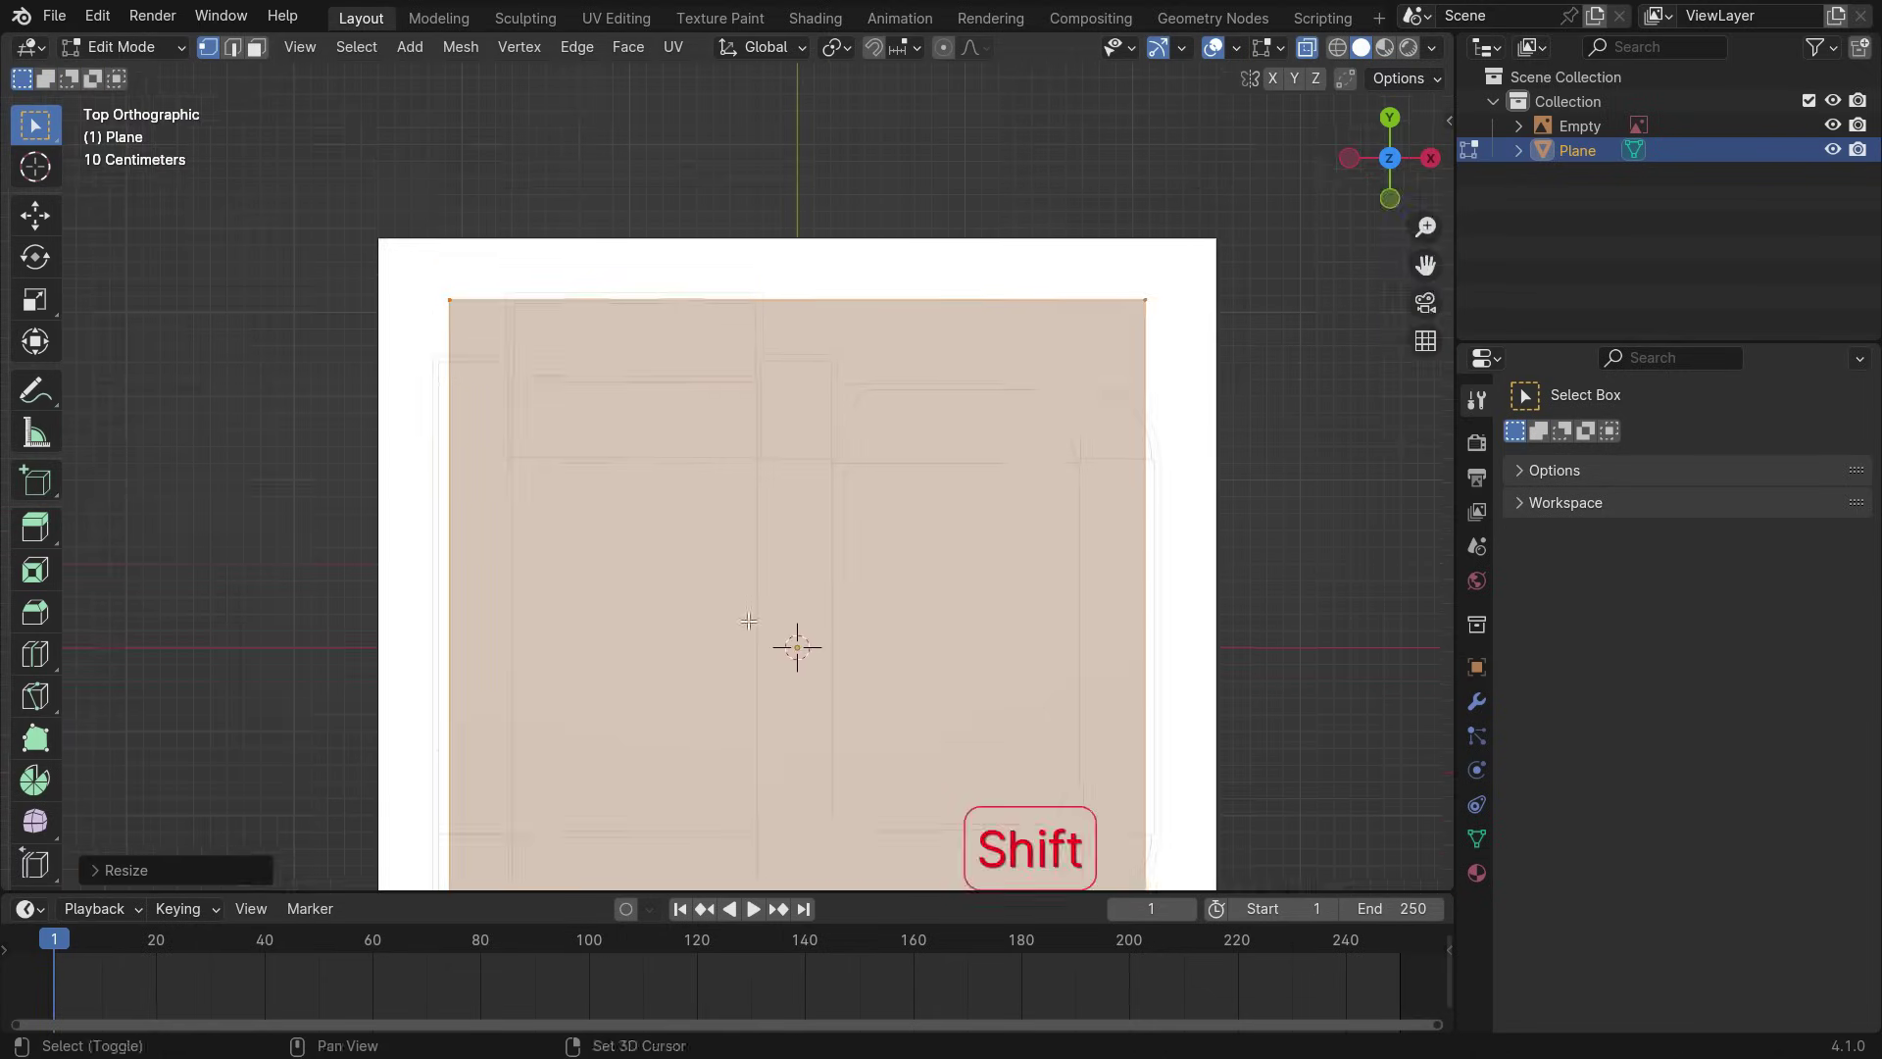
{"action": "middle_click_drag", "start_coordinate": [749, 621], "coordinate": [749, 382], "text": "shift"}
{"action": "scroll", "coordinate": [664, 803], "scroll_direction": "up", "scroll_amount": 1}
{"action": "scroll", "coordinate": [700, 760], "scroll_direction": "up", "scroll_amount": 8}
{"action": "scroll", "coordinate": [743, 608], "scroll_direction": "down", "scroll_amount": 5}
- In Object Mode, move the reference image slightly along the Y axis to align the dieline with the plane's upper and lower edges
{"action": "key", "text": "Tab"}
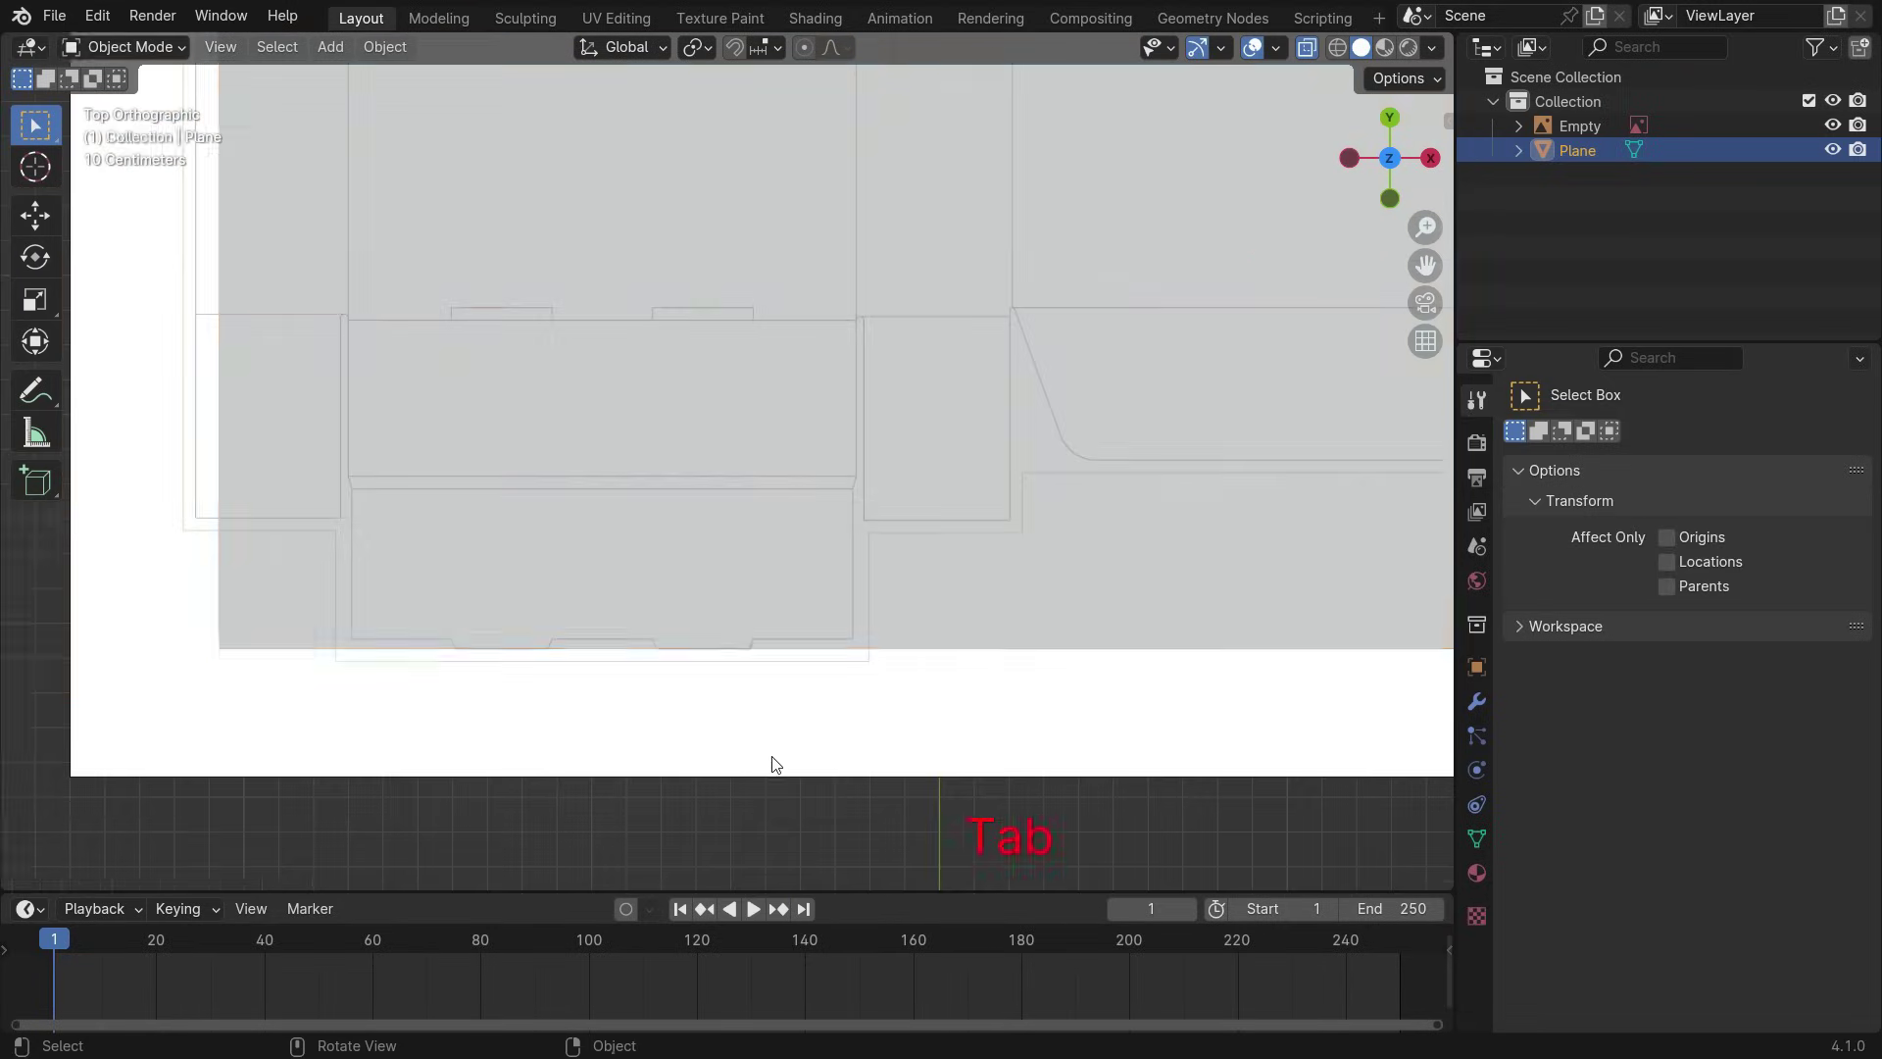
{"action": "scroll", "coordinate": [774, 764], "scroll_direction": "up", "scroll_amount": 3}
{"action": "left_click", "coordinate": [761, 710]}
{"action": "key", "text": "g"}
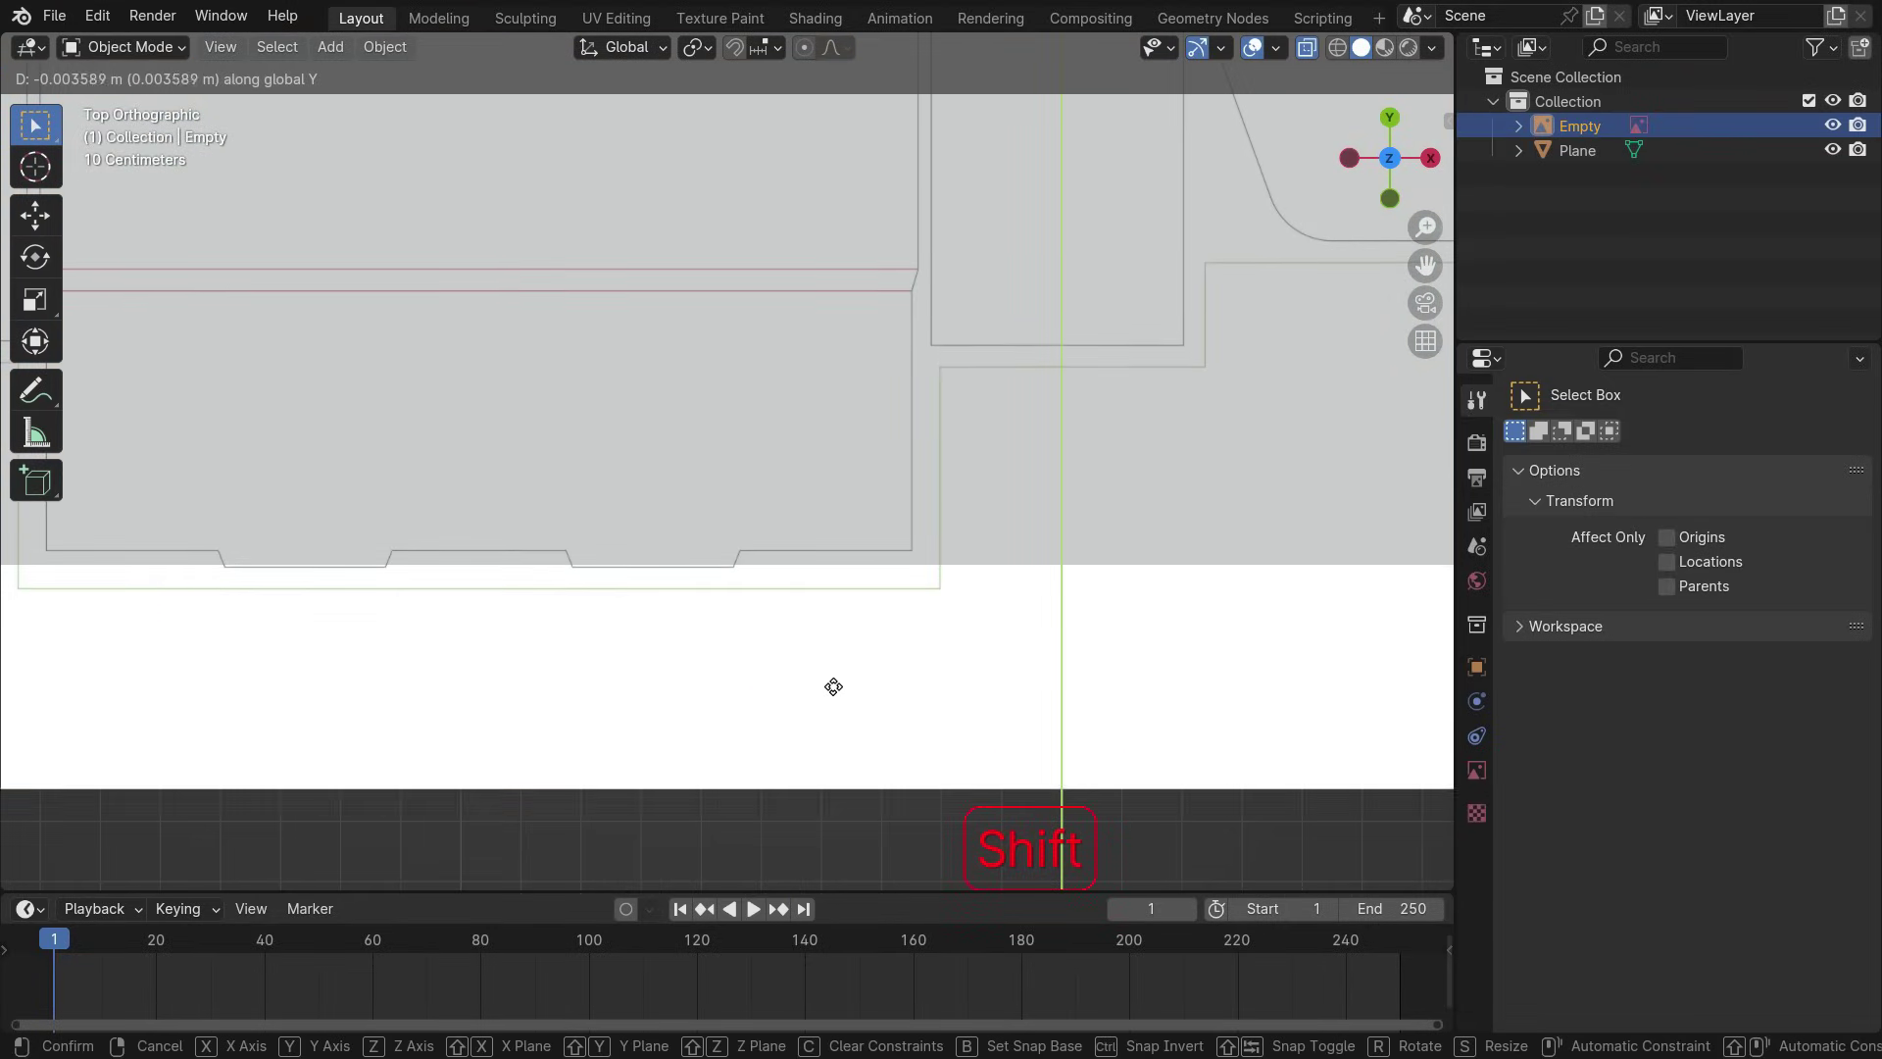
{"action": "left_click", "coordinate": [833, 686]}
{"action": "scroll", "coordinate": [704, 743], "scroll_direction": "down", "scroll_amount": 3}
{"action": "scroll", "coordinate": [703, 361], "scroll_direction": "up", "scroll_amount": 3, "text": "shift"}
{"action": "scroll", "coordinate": [663, 357], "scroll_direction": "up", "scroll_amount": 5}
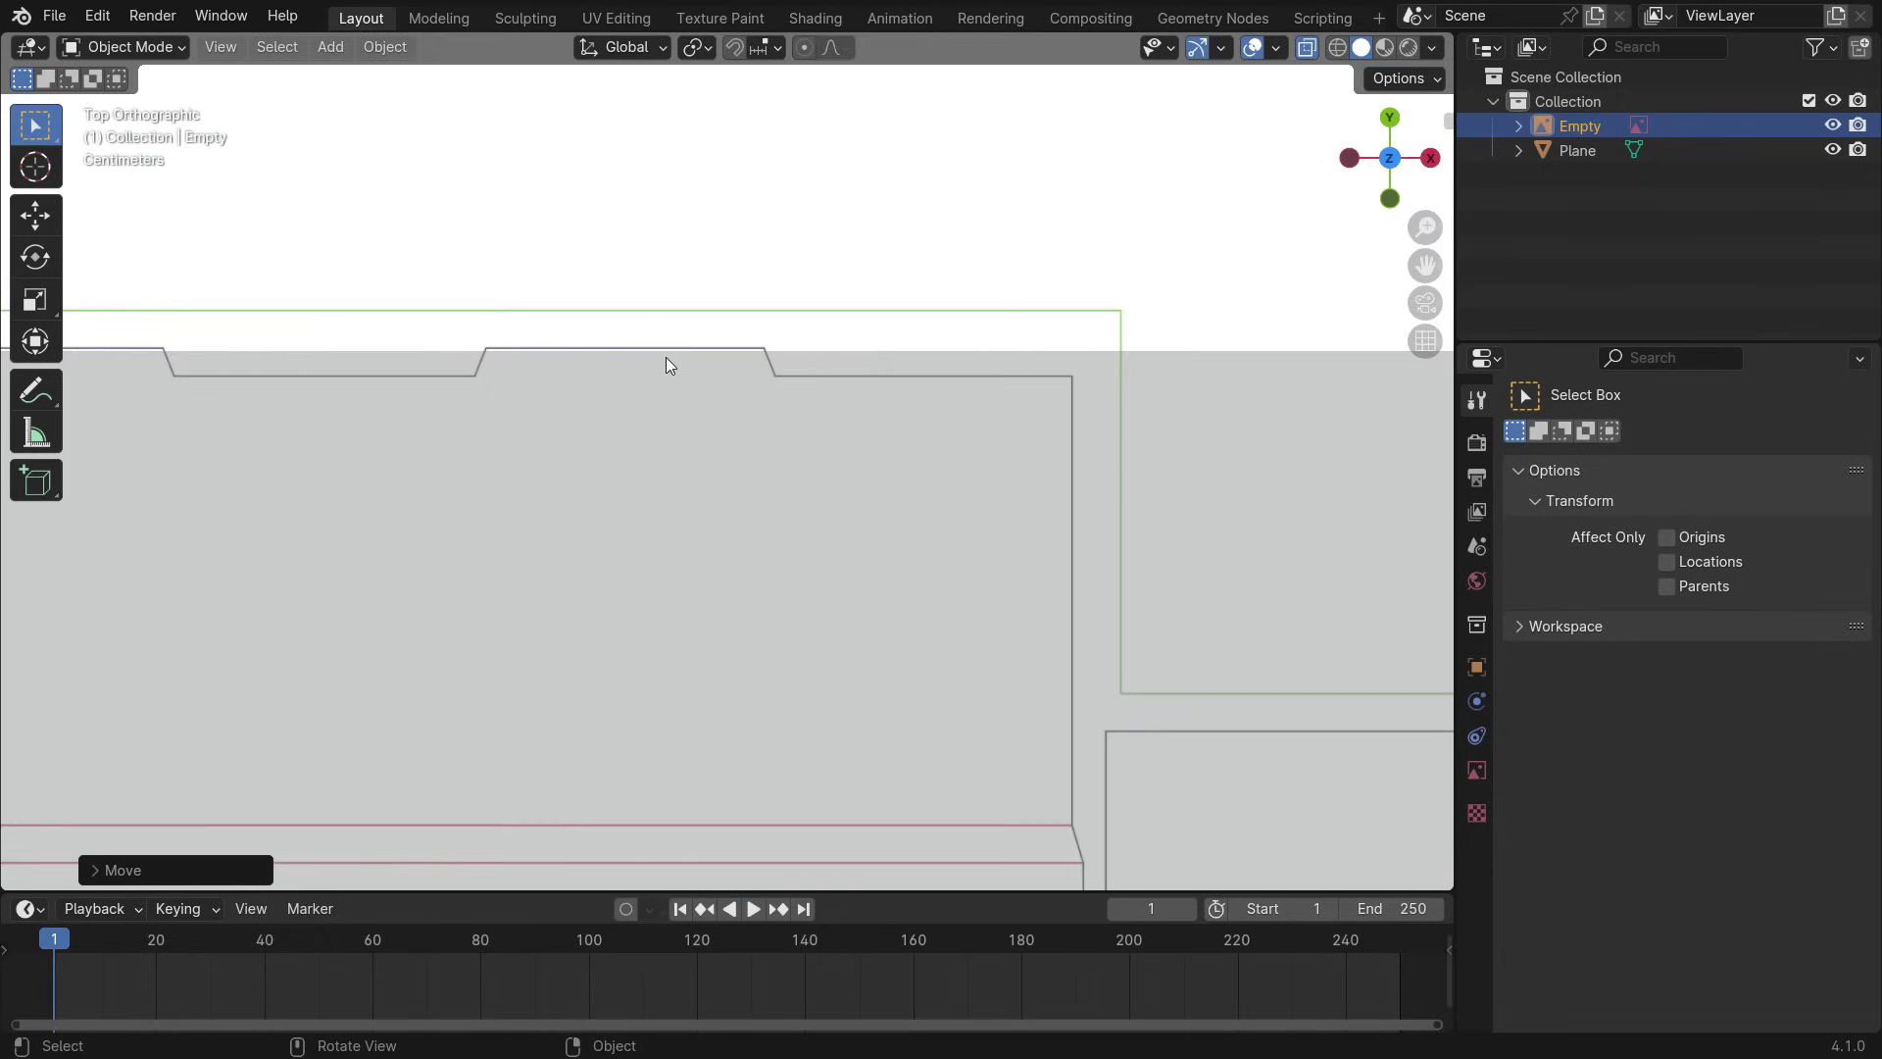
{"action": "scroll", "coordinate": [651, 318], "scroll_direction": "down", "scroll_amount": 7}
{"action": "scroll", "coordinate": [759, 582], "scroll_direction": "up", "scroll_amount": 2}
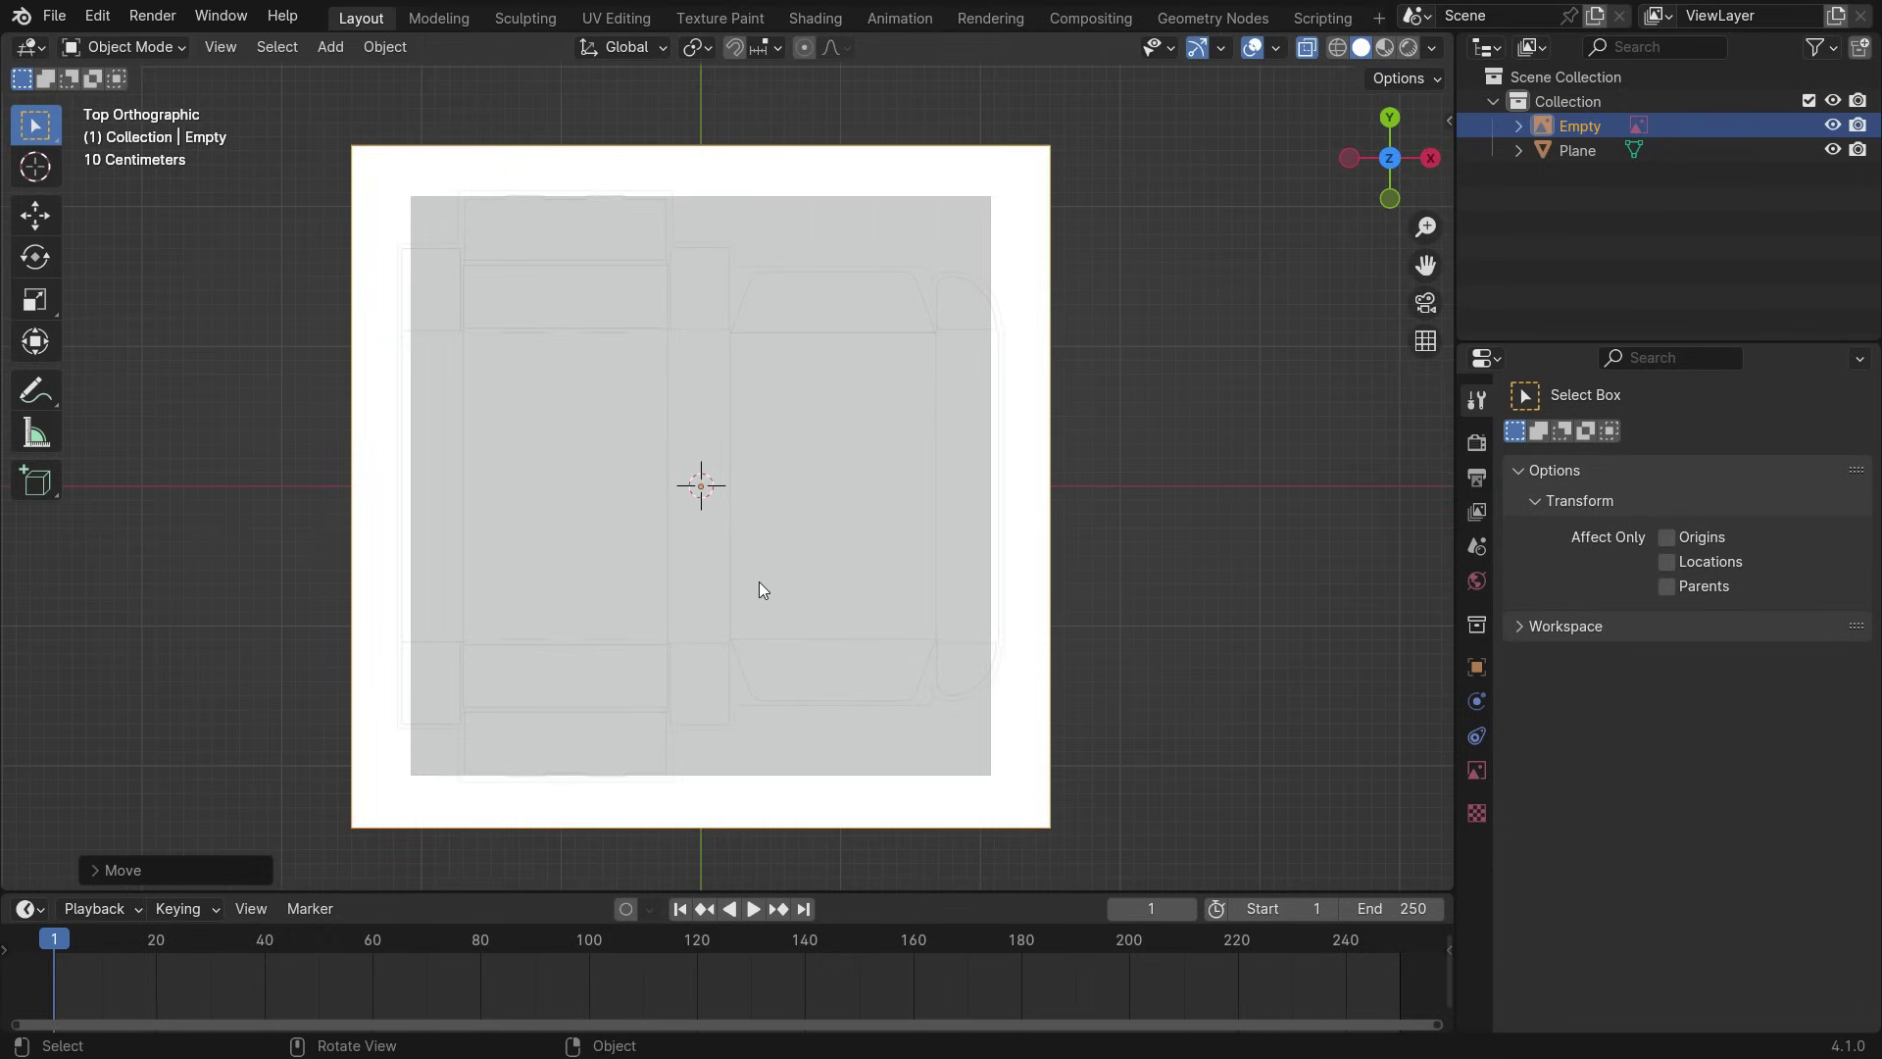
- Add a centred horizontal loop cut across the plane in Edit Mode
{"action": "key", "text": "Tab"}
{"action": "left_click", "coordinate": [699, 428]}
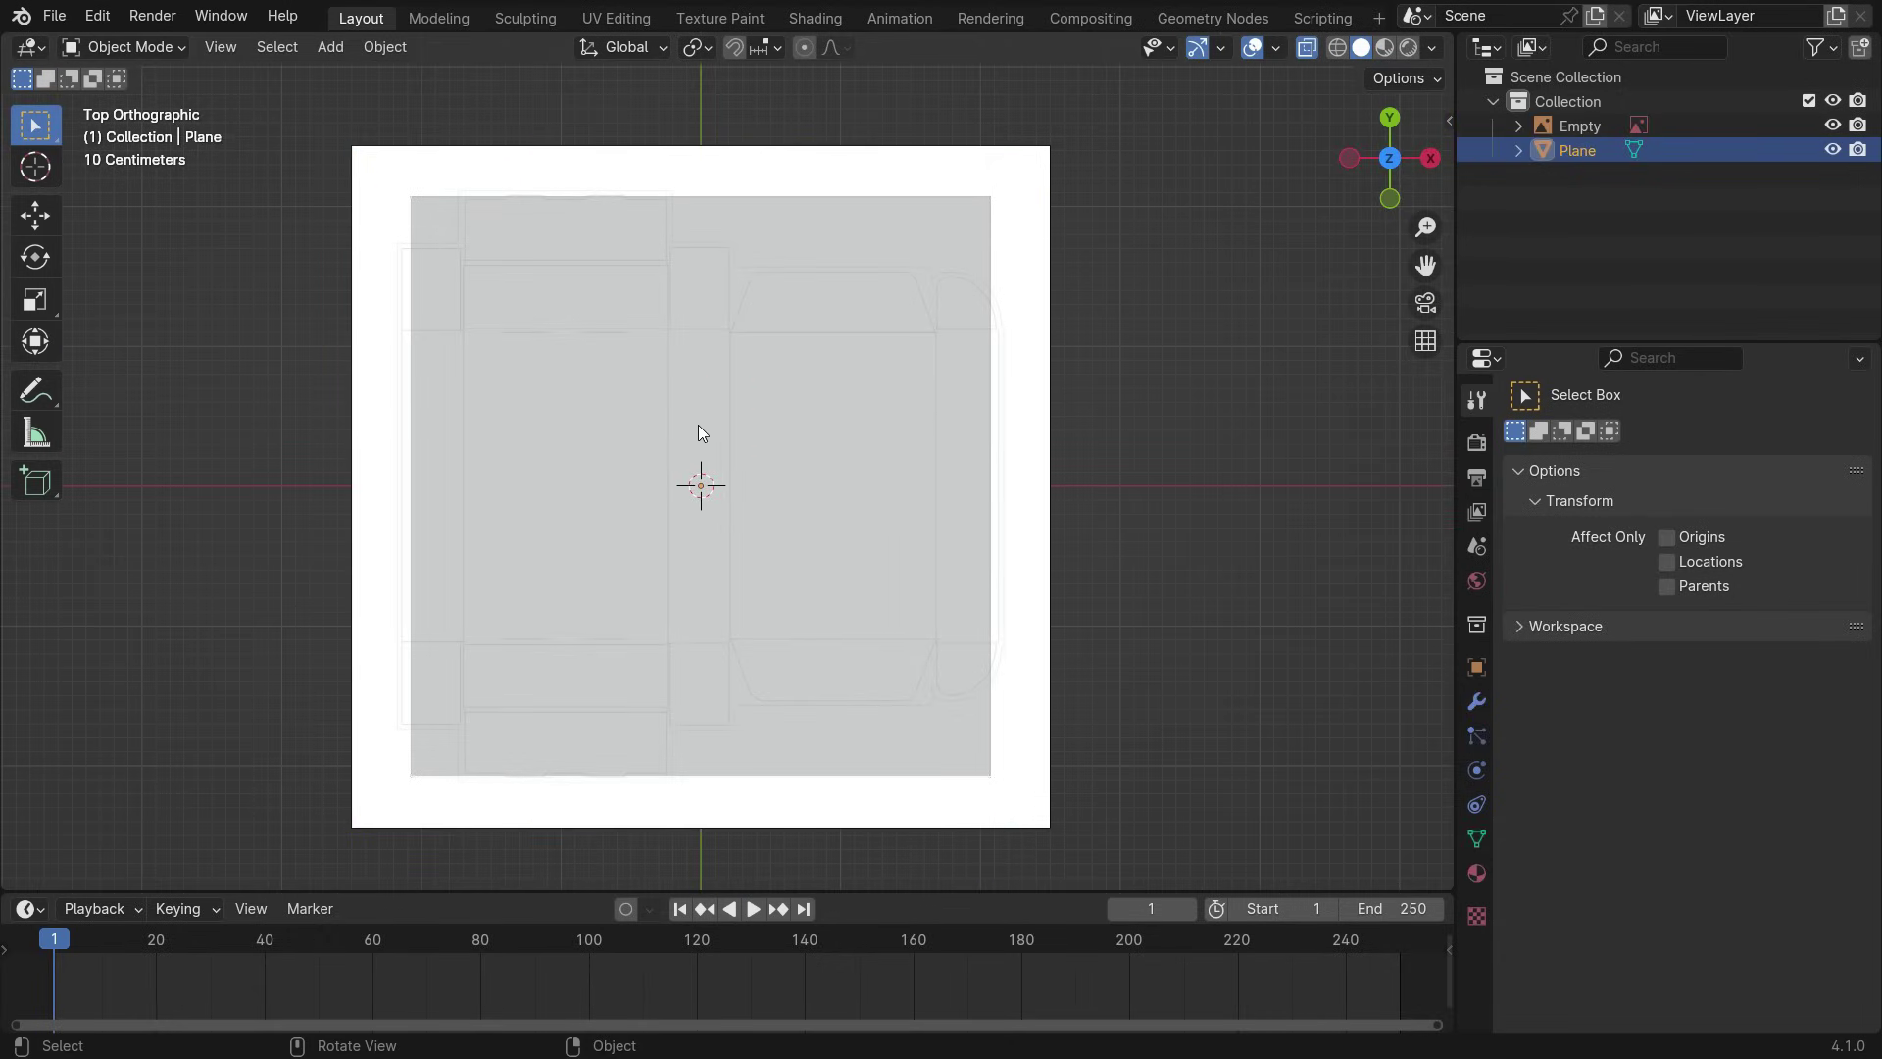
{"action": "key", "text": "Tab"}
{"action": "left_click", "coordinate": [487, 477]}
{"action": "right_click", "coordinate": [451, 481]}
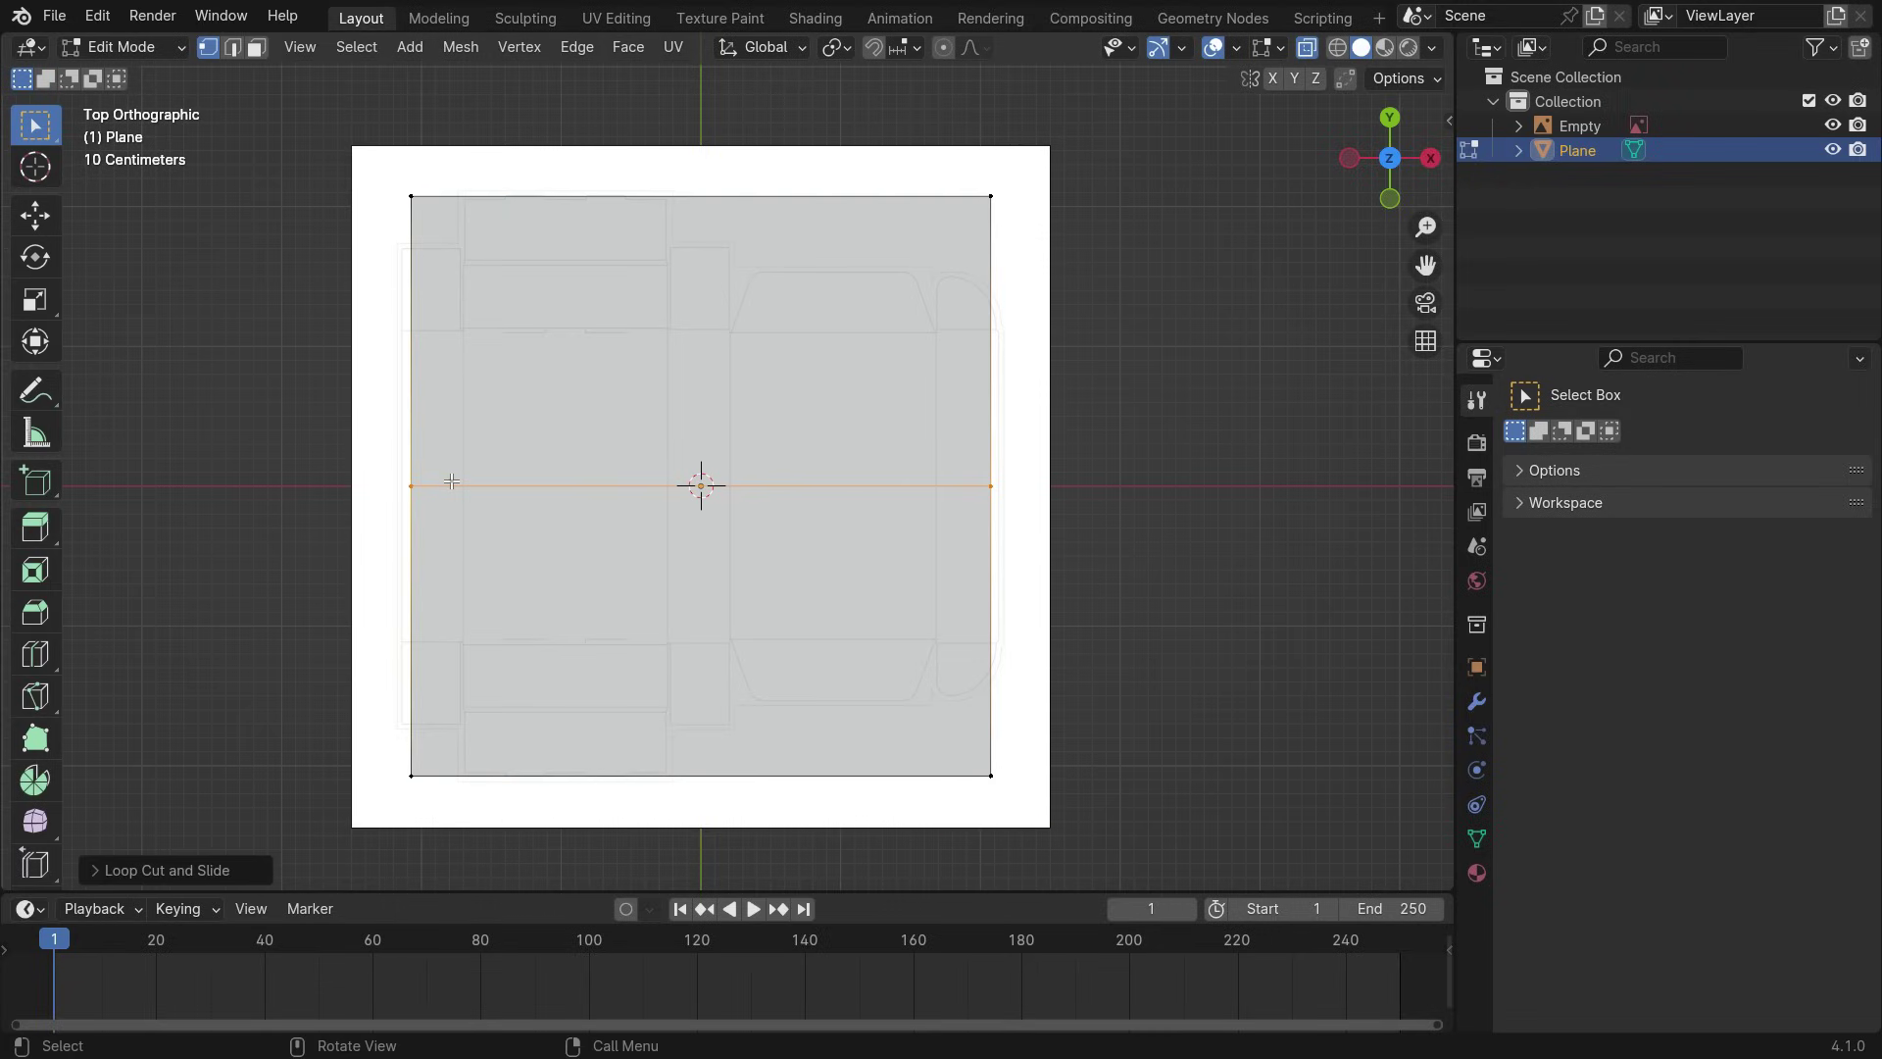
- Delete the vertices along the plane's lower edge to keep only the upper half, and open the plane's modifier settings
{"action": "left_click_drag", "start_coordinate": [326, 643], "coordinate": [1138, 887]}
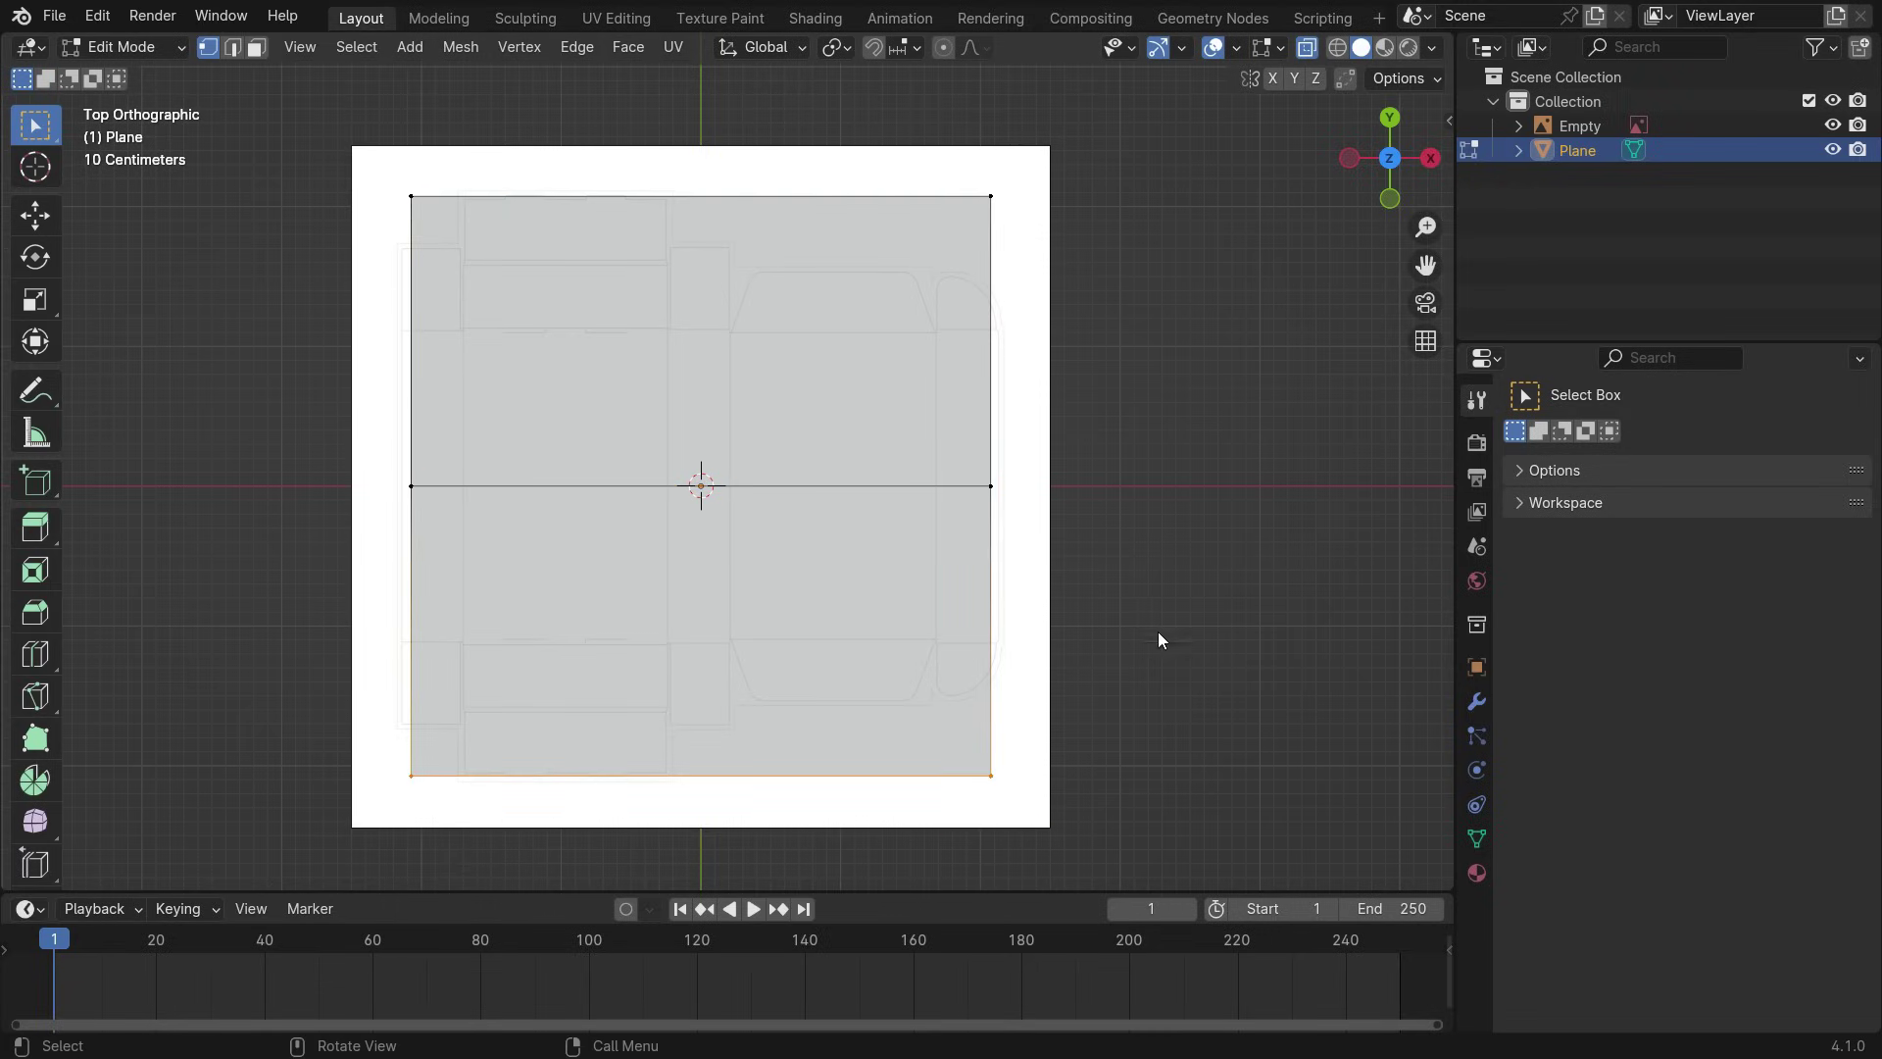
{"action": "key", "text": "x"}
{"action": "left_click", "coordinate": [1157, 632]}
{"action": "left_click", "coordinate": [1476, 706]}
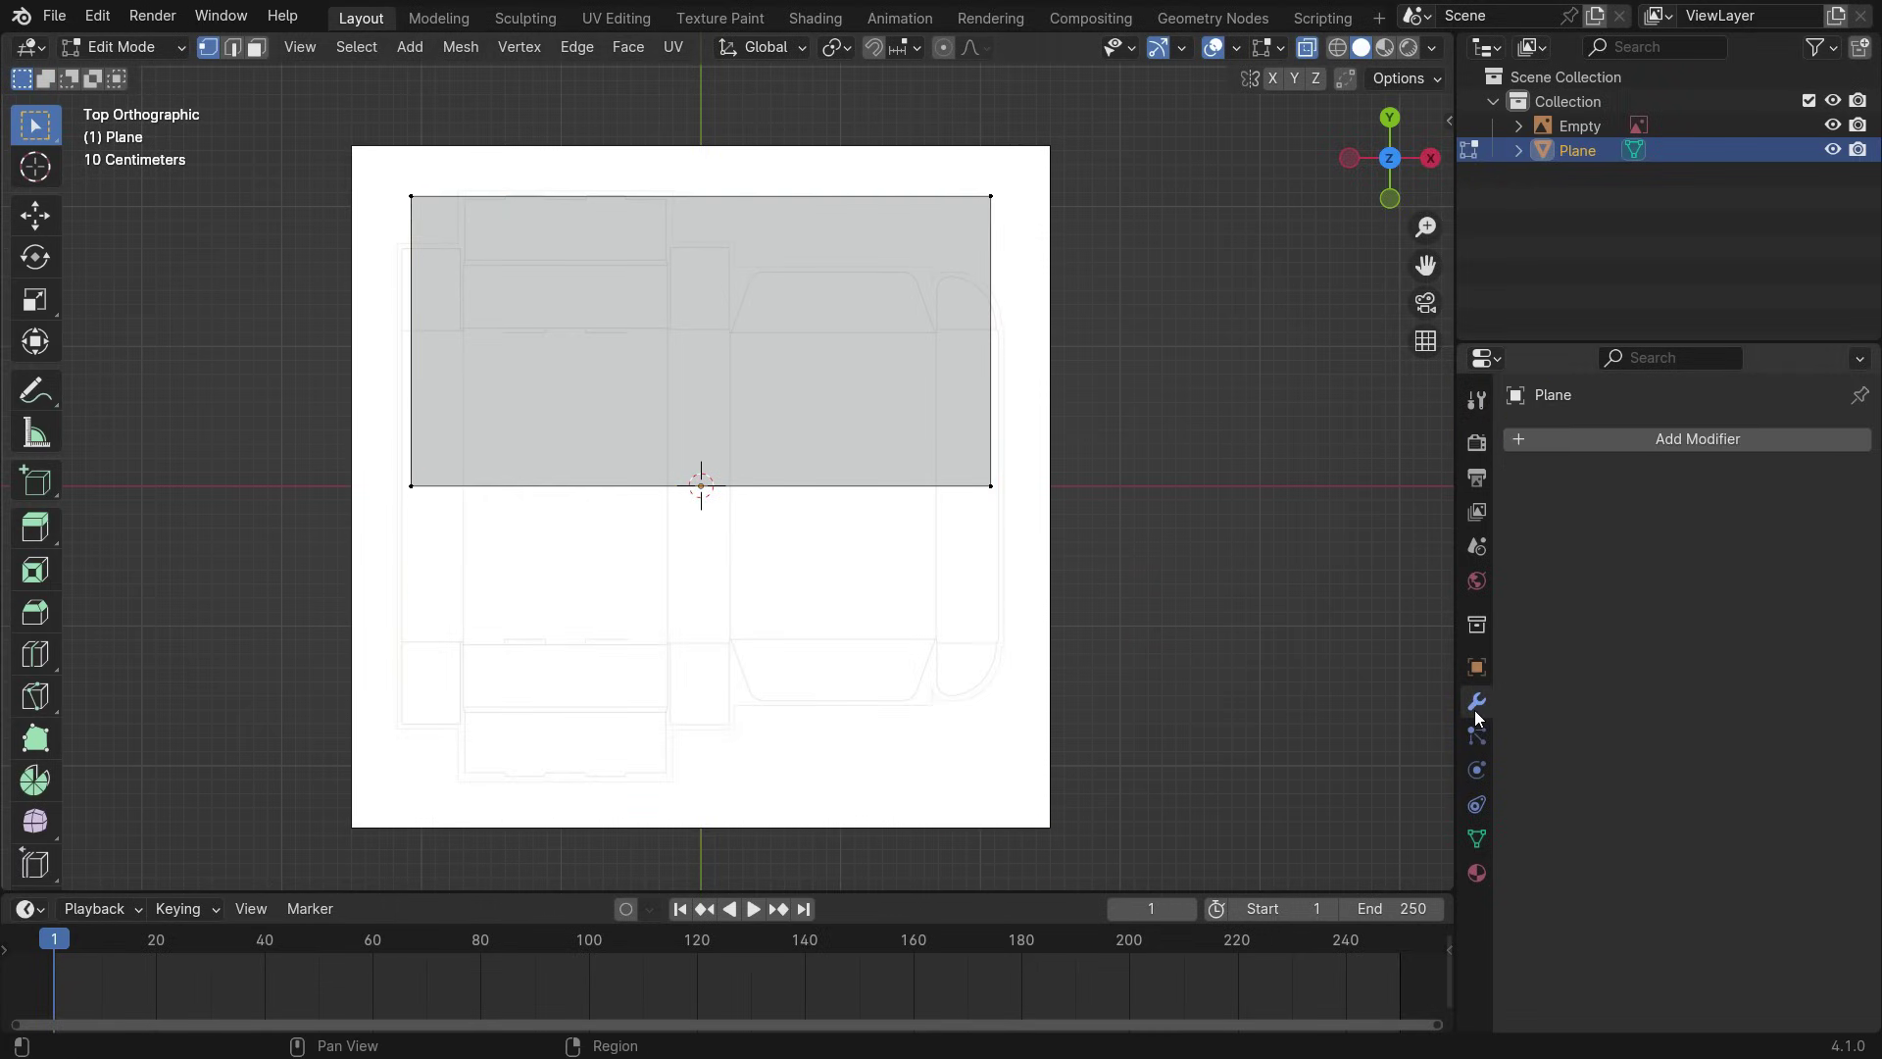
- Add a Mirror modifier to the plane and set it to mirror on the Y axis only
{"action": "left_click", "coordinate": [1600, 439]}
{"action": "left_click", "coordinate": [1569, 458]}
{"action": "left_click", "coordinate": [1443, 492]}
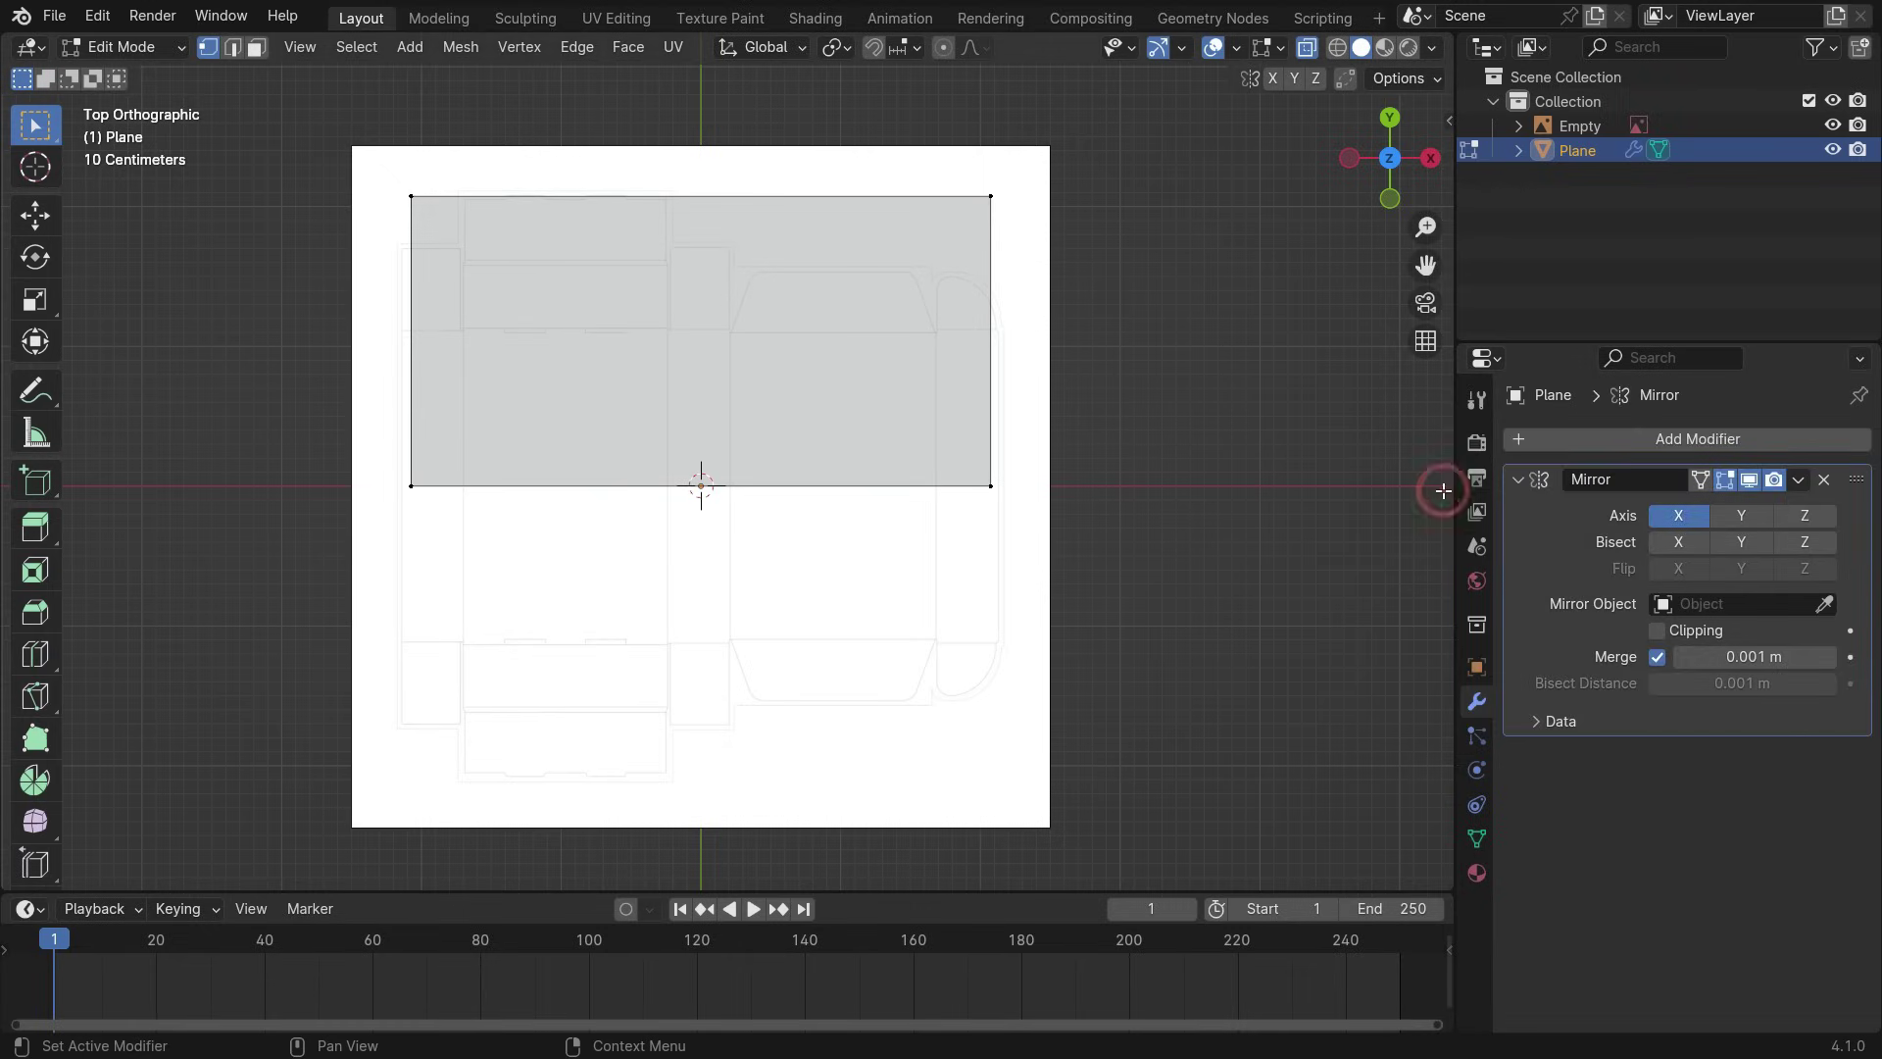
{"action": "left_click", "coordinate": [1729, 522]}
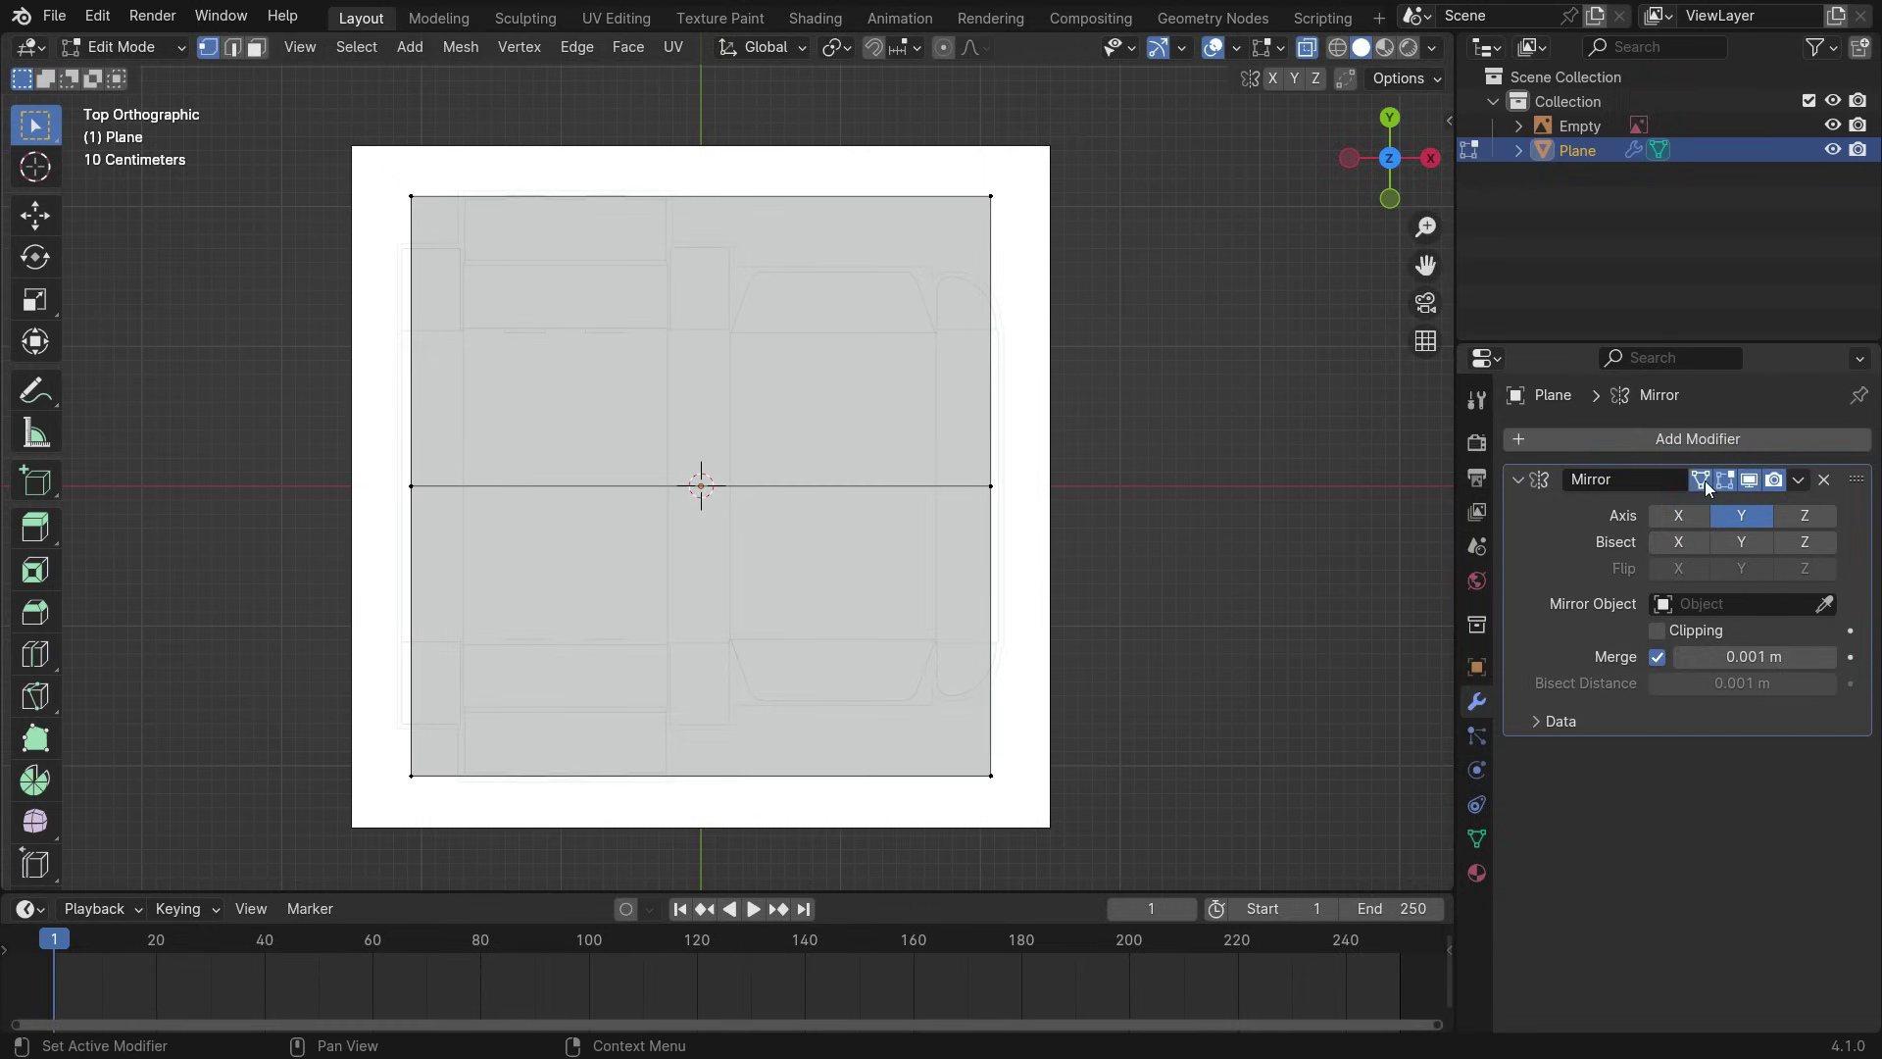
- Show the selectability toggles in the Outliner, make the reference image Empty unselectable, and return to editing the plane
{"action": "scroll", "coordinate": [555, 224], "scroll_direction": "up", "scroll_amount": 3}
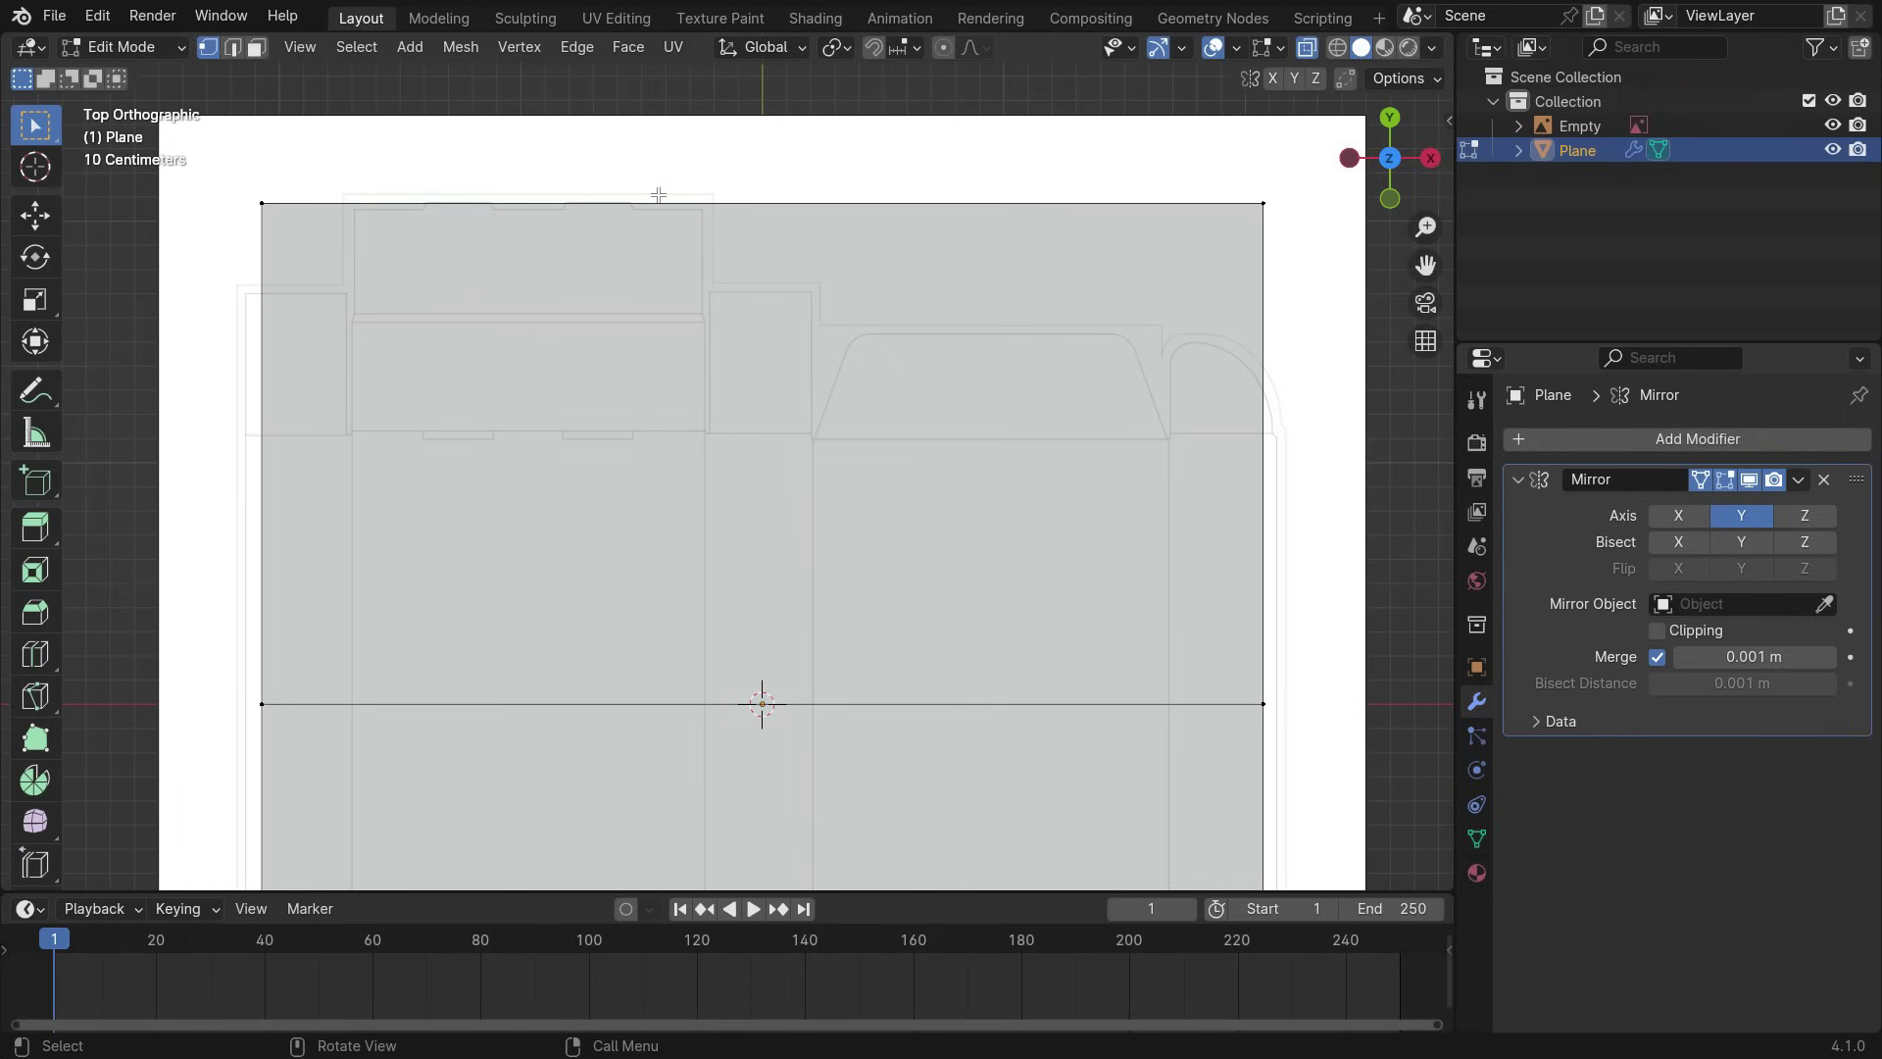
{"action": "left_click", "coordinate": [1816, 47]}
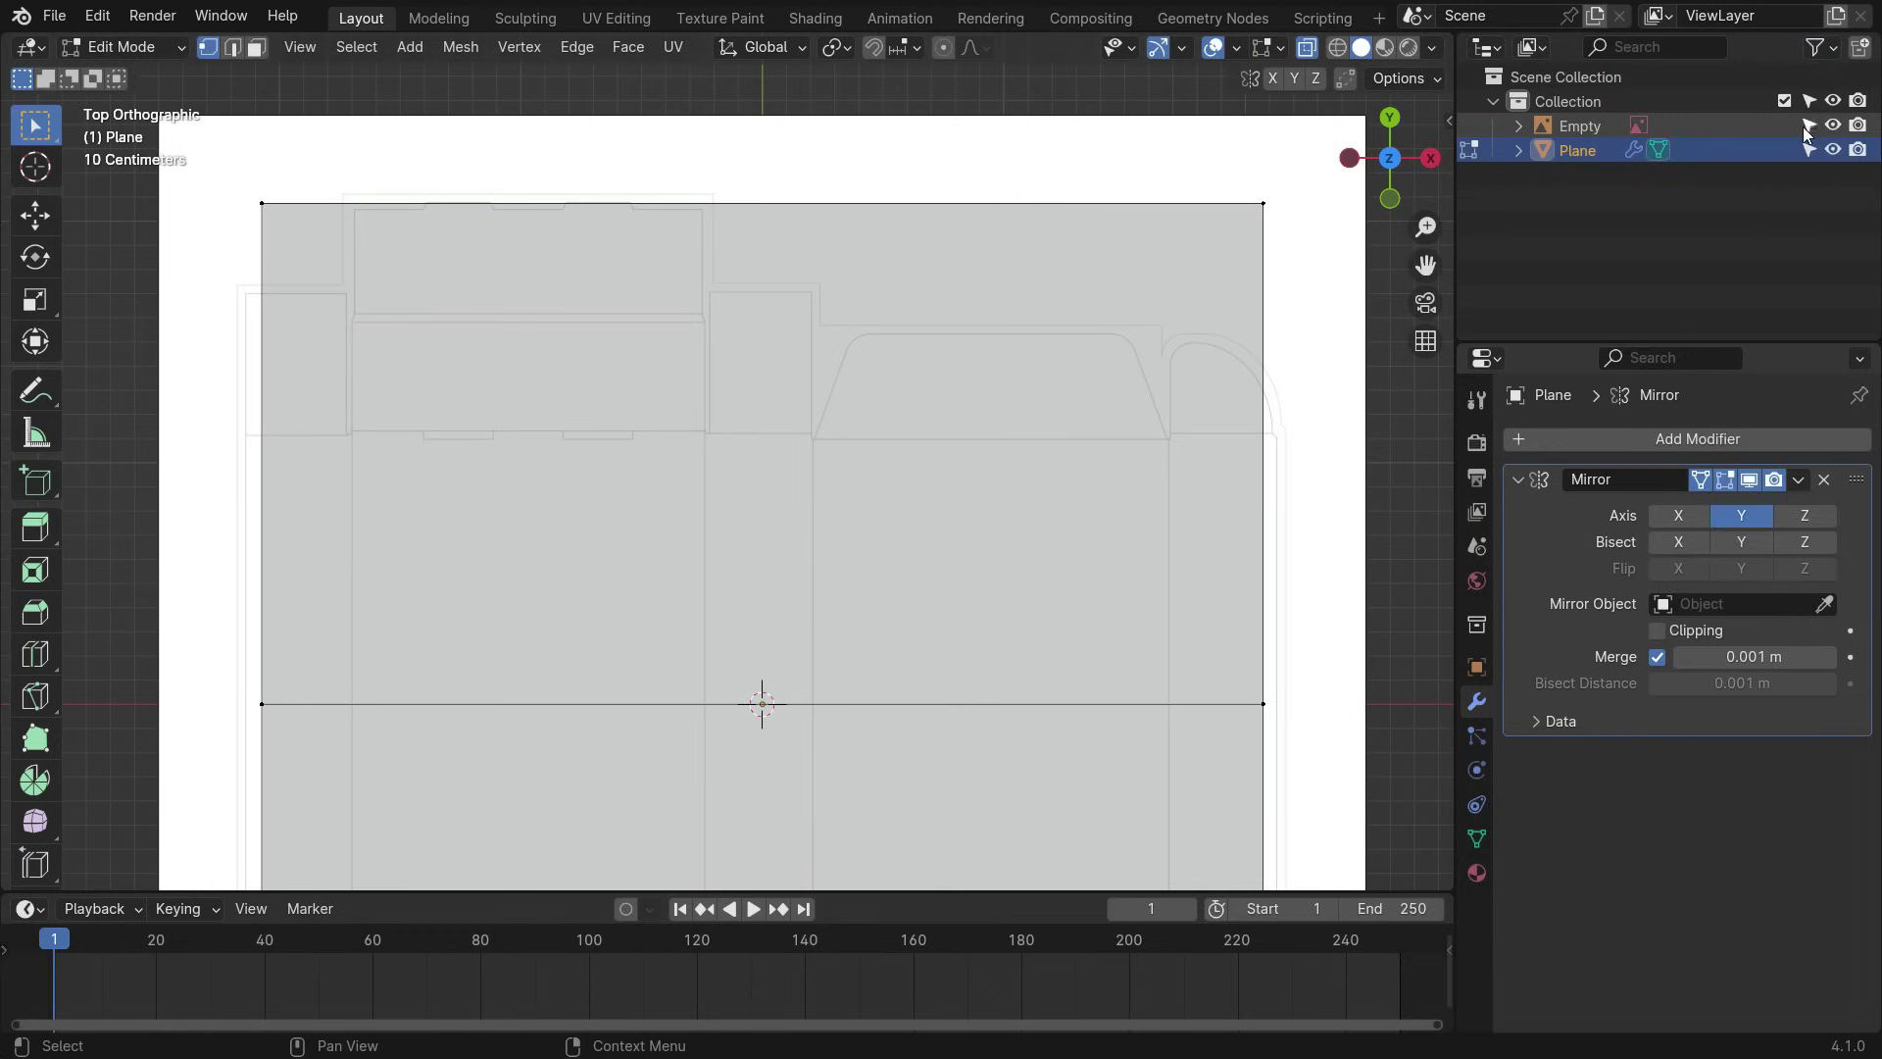
{"action": "left_click", "coordinate": [1807, 125]}
{"action": "scroll", "coordinate": [812, 294], "scroll_direction": "down", "scroll_amount": 2}
{"action": "scroll", "coordinate": [858, 328], "scroll_direction": "up", "scroll_amount": 1}
{"action": "key", "text": "Tab"}
{"action": "left_click", "coordinate": [1240, 168]}
{"action": "left_click", "coordinate": [1041, 183]}
{"action": "key", "text": "Tab"}
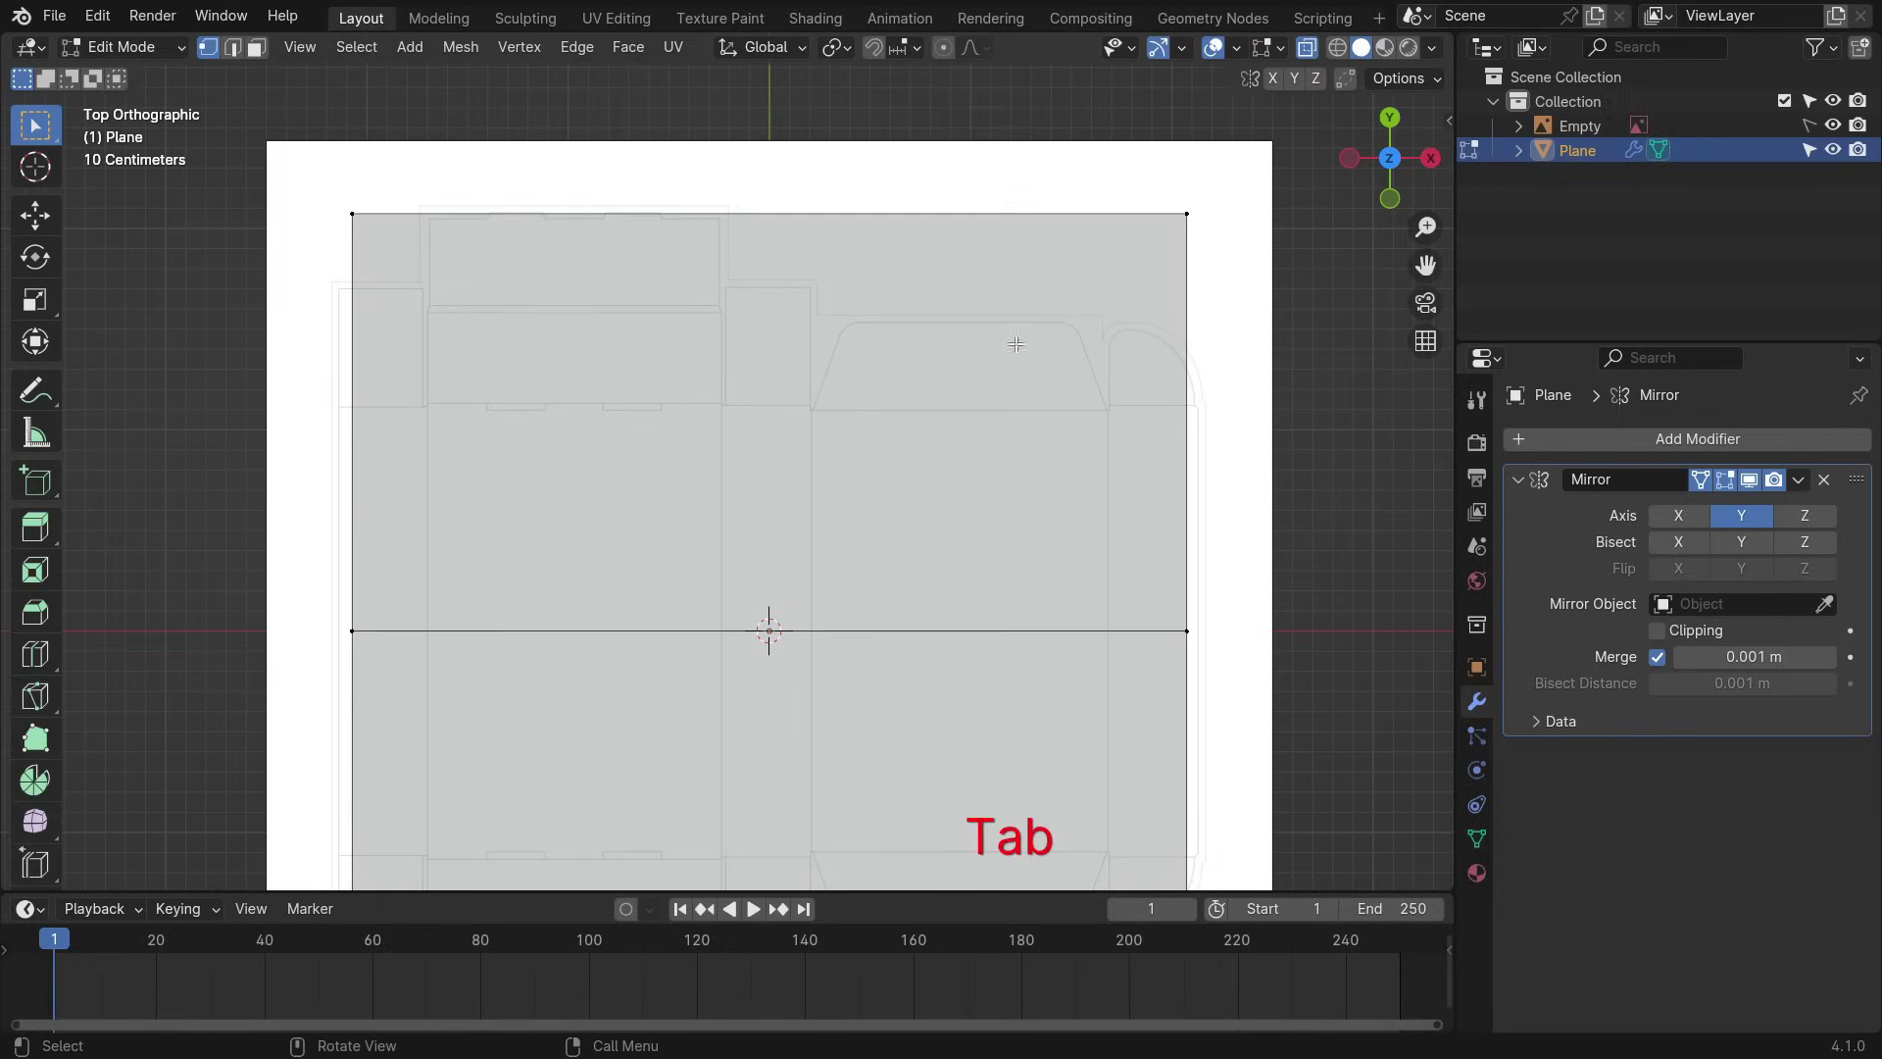
- Move the plane's upper edge vertices along Y with the Move tool to match the dieline's top line
{"action": "scroll", "coordinate": [499, 406], "scroll_direction": "up", "scroll_amount": 1}
{"action": "middle_click_drag", "start_coordinate": [565, 389], "coordinate": [535, 419], "text": "shift"}
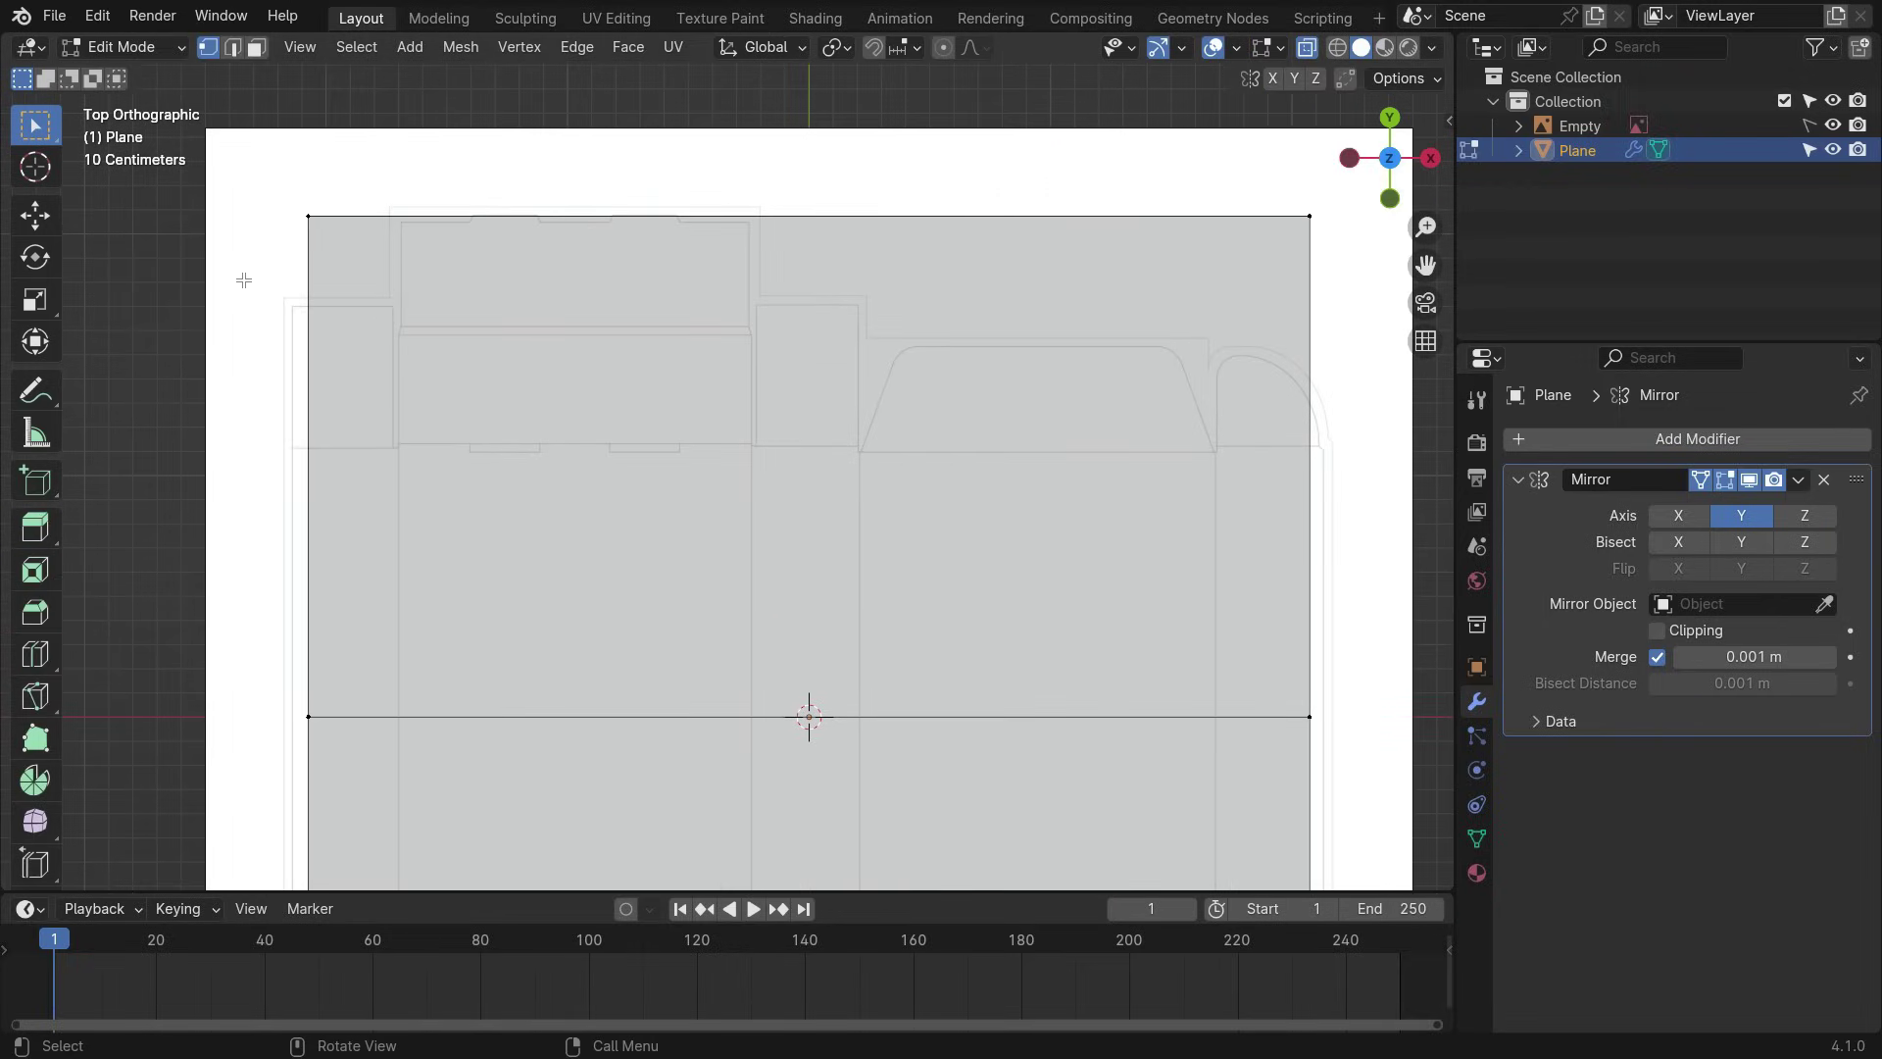
{"action": "left_click_drag", "start_coordinate": [1348, 286], "coordinate": [1348, 287]}
{"action": "scroll", "coordinate": [614, 186], "scroll_direction": "up", "scroll_amount": 2}
{"action": "left_click", "coordinate": [22, 229]}
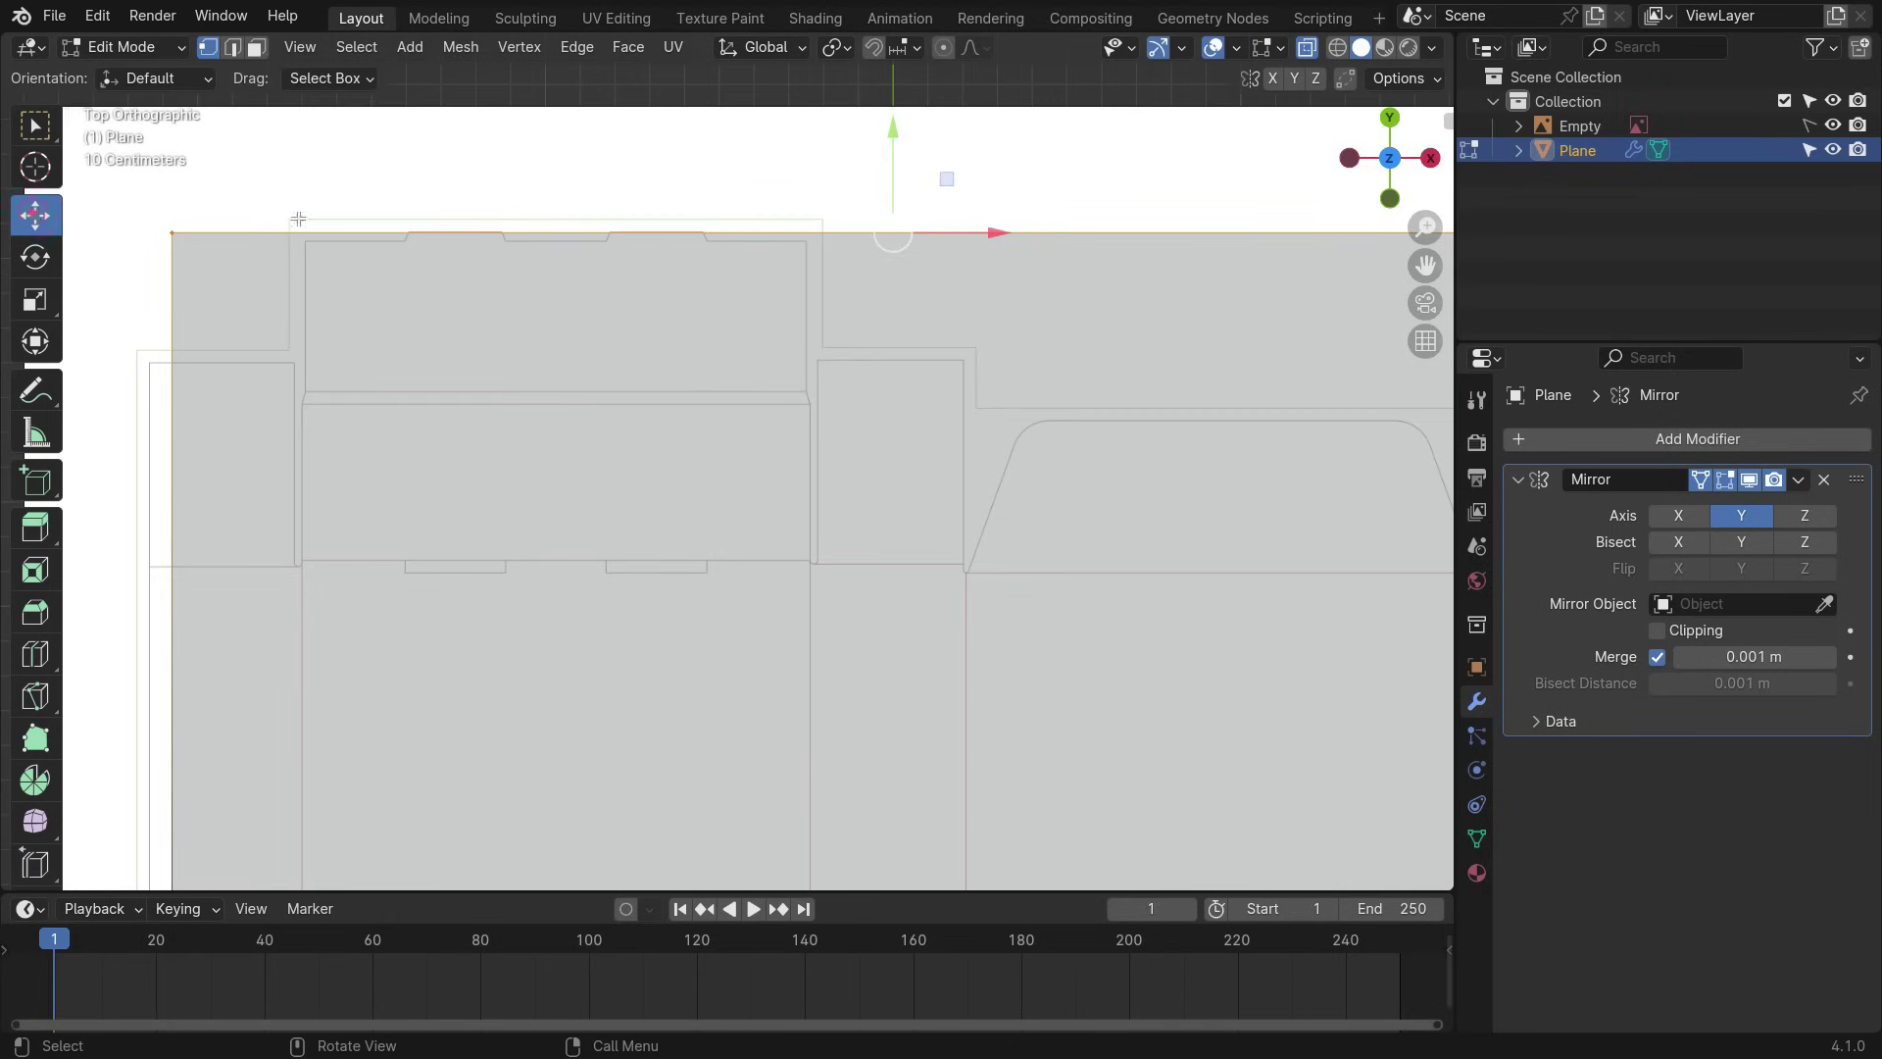
{"action": "scroll", "coordinate": [737, 218], "scroll_direction": "up", "scroll_amount": 4}
{"action": "left_click_drag", "start_coordinate": [1069, 150], "coordinate": [1073, 145]}
{"action": "scroll", "coordinate": [711, 295], "scroll_direction": "down", "scroll_amount": 7}
- Select the plane's left edge vertices and move them outward along X to the dieline's left outline
{"action": "left_click_drag", "start_coordinate": [294, 221], "coordinate": [434, 716]}
{"action": "scroll", "coordinate": [321, 509], "scroll_direction": "up", "scroll_amount": 3}
{"action": "scroll", "coordinate": [328, 505], "scroll_direction": "up", "scroll_amount": 2}
{"action": "left_click_drag", "start_coordinate": [539, 461], "coordinate": [509, 483]}
{"action": "scroll", "coordinate": [316, 506], "scroll_direction": "down", "scroll_amount": 8}
- Select the plane's right edge vertices and move them outward along X to the dieline's right outline
{"action": "scroll", "coordinate": [759, 535], "scroll_direction": "up", "scroll_amount": 4}
{"action": "left_click_drag", "start_coordinate": [849, 173], "coordinate": [939, 745]}
{"action": "scroll", "coordinate": [902, 515], "scroll_direction": "up", "scroll_amount": 3}
{"action": "left_click_drag", "start_coordinate": [972, 448], "coordinate": [997, 453]}
{"action": "scroll", "coordinate": [861, 428], "scroll_direction": "down", "scroll_amount": 3}
- Enable Clipping in the Mirror modifier, testing the centre-line vertex with trial grabs that are cancelled
{"action": "left_click_drag", "start_coordinate": [964, 526], "coordinate": [1106, 661]}
{"action": "key", "text": "g"}
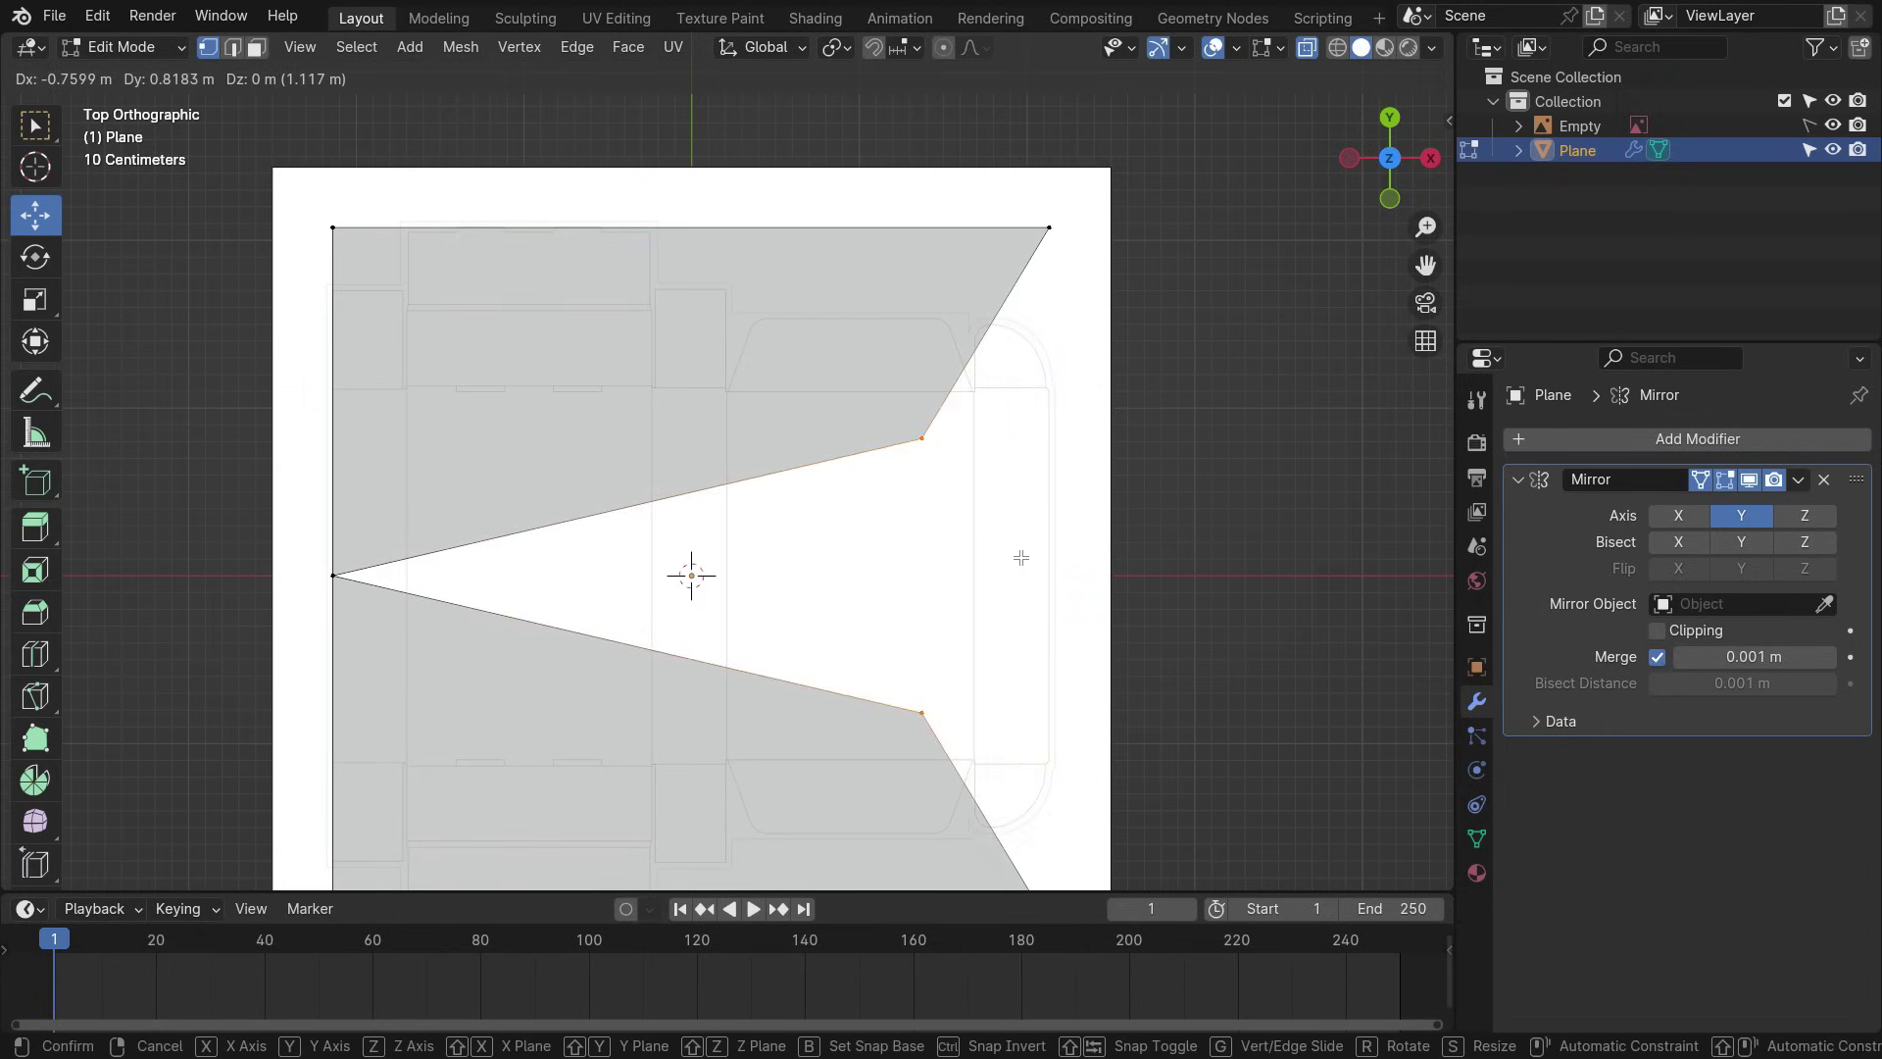
{"action": "key", "text": "Escape"}
{"action": "key", "text": "g"}
{"action": "key", "text": "Escape"}
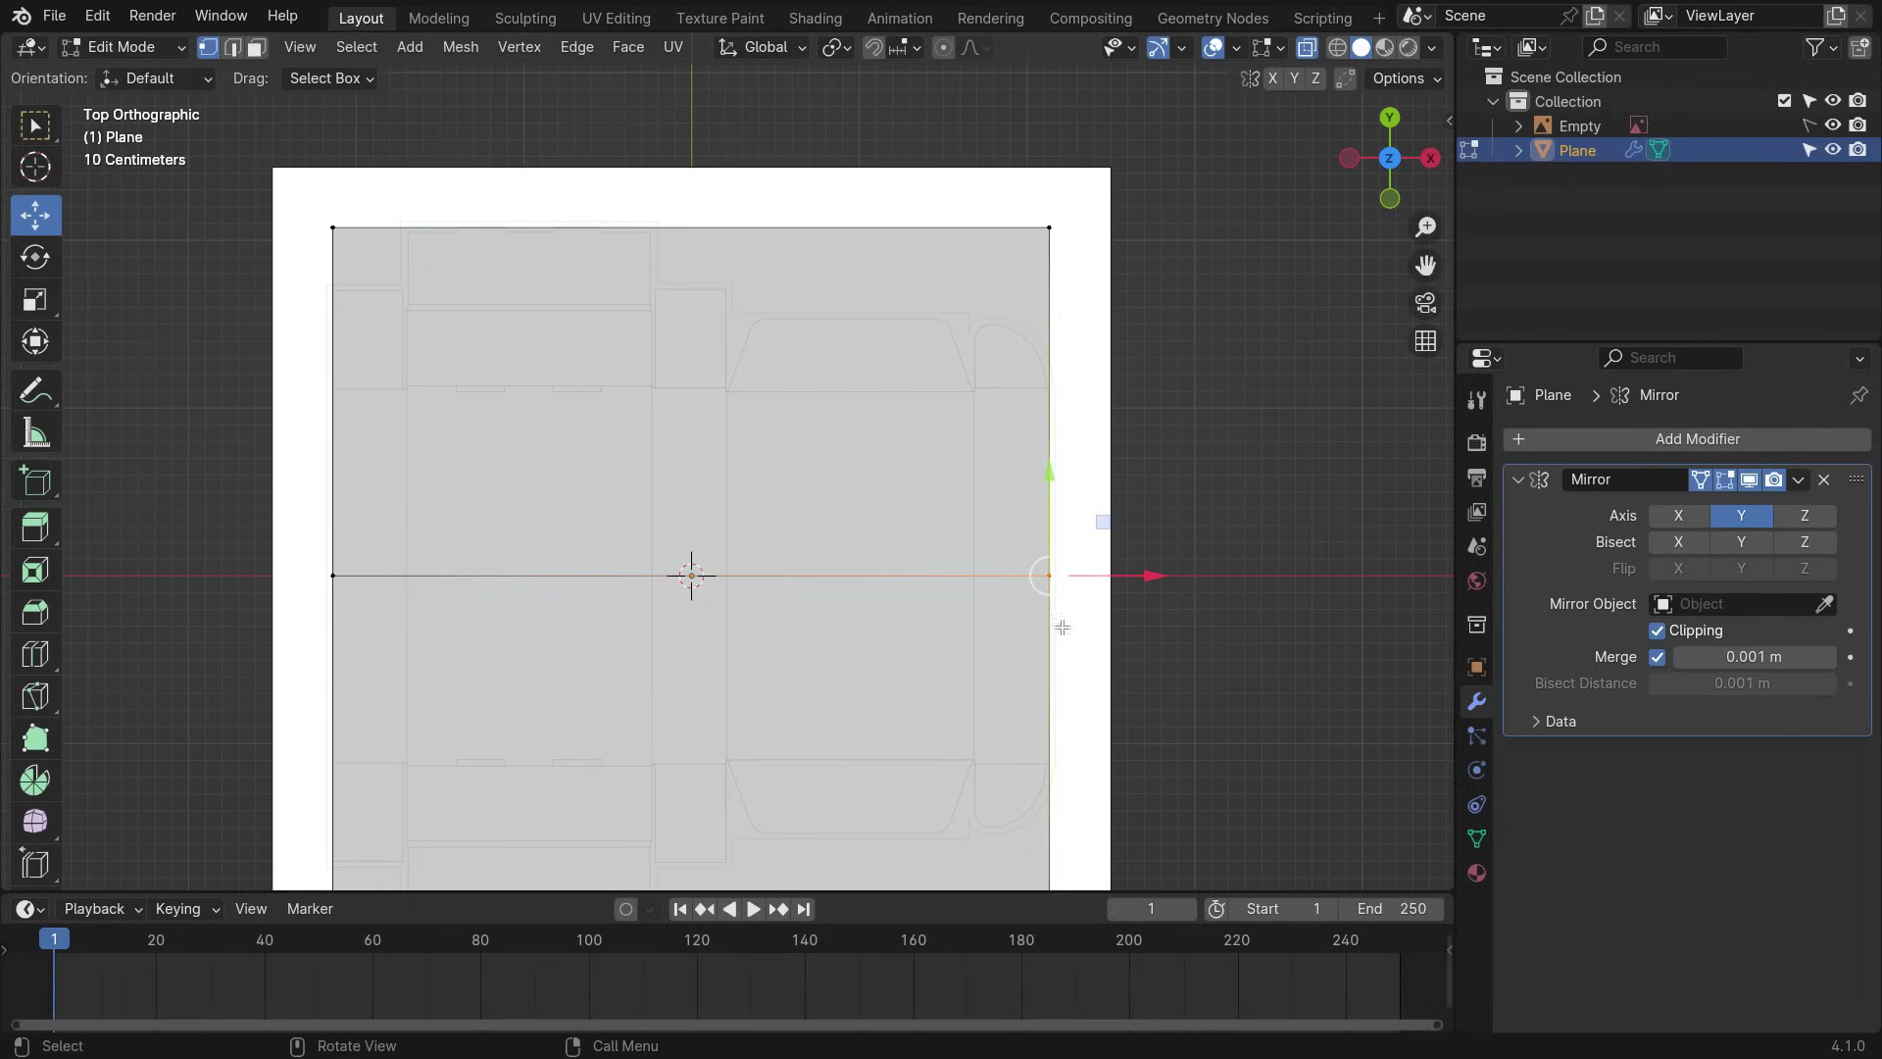
- Add a vertical loop cut and align it with the inner edge of the leftmost narrow side flap
{"action": "scroll", "coordinate": [317, 269], "scroll_direction": "up", "scroll_amount": 4}
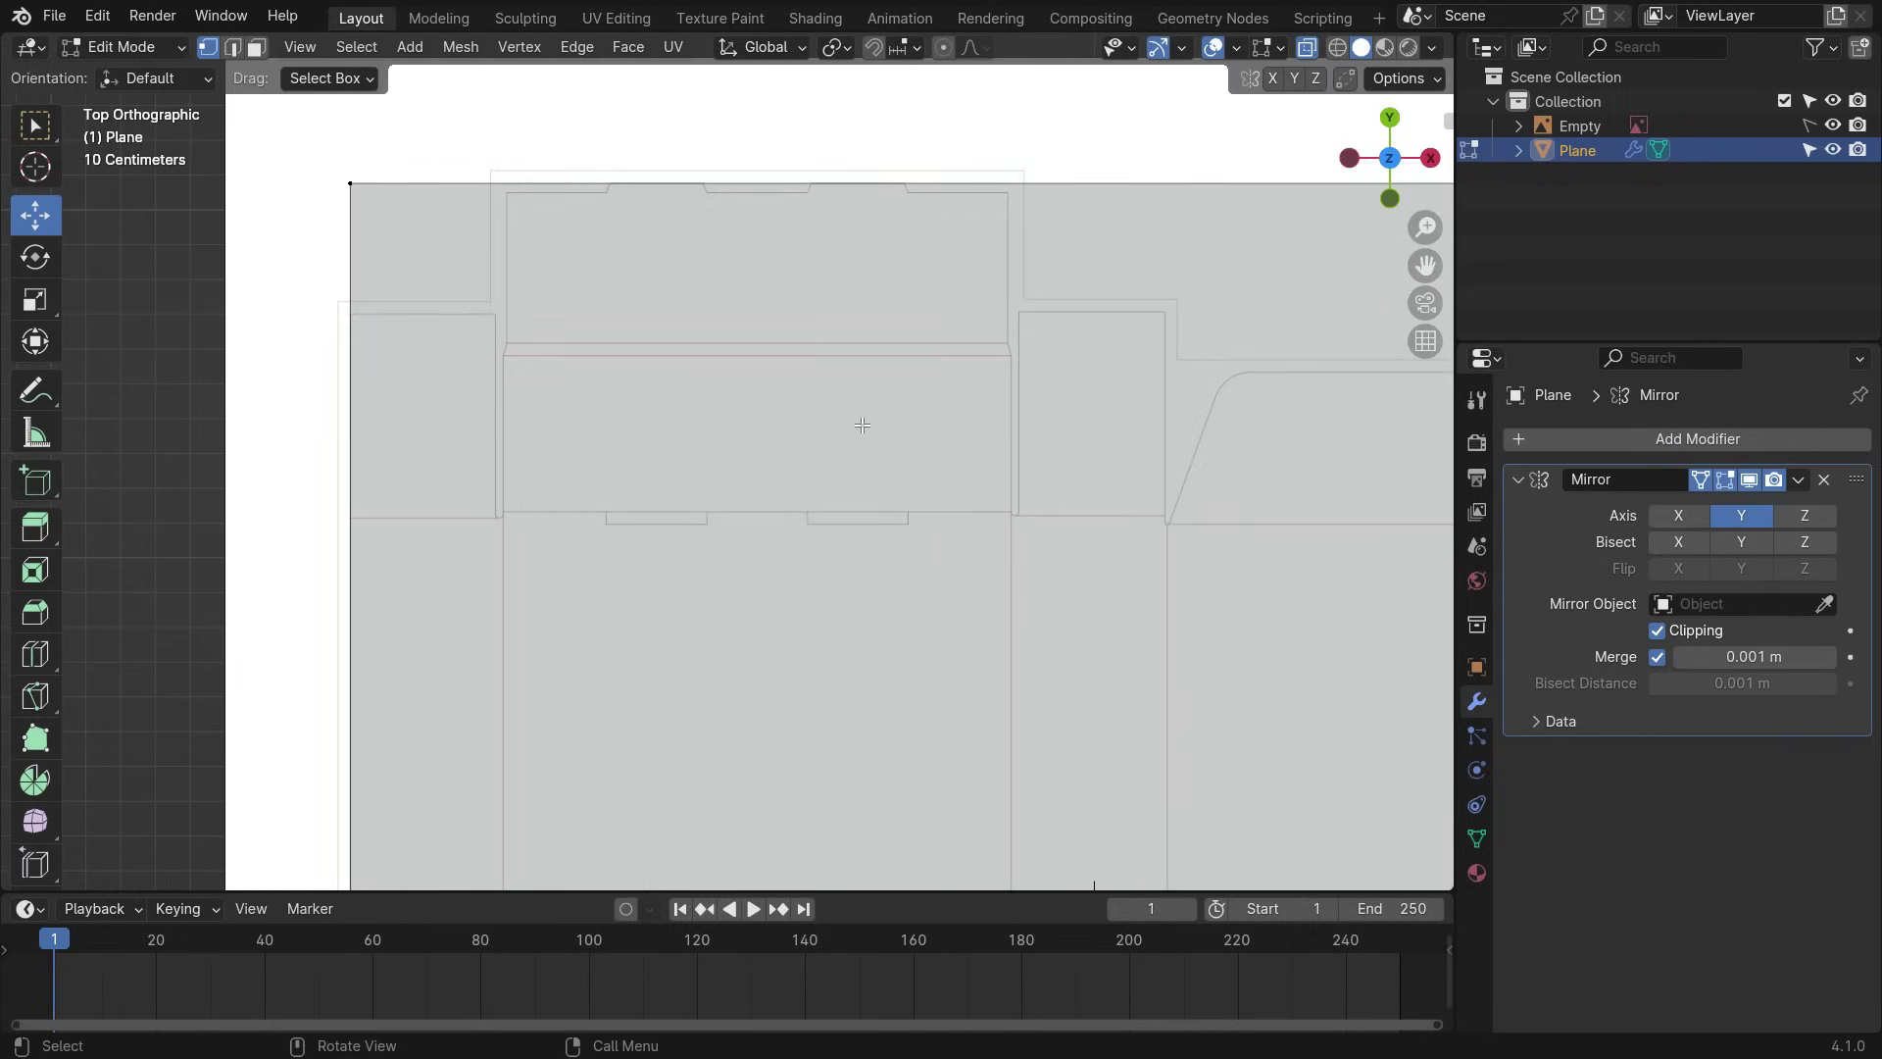
{"action": "key", "text": "ctrl+r"}
{"action": "left_click", "coordinate": [928, 219]}
{"action": "left_click", "coordinate": [346, 432]}
{"action": "scroll", "coordinate": [476, 421], "scroll_direction": "up", "scroll_amount": 6}
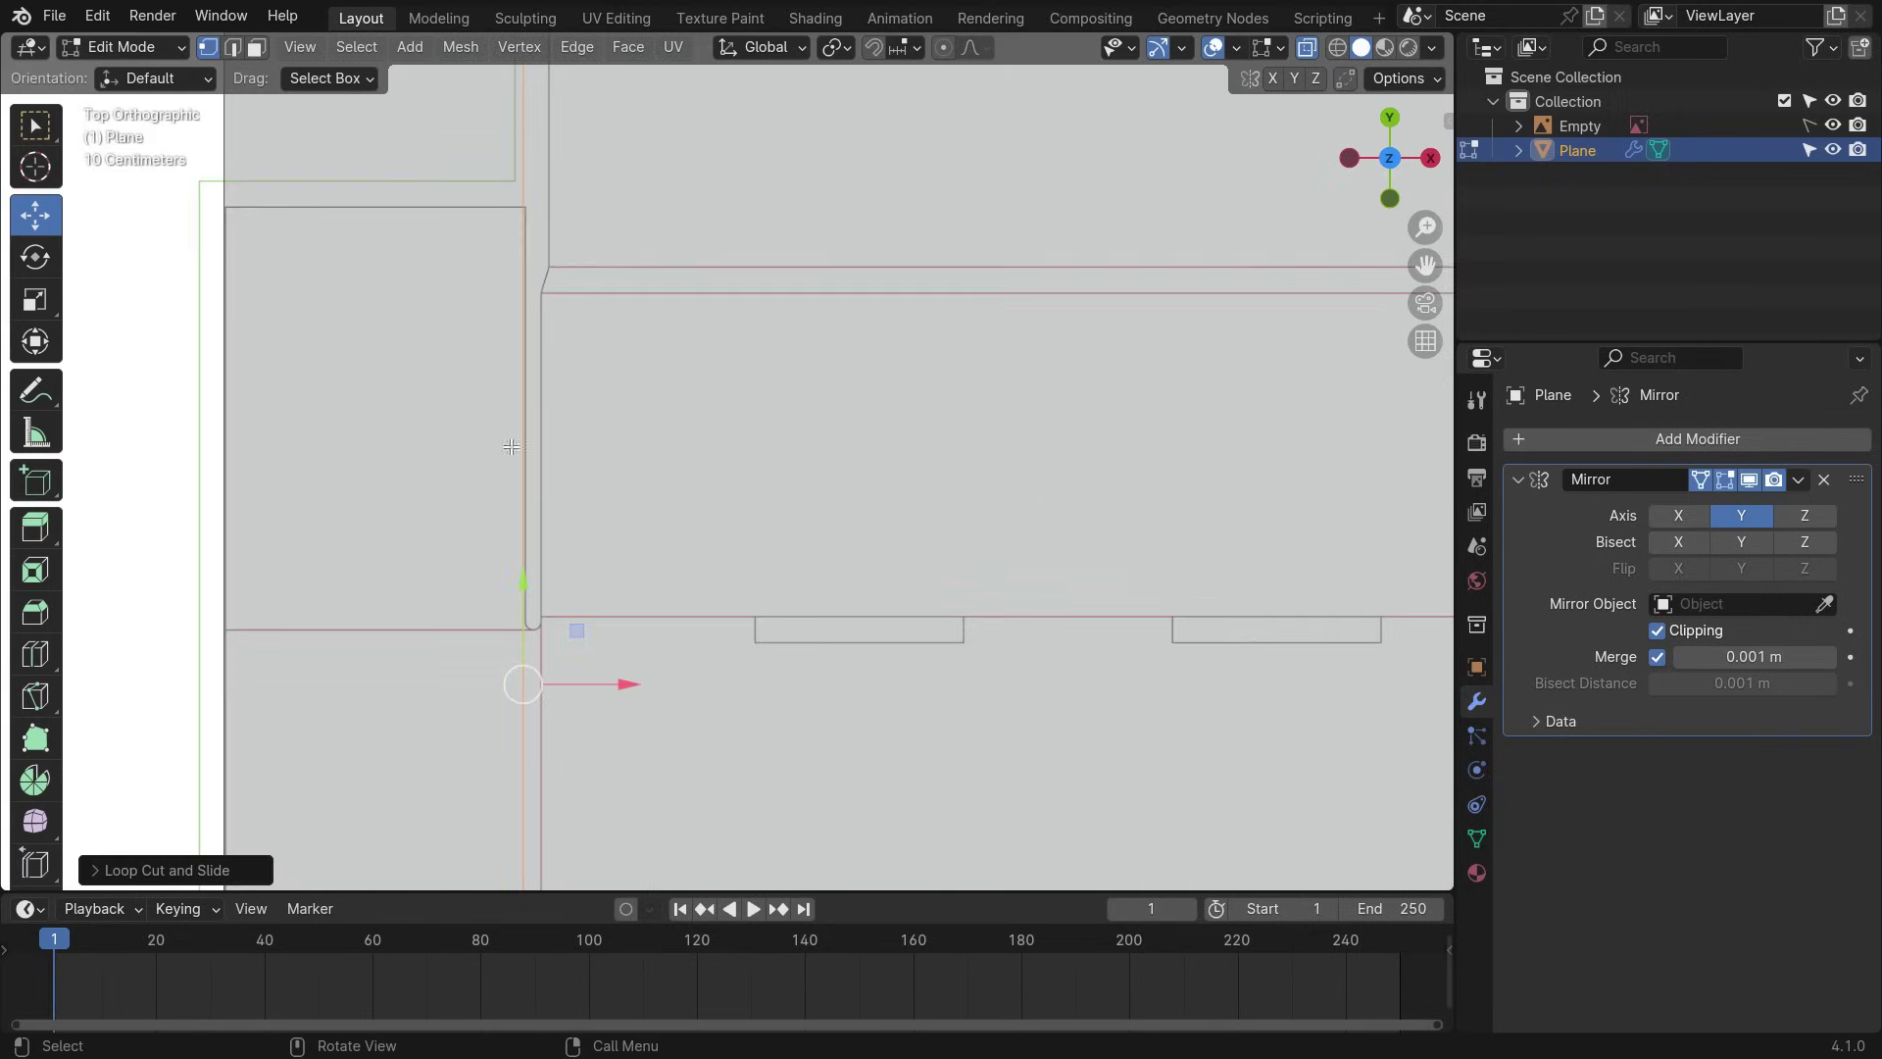
{"action": "left_click_drag", "start_coordinate": [594, 707], "coordinate": [601, 714], "text": "shift"}
{"action": "scroll", "coordinate": [755, 315], "scroll_direction": "down", "scroll_amount": 5}
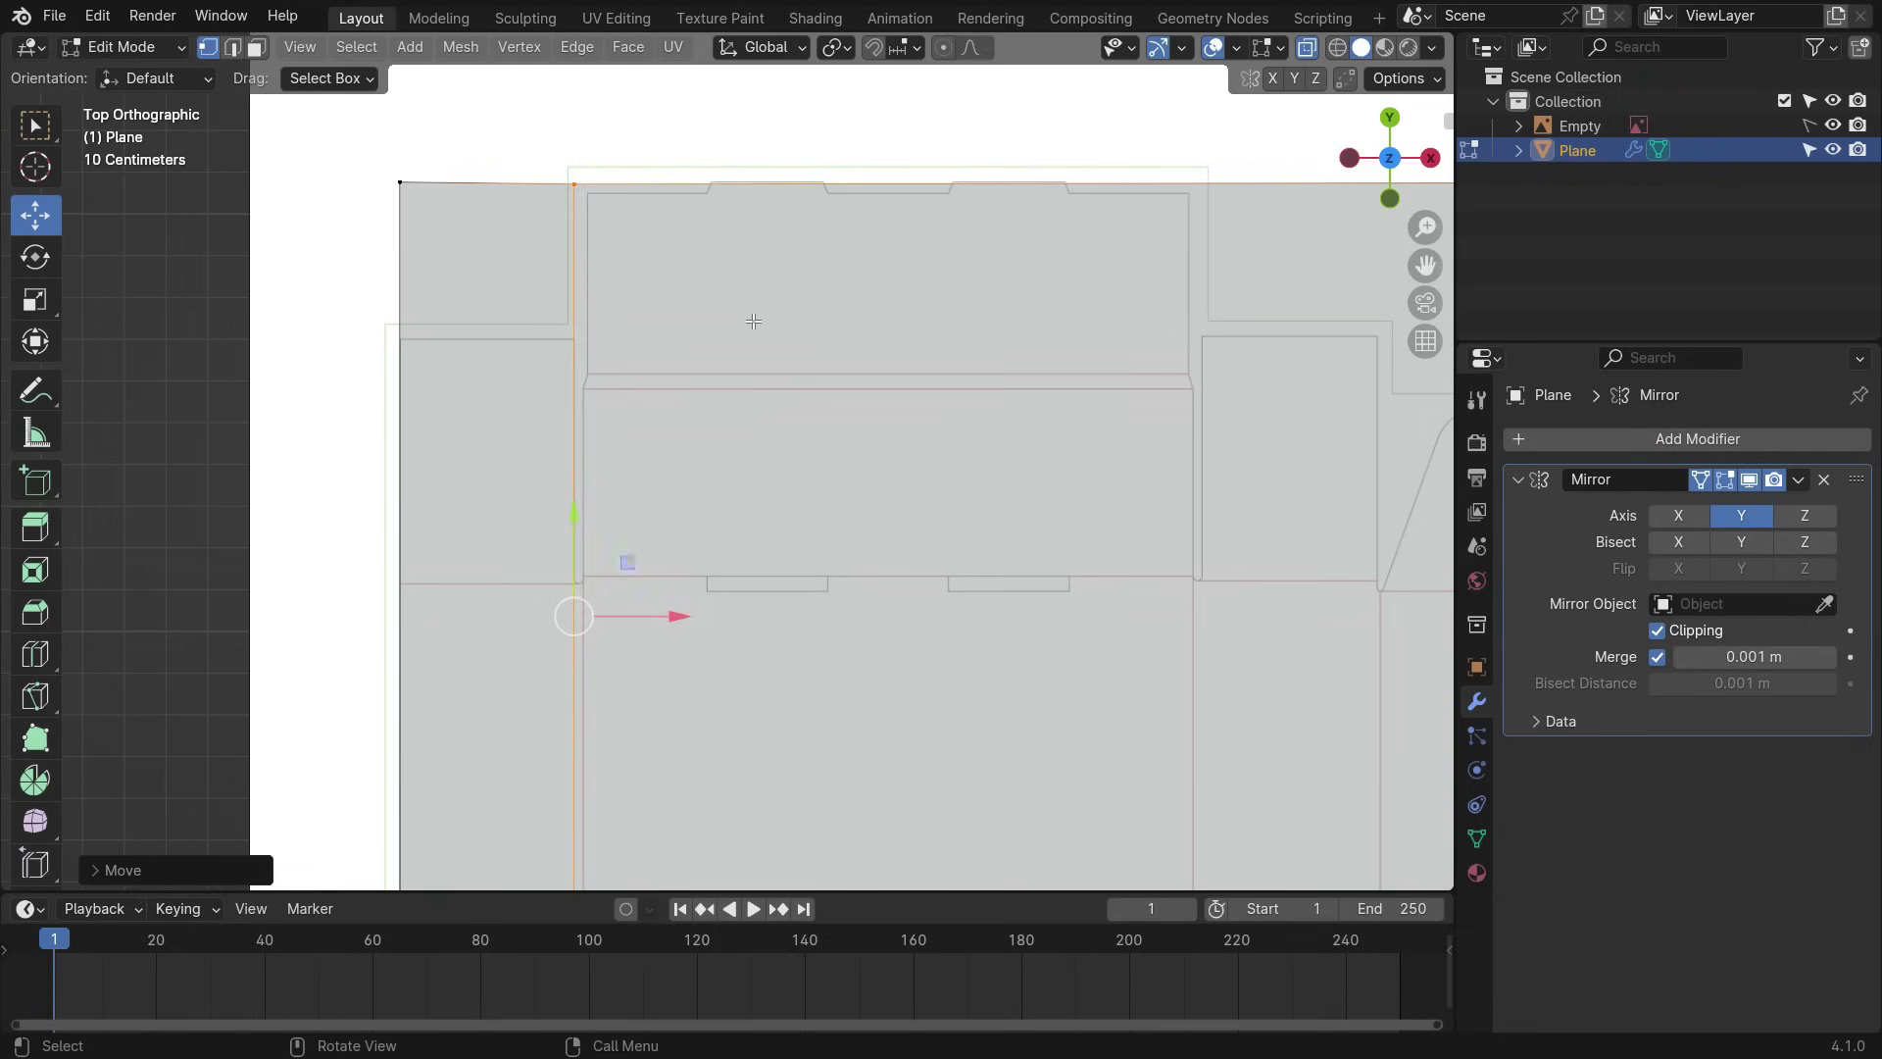
- Add a vertical loop cut along the left edge of the wide tuck-flap panel
{"action": "key", "text": "ctrl+r"}
{"action": "left_click", "coordinate": [775, 245]}
{"action": "left_click", "coordinate": [76, 455]}
{"action": "scroll", "coordinate": [549, 480], "scroll_direction": "up", "scroll_amount": 5}
{"action": "left_click_drag", "start_coordinate": [760, 820], "coordinate": [747, 841], "text": "shift"}
{"action": "scroll", "coordinate": [619, 415], "scroll_direction": "down", "scroll_amount": 7}
- Add a vertical loop cut along the right edge of the wide tuck-flap panel
{"action": "left_click", "coordinate": [1126, 300]}
{"action": "scroll", "coordinate": [127, 357], "scroll_direction": "down", "scroll_amount": 2}
{"action": "key", "text": "ctrl+r"}
{"action": "left_click", "coordinate": [949, 384]}
{"action": "left_click", "coordinate": [869, 381]}
{"action": "scroll", "coordinate": [824, 383], "scroll_direction": "up", "scroll_amount": 9}
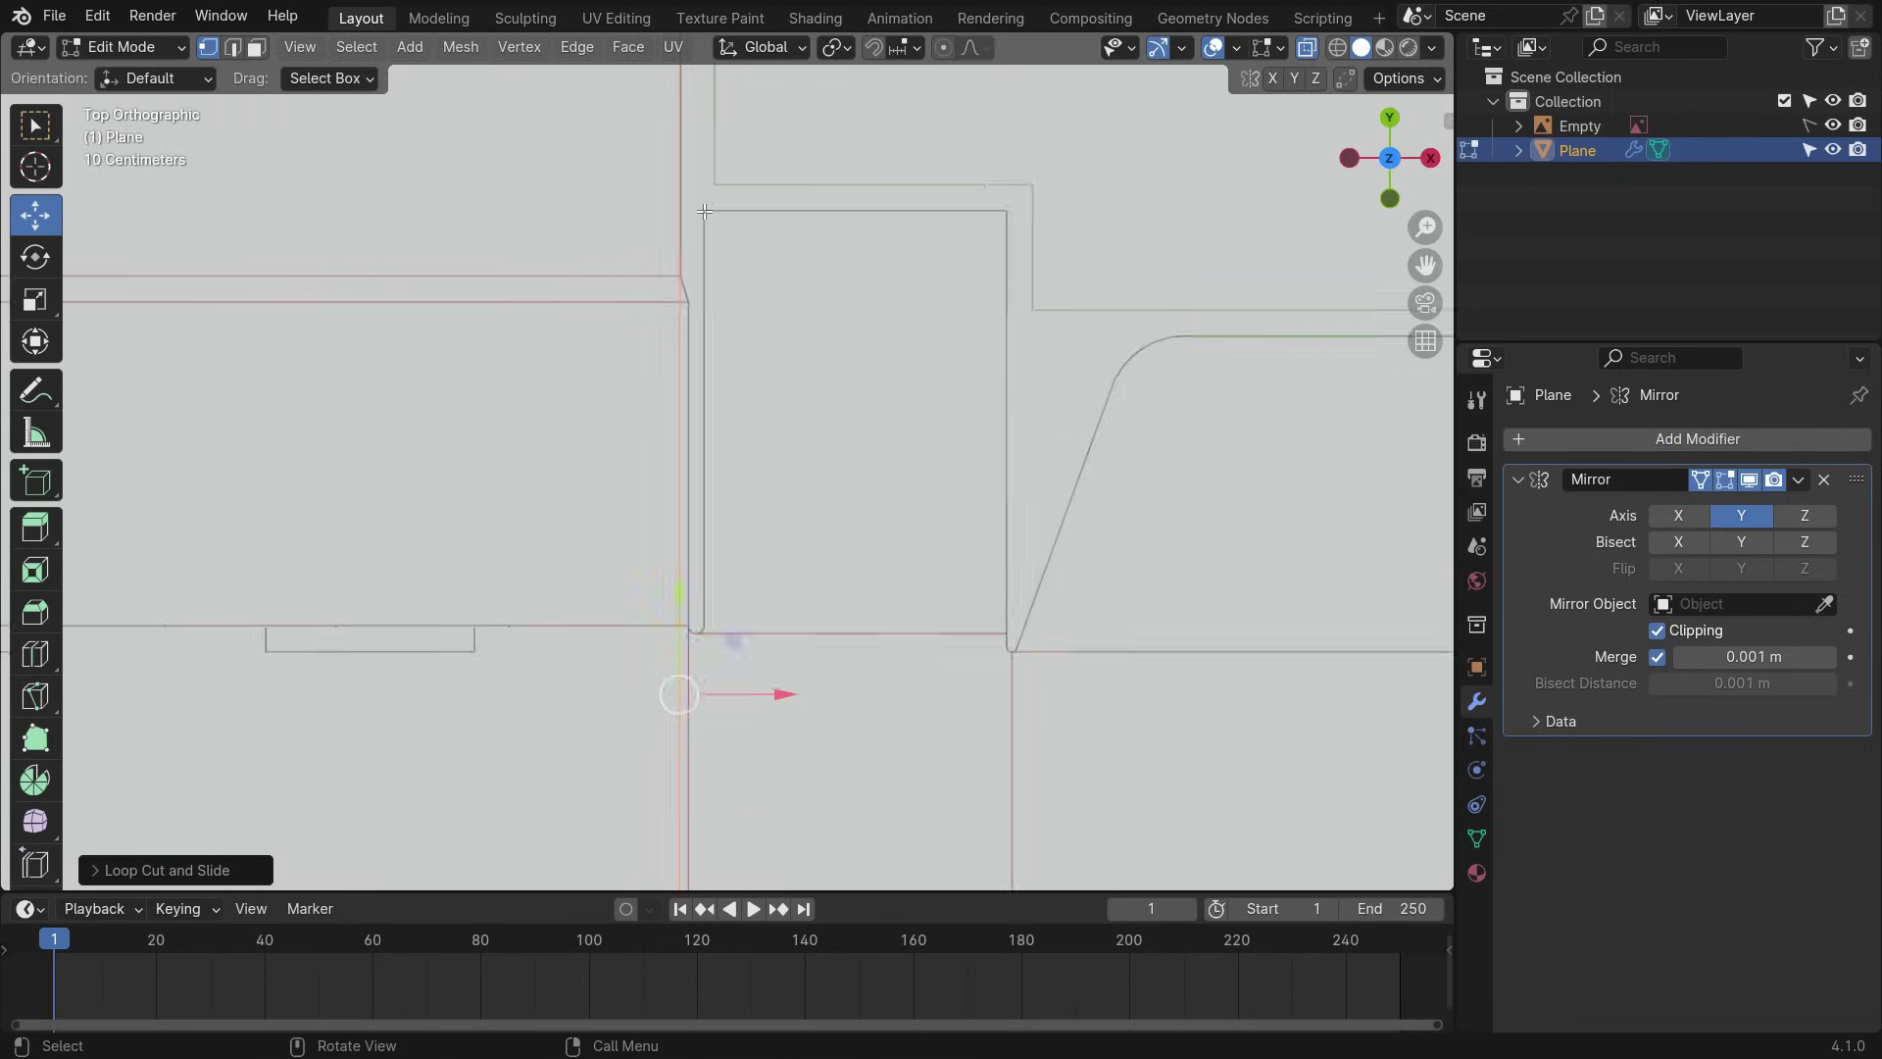
{"action": "scroll", "coordinate": [686, 323], "scroll_direction": "down", "scroll_amount": 8}
- Add a vertical loop cut along the left edge of the second narrow side flap
{"action": "left_click", "coordinate": [883, 275]}
{"action": "key", "text": "ctrl+r"}
{"action": "left_click", "coordinate": [694, 307]}
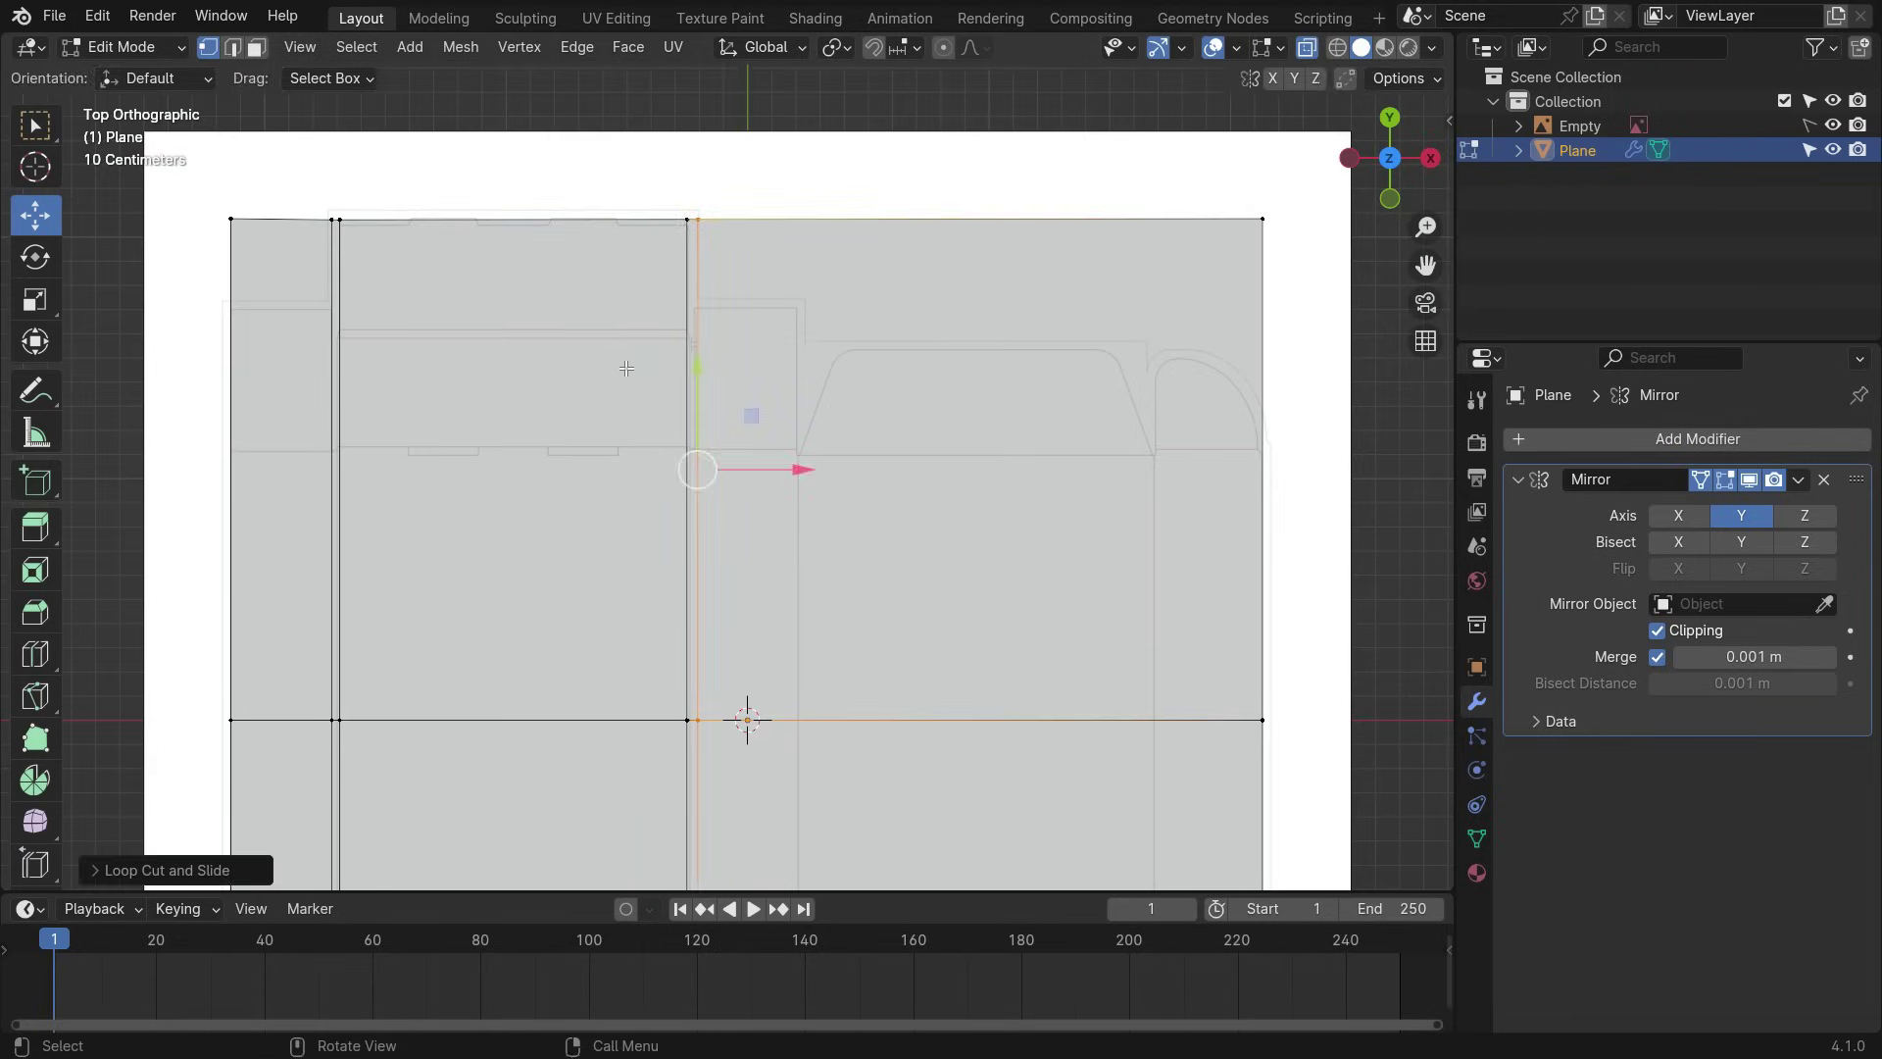
{"action": "scroll", "coordinate": [750, 608], "scroll_direction": "up", "scroll_amount": 4}
{"action": "left_click_drag", "start_coordinate": [793, 651], "coordinate": [787, 653]}
{"action": "scroll", "coordinate": [763, 449], "scroll_direction": "down", "scroll_amount": 7}
- Add a vertical loop cut and align it with the right edge of the second narrow side flap
{"action": "left_click", "coordinate": [840, 219]}
{"action": "scroll", "coordinate": [796, 431], "scroll_direction": "up", "scroll_amount": 2}
{"action": "scroll", "coordinate": [815, 402], "scroll_direction": "down", "scroll_amount": 3}
{"action": "scroll", "coordinate": [888, 459], "scroll_direction": "up", "scroll_amount": 1}
{"action": "key", "text": "ctrl+r"}
{"action": "left_click", "coordinate": [785, 723]}
{"action": "left_click", "coordinate": [785, 723]}
{"action": "scroll", "coordinate": [768, 782], "scroll_direction": "up", "scroll_amount": 6}
{"action": "left_click_drag", "start_coordinate": [807, 627], "coordinate": [813, 634]}
{"action": "scroll", "coordinate": [794, 441], "scroll_direction": "down", "scroll_amount": 11}
- Add a vertical loop cut and move it onto the fold line where the trapezoid flap's panel begins
{"action": "left_click", "coordinate": [945, 315]}
{"action": "key", "text": "ctrl+r"}
{"action": "left_click", "coordinate": [943, 318]}
{"action": "left_click", "coordinate": [764, 394]}
{"action": "scroll", "coordinate": [775, 412], "scroll_direction": "up", "scroll_amount": 6}
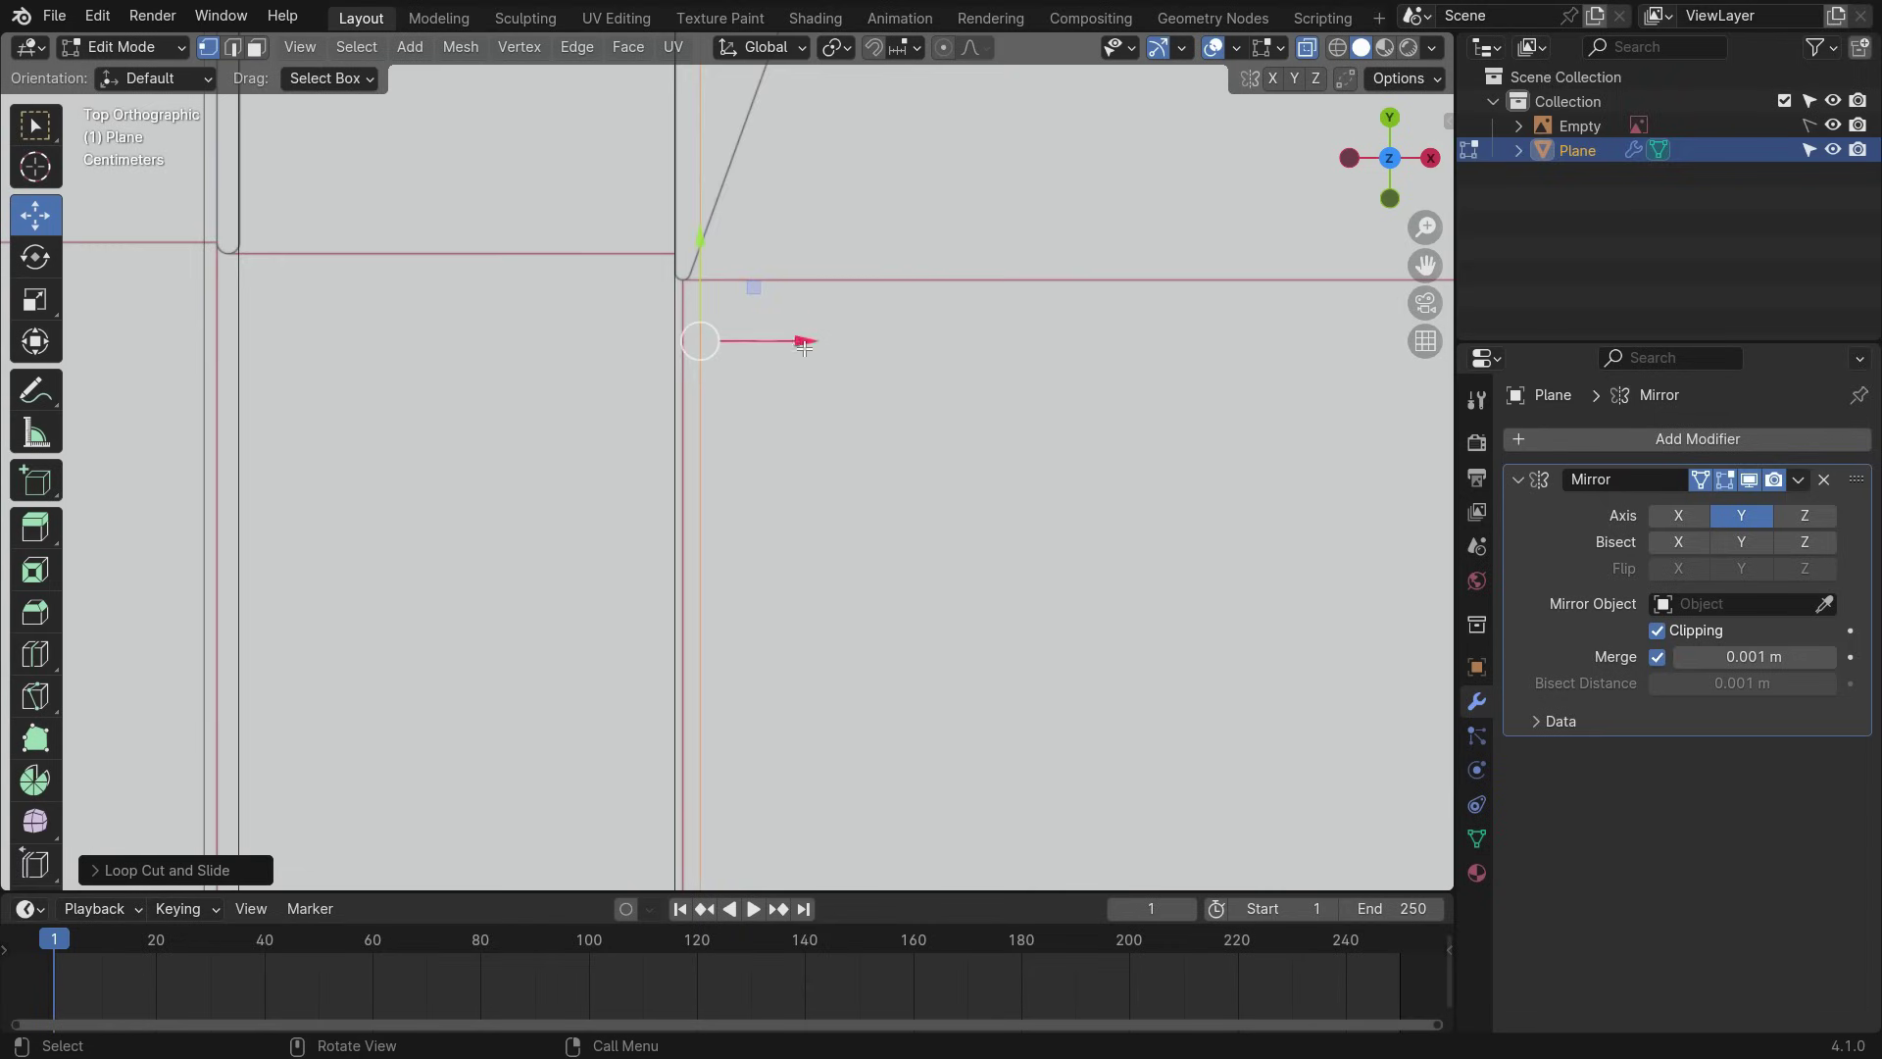
{"action": "left_click_drag", "start_coordinate": [799, 371], "coordinate": [781, 389]}
{"action": "scroll", "coordinate": [693, 475], "scroll_direction": "down", "scroll_amount": 6}
- Add a vertical loop cut and align it with the right end of the trapezoid flap's panel
{"action": "key", "text": "ctrl+r"}
{"action": "left_click", "coordinate": [1047, 286]}
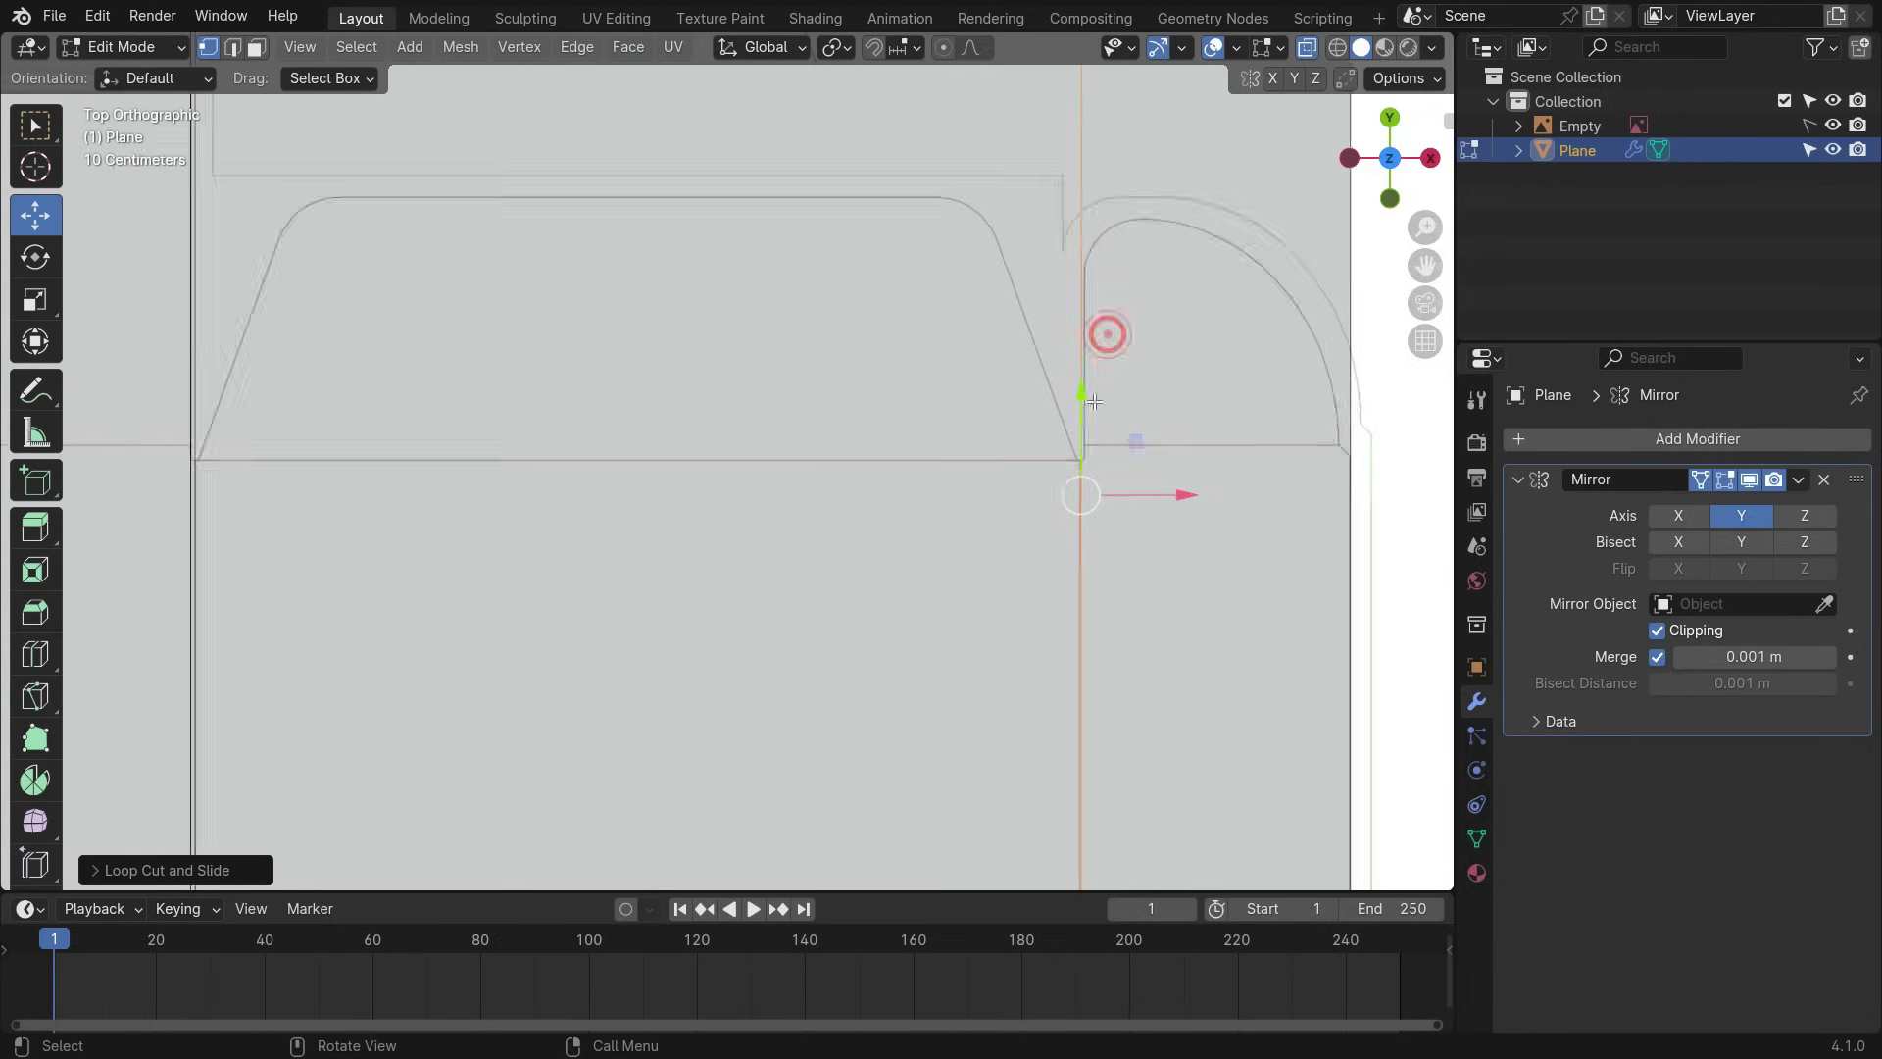
{"action": "scroll", "coordinate": [1102, 419], "scroll_direction": "up", "scroll_amount": 5}
{"action": "left_click_drag", "start_coordinate": [1078, 544], "coordinate": [1085, 561]}
{"action": "scroll", "coordinate": [774, 371], "scroll_direction": "down", "scroll_amount": 5}
- Add a closely spaced vertical loop cut for the inner edge of the rounded glue tab
{"action": "left_click", "coordinate": [676, 231]}
{"action": "left_click", "coordinate": [800, 290]}
{"action": "scroll", "coordinate": [800, 365], "scroll_direction": "up", "scroll_amount": 11}
{"action": "left_click_drag", "start_coordinate": [856, 245], "coordinate": [891, 318]}
{"action": "scroll", "coordinate": [790, 487], "scroll_direction": "down", "scroll_amount": 6}
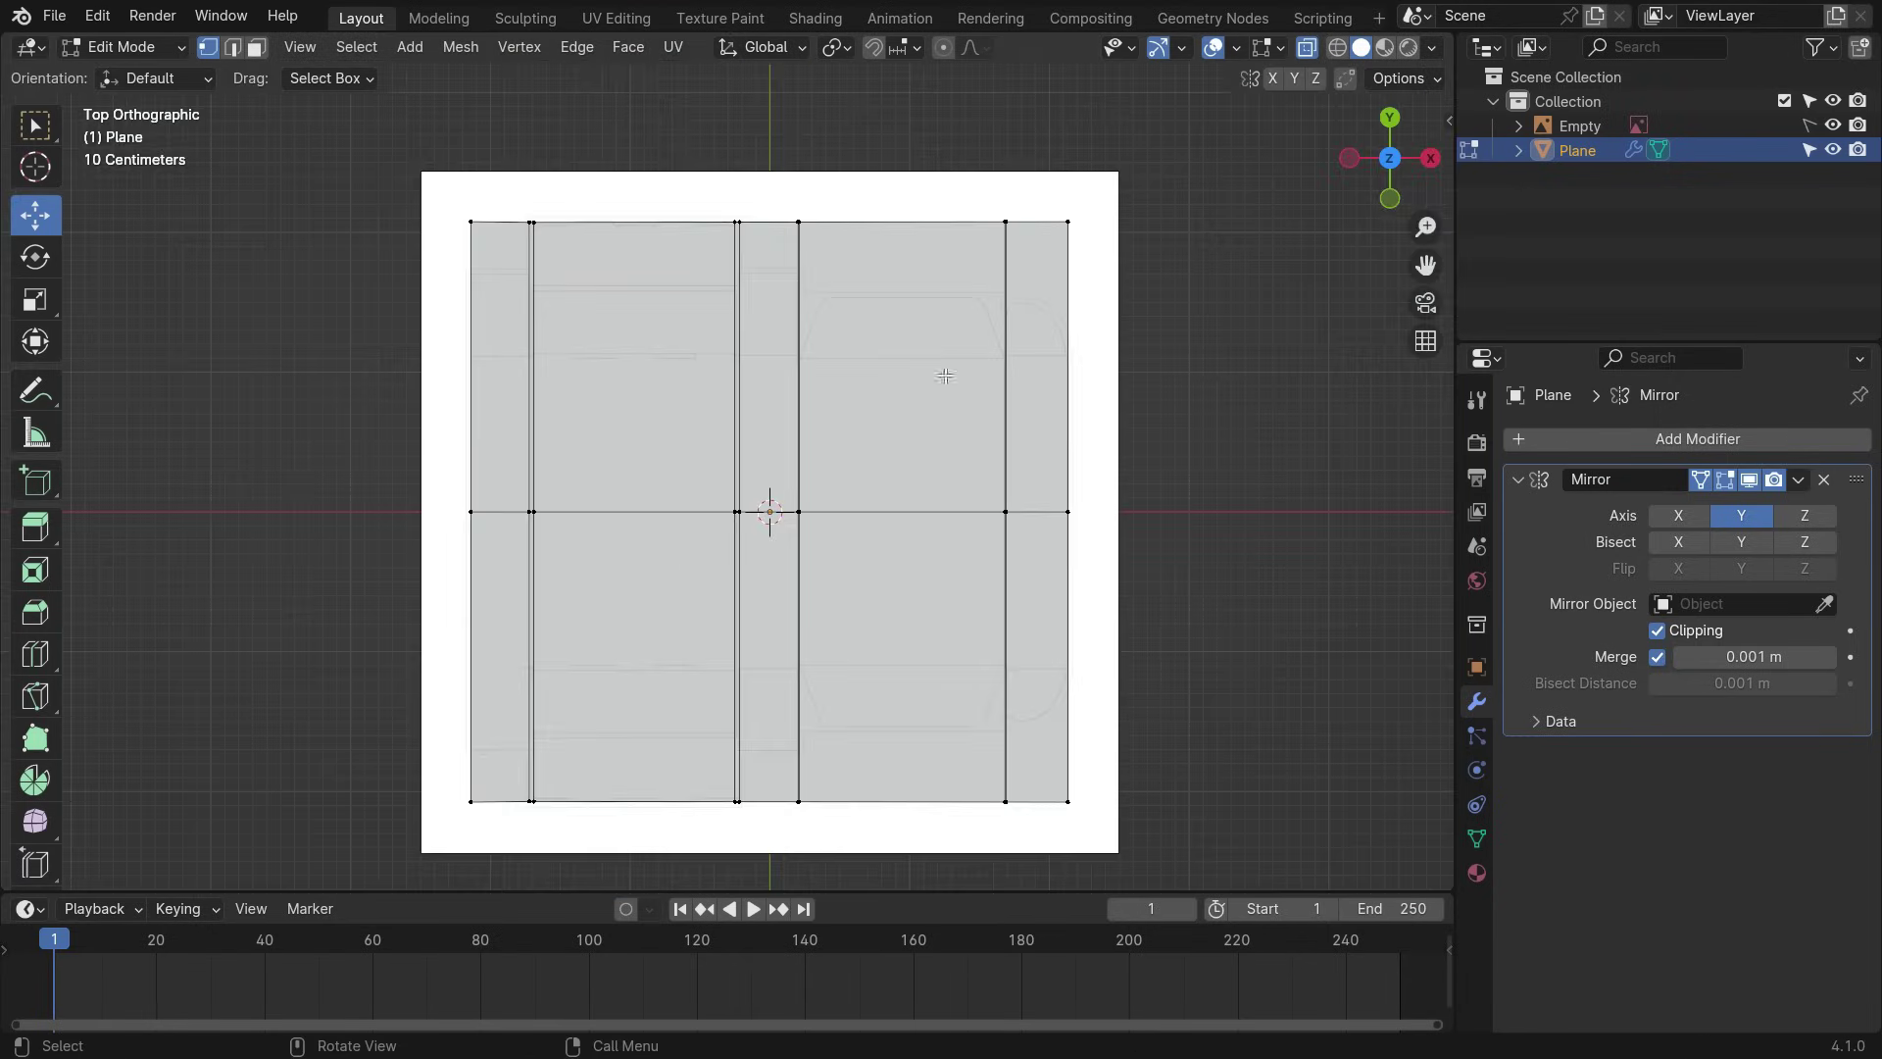
- Add three horizontal loop cuts aligned with the narrow side flaps' top edge and the tuck flap's two crease lines
{"action": "scroll", "coordinate": [803, 509], "scroll_direction": "up", "scroll_amount": 3}
{"action": "key", "text": "ctrl+r"}
{"action": "left_click", "coordinate": [795, 303]}
{"action": "left_click", "coordinate": [787, 118]}
{"action": "scroll", "coordinate": [909, 265], "scroll_direction": "up", "scroll_amount": 9}
{"action": "left_click_drag", "start_coordinate": [838, 341], "coordinate": [833, 323]}
{"action": "scroll", "coordinate": [833, 323], "scroll_direction": "down", "scroll_amount": 5}
{"action": "left_click", "coordinate": [809, 171]}
{"action": "scroll", "coordinate": [742, 303], "scroll_direction": "up", "scroll_amount": 6}
{"action": "left_click_drag", "start_coordinate": [1046, 292], "coordinate": [1126, 303]}
{"action": "scroll", "coordinate": [882, 441], "scroll_direction": "down", "scroll_amount": 3}
{"action": "left_click", "coordinate": [836, 482]}
{"action": "left_click", "coordinate": [607, 498]}
{"action": "left_click", "coordinate": [597, 282]}
{"action": "scroll", "coordinate": [906, 435], "scroll_direction": "up", "scroll_amount": 5}
{"action": "scroll", "coordinate": [848, 435], "scroll_direction": "down", "scroll_amount": 4}
{"action": "scroll", "coordinate": [936, 444], "scroll_direction": "down", "scroll_amount": 2}
{"action": "scroll", "coordinate": [687, 422], "scroll_direction": "up", "scroll_amount": 2}
{"action": "scroll", "coordinate": [790, 436], "scroll_direction": "down", "scroll_amount": 2}
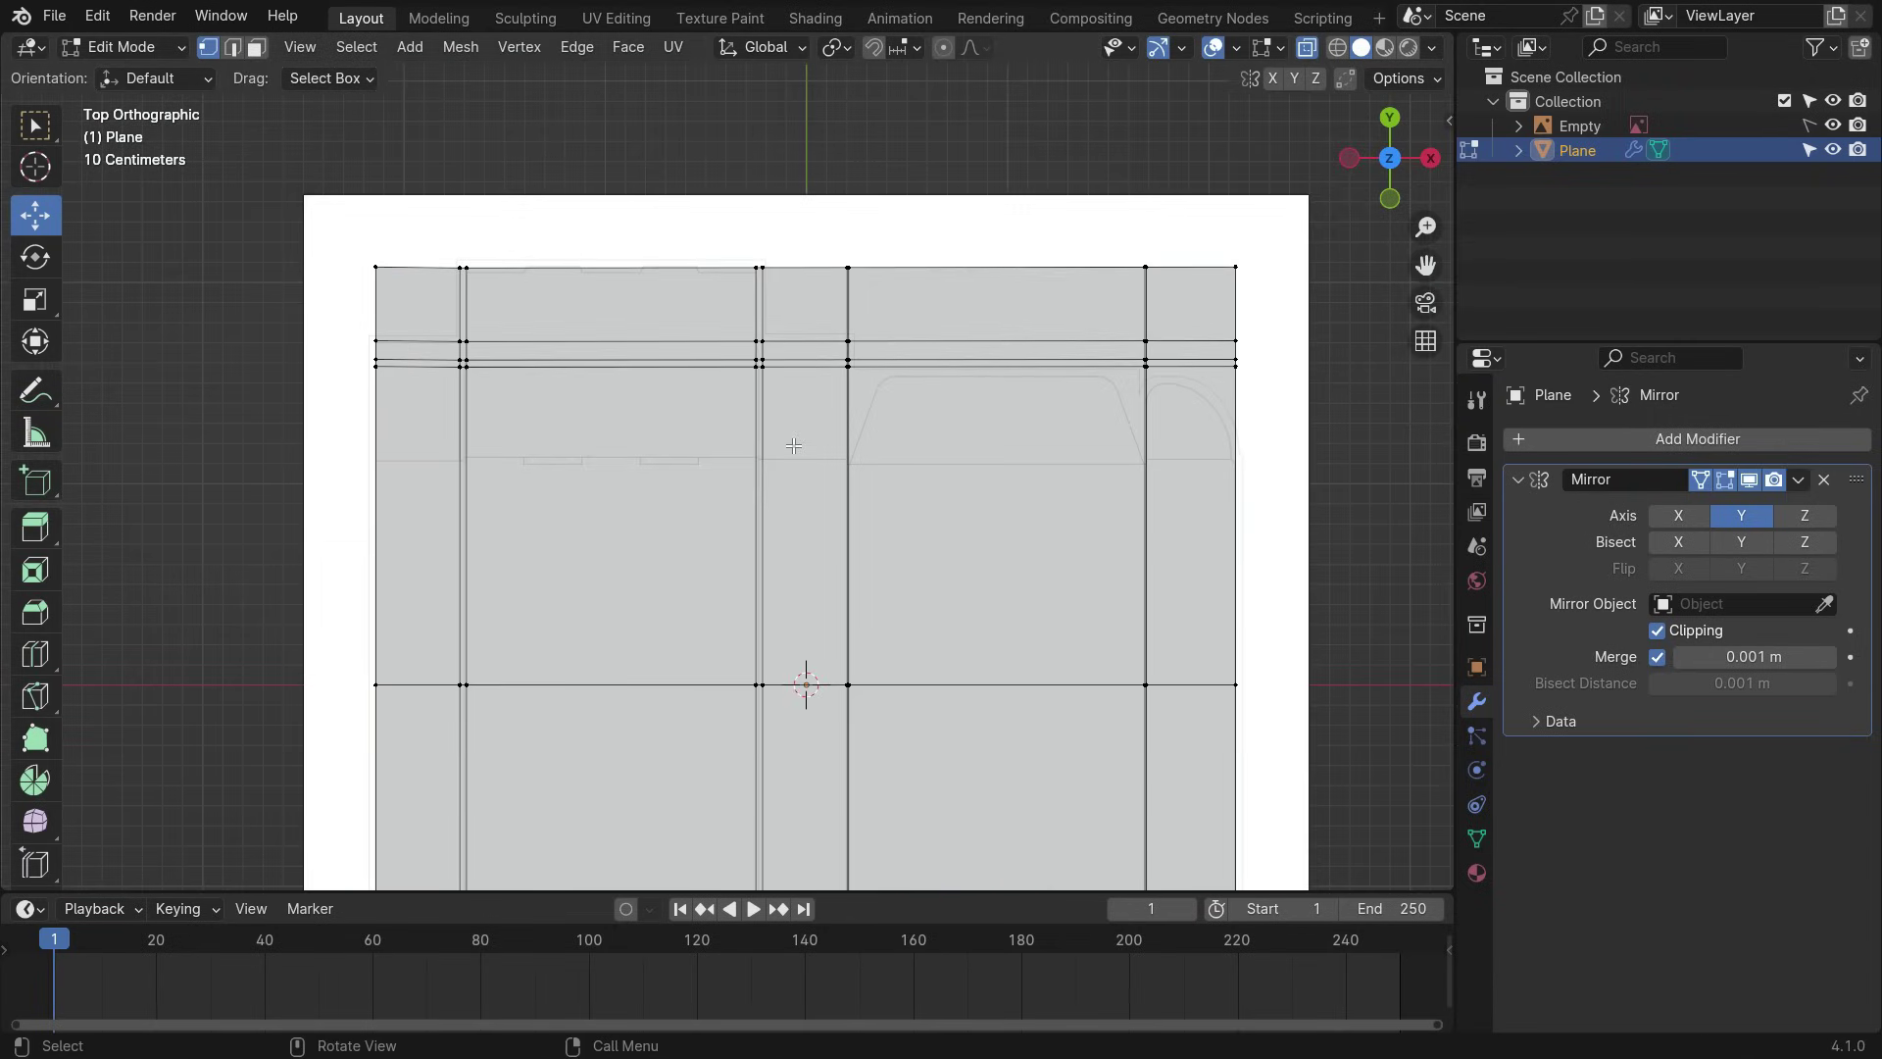
- Add a horizontal loop cut and align it with the top edge of the trapezoid flap
{"action": "key", "text": "ctrl+r"}
{"action": "left_click", "coordinate": [794, 441]}
{"action": "left_click", "coordinate": [794, 379]}
{"action": "scroll", "coordinate": [756, 461], "scroll_direction": "up", "scroll_amount": 7}
{"action": "left_click_drag", "start_coordinate": [1101, 349], "coordinate": [1097, 343]}
{"action": "scroll", "coordinate": [861, 354], "scroll_direction": "down", "scroll_amount": 2}
- Add a horizontal loop cut and move it onto the wide panel's fold line above the two slots
{"action": "left_click", "coordinate": [863, 354]}
{"action": "scroll", "coordinate": [971, 668], "scroll_direction": "down", "scroll_amount": 2}
{"action": "key", "text": "ctrl+r"}
{"action": "left_click", "coordinate": [970, 668]}
{"action": "scroll", "coordinate": [1070, 382], "scroll_direction": "up", "scroll_amount": 3}
{"action": "key", "text": "g"}
{"action": "left_click", "coordinate": [1068, 373]}
{"action": "scroll", "coordinate": [965, 374], "scroll_direction": "down", "scroll_amount": 2}
{"action": "scroll", "coordinate": [782, 420], "scroll_direction": "down", "scroll_amount": 3}
- Add a horizontal loop cut and move it onto the fold line of the leftmost narrow side flap
{"action": "left_click", "coordinate": [823, 445]}
{"action": "scroll", "coordinate": [714, 518], "scroll_direction": "up", "scroll_amount": 4}
{"action": "scroll", "coordinate": [698, 453], "scroll_direction": "down", "scroll_amount": 2}
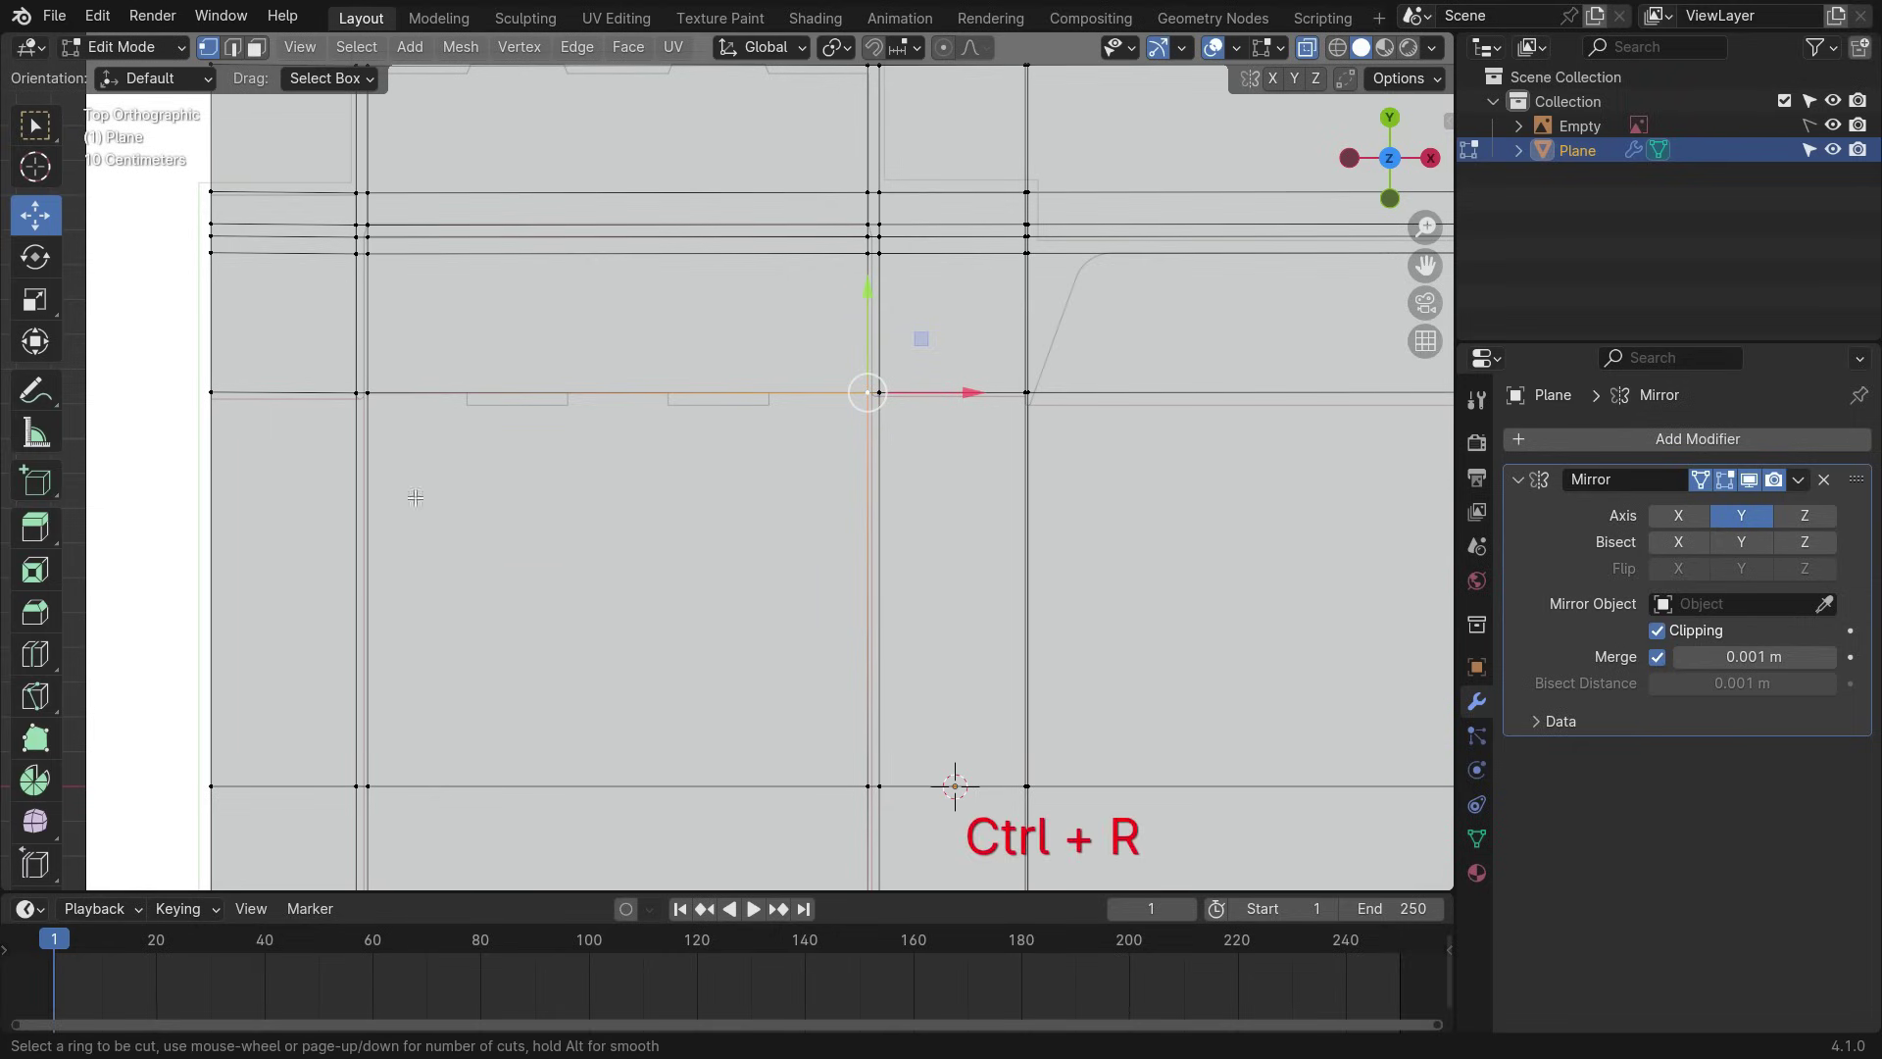
{"action": "left_click", "coordinate": [377, 505]}
{"action": "left_click", "coordinate": [363, 324]}
{"action": "scroll", "coordinate": [369, 406], "scroll_direction": "up", "scroll_amount": 5}
{"action": "key", "text": "g"}
{"action": "left_click", "coordinate": [516, 467]}
{"action": "scroll", "coordinate": [590, 521], "scroll_direction": "down", "scroll_amount": 8}
{"action": "scroll", "coordinate": [826, 482], "scroll_direction": "up", "scroll_amount": 6}
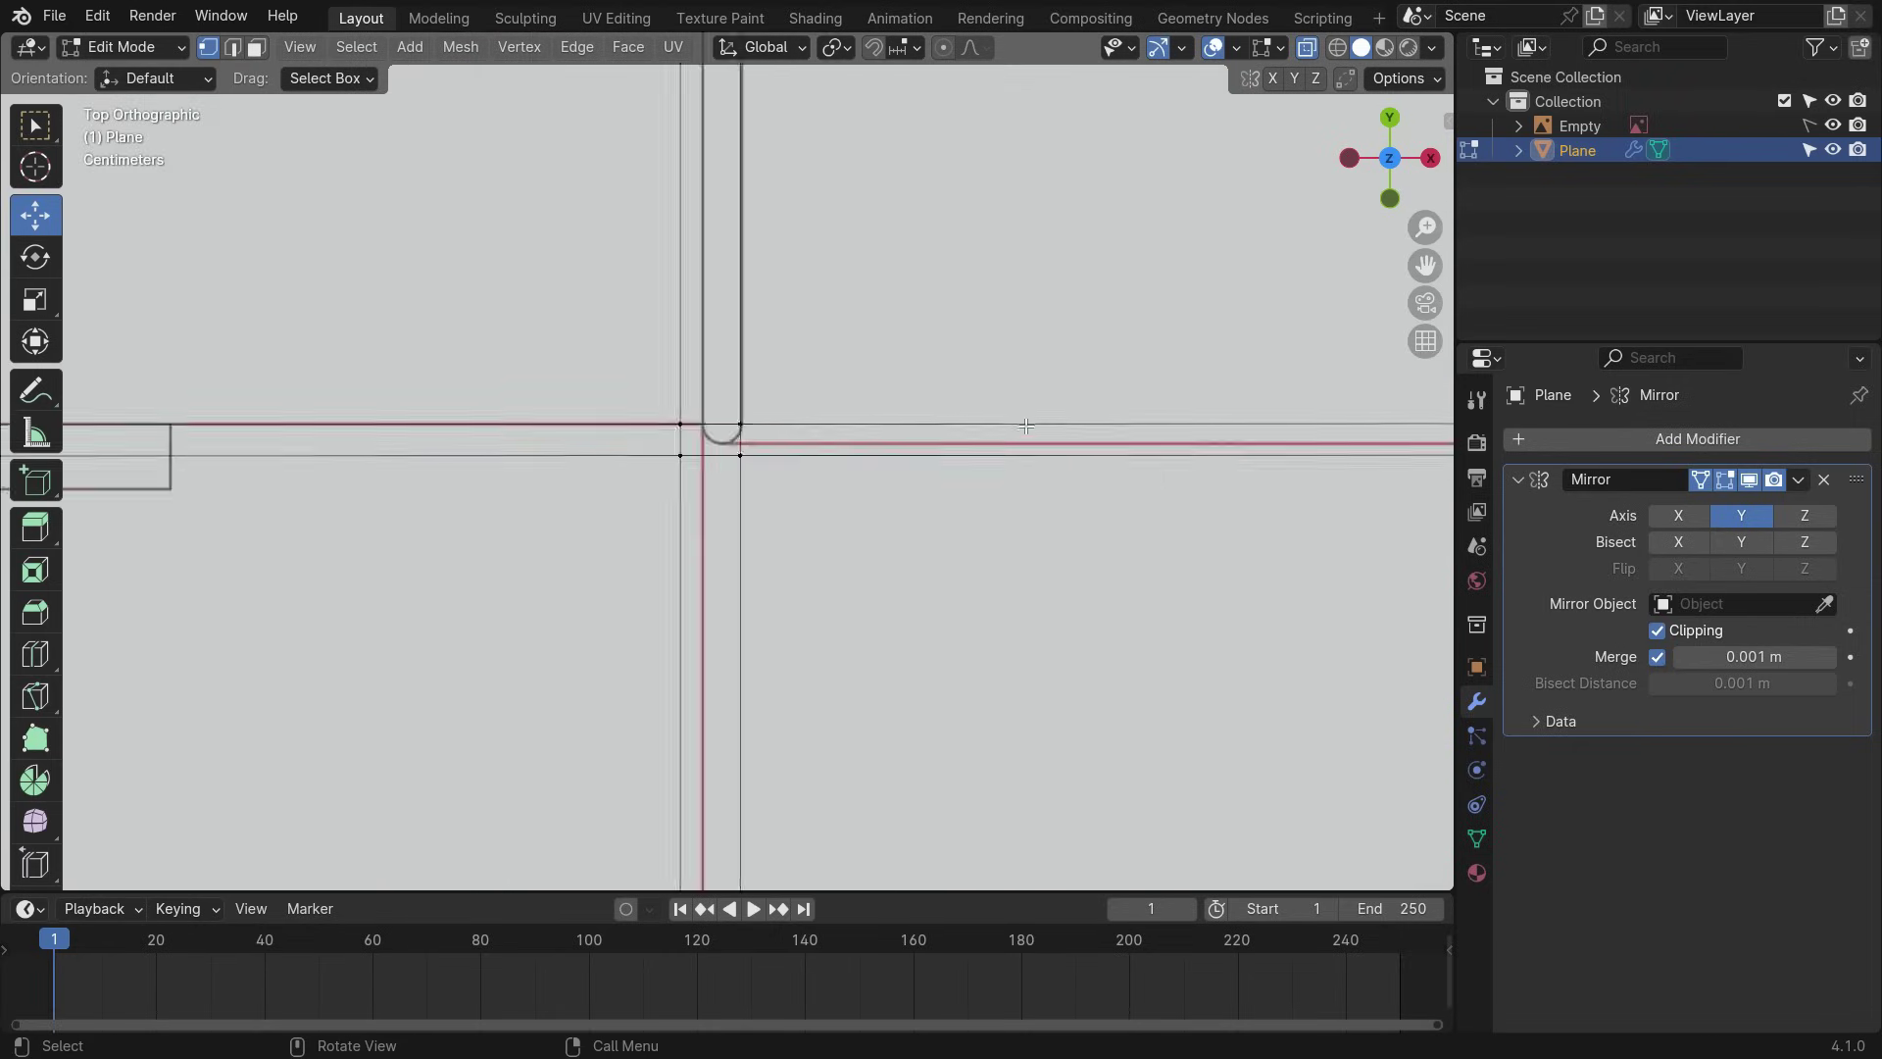
- Add a horizontal loop cut between the two closely spaced ones, along the second narrow side flap's fold line
{"action": "key", "text": "ctrl+r"}
{"action": "left_click", "coordinate": [530, 461]}
{"action": "left_click", "coordinate": [532, 453]}
{"action": "scroll", "coordinate": [756, 499], "scroll_direction": "down", "scroll_amount": 5}
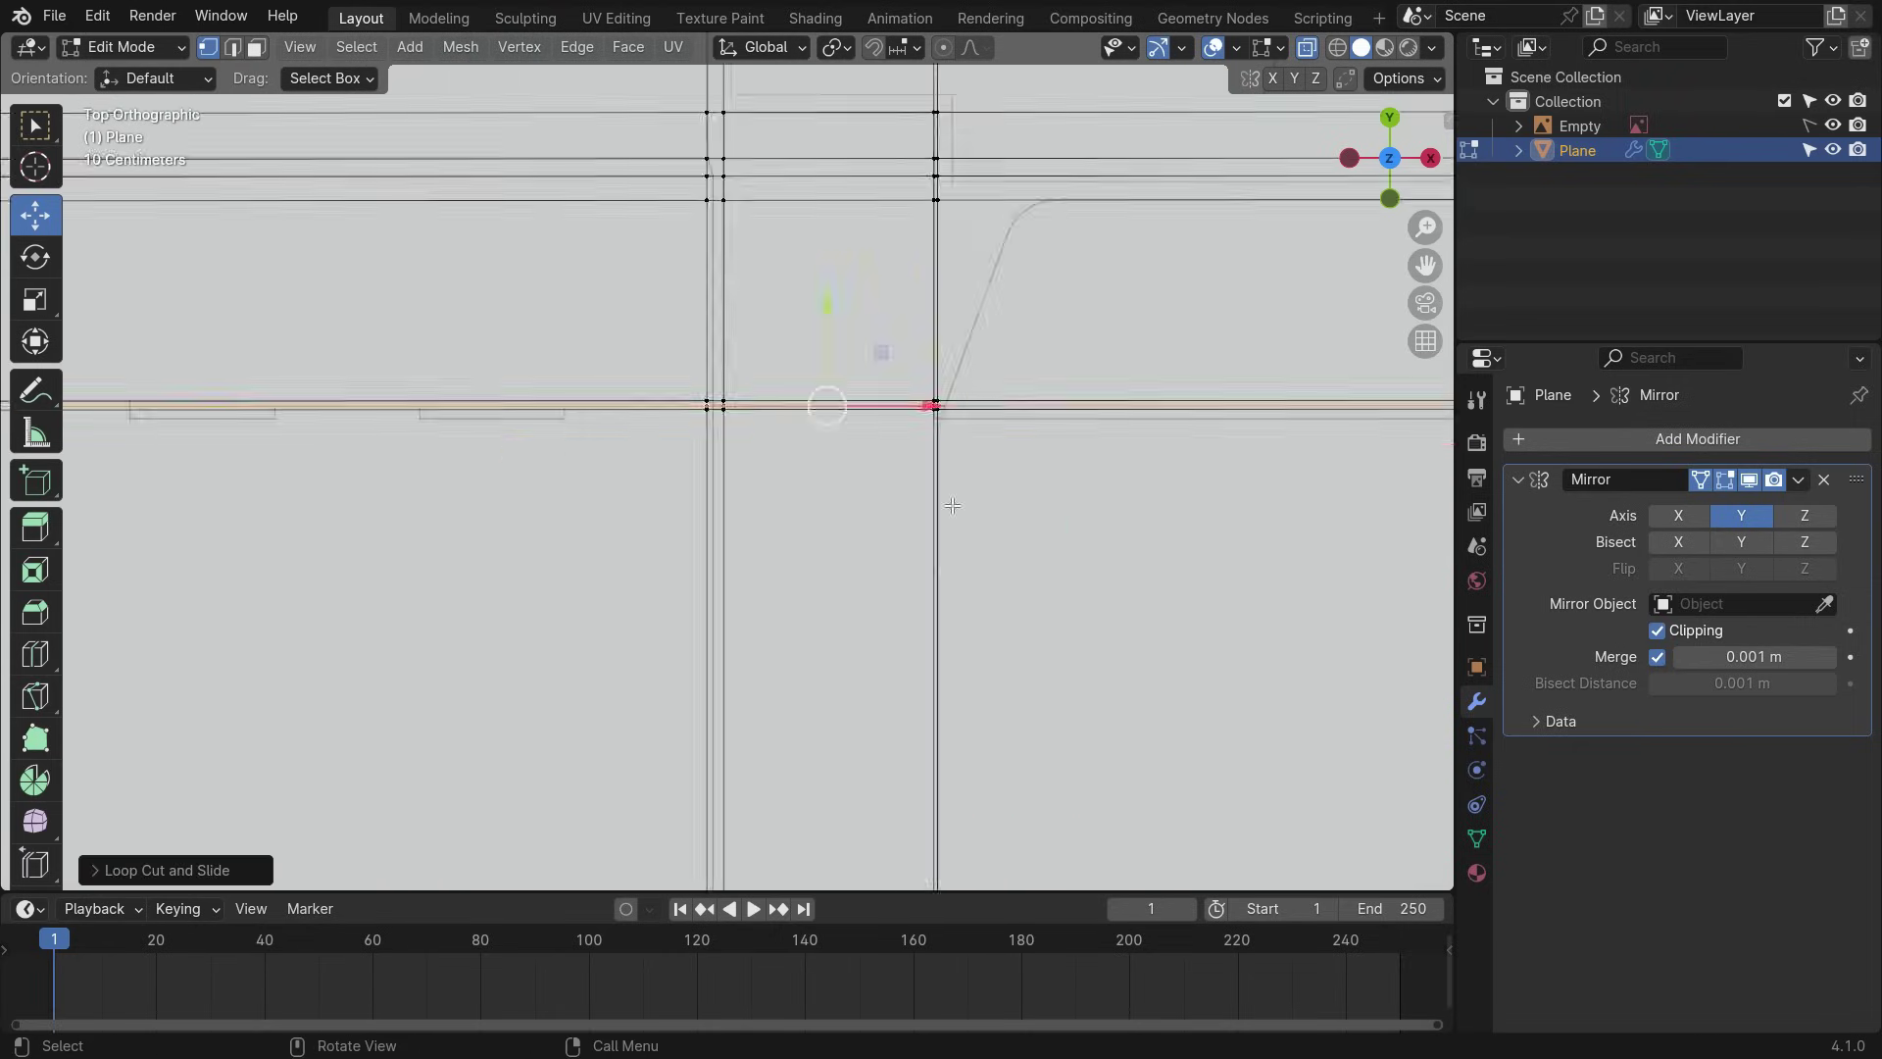
- Add a horizontal loop cut and move it onto the trapezoid flap's fold line
{"action": "left_click", "coordinate": [628, 486]}
{"action": "left_click", "coordinate": [662, 309]}
{"action": "scroll", "coordinate": [631, 419], "scroll_direction": "up", "scroll_amount": 7}
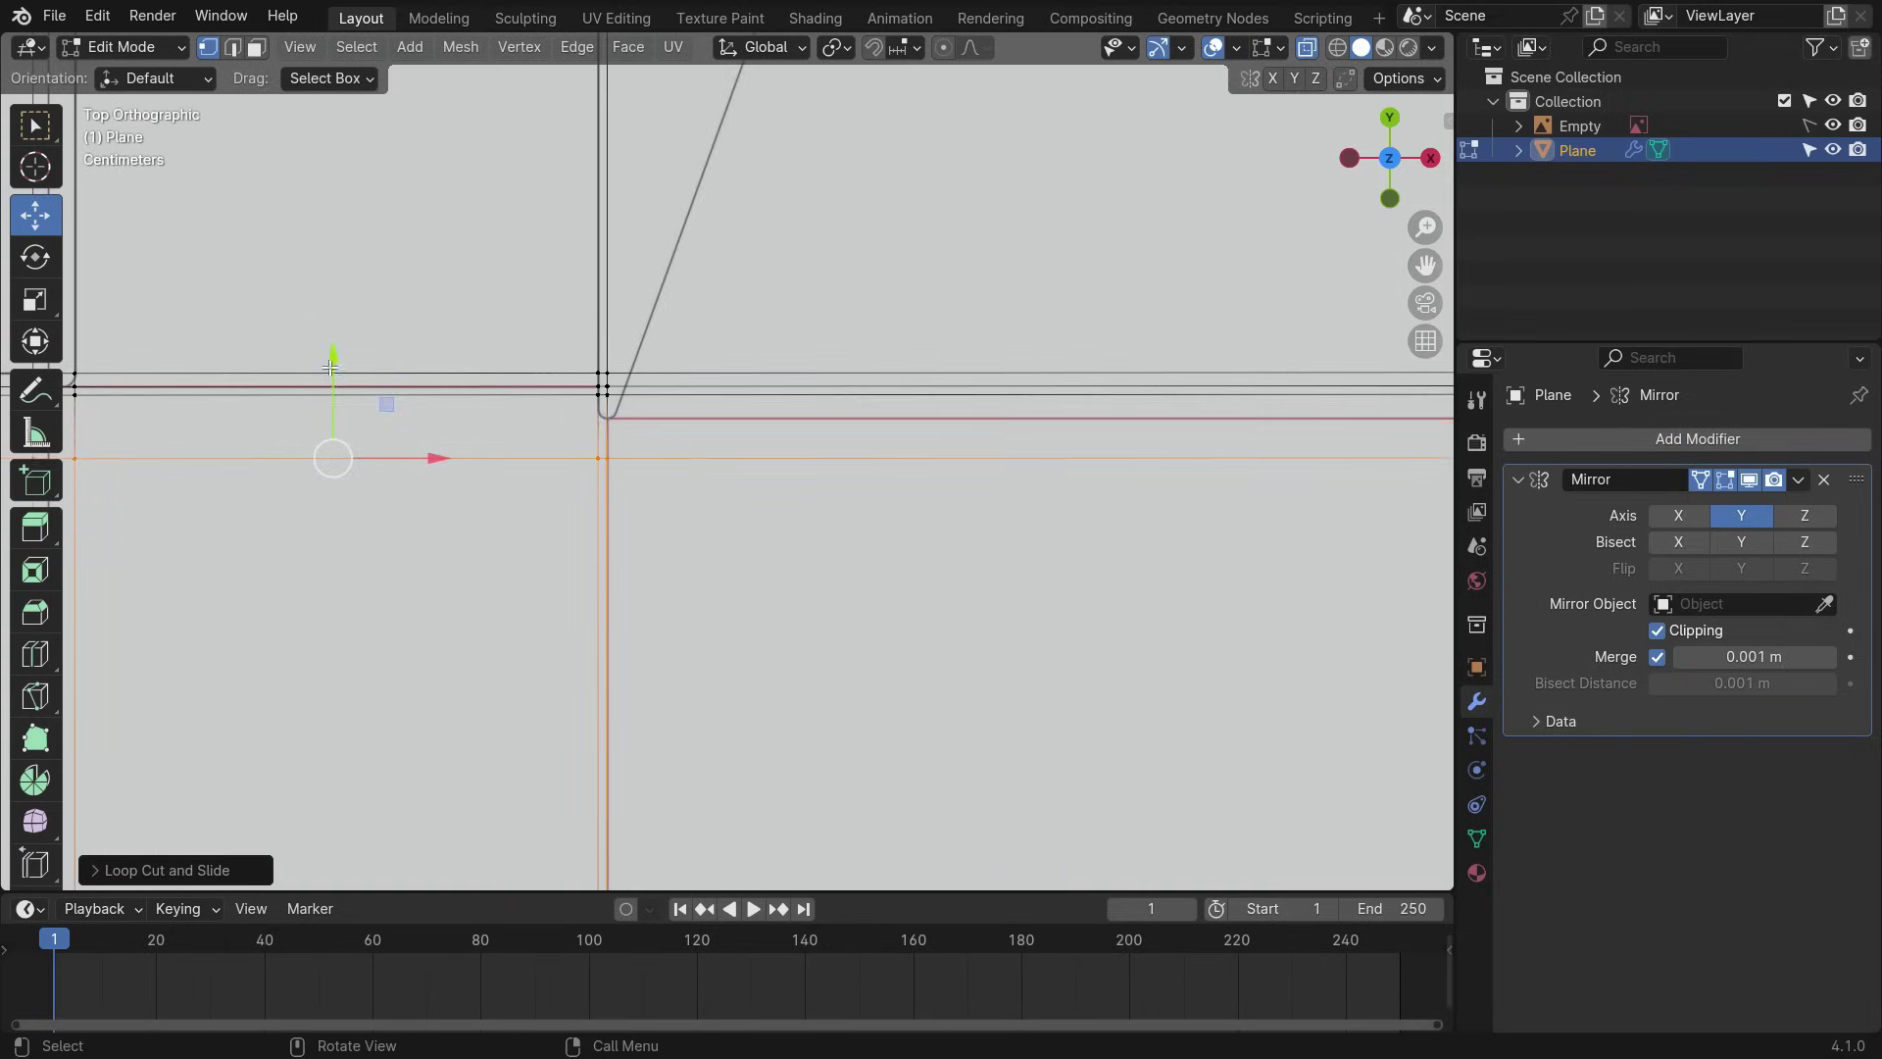
{"action": "left_click_drag", "start_coordinate": [332, 362], "coordinate": [331, 321]}
{"action": "left_click", "coordinate": [842, 491]}
- Select the lower vertices of the vertical loop beside the trapezoid flap and shift them onto the panel's vertical fold line
{"action": "scroll", "coordinate": [883, 492], "scroll_direction": "down", "scroll_amount": 6}
{"action": "scroll", "coordinate": [853, 630], "scroll_direction": "up", "scroll_amount": 4}
{"action": "left_click_drag", "start_coordinate": [615, 404], "coordinate": [637, 655]}
{"action": "scroll", "coordinate": [629, 344], "scroll_direction": "down", "scroll_amount": 5}
{"action": "scroll", "coordinate": [618, 784], "scroll_direction": "up", "scroll_amount": 6}
{"action": "left_click", "coordinate": [618, 581], "text": "shift"}
{"action": "scroll", "coordinate": [638, 592], "scroll_direction": "down", "scroll_amount": 5}
{"action": "scroll", "coordinate": [650, 192], "scroll_direction": "up", "scroll_amount": 10}
{"action": "scroll", "coordinate": [671, 441], "scroll_direction": "down", "scroll_amount": 1}
{"action": "left_click_drag", "start_coordinate": [626, 386], "coordinate": [601, 400]}
{"action": "left_click", "coordinate": [630, 495]}
- Select the vertical loop's vertices between the wide panel and second narrow side panel and shift them onto the red fold line
{"action": "scroll", "coordinate": [627, 520], "scroll_direction": "down", "scroll_amount": 9}
{"action": "scroll", "coordinate": [558, 290], "scroll_direction": "up", "scroll_amount": 1}
{"action": "scroll", "coordinate": [557, 290], "scroll_direction": "down", "scroll_amount": 4}
{"action": "scroll", "coordinate": [941, 325], "scroll_direction": "up", "scroll_amount": 8}
{"action": "left_click_drag", "start_coordinate": [966, 214], "coordinate": [994, 723]}
{"action": "scroll", "coordinate": [840, 373], "scroll_direction": "down", "scroll_amount": 10}
{"action": "scroll", "coordinate": [853, 609], "scroll_direction": "up", "scroll_amount": 9}
{"action": "left_click", "coordinate": [859, 623], "text": "shift"}
{"action": "scroll", "coordinate": [845, 725], "scroll_direction": "down", "scroll_amount": 10}
{"action": "scroll", "coordinate": [869, 555], "scroll_direction": "up", "scroll_amount": 11}
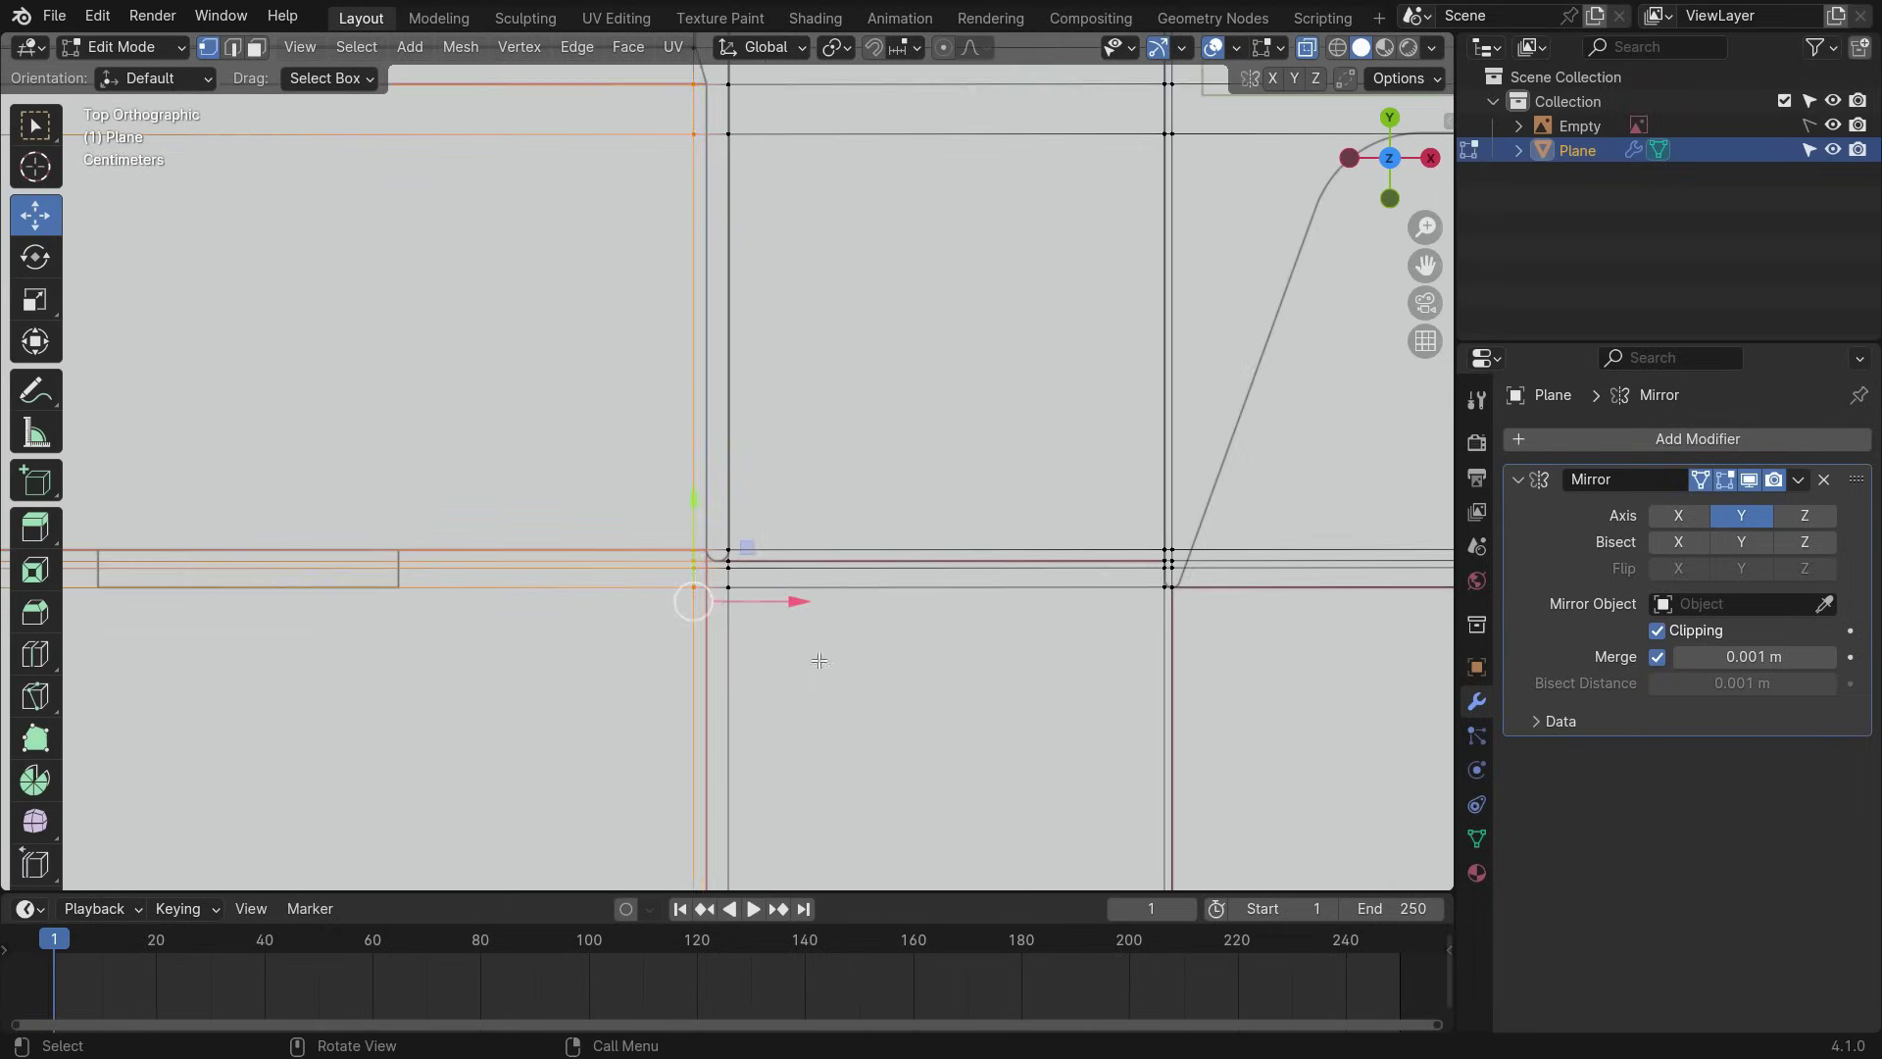
{"action": "left_click_drag", "start_coordinate": [806, 606], "coordinate": [816, 610]}
{"action": "left_click", "coordinate": [861, 445]}
{"action": "scroll", "coordinate": [852, 464], "scroll_direction": "down", "scroll_amount": 4}
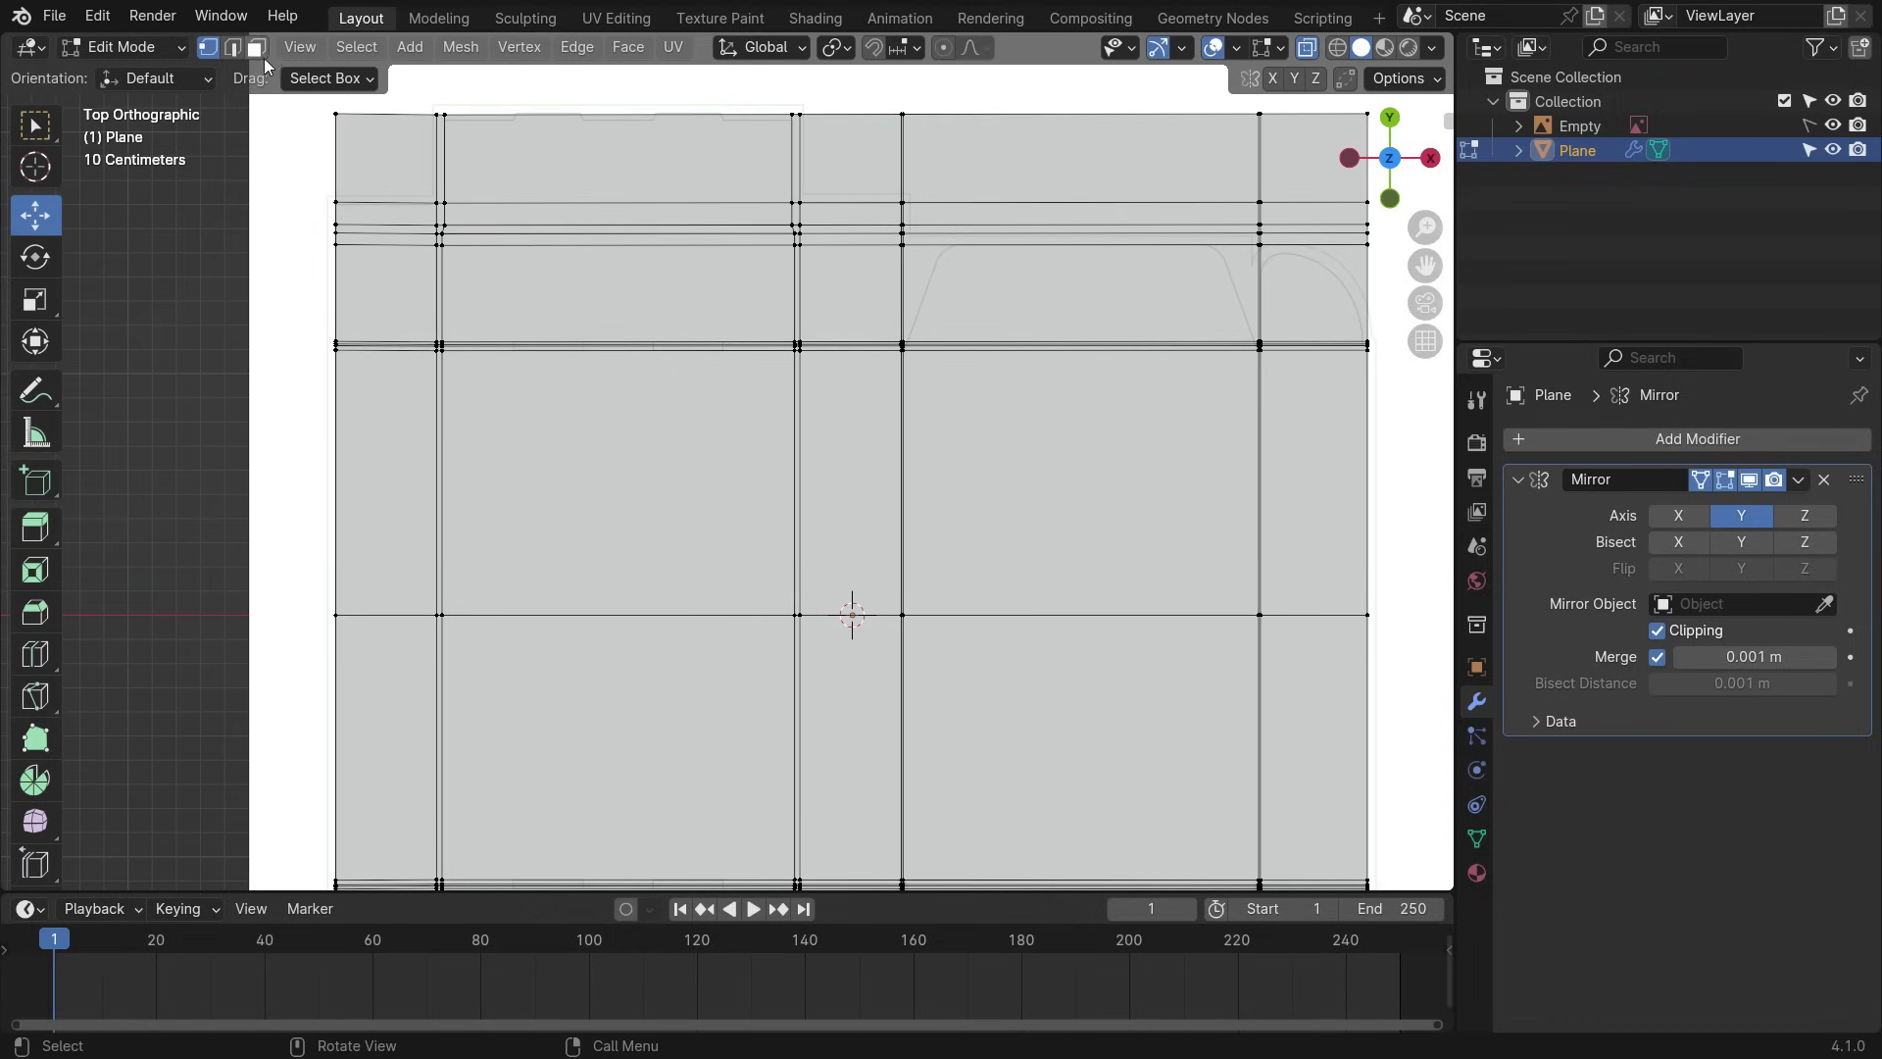
- Delete the waste faces outside the dieline above the two narrow side flaps, the trapezoid flap and the rounded flap
{"action": "scroll", "coordinate": [397, 157], "scroll_direction": "up", "scroll_amount": 3}
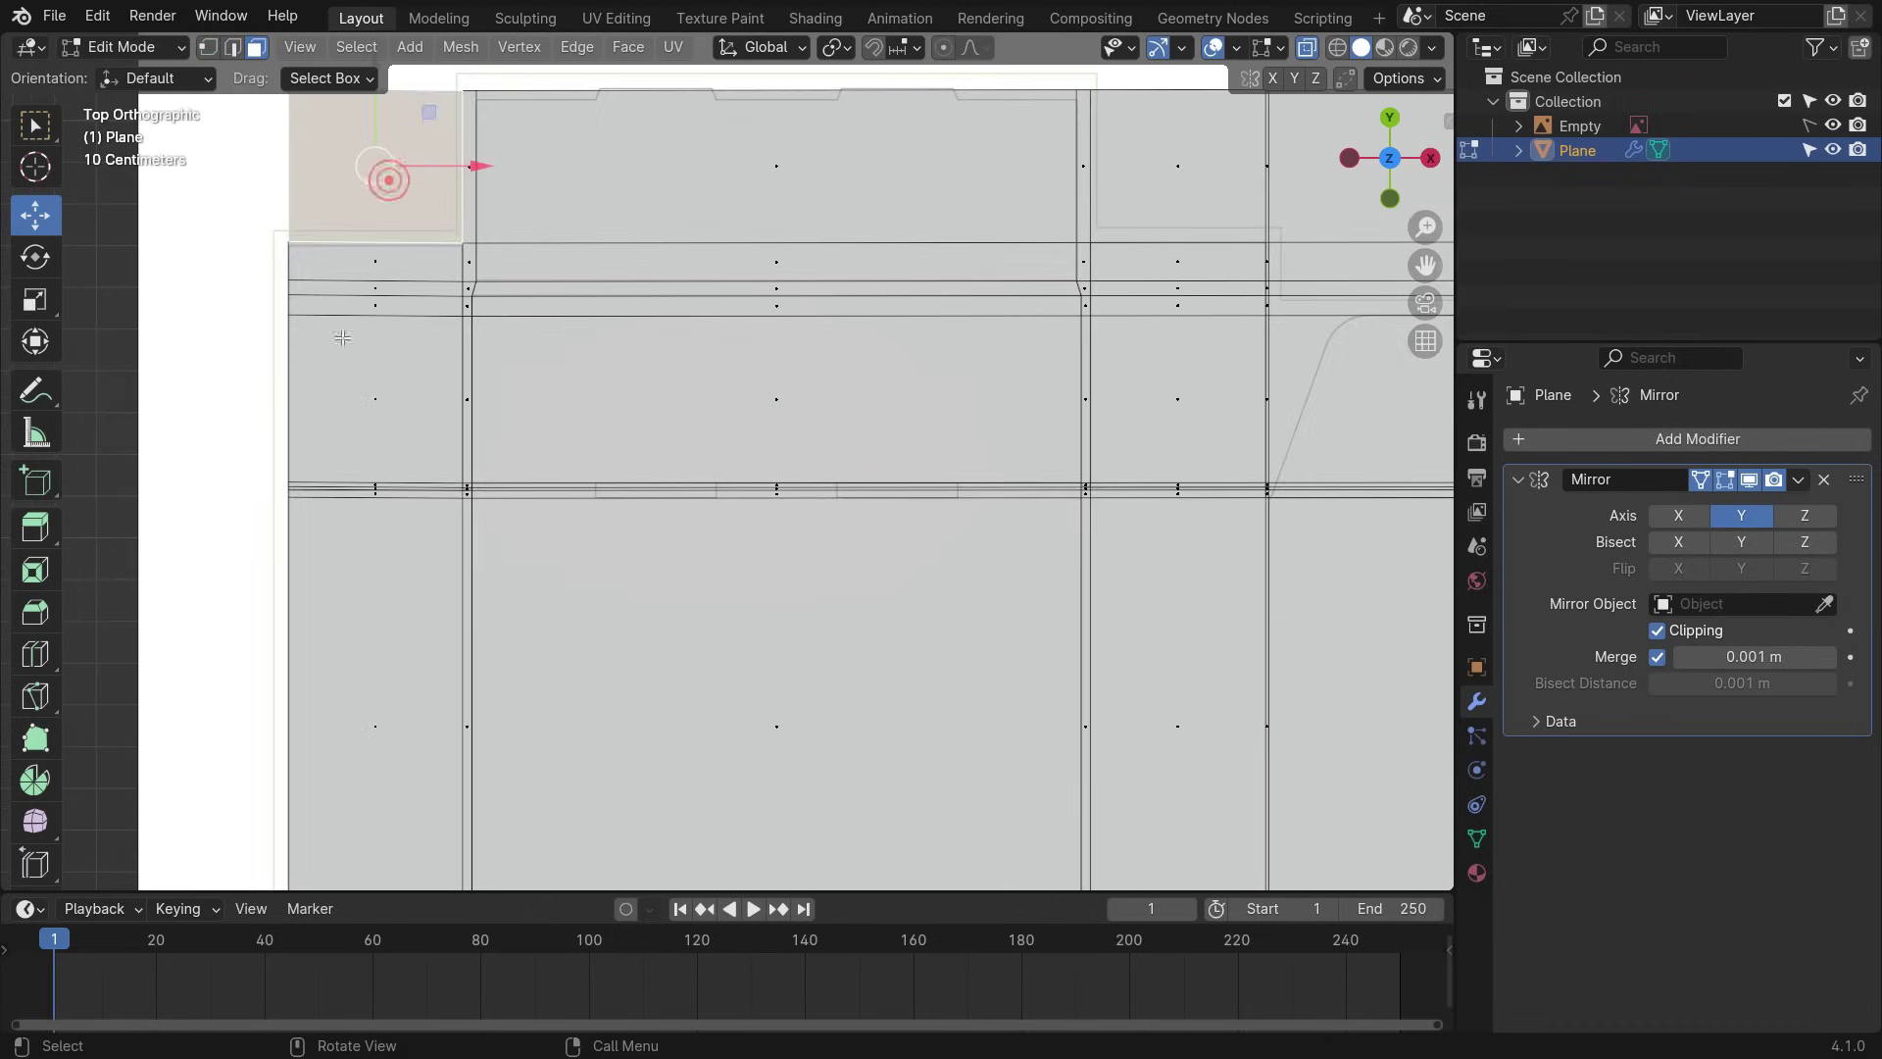
{"action": "scroll", "coordinate": [821, 247], "scroll_direction": "down", "scroll_amount": 2}
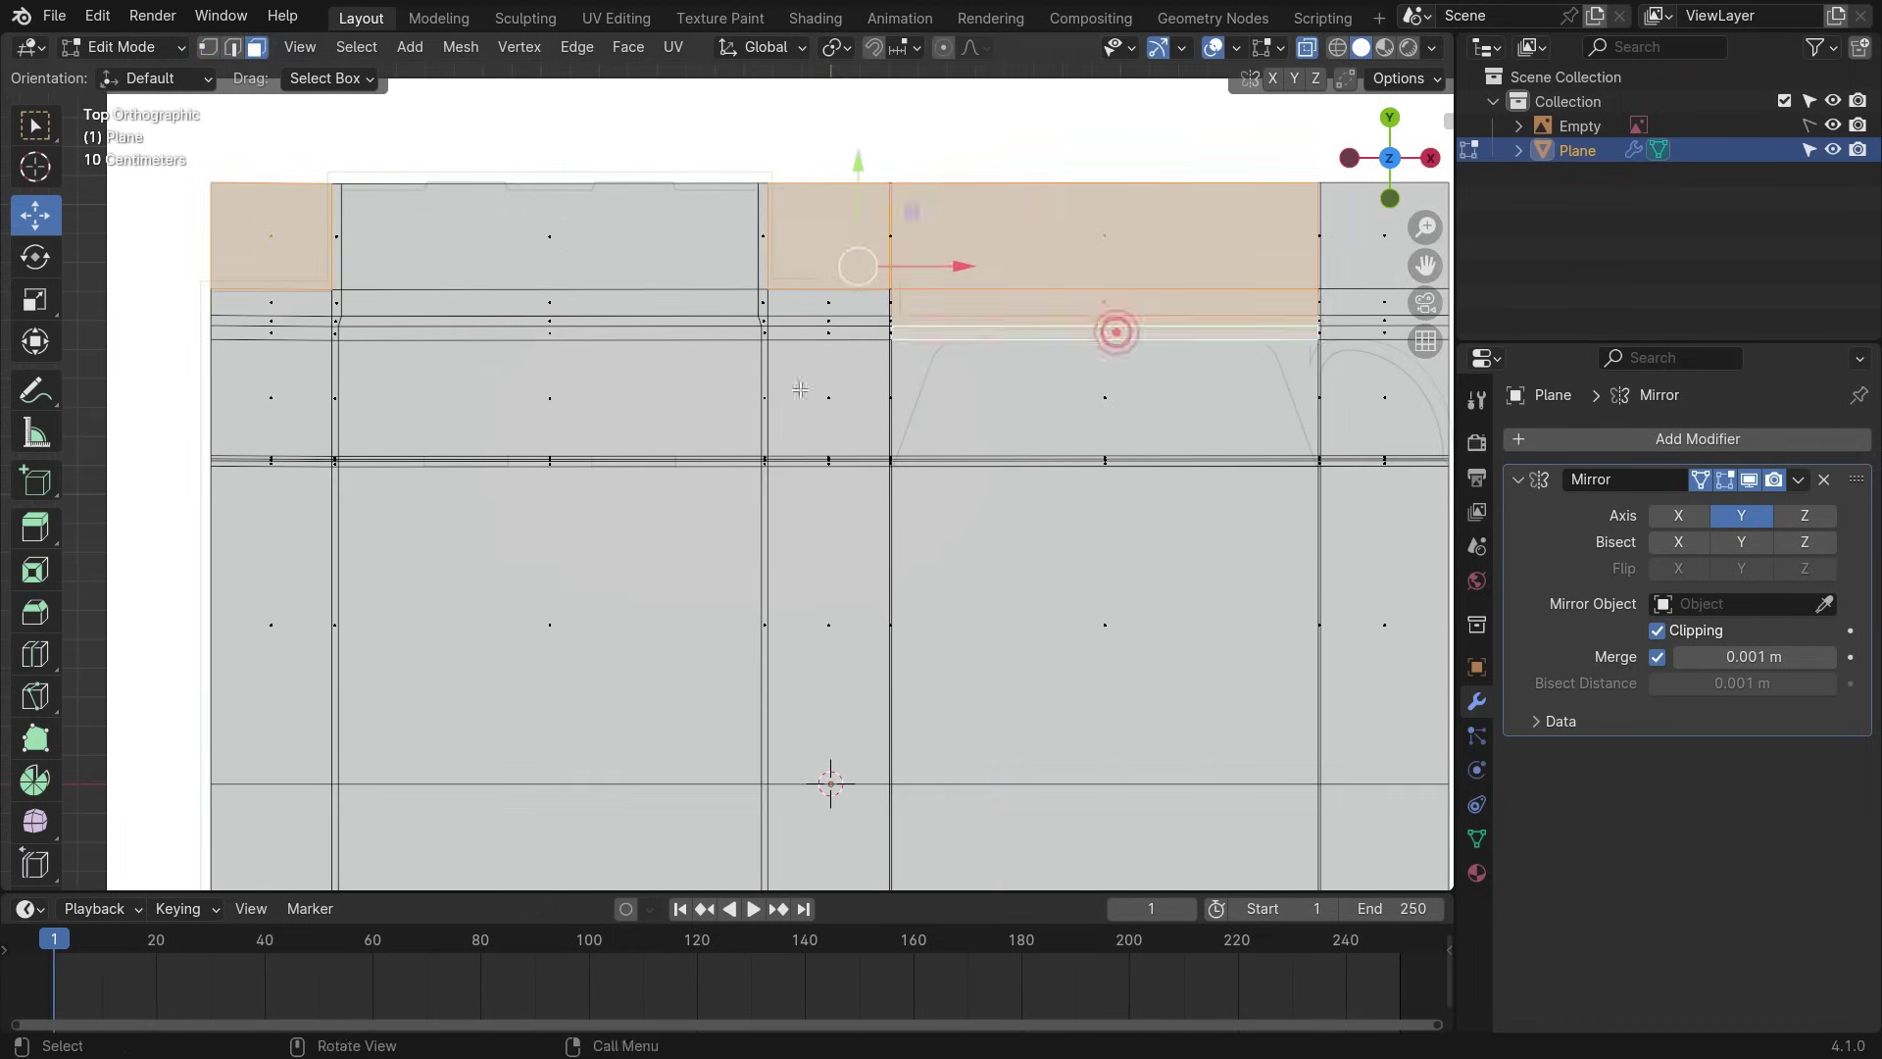
{"action": "left_click", "coordinate": [1108, 322], "text": "shift"}
{"action": "left_click", "coordinate": [1114, 334], "text": "shift"}
{"action": "scroll", "coordinate": [794, 381], "scroll_direction": "down", "scroll_amount": 3}
{"action": "scroll", "coordinate": [1200, 294], "scroll_direction": "up", "scroll_amount": 4}
{"action": "left_click", "coordinate": [1075, 311], "text": "shift"}
{"action": "scroll", "coordinate": [1061, 400], "scroll_direction": "up", "scroll_amount": 4}
{"action": "key", "text": "Delete"}
{"action": "left_click", "coordinate": [1086, 438]}
{"action": "key", "text": "Delete"}
{"action": "left_click", "coordinate": [1112, 423]}
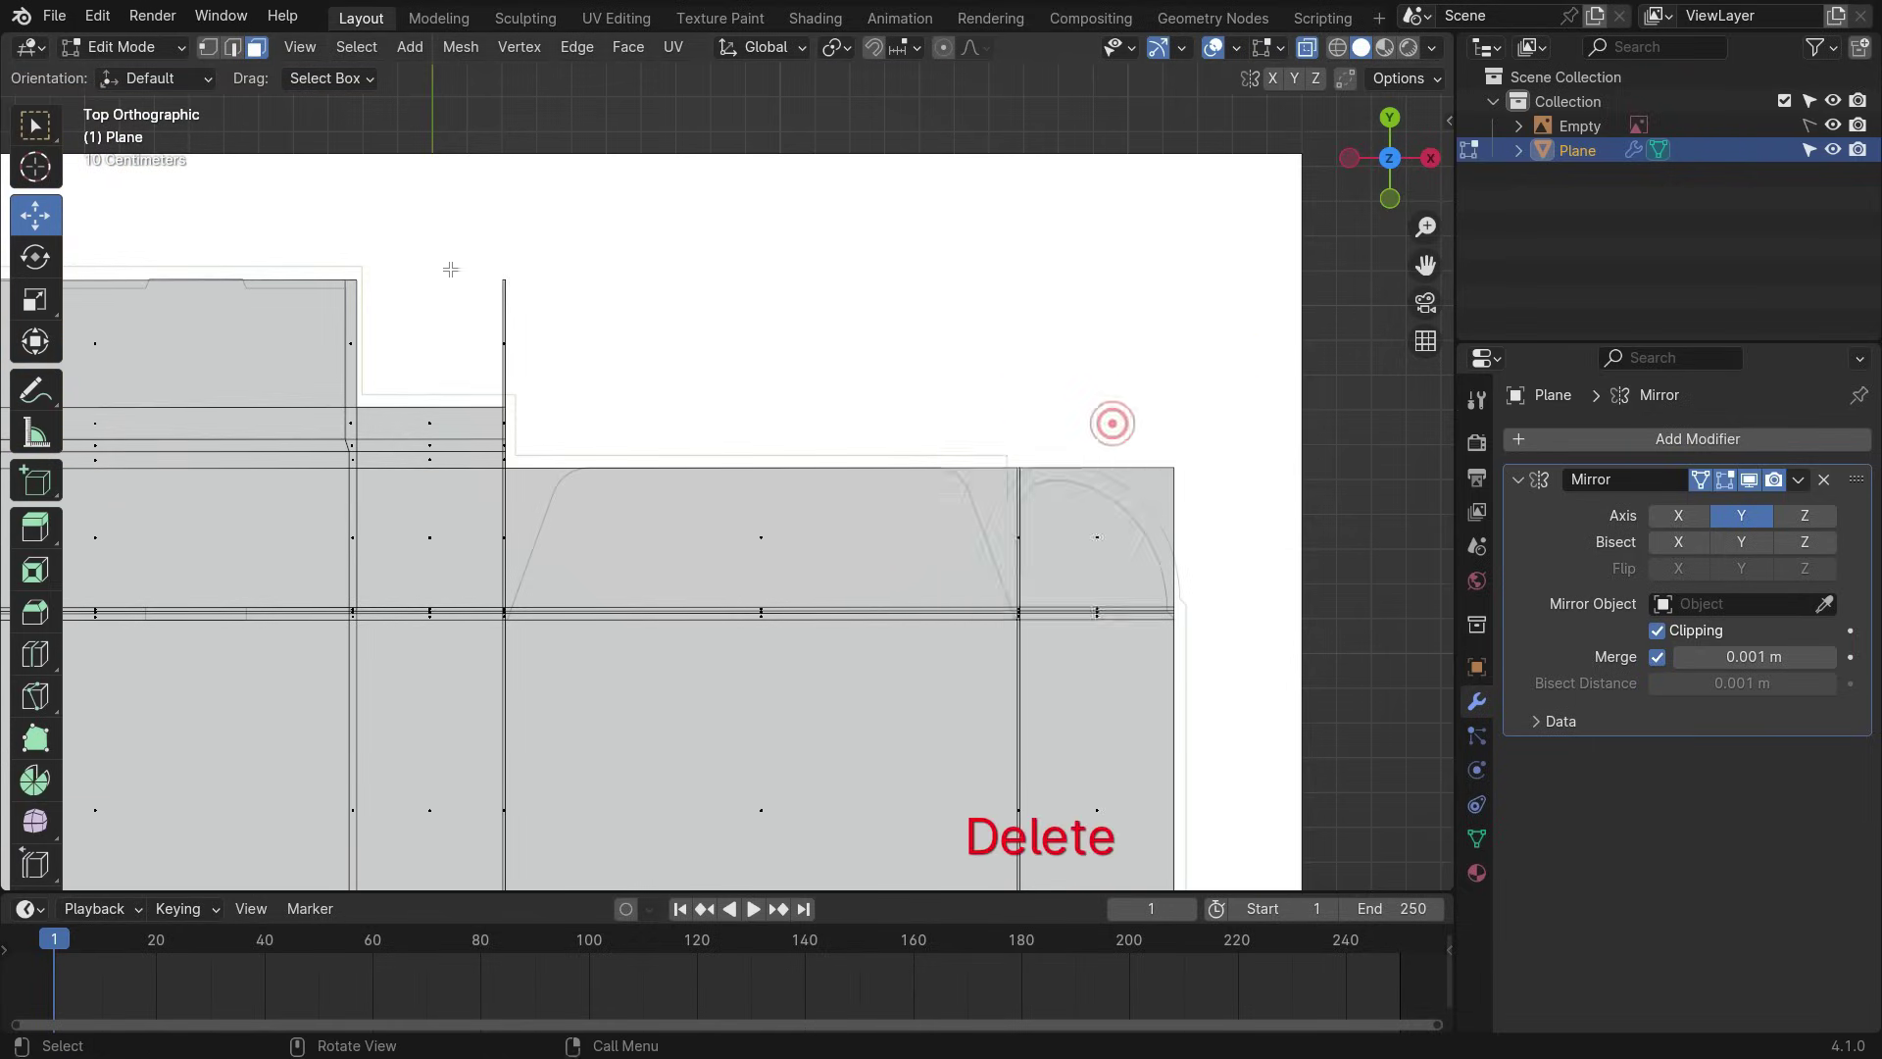
- Delete the thin strip of faces in the gap between the second narrow side flap and the trapezoid flap
{"action": "scroll", "coordinate": [461, 266], "scroll_direction": "up", "scroll_amount": 3}
{"action": "left_click_drag", "start_coordinate": [471, 294], "coordinate": [668, 425]}
{"action": "key", "text": "Delete"}
{"action": "left_click", "coordinate": [668, 422]}
{"action": "scroll", "coordinate": [538, 576], "scroll_direction": "up", "scroll_amount": 3}
{"action": "middle_click_drag", "start_coordinate": [542, 572], "coordinate": [617, 289], "text": "shift"}
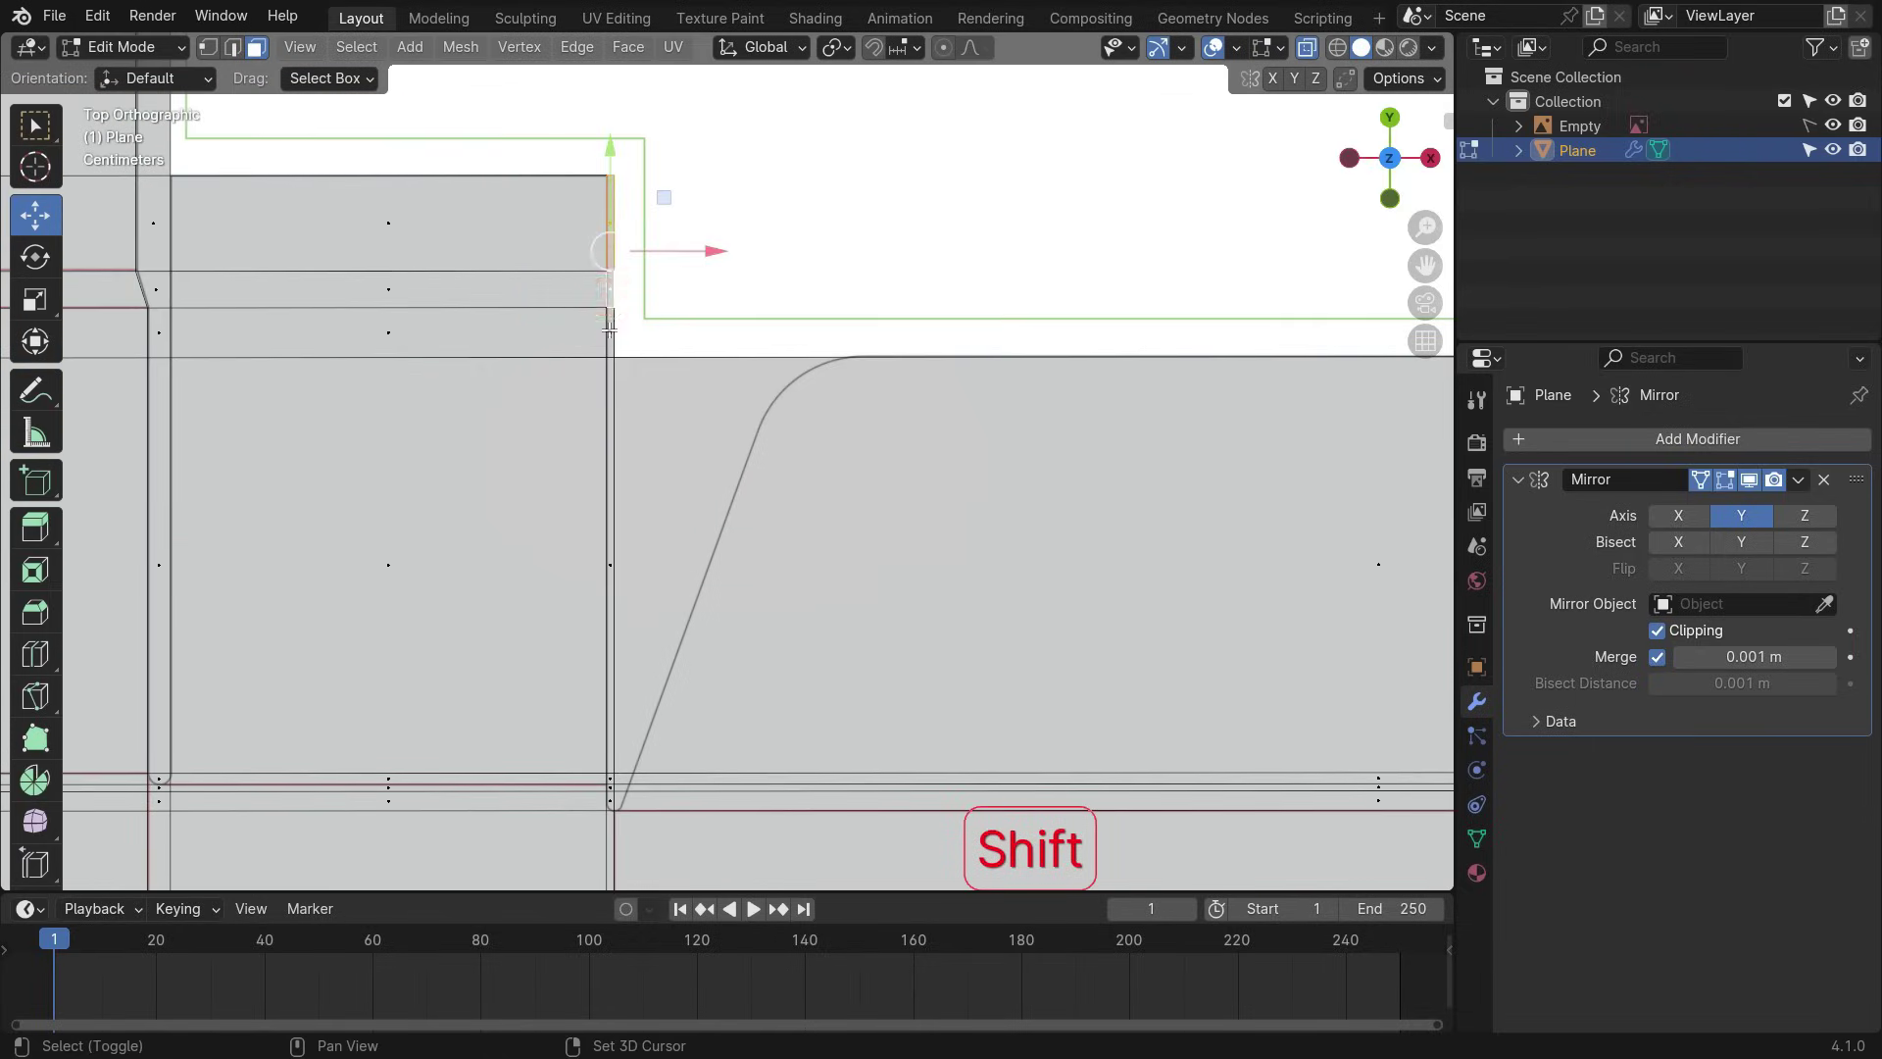
{"action": "scroll", "coordinate": [612, 810], "scroll_direction": "up", "scroll_amount": 6}
{"action": "left_click", "coordinate": [623, 693], "text": "shift"}
{"action": "left_click", "coordinate": [624, 717], "text": "shift"}
{"action": "left_click", "coordinate": [624, 755], "text": "shift"}
{"action": "key", "text": "Delete"}
{"action": "left_click", "coordinate": [744, 622]}
{"action": "scroll", "coordinate": [785, 598], "scroll_direction": "down", "scroll_amount": 10}
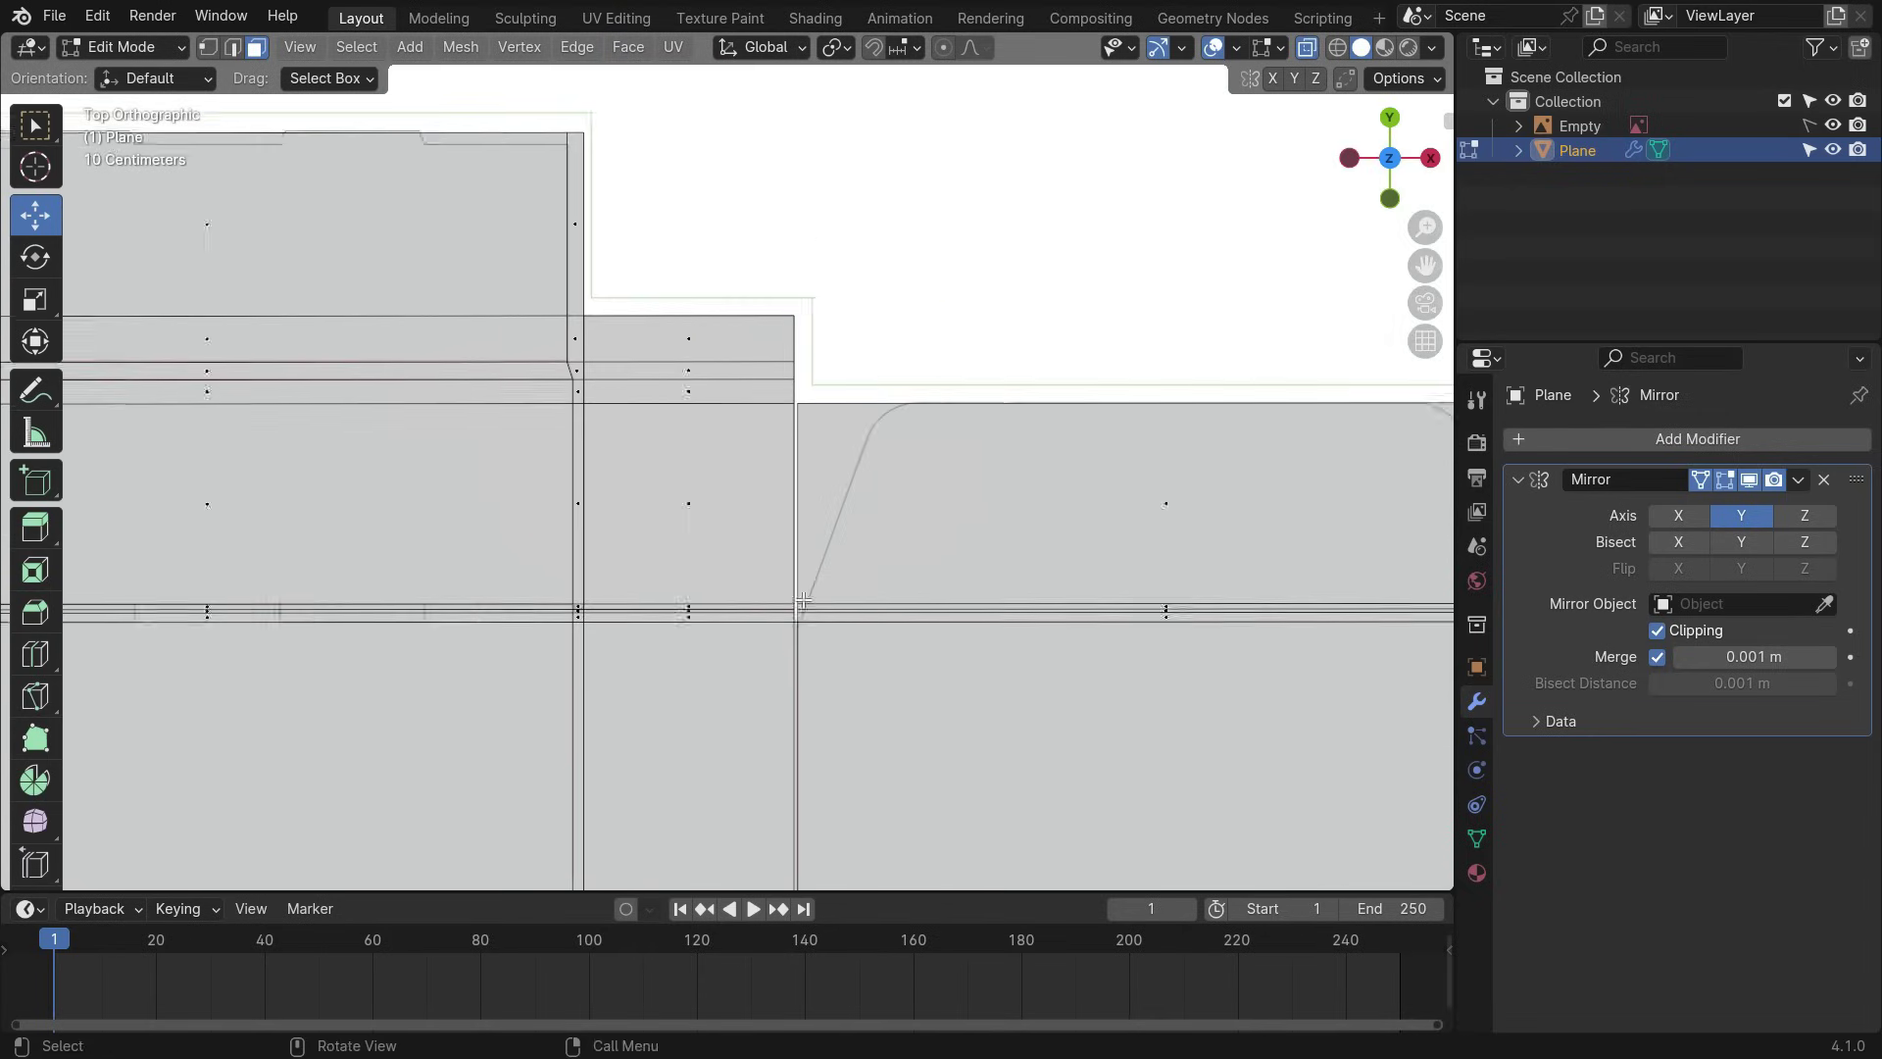
- Delete the thin strip of faces in the gap between the wide panel's flap and the second narrow side flap
{"action": "middle_click_drag", "start_coordinate": [572, 236], "coordinate": [697, 247], "text": "shift"}
{"action": "scroll", "coordinate": [707, 585], "scroll_direction": "up", "scroll_amount": 3}
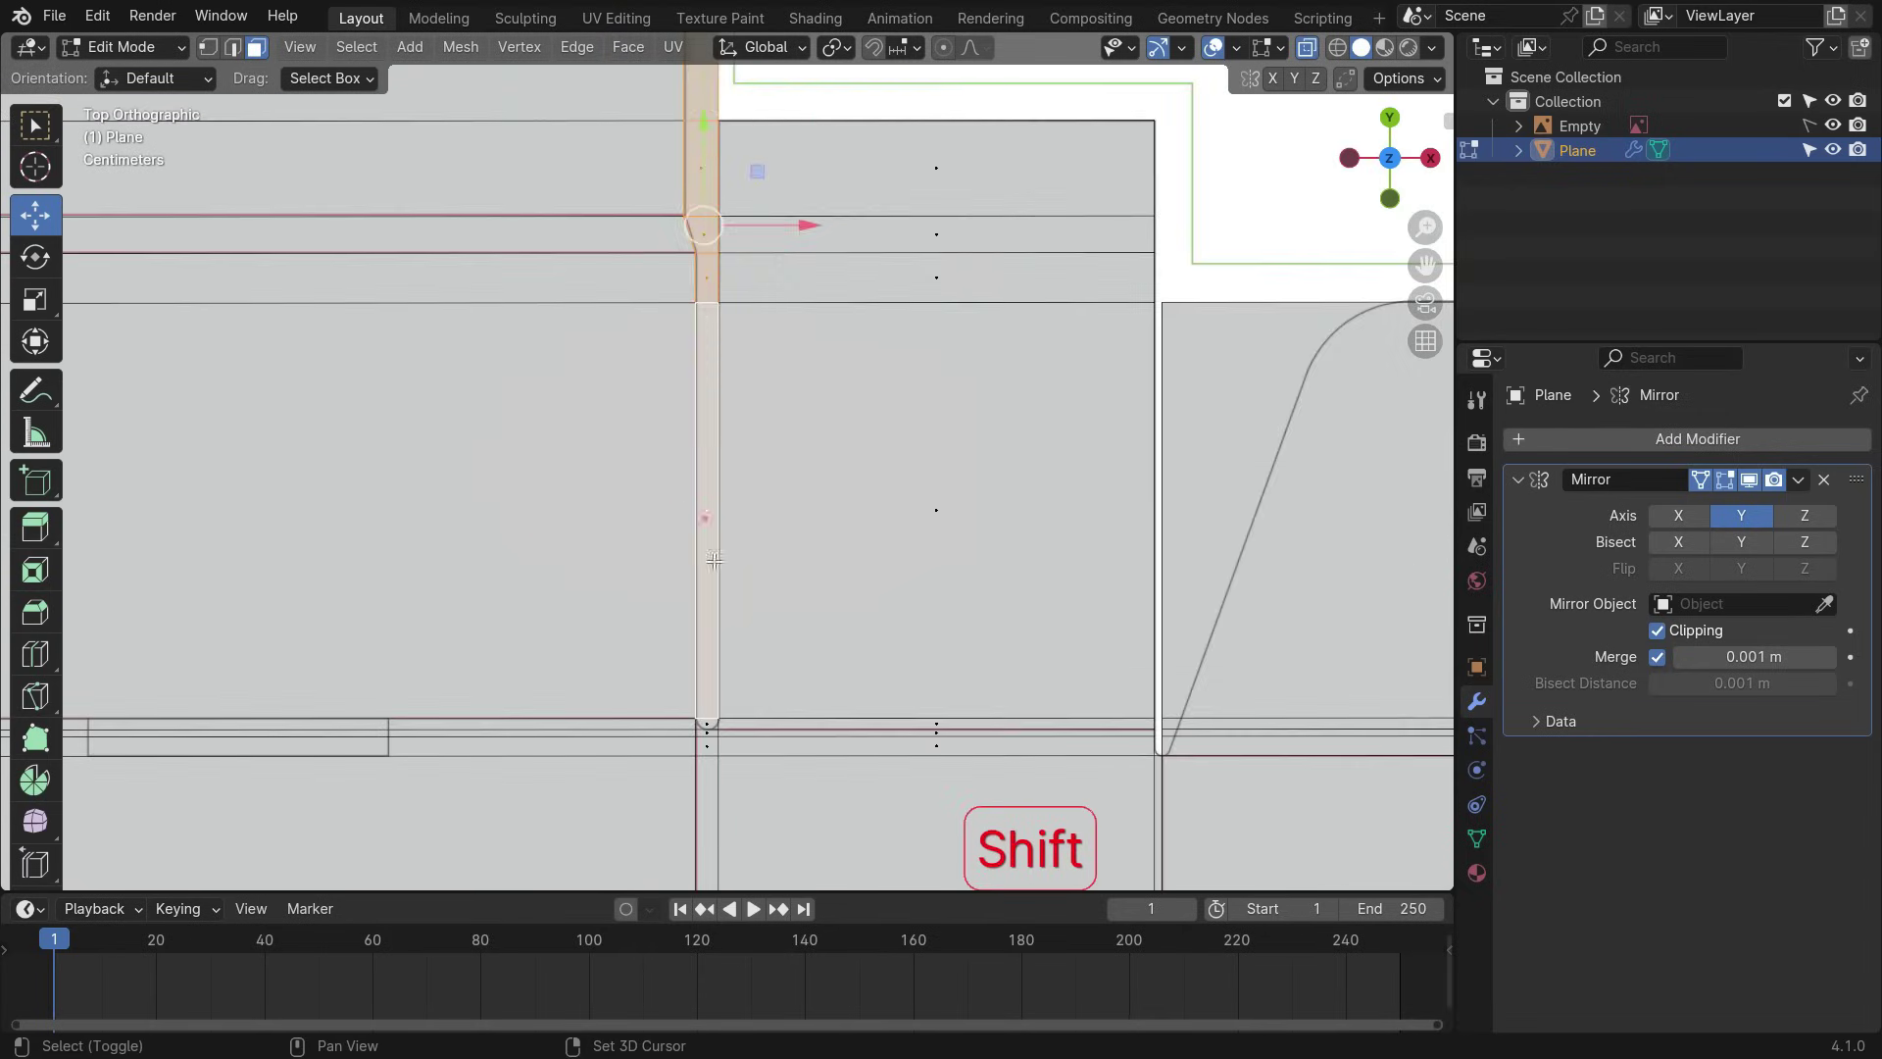
{"action": "scroll", "coordinate": [720, 742], "scroll_direction": "up", "scroll_amount": 5}
{"action": "left_click", "coordinate": [686, 694], "text": "shift"}
{"action": "key", "text": "Delete"}
{"action": "left_click", "coordinate": [851, 578]}
{"action": "scroll", "coordinate": [863, 559], "scroll_direction": "down", "scroll_amount": 10}
- Delete the thin strip of faces in the gap between the leftmost narrow side flap and the wide panel's flap
{"action": "middle_click_drag", "start_coordinate": [240, 297], "coordinate": [604, 285], "text": "shift"}
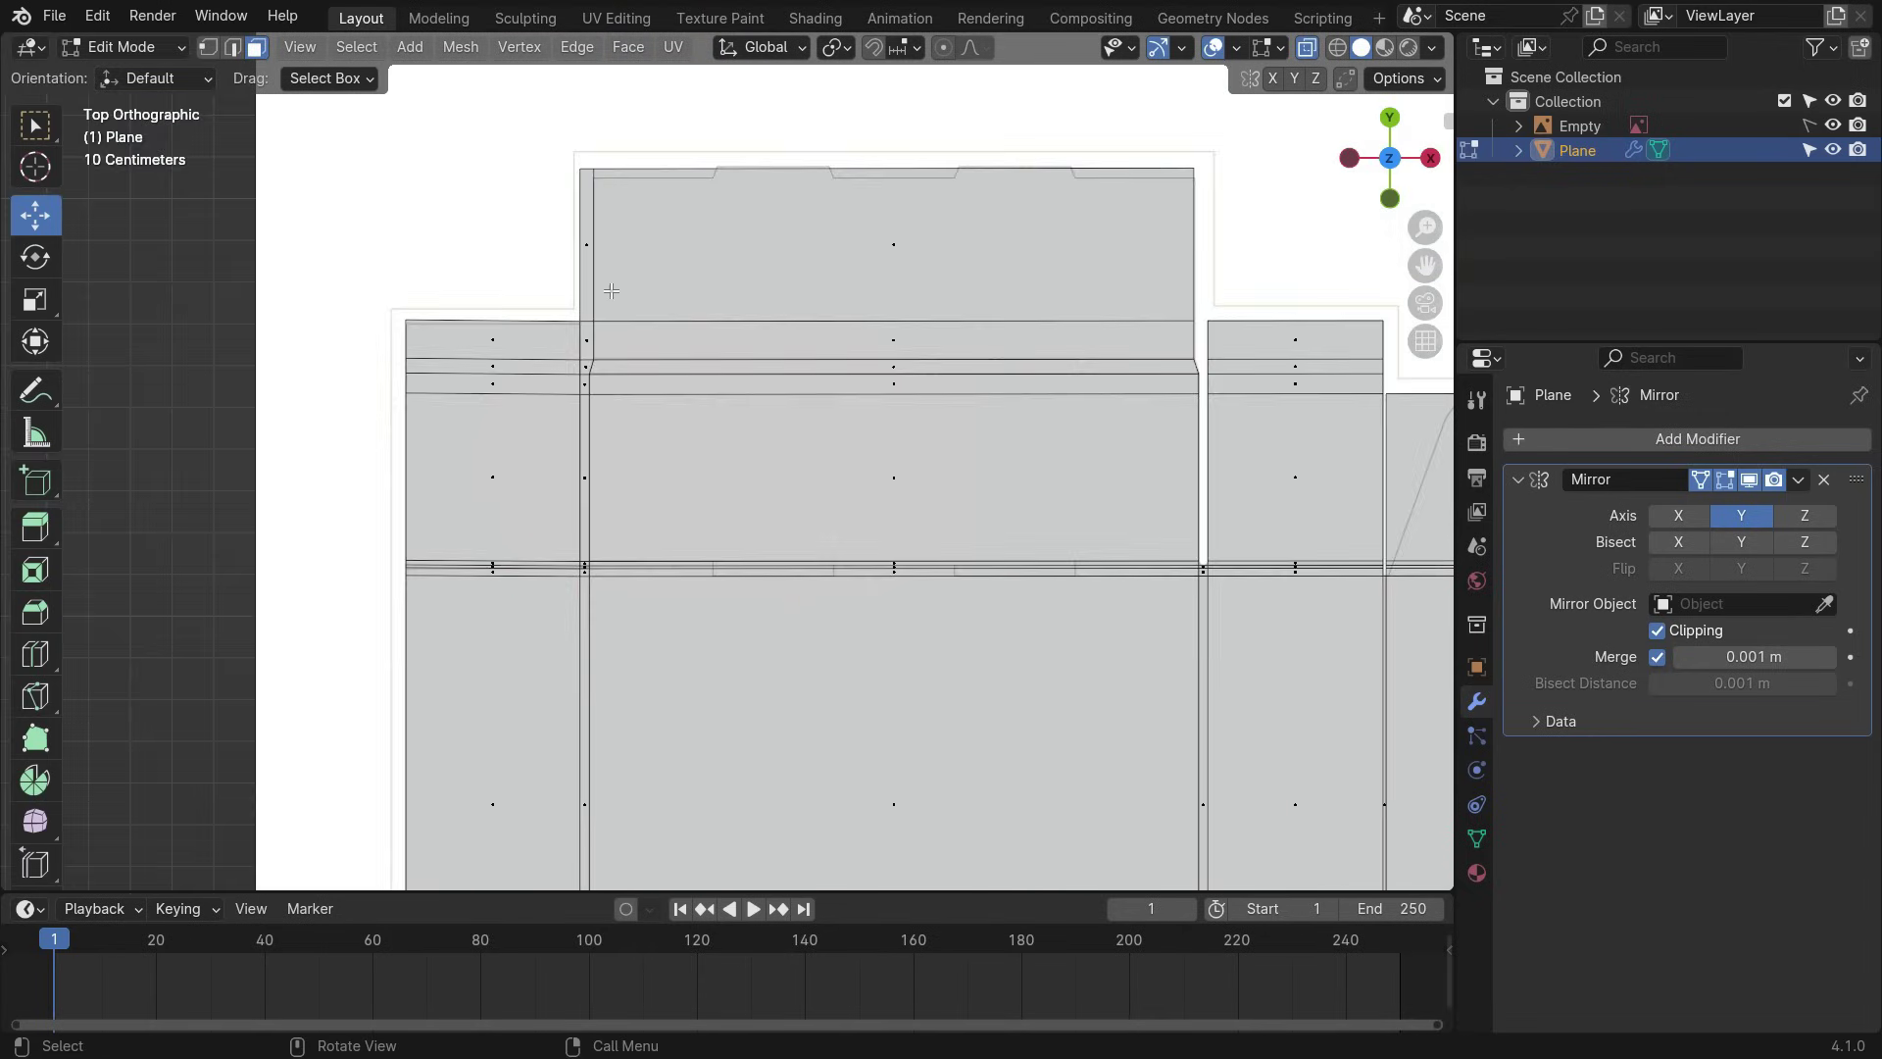
{"action": "scroll", "coordinate": [593, 333], "scroll_direction": "up", "scroll_amount": 3}
{"action": "middle_click_drag", "start_coordinate": [594, 523], "coordinate": [618, 250], "text": "shift"}
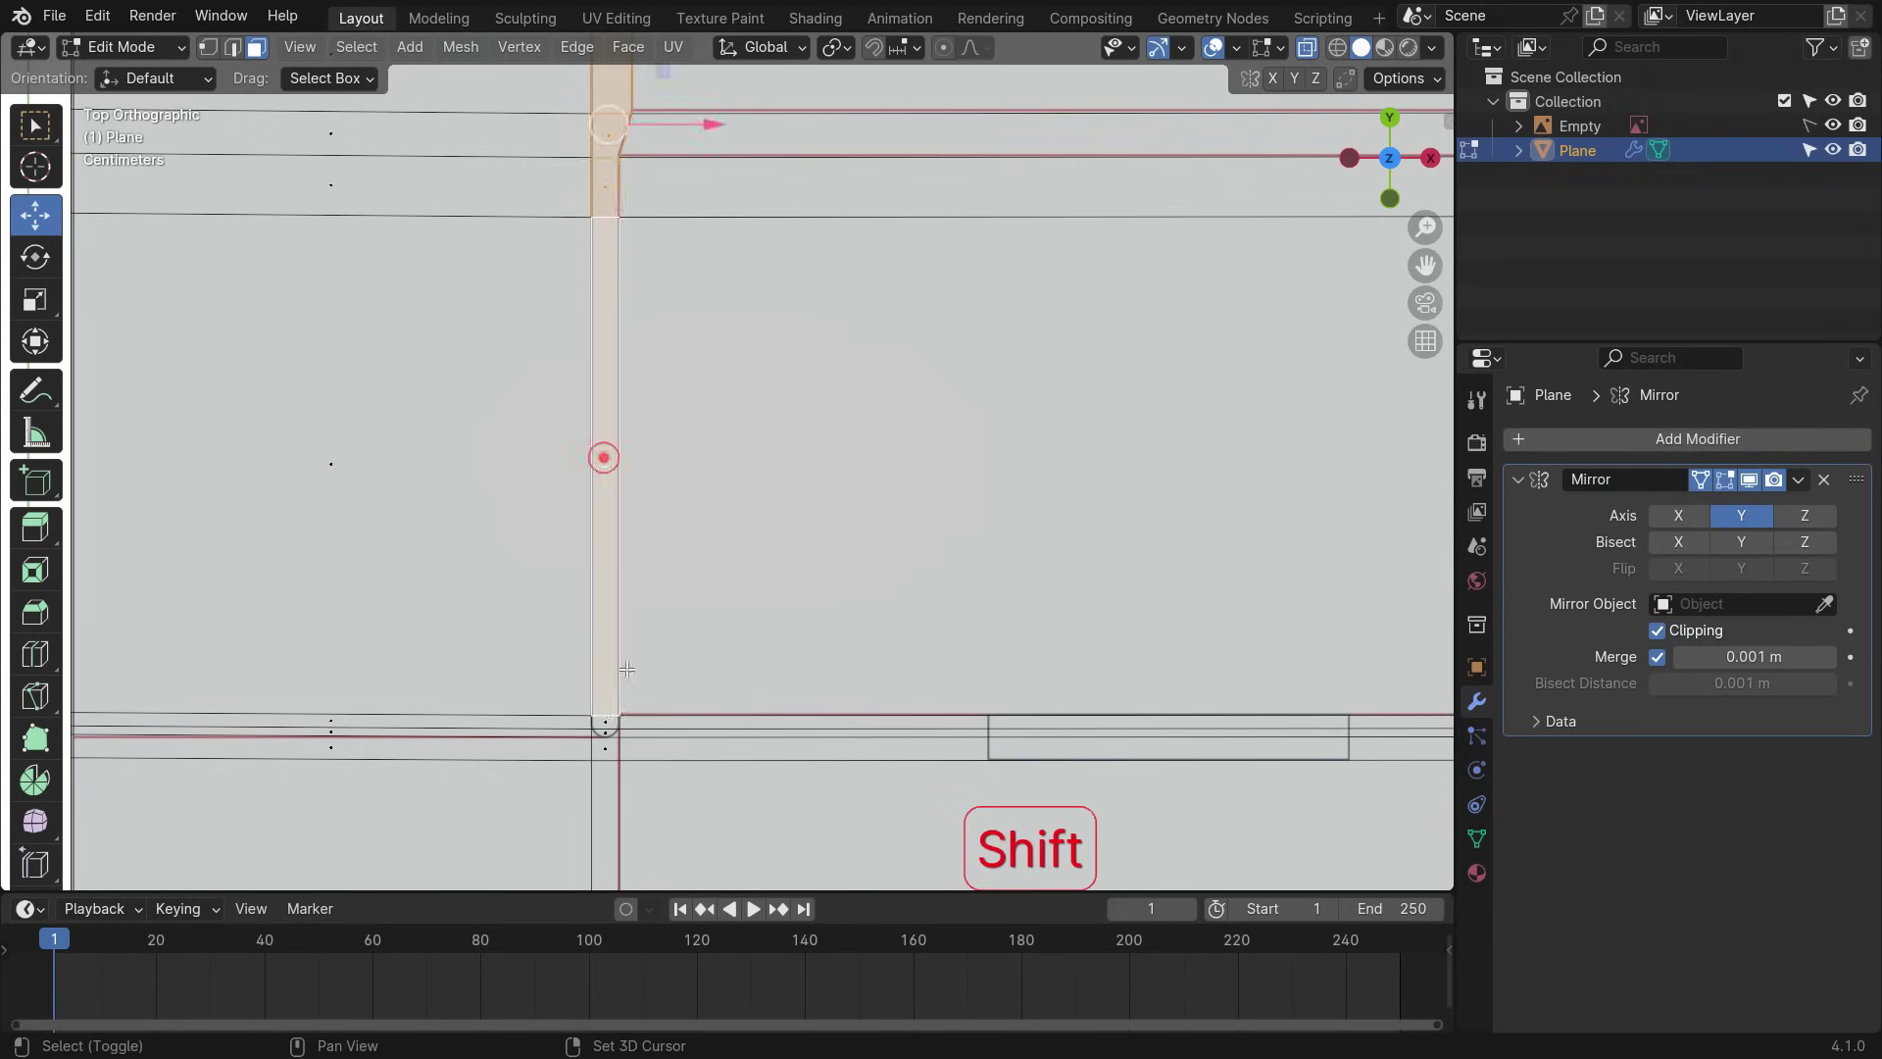
{"action": "scroll", "coordinate": [612, 747], "scroll_direction": "up", "scroll_amount": 5}
{"action": "left_click", "coordinate": [594, 666], "text": "shift"}
{"action": "left_click", "coordinate": [600, 700], "text": "shift"}
{"action": "key", "text": "Delete"}
{"action": "left_click", "coordinate": [883, 506]}
{"action": "scroll", "coordinate": [674, 515], "scroll_direction": "down", "scroll_amount": 15}
- Dissolve the surplus horizontal edges crossing the upper part of the leftmost narrow side flap
{"action": "middle_click_drag", "start_coordinate": [864, 546], "coordinate": [781, 501], "text": "shift"}
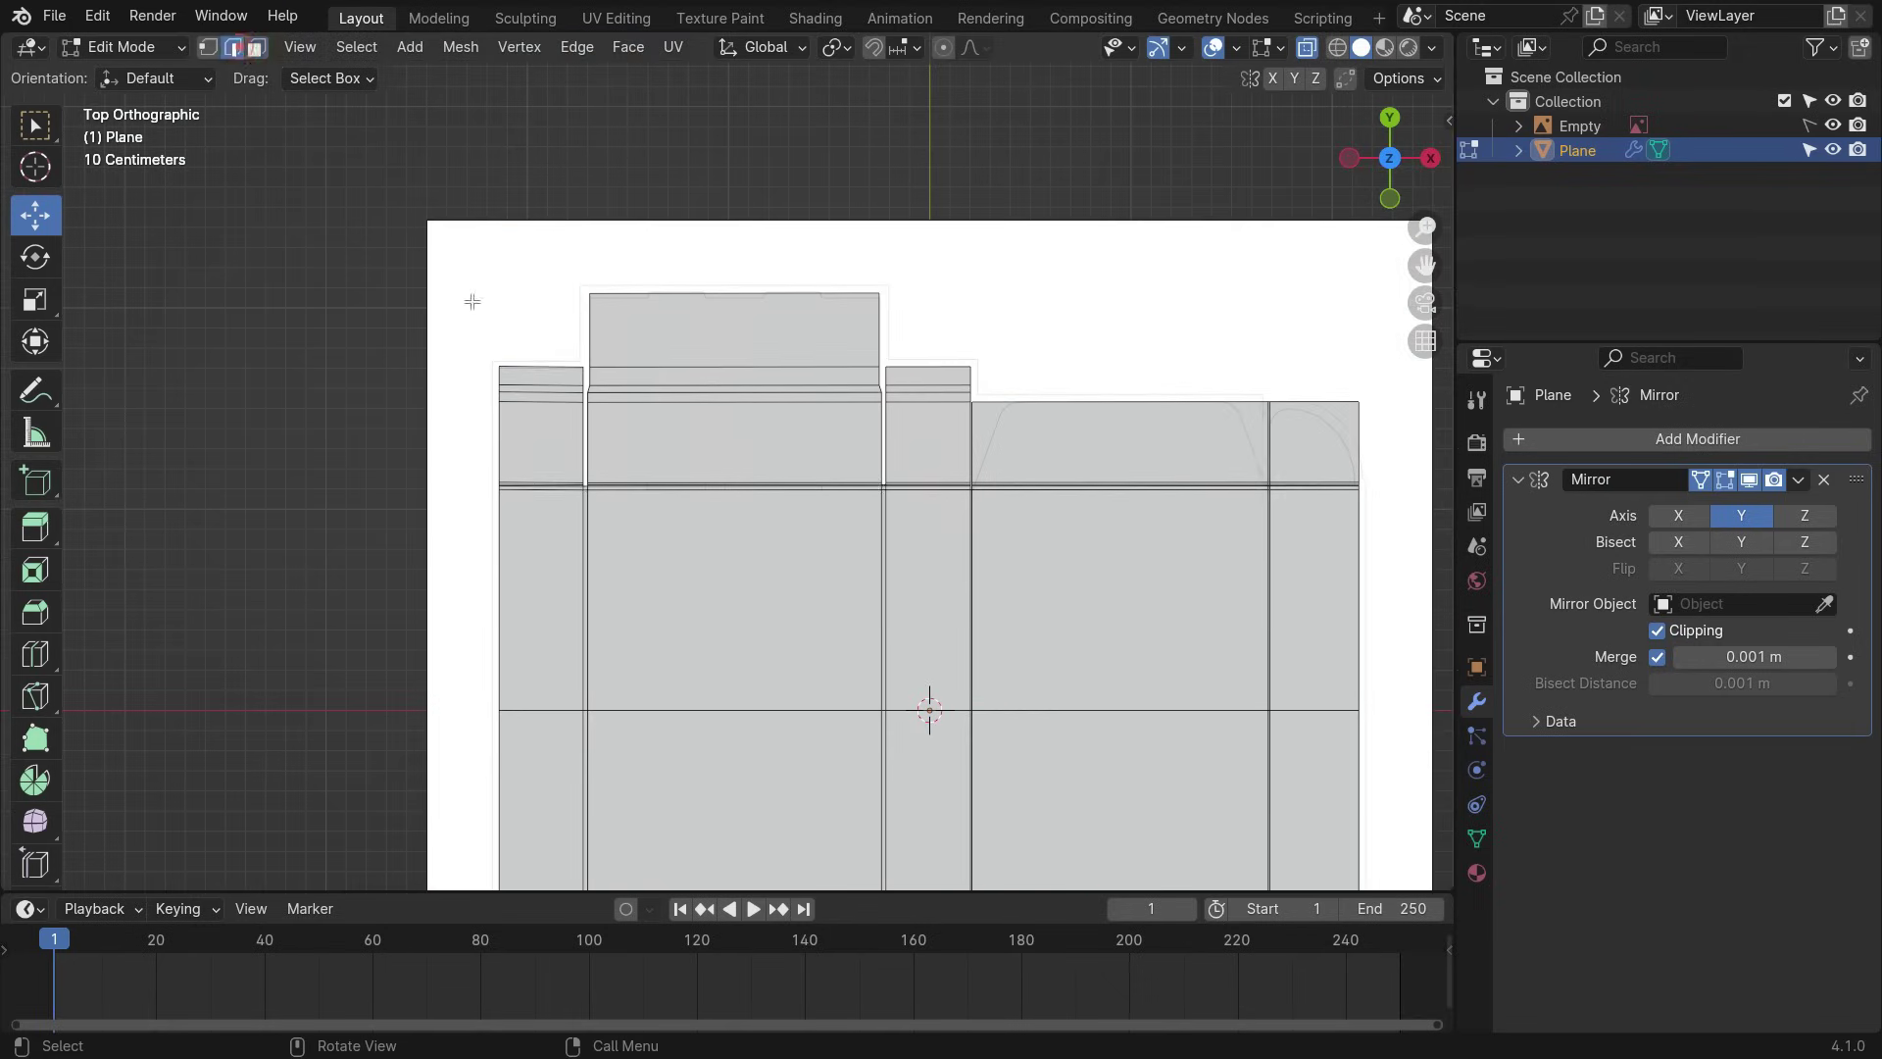
{"action": "scroll", "coordinate": [503, 375], "scroll_direction": "up", "scroll_amount": 5}
{"action": "key", "text": "Delete"}
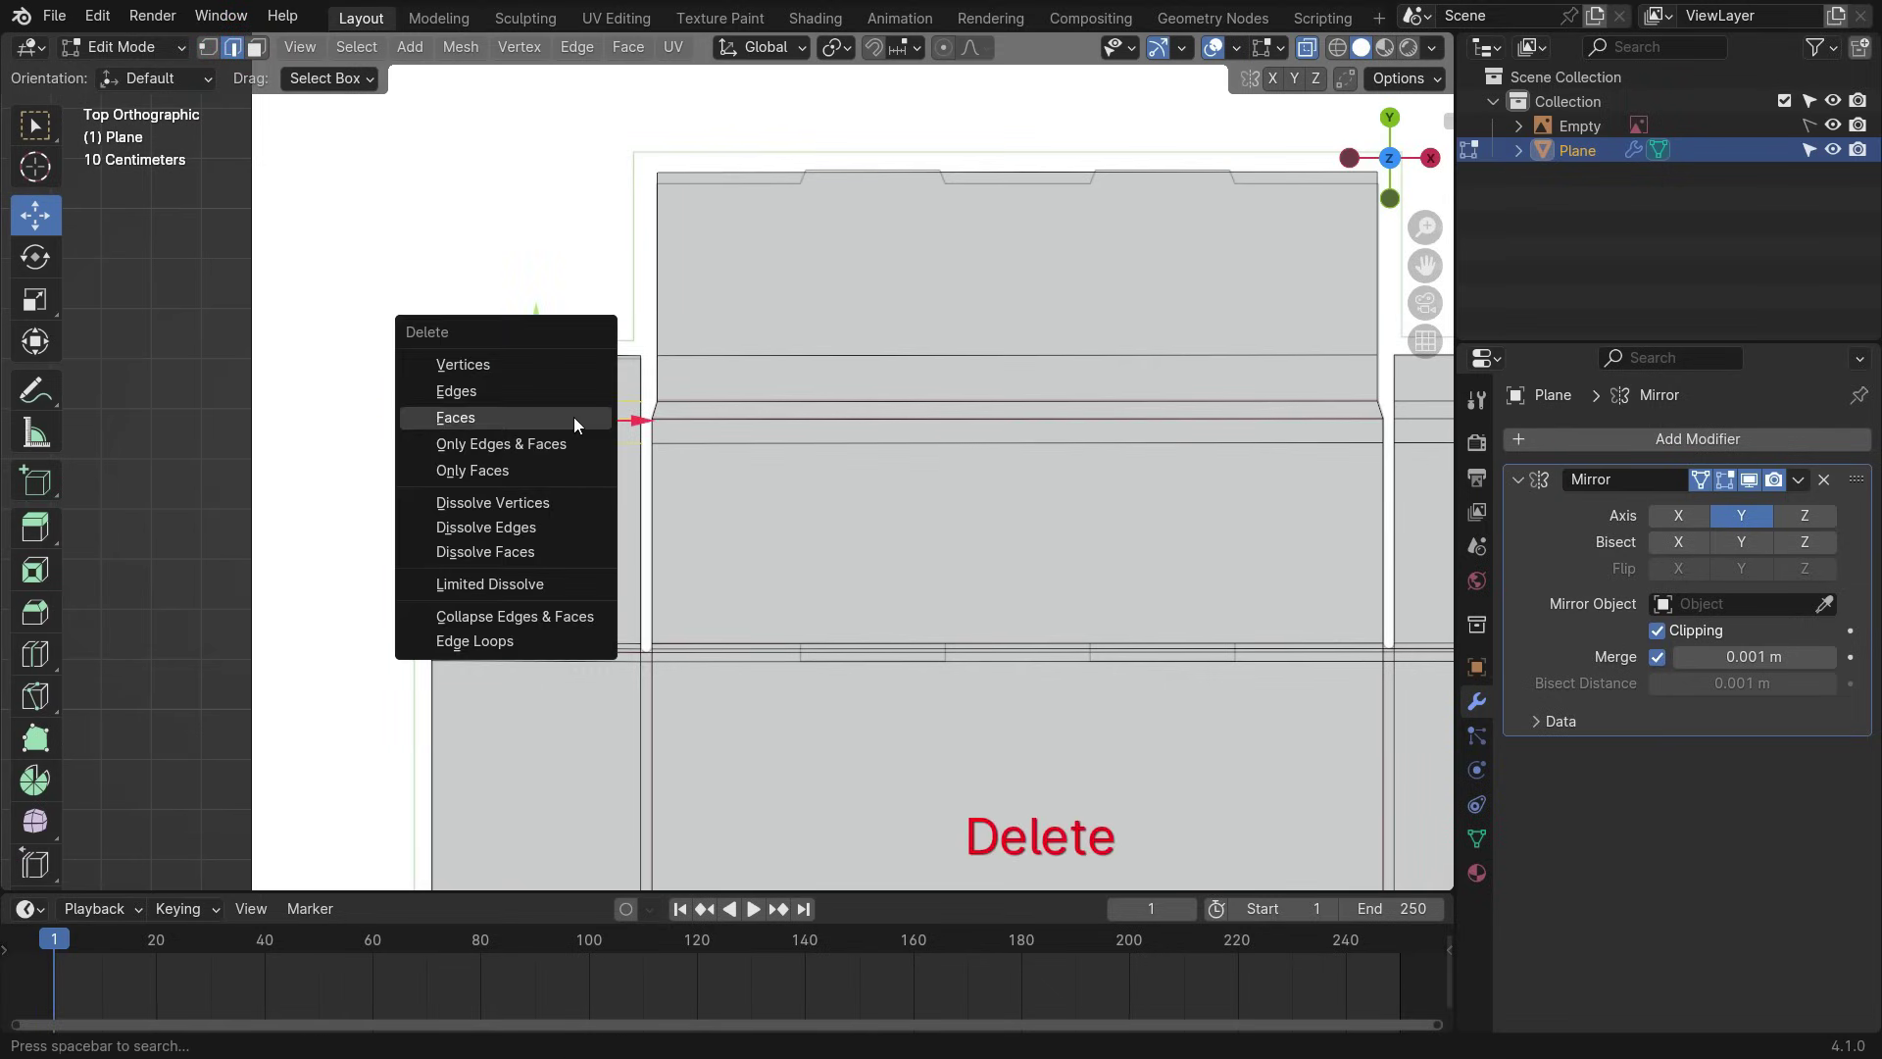
{"action": "left_click", "coordinate": [522, 526]}
{"action": "scroll", "coordinate": [549, 517], "scroll_direction": "down", "scroll_amount": 3}
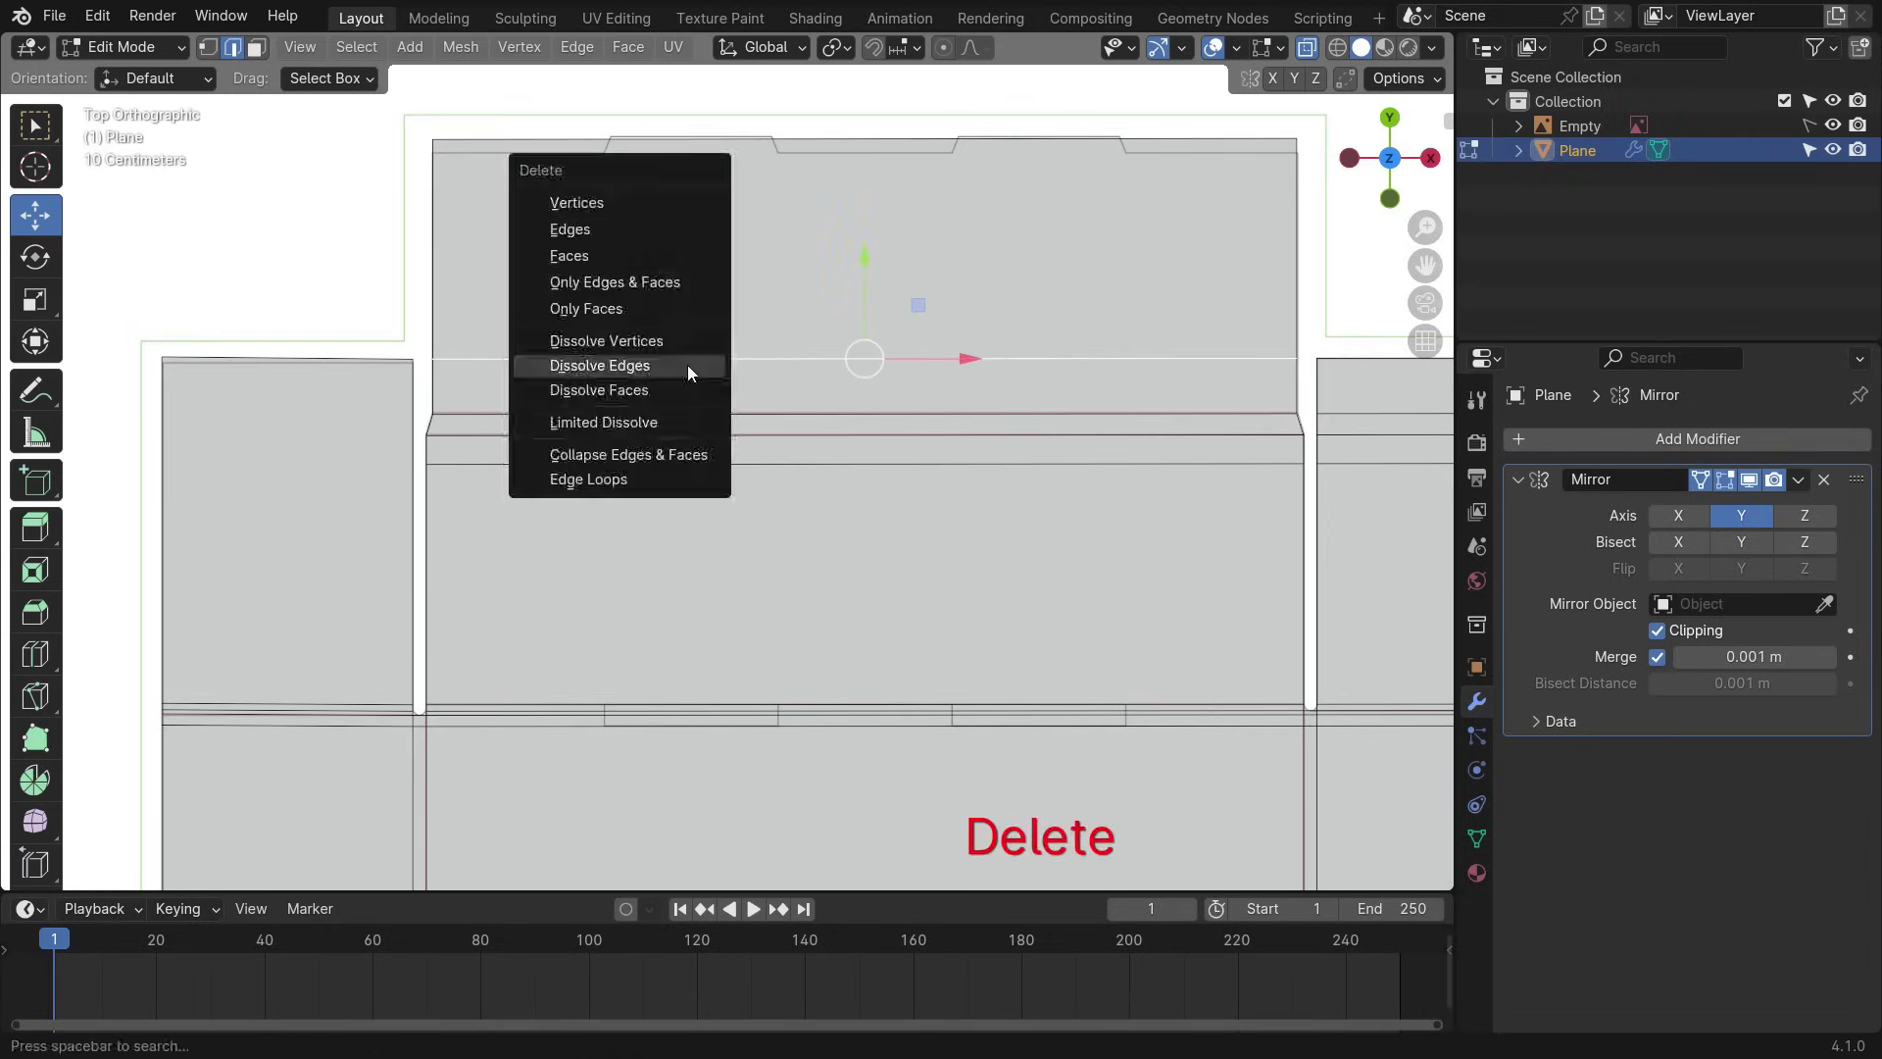
- Dissolve the surplus horizontal edges above and below the double fold line of the wide panel's flap
{"action": "left_click", "coordinate": [613, 362]}
{"action": "left_click", "coordinate": [668, 458]}
{"action": "key", "text": "Delete"}
{"action": "left_click", "coordinate": [640, 488]}
{"action": "scroll", "coordinate": [632, 487], "scroll_direction": "down", "scroll_amount": 5}
{"action": "scroll", "coordinate": [399, 546], "scroll_direction": "up", "scroll_amount": 5}
- Dissolve the surplus edges around the leftmost narrow side flap's fold line, including the extra vertical edge below the gap
{"action": "middle_click_drag", "start_coordinate": [399, 546], "coordinate": [667, 375], "text": "shift"}
{"action": "scroll", "coordinate": [630, 428], "scroll_direction": "up", "scroll_amount": 6}
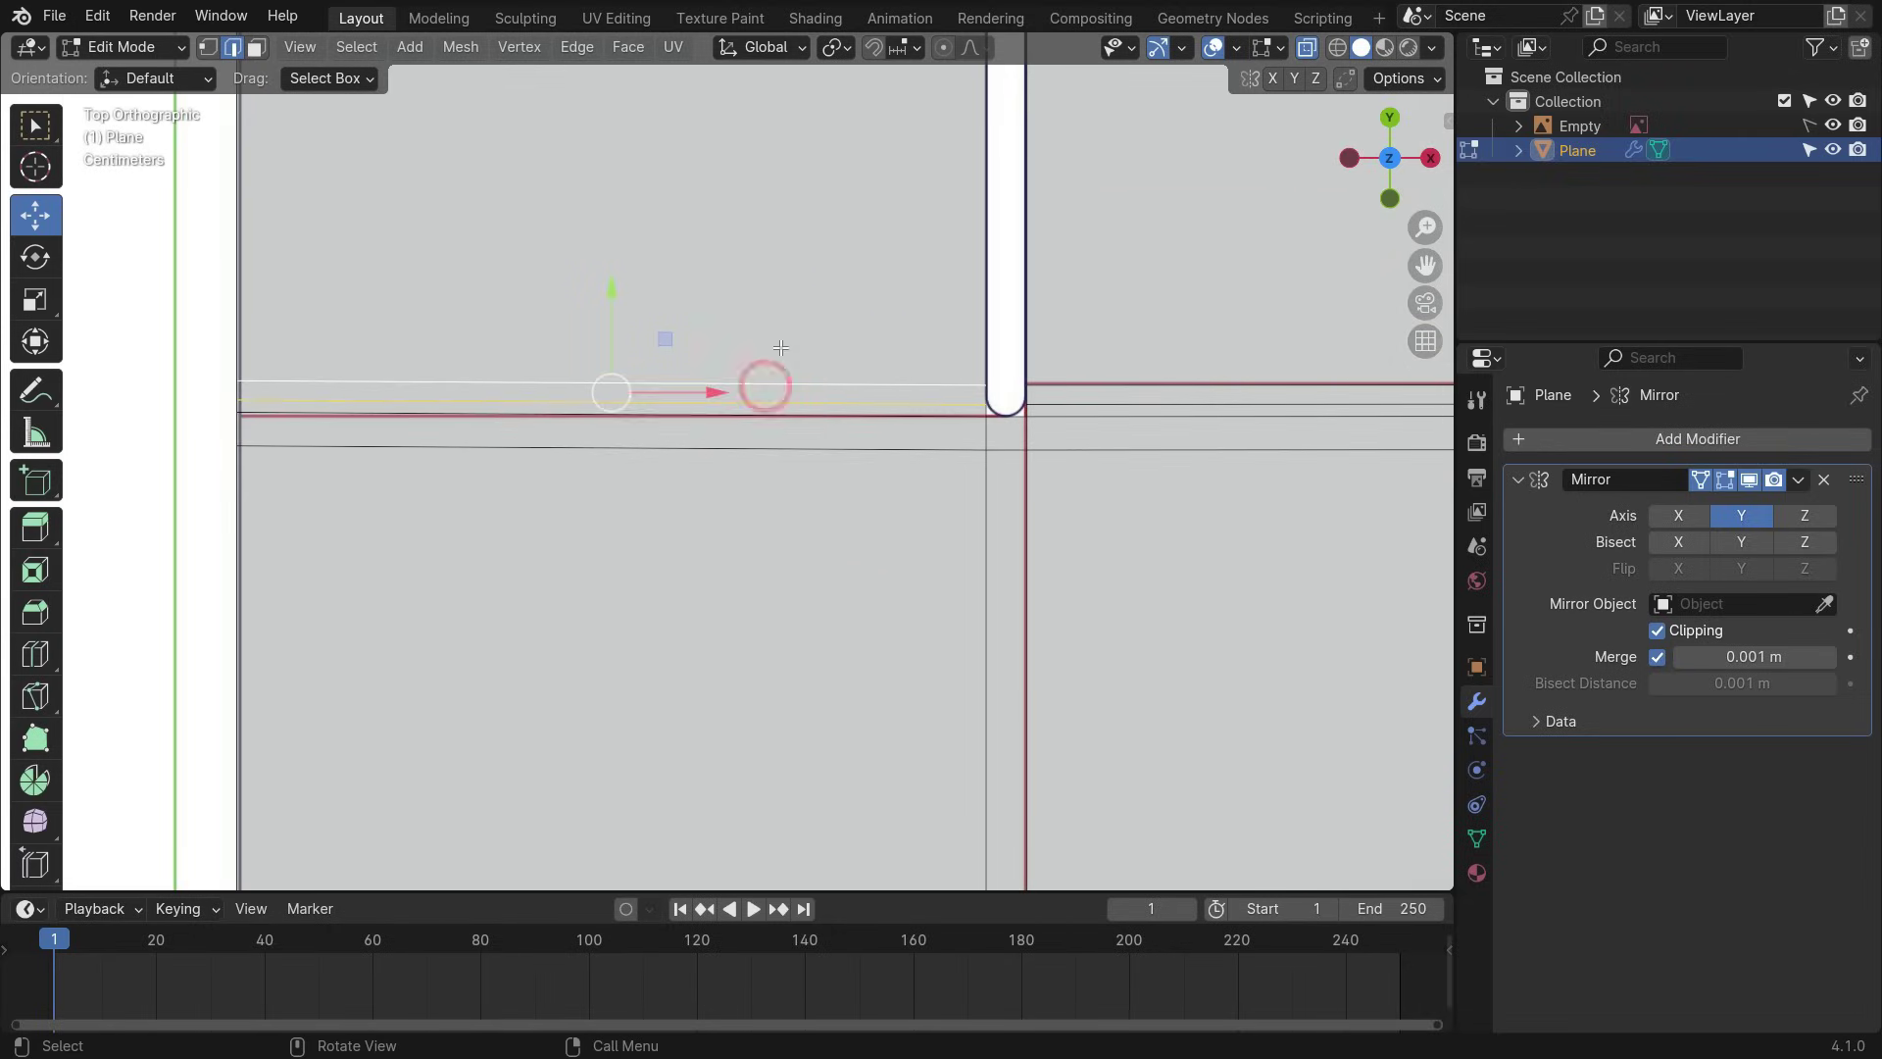
{"action": "key", "text": "Delete"}
{"action": "left_click", "coordinate": [780, 348]}
{"action": "scroll", "coordinate": [751, 441], "scroll_direction": "up", "scroll_amount": 1}
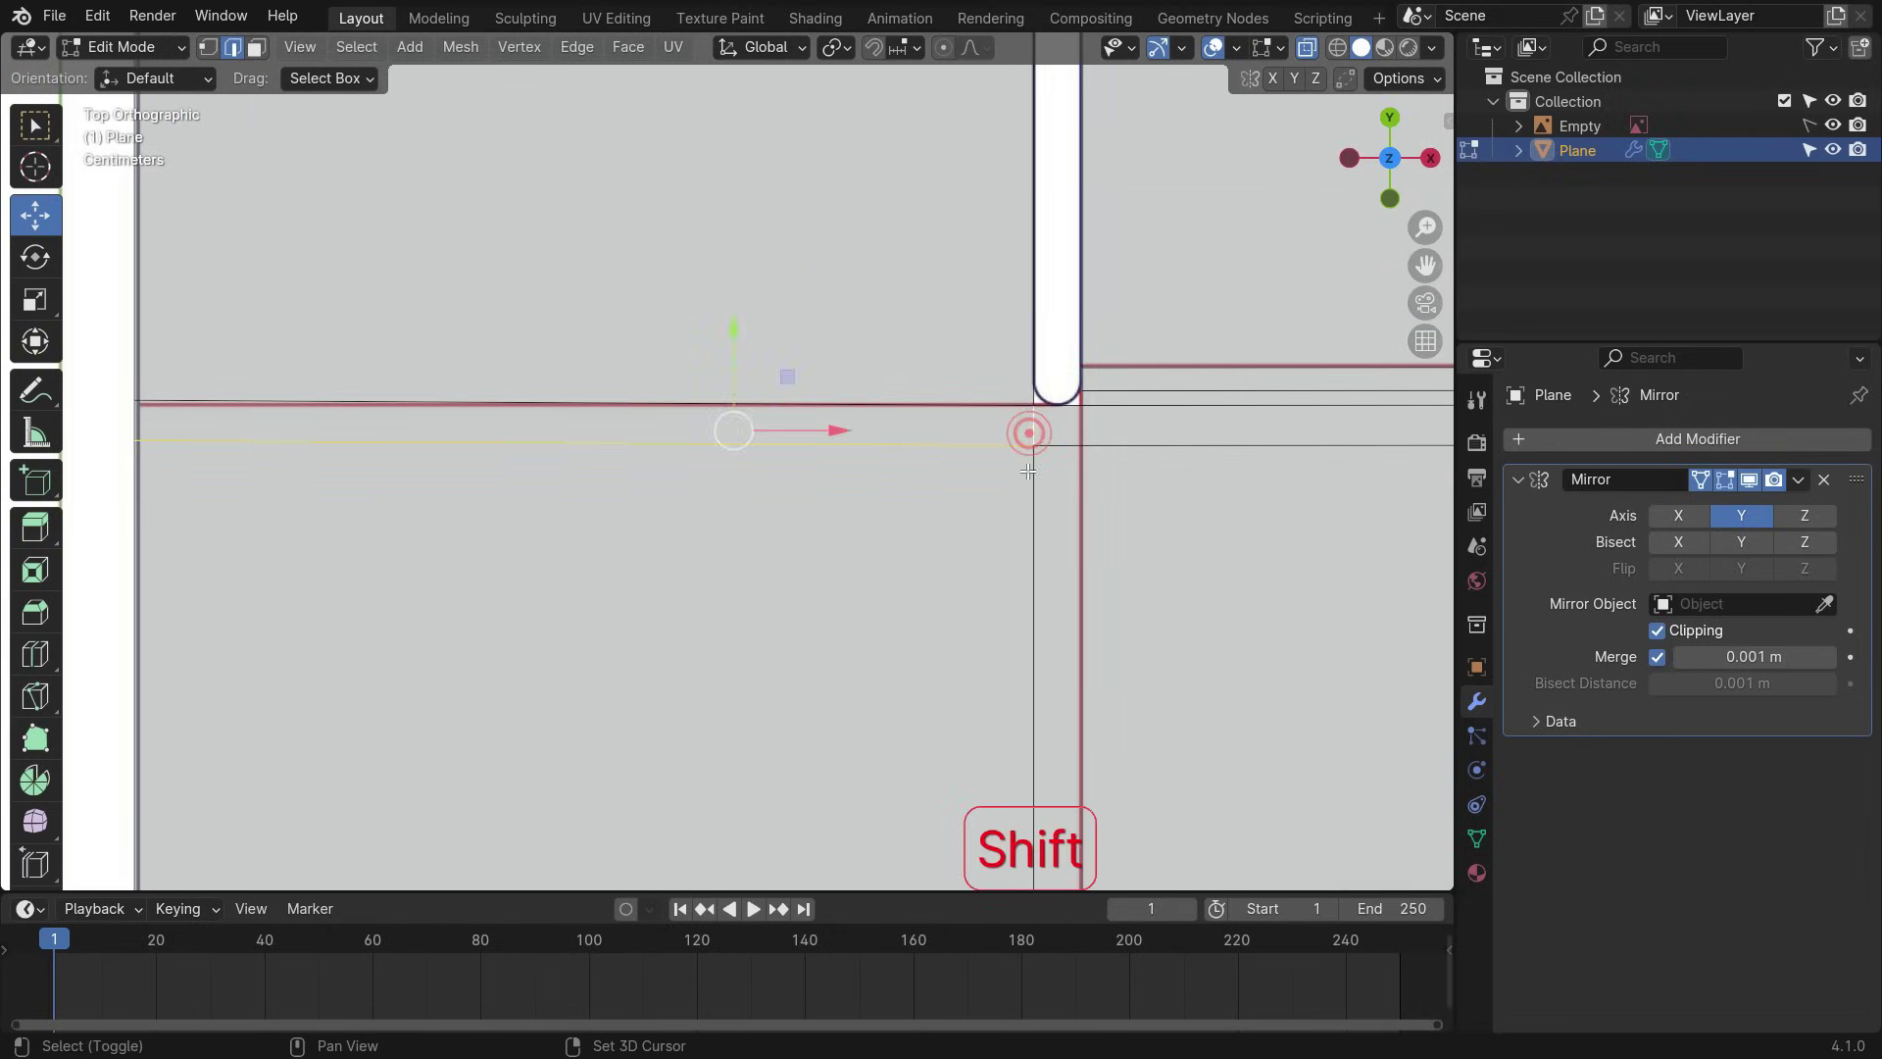
{"action": "left_click", "coordinate": [1029, 473], "text": "shift"}
{"action": "key", "text": "Delete"}
{"action": "left_click", "coordinate": [983, 522]}
- Dissolve the surplus horizontal edges between the wide panel's fold line and the bottom edge of its slots
{"action": "scroll", "coordinate": [639, 435], "scroll_direction": "down", "scroll_amount": 8}
{"action": "scroll", "coordinate": [850, 432], "scroll_direction": "up", "scroll_amount": 9}
{"action": "left_click", "coordinate": [670, 401]}
{"action": "key", "text": "Delete"}
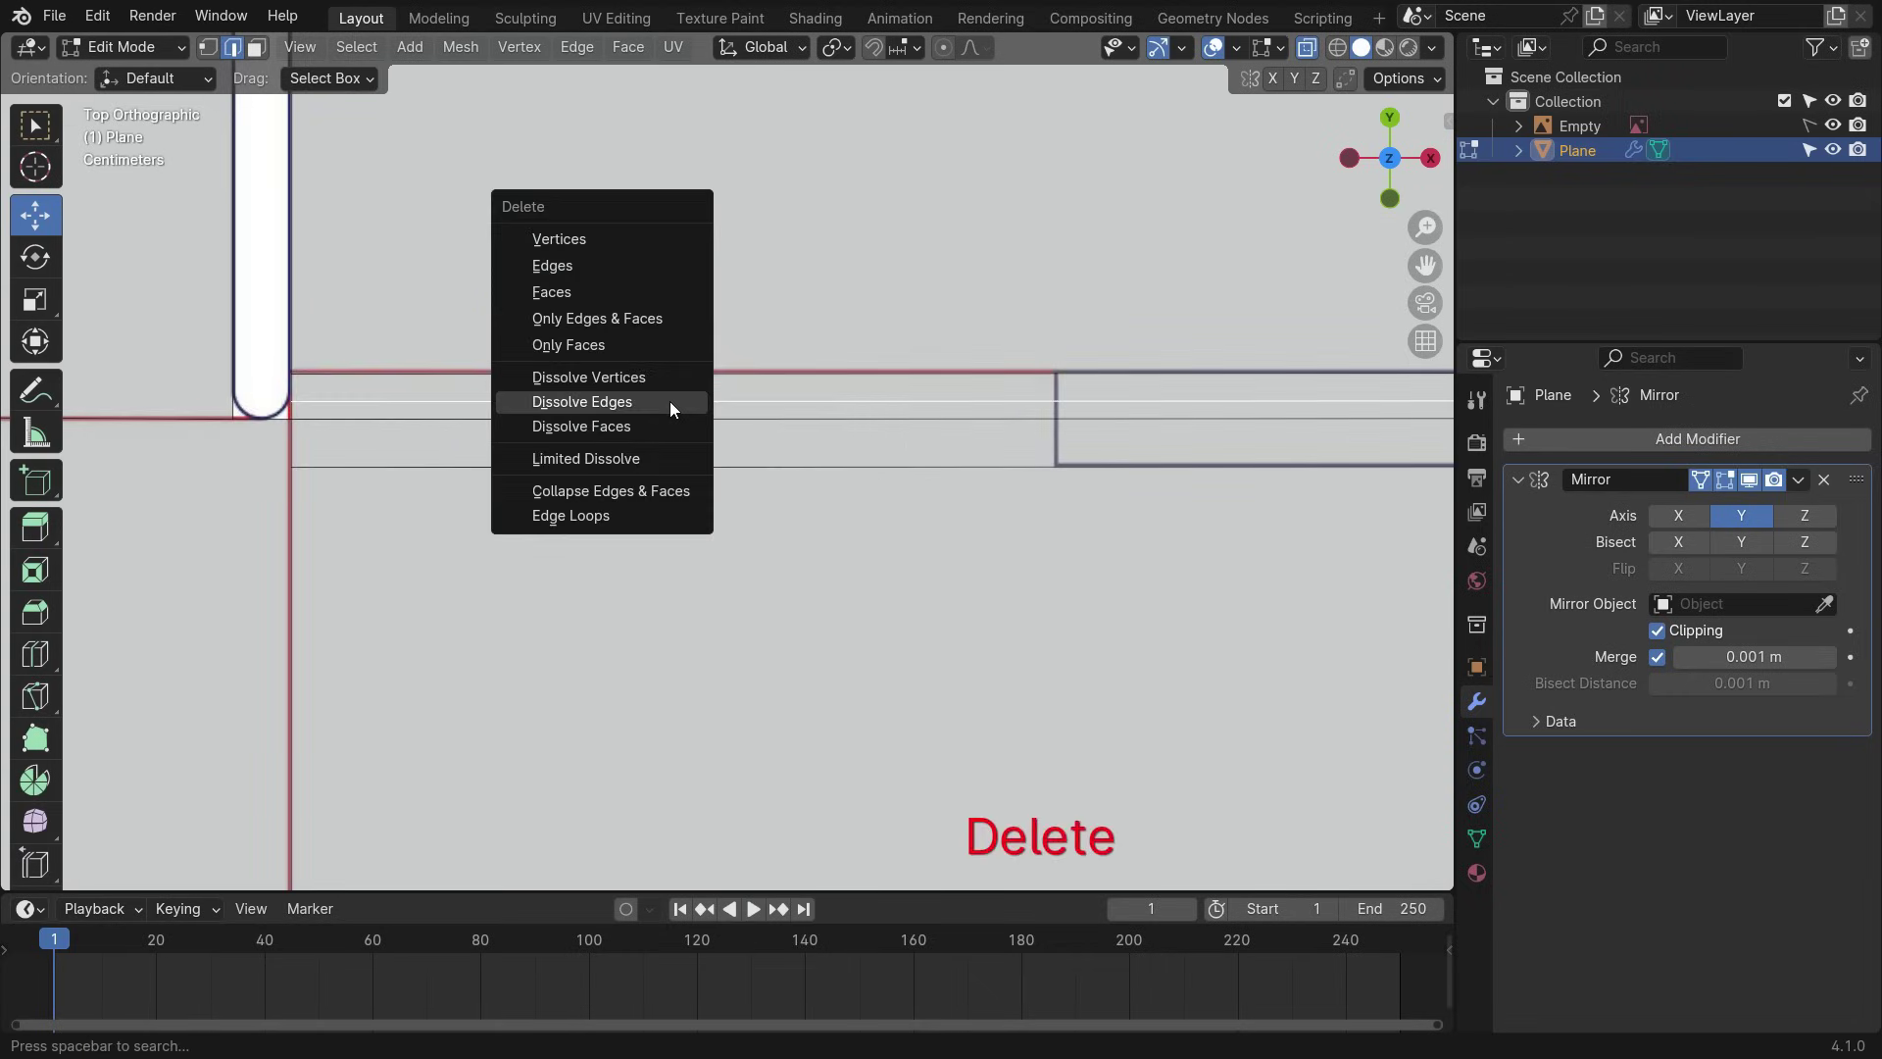
{"action": "left_click", "coordinate": [673, 404]}
{"action": "scroll", "coordinate": [669, 401], "scroll_direction": "down", "scroll_amount": 3}
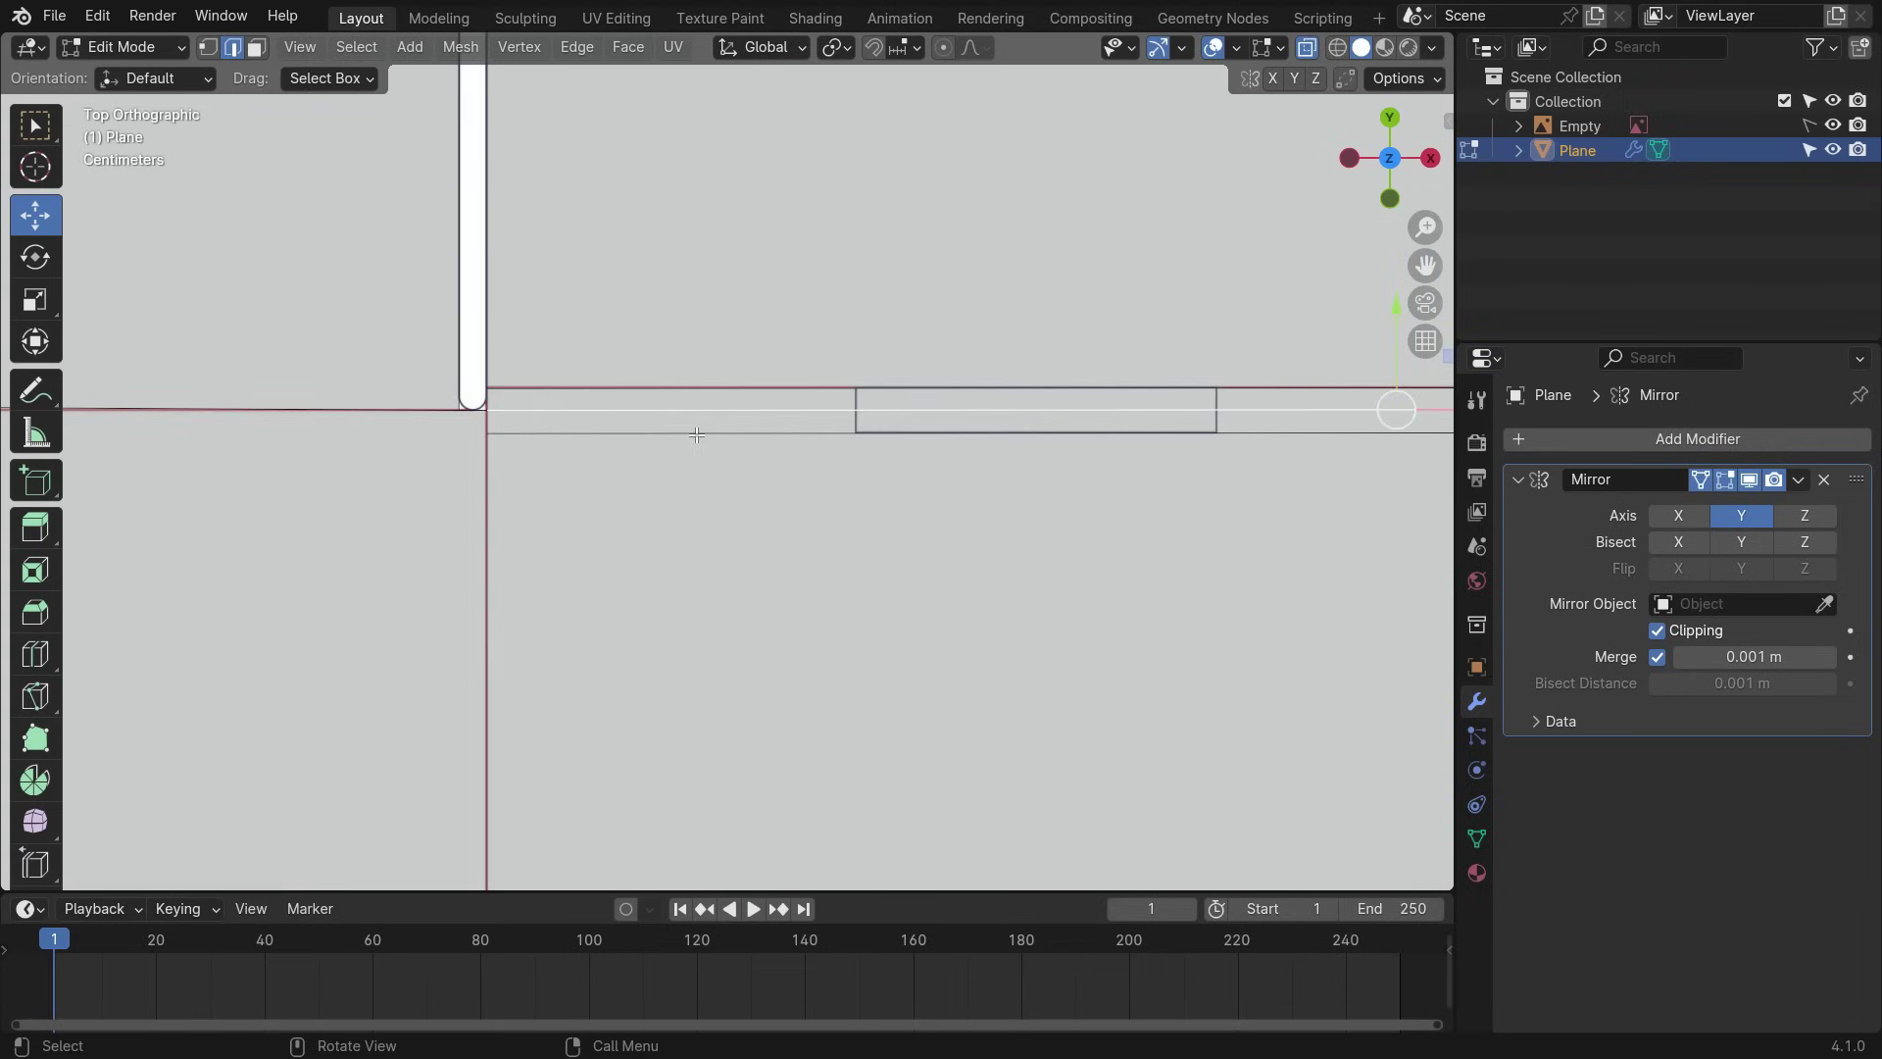
{"action": "key", "text": "x"}
{"action": "left_click", "coordinate": [697, 435]}
{"action": "scroll", "coordinate": [561, 412], "scroll_direction": "down", "scroll_amount": 7}
- Dissolve the surplus horizontal edges closest to the second narrow side flap's fold line
{"action": "middle_click_drag", "start_coordinate": [1118, 798], "coordinate": [932, 755], "text": "shift"}
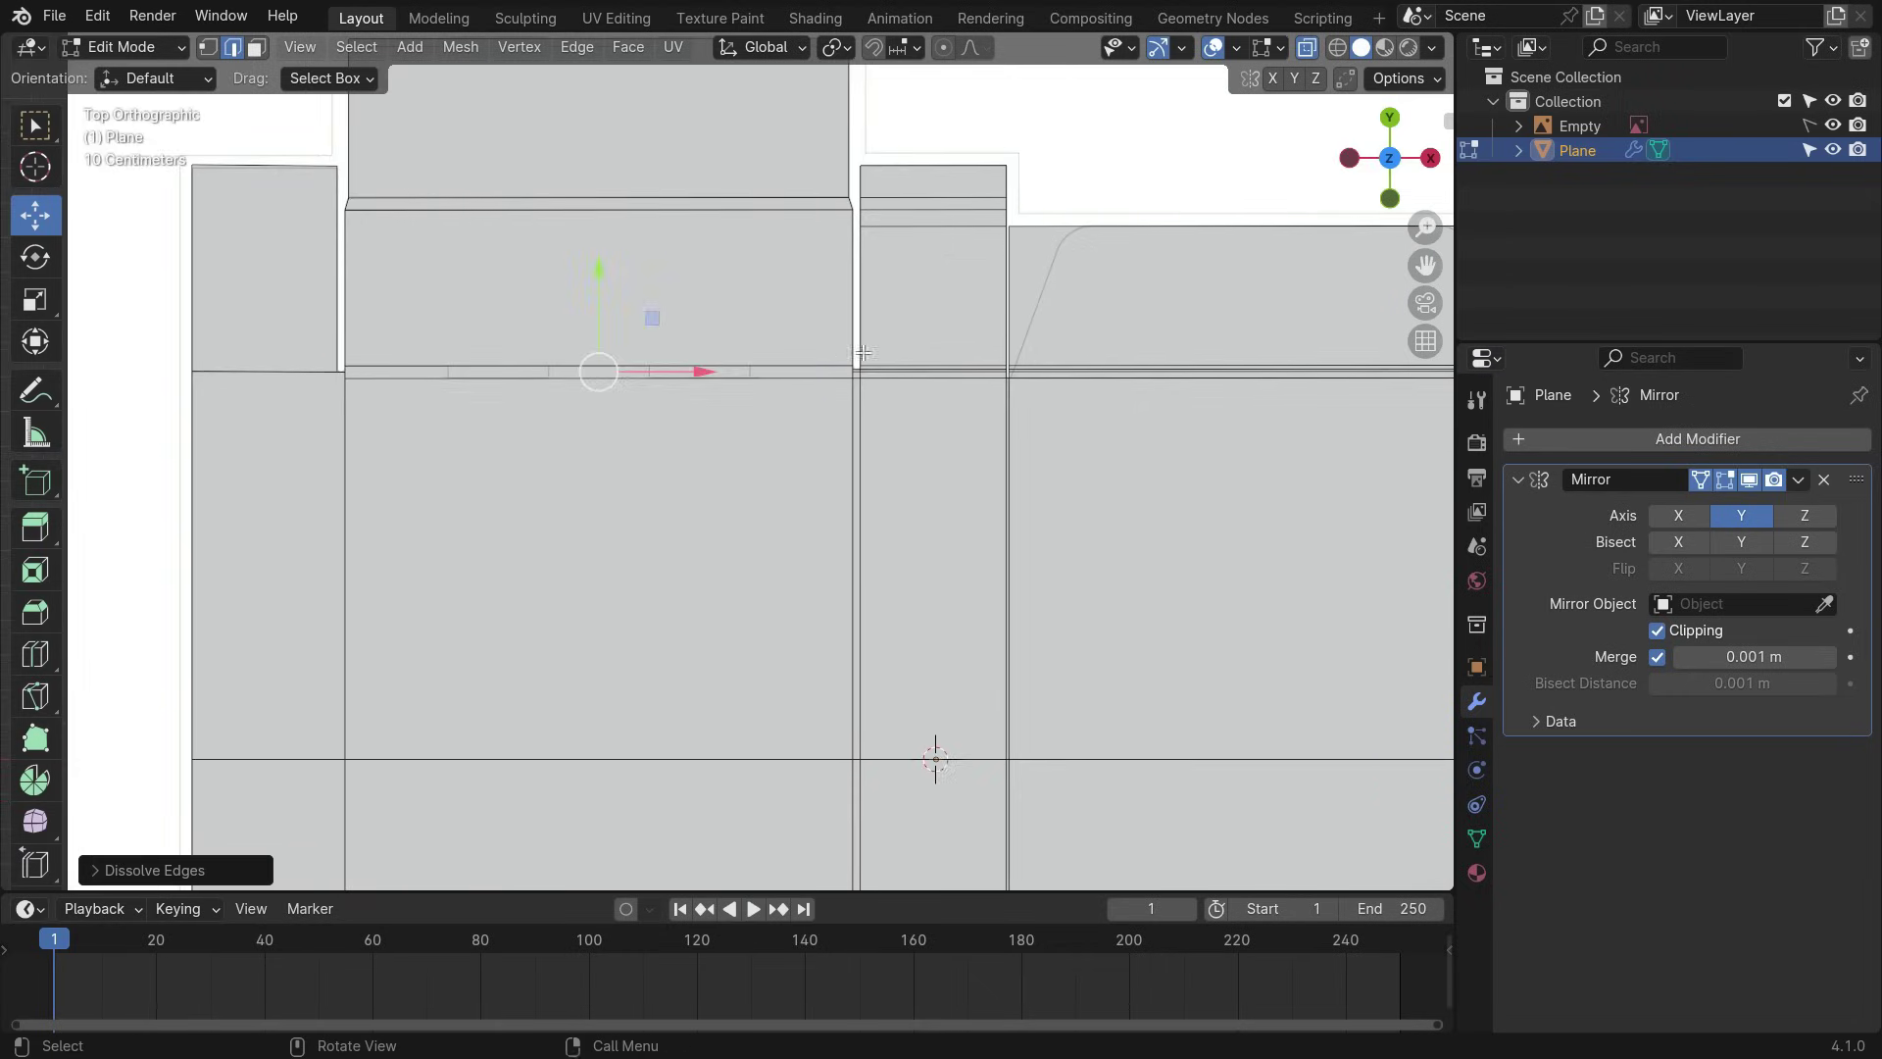
{"action": "scroll", "coordinate": [919, 372], "scroll_direction": "up", "scroll_amount": 10}
{"action": "left_click", "coordinate": [529, 364], "text": "shift"}
{"action": "key", "text": "Delete"}
{"action": "left_click", "coordinate": [686, 449]}
{"action": "left_click", "coordinate": [790, 328]}
{"action": "scroll", "coordinate": [790, 333], "scroll_direction": "down", "scroll_amount": 4}
{"action": "key", "text": "Delete"}
{"action": "left_click", "coordinate": [805, 432]}
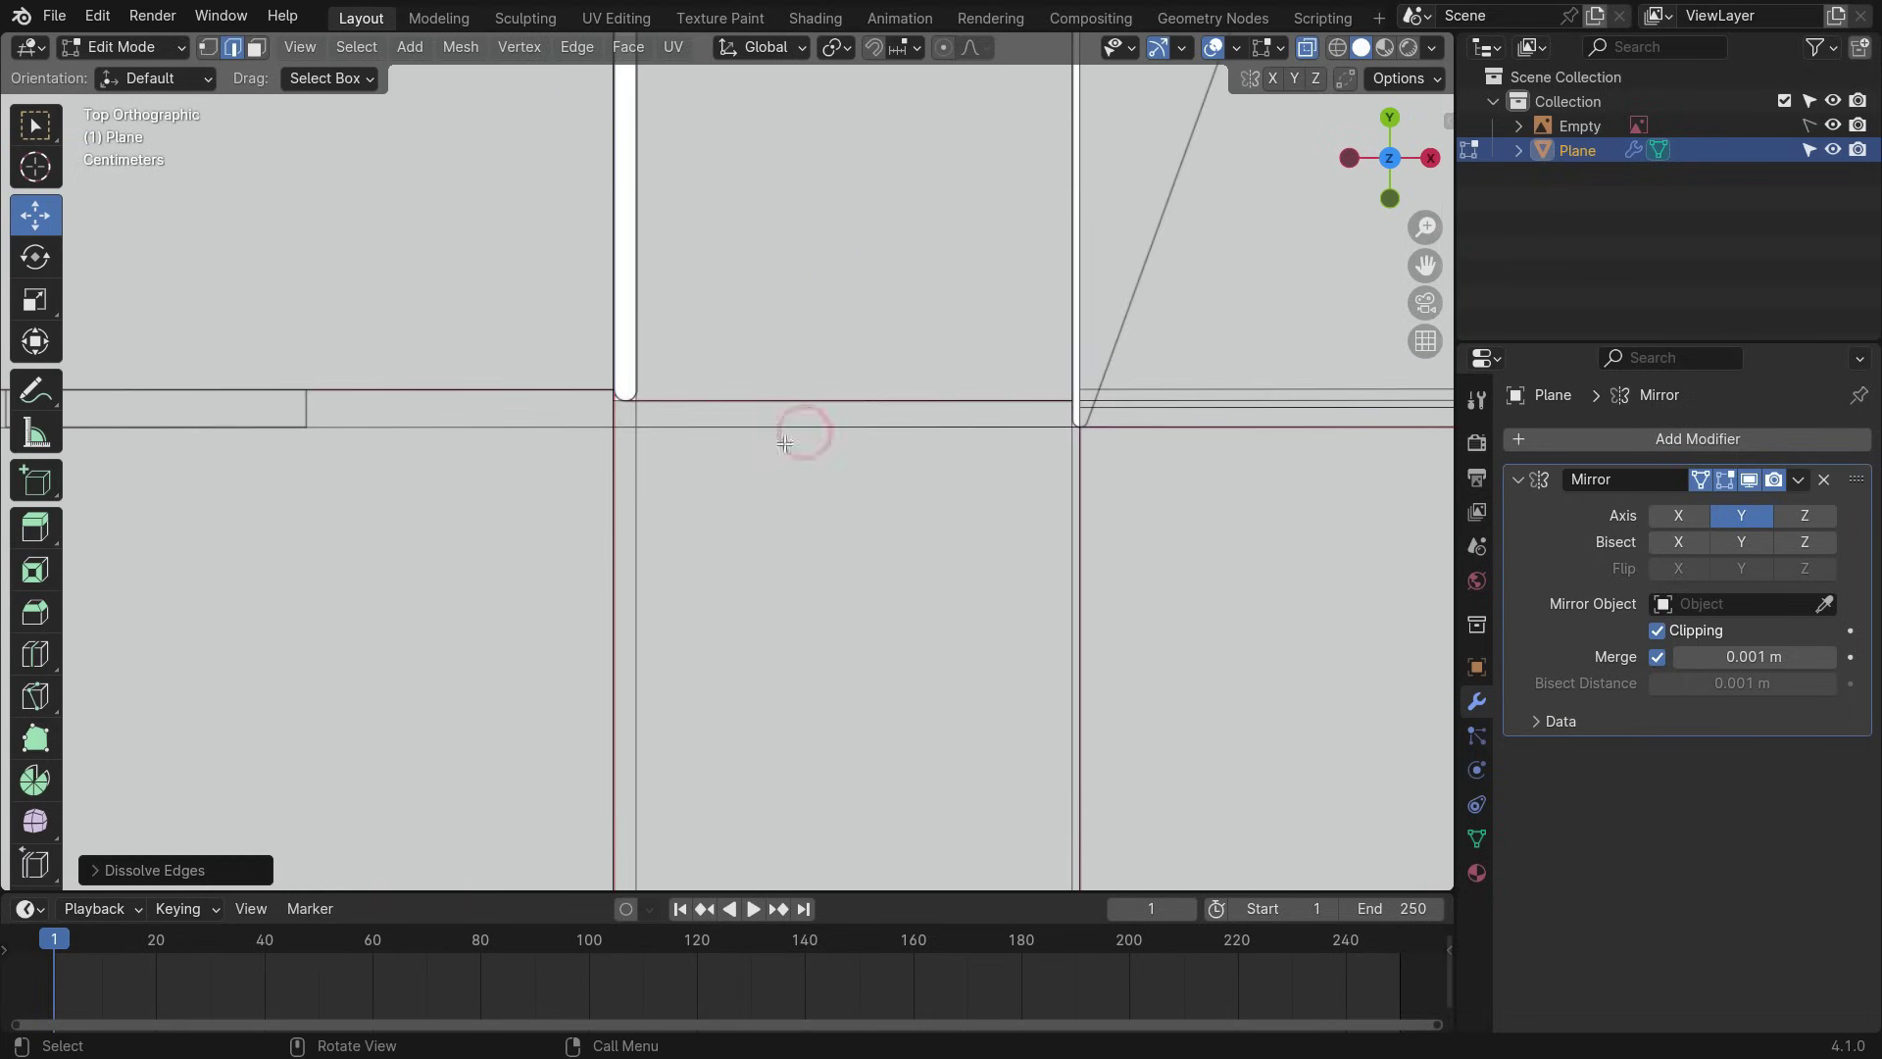
- Dissolve the remaining horizontal edge below the second narrow side flap's fold line and the extra vertical edge under the gap
{"action": "scroll", "coordinate": [633, 408], "scroll_direction": "up", "scroll_amount": 3}
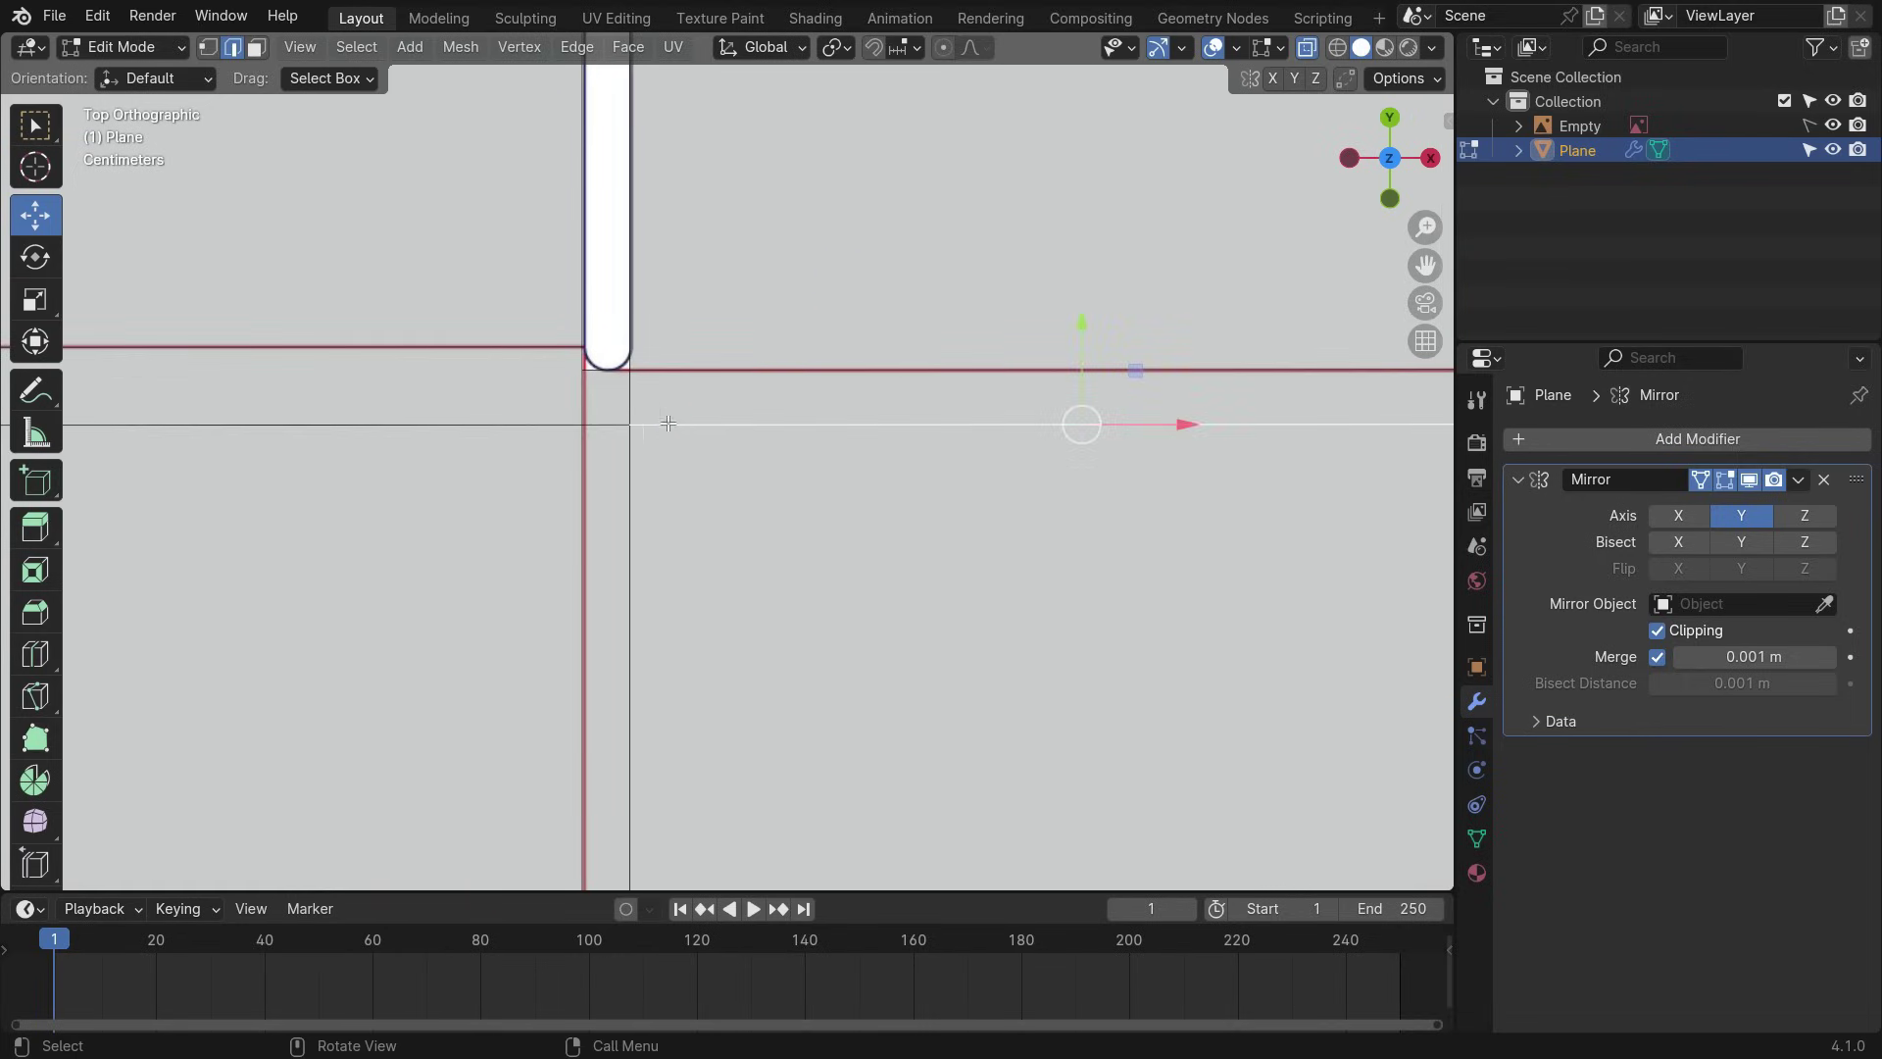
{"action": "key", "text": "Delete"}
{"action": "left_click", "coordinate": [820, 525]}
{"action": "scroll", "coordinate": [766, 507], "scroll_direction": "down", "scroll_amount": 8}
- Dissolve the three surplus horizontal edges crossing the upper part of the second narrow side flap
{"action": "scroll", "coordinate": [841, 278], "scroll_direction": "up", "scroll_amount": 2}
{"action": "middle_click_drag", "start_coordinate": [842, 278], "coordinate": [859, 379], "text": "shift"}
{"action": "left_click", "coordinate": [851, 363]}
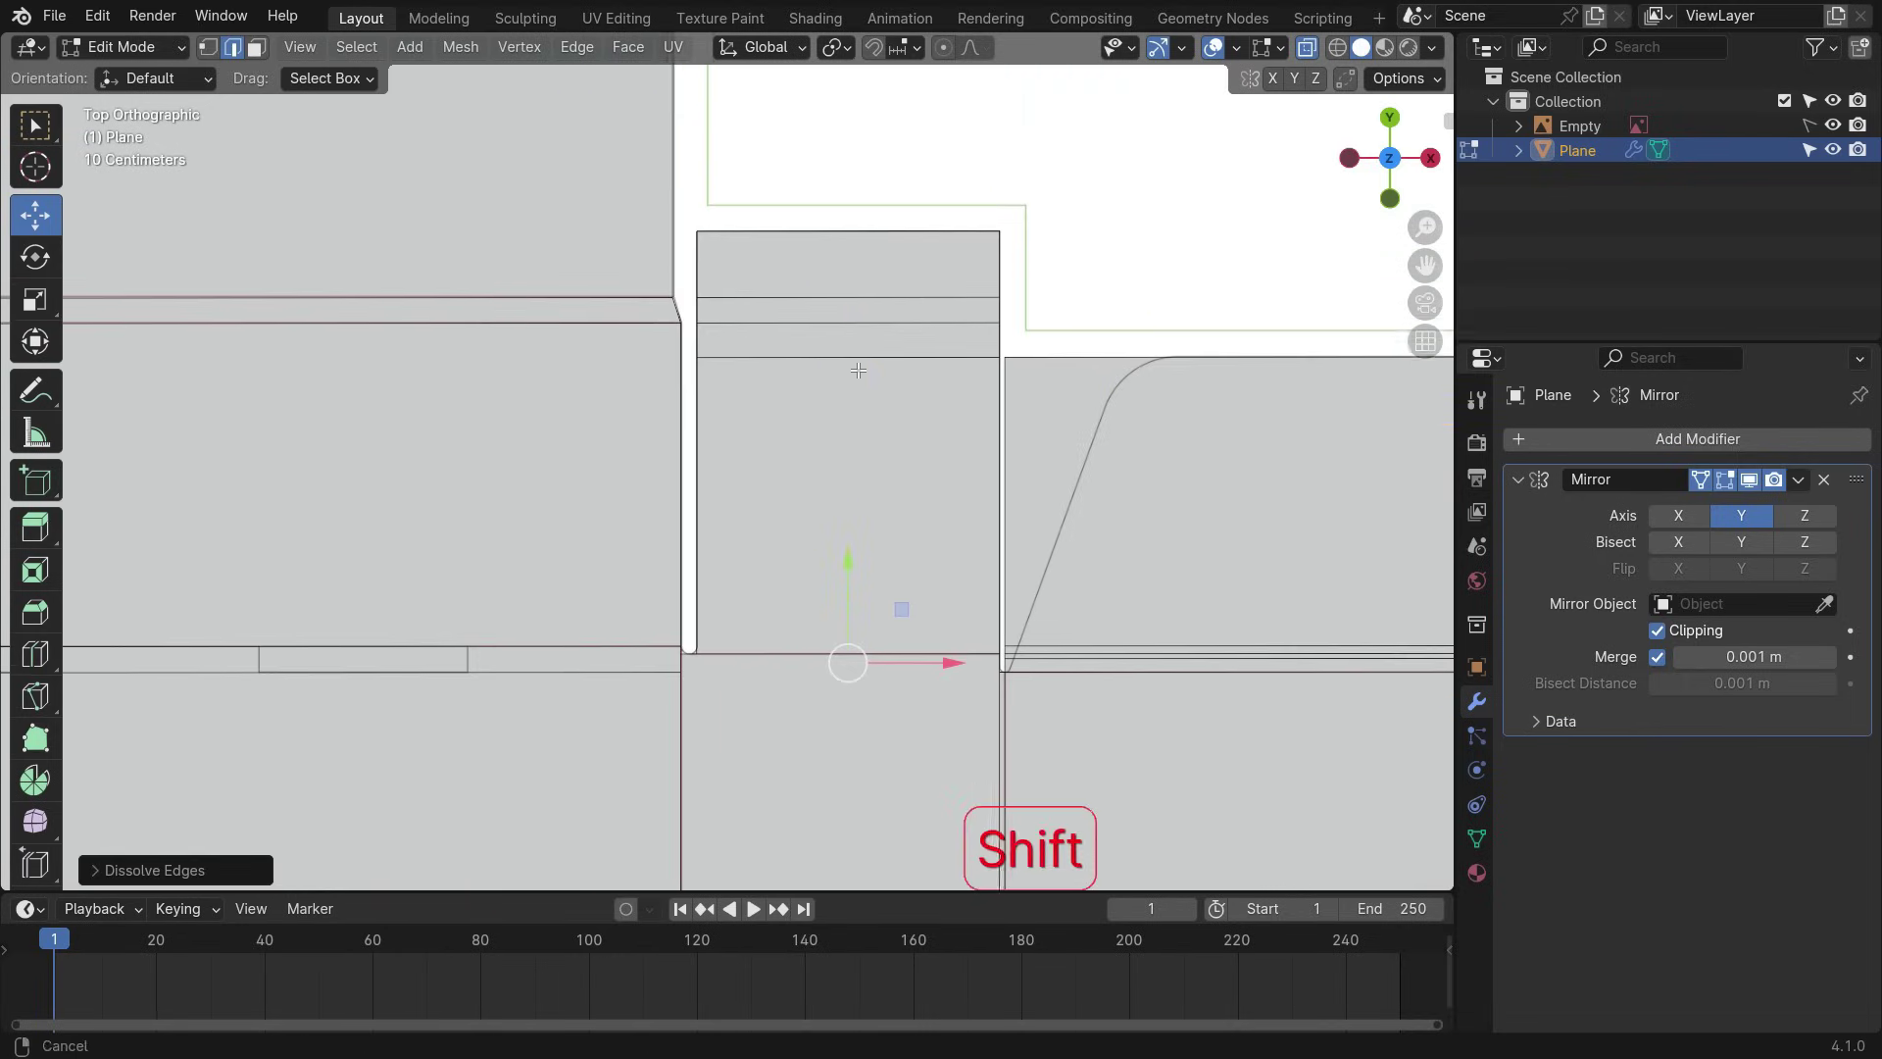
{"action": "left_click_drag", "start_coordinate": [810, 275], "coordinate": [912, 445]}
{"action": "key", "text": "Delete"}
{"action": "left_click", "coordinate": [912, 446]}
{"action": "scroll", "coordinate": [858, 365], "scroll_direction": "down", "scroll_amount": 8}
- Dissolve the surplus horizontal edges just above the trapezoid flap's fold line
{"action": "scroll", "coordinate": [939, 458], "scroll_direction": "up", "scroll_amount": 6}
{"action": "middle_click_drag", "start_coordinate": [939, 458], "coordinate": [660, 484], "text": "shift"}
{"action": "scroll", "coordinate": [519, 413], "scroll_direction": "up", "scroll_amount": 3}
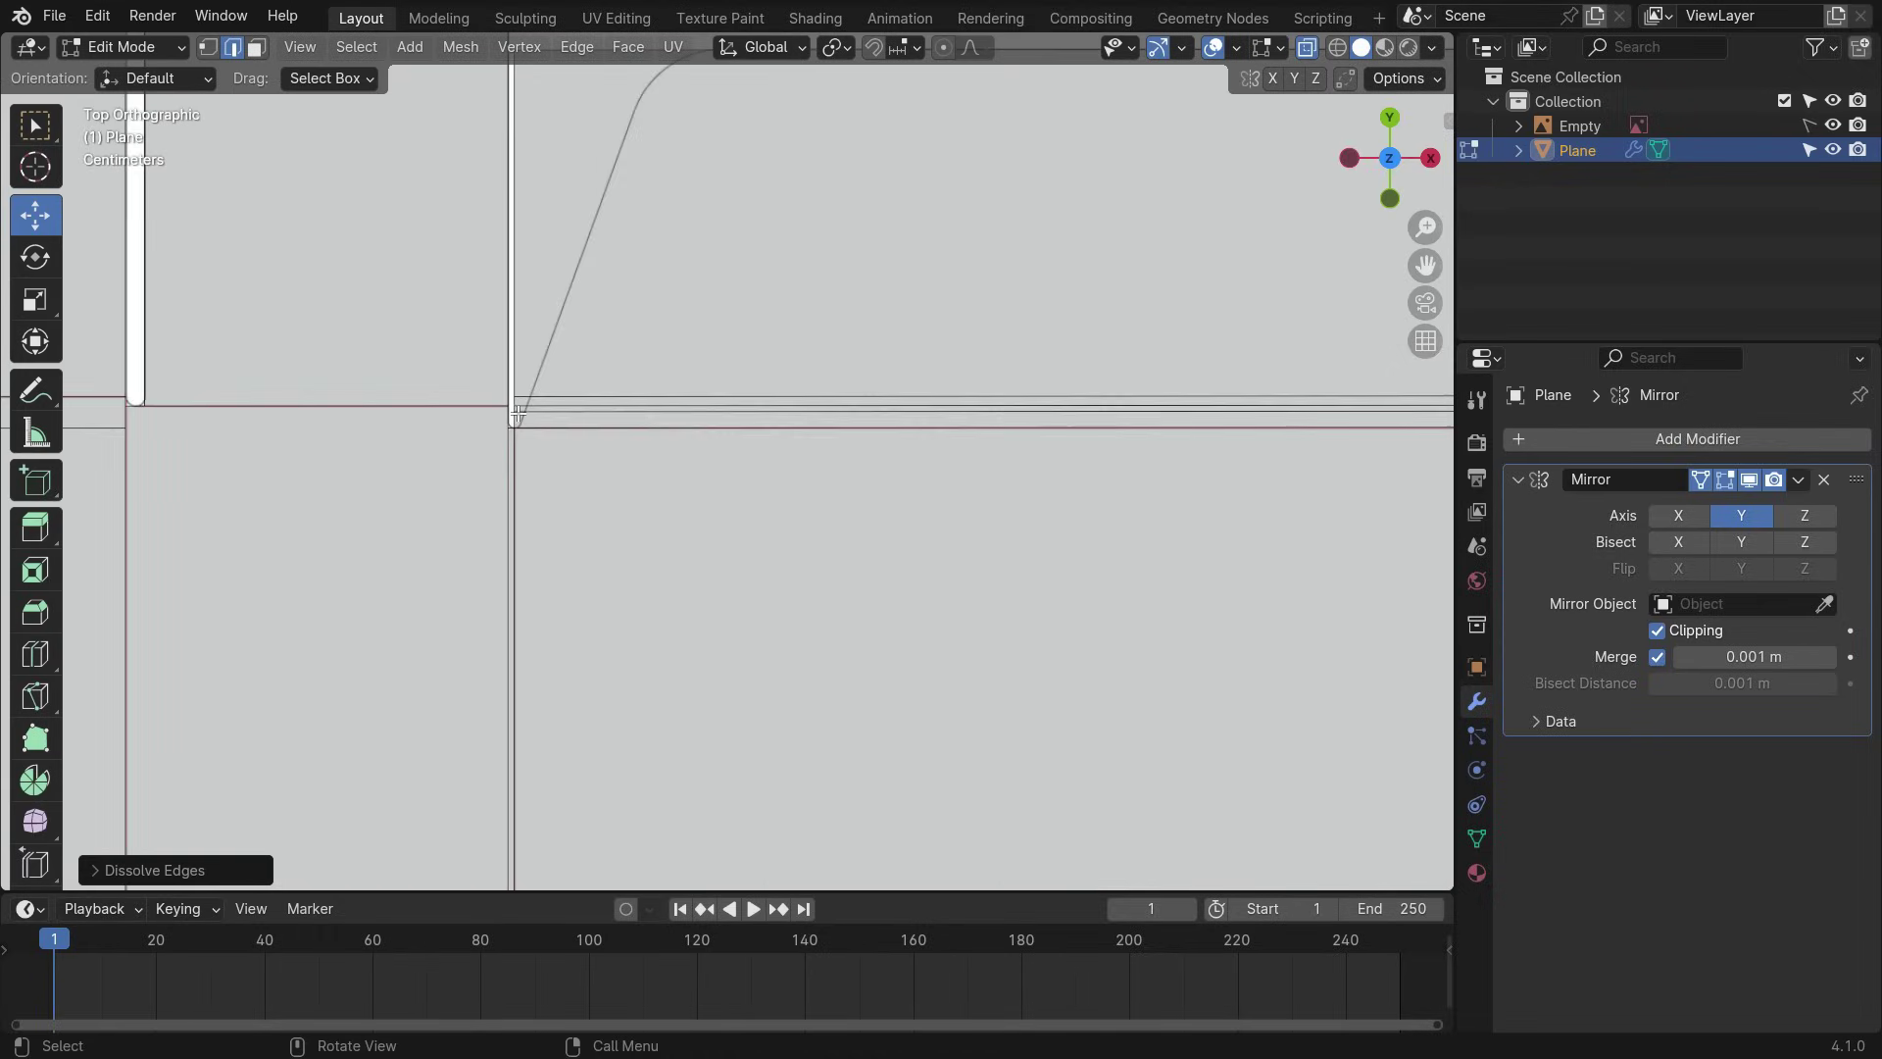
{"action": "scroll", "coordinate": [518, 414], "scroll_direction": "up", "scroll_amount": 3}
{"action": "left_click", "coordinate": [807, 384], "text": "shift"}
{"action": "key", "text": "x"}
{"action": "left_click", "coordinate": [807, 370]}
{"action": "left_click", "coordinate": [617, 400]}
{"action": "key", "text": "x"}
{"action": "left_click", "coordinate": [680, 391]}
{"action": "left_click", "coordinate": [641, 413]}
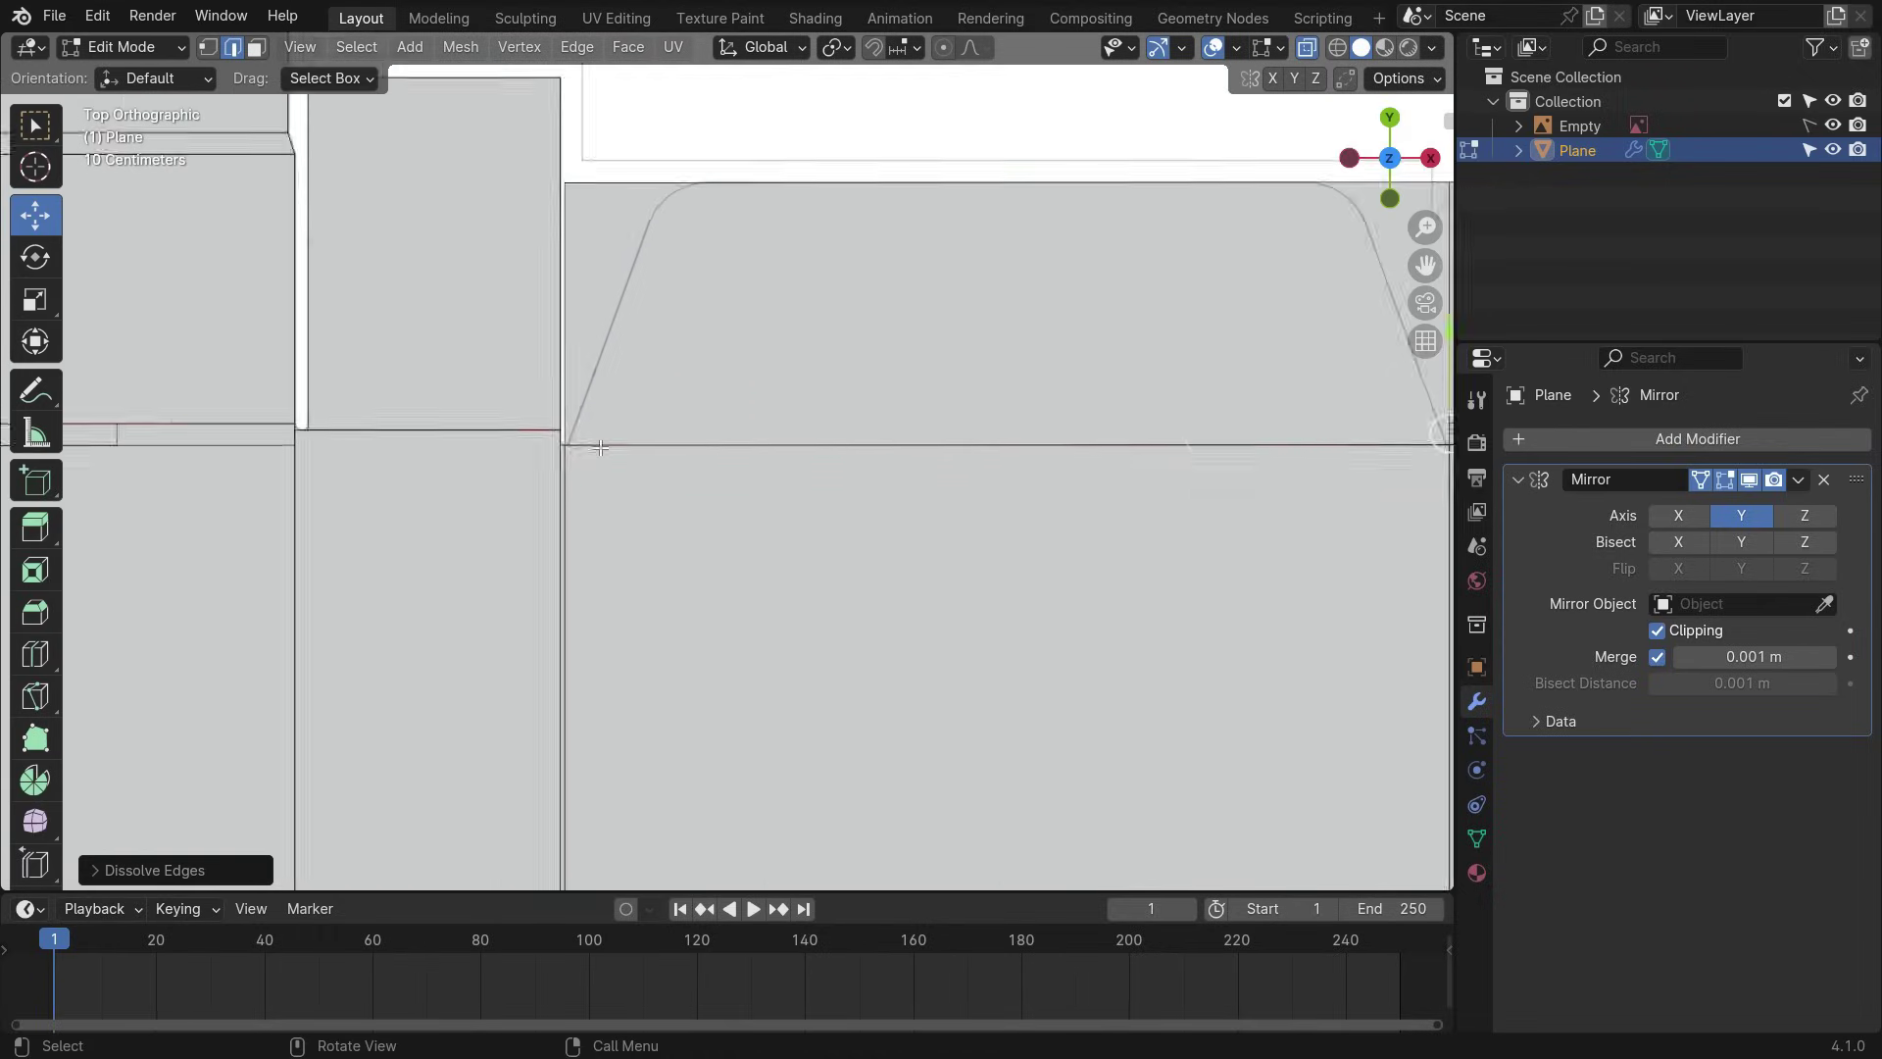
- Dissolve the surplus horizontal edges directly above and below the rounded flap's fold line
{"action": "scroll", "coordinate": [600, 447], "scroll_direction": "down", "scroll_amount": 2}
{"action": "middle_click_drag", "start_coordinate": [1281, 427], "coordinate": [1002, 342], "text": "shift"}
{"action": "scroll", "coordinate": [1002, 342], "scroll_direction": "up", "scroll_amount": 8}
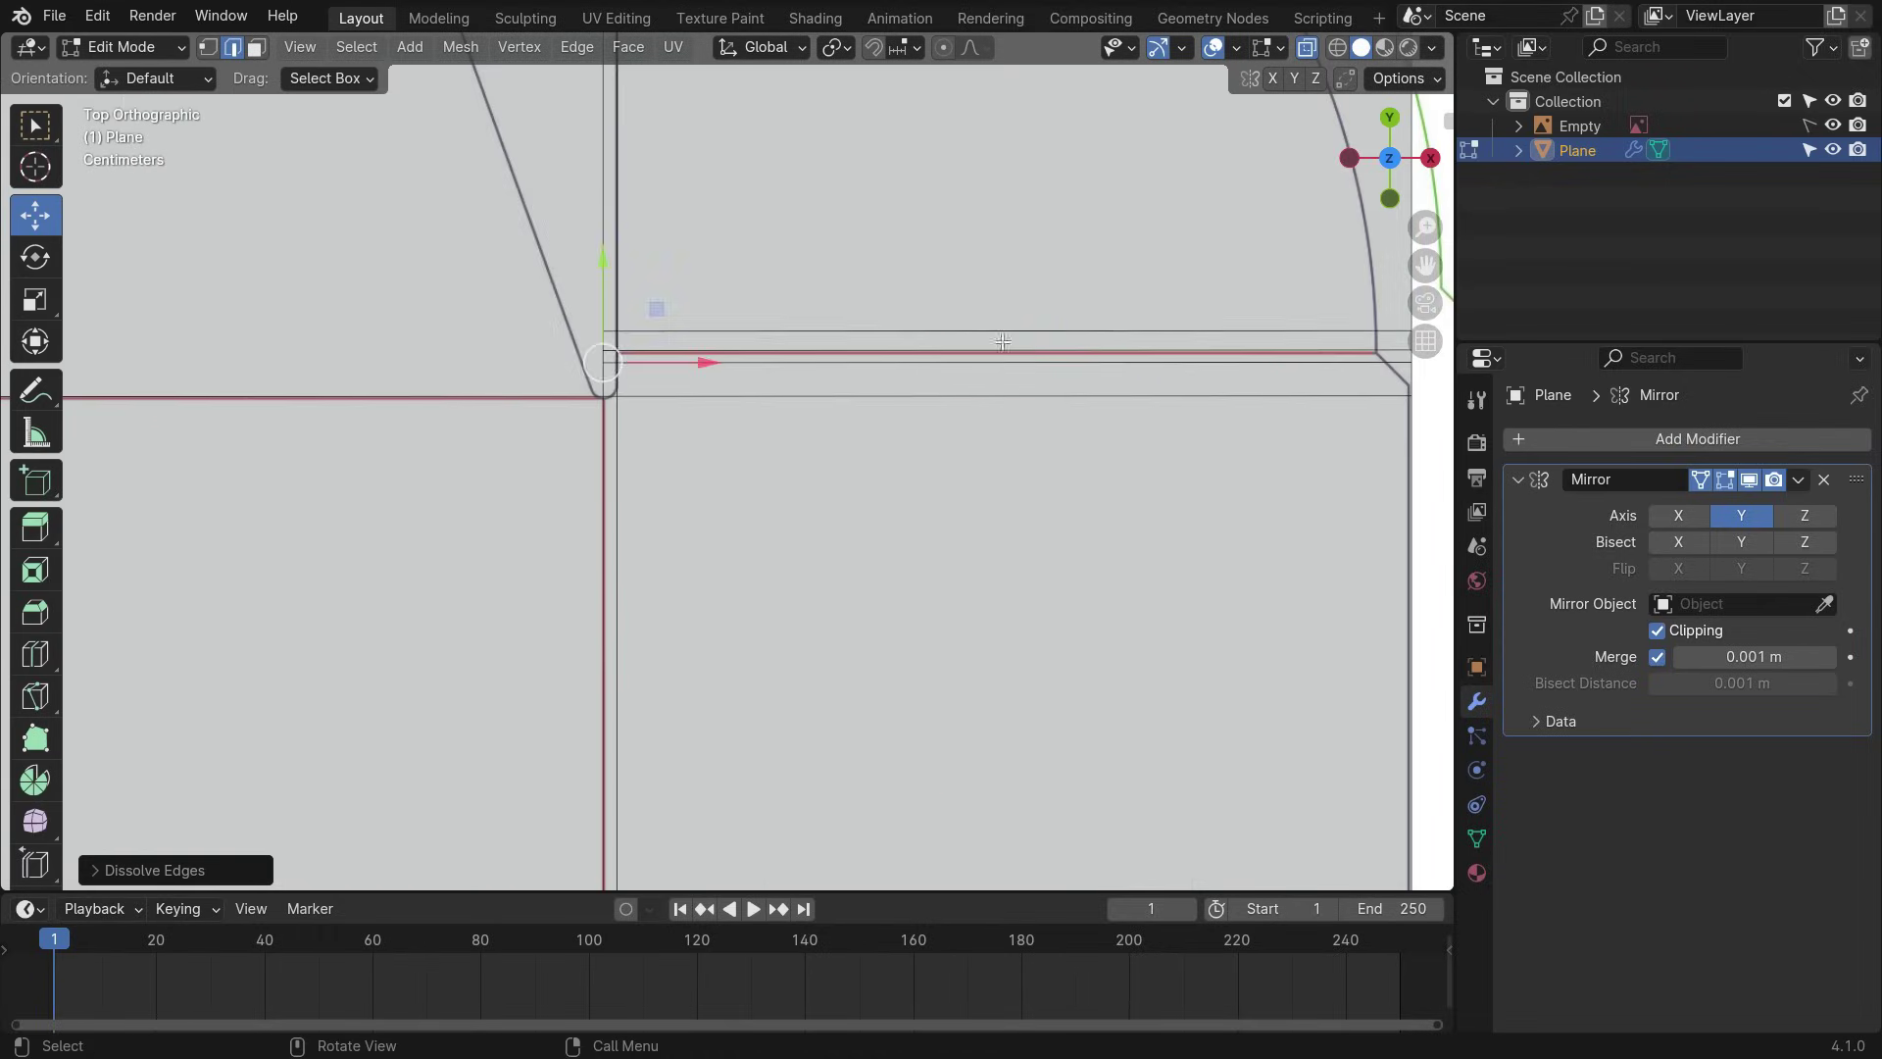
{"action": "key", "text": "Delete"}
{"action": "left_click", "coordinate": [1047, 402]}
{"action": "scroll", "coordinate": [1046, 405], "scroll_direction": "down", "scroll_amount": 2}
{"action": "left_click", "coordinate": [893, 382]}
{"action": "scroll", "coordinate": [710, 473], "scroll_direction": "down", "scroll_amount": 4}
{"action": "scroll", "coordinate": [705, 342], "scroll_direction": "up", "scroll_amount": 3}
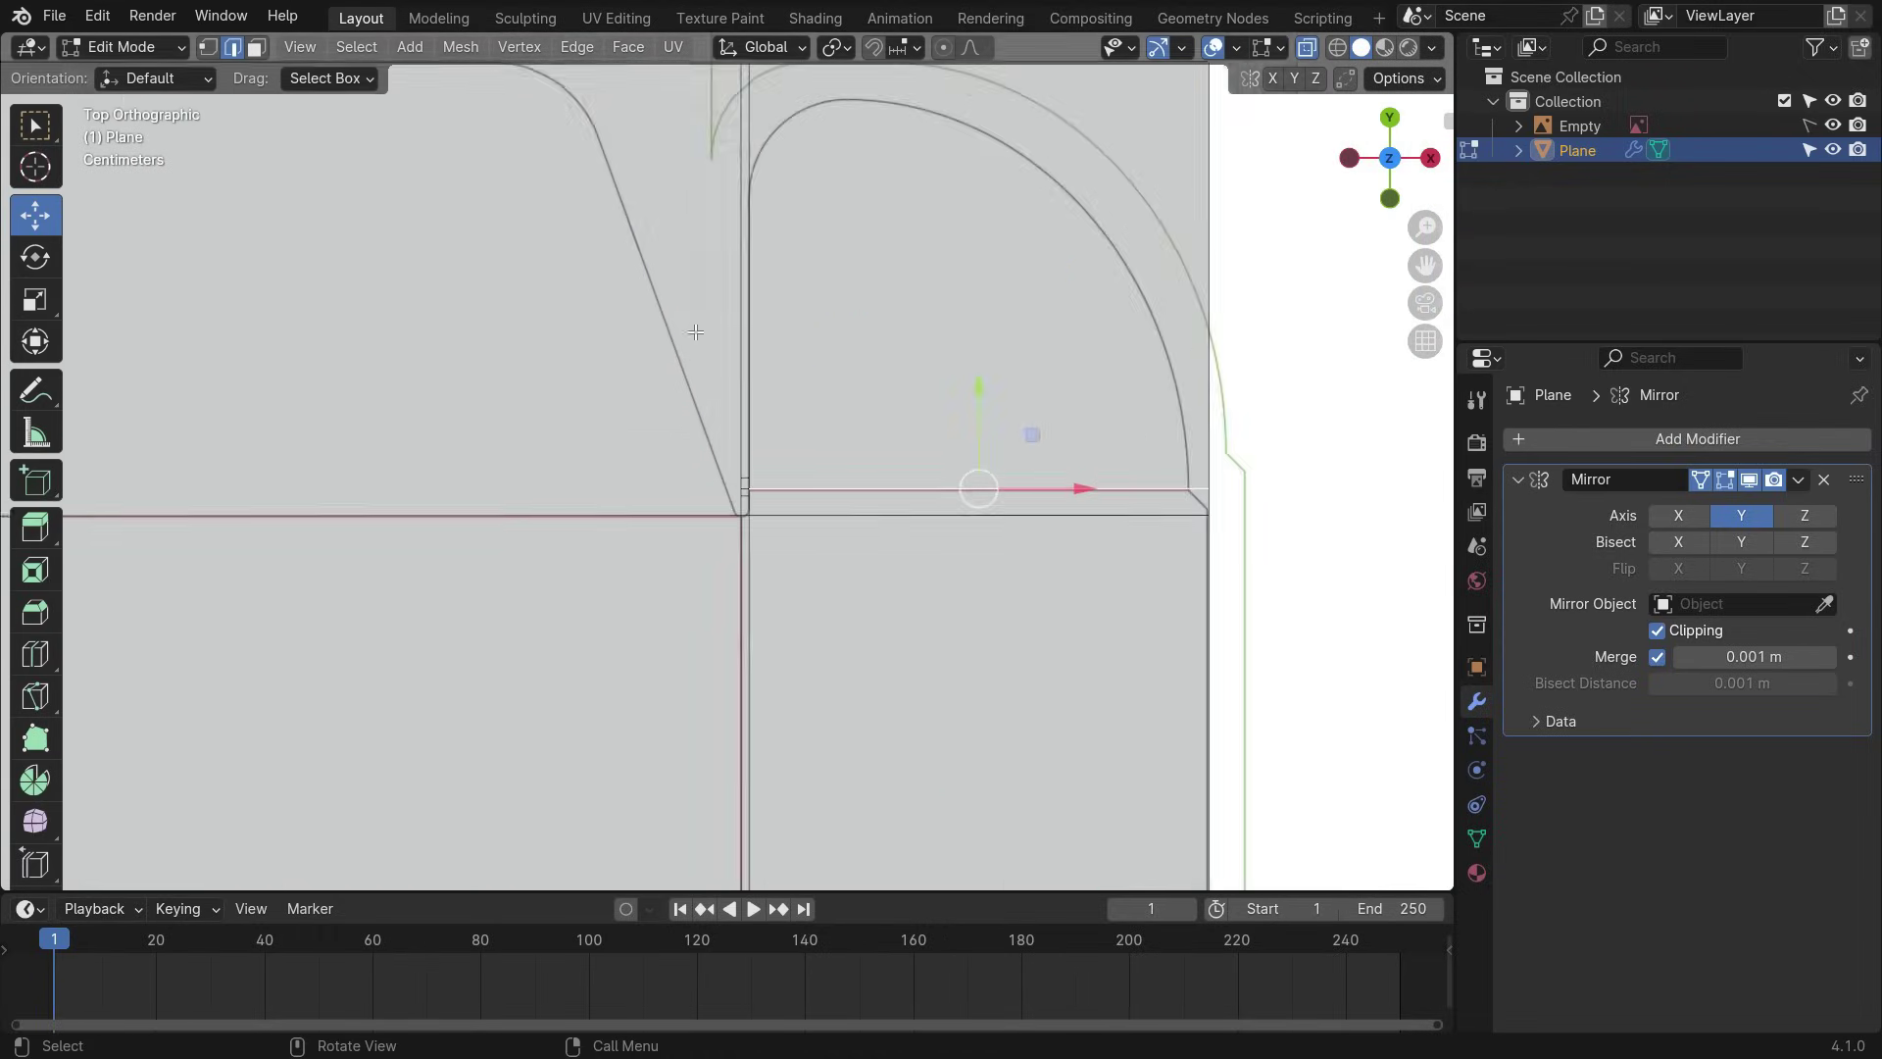
- Delete the thin strip of faces in the gap between the trapezoid flap and the rounded flap
{"action": "middle_click_drag", "start_coordinate": [708, 341], "coordinate": [768, 397], "text": "shift"}
{"action": "key", "text": "3"}
{"action": "scroll", "coordinate": [806, 592], "scroll_direction": "up", "scroll_amount": 5}
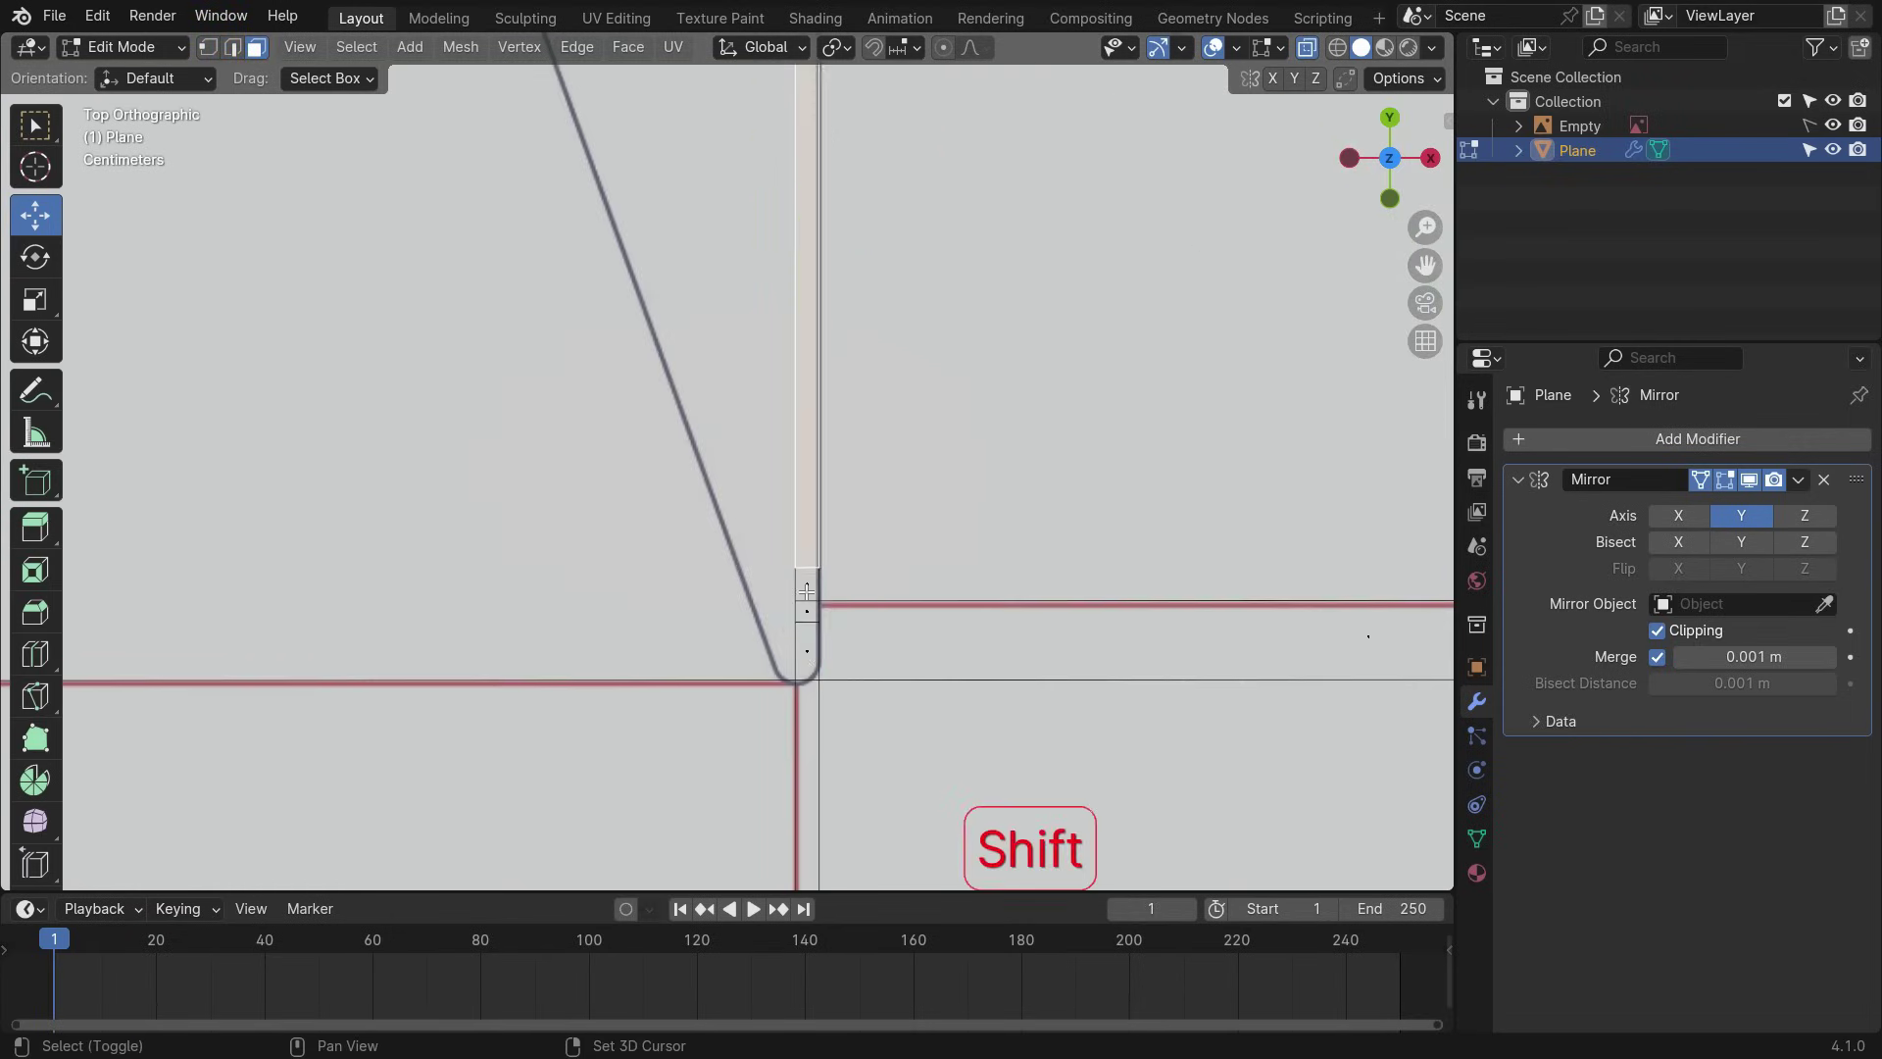
{"action": "key", "text": "Delete"}
{"action": "left_click", "coordinate": [974, 461]}
{"action": "scroll", "coordinate": [857, 481], "scroll_direction": "down", "scroll_amount": 3}
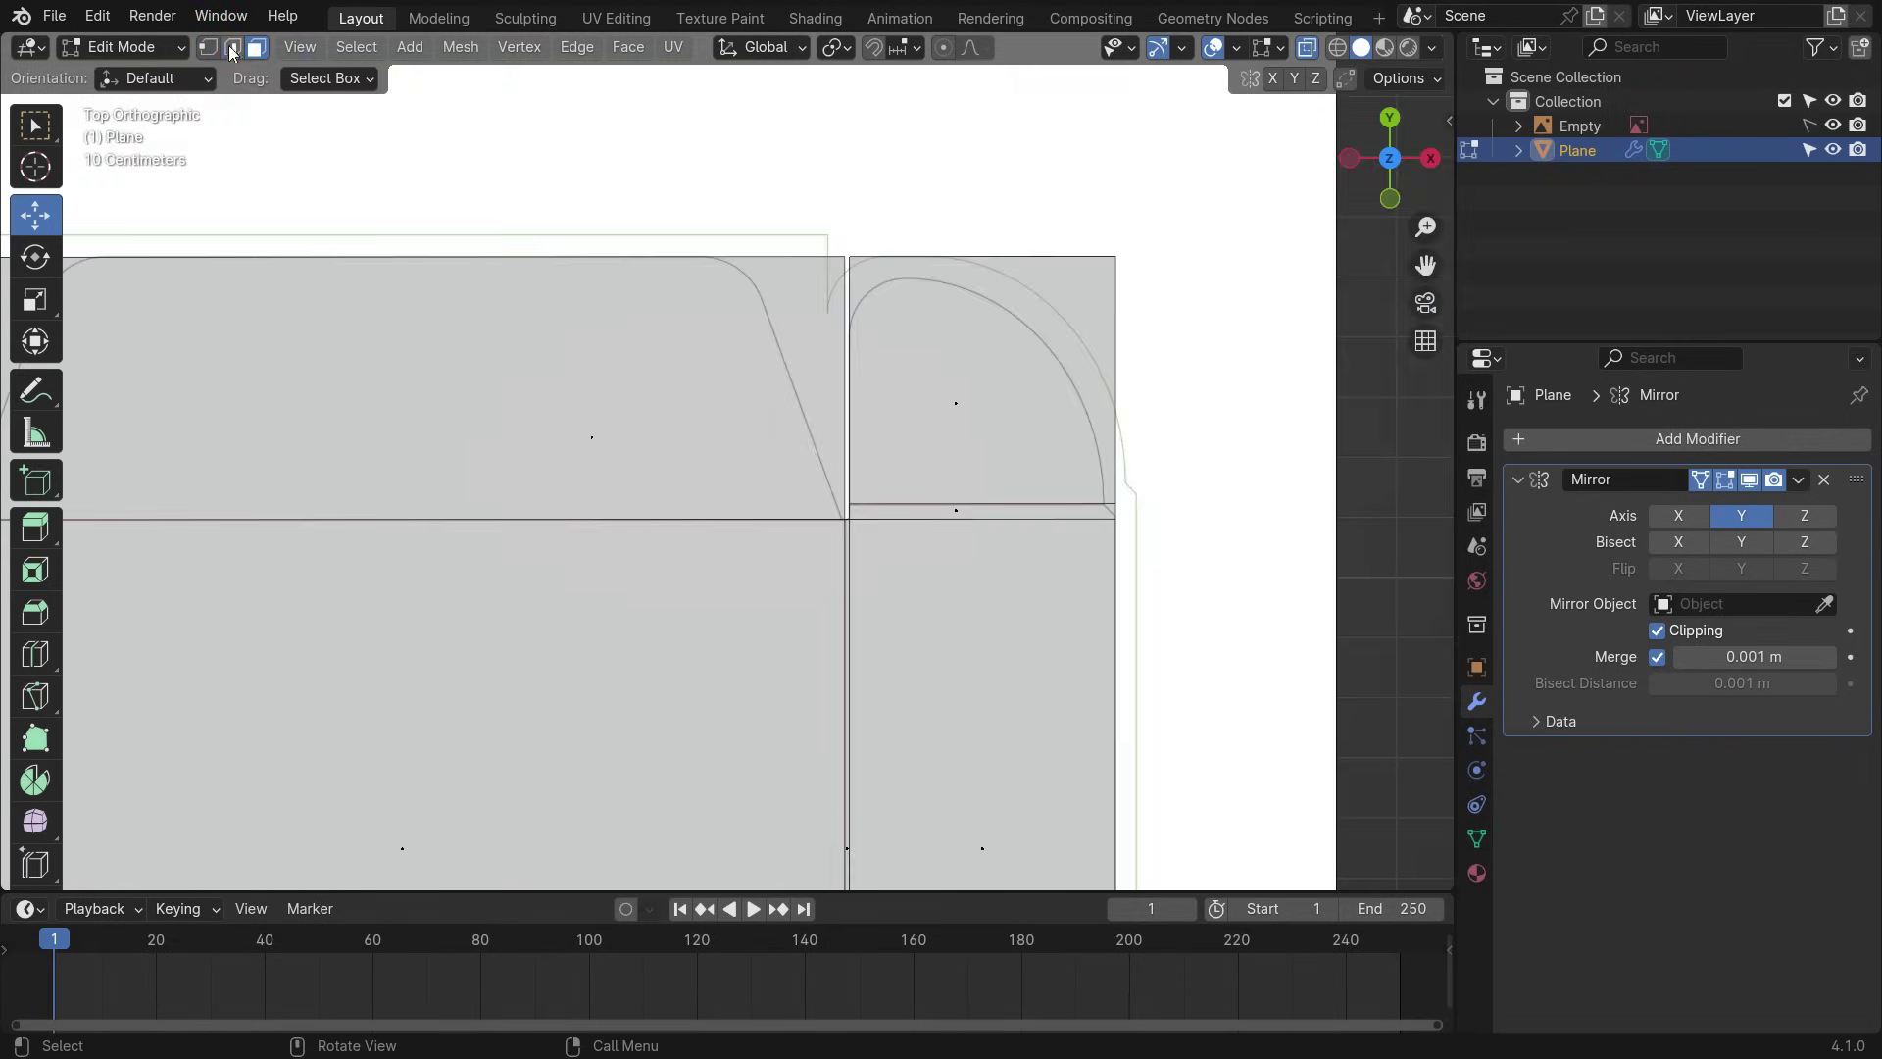
- Dissolve the leftover horizontal edge below the rounded flap's fold line
{"action": "scroll", "coordinate": [792, 600], "scroll_direction": "up", "scroll_amount": 10}
{"action": "left_click", "coordinate": [987, 429]}
{"action": "scroll", "coordinate": [863, 495], "scroll_direction": "down", "scroll_amount": 6}
{"action": "key", "text": "x"}
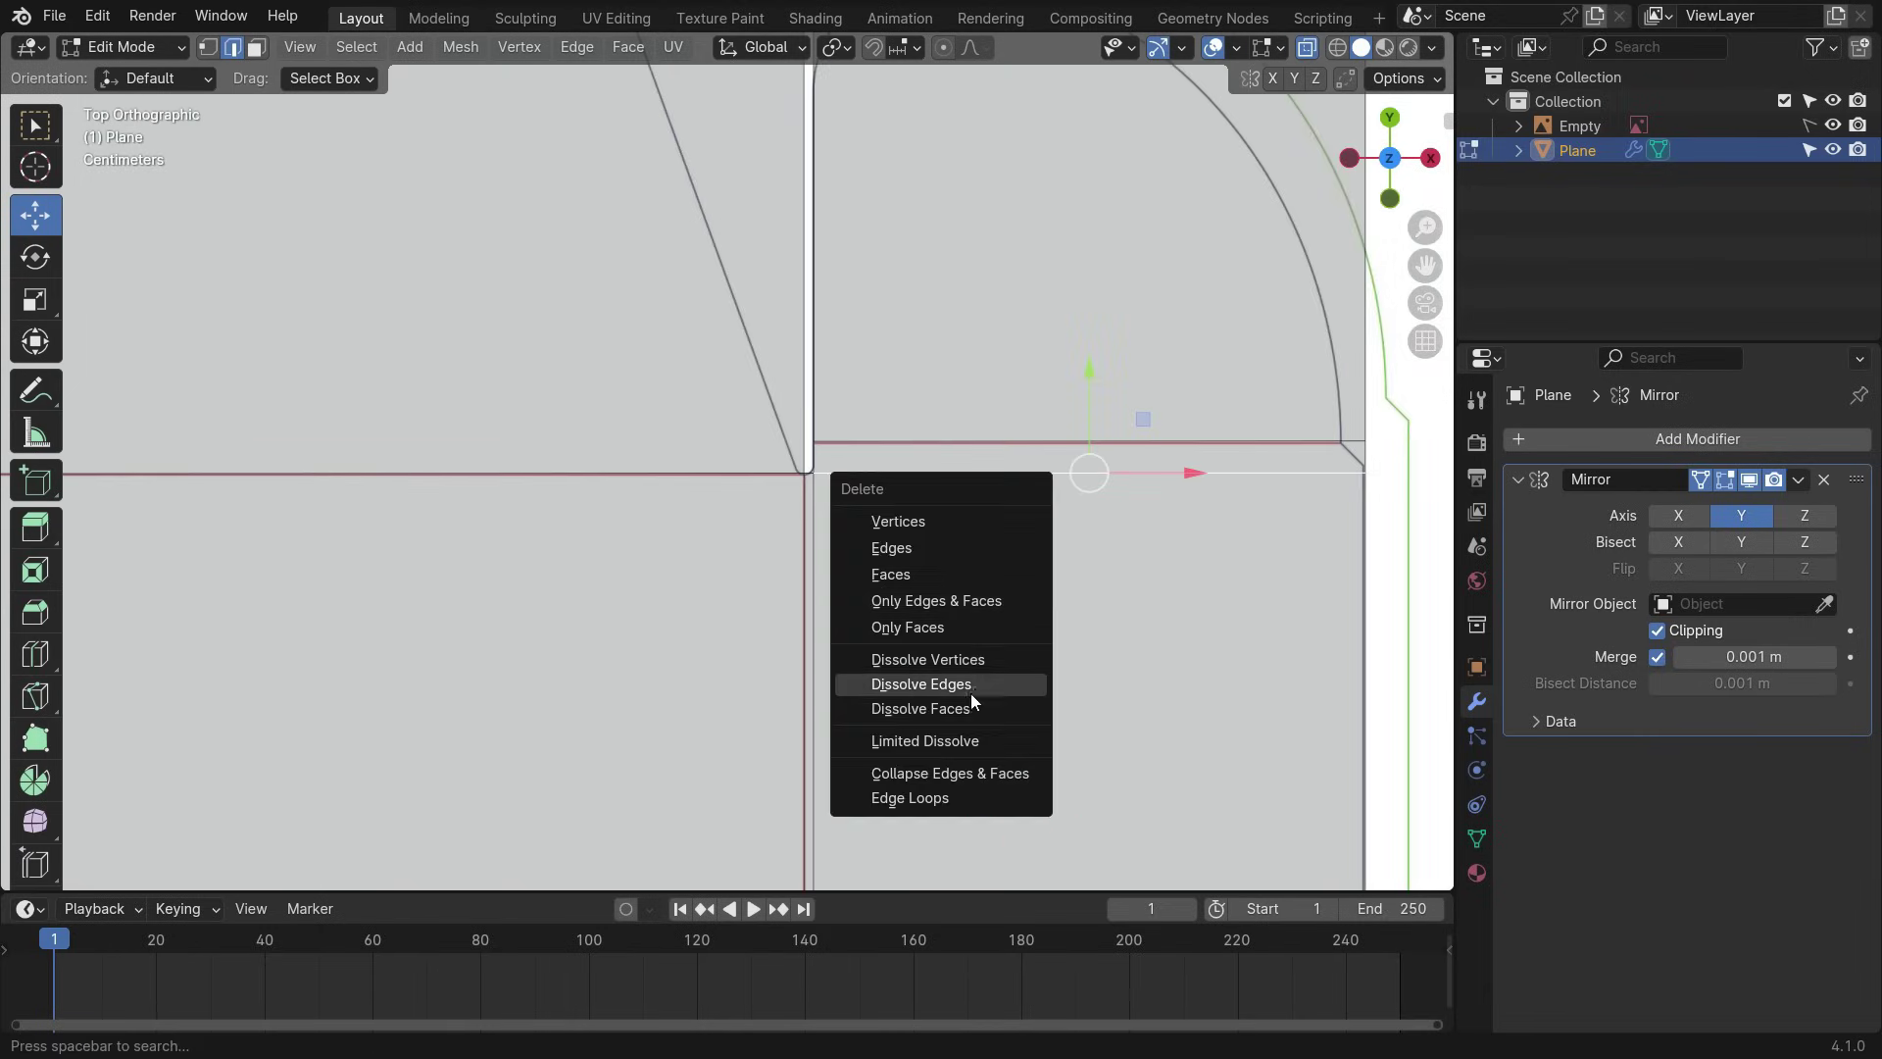
{"action": "left_click", "coordinate": [975, 692]}
- Inspect the cleaned-up fold lines around the trapezoid and rounded flaps and switch to vertex selection
{"action": "scroll", "coordinate": [1122, 461], "scroll_direction": "down", "scroll_amount": 5}
{"action": "middle_click_drag", "start_coordinate": [1147, 488], "coordinate": [1353, 354], "text": "shift"}
{"action": "scroll", "coordinate": [1206, 362], "scroll_direction": "up", "scroll_amount": 9}
{"action": "scroll", "coordinate": [1203, 340], "scroll_direction": "down", "scroll_amount": 10}
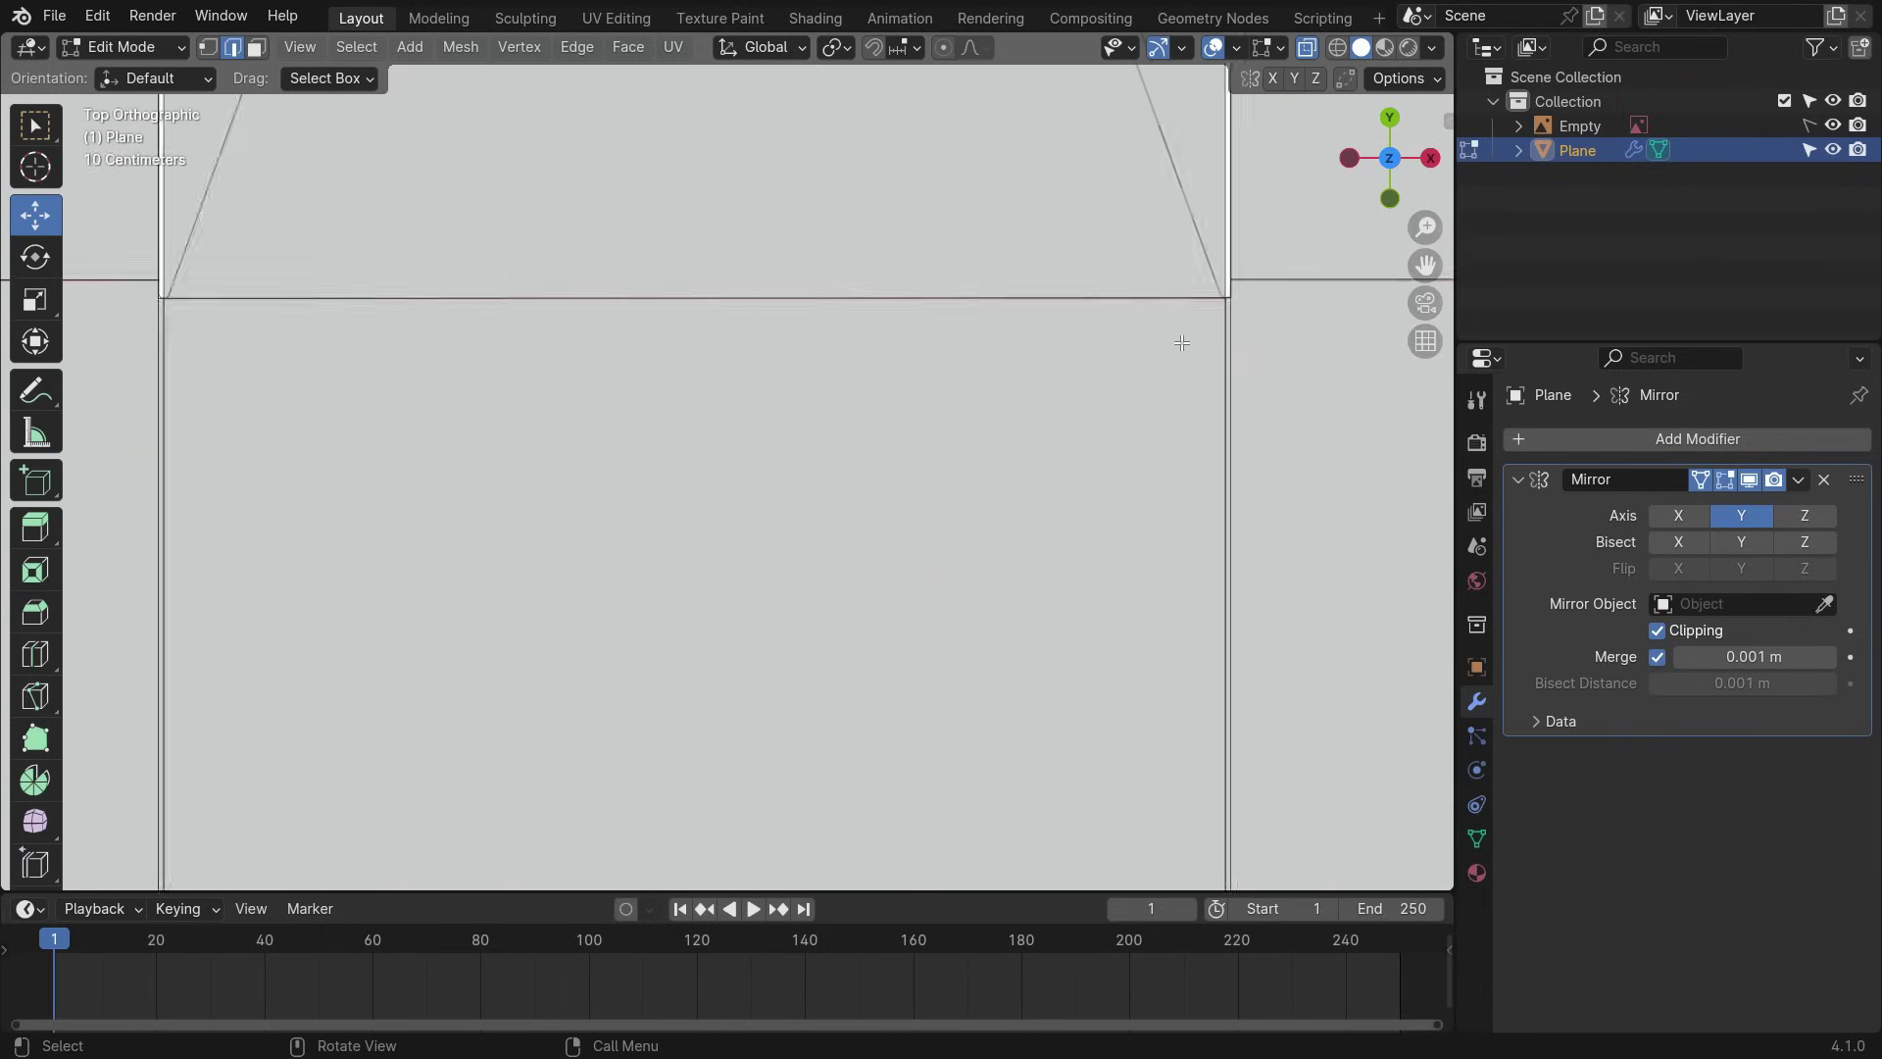
{"action": "scroll", "coordinate": [590, 357], "scroll_direction": "up", "scroll_amount": 6}
{"action": "scroll", "coordinate": [667, 387], "scroll_direction": "down", "scroll_amount": 8}
{"action": "left_click", "coordinate": [207, 47]}
{"action": "scroll", "coordinate": [796, 316], "scroll_direction": "down", "scroll_amount": 4}
{"action": "scroll", "coordinate": [613, 340], "scroll_direction": "up", "scroll_amount": 4}
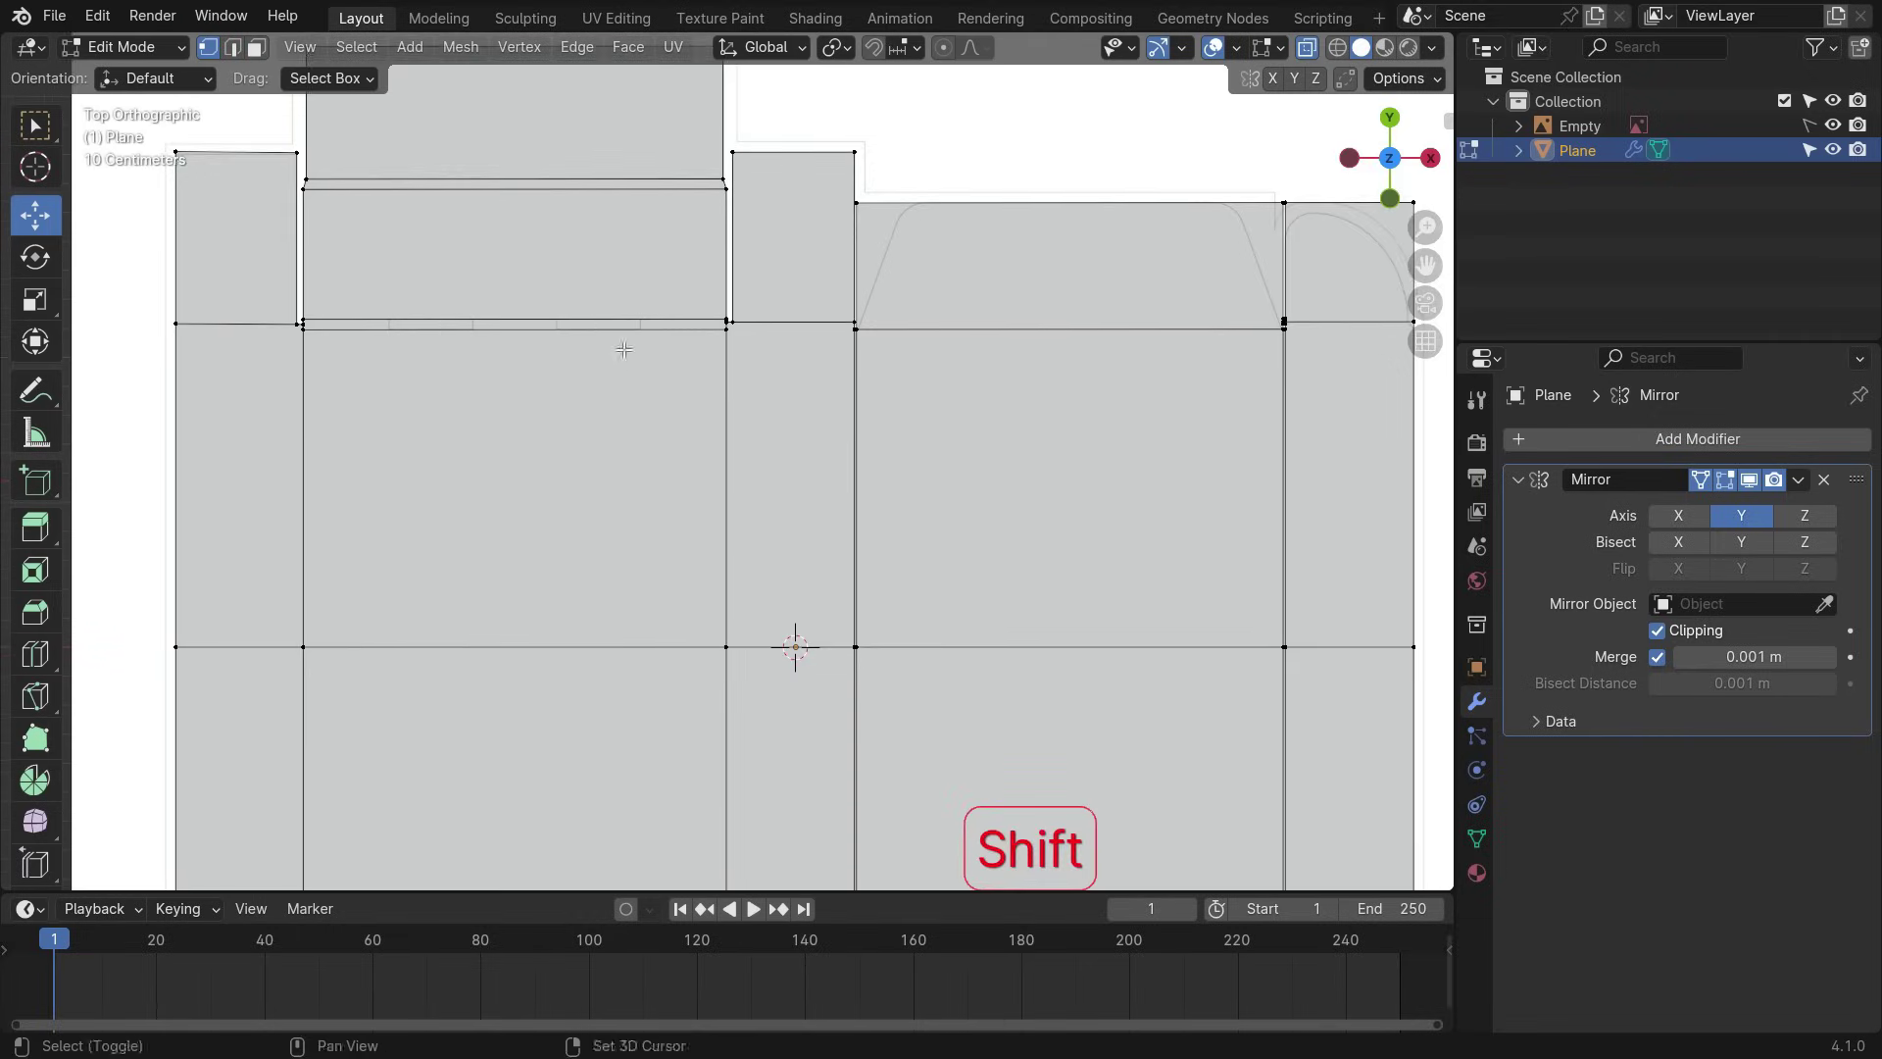
- Lower the upper edge of the leftmost side flap onto the dieline
{"action": "middle_click_drag", "start_coordinate": [624, 349], "coordinate": [722, 572], "text": "shift"}
{"action": "scroll", "coordinate": [447, 265], "scroll_direction": "up", "scroll_amount": 4}
{"action": "left_click_drag", "start_coordinate": [152, 411], "coordinate": [492, 508]}
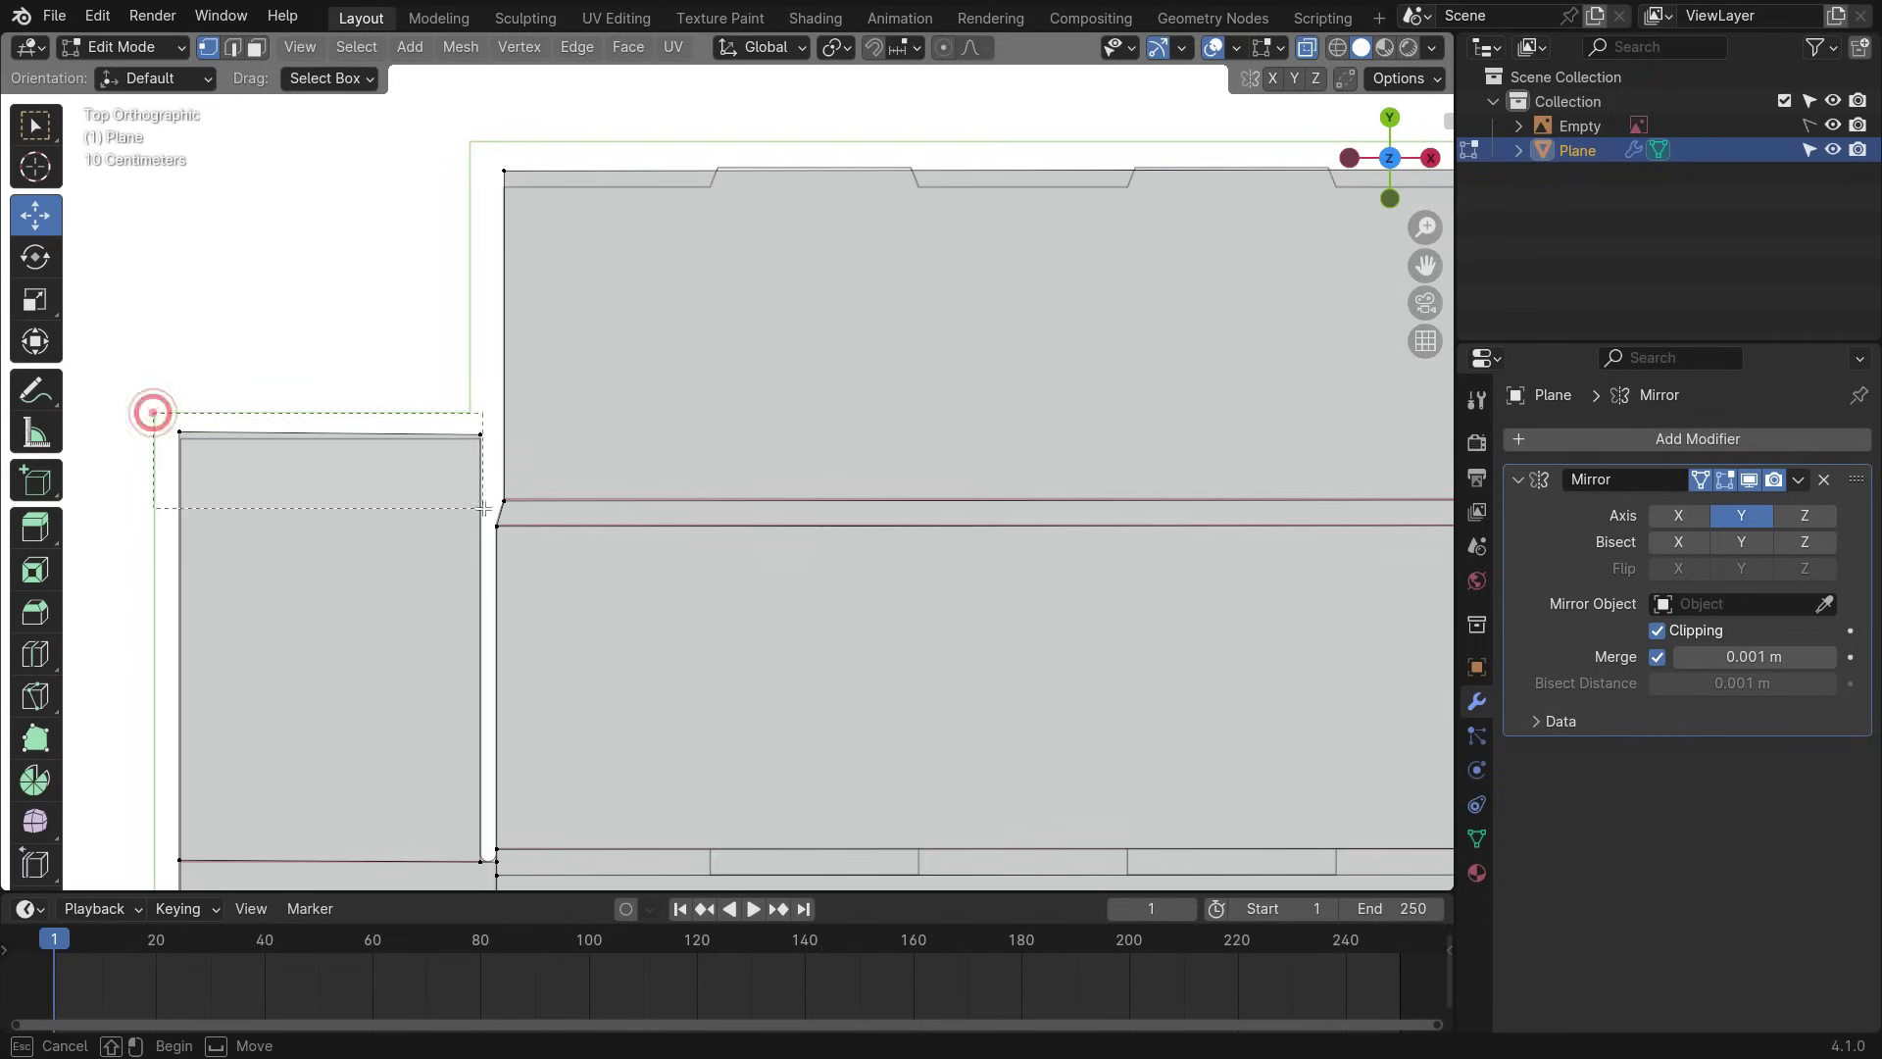
{"action": "left_click_drag", "start_coordinate": [331, 334], "coordinate": [330, 342]}
{"action": "scroll", "coordinate": [457, 390], "scroll_direction": "down", "scroll_amount": 1}
{"action": "left_click", "coordinate": [710, 399]}
{"action": "middle_click_drag", "start_coordinate": [710, 399], "coordinate": [693, 513], "text": "shift"}
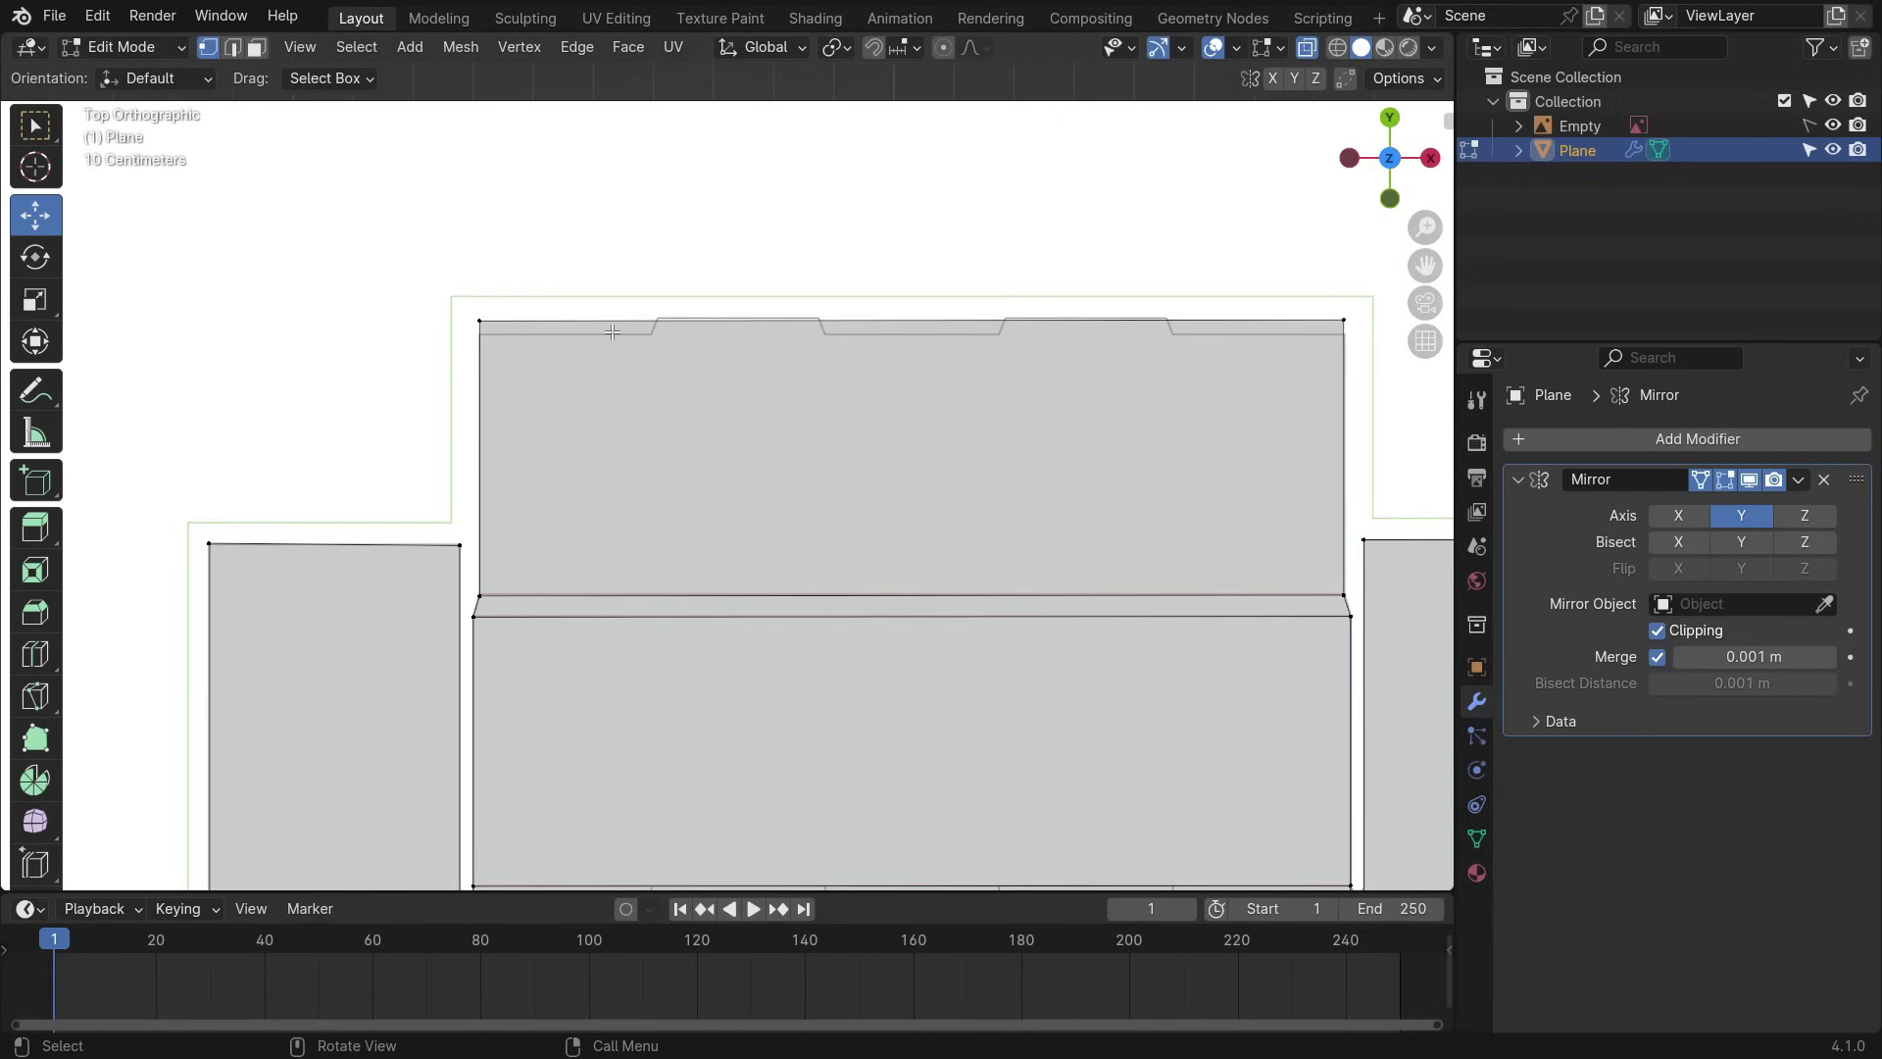
{"action": "key", "text": "k"}
{"action": "scroll", "coordinate": [623, 294], "scroll_direction": "up", "scroll_amount": 6}
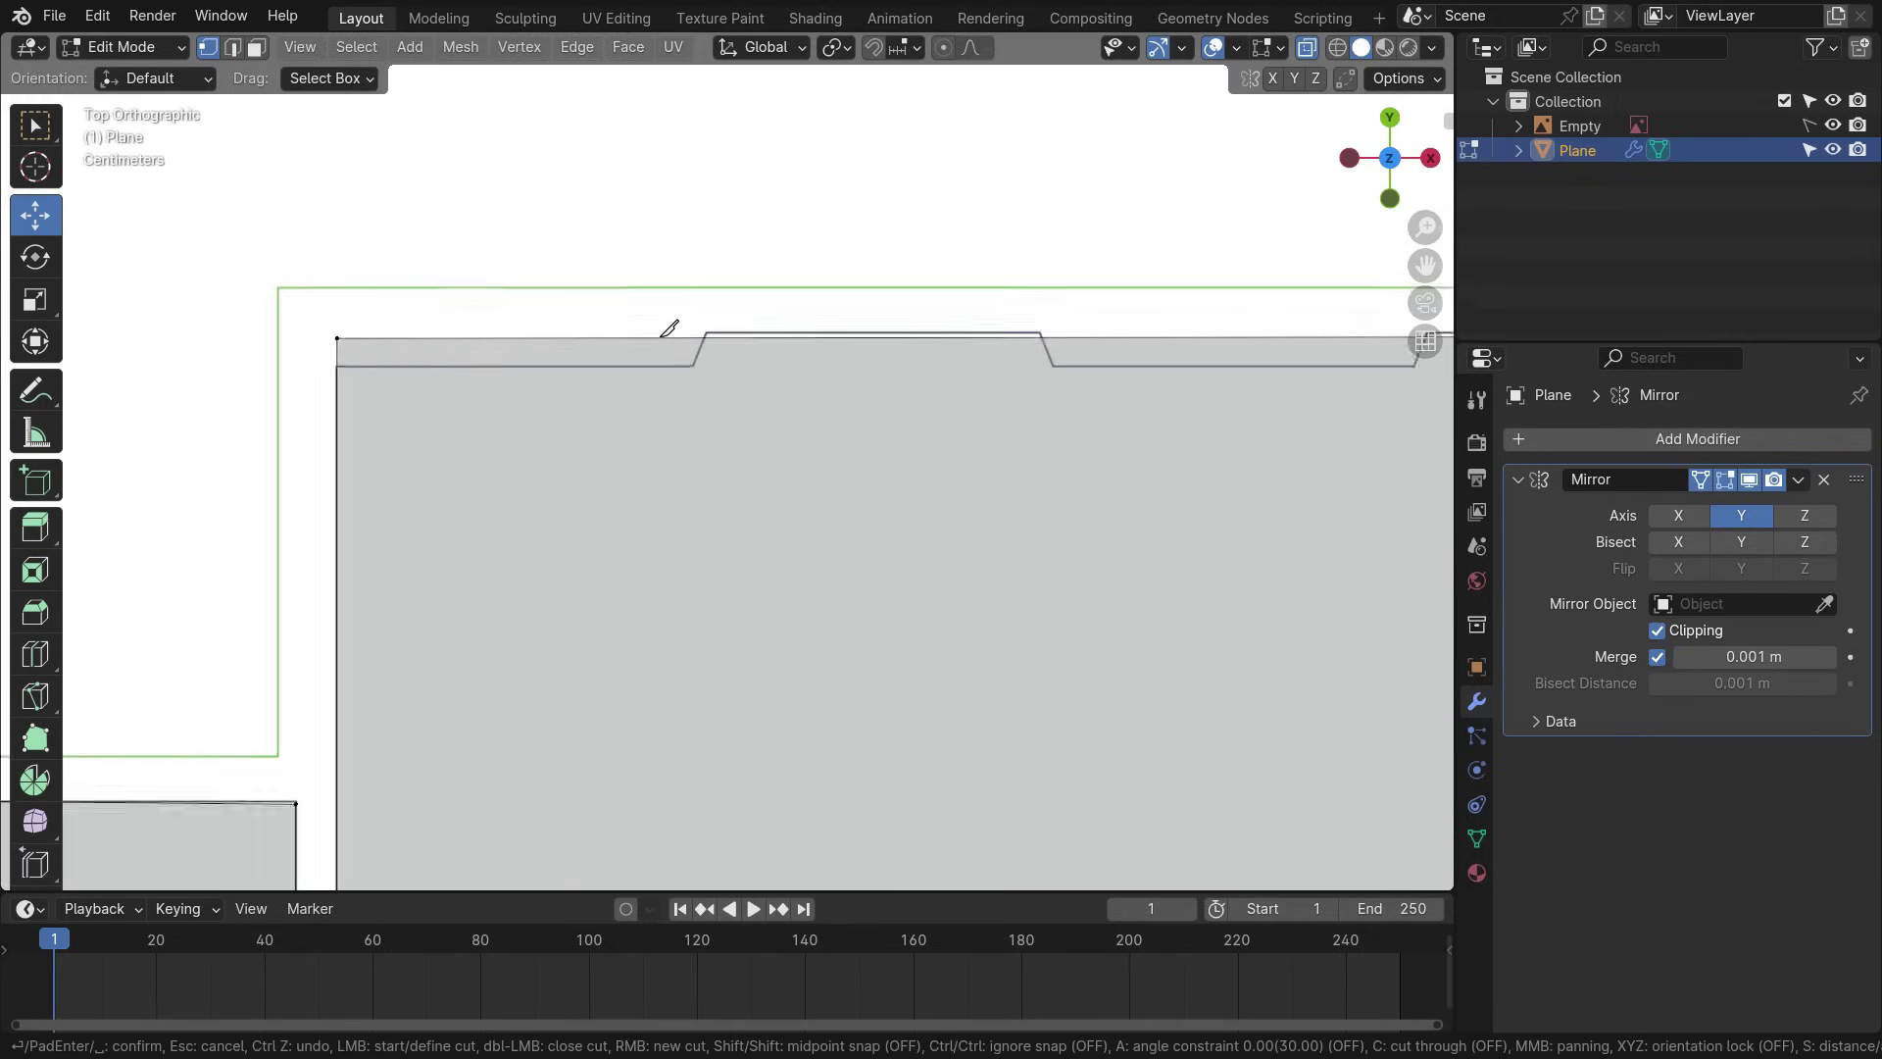
{"action": "key", "text": "Escape"}
- Raise the upper edge of the tabbed top panel to the dieline's tab tops
{"action": "scroll", "coordinate": [647, 378], "scroll_direction": "down", "scroll_amount": 8}
{"action": "left_click_drag", "start_coordinate": [500, 348], "coordinate": [1142, 412]}
{"action": "scroll", "coordinate": [820, 352], "scroll_direction": "up", "scroll_amount": 4}
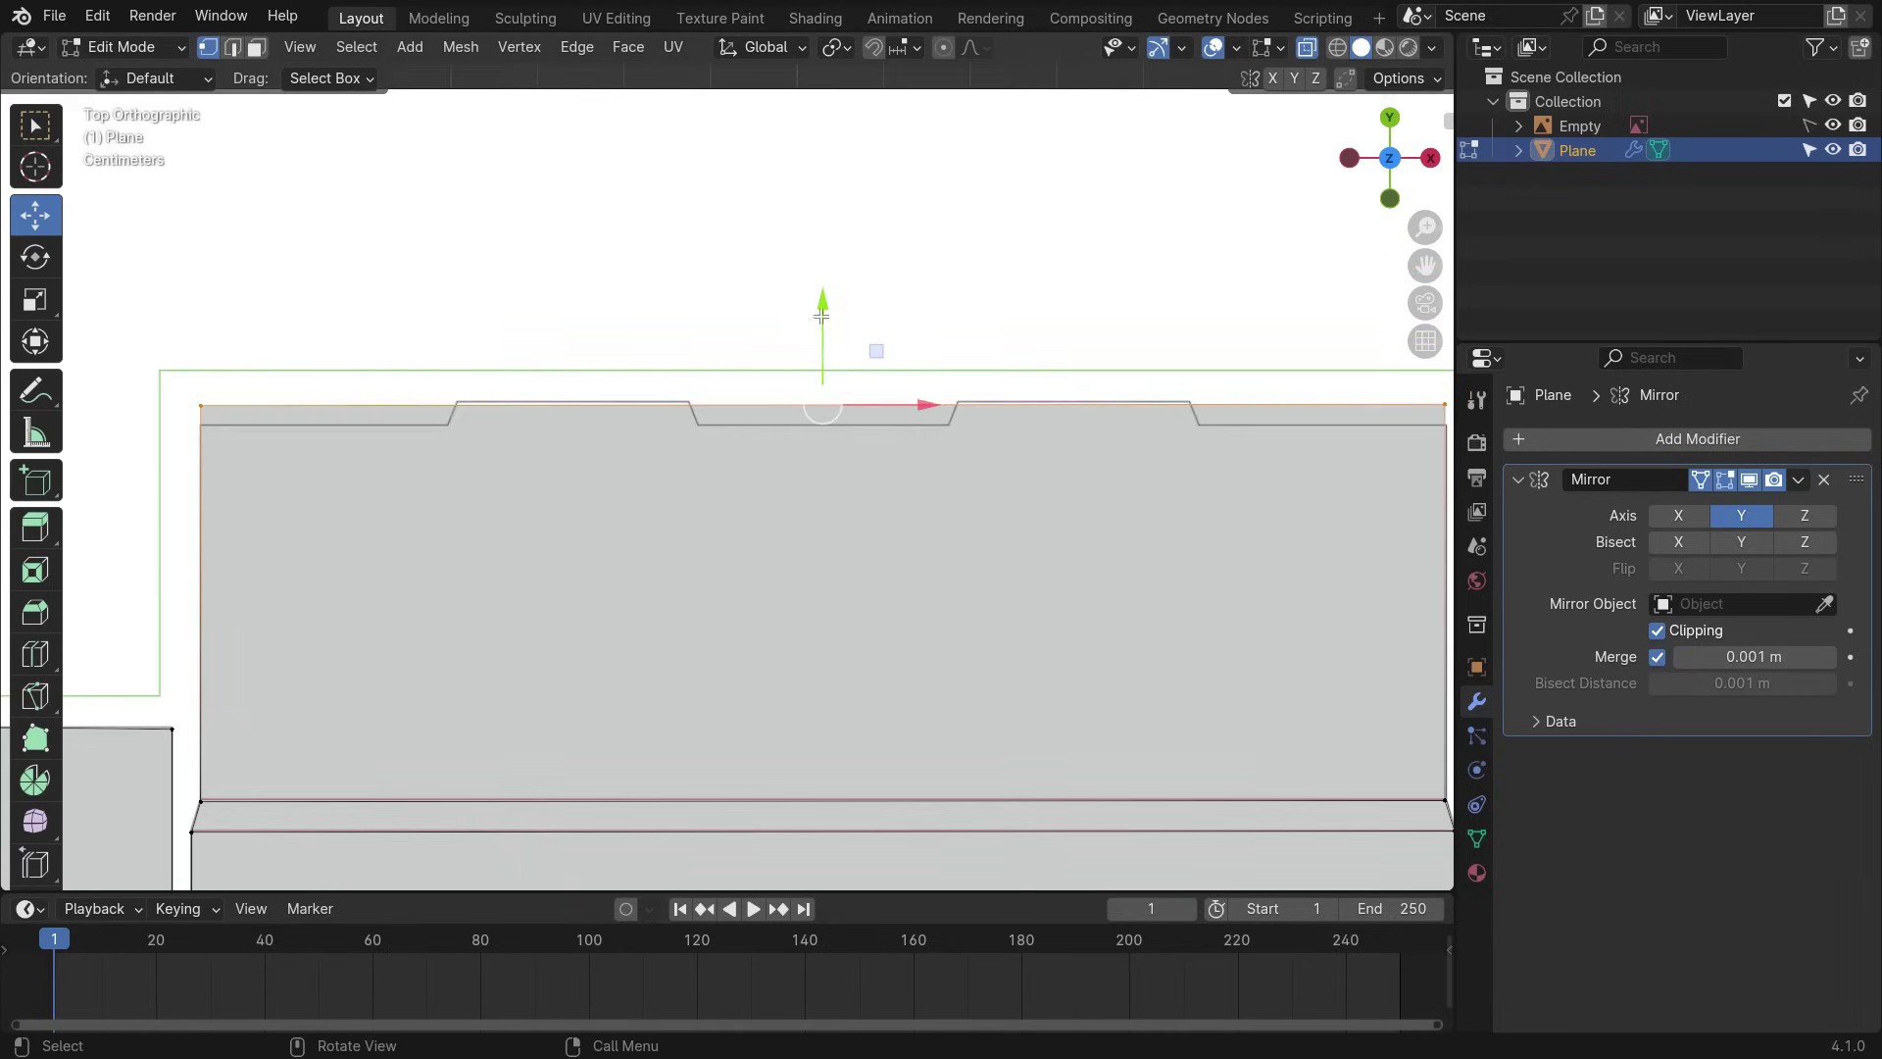
{"action": "left_click_drag", "start_coordinate": [822, 358], "coordinate": [822, 353]}
{"action": "scroll", "coordinate": [821, 353], "scroll_direction": "up", "scroll_amount": 3}
- Knife-cut the left recess and the middle recess along the dieline on the top panel's tabbed edge
{"action": "key", "text": "k"}
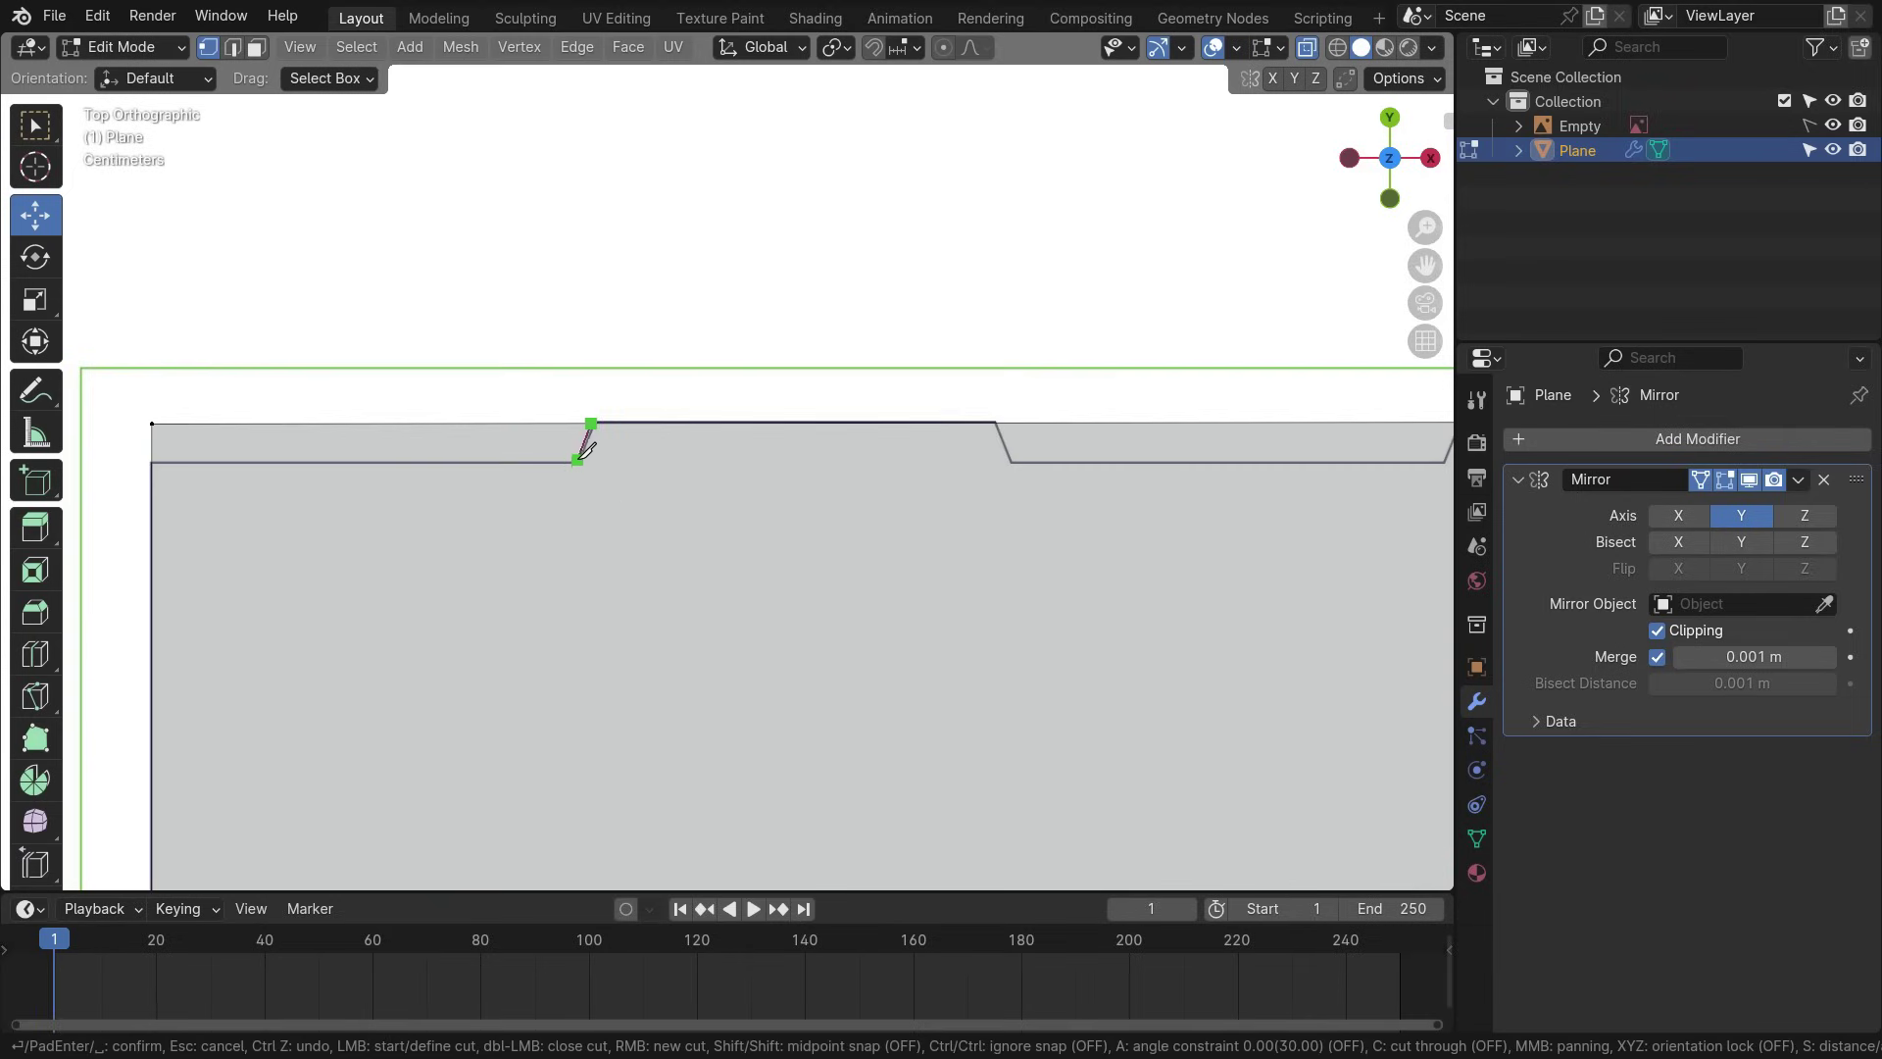
{"action": "scroll", "coordinate": [392, 432], "scroll_direction": "down", "scroll_amount": 1}
{"action": "scroll", "coordinate": [922, 419], "scroll_direction": "up", "scroll_amount": 4}
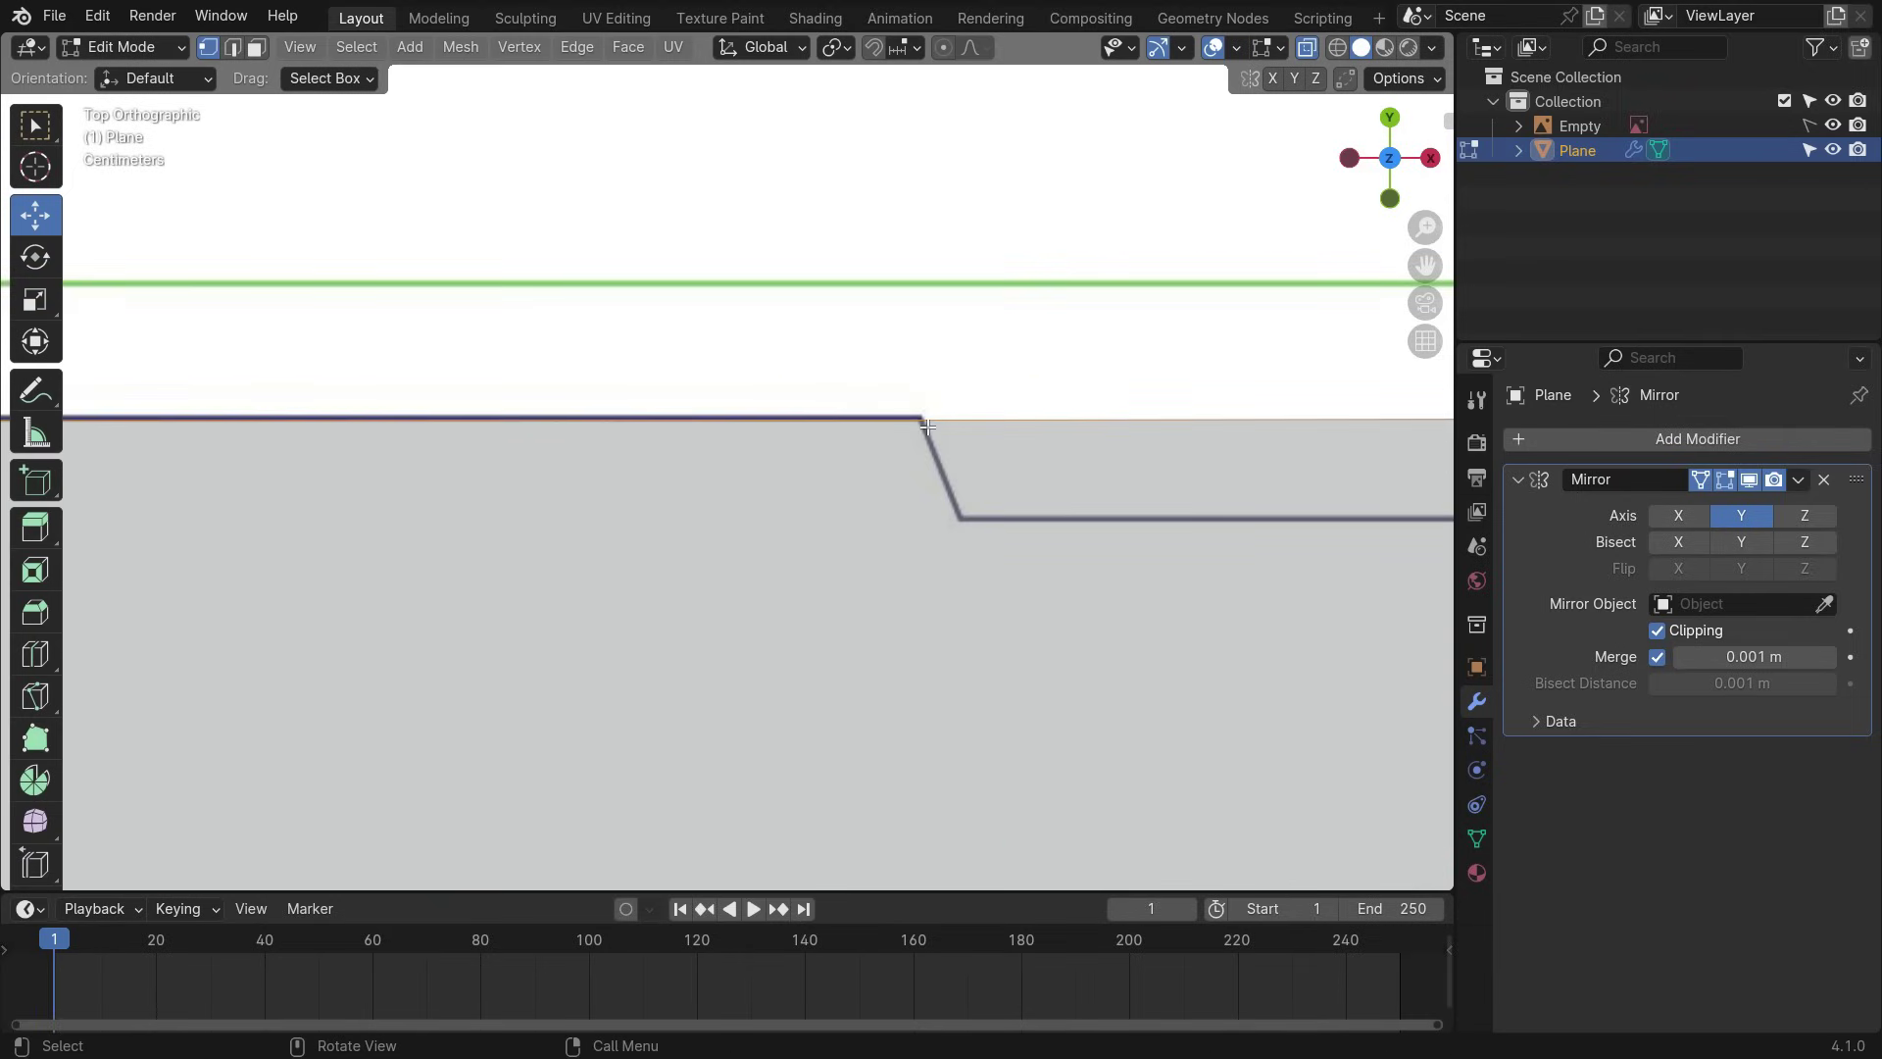
{"action": "scroll", "coordinate": [965, 518], "scroll_direction": "down", "scroll_amount": 3}
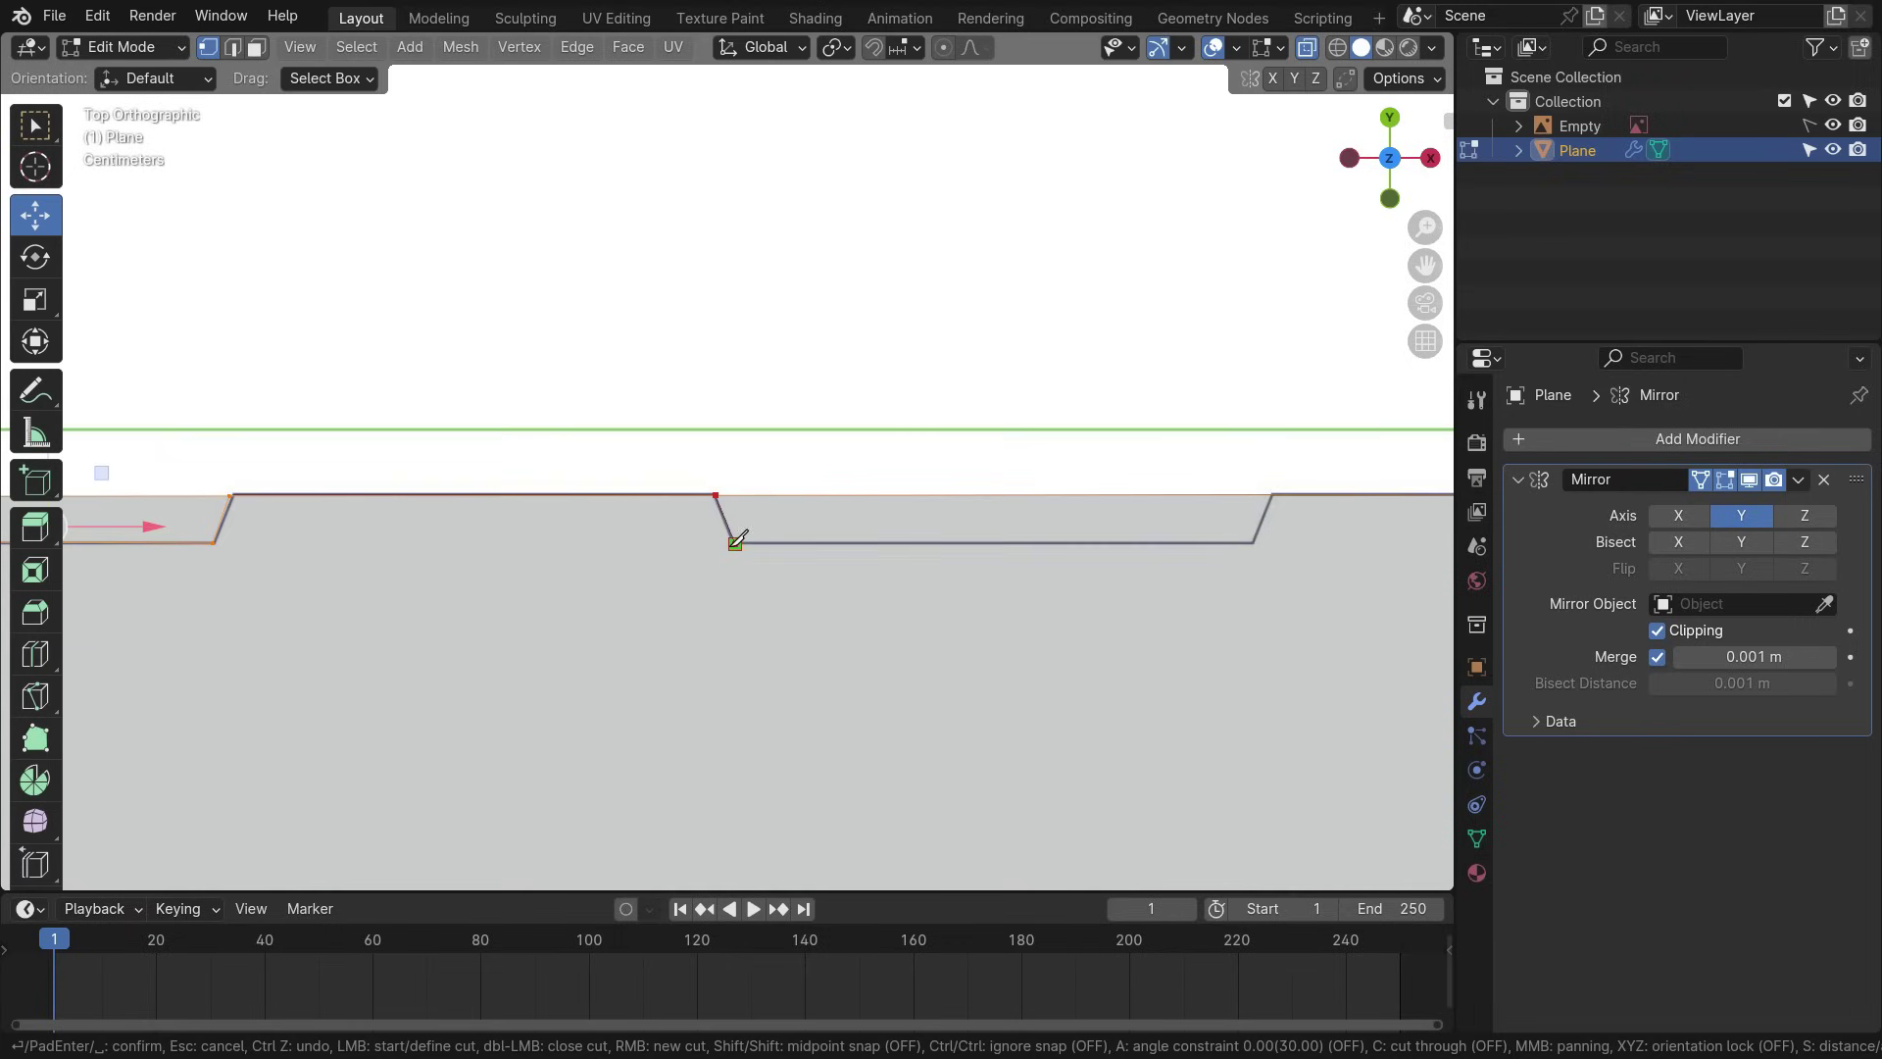
{"action": "scroll", "coordinate": [1293, 523], "scroll_direction": "up", "scroll_amount": 3}
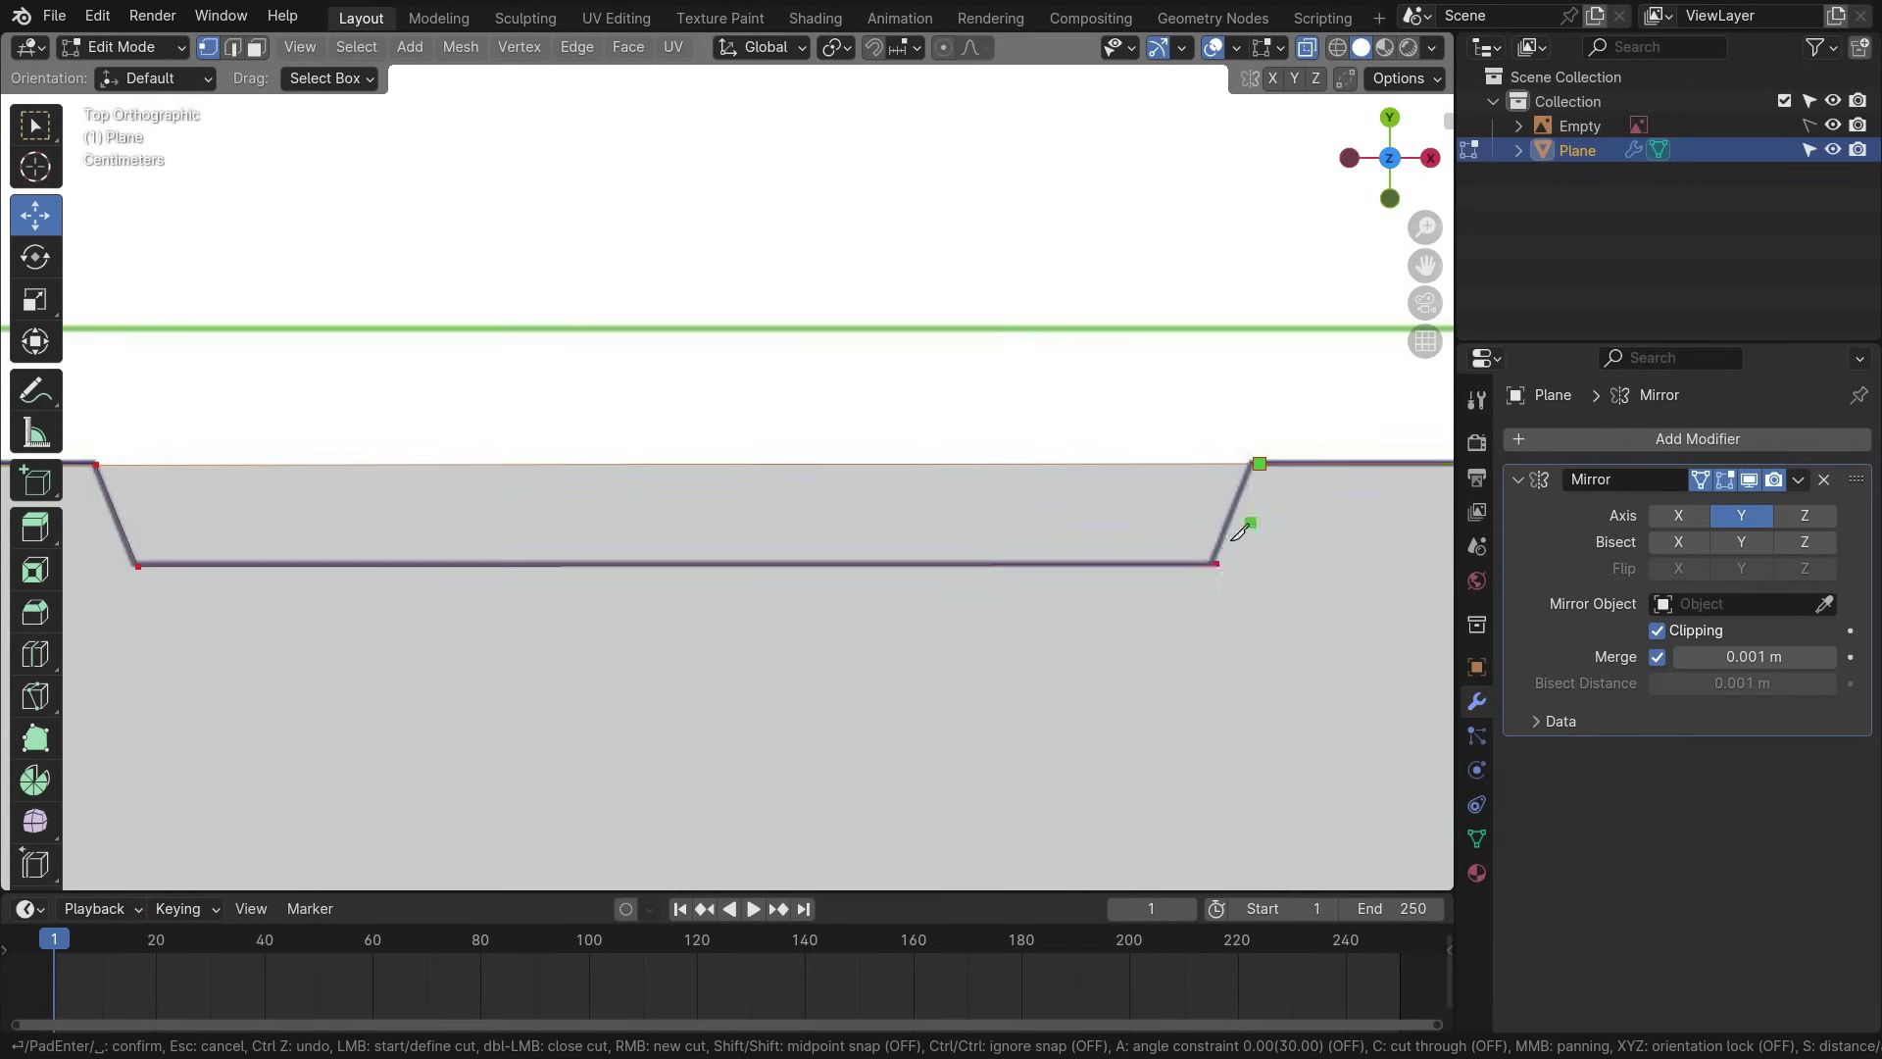
{"action": "left_click", "coordinate": [1255, 463]}
{"action": "key", "text": "Return"}
- Knife-cut the right-hand recess along the dieline on the top panel's tabbed edge
{"action": "scroll", "coordinate": [913, 571], "scroll_direction": "down", "scroll_amount": 5}
{"action": "middle_click_drag", "start_coordinate": [1071, 538], "coordinate": [407, 484], "text": "shift"}
{"action": "scroll", "coordinate": [902, 501], "scroll_direction": "up", "scroll_amount": 2}
{"action": "key", "text": "k"}
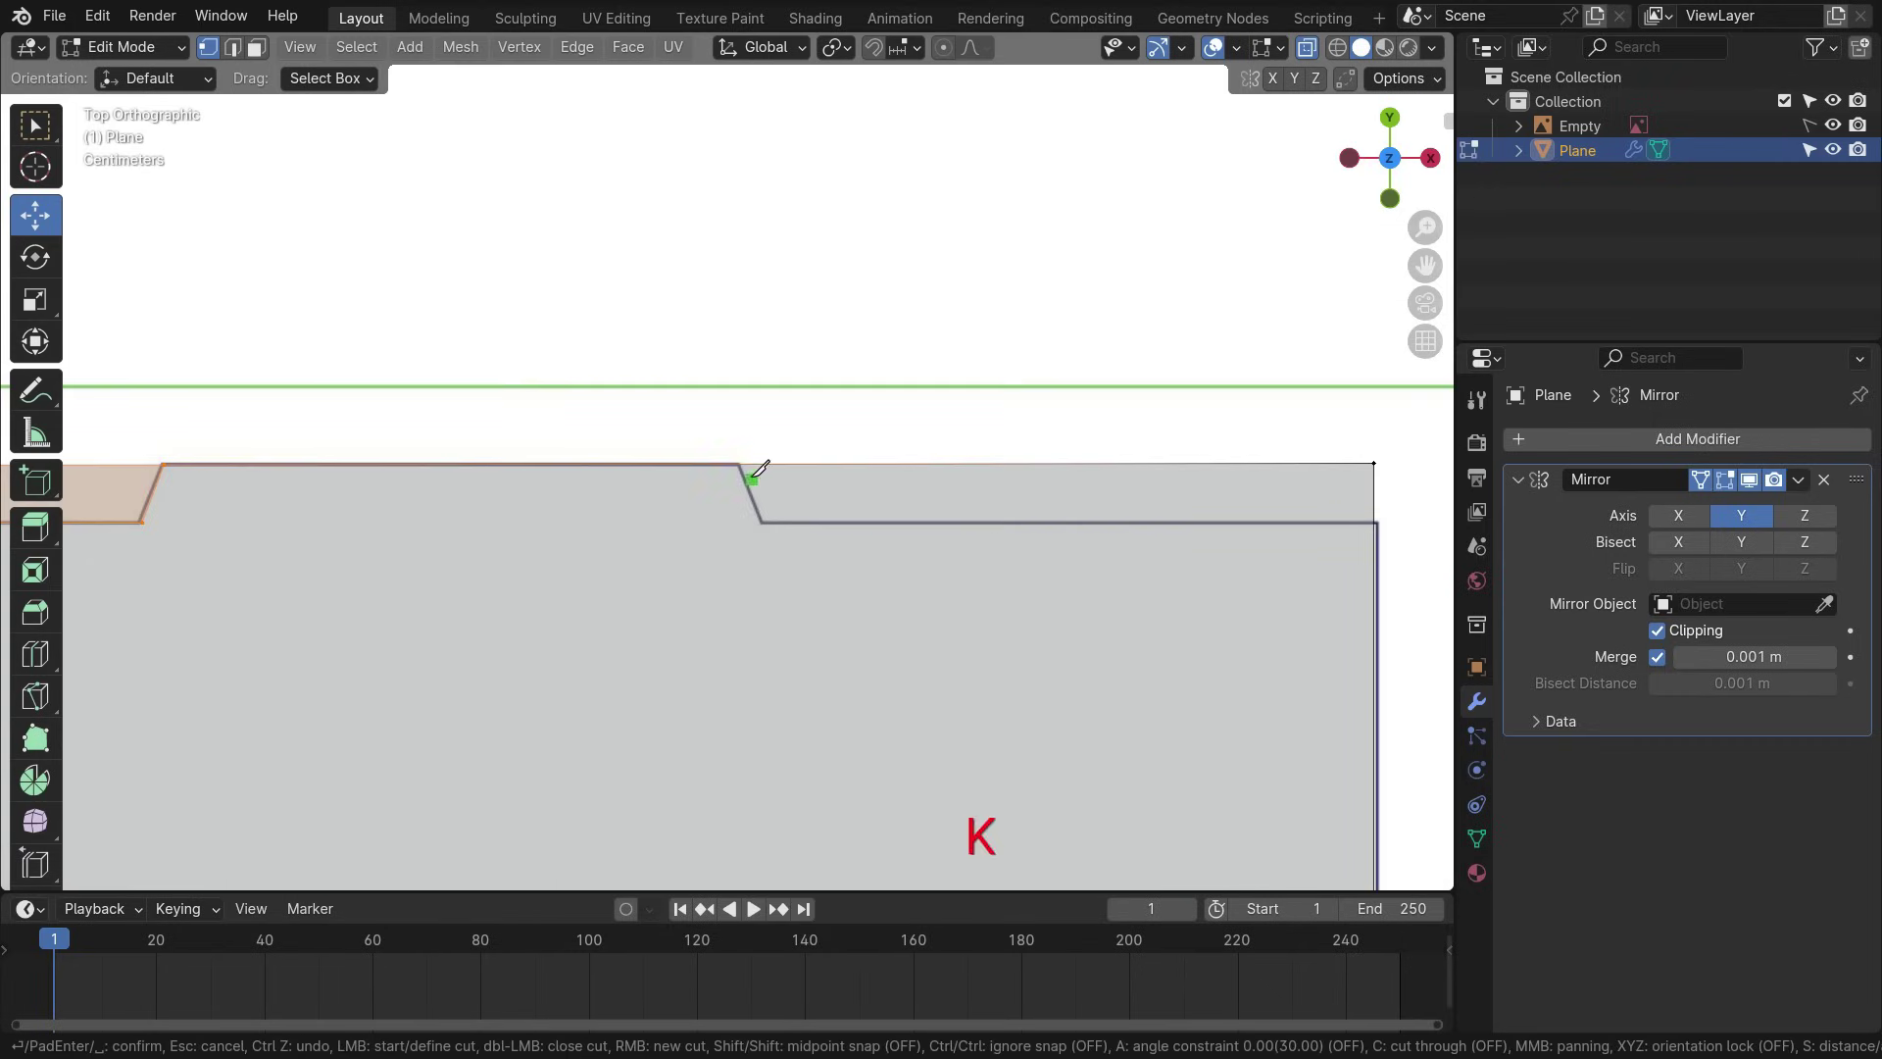
{"action": "key", "text": "Return"}
{"action": "scroll", "coordinate": [1140, 541], "scroll_direction": "down", "scroll_amount": 12}
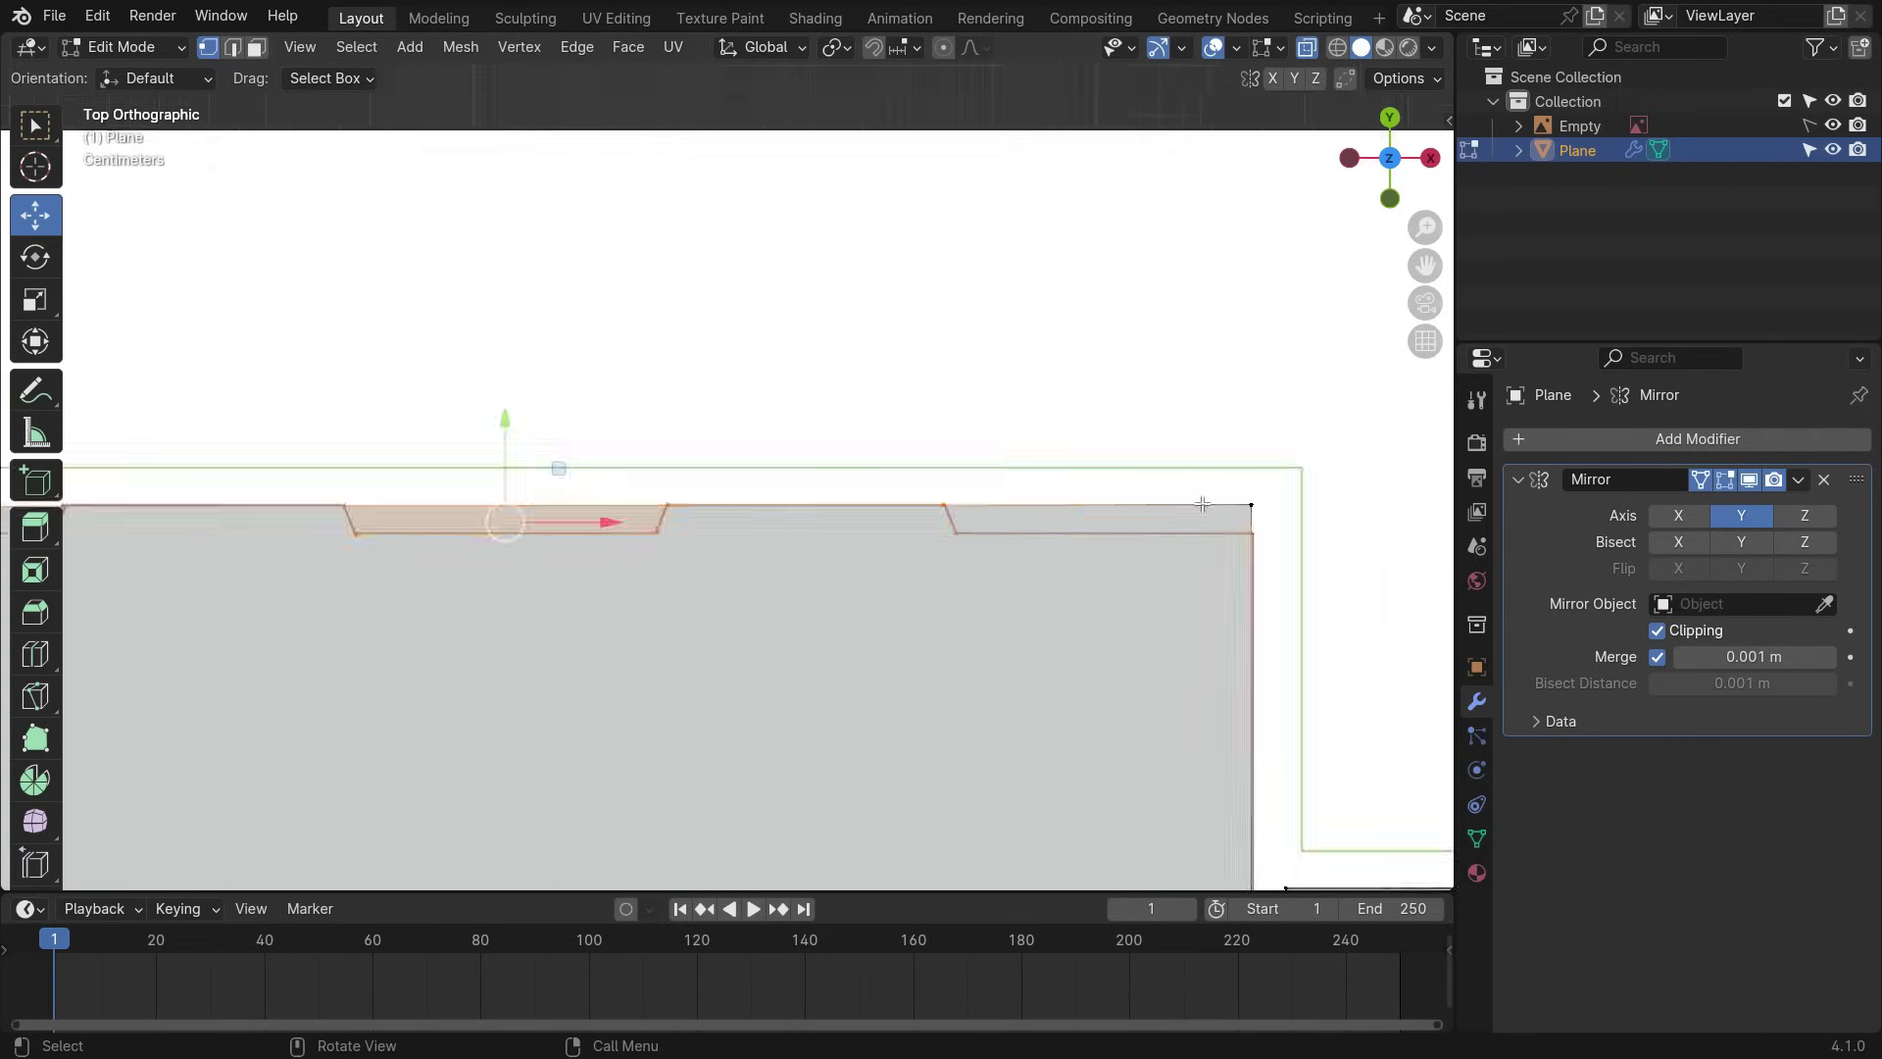
- Delete the three waste faces in the recesses beside and between the top panel's tabs
{"action": "middle_click_drag", "start_coordinate": [1020, 519], "coordinate": [912, 526], "text": "shift"}
{"action": "scroll", "coordinate": [916, 514], "scroll_direction": "up", "scroll_amount": 3}
{"action": "left_click", "coordinate": [255, 47]}
{"action": "scroll", "coordinate": [563, 382], "scroll_direction": "up", "scroll_amount": 2}
{"action": "left_click", "coordinate": [529, 405]}
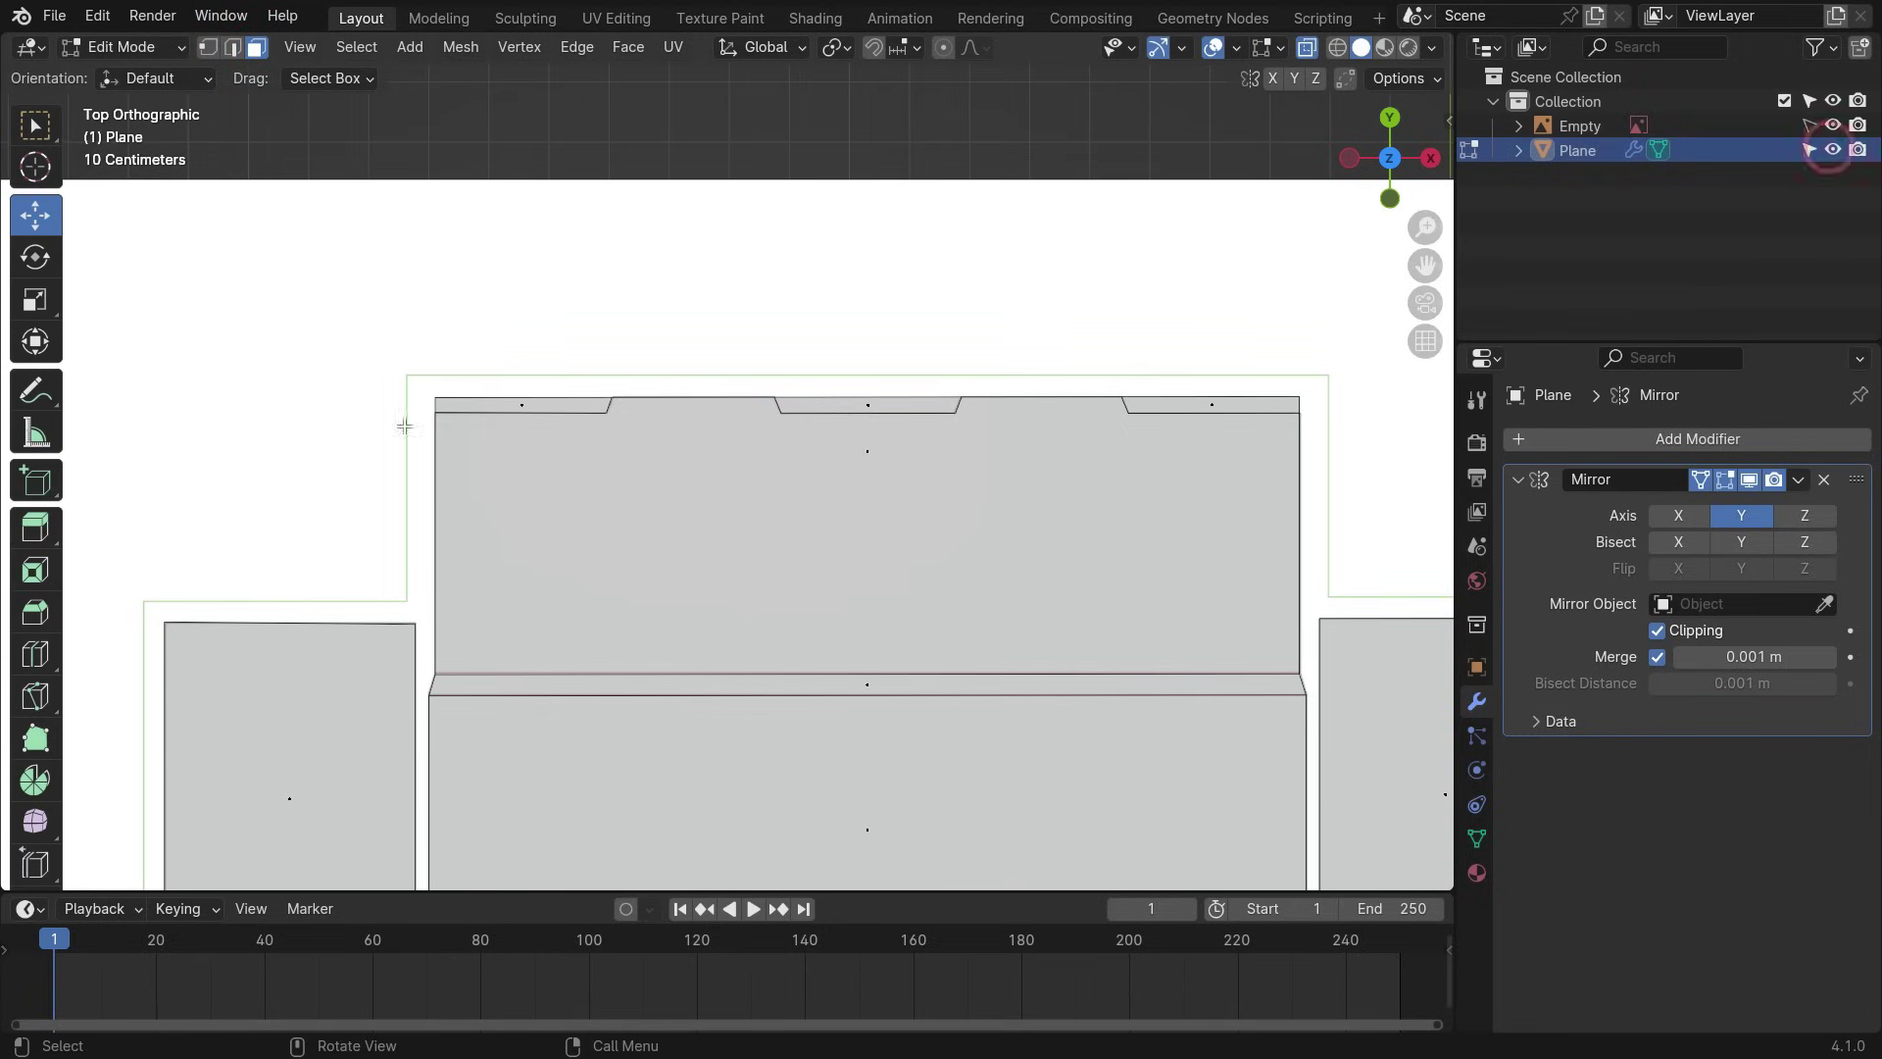
{"action": "left_click", "coordinate": [864, 408], "text": "shift"}
{"action": "left_click", "coordinate": [1198, 406], "text": "shift"}
{"action": "key", "text": "Delete"}
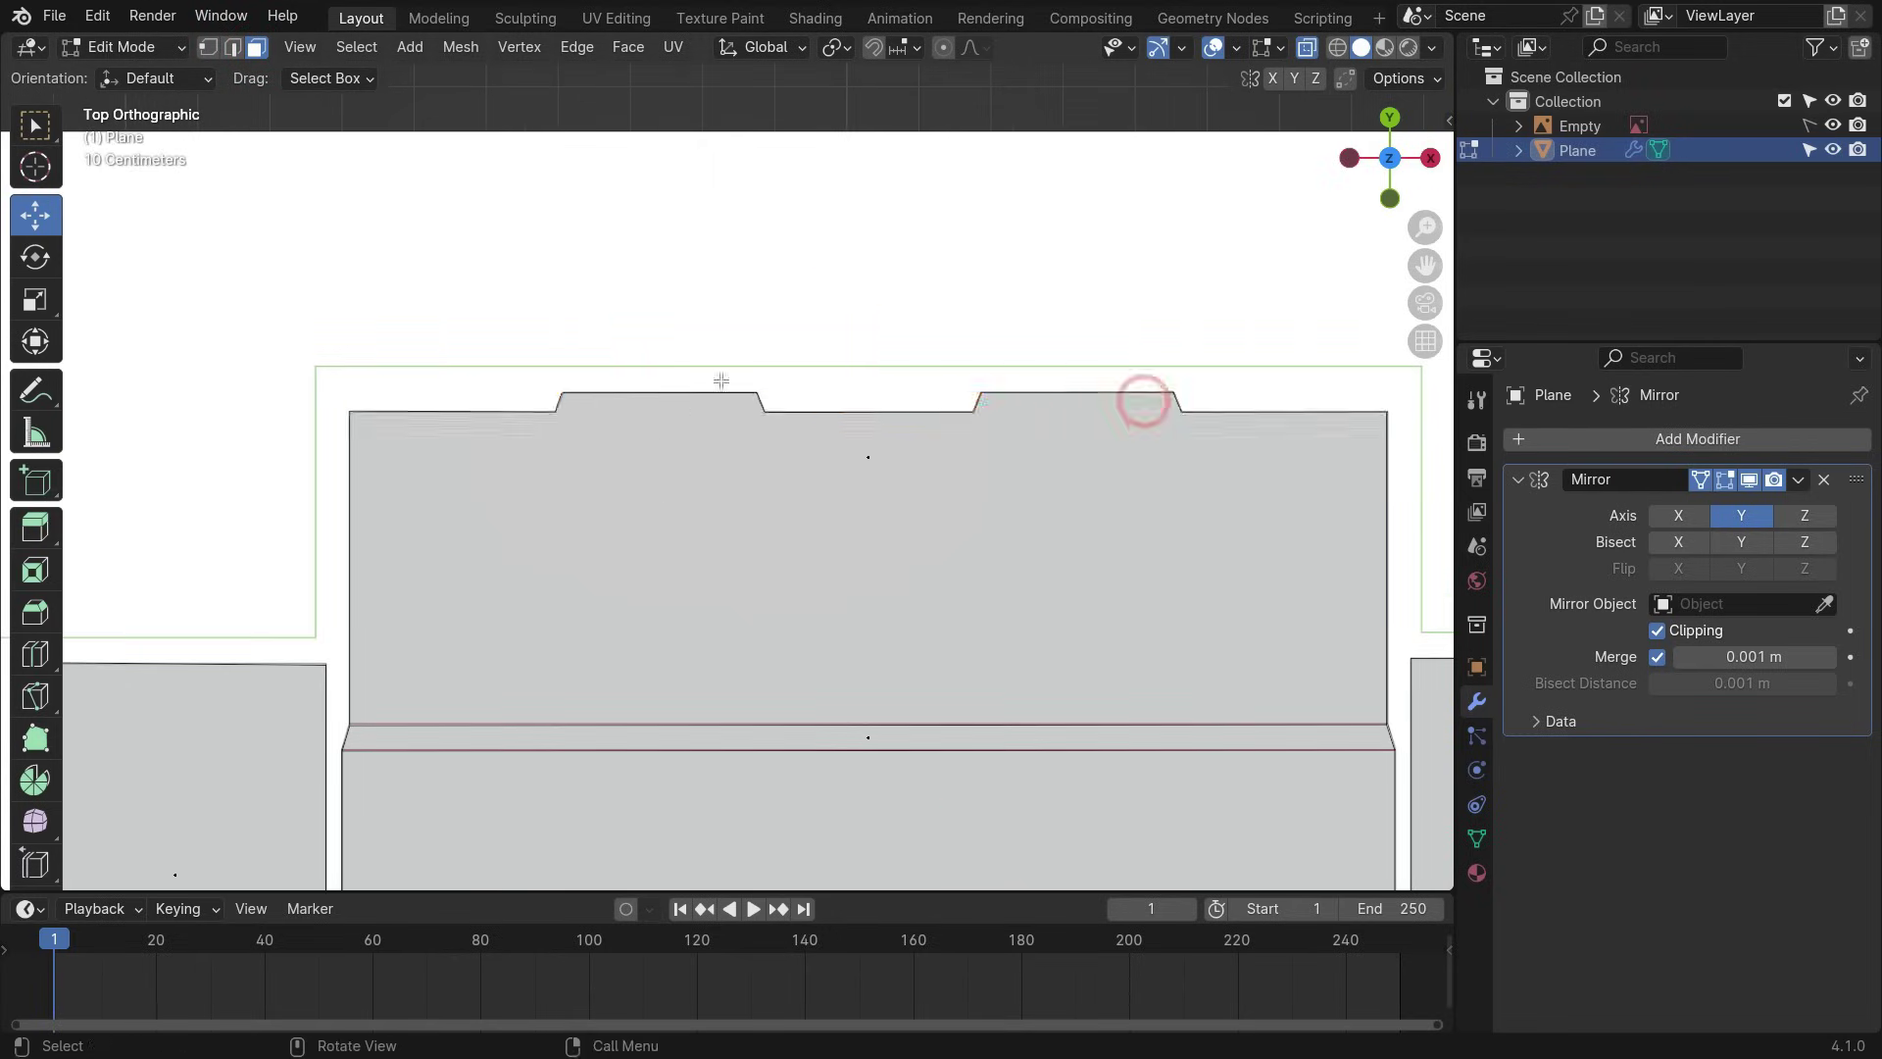
{"action": "left_click", "coordinate": [1099, 400]}
- Knife-cut both short ends of the left slot across the narrow fold strip below the top panels
{"action": "scroll", "coordinate": [718, 390], "scroll_direction": "down", "scroll_amount": 9}
{"action": "middle_click_drag", "start_coordinate": [731, 537], "coordinate": [732, 446], "text": "shift"}
{"action": "scroll", "coordinate": [885, 342], "scroll_direction": "up", "scroll_amount": 3}
{"action": "left_click", "coordinate": [209, 47]}
{"action": "scroll", "coordinate": [563, 473], "scroll_direction": "up", "scroll_amount": 4}
{"action": "scroll", "coordinate": [535, 438], "scroll_direction": "up", "scroll_amount": 7}
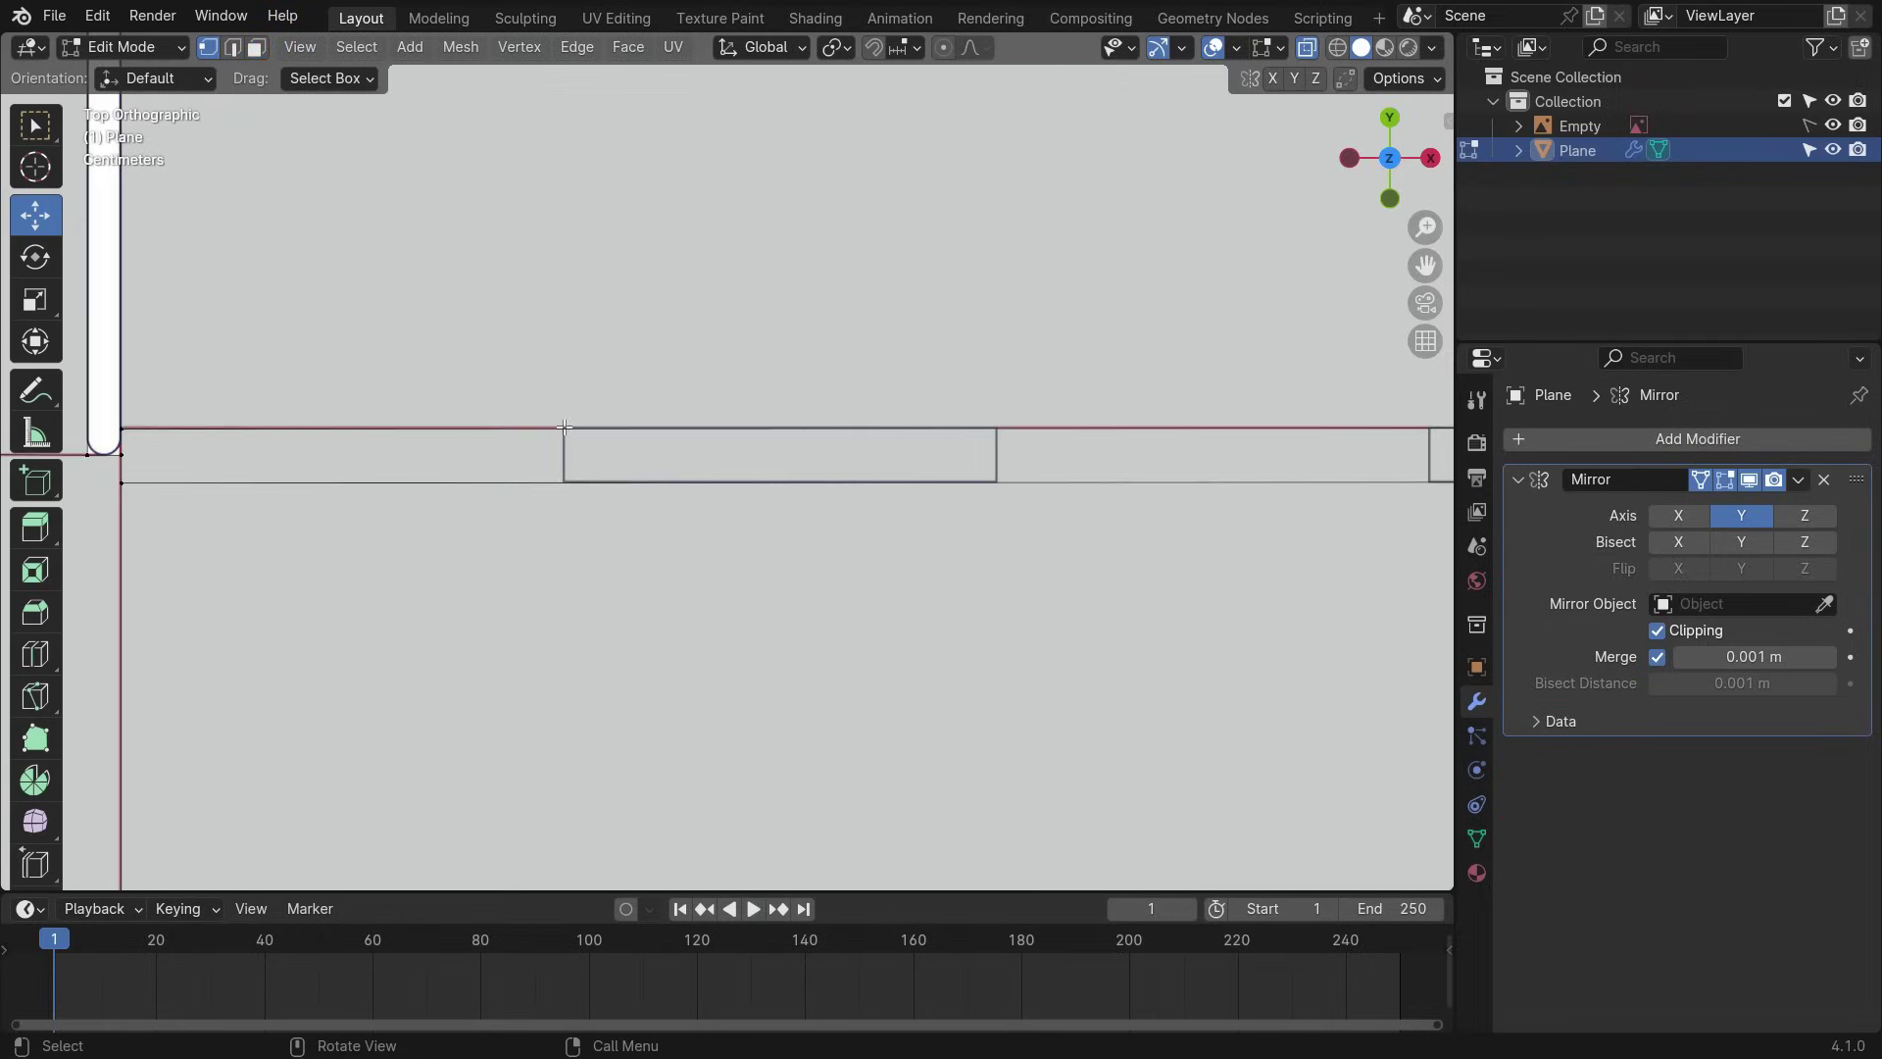
{"action": "scroll", "coordinate": [563, 428], "scroll_direction": "up", "scroll_amount": 1}
{"action": "key", "text": "k"}
{"action": "left_click", "coordinate": [562, 428]}
{"action": "left_click", "coordinate": [564, 491]}
{"action": "key", "text": "Return"}
{"action": "key", "text": "k"}
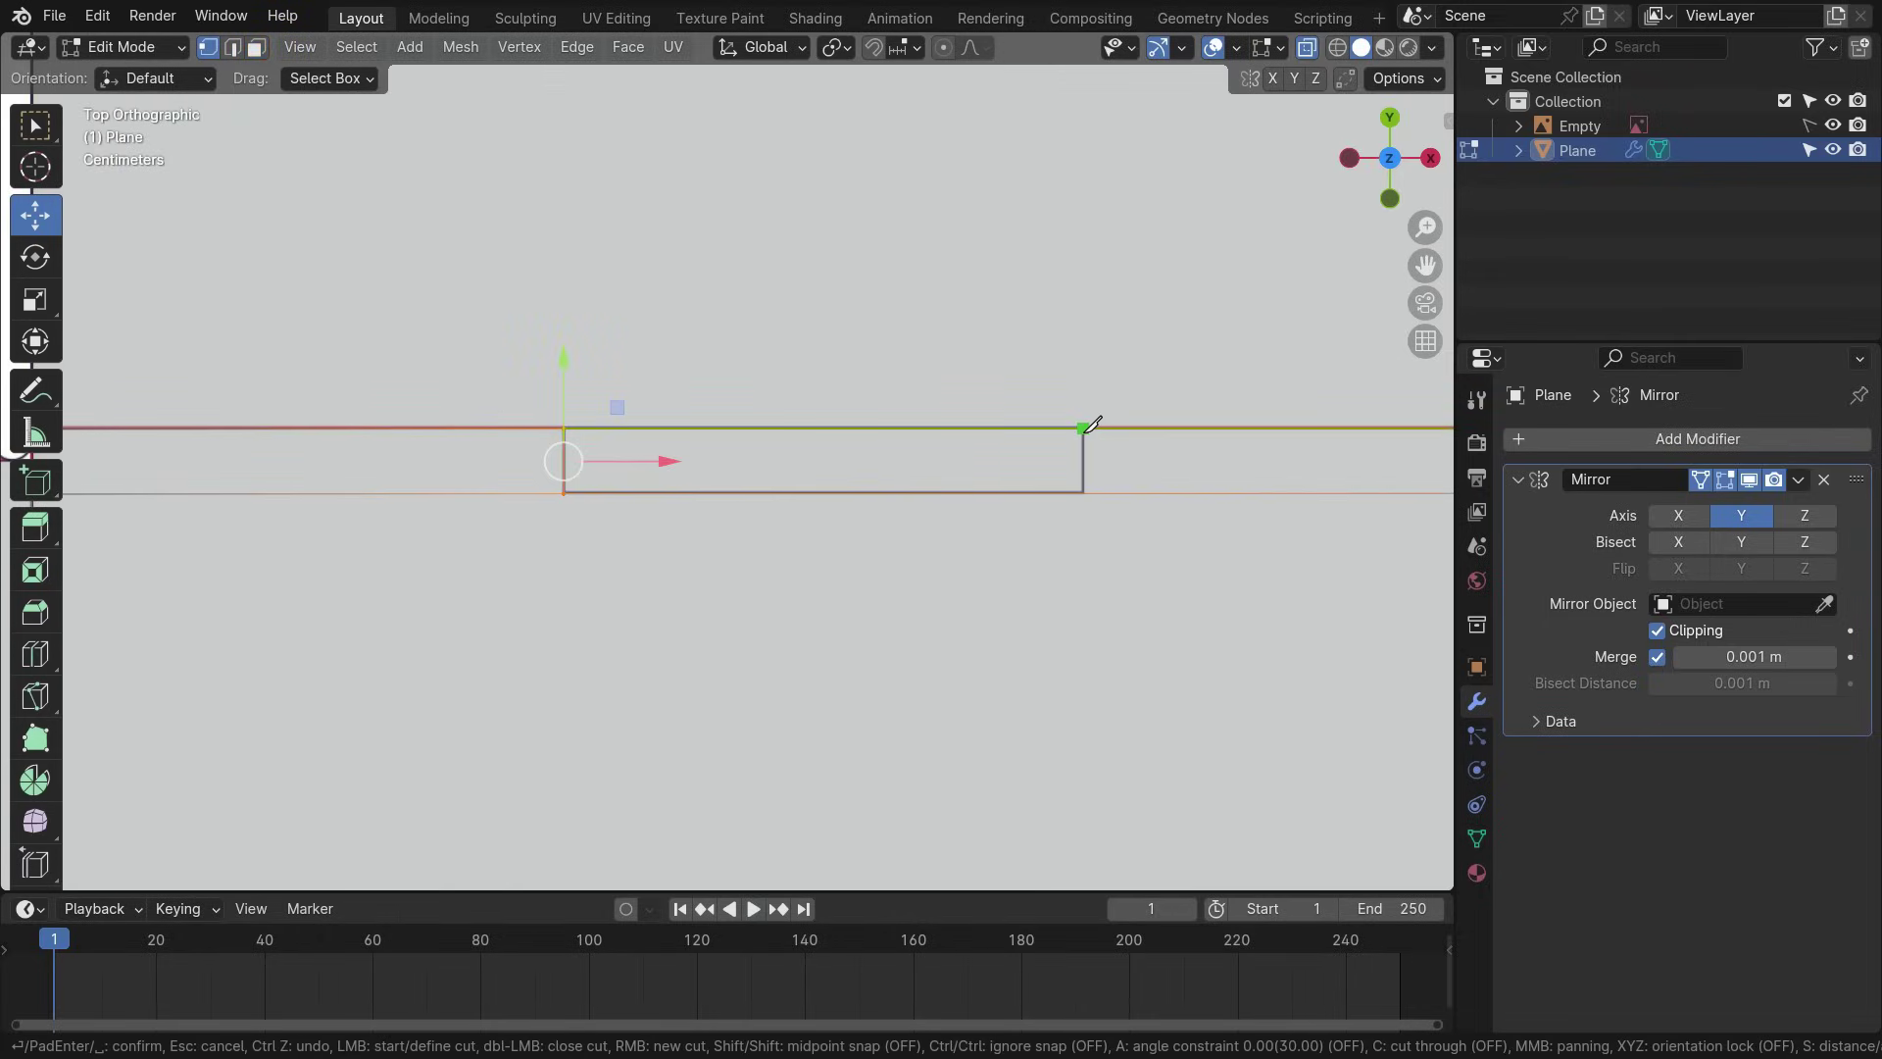
{"action": "key", "text": "Return"}
- Delete the face between the two cuts to open the left slot in the fold strip
{"action": "scroll", "coordinate": [541, 544], "scroll_direction": "down", "scroll_amount": 8}
{"action": "scroll", "coordinate": [731, 548], "scroll_direction": "up", "scroll_amount": 5}
{"action": "key", "text": "Delete"}
{"action": "left_click", "coordinate": [521, 553]}
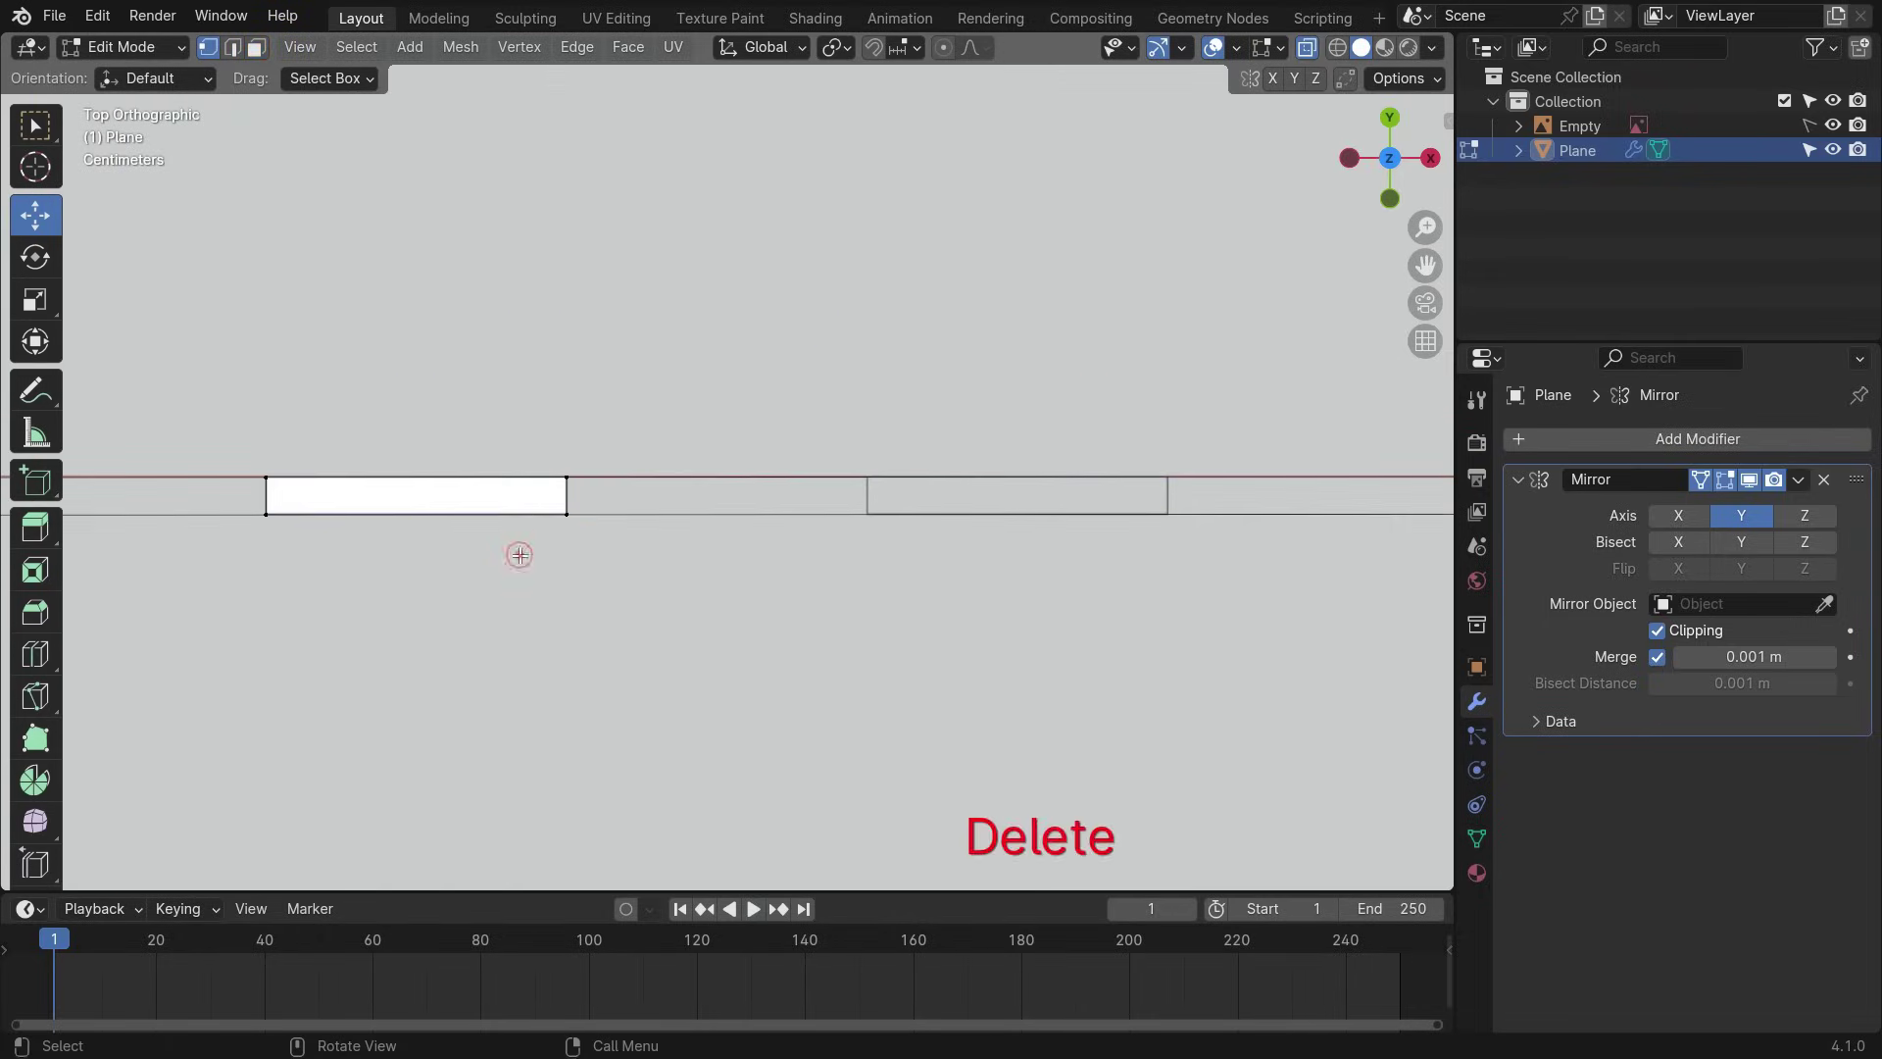
- Knife-cut both short ends of the right slot in the fold strip and remove the face between them
{"action": "key", "text": "k"}
{"action": "scroll", "coordinate": [897, 503], "scroll_direction": "up", "scroll_amount": 3}
{"action": "left_click", "coordinate": [850, 534]}
{"action": "key", "text": "Return"}
{"action": "scroll", "coordinate": [662, 586], "scroll_direction": "down", "scroll_amount": 5}
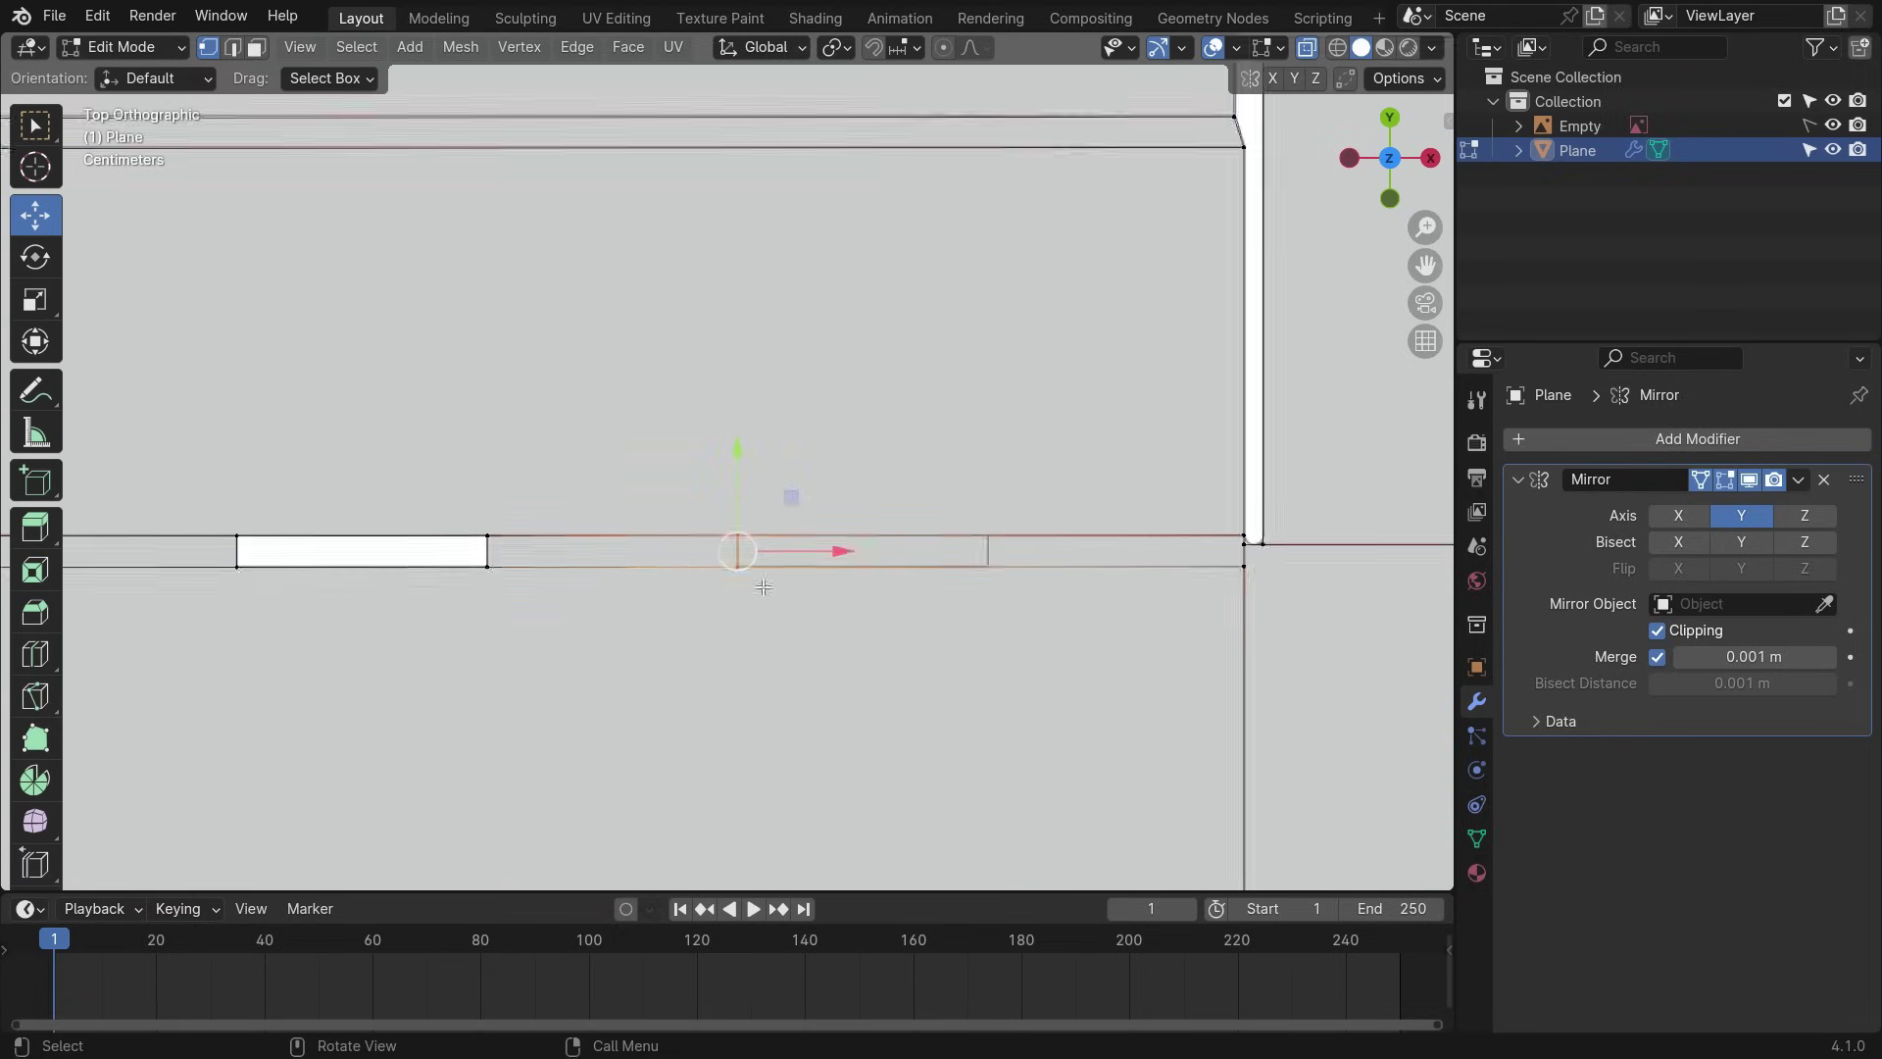
{"action": "scroll", "coordinate": [988, 544], "scroll_direction": "up", "scroll_amount": 8}
{"action": "key", "text": "k"}
{"action": "key", "text": "Return"}
- Knife-cut the trapezoid flap's left slanted side along the dieline
{"action": "key", "text": "k"}
{"action": "scroll", "coordinate": [994, 632], "scroll_direction": "down", "scroll_amount": 4}
{"action": "scroll", "coordinate": [863, 421], "scroll_direction": "up", "scroll_amount": 6}
{"action": "key", "text": "Return"}
- Slide the end vertices of the trapezoid flap's left slanted cut horizontally to match the dieline
{"action": "left_click_drag", "start_coordinate": [799, 698], "coordinate": [727, 772]}
{"action": "scroll", "coordinate": [702, 762], "scroll_direction": "up", "scroll_amount": 5}
{"action": "left_click_drag", "start_coordinate": [936, 699], "coordinate": [664, 700]}
{"action": "scroll", "coordinate": [629, 757], "scroll_direction": "down", "scroll_amount": 6}
{"action": "scroll", "coordinate": [785, 406], "scroll_direction": "up", "scroll_amount": 4}
{"action": "left_click", "coordinate": [865, 445]}
{"action": "left_click_drag", "start_coordinate": [973, 447], "coordinate": [759, 502]}
- Knife-cut the trapezoid flap's right slanted side along the dieline
{"action": "scroll", "coordinate": [723, 500], "scroll_direction": "down", "scroll_amount": 8}
{"action": "scroll", "coordinate": [735, 597], "scroll_direction": "up", "scroll_amount": 4}
{"action": "scroll", "coordinate": [705, 521], "scroll_direction": "down", "scroll_amount": 6}
{"action": "scroll", "coordinate": [967, 511], "scroll_direction": "up", "scroll_amount": 6}
{"action": "left_click", "coordinate": [967, 512]}
{"action": "key", "text": "k"}
{"action": "left_click", "coordinate": [857, 391]}
{"action": "left_click", "coordinate": [974, 705]}
{"action": "key", "text": "Return"}
- Slide the end vertices of the trapezoid flap's right slanted cut horizontally to match the dieline
{"action": "scroll", "coordinate": [1031, 715], "scroll_direction": "up", "scroll_amount": 7}
{"action": "left_click", "coordinate": [844, 666]}
{"action": "left_click_drag", "start_coordinate": [956, 660], "coordinate": [1338, 659]}
{"action": "scroll", "coordinate": [950, 726], "scroll_direction": "down", "scroll_amount": 5}
{"action": "left_click", "coordinate": [703, 221]}
{"action": "left_click_drag", "start_coordinate": [843, 250], "coordinate": [1010, 253]}
{"action": "scroll", "coordinate": [932, 309], "scroll_direction": "up", "scroll_amount": 5}
{"action": "left_click_drag", "start_coordinate": [944, 157], "coordinate": [955, 160]}
{"action": "left_click", "coordinate": [970, 349]}
- Delete the two triangular waste faces outside the trapezoid flap's slanted sides
{"action": "scroll", "coordinate": [975, 356], "scroll_direction": "down", "scroll_amount": 11}
{"action": "left_click", "coordinate": [523, 397]}
{"action": "scroll", "coordinate": [1126, 406], "scroll_direction": "up", "scroll_amount": 3}
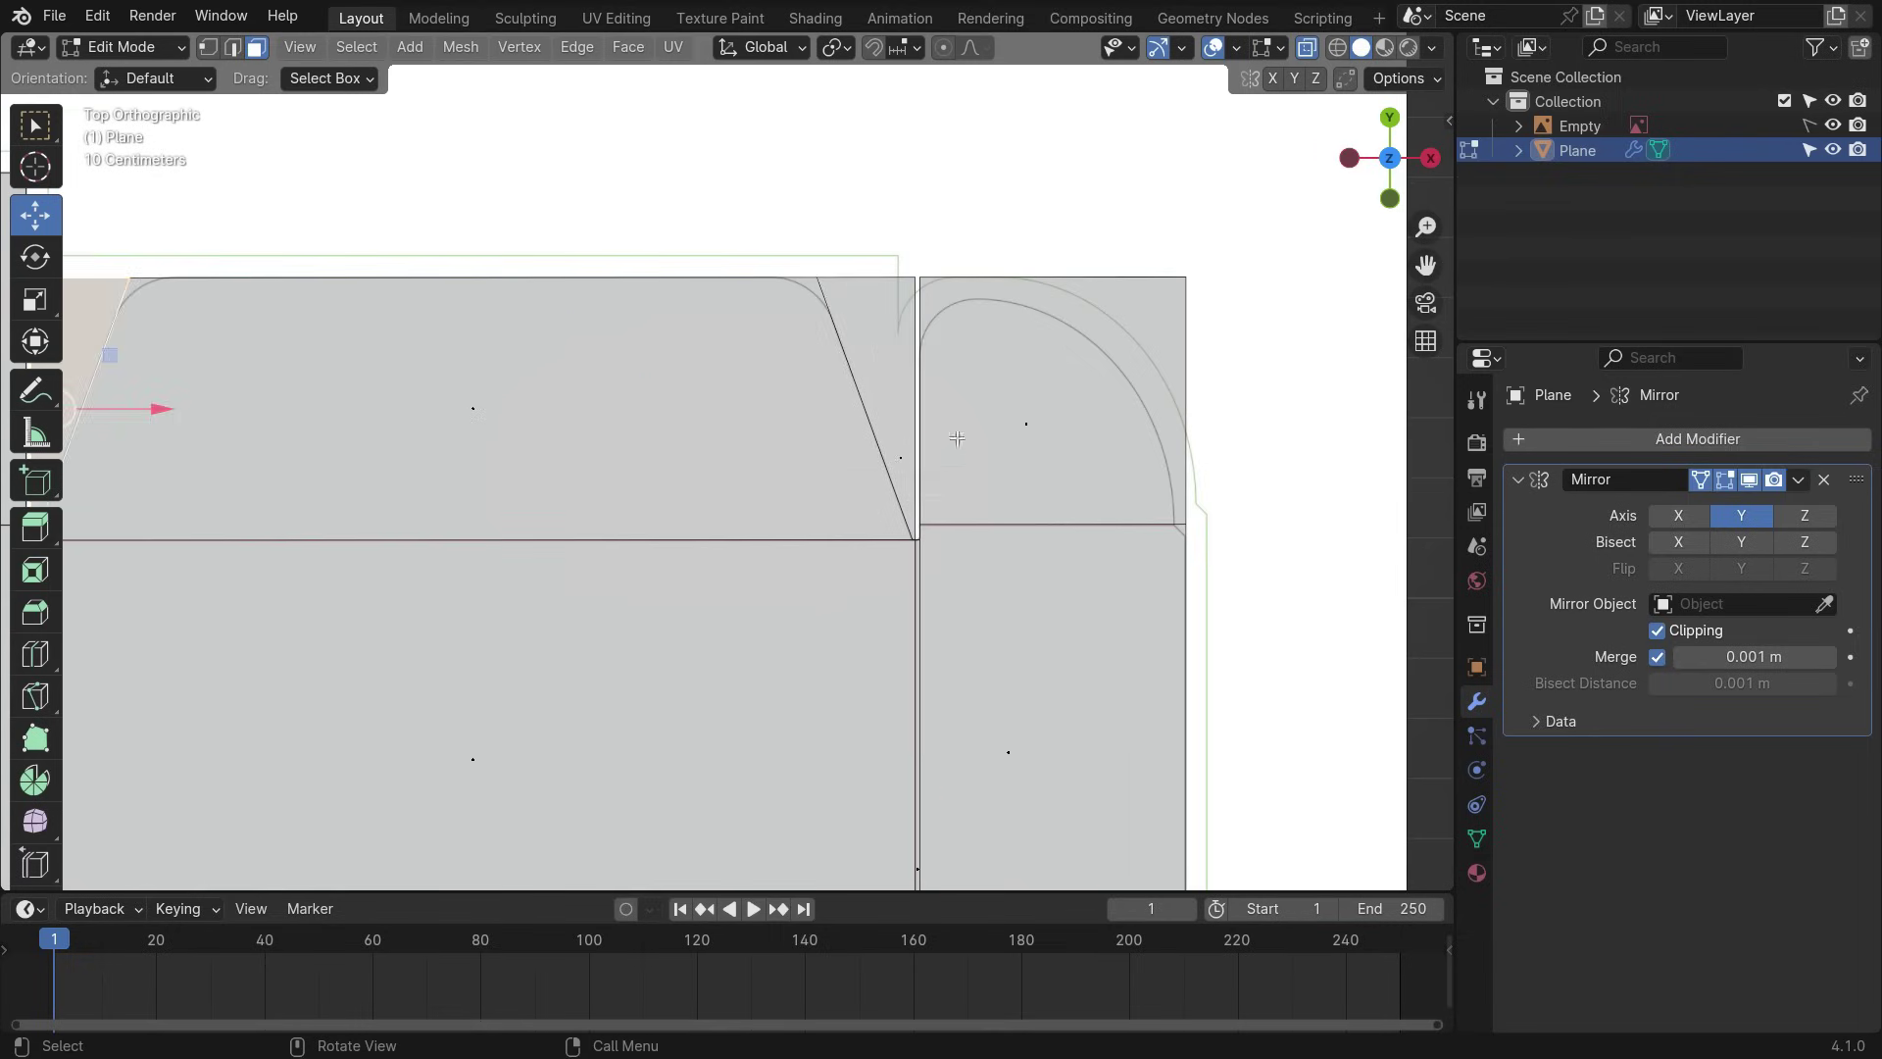
{"action": "left_click", "coordinate": [896, 412], "text": "shift"}
{"action": "key", "text": "Delete"}
{"action": "left_click", "coordinate": [981, 453]}
- Try rounding only the trapezoid flap's upper-left corner with a two-segment vertex bevel about 0.054 m wide
{"action": "scroll", "coordinate": [964, 343], "scroll_direction": "down", "scroll_amount": 7}
{"action": "scroll", "coordinate": [804, 318], "scroll_direction": "up", "scroll_amount": 3}
{"action": "scroll", "coordinate": [775, 374], "scroll_direction": "up", "scroll_amount": 1}
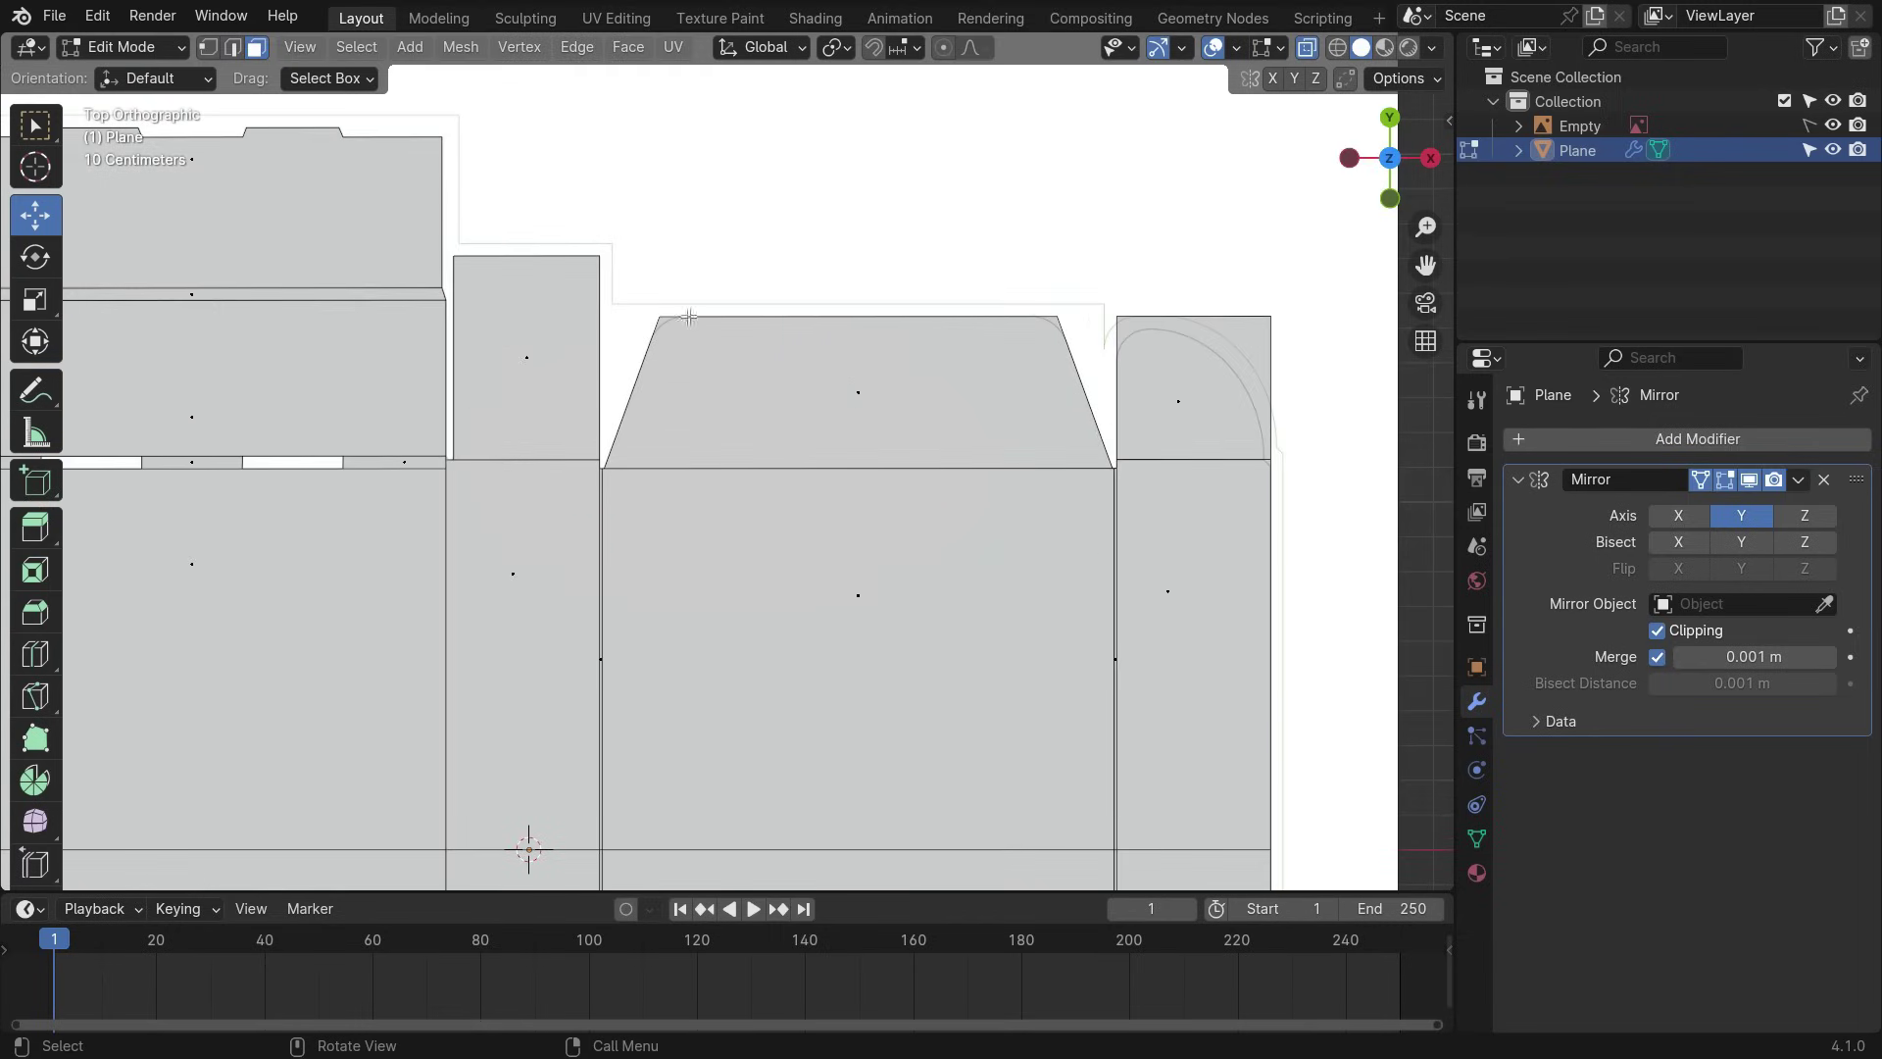
{"action": "scroll", "coordinate": [670, 385], "scroll_direction": "up", "scroll_amount": 3}
{"action": "scroll", "coordinate": [644, 324], "scroll_direction": "up", "scroll_amount": 3}
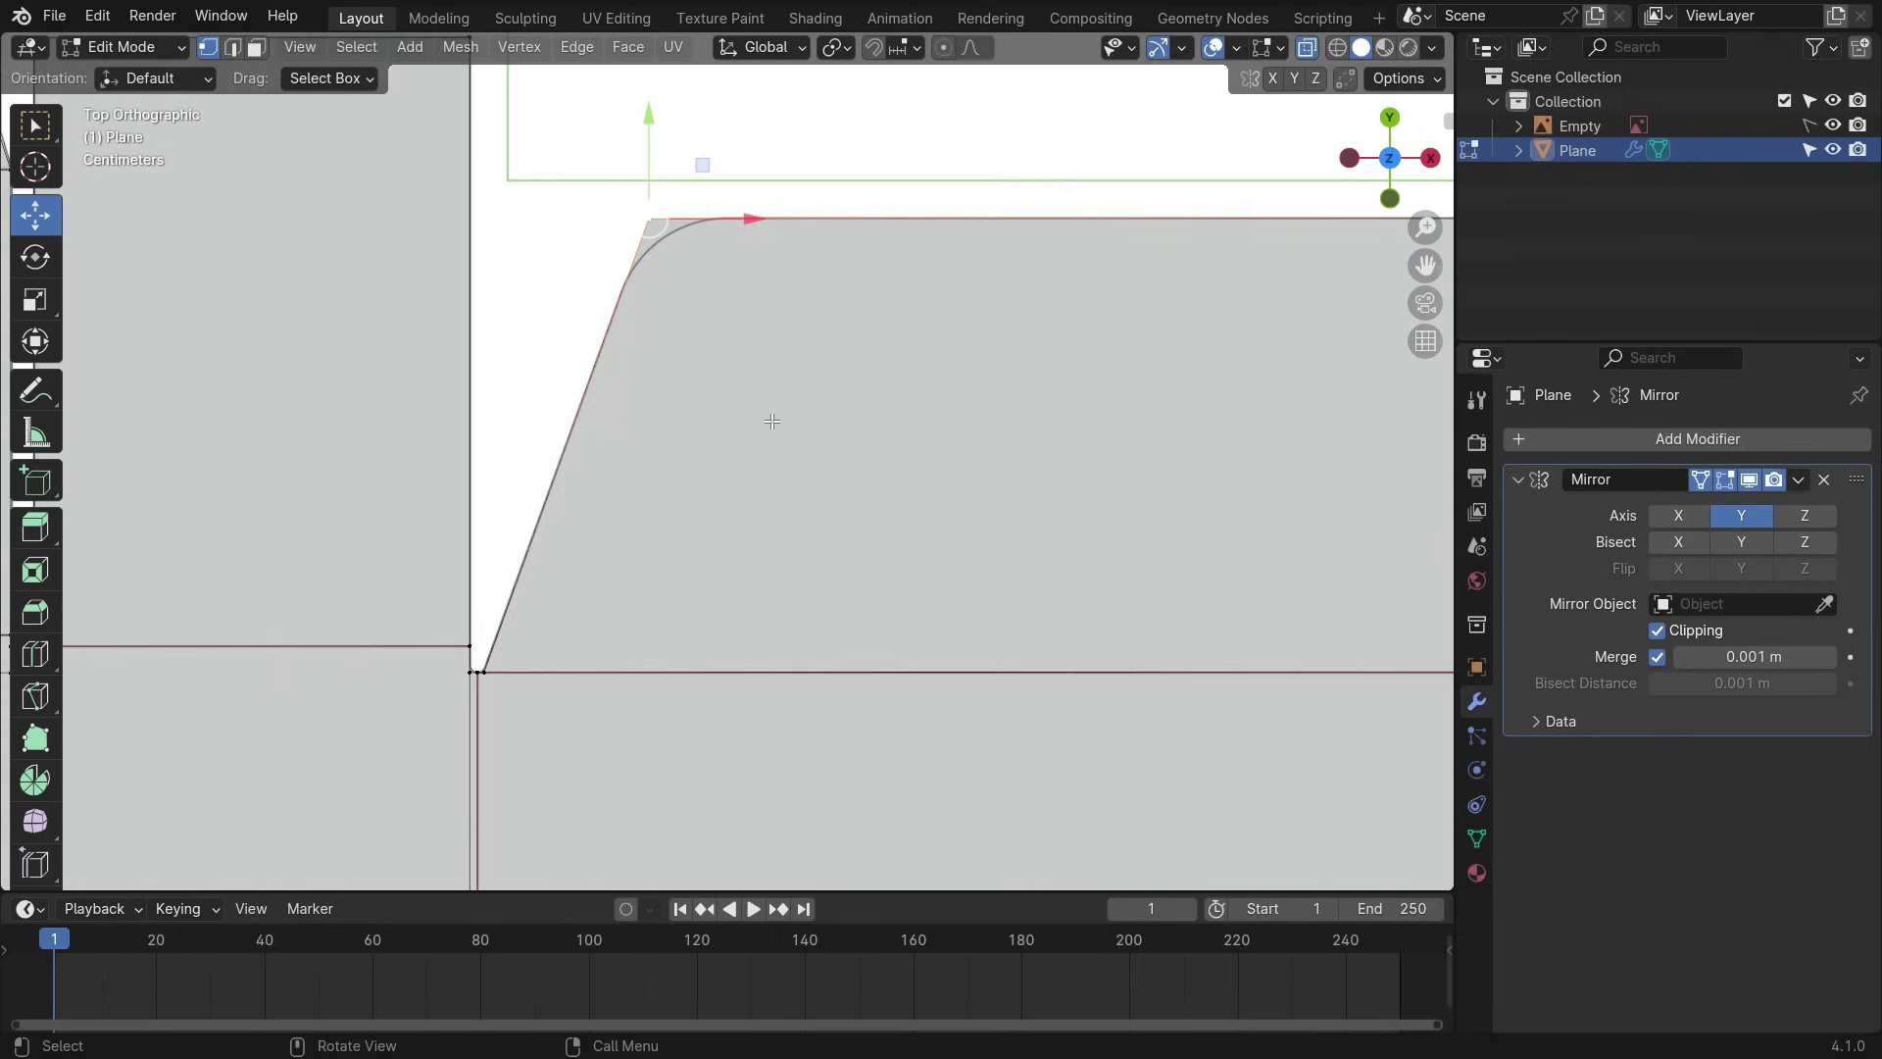
{"action": "key", "text": "ctrl+shift+b"}
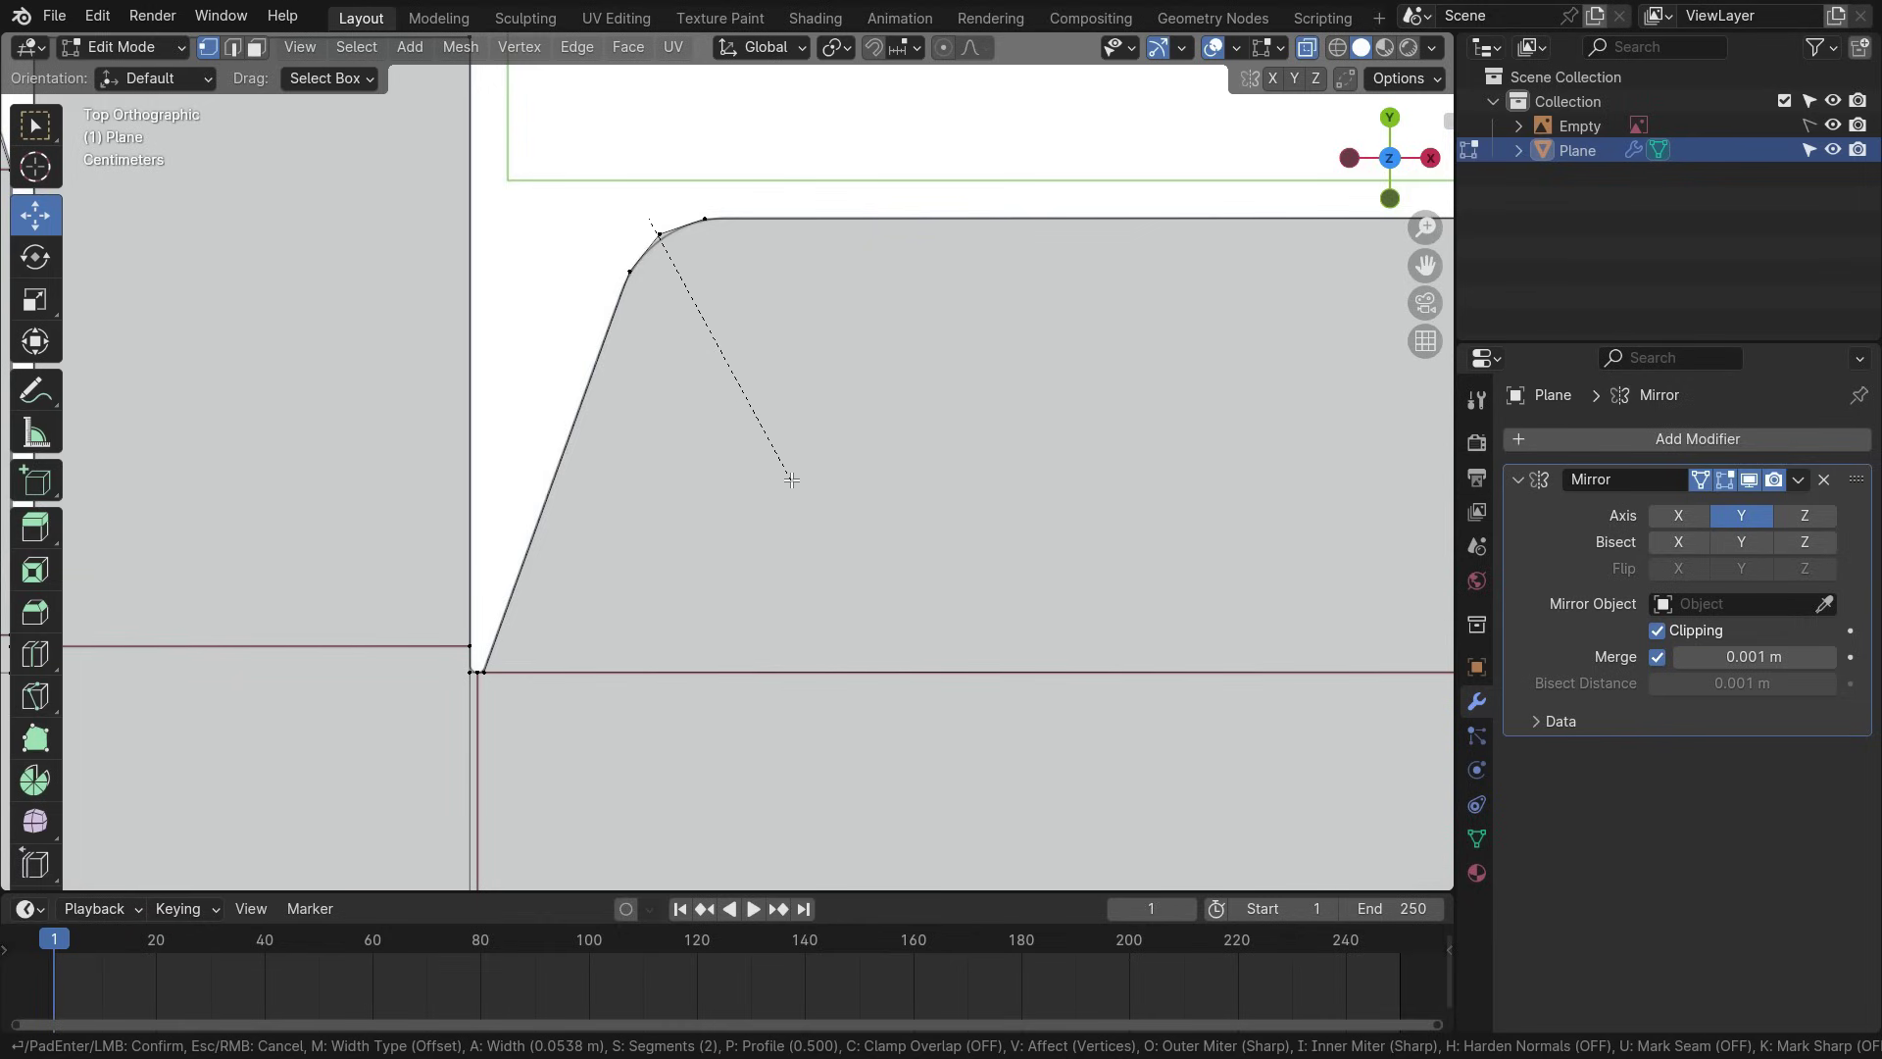
{"action": "left_click", "coordinate": [790, 484]}
{"action": "scroll", "coordinate": [663, 406], "scroll_direction": "down", "scroll_amount": 3}
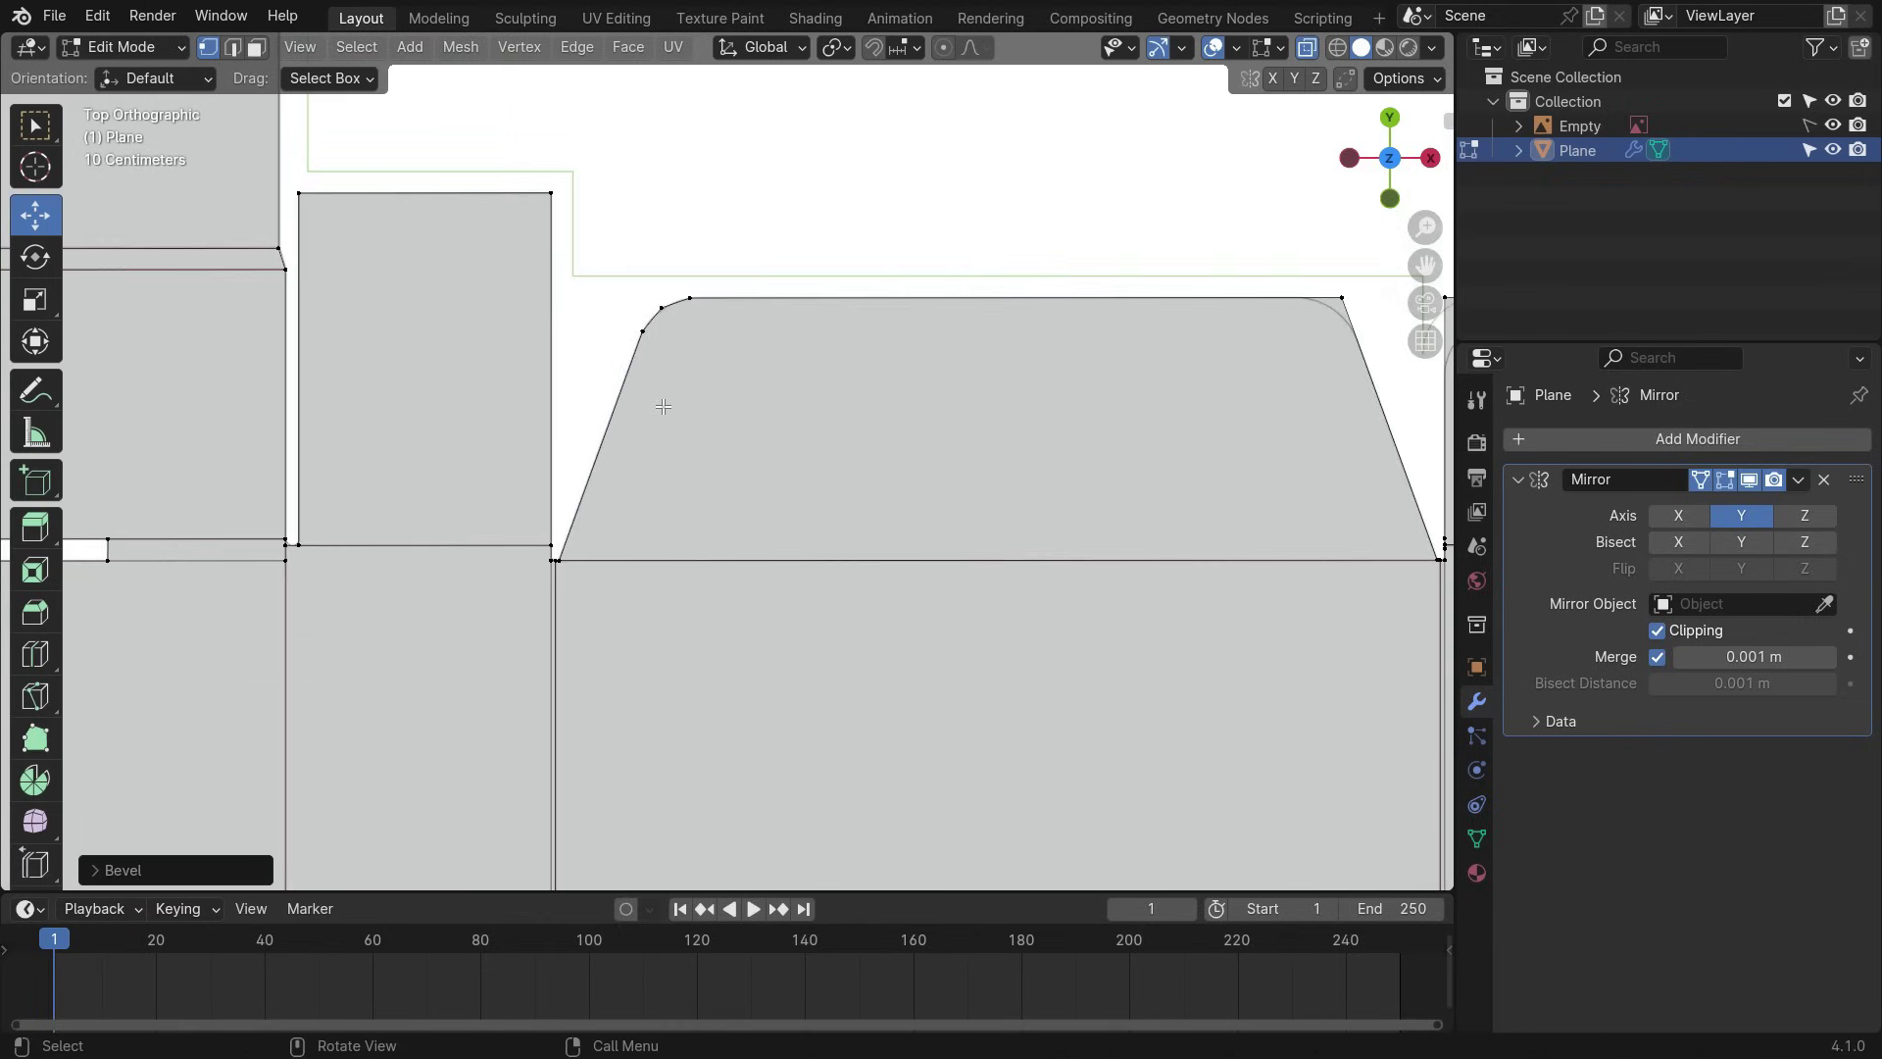
{"action": "key", "text": "ctrl+z"}
- Round both upper corners of the trapezoid flap to the dieline with a two-segment vertex bevel
{"action": "key", "text": "ctrl+shift+b"}
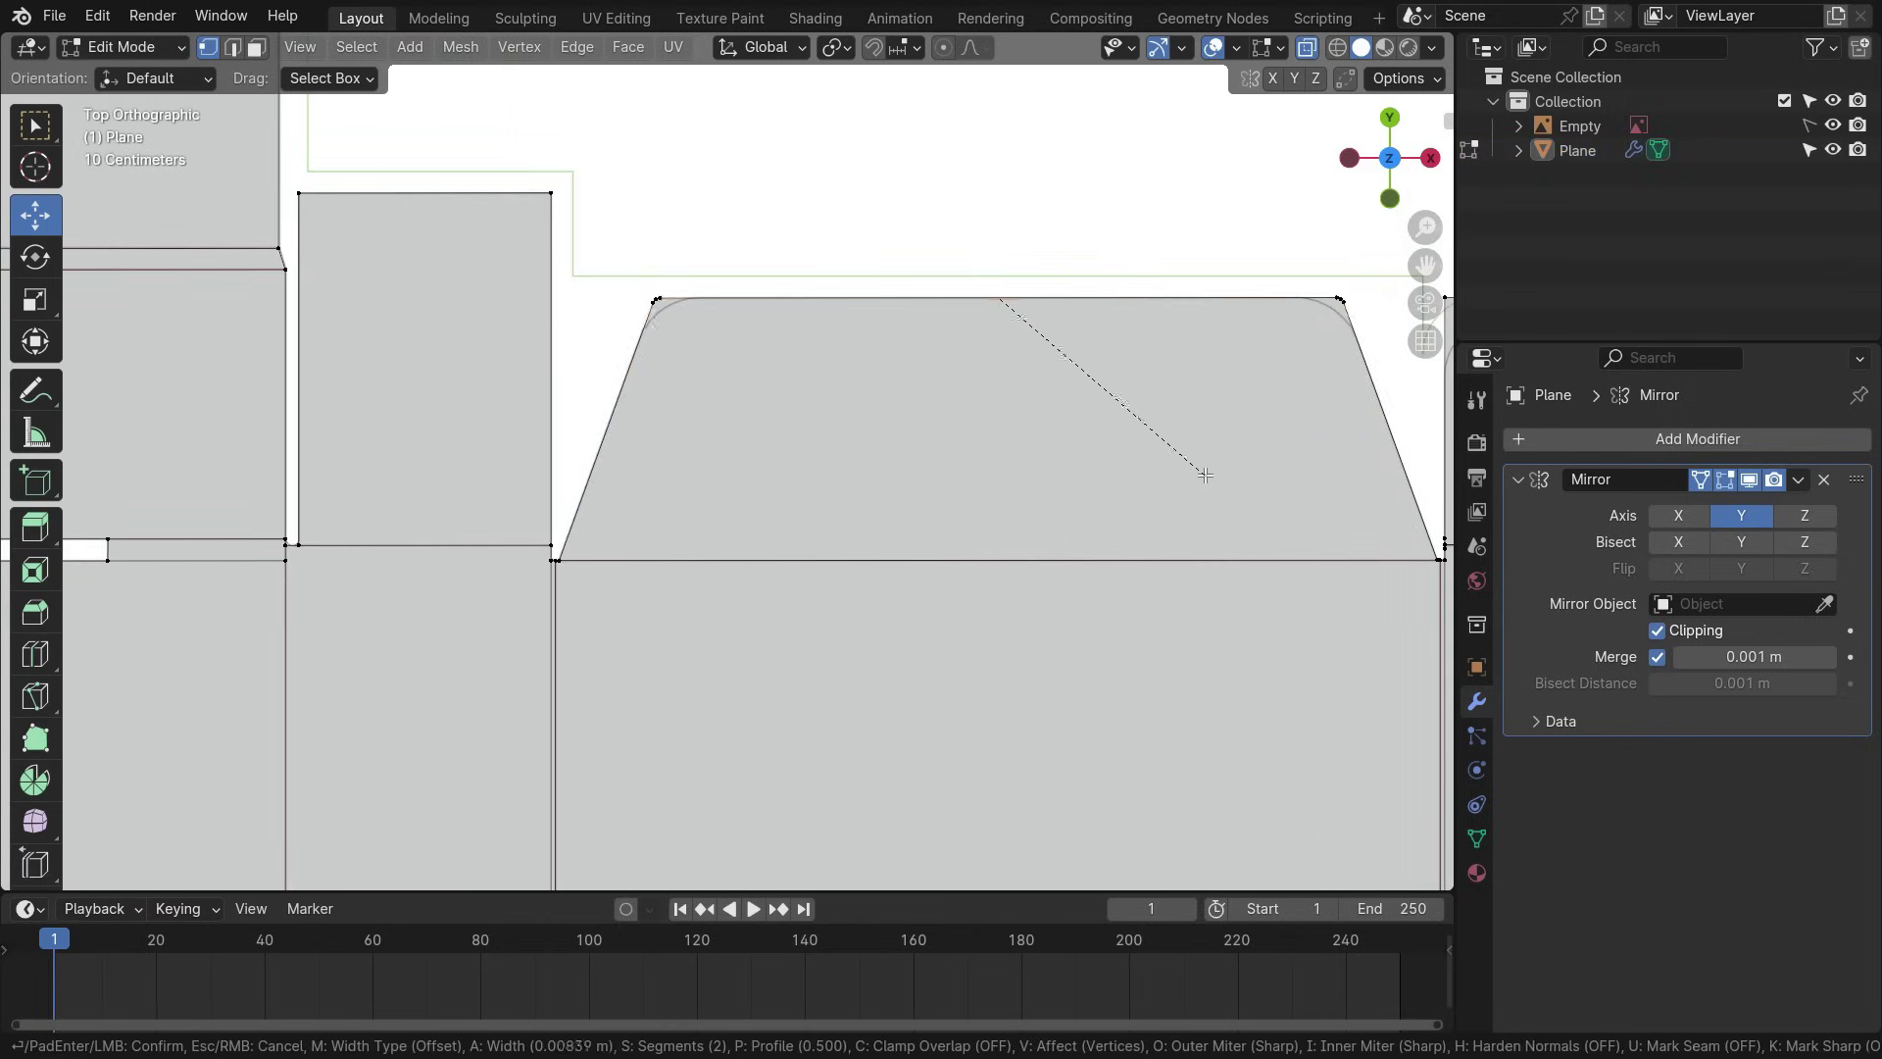
{"action": "key", "text": "Return"}
{"action": "scroll", "coordinate": [773, 399], "scroll_direction": "down", "scroll_amount": 5}
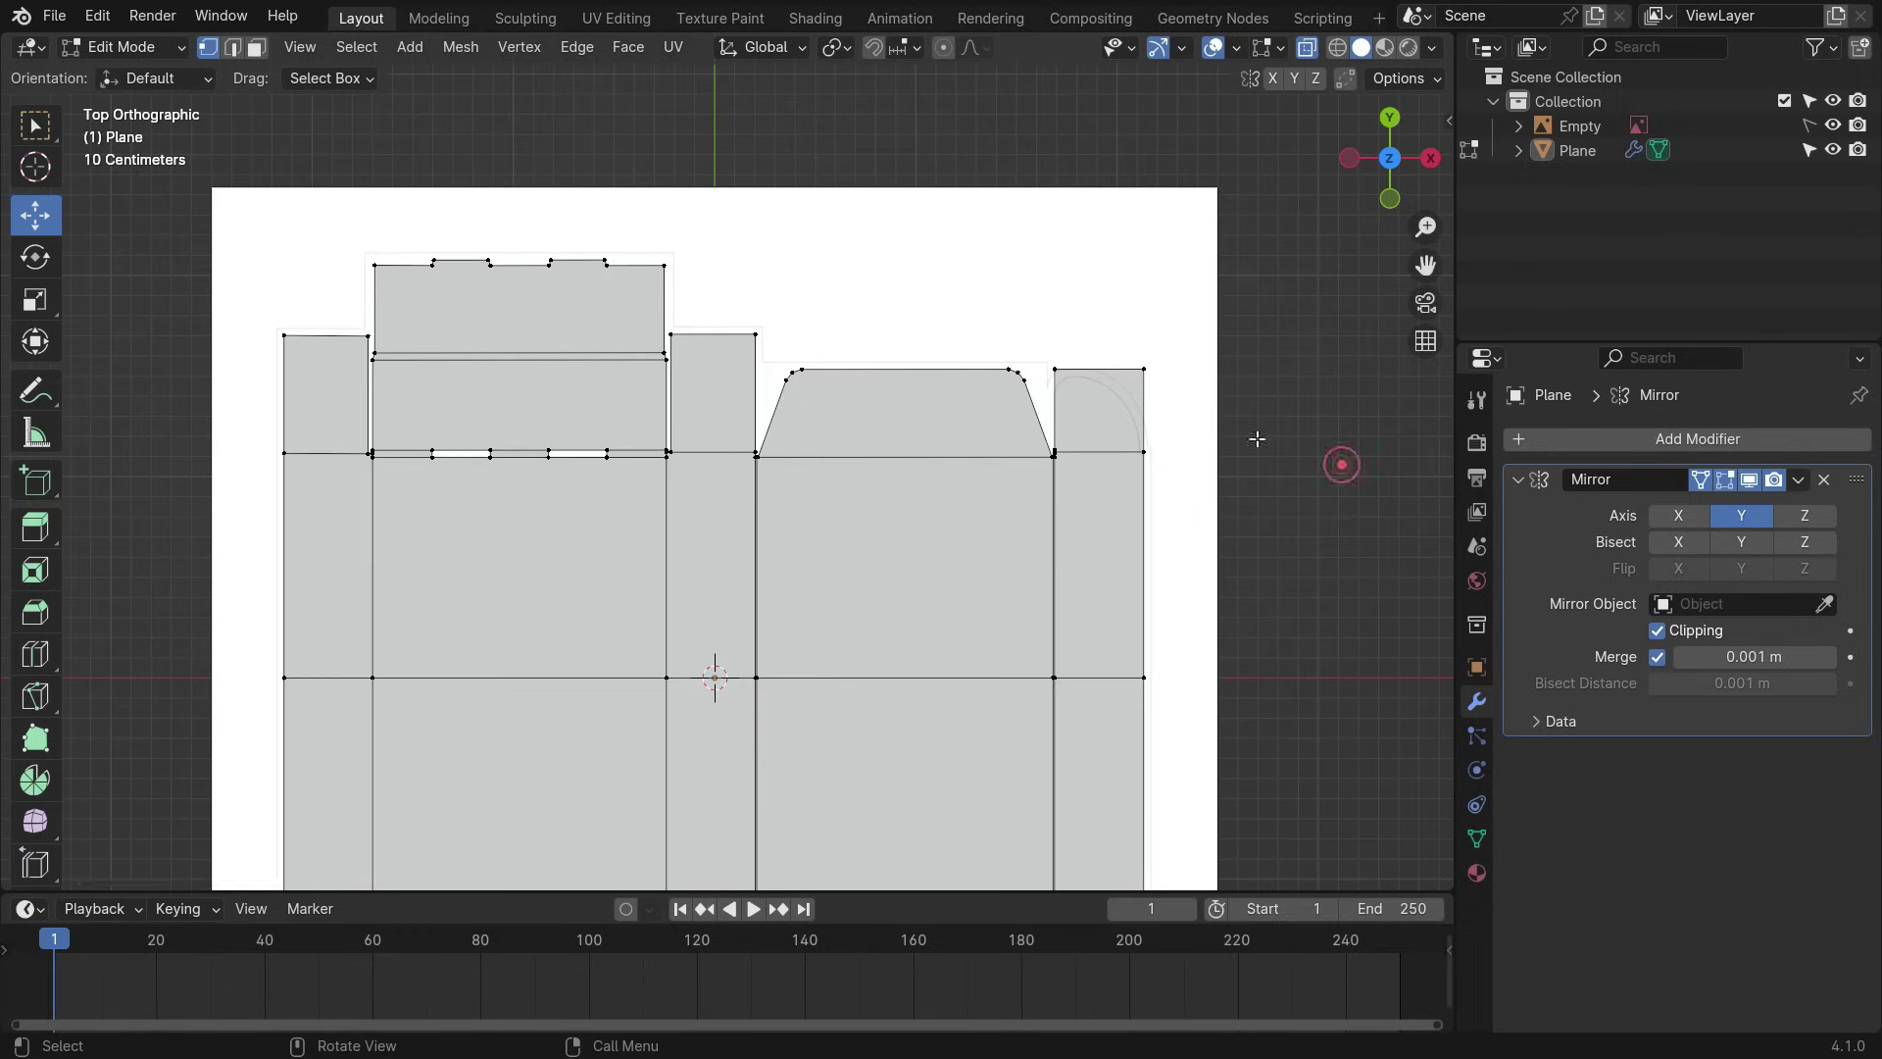
- Round the upper-left corner of the rightmost flap to the dieline with a three-segment vertex bevel
{"action": "scroll", "coordinate": [1076, 373], "scroll_direction": "up", "scroll_amount": 6}
{"action": "left_click_drag", "start_coordinate": [1159, 259], "coordinate": [1153, 285]}
{"action": "left_click", "coordinate": [1097, 281]}
{"action": "scroll", "coordinate": [1146, 570], "scroll_direction": "up", "scroll_amount": 1}
{"action": "left_click", "coordinate": [985, 418]}
{"action": "key", "text": "ctrl+shift+b"}
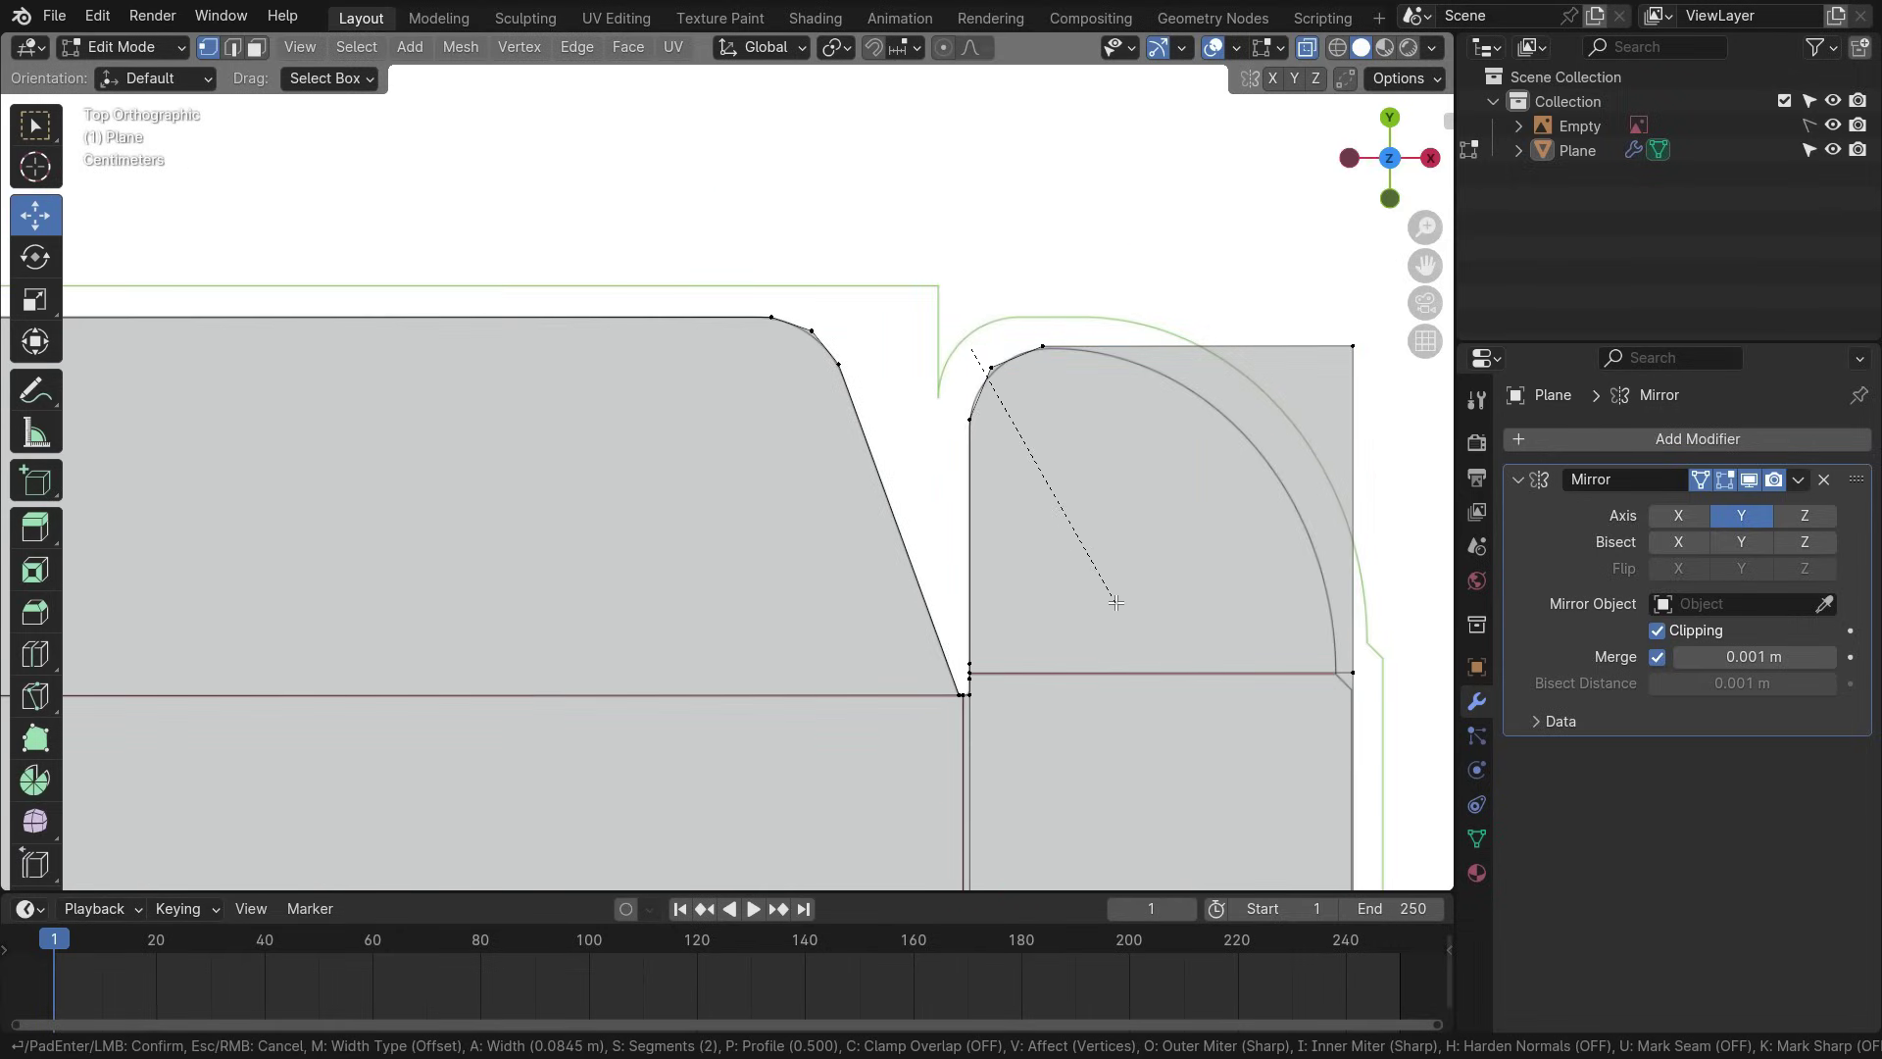
{"action": "left_click", "coordinate": [1134, 575]}
- Round the upper-right corner of the rightmost flap with a seven-segment vertex bevel about 0.29 m wide
{"action": "scroll", "coordinate": [843, 382], "scroll_direction": "down", "scroll_amount": 4}
{"action": "scroll", "coordinate": [1196, 387], "scroll_direction": "up", "scroll_amount": 3}
{"action": "left_click_drag", "start_coordinate": [980, 307], "coordinate": [1143, 461]}
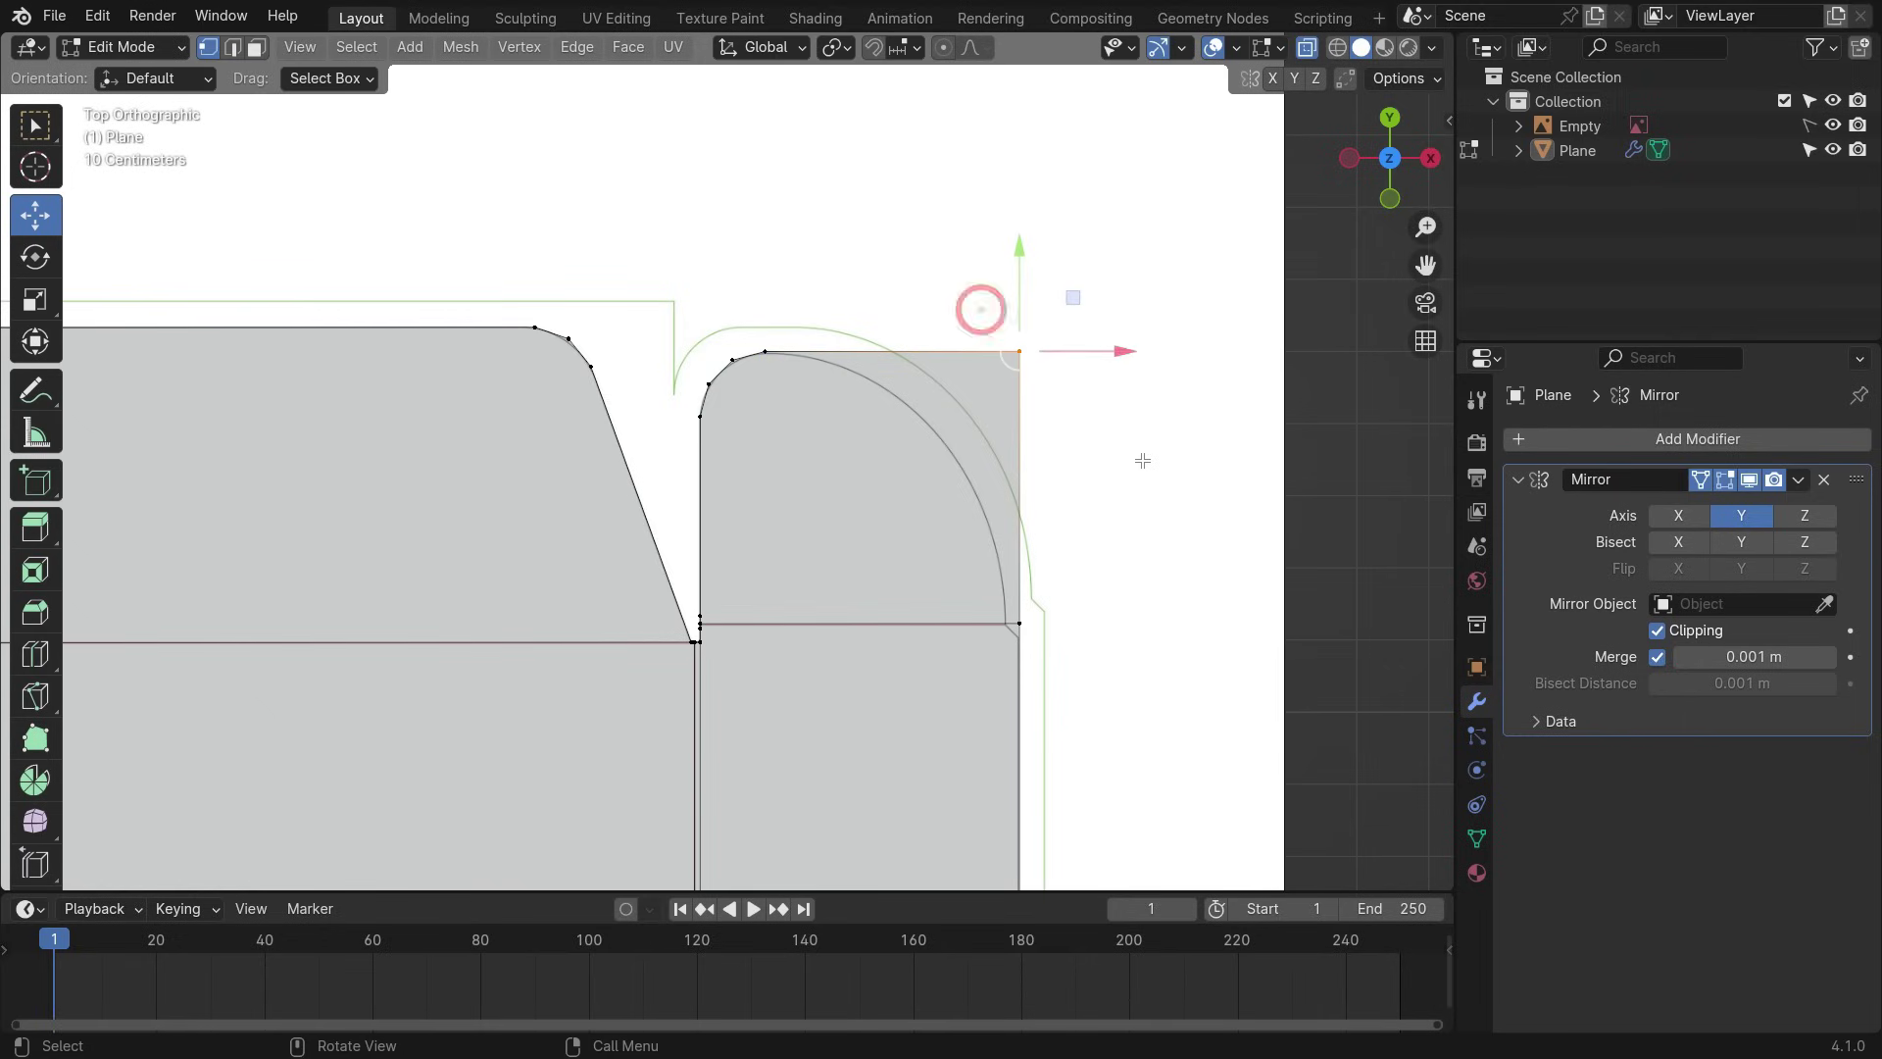
{"action": "key", "text": "ctrl+shift+b"}
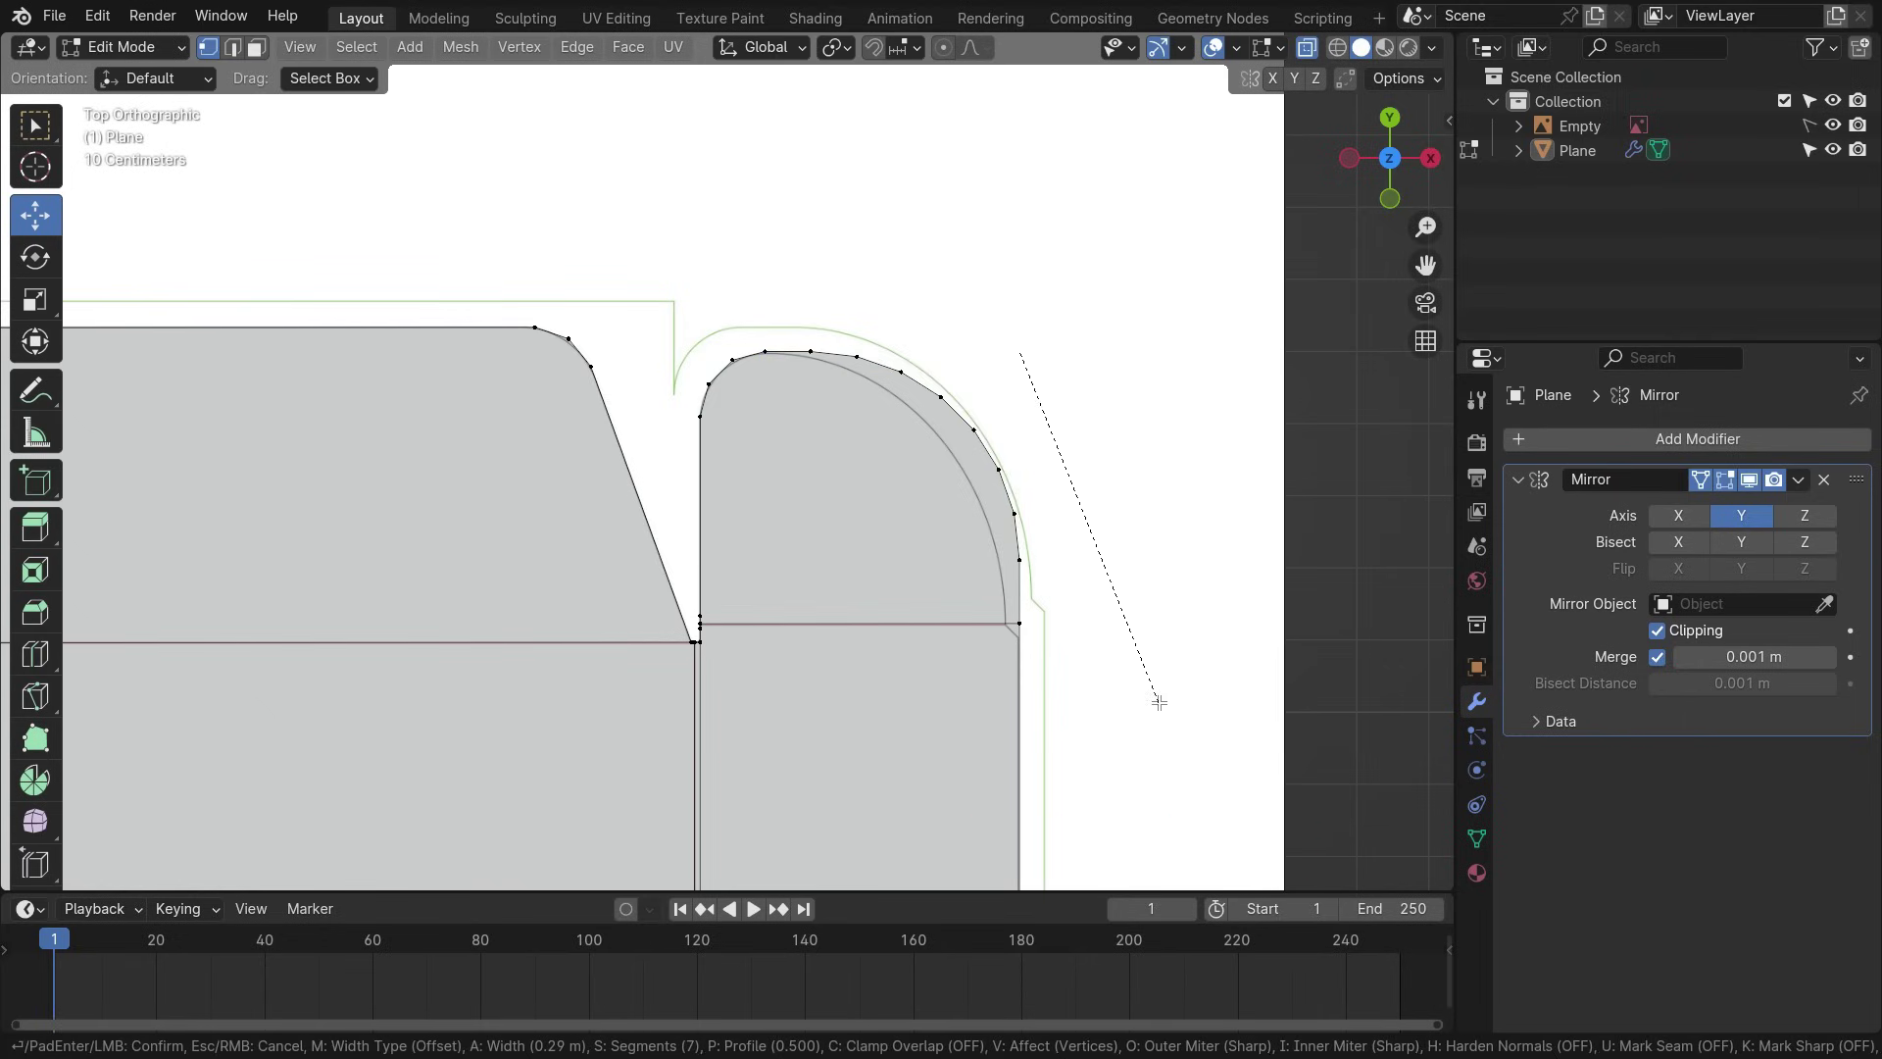
{"action": "left_click", "coordinate": [1159, 702]}
- Try moving the outer end vertex of the rounded flap's fold line inward to the dieline
{"action": "scroll", "coordinate": [1079, 588], "scroll_direction": "up", "scroll_amount": 4}
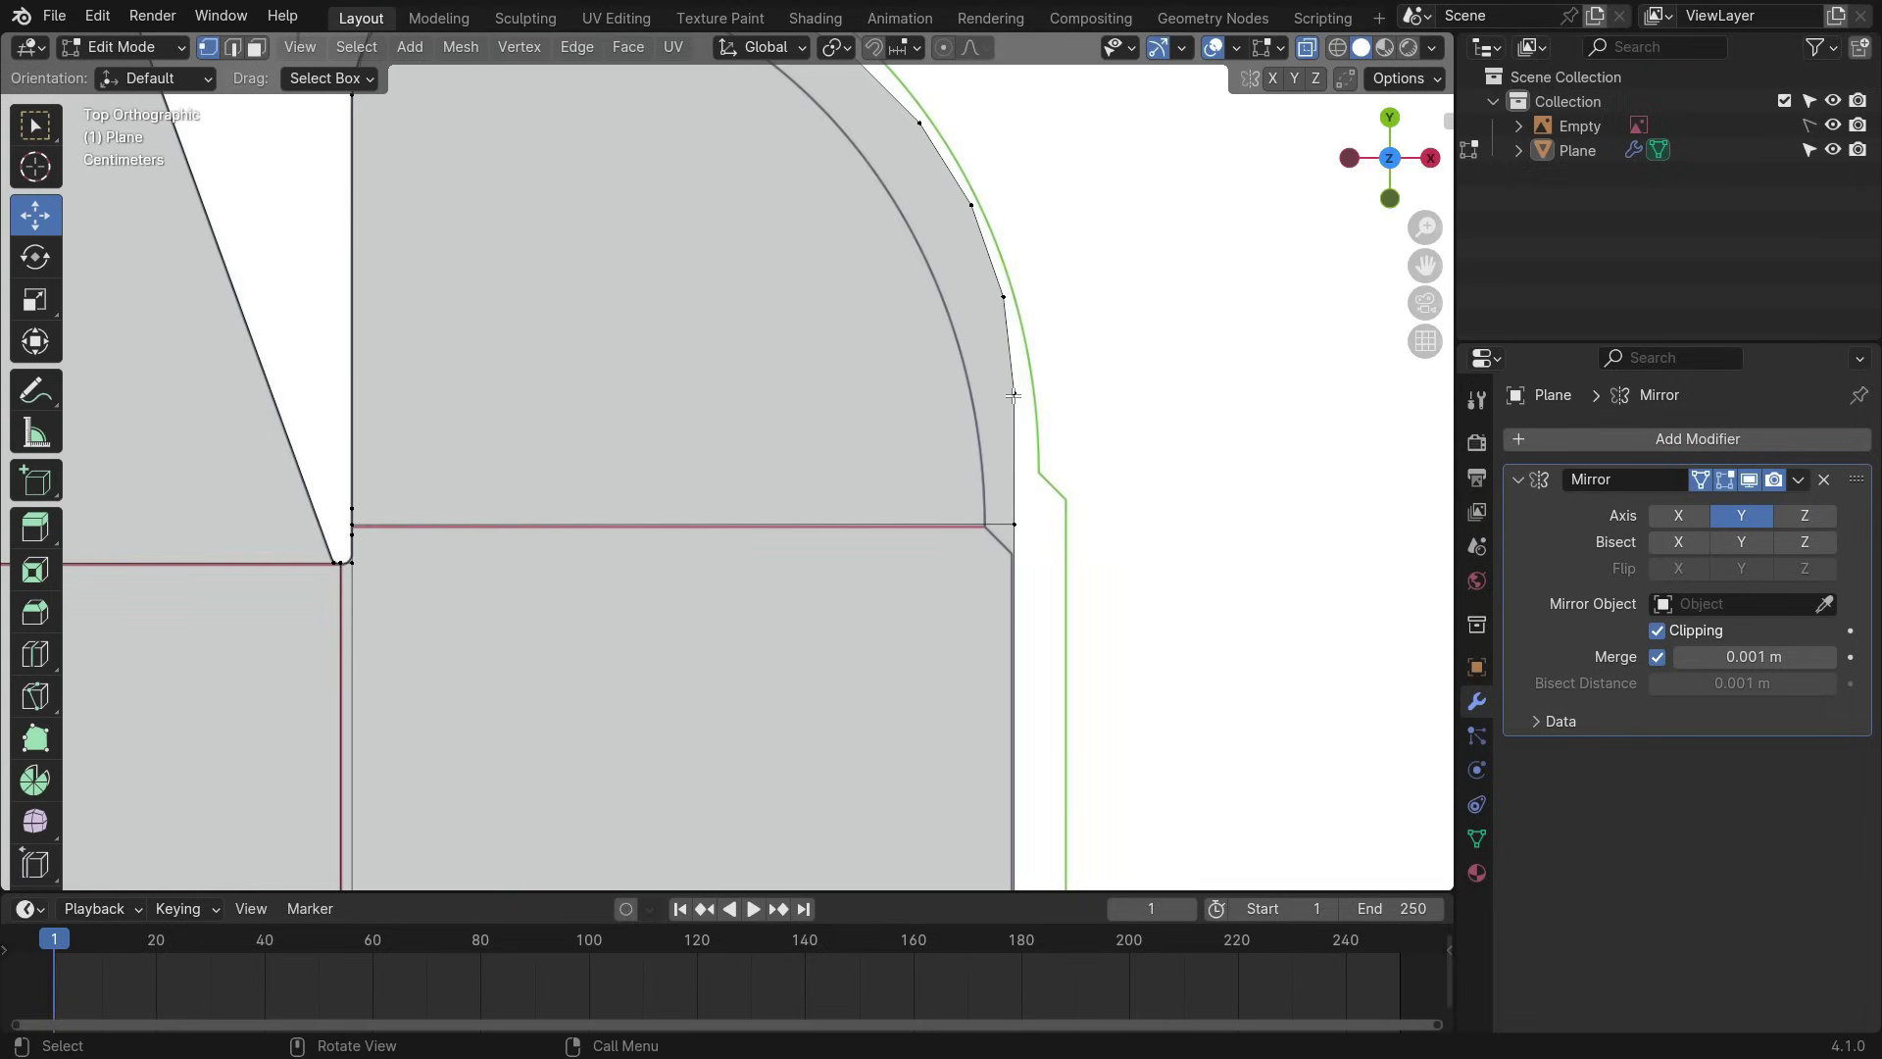
{"action": "left_click", "coordinate": [1151, 495]}
{"action": "scroll", "coordinate": [1015, 532], "scroll_direction": "up", "scroll_amount": 4}
{"action": "left_click", "coordinate": [1013, 516]}
{"action": "left_click_drag", "start_coordinate": [1109, 517], "coordinate": [1059, 516]}
{"action": "key", "text": "ctrl+z"}
- Knife-cut a horizontal edge across the rightmost panel just below the rounded flap's fold line
{"action": "scroll", "coordinate": [1029, 459], "scroll_direction": "down", "scroll_amount": 8}
{"action": "scroll", "coordinate": [1014, 423], "scroll_direction": "down", "scroll_amount": 6}
{"action": "scroll", "coordinate": [977, 418], "scroll_direction": "up", "scroll_amount": 4}
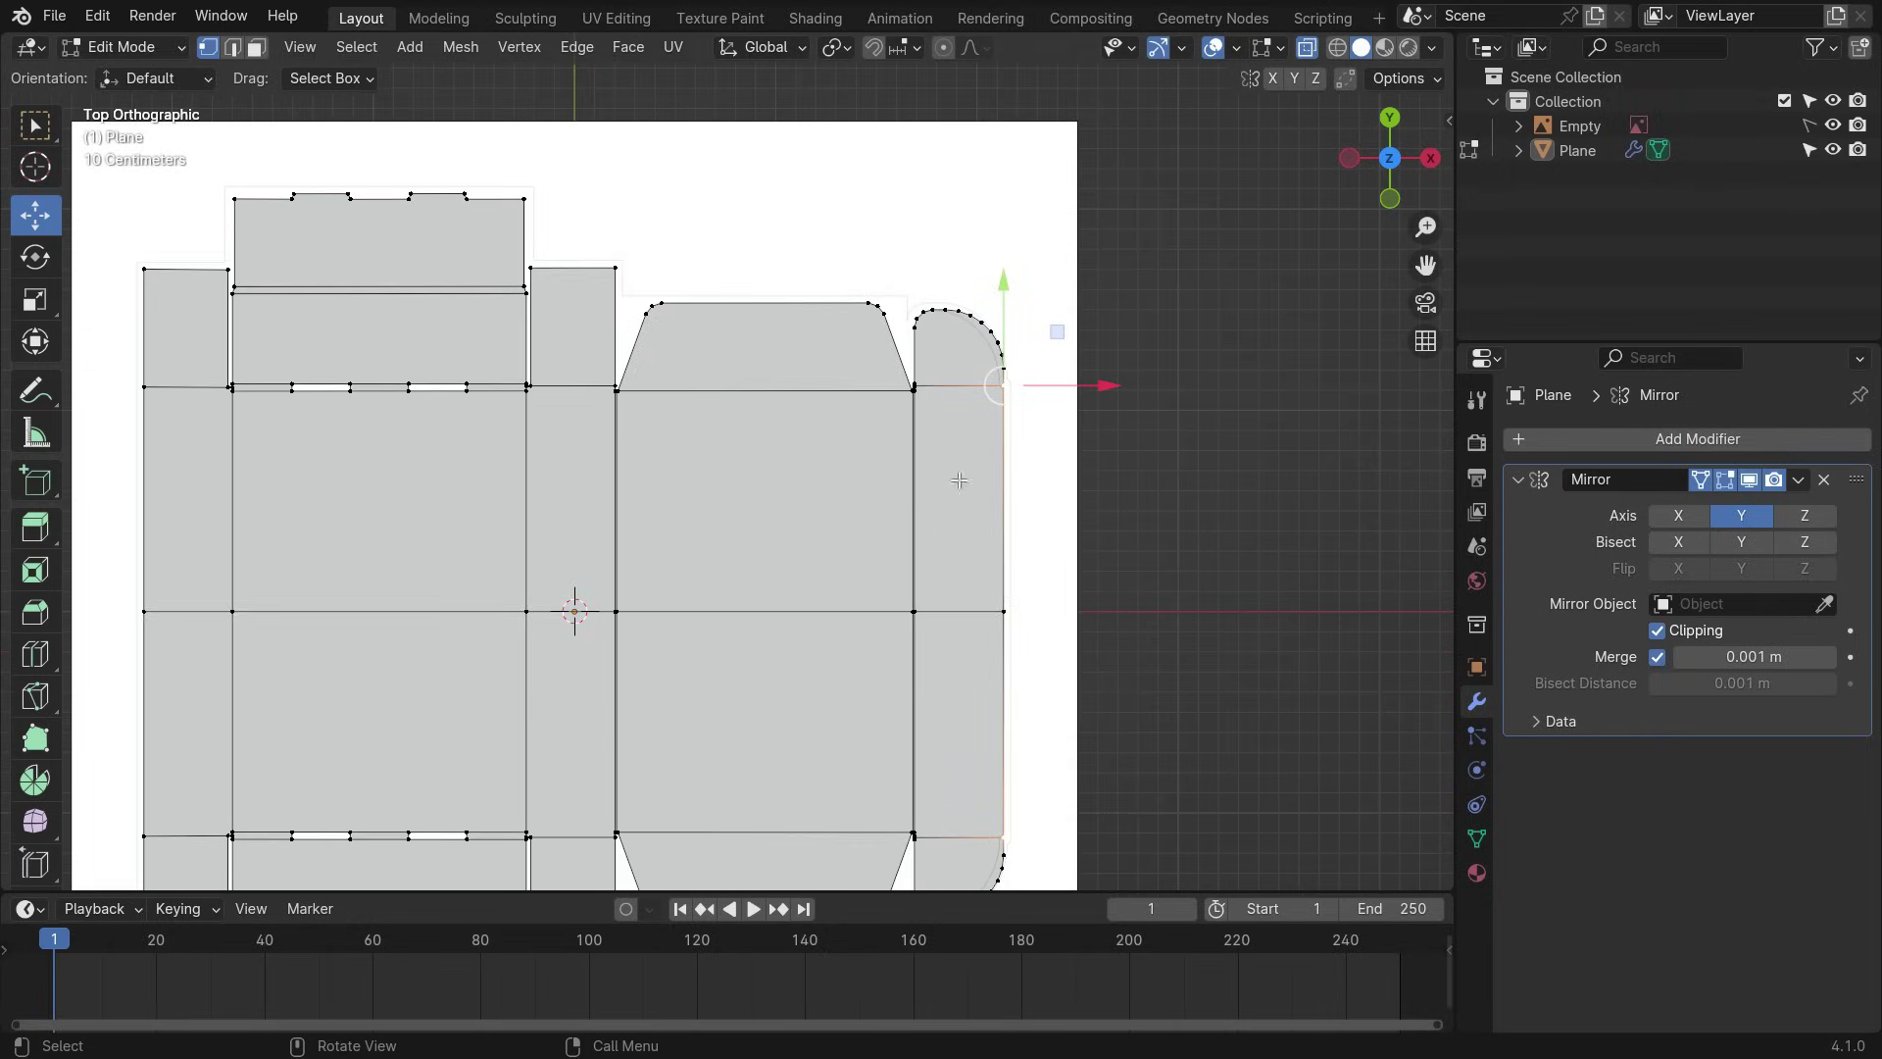
{"action": "scroll", "coordinate": [977, 418], "scroll_direction": "up", "scroll_amount": 5}
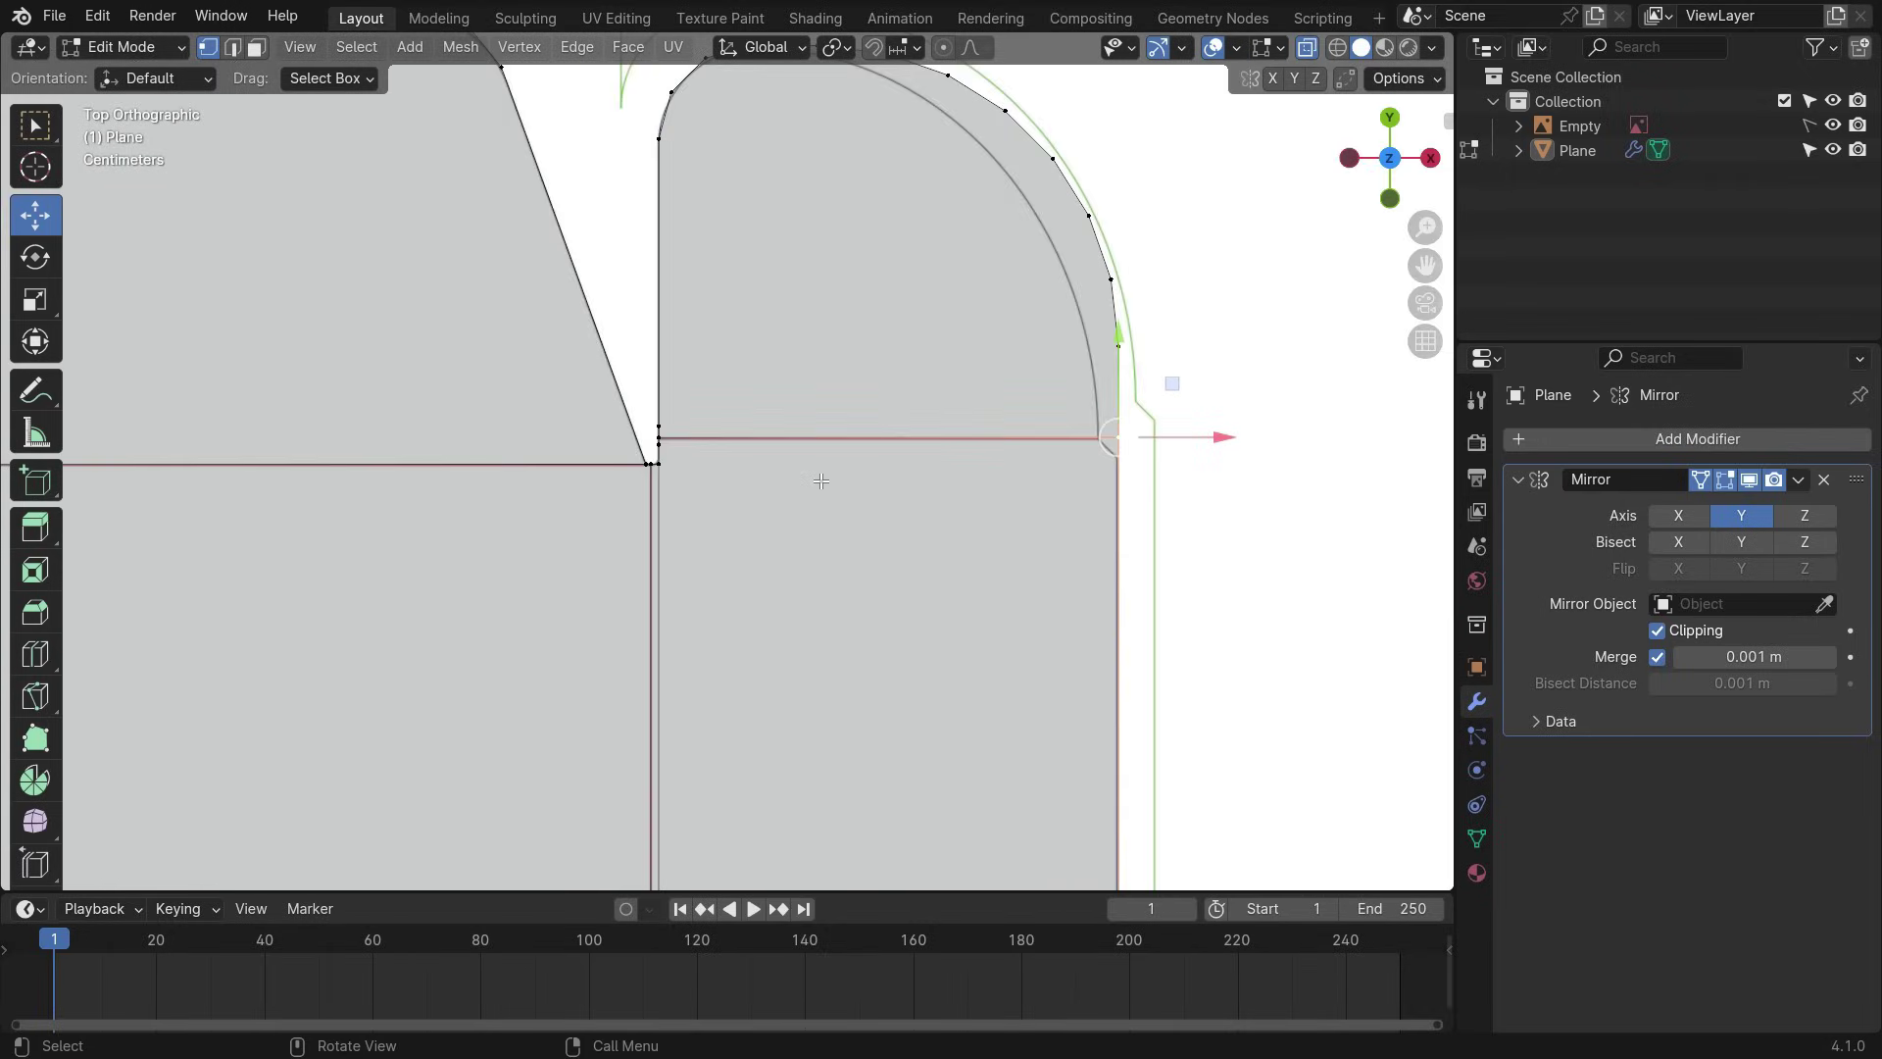
{"action": "key", "text": "k"}
{"action": "left_click", "coordinate": [549, 467]}
{"action": "left_click", "coordinate": [1224, 468]}
{"action": "key", "text": "Return"}
- Move the new horizontal edge down level with the lower corner of the dieline's chamfer
{"action": "left_click", "coordinate": [549, 467]}
{"action": "middle_click_drag", "start_coordinate": [1328, 470], "coordinate": [891, 500], "text": "shift"}
{"action": "scroll", "coordinate": [891, 500], "scroll_direction": "up", "scroll_amount": 3}
{"action": "left_click", "coordinate": [901, 491], "text": "shift"}
{"action": "left_click_drag", "start_coordinate": [333, 388], "coordinate": [332, 417]}
{"action": "left_click", "coordinate": [1039, 496]}
- Move the outer end vertex of the rounded flap's fold line inward to the dieline's chamfer corner
{"action": "middle_click_drag", "start_coordinate": [875, 477], "coordinate": [996, 479], "text": "shift"}
{"action": "scroll", "coordinate": [996, 478], "scroll_direction": "down", "scroll_amount": 1}
{"action": "scroll", "coordinate": [992, 478], "scroll_direction": "down", "scroll_amount": 1}
{"action": "left_click", "coordinate": [1001, 475]}
{"action": "scroll", "coordinate": [1002, 478], "scroll_direction": "up", "scroll_amount": 4}
{"action": "left_click_drag", "start_coordinate": [1080, 471], "coordinate": [1001, 482]}
- Move the lowest vertices of the rounded flap's outer arc inward onto the dieline curve
{"action": "scroll", "coordinate": [1008, 529], "scroll_direction": "down", "scroll_amount": 4}
{"action": "left_click", "coordinate": [980, 316]}
{"action": "left_click_drag", "start_coordinate": [1085, 351], "coordinate": [1033, 376]}
{"action": "left_click", "coordinate": [1033, 377]}
{"action": "scroll", "coordinate": [961, 382], "scroll_direction": "up", "scroll_amount": 3}
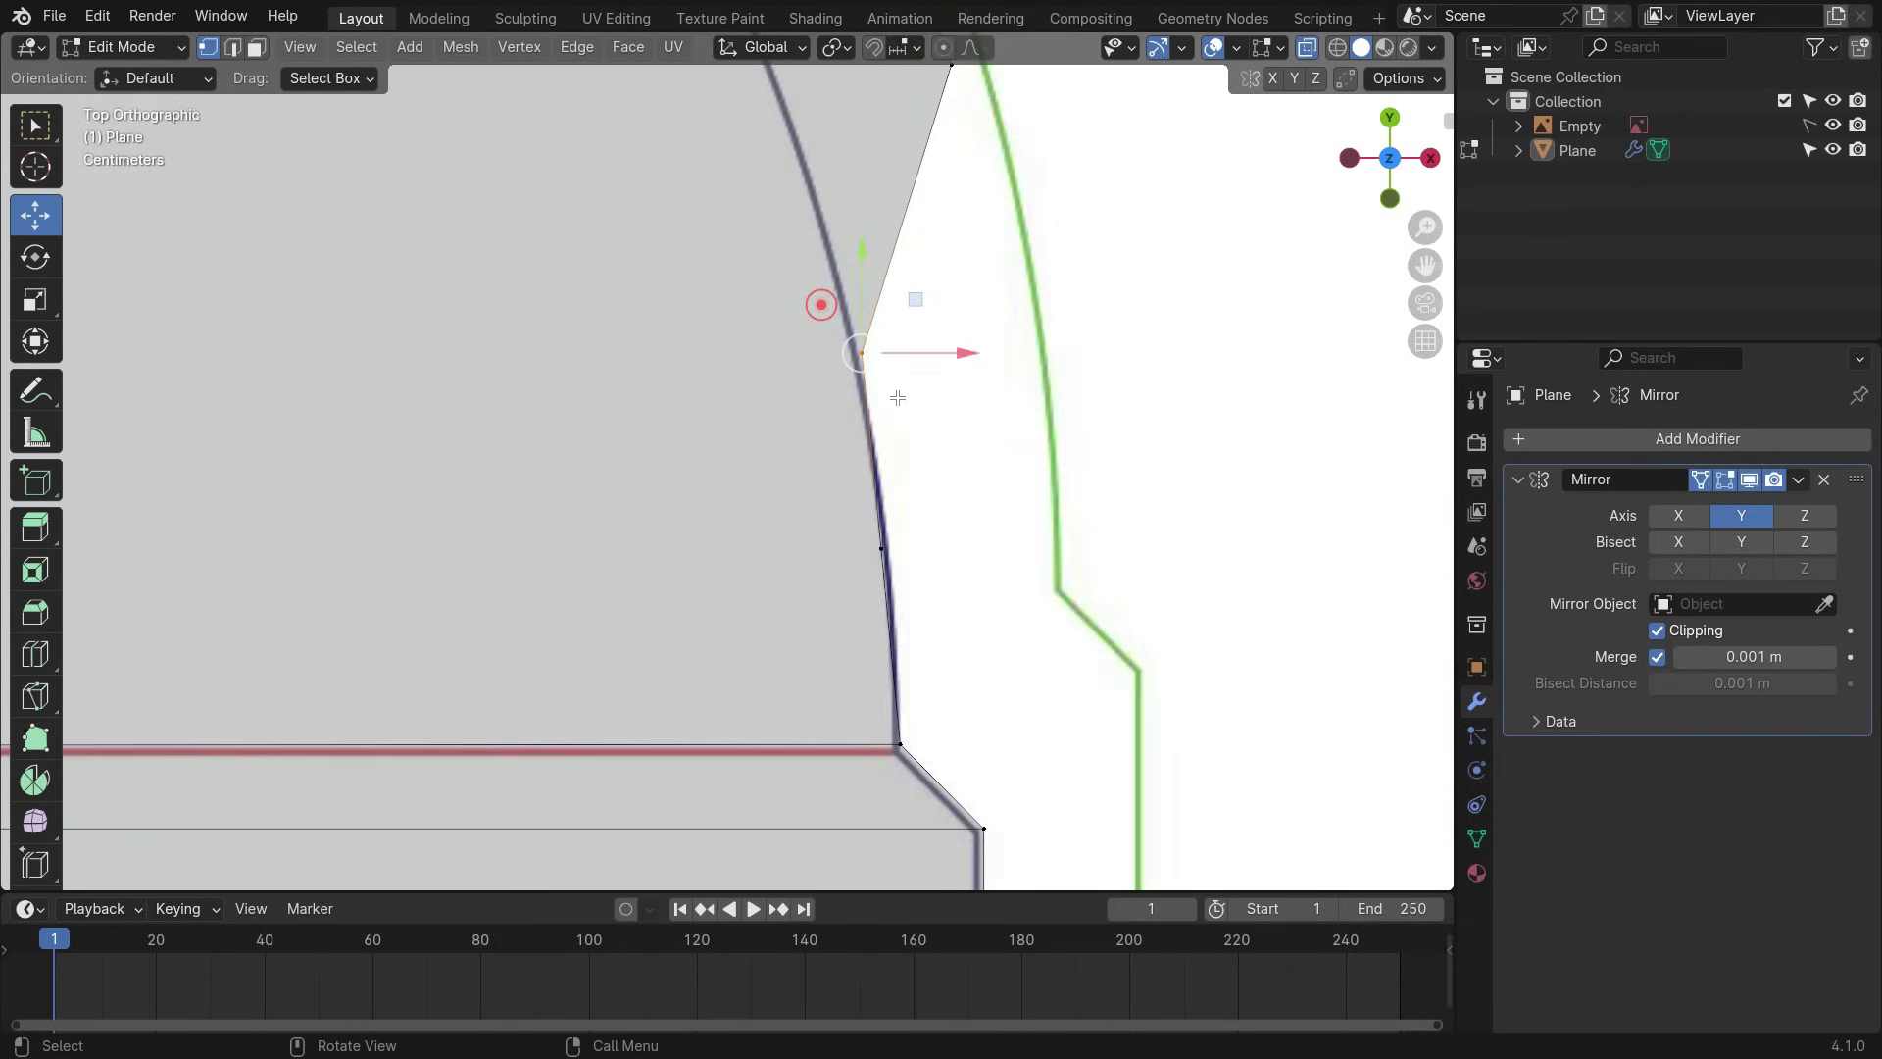
{"action": "left_click", "coordinate": [872, 544]}
{"action": "left_click_drag", "start_coordinate": [977, 553], "coordinate": [981, 555]}
- Move the next two protruding vertices of the rounded flap's outer arc inward onto the dieline curve
{"action": "scroll", "coordinate": [1160, 428], "scroll_direction": "down", "scroll_amount": 5}
{"action": "middle_click_drag", "start_coordinate": [1160, 427], "coordinate": [926, 510], "text": "shift"}
{"action": "left_click", "coordinate": [816, 348]}
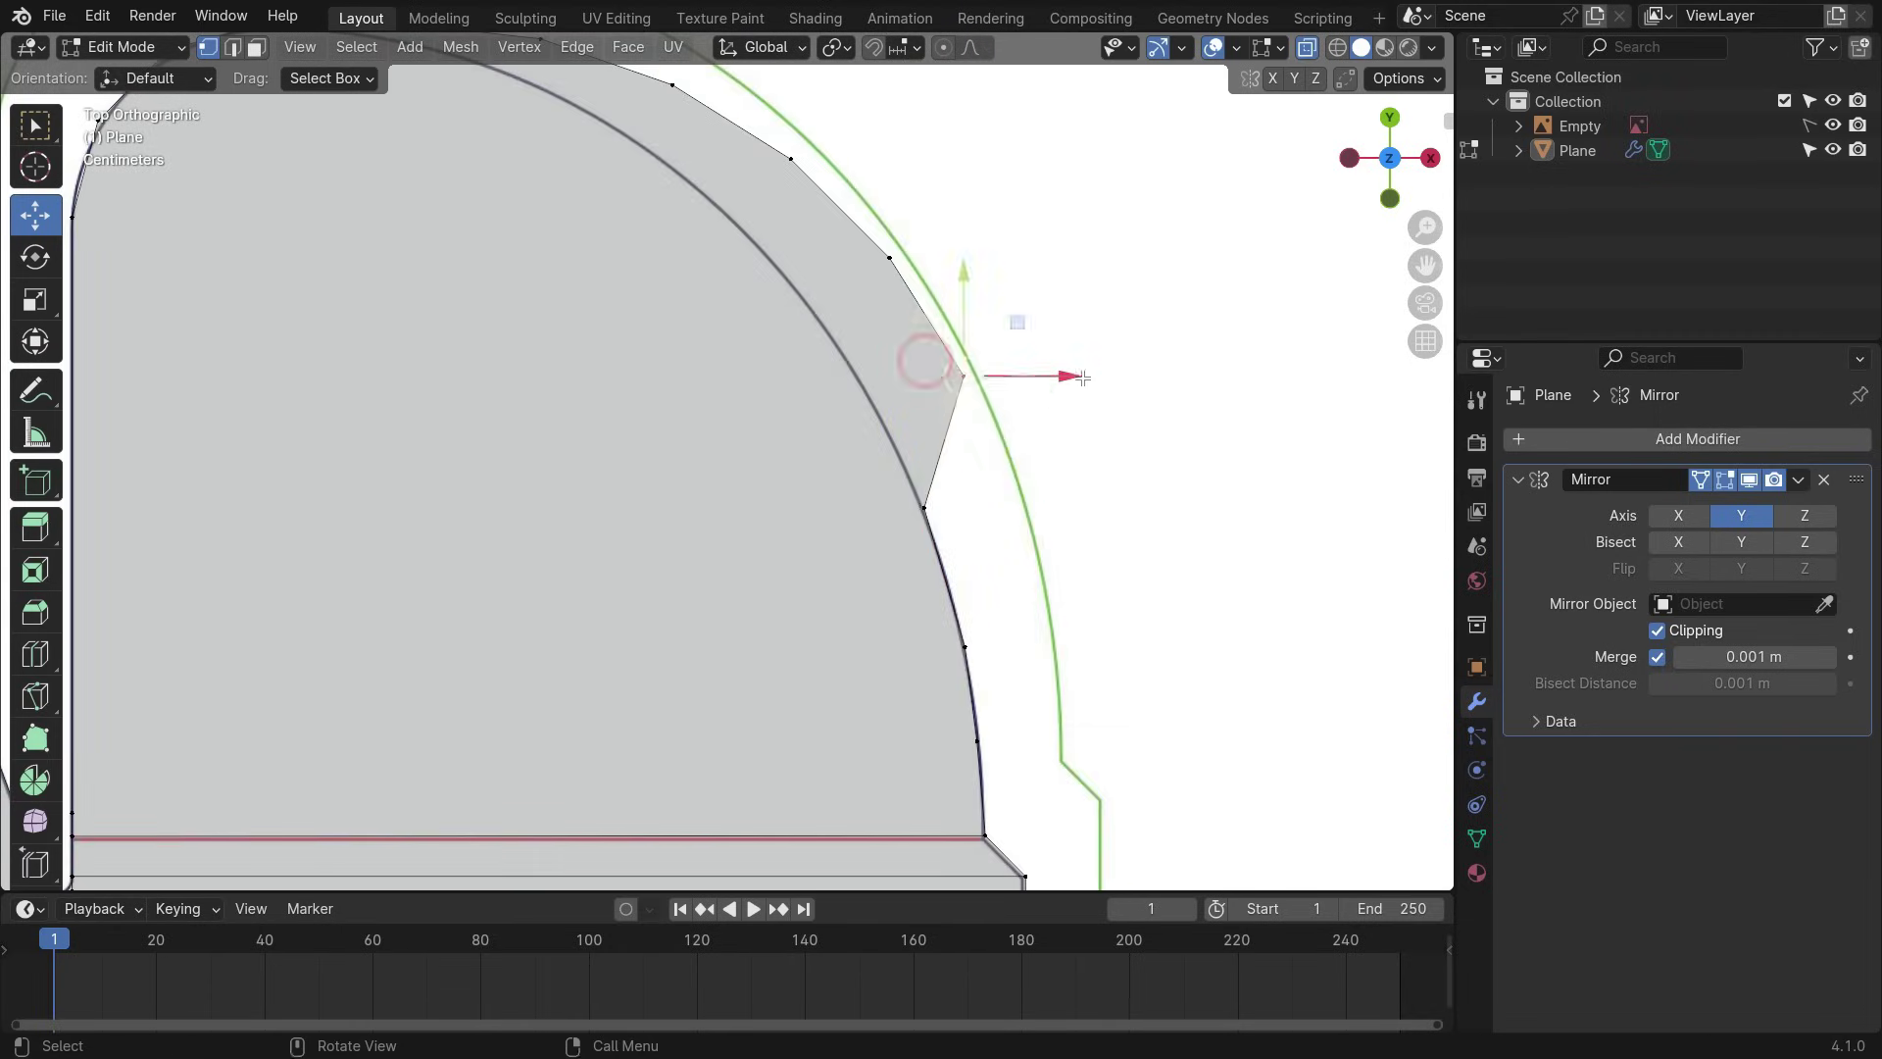
{"action": "left_click_drag", "start_coordinate": [1072, 379], "coordinate": [1092, 462]}
{"action": "left_click_drag", "start_coordinate": [1039, 359], "coordinate": [1030, 360]}
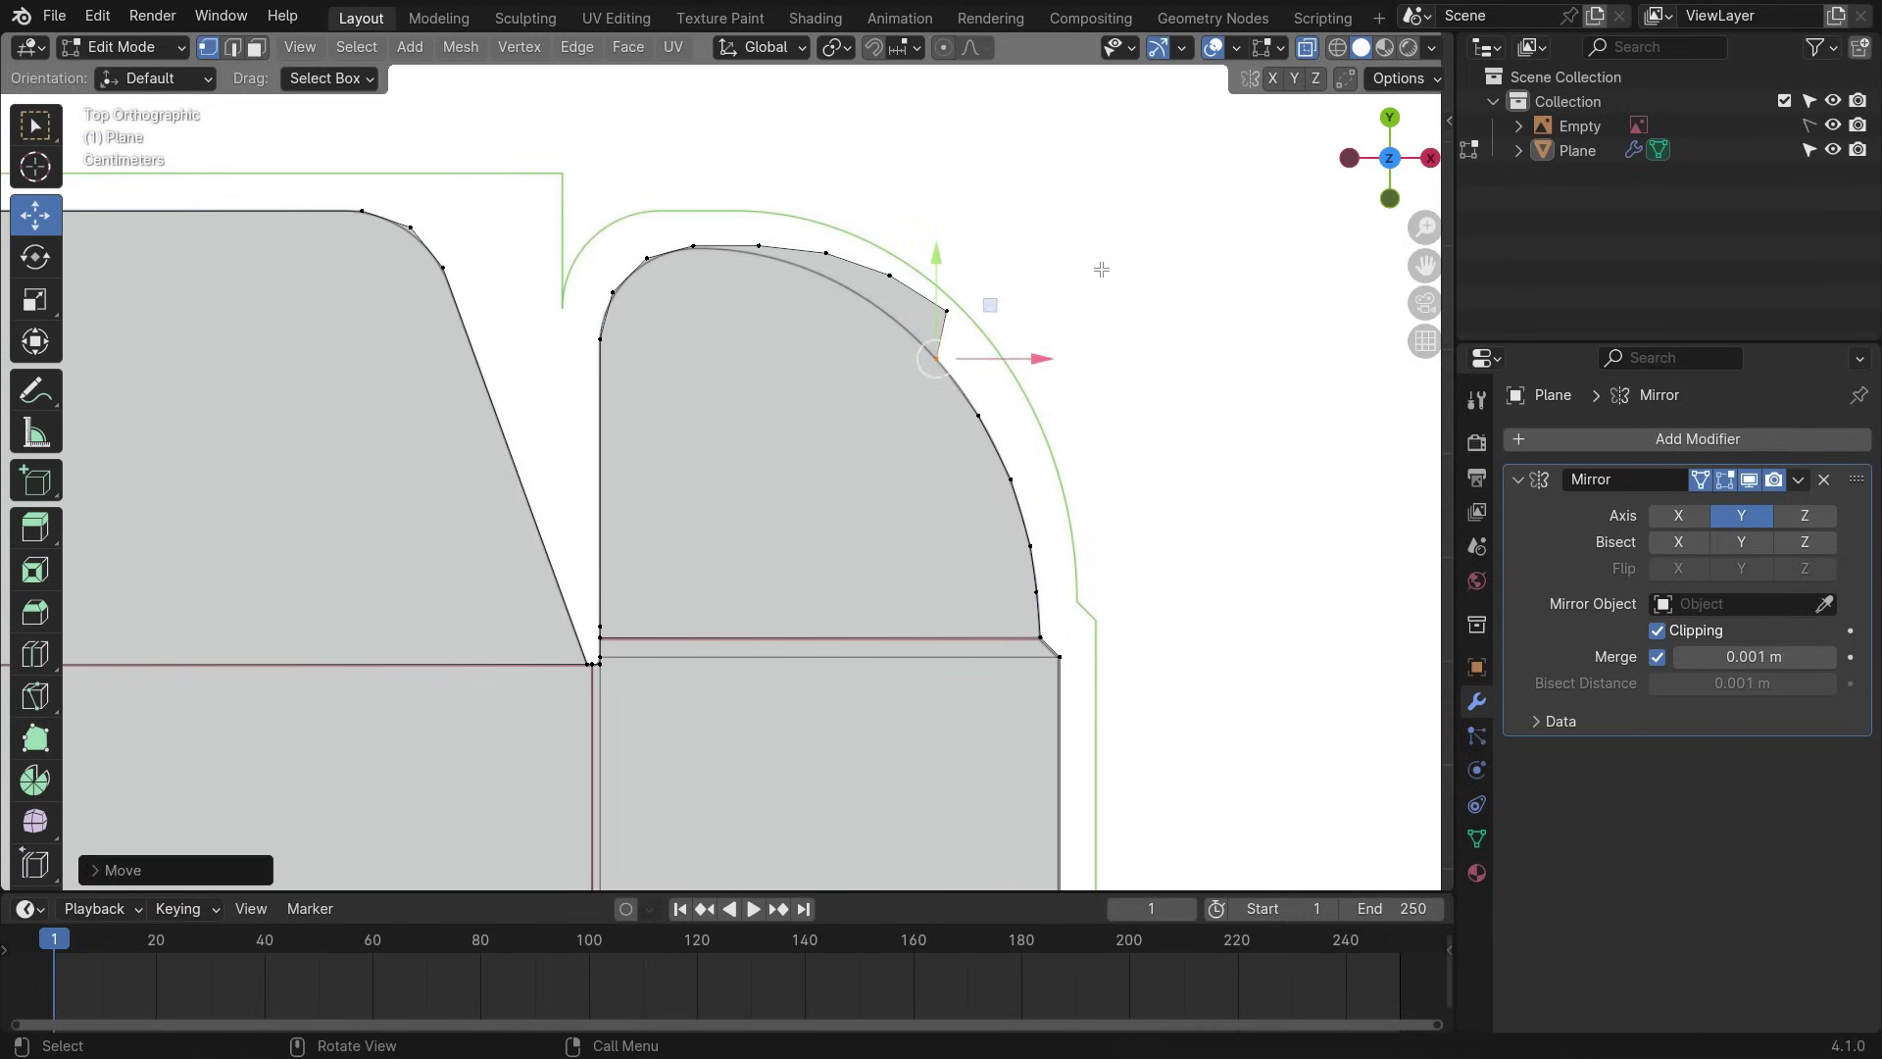
- Move the remaining upper vertices of the rounded flap's outer arc inward and down onto the dieline curve
{"action": "scroll", "coordinate": [985, 348], "scroll_direction": "up", "scroll_amount": 4}
{"action": "left_click", "coordinate": [888, 252]}
{"action": "left_click_drag", "start_coordinate": [973, 271], "coordinate": [875, 272]}
{"action": "left_click_drag", "start_coordinate": [806, 177], "coordinate": [794, 197]}
{"action": "left_click", "coordinate": [756, 177]}
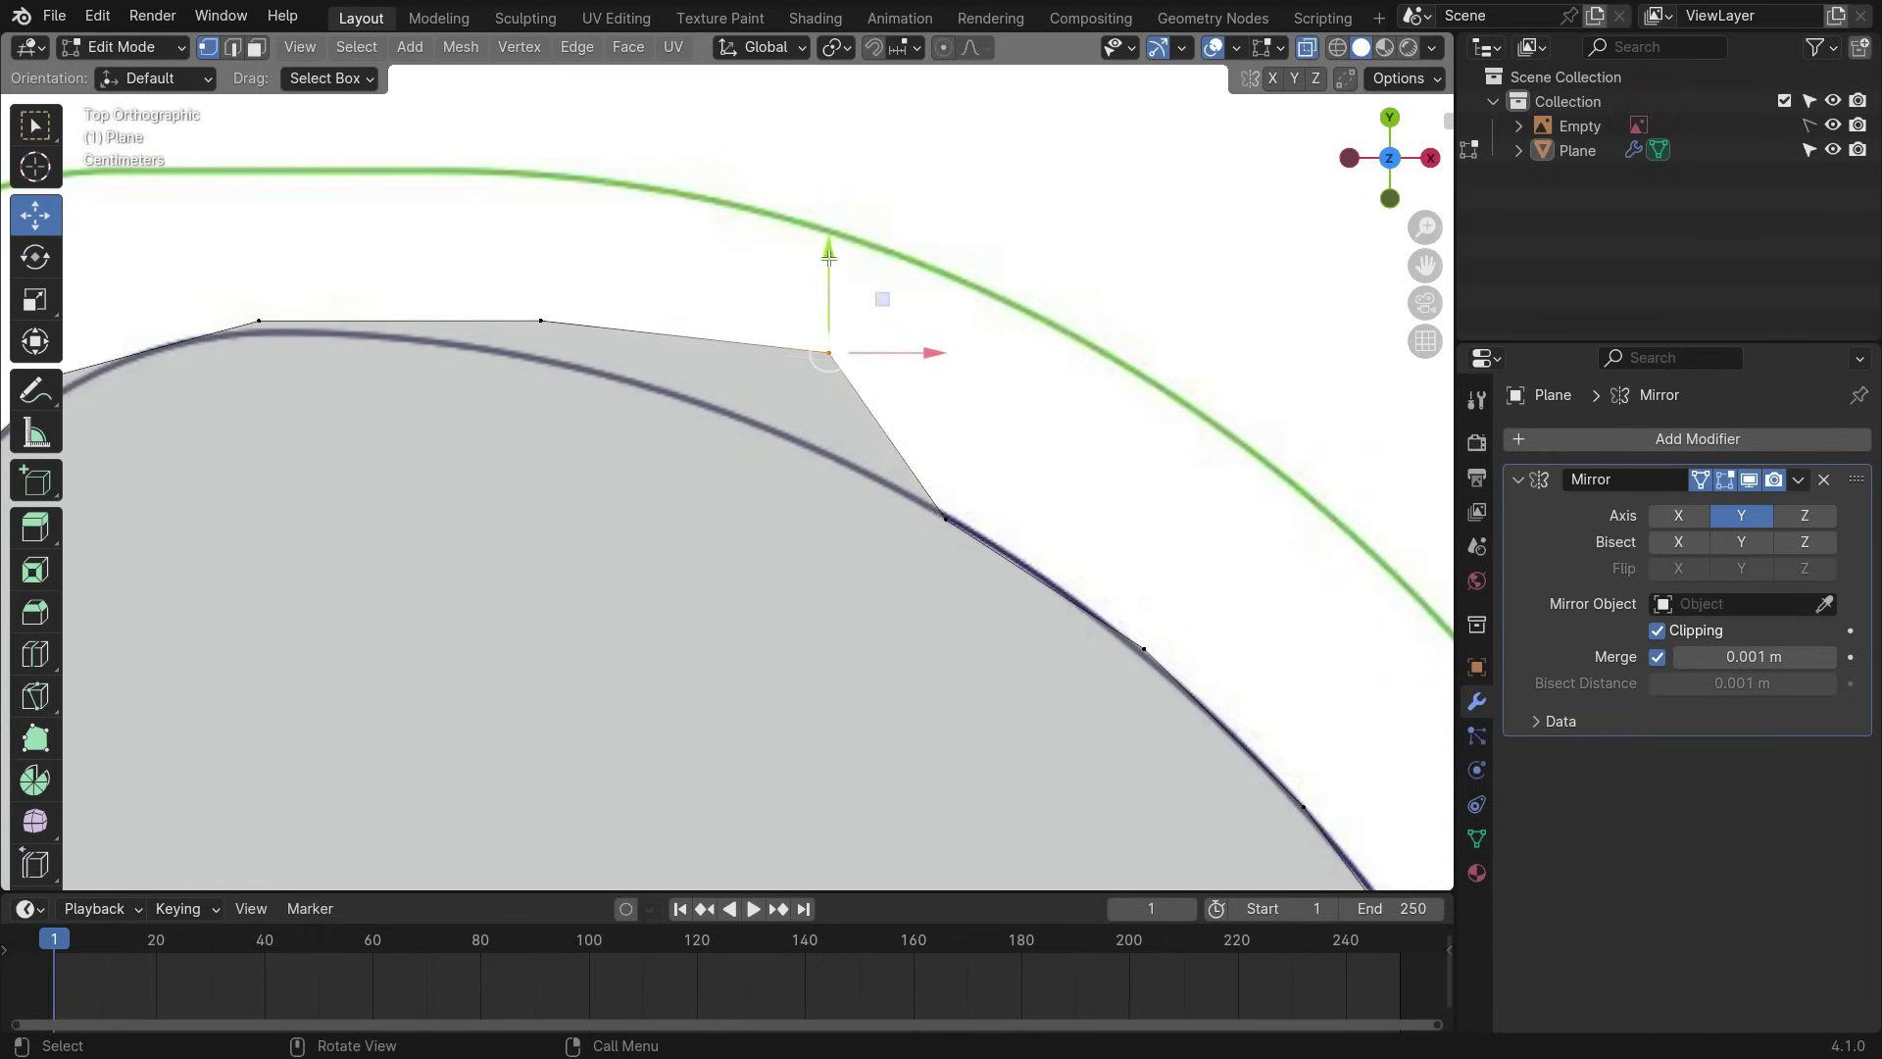
{"action": "left_click_drag", "start_coordinate": [888, 372], "coordinate": [912, 400]}
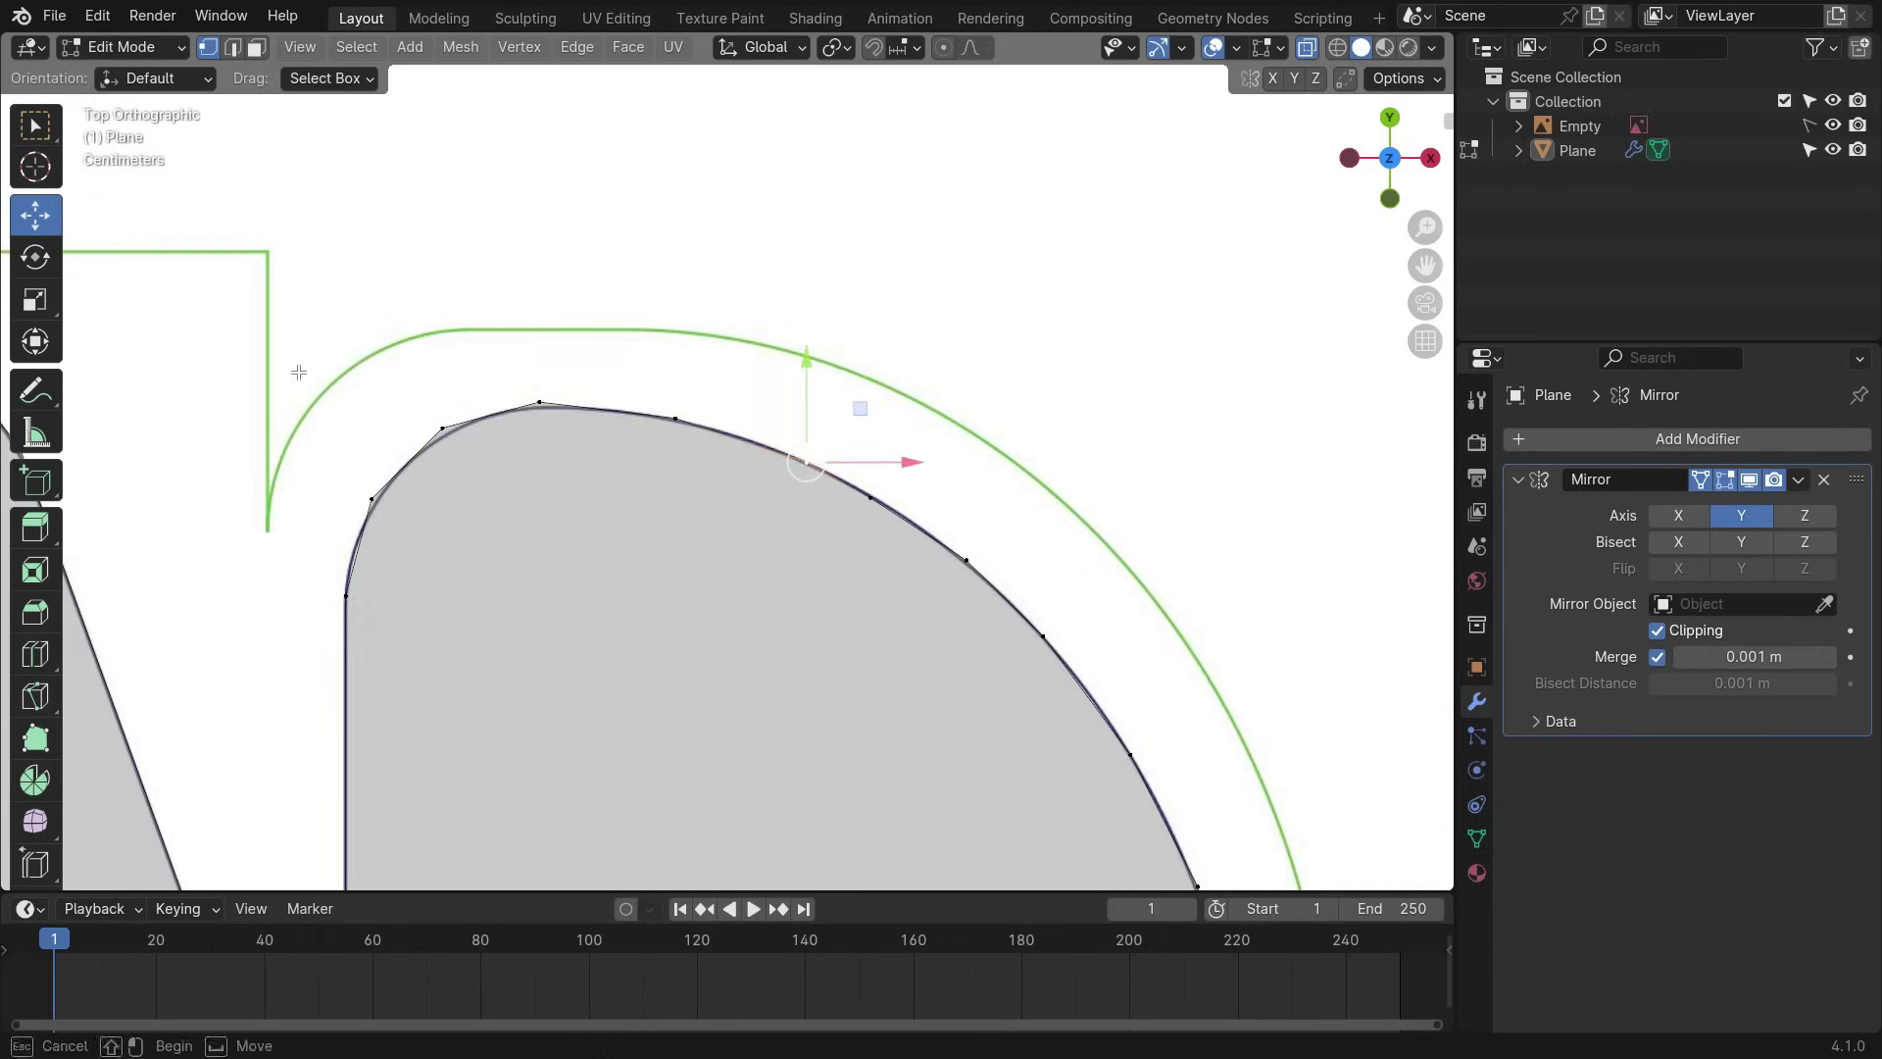
- Subdivide the edges of the rounded flap's small inner corner and shift its upper vertices onto the dieline curve
{"action": "right_click", "coordinate": [475, 490]}
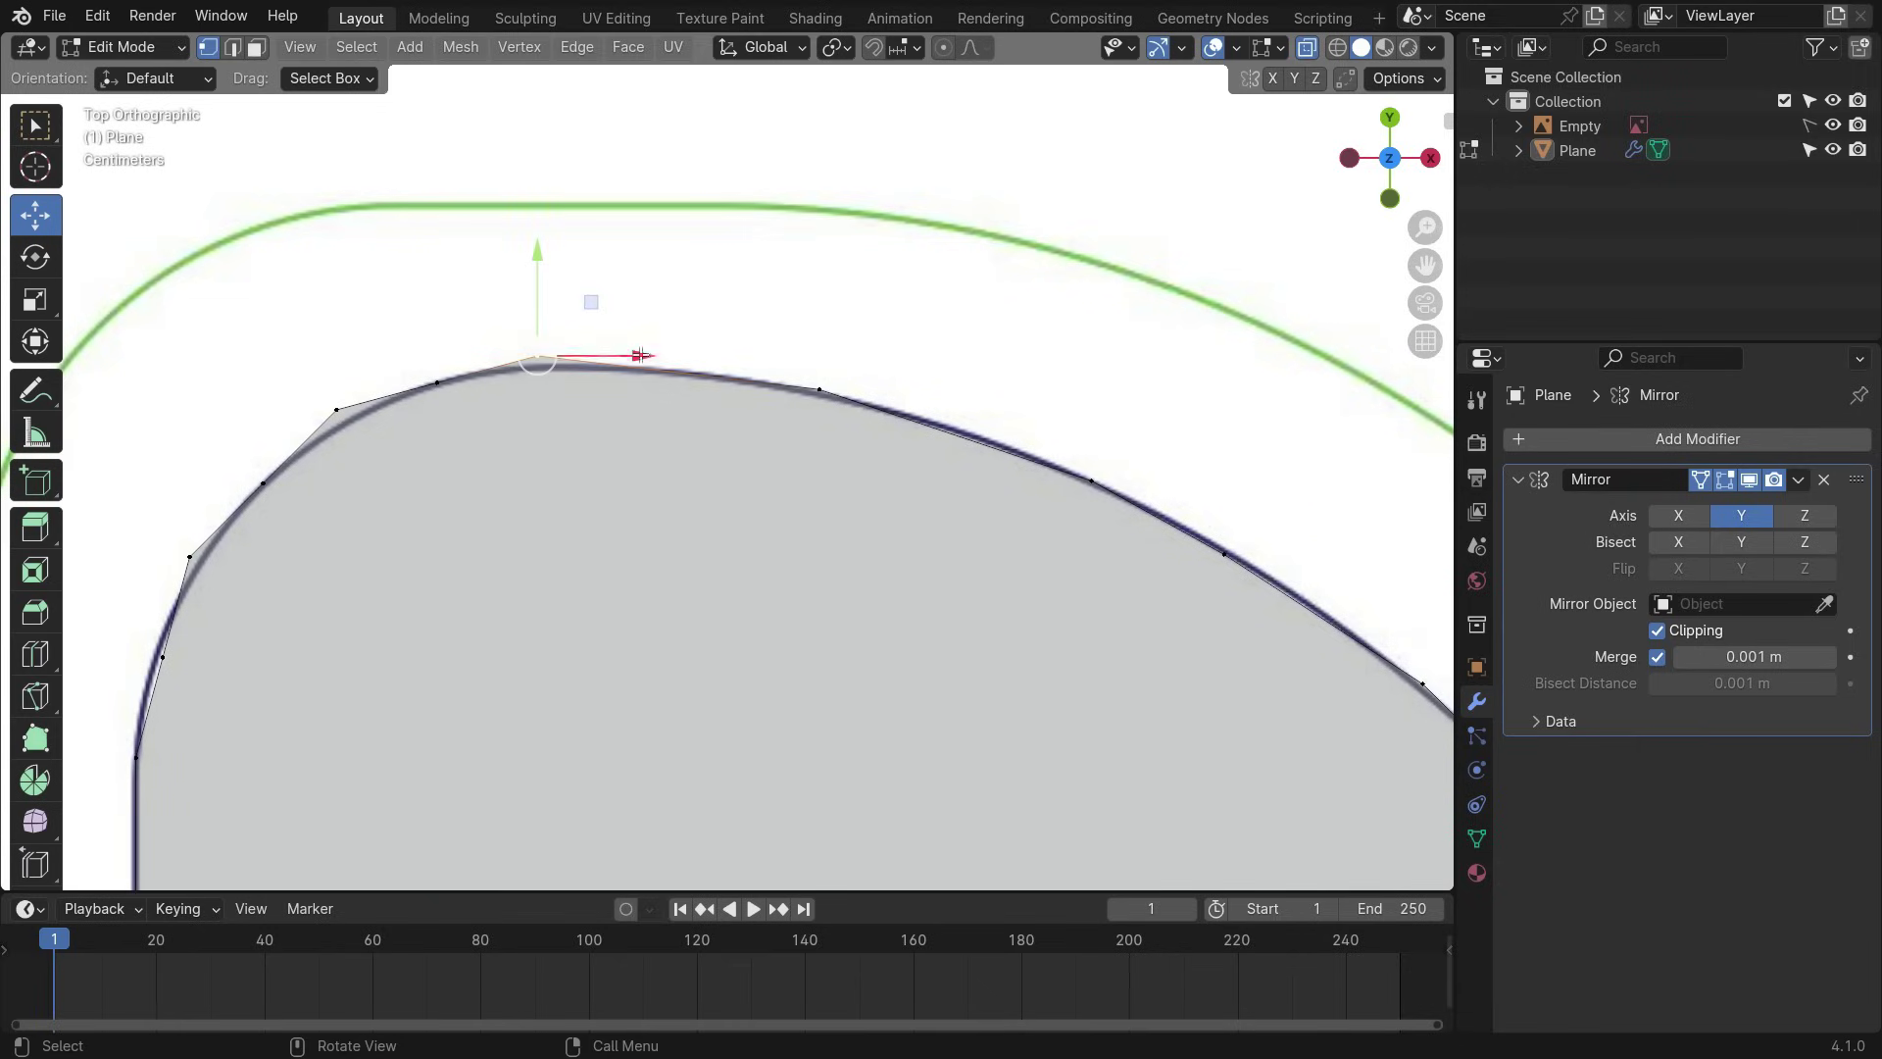
{"action": "left_click_drag", "start_coordinate": [639, 355], "coordinate": [713, 356]}
{"action": "left_click", "coordinate": [437, 432]}
{"action": "left_click", "coordinate": [594, 478]}
{"action": "left_click", "coordinate": [337, 410]}
{"action": "left_click_drag", "start_coordinate": [337, 319], "coordinate": [336, 302]}
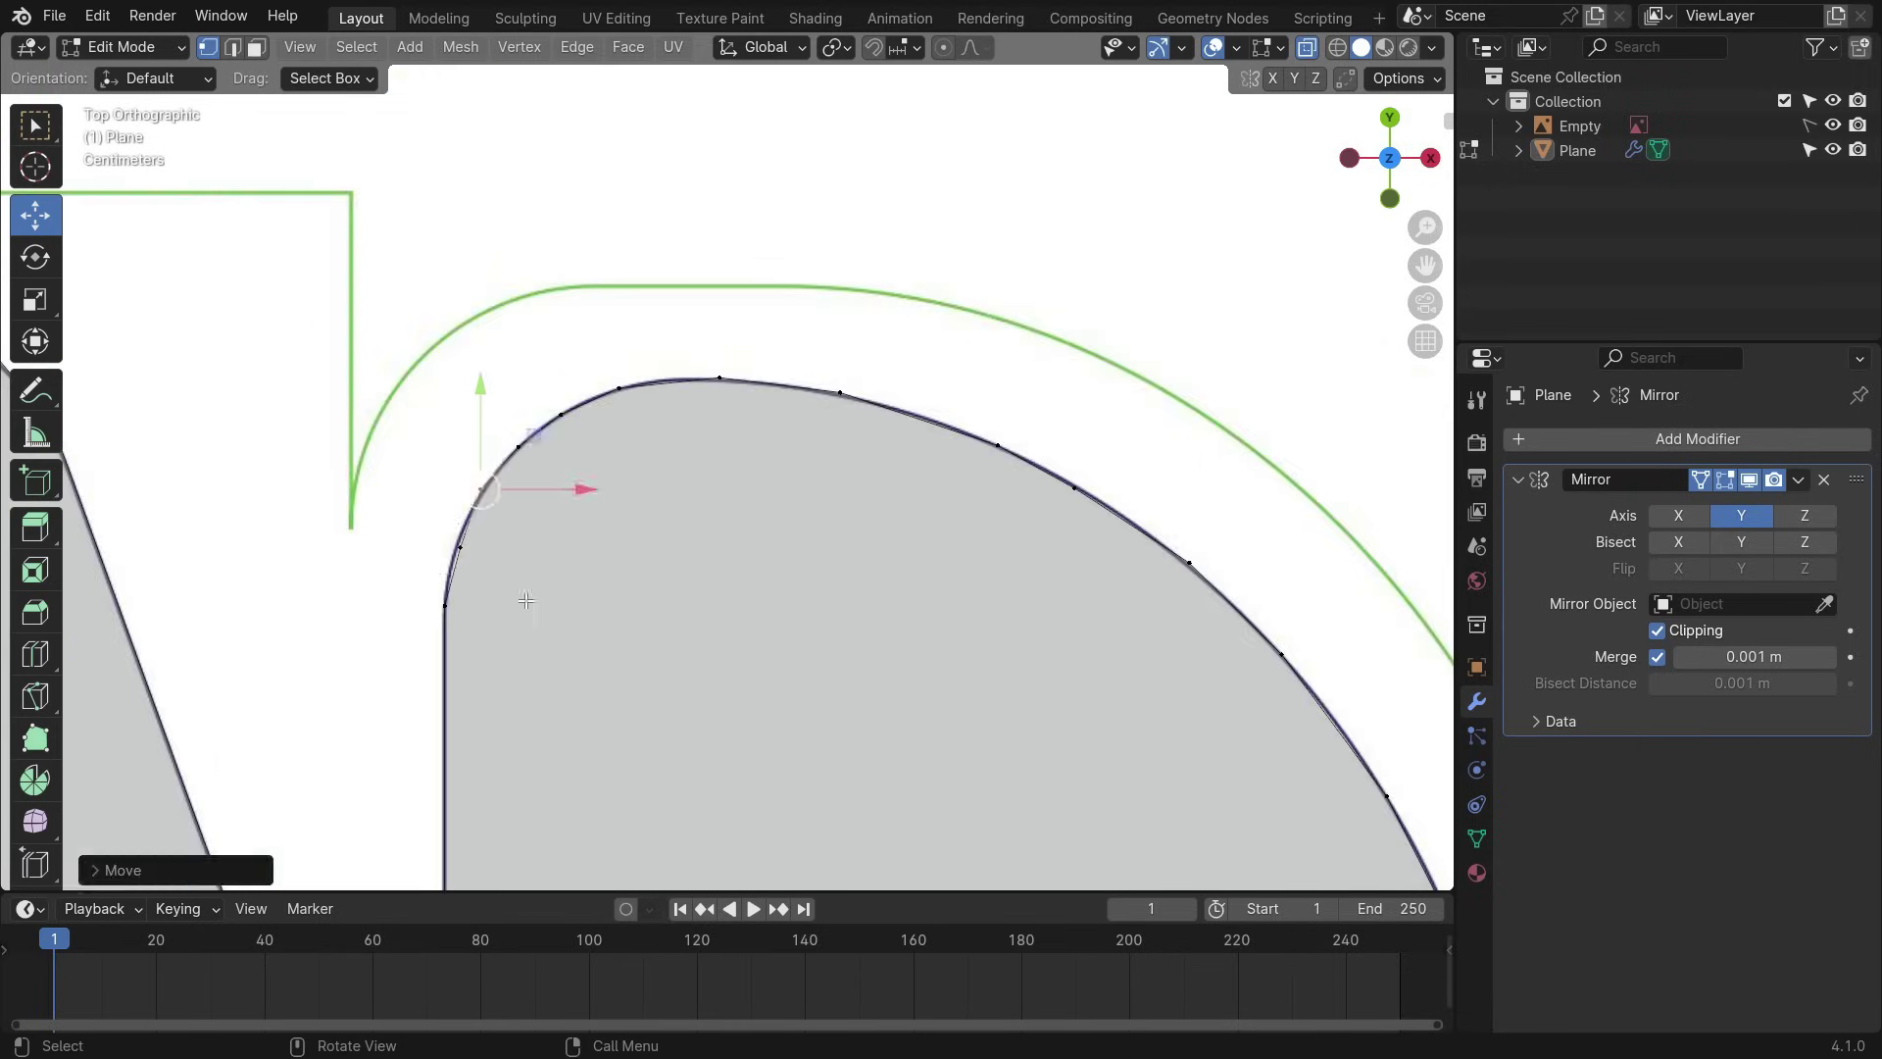
- Align the lower vertices of the rounded flap's inner corner with the dieline curve and return to Object Mode
{"action": "left_click", "coordinate": [460, 547]}
{"action": "scroll", "coordinate": [525, 574], "scroll_direction": "up", "scroll_amount": 3}
{"action": "left_click_drag", "start_coordinate": [415, 529], "coordinate": [406, 527]}
{"action": "left_click", "coordinate": [711, 316]}
{"action": "scroll", "coordinate": [711, 319], "scroll_direction": "down", "scroll_amount": 20}
{"action": "middle_click_drag", "start_coordinate": [767, 687], "coordinate": [794, 616], "text": "shift"}
{"action": "key", "text": "Tab"}
{"action": "scroll", "coordinate": [819, 544], "scroll_direction": "up", "scroll_amount": 2}
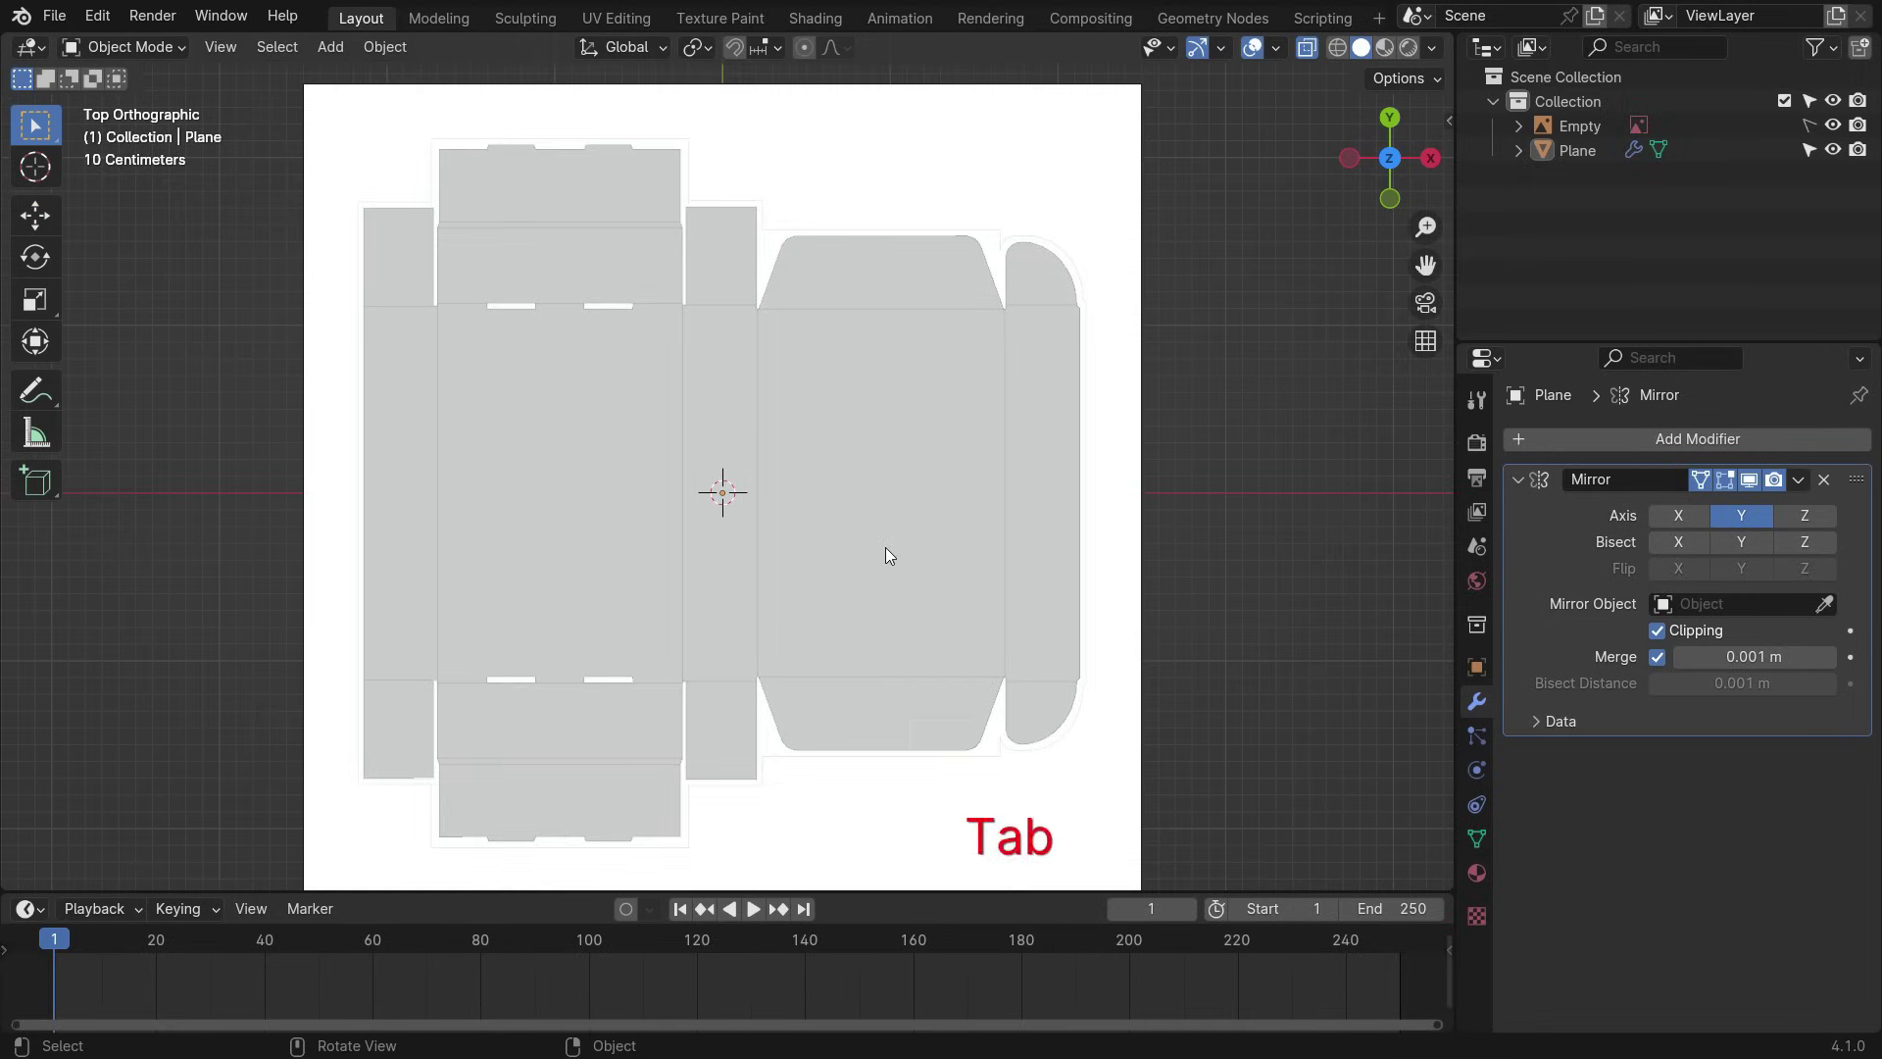
- Snap the 3D cursor to the centreline vertex on the fold between the slotted base panel and the narrow middle panel
{"action": "left_click", "coordinate": [869, 470]}
{"action": "key", "text": "Tab"}
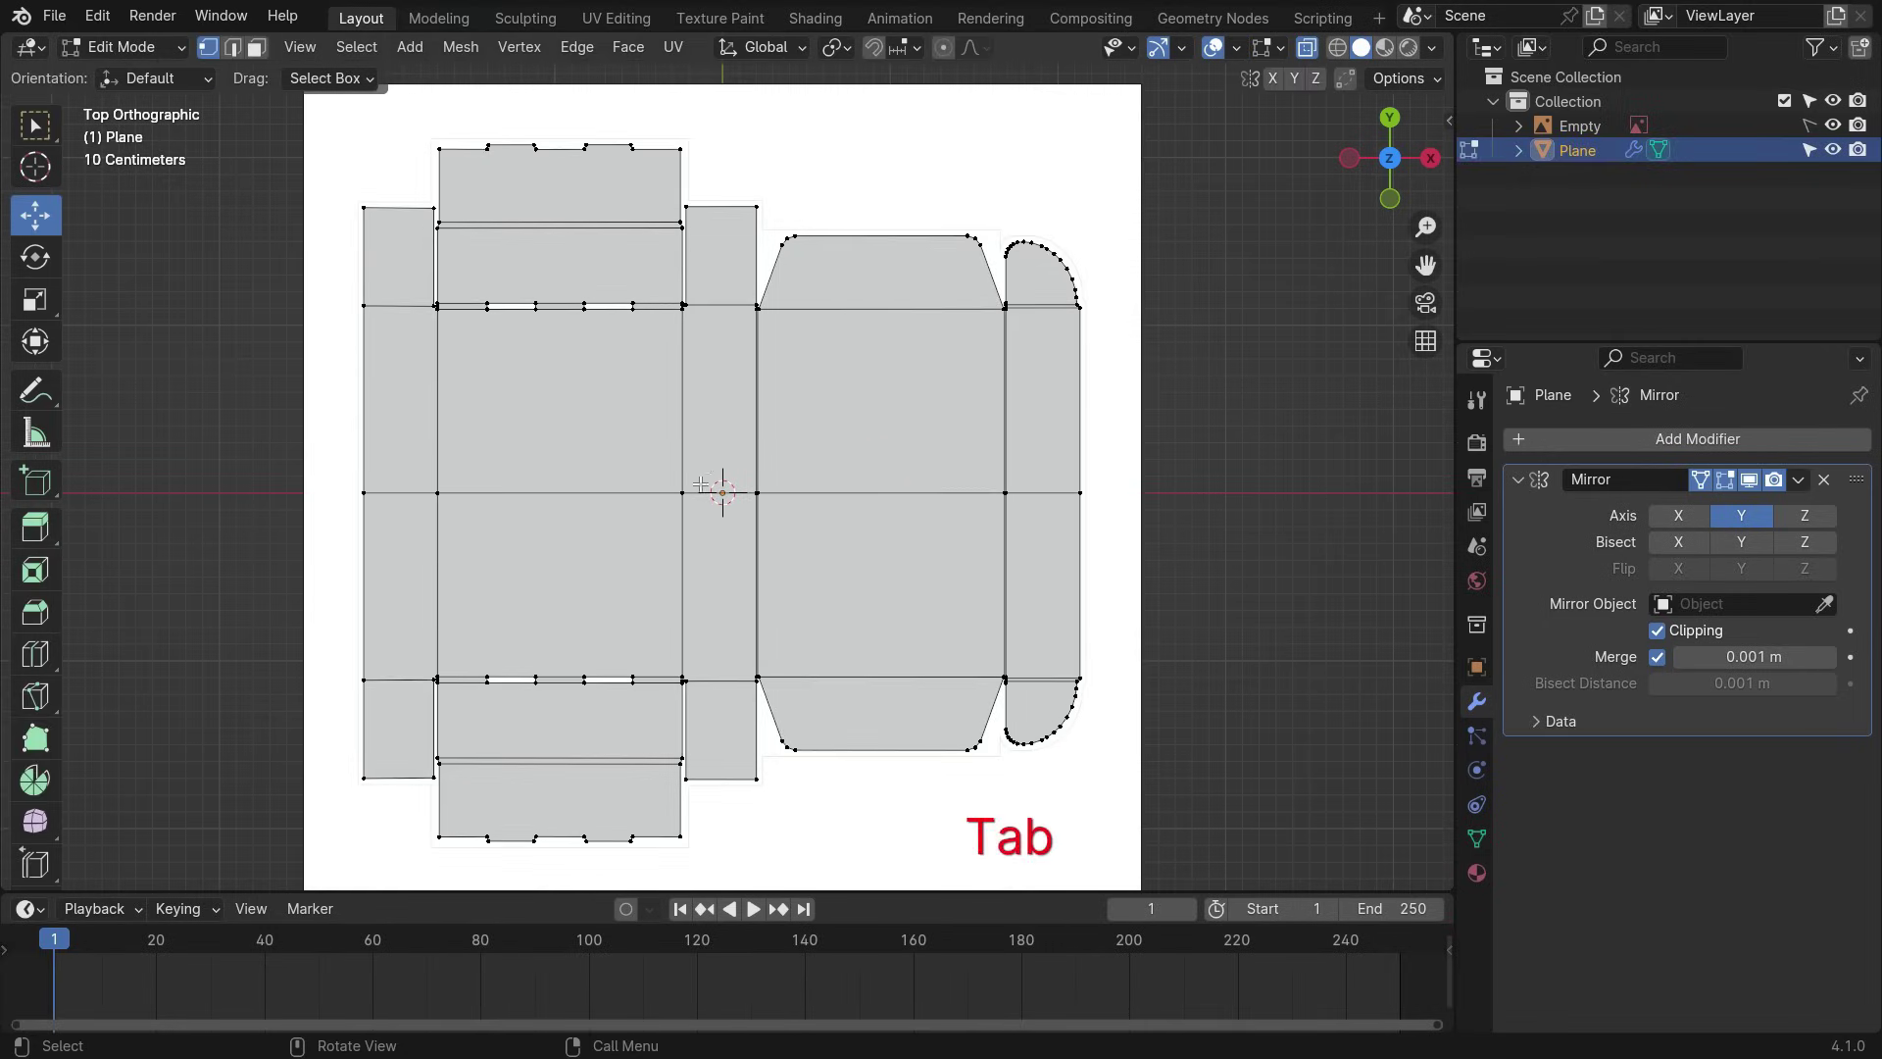
{"action": "scroll", "coordinate": [701, 486], "scroll_direction": "up", "scroll_amount": 4}
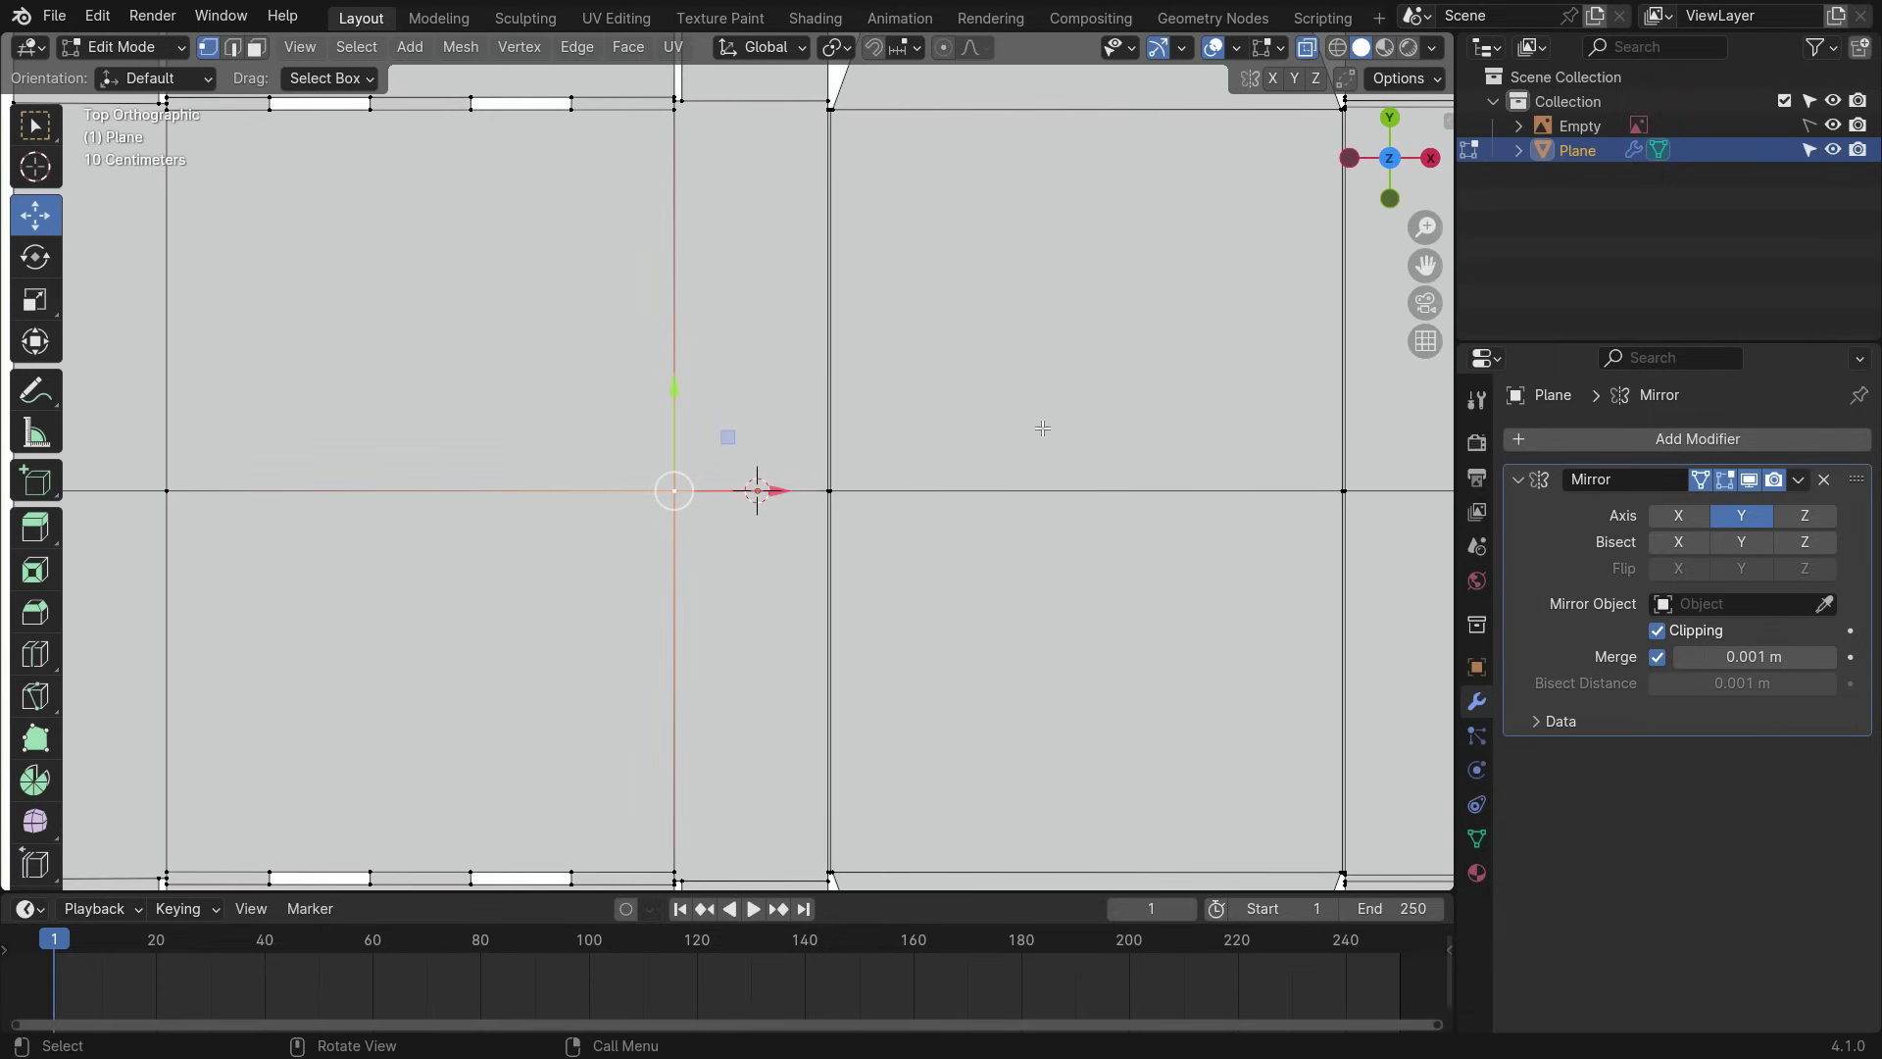
{"action": "key", "text": "shift+s"}
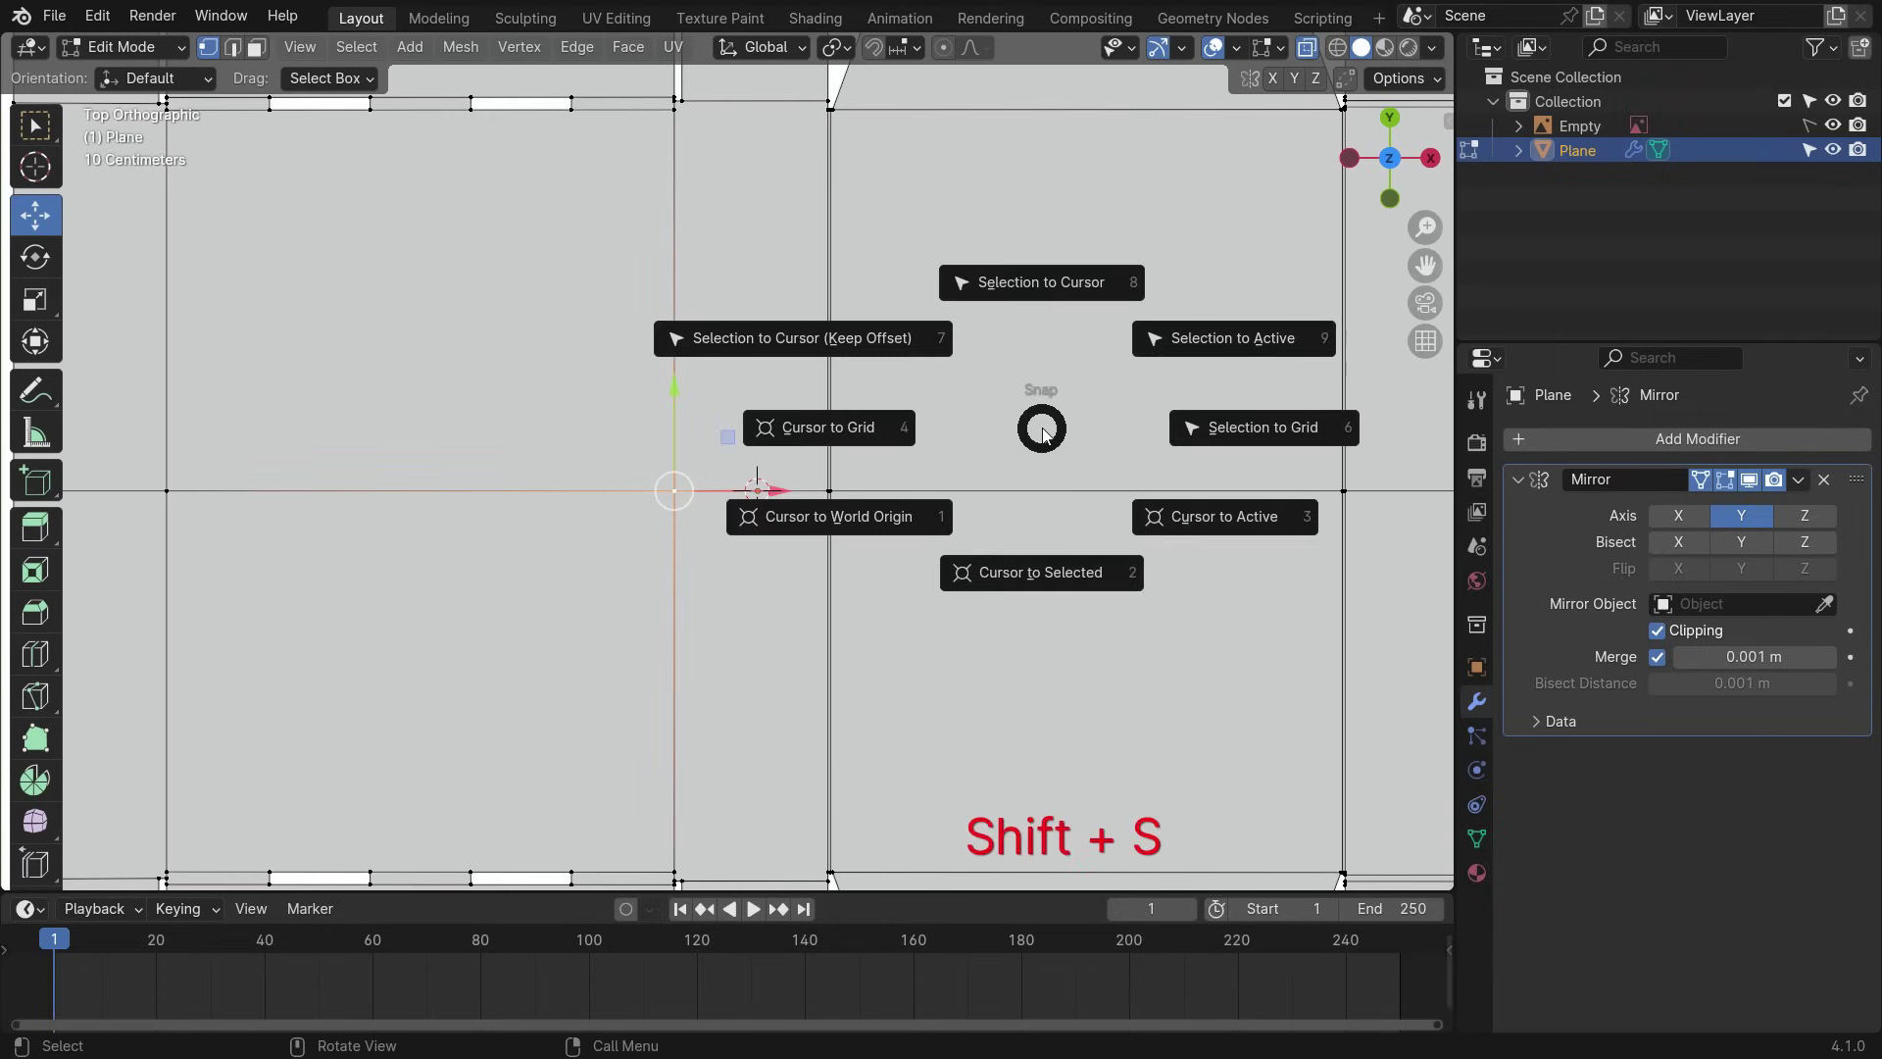
{"action": "left_click", "coordinate": [1043, 575]}
{"action": "key", "text": "Tab"}
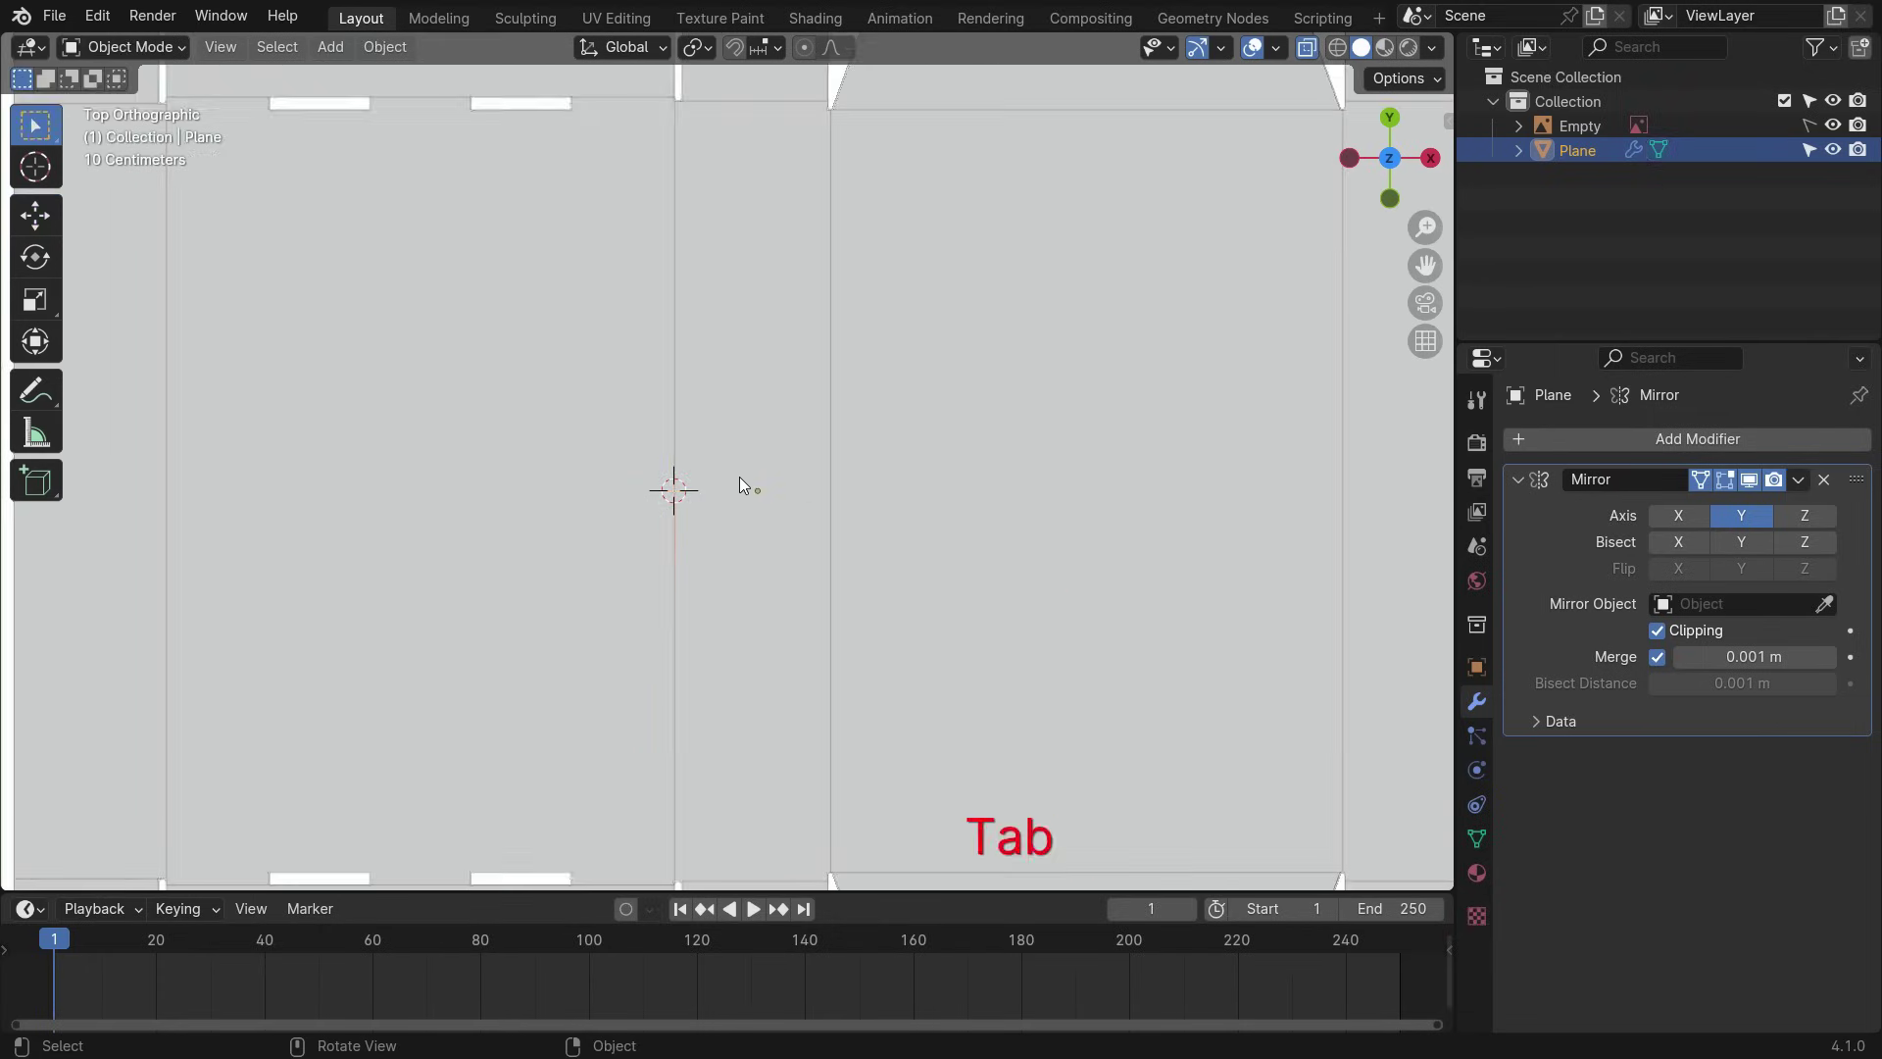
- Add a single-bone armature at the 3D cursor and rotate it 90° about the Y axis
{"action": "scroll", "coordinate": [750, 444], "scroll_direction": "down", "scroll_amount": 6}
{"action": "scroll", "coordinate": [650, 404], "scroll_direction": "up", "scroll_amount": 2}
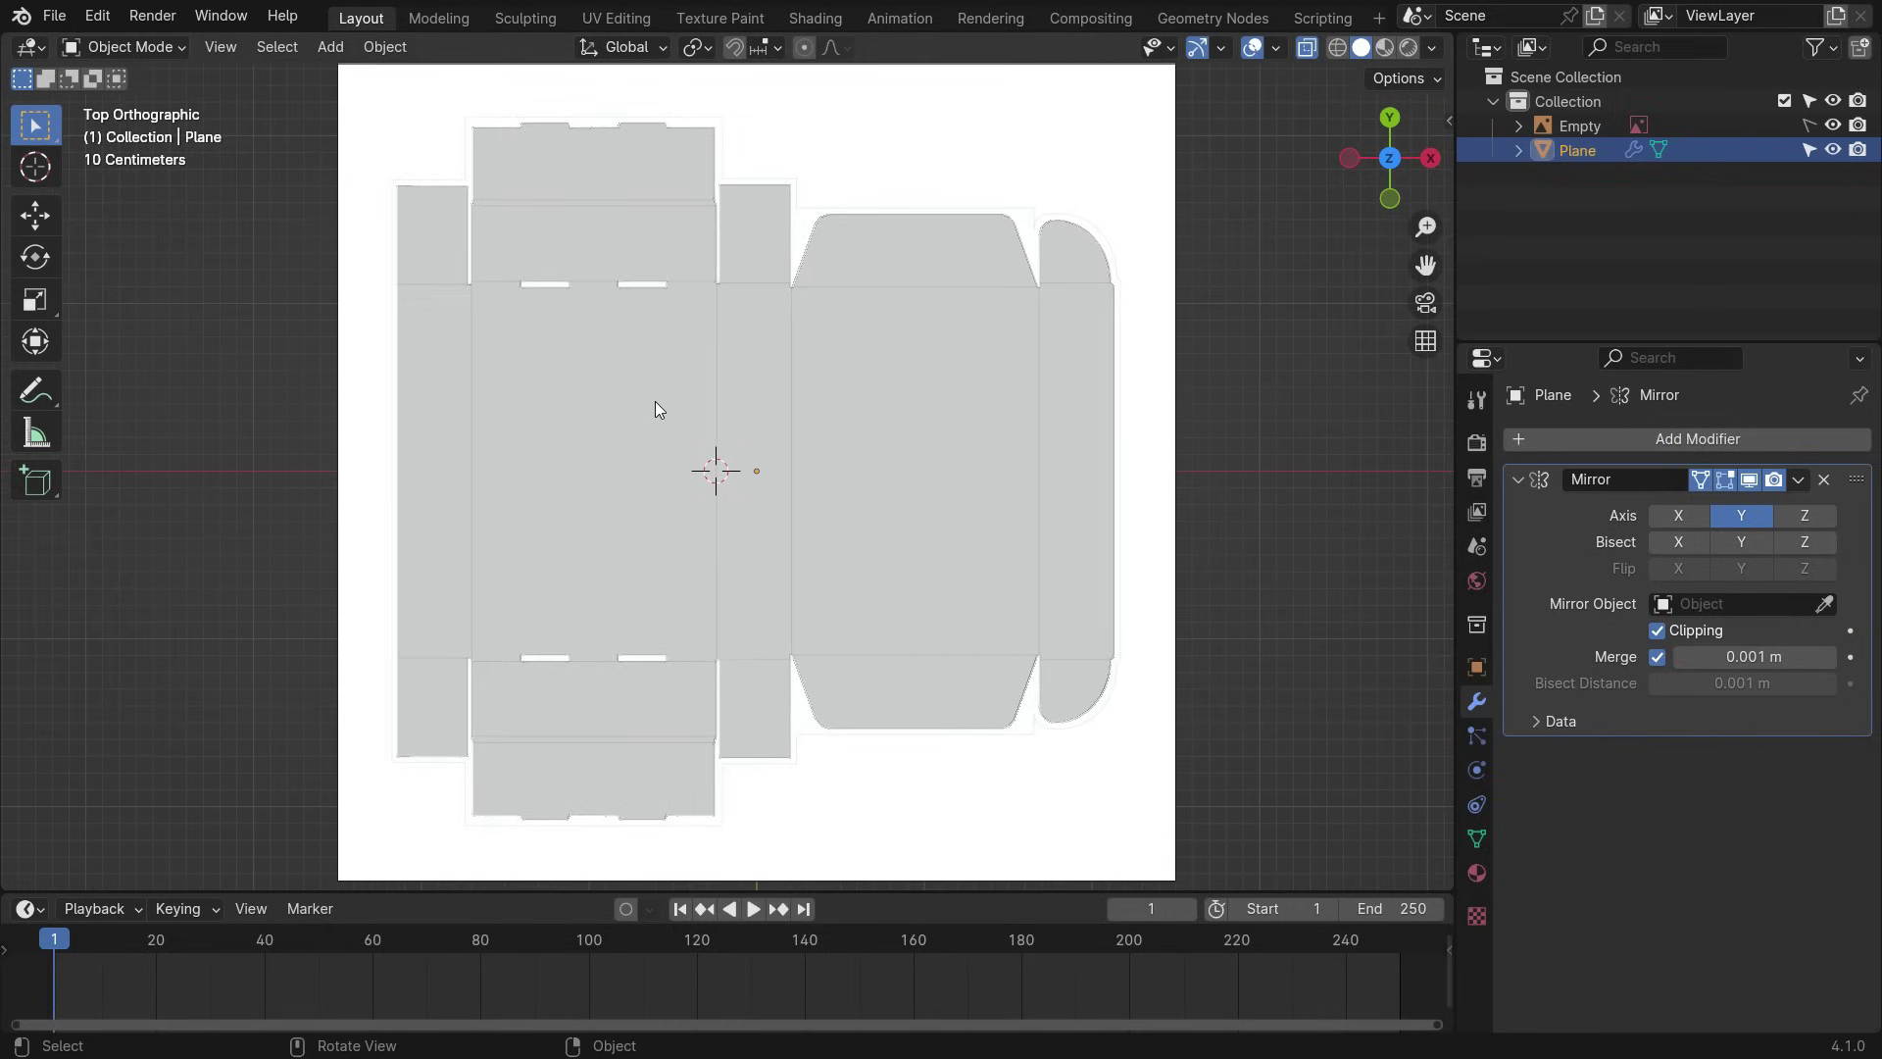
{"action": "key", "text": "shift+a"}
{"action": "mouse_move", "coordinate": [584, 611]}
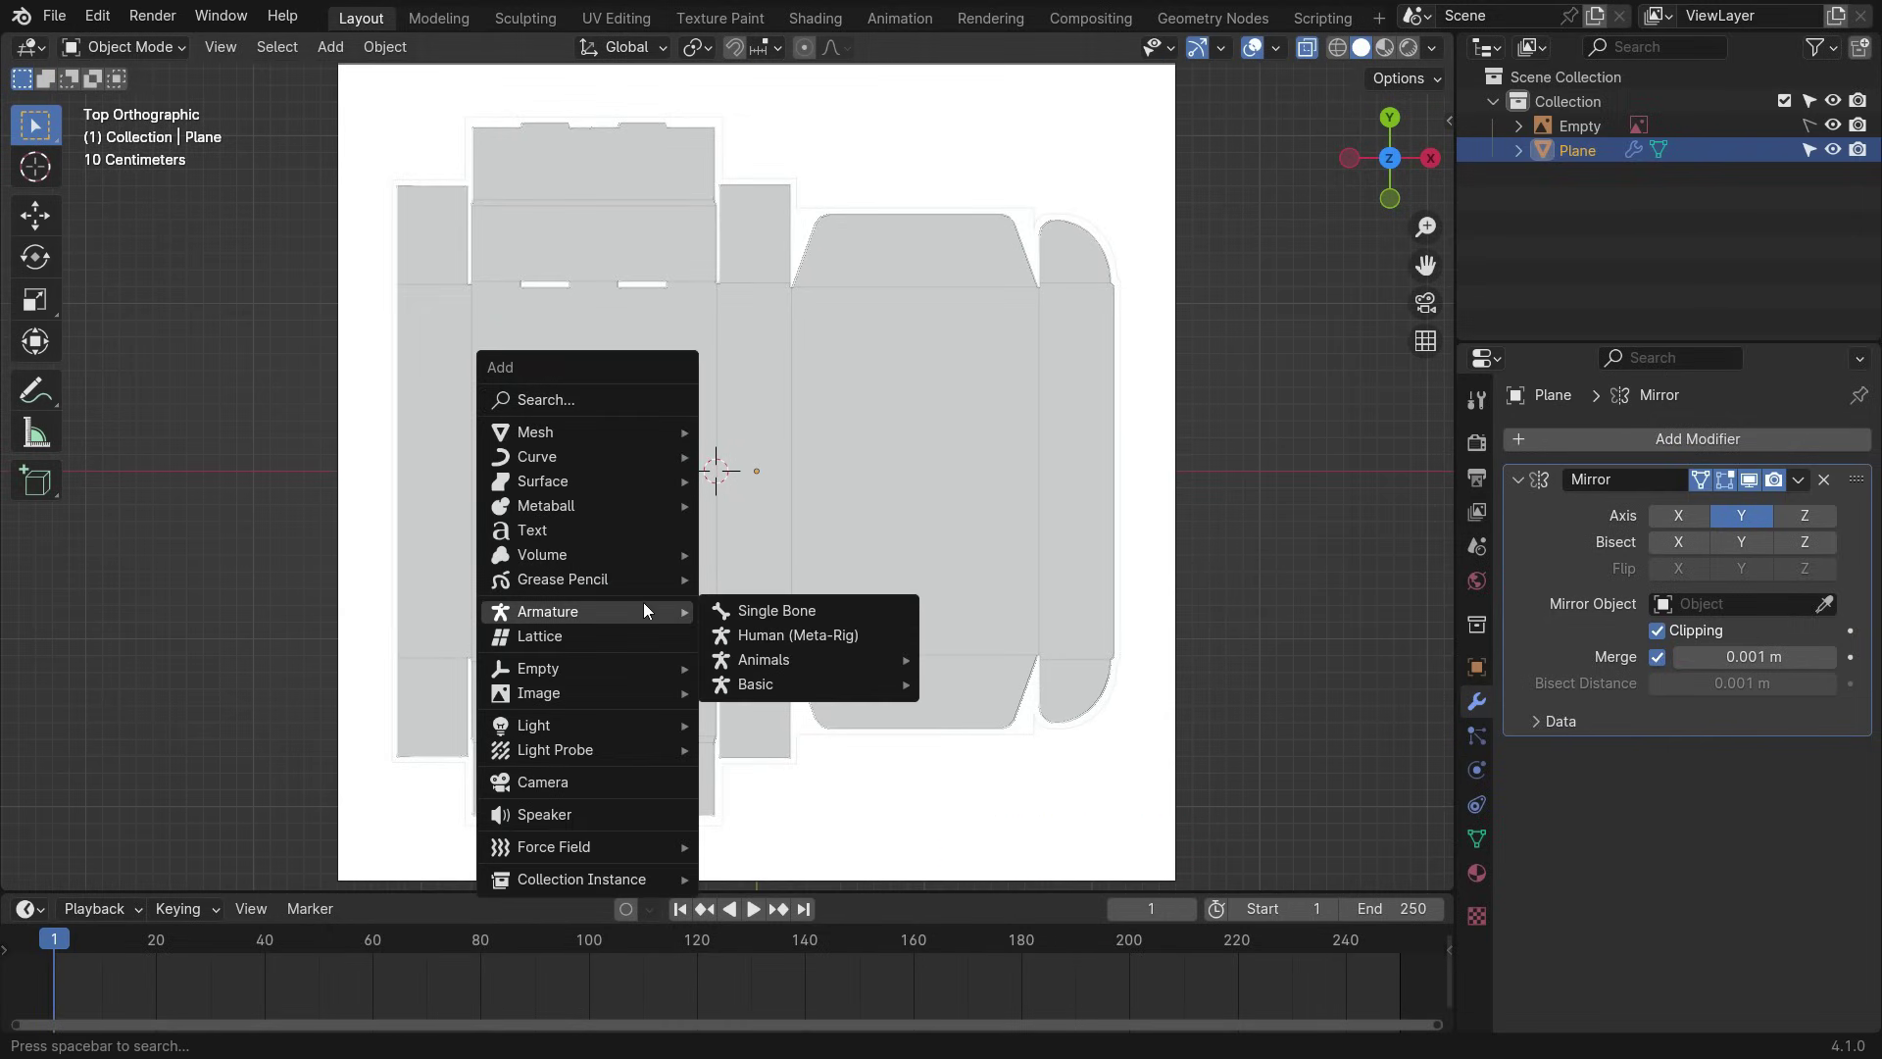
{"action": "left_click", "coordinate": [775, 608]}
{"action": "middle_click_drag", "start_coordinate": [762, 582], "coordinate": [767, 620]}
{"action": "key", "text": "alt+z"}
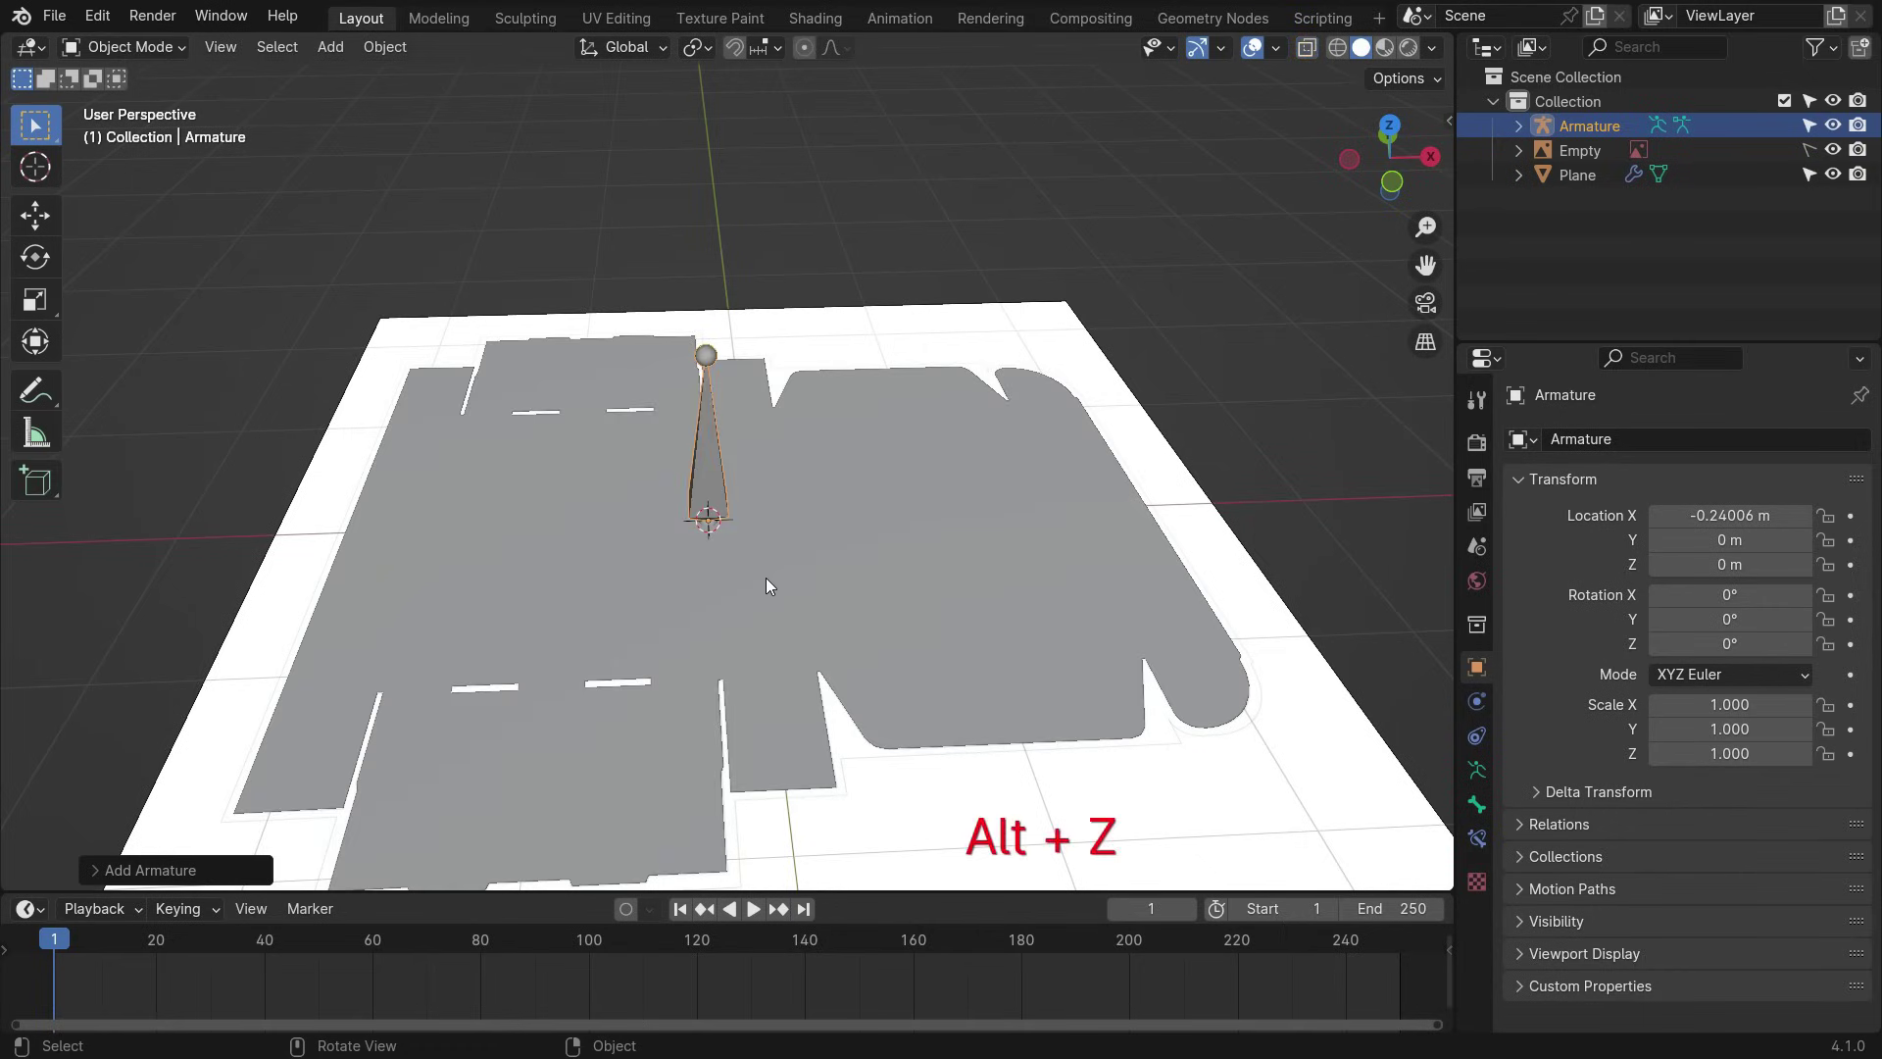
{"action": "type", "text": "ry90"}
{"action": "key", "text": "Return"}
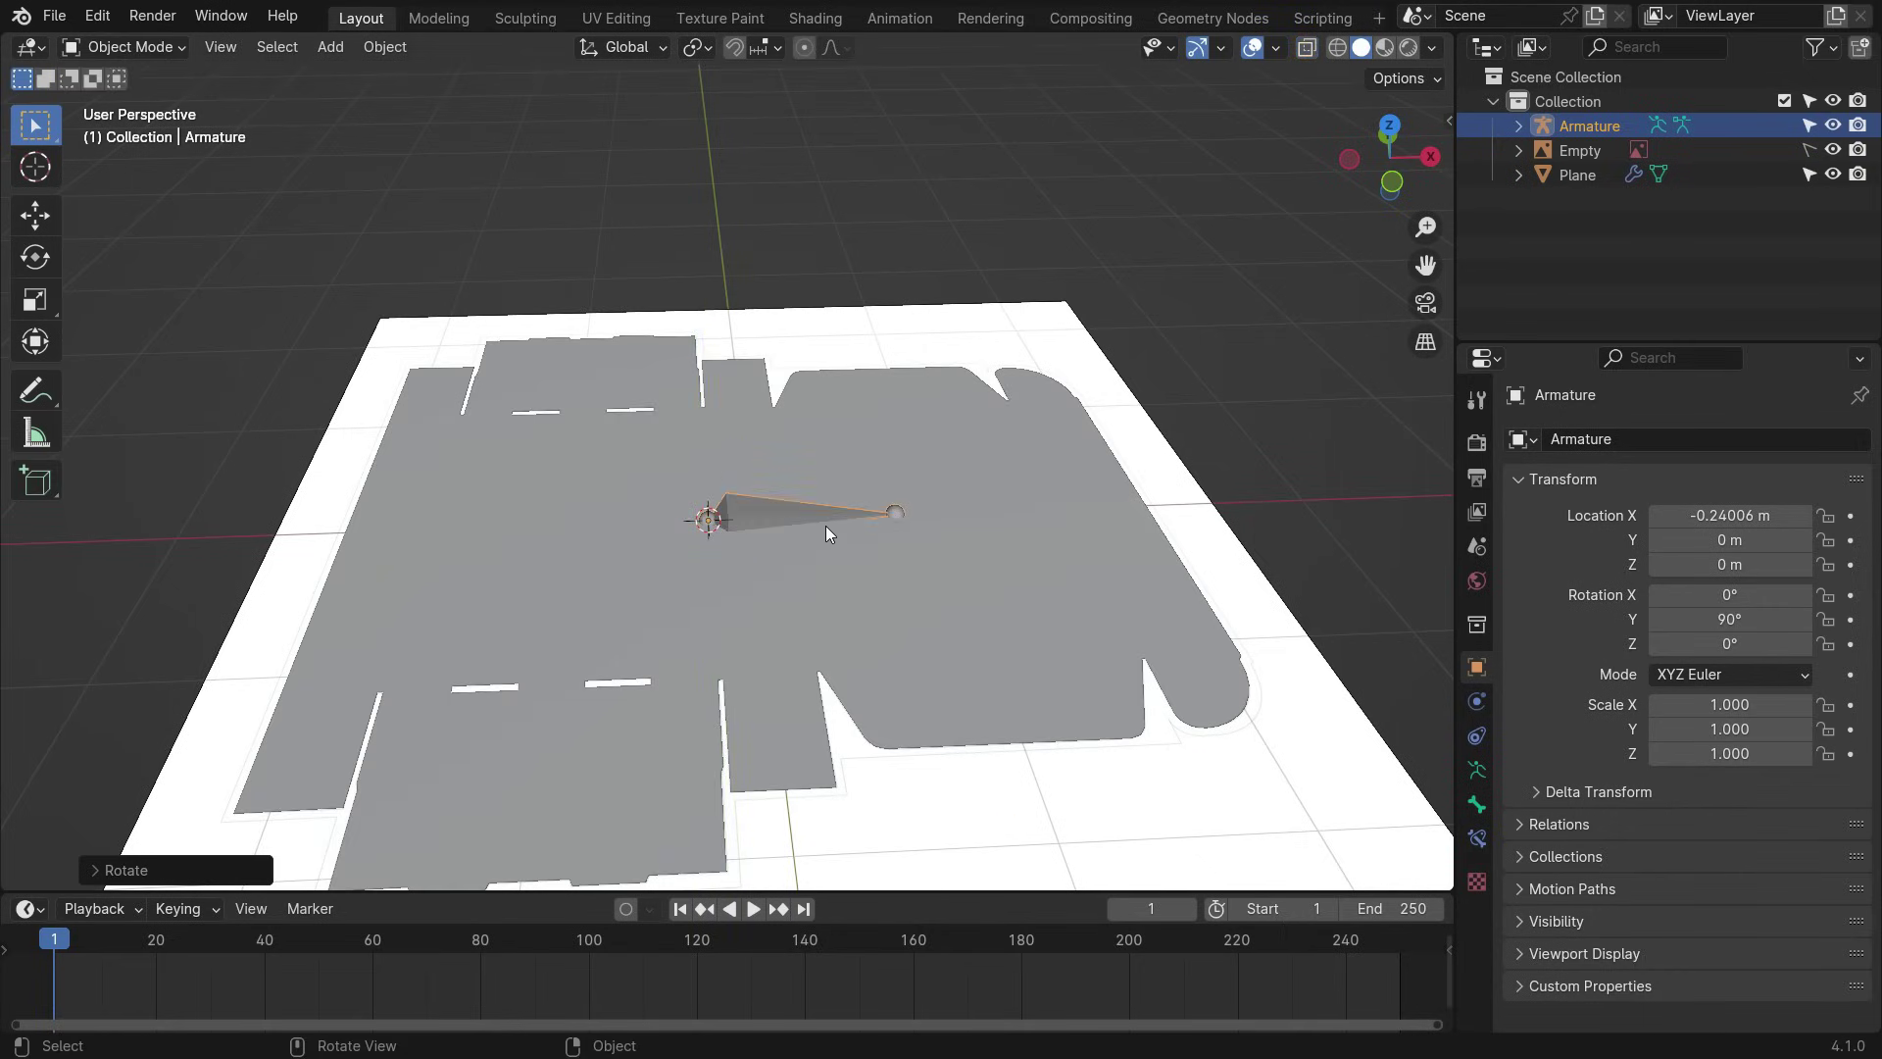
- Edit the armature from the top view and move the bone's tip back to the narrow middle panel's far fold line
{"action": "key", "text": "KP_7"}
{"action": "key", "text": "alt+z"}
{"action": "key", "text": "Tab"}
{"action": "key", "text": "KP_Decimal"}
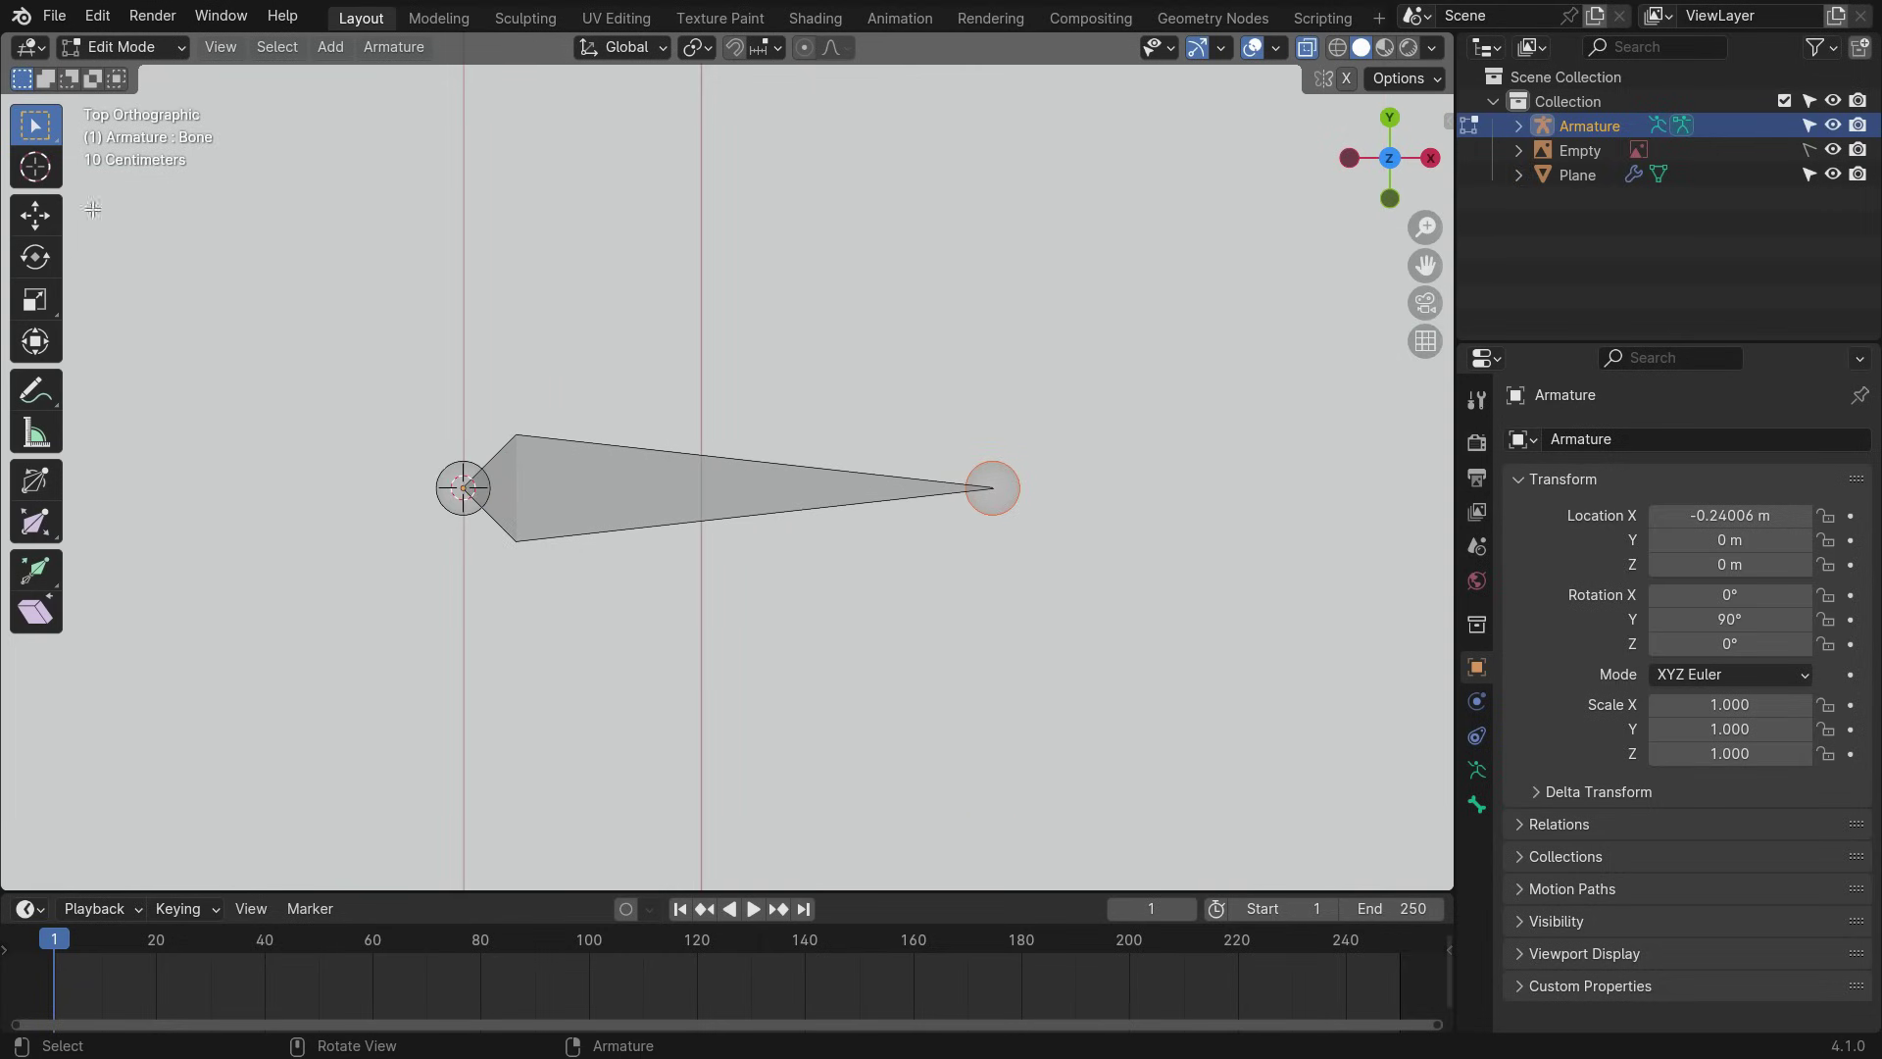
{"action": "left_click", "coordinate": [45, 212]}
{"action": "left_click_drag", "start_coordinate": [1087, 493], "coordinate": [762, 529]}
{"action": "scroll", "coordinate": [719, 524], "scroll_direction": "up", "scroll_amount": 5}
{"action": "scroll", "coordinate": [778, 372], "scroll_direction": "down", "scroll_amount": 5}
{"action": "scroll", "coordinate": [613, 443], "scroll_direction": "down", "scroll_amount": 3}
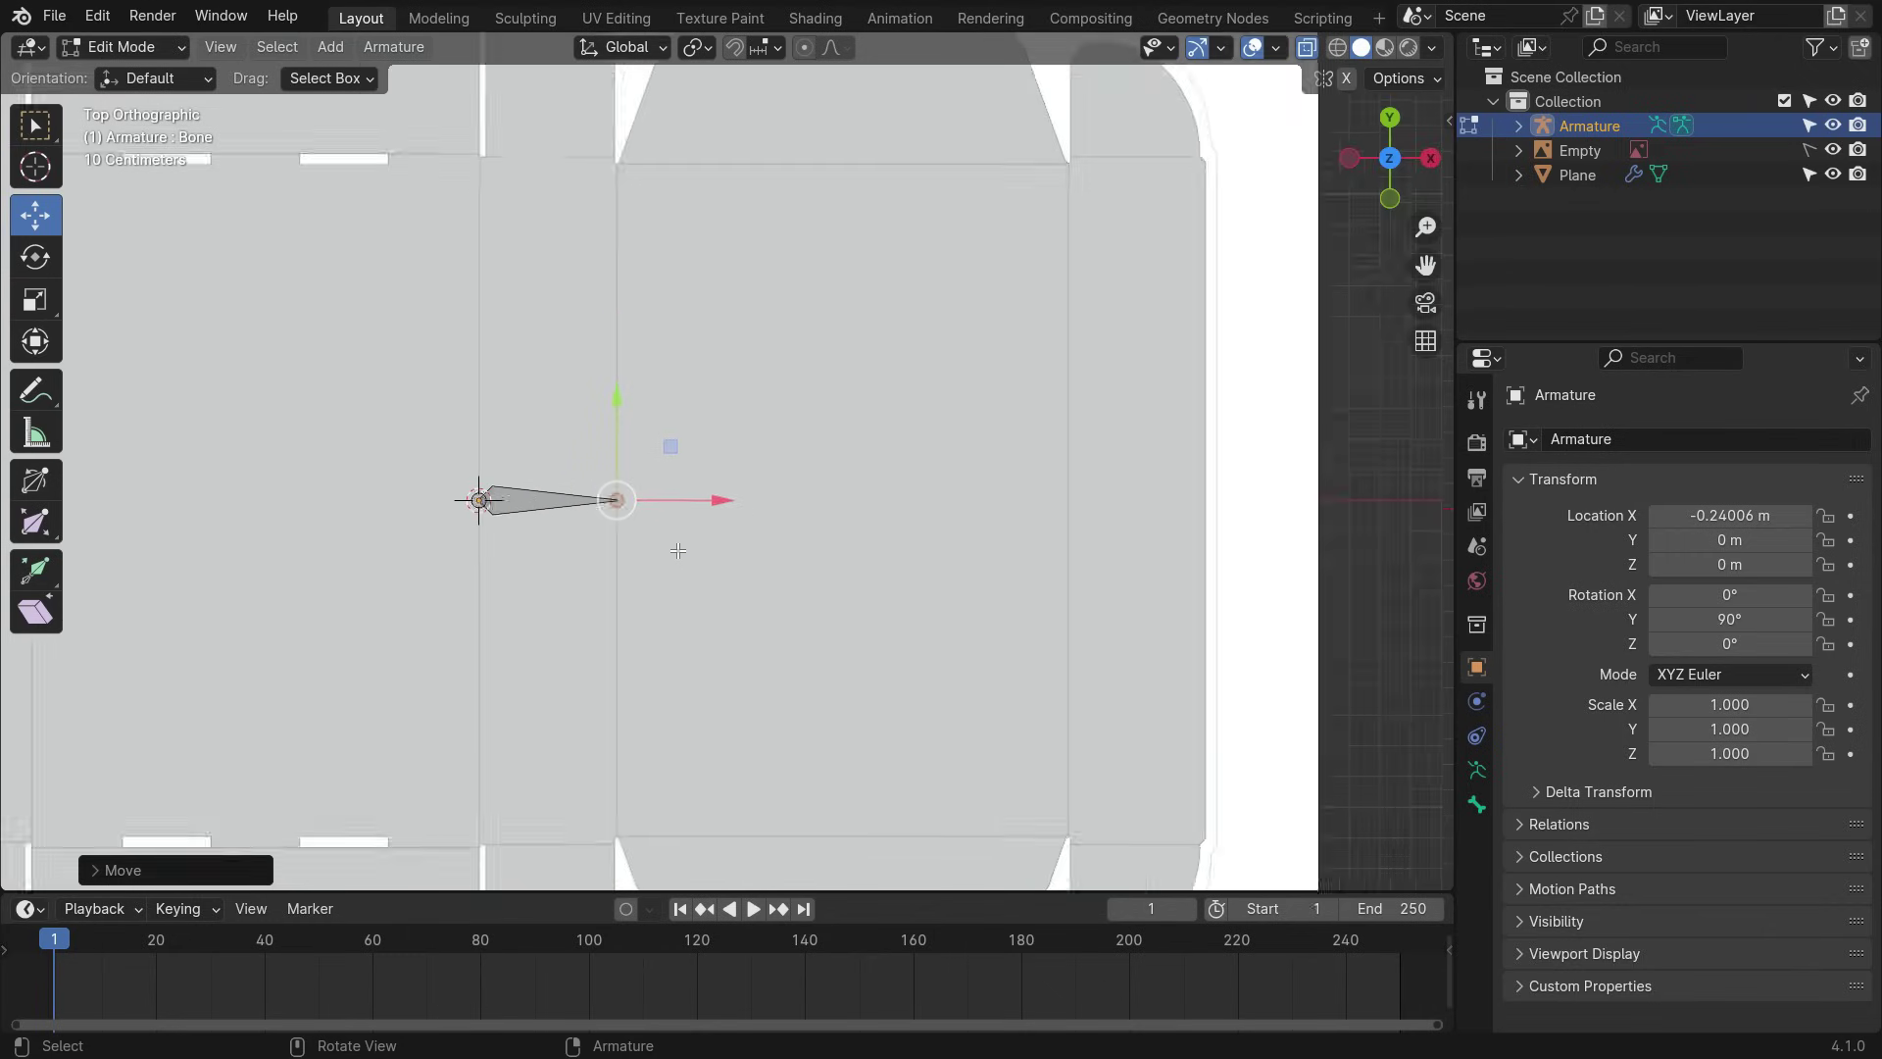
- Extrude a second bone along X across the wide lid panel and align its tip with the panel's far fold line
{"action": "key", "text": "e"}
{"action": "key", "text": "x"}
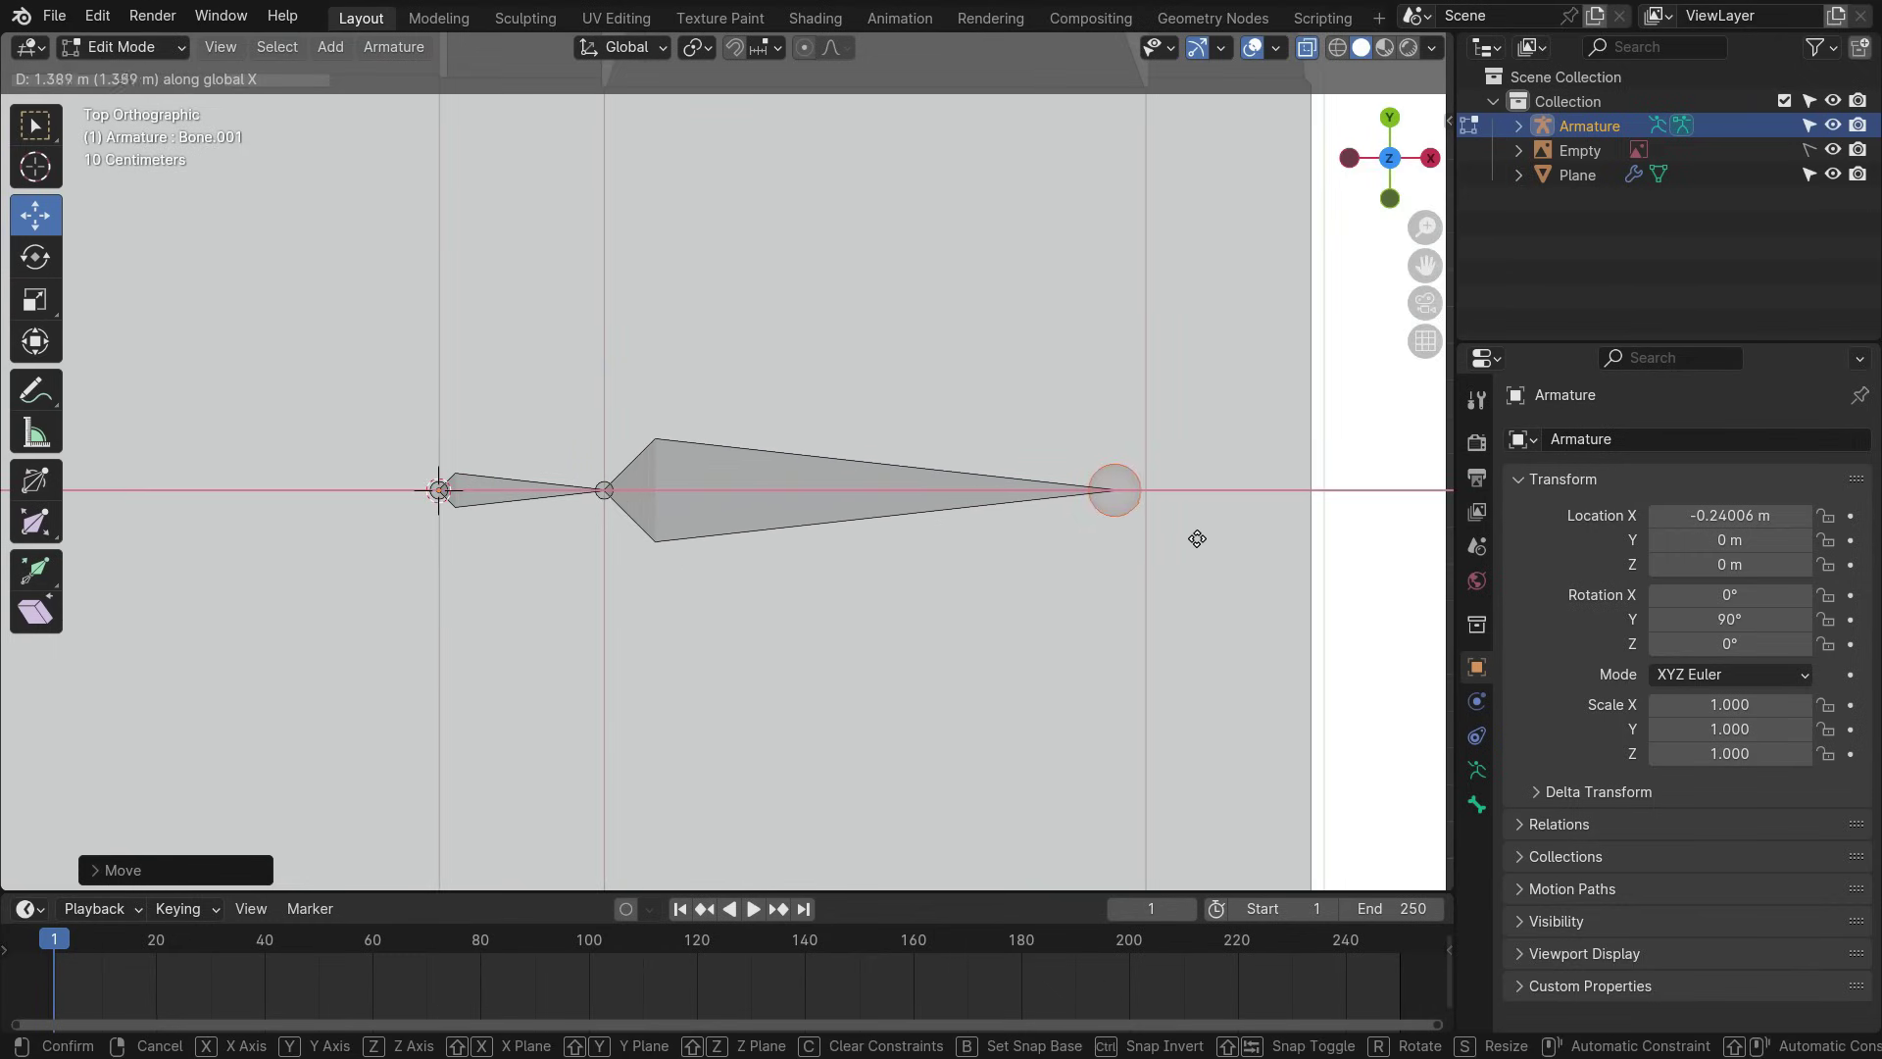
{"action": "left_click", "coordinate": [1143, 485]}
{"action": "scroll", "coordinate": [1137, 472], "scroll_direction": "up", "scroll_amount": 5}
{"action": "scroll", "coordinate": [1137, 472], "scroll_direction": "up", "scroll_amount": 3}
{"action": "key", "text": "e"}
{"action": "key", "text": "x"}
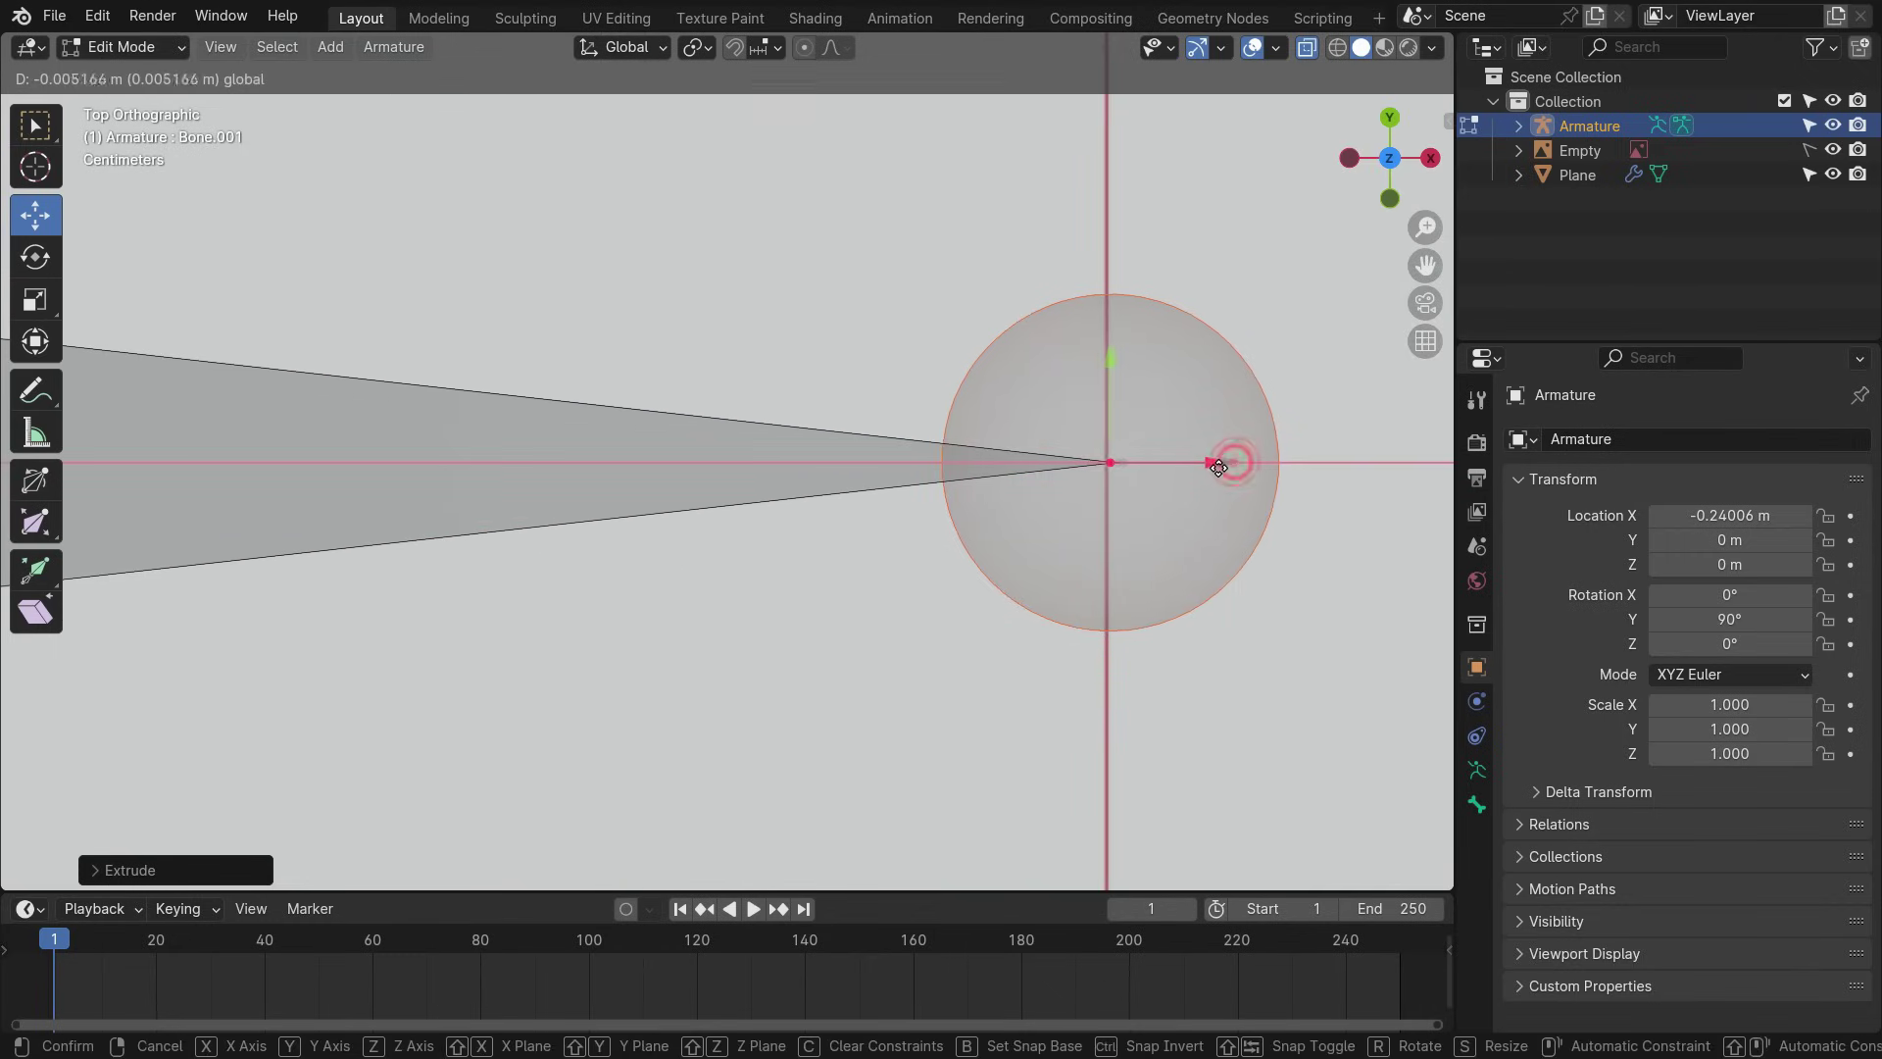
{"action": "left_click", "coordinate": [1216, 473]}
{"action": "scroll", "coordinate": [909, 509], "scroll_direction": "down", "scroll_amount": 8}
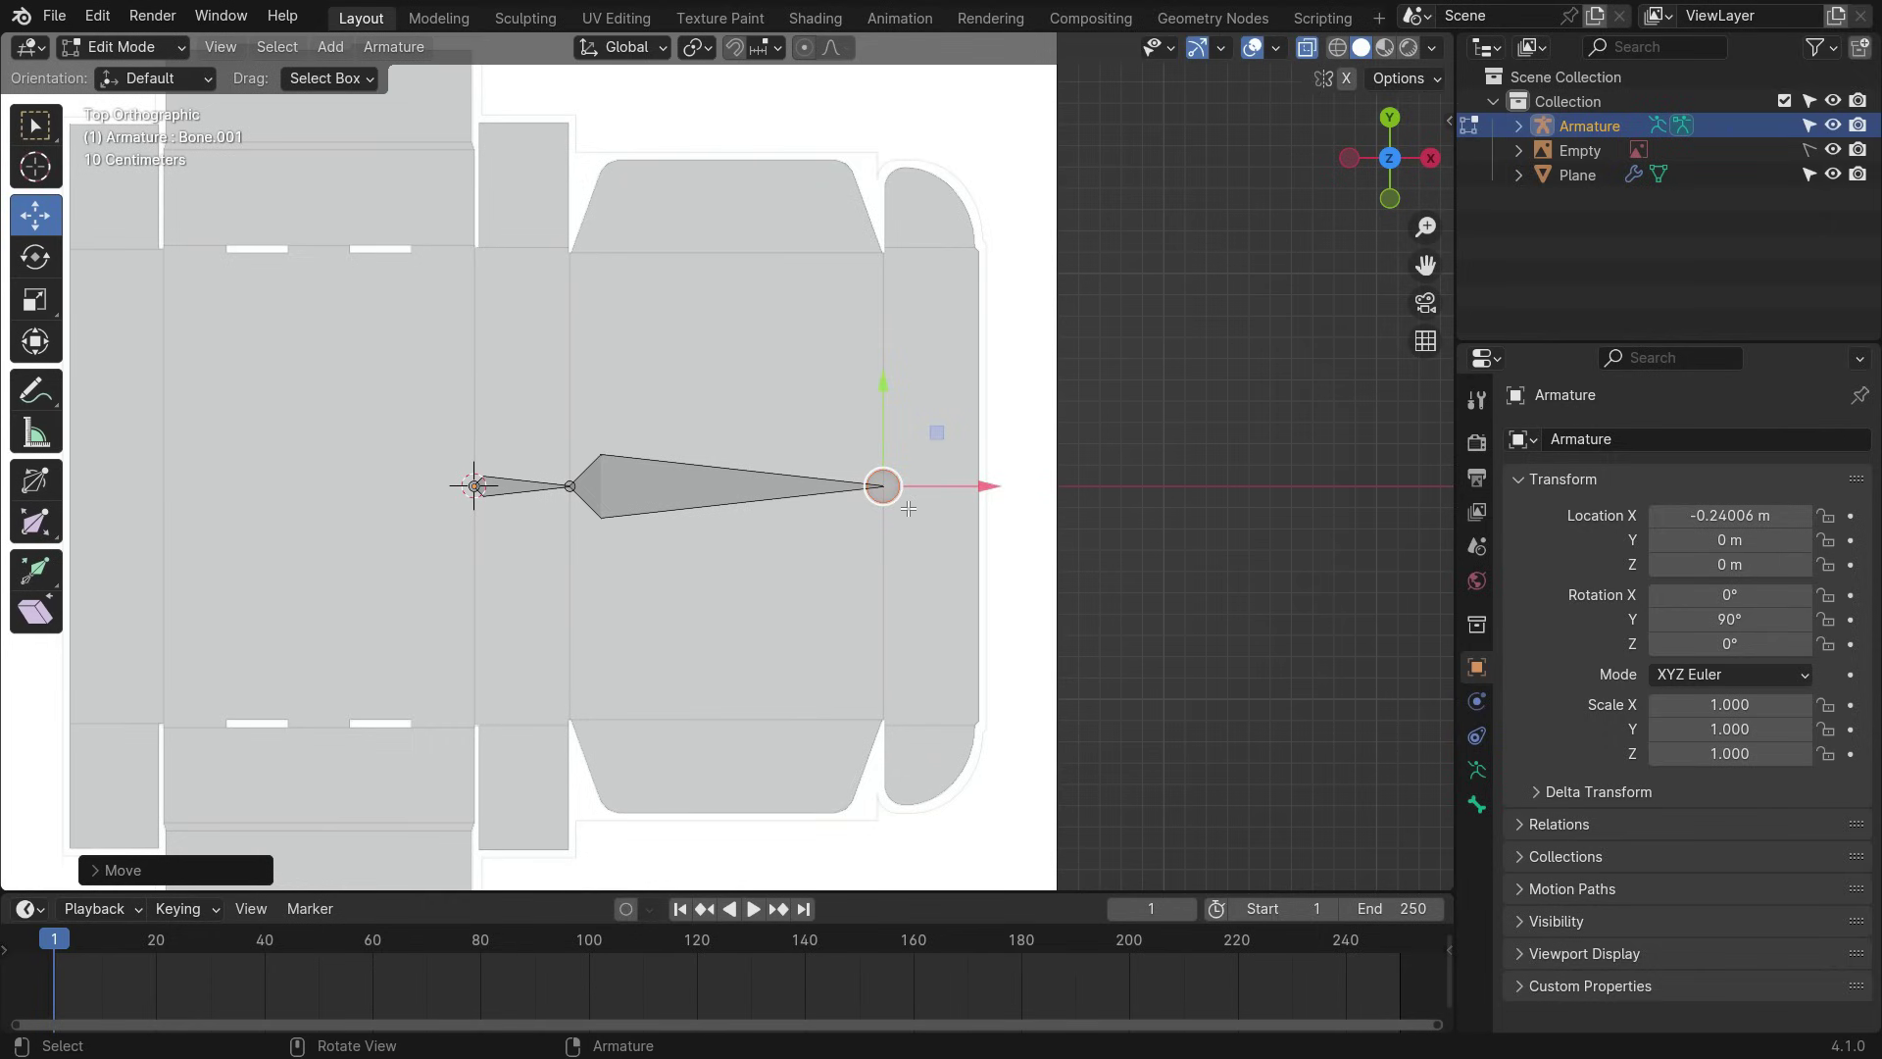
- Extrude a third bone along X across the rightmost panel and align its tip with the box's outer edge
{"action": "key", "text": "e"}
{"action": "key", "text": "x"}
{"action": "left_click", "coordinate": [1021, 495]}
{"action": "scroll", "coordinate": [1030, 509], "scroll_direction": "up", "scroll_amount": 9}
{"action": "left_click_drag", "start_coordinate": [1130, 529], "coordinate": [1008, 555]}
{"action": "left_click", "coordinate": [966, 570]}
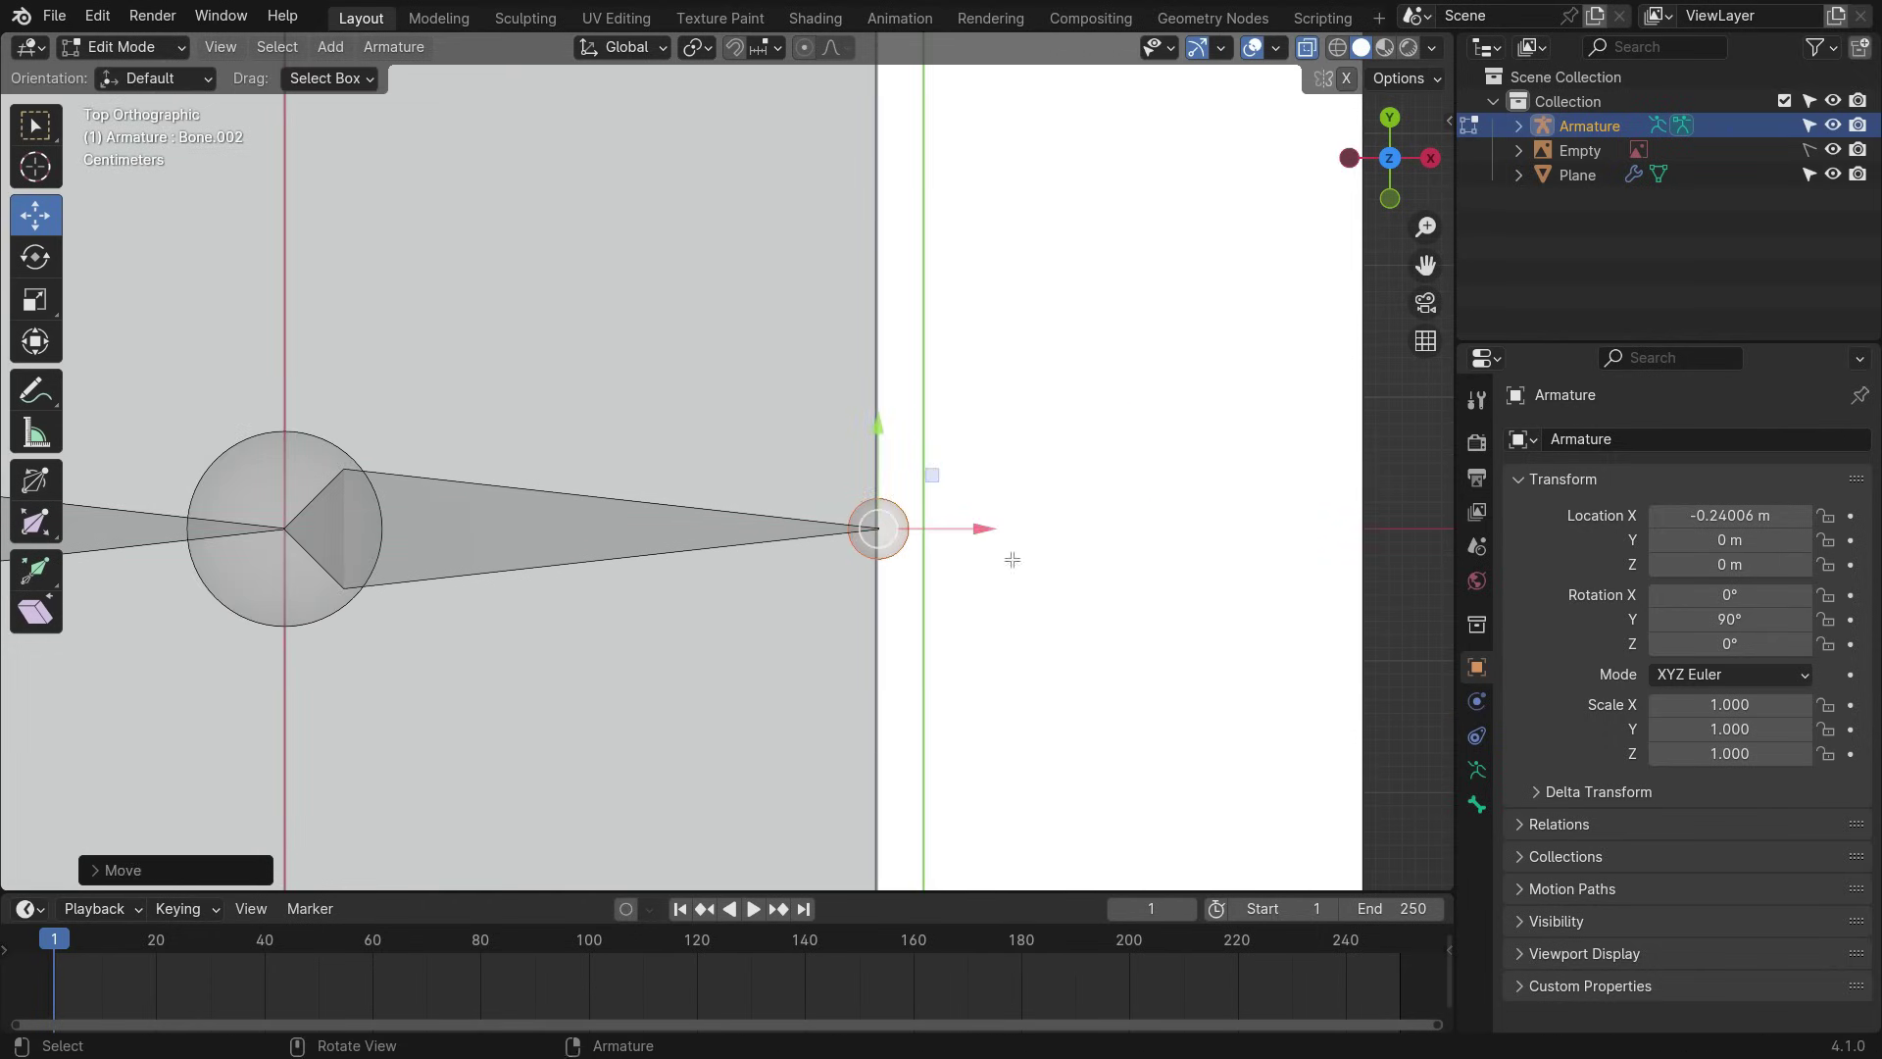
{"action": "scroll", "coordinate": [1038, 526], "scroll_direction": "down", "scroll_amount": 8}
{"action": "scroll", "coordinate": [682, 527], "scroll_direction": "up", "scroll_amount": 4}
- Extrude a bone along X from the first bone's root across the slotted base panel to its opposite fold line
{"action": "scroll", "coordinate": [652, 511], "scroll_direction": "up", "scroll_amount": 5}
{"action": "middle_click_drag", "start_coordinate": [668, 466], "coordinate": [844, 479], "text": "shift"}
{"action": "left_click", "coordinate": [857, 512]}
{"action": "scroll", "coordinate": [897, 548], "scroll_direction": "down", "scroll_amount": 4}
{"action": "key", "text": "e"}
{"action": "key", "text": "x"}
{"action": "left_click", "coordinate": [340, 561]}
{"action": "scroll", "coordinate": [349, 546], "scroll_direction": "up", "scroll_amount": 12}
{"action": "scroll", "coordinate": [885, 423], "scroll_direction": "down", "scroll_amount": 12}
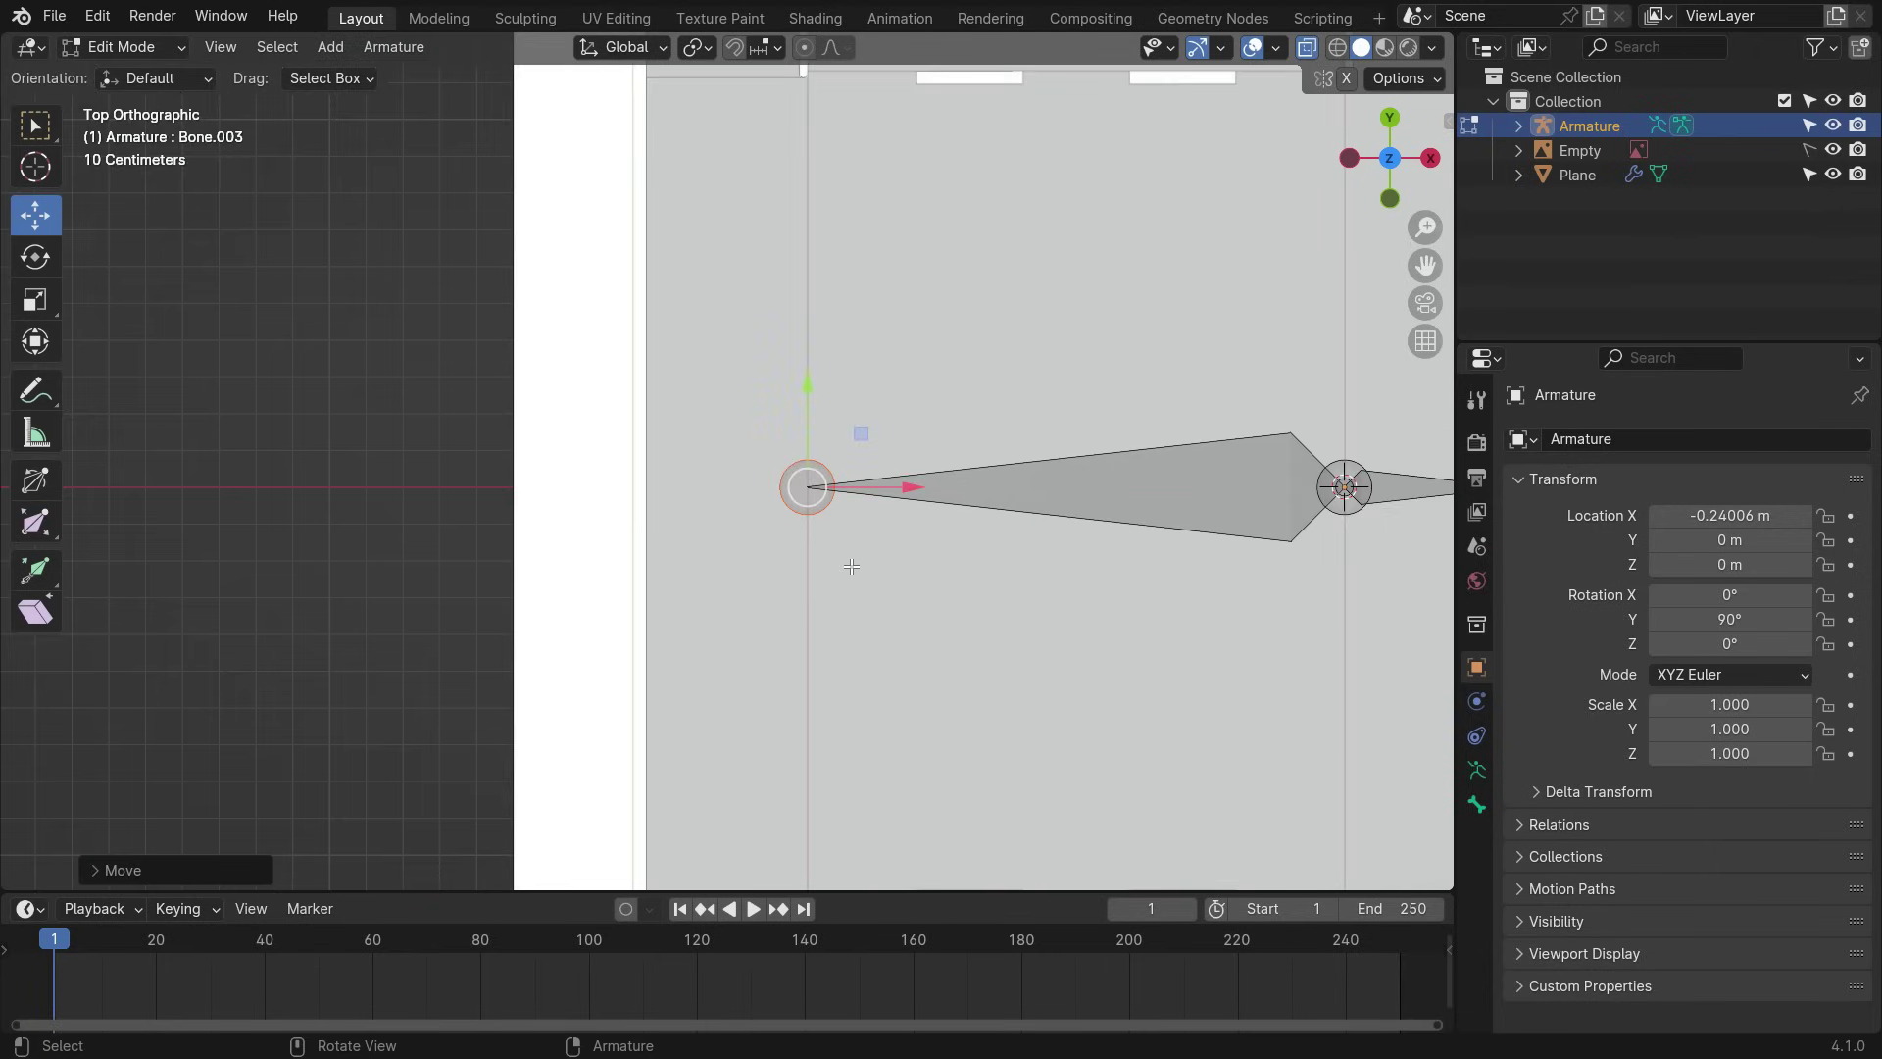
- Extrude a bone across the leftmost narrow panel and align its tip with the panel's outer edge
{"action": "key", "text": "e"}
{"action": "left_click", "coordinate": [681, 567]}
{"action": "scroll", "coordinate": [609, 506], "scroll_direction": "up", "scroll_amount": 4}
{"action": "left_click_drag", "start_coordinate": [609, 506], "coordinate": [650, 505]}
{"action": "scroll", "coordinate": [652, 493], "scroll_direction": "down", "scroll_amount": 14}
- Duplicate the leftmost panel's bone along Y to the flap above and clear the copy's parent
{"action": "middle_click_drag", "start_coordinate": [737, 493], "coordinate": [629, 772], "text": "shift"}
{"action": "scroll", "coordinate": [639, 511], "scroll_direction": "up", "scroll_amount": 4}
{"action": "left_click", "coordinate": [599, 509]}
{"action": "key", "text": "shift+d"}
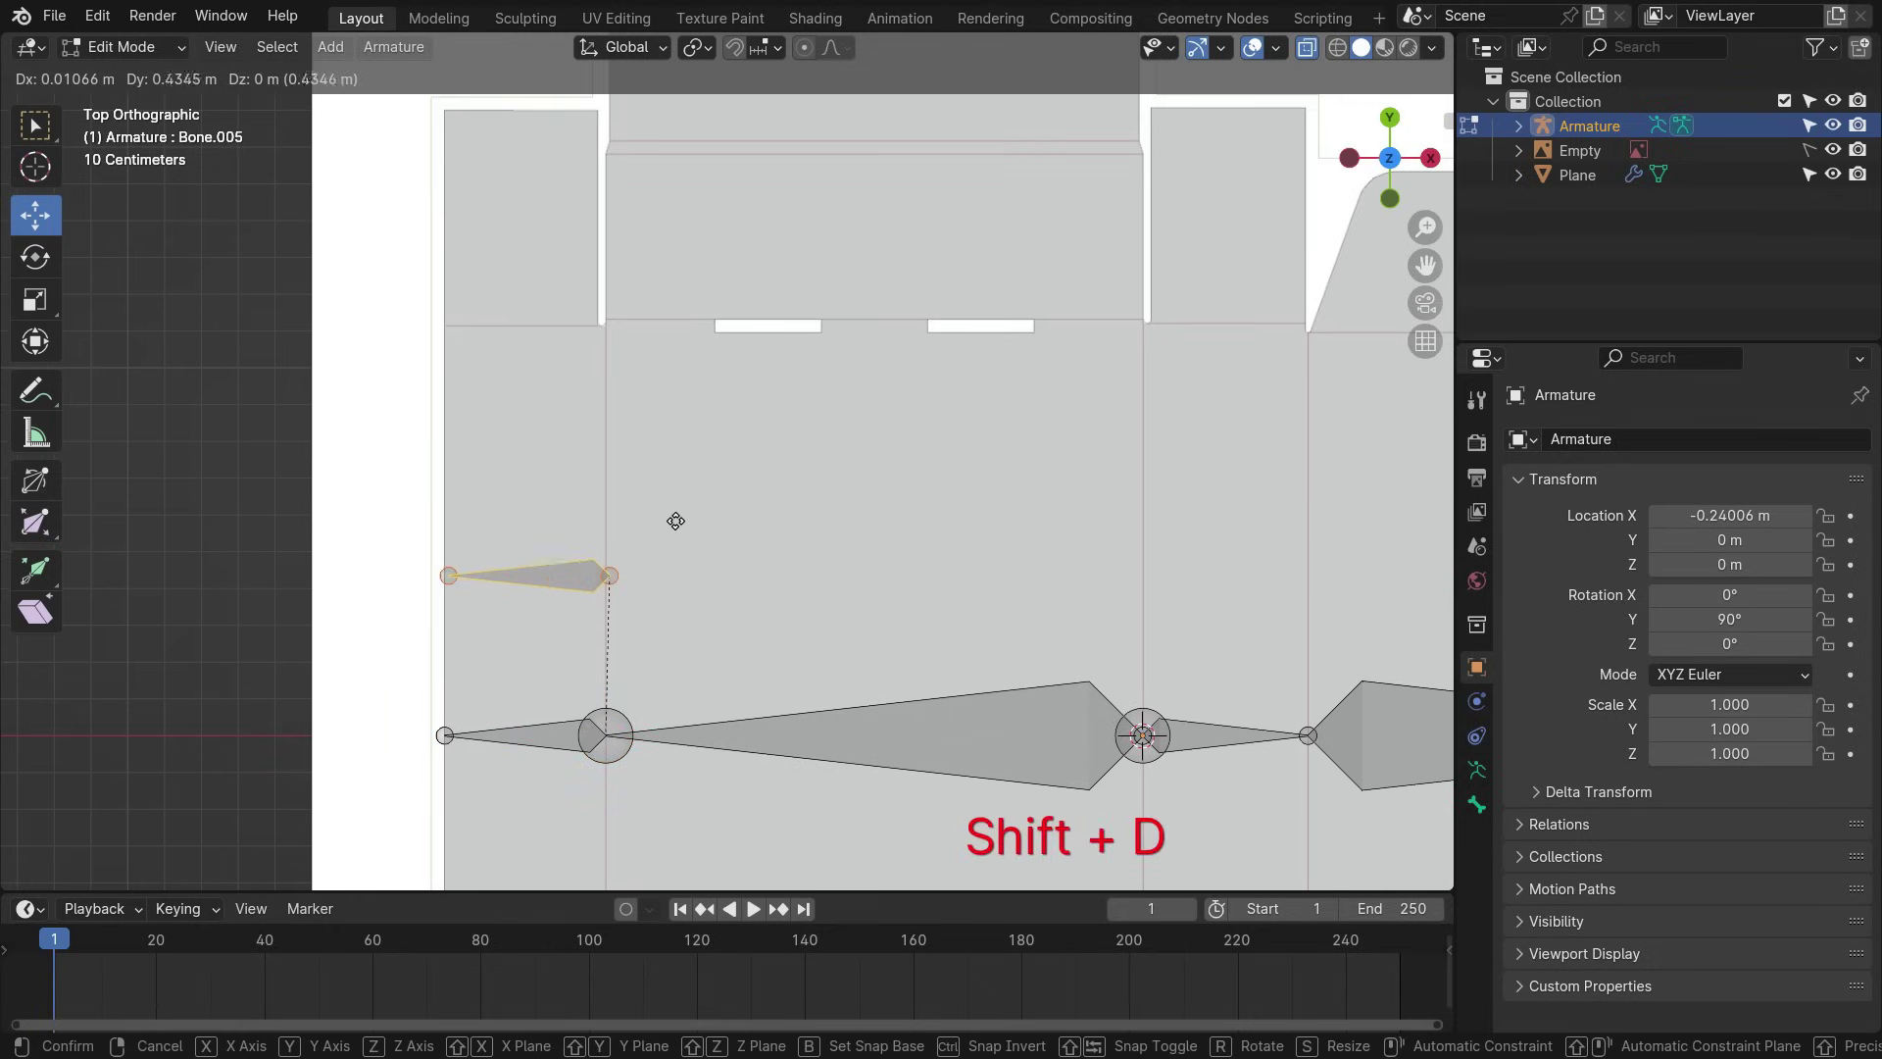
{"action": "key", "text": "y"}
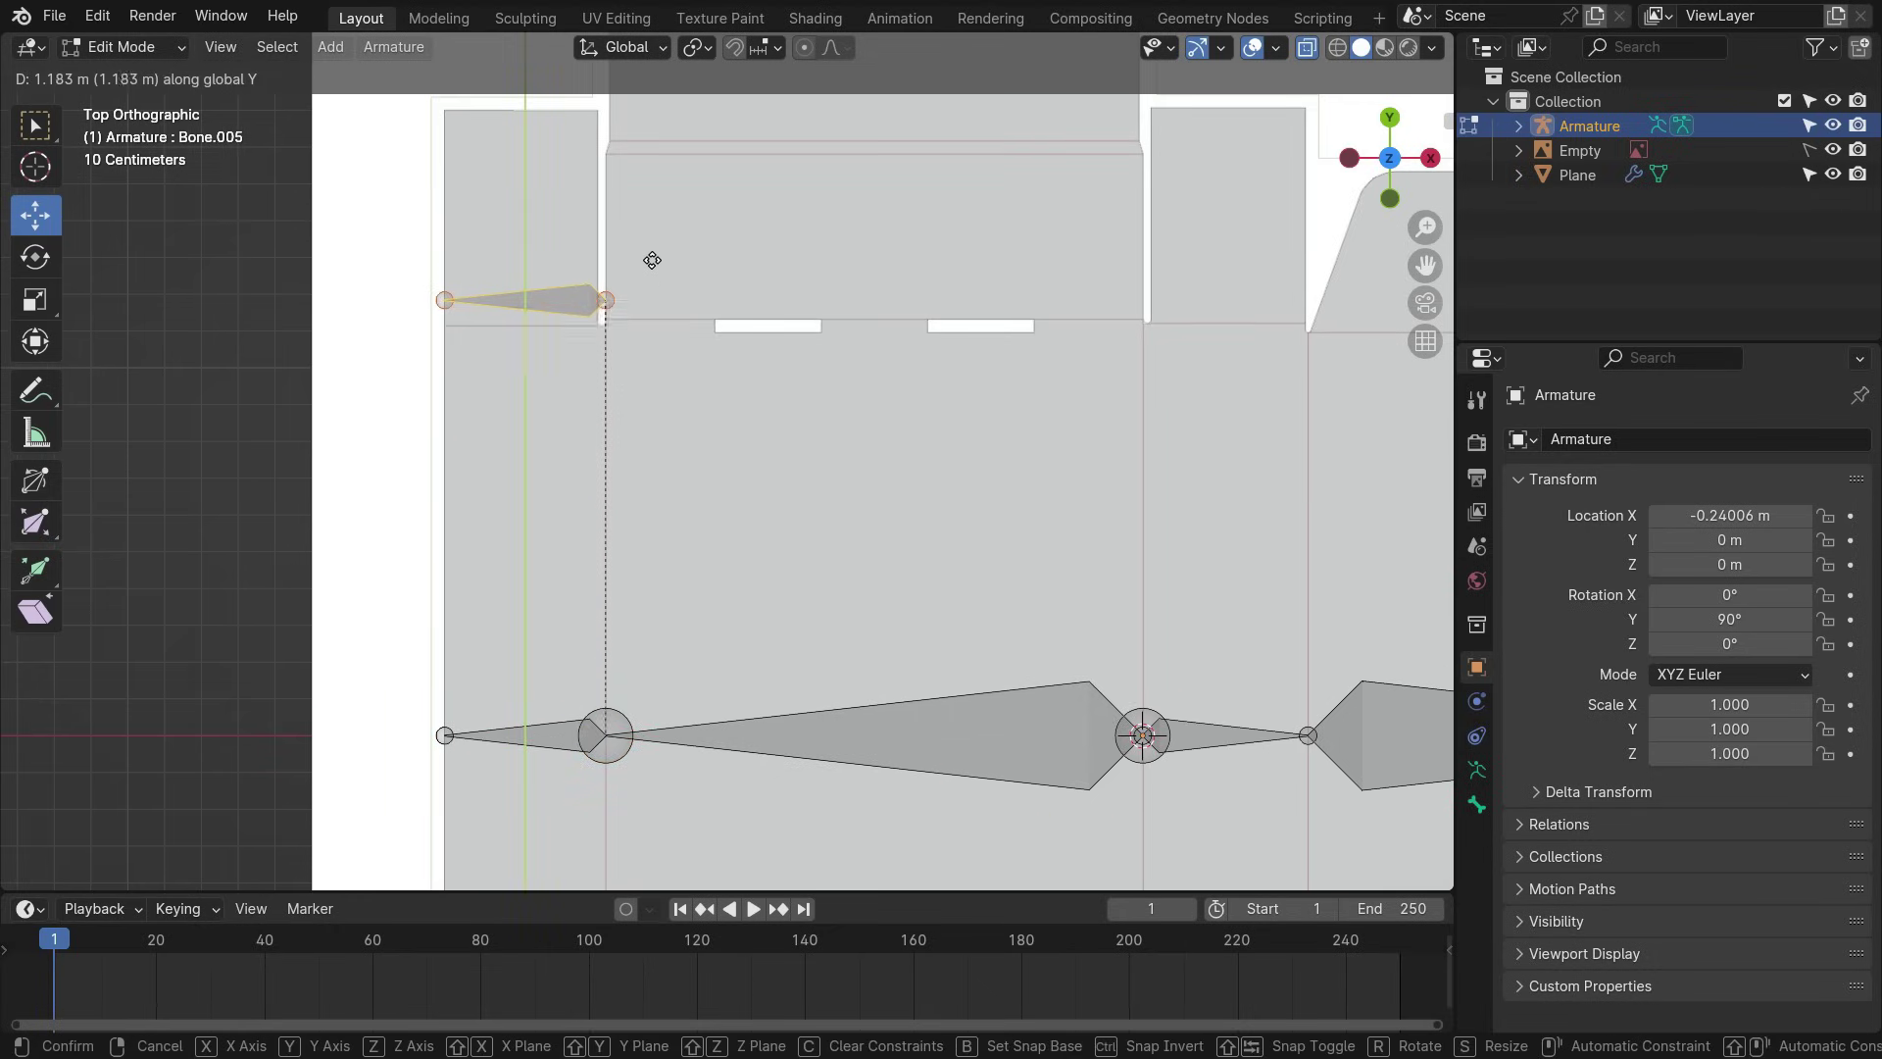
{"action": "left_click", "coordinate": [652, 260]}
{"action": "key", "text": "alt+p"}
{"action": "left_click", "coordinate": [848, 296]}
- Rotate the duplicated bone upright and move it along Y until its root sits on the left flap's fold line
{"action": "key", "text": "r"}
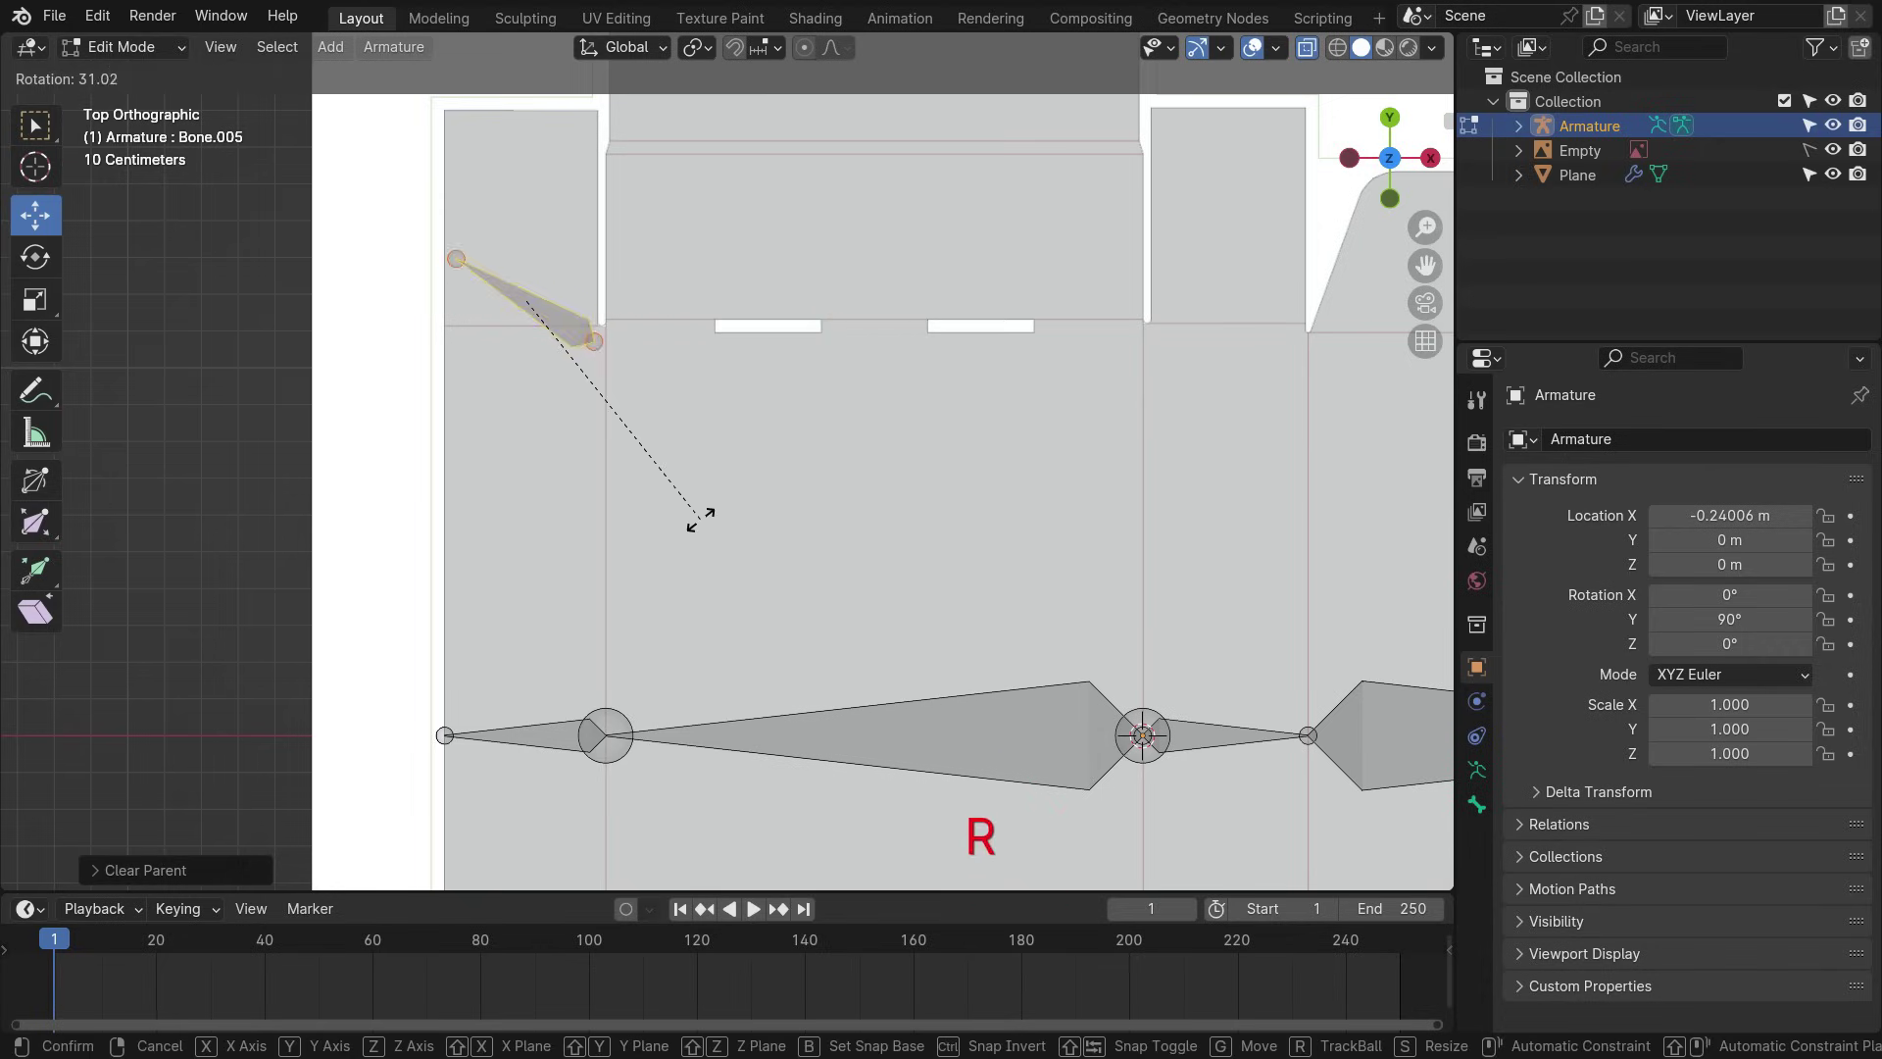
{"action": "key", "text": "Return"}
{"action": "scroll", "coordinate": [513, 292], "scroll_direction": "up", "scroll_amount": 6}
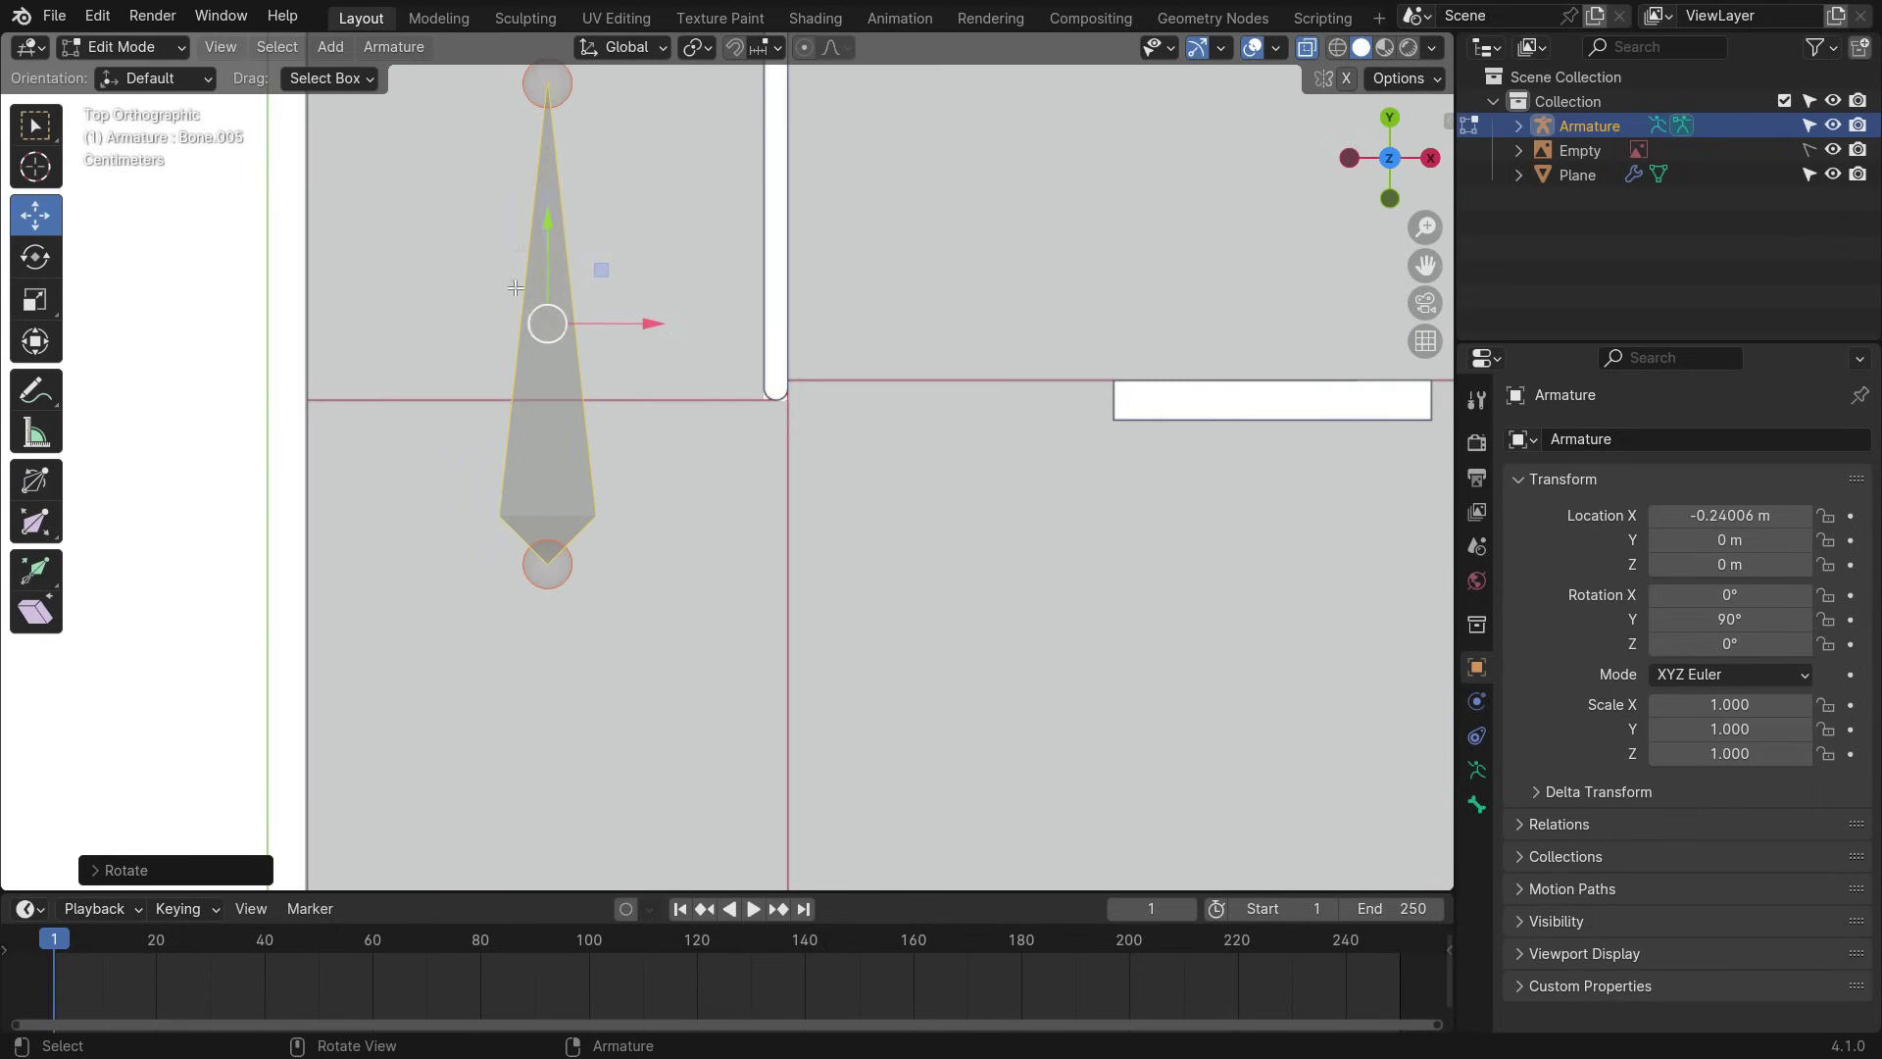
{"action": "left_click_drag", "start_coordinate": [546, 264], "coordinate": [546, 106]}
{"action": "scroll", "coordinate": [558, 412], "scroll_direction": "up", "scroll_amount": 7}
{"action": "middle_click_drag", "start_coordinate": [558, 421], "coordinate": [569, 560], "text": "shift"}
{"action": "key", "text": "g"}
{"action": "key", "text": "y"}
{"action": "left_click", "coordinate": [559, 538]}
- Move the upright bone's tip to the left flap's upper edge
{"action": "scroll", "coordinate": [554, 534], "scroll_direction": "down", "scroll_amount": 11}
{"action": "scroll", "coordinate": [544, 377], "scroll_direction": "up", "scroll_amount": 5}
{"action": "left_click", "coordinate": [538, 399]}
{"action": "left_click_drag", "start_coordinate": [539, 316], "coordinate": [553, 198]}
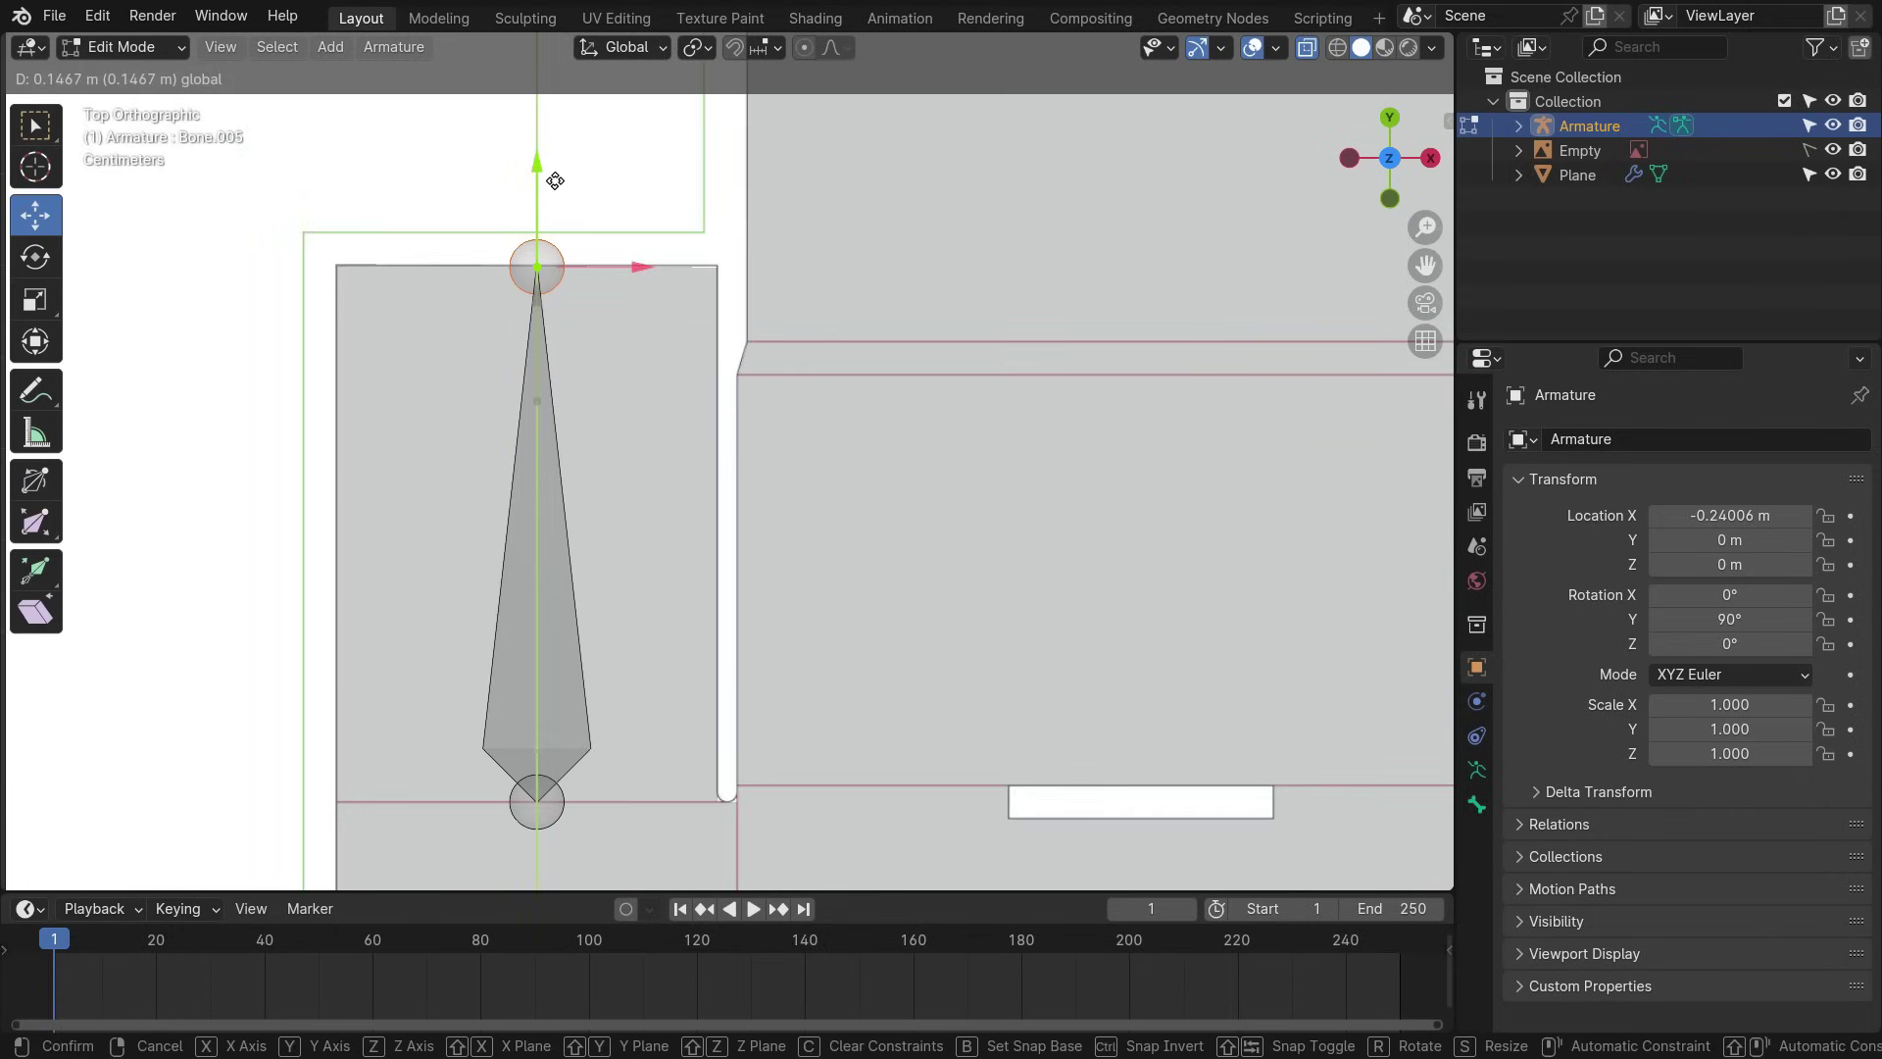
{"action": "left_click", "coordinate": [550, 177]}
{"action": "scroll", "coordinate": [563, 412], "scroll_direction": "down", "scroll_amount": 7}
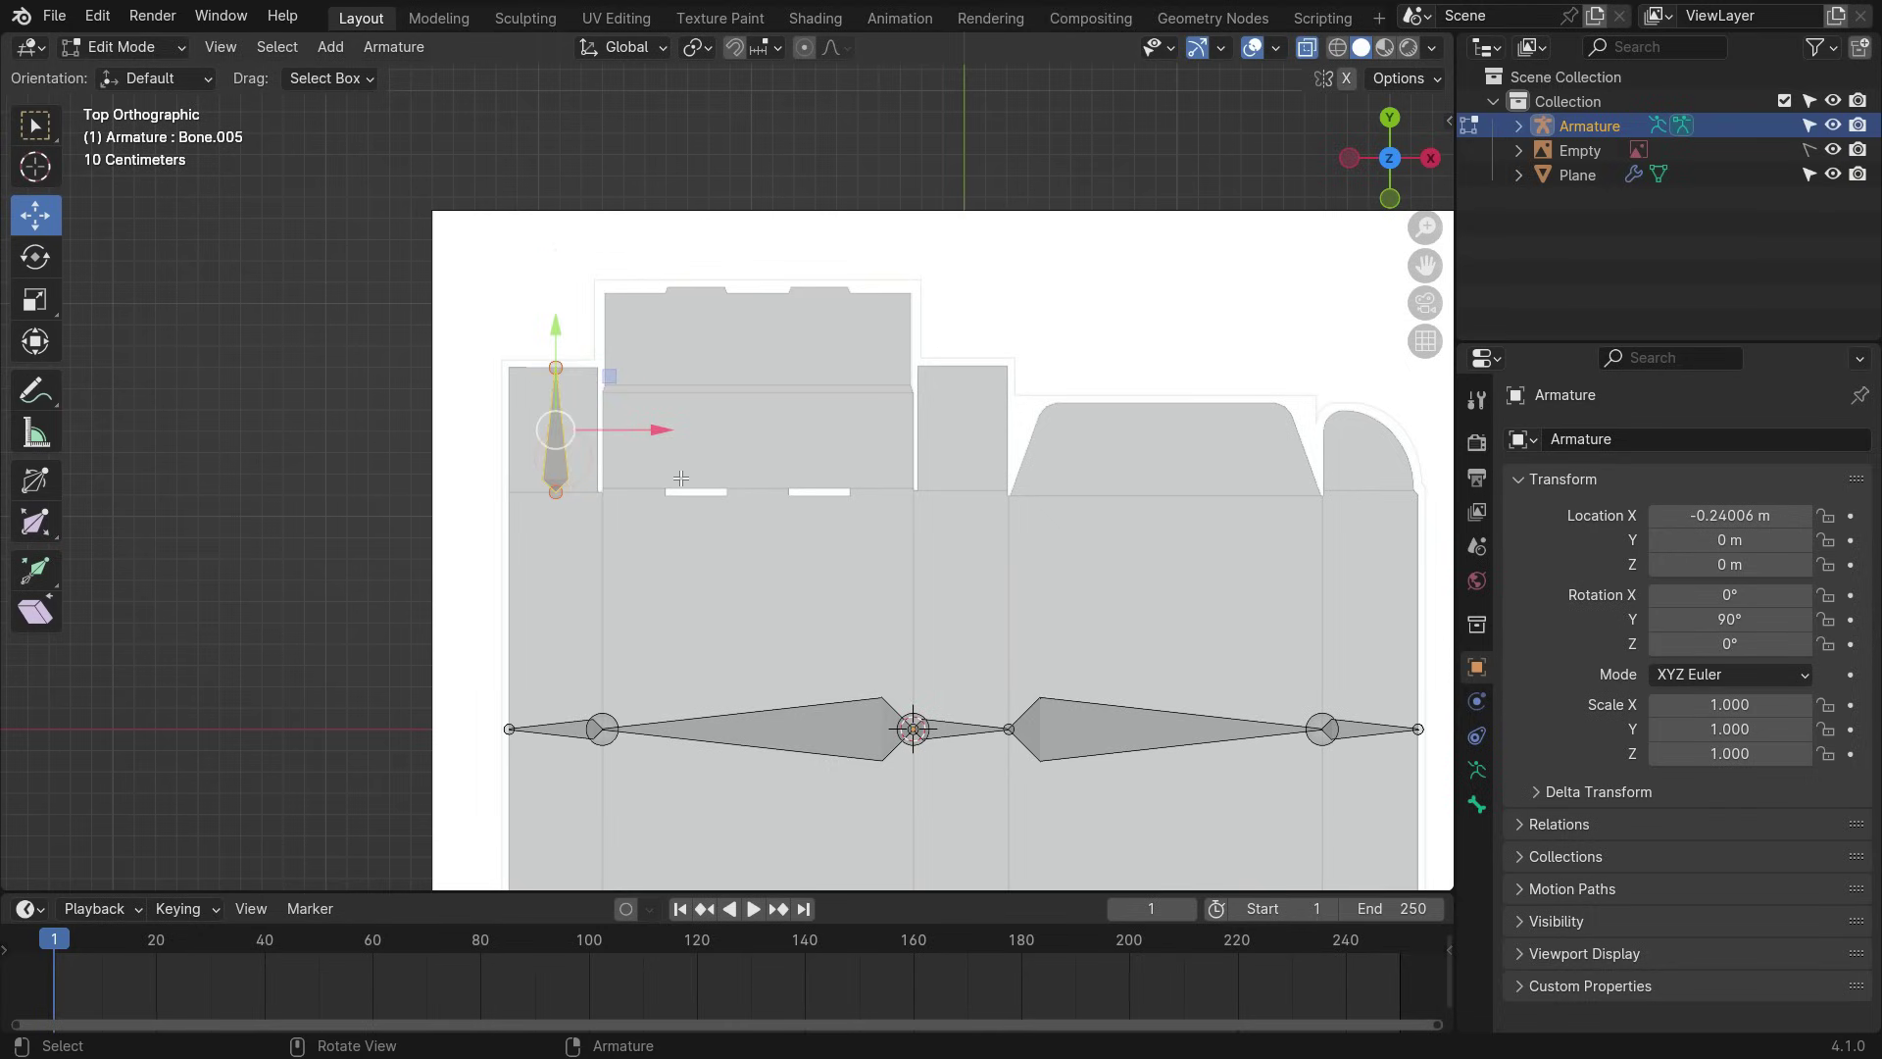
- Duplicate the upright bone along X to the middle of the slotted flap and lower its tip to the flap's first fold line
{"action": "key", "text": "shift+d"}
{"action": "key", "text": "x"}
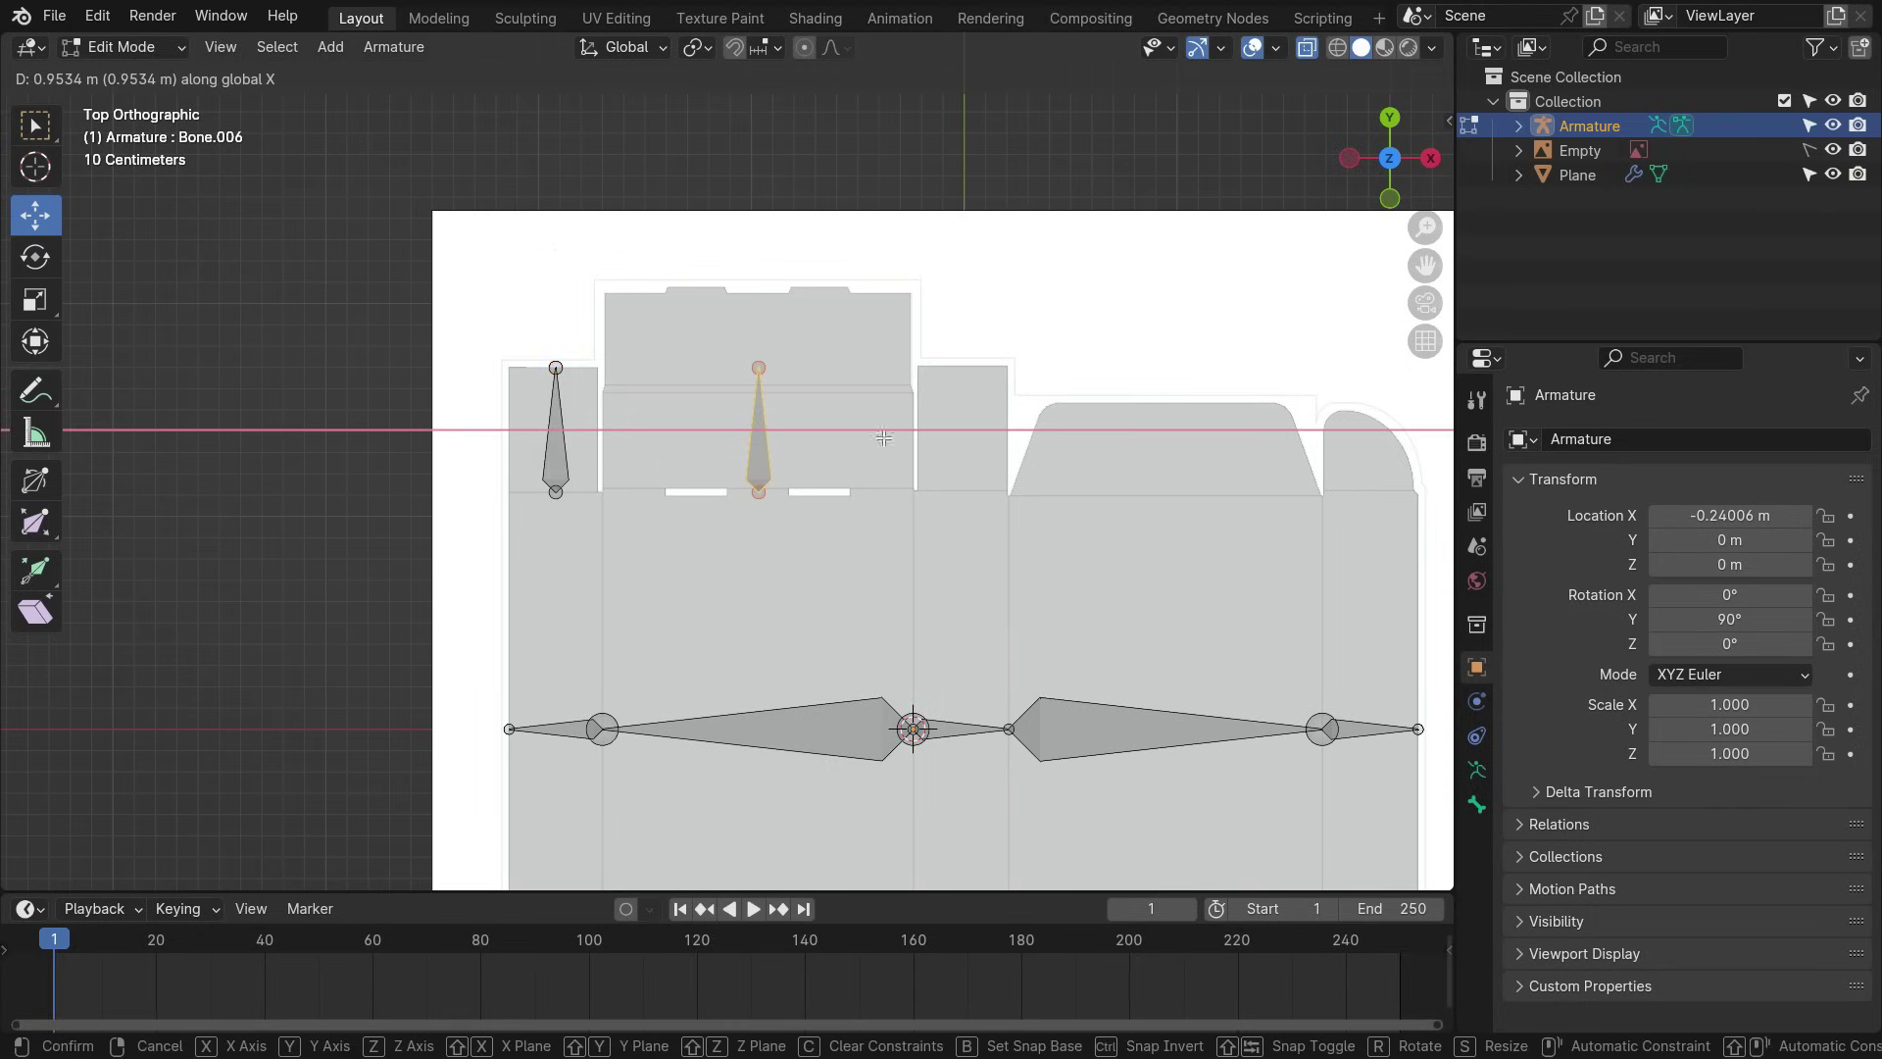
{"action": "left_click", "coordinate": [873, 437]}
{"action": "scroll", "coordinate": [748, 384], "scroll_direction": "up", "scroll_amount": 5}
{"action": "key", "text": "g"}
{"action": "key", "text": "y"}
{"action": "left_click_drag", "start_coordinate": [757, 325], "coordinate": [757, 325]}
{"action": "scroll", "coordinate": [757, 326], "scroll_direction": "down", "scroll_amount": 4}
{"action": "scroll", "coordinate": [748, 589], "scroll_direction": "up", "scroll_amount": 9}
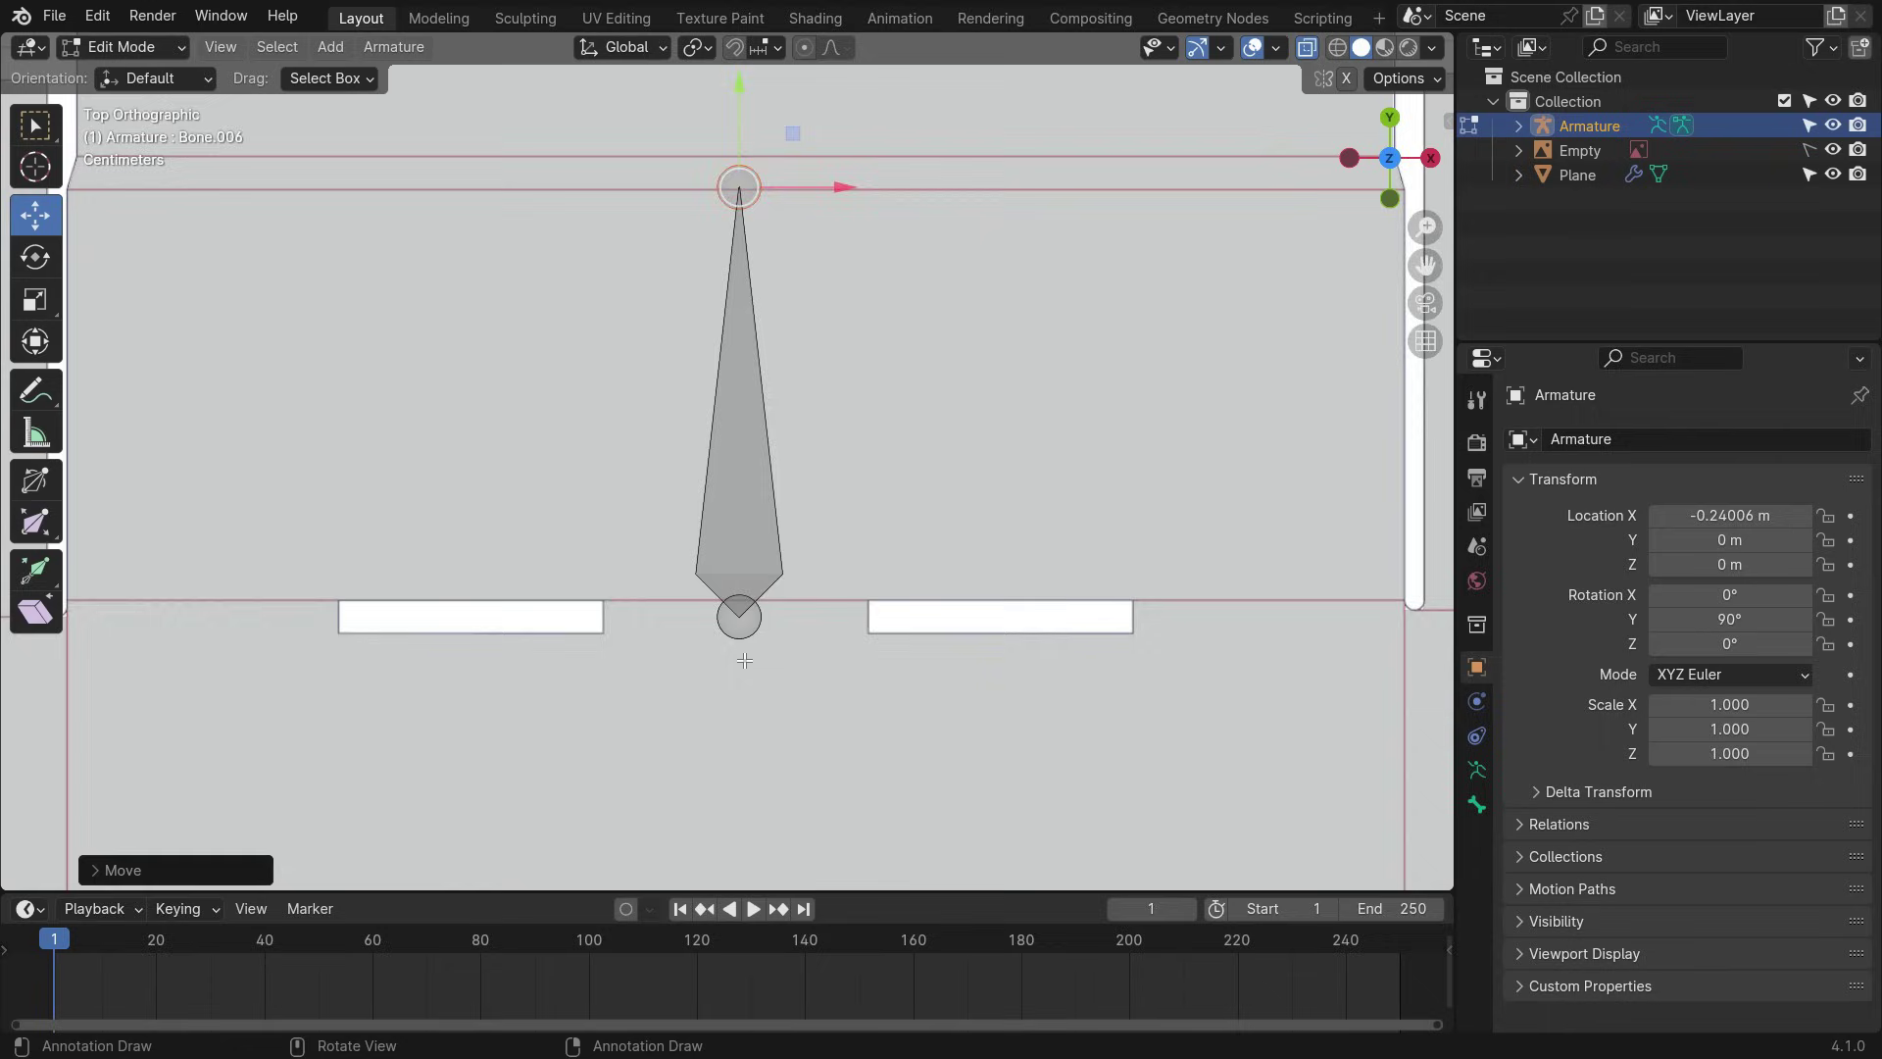
- Align the slotted flap bone's root with the slot fold line and its tip with the lower of the double fold lines
{"action": "left_click", "coordinate": [760, 656]}
{"action": "left_click_drag", "start_coordinate": [737, 553], "coordinate": [738, 509]}
{"action": "scroll", "coordinate": [733, 555], "scroll_direction": "up", "scroll_amount": 6}
{"action": "scroll", "coordinate": [742, 712], "scroll_direction": "up", "scroll_amount": 2}
{"action": "left_click_drag", "start_coordinate": [745, 617], "coordinate": [744, 603]}
{"action": "scroll", "coordinate": [747, 676], "scroll_direction": "down", "scroll_amount": 13}
{"action": "scroll", "coordinate": [784, 348], "scroll_direction": "up", "scroll_amount": 13}
{"action": "left_click", "coordinate": [768, 412]}
{"action": "left_click_drag", "start_coordinate": [764, 412], "coordinate": [765, 440]}
{"action": "scroll", "coordinate": [800, 568], "scroll_direction": "down", "scroll_amount": 10}
{"action": "right_click", "coordinate": [883, 373]}
{"action": "key", "text": "Escape"}
{"action": "key", "text": "ctrl+z"}
- Extrude a short bone along Y from that tip and align its end with the upper of the double fold lines
{"action": "scroll", "coordinate": [859, 470], "scroll_direction": "up", "scroll_amount": 3}
{"action": "key", "text": "e"}
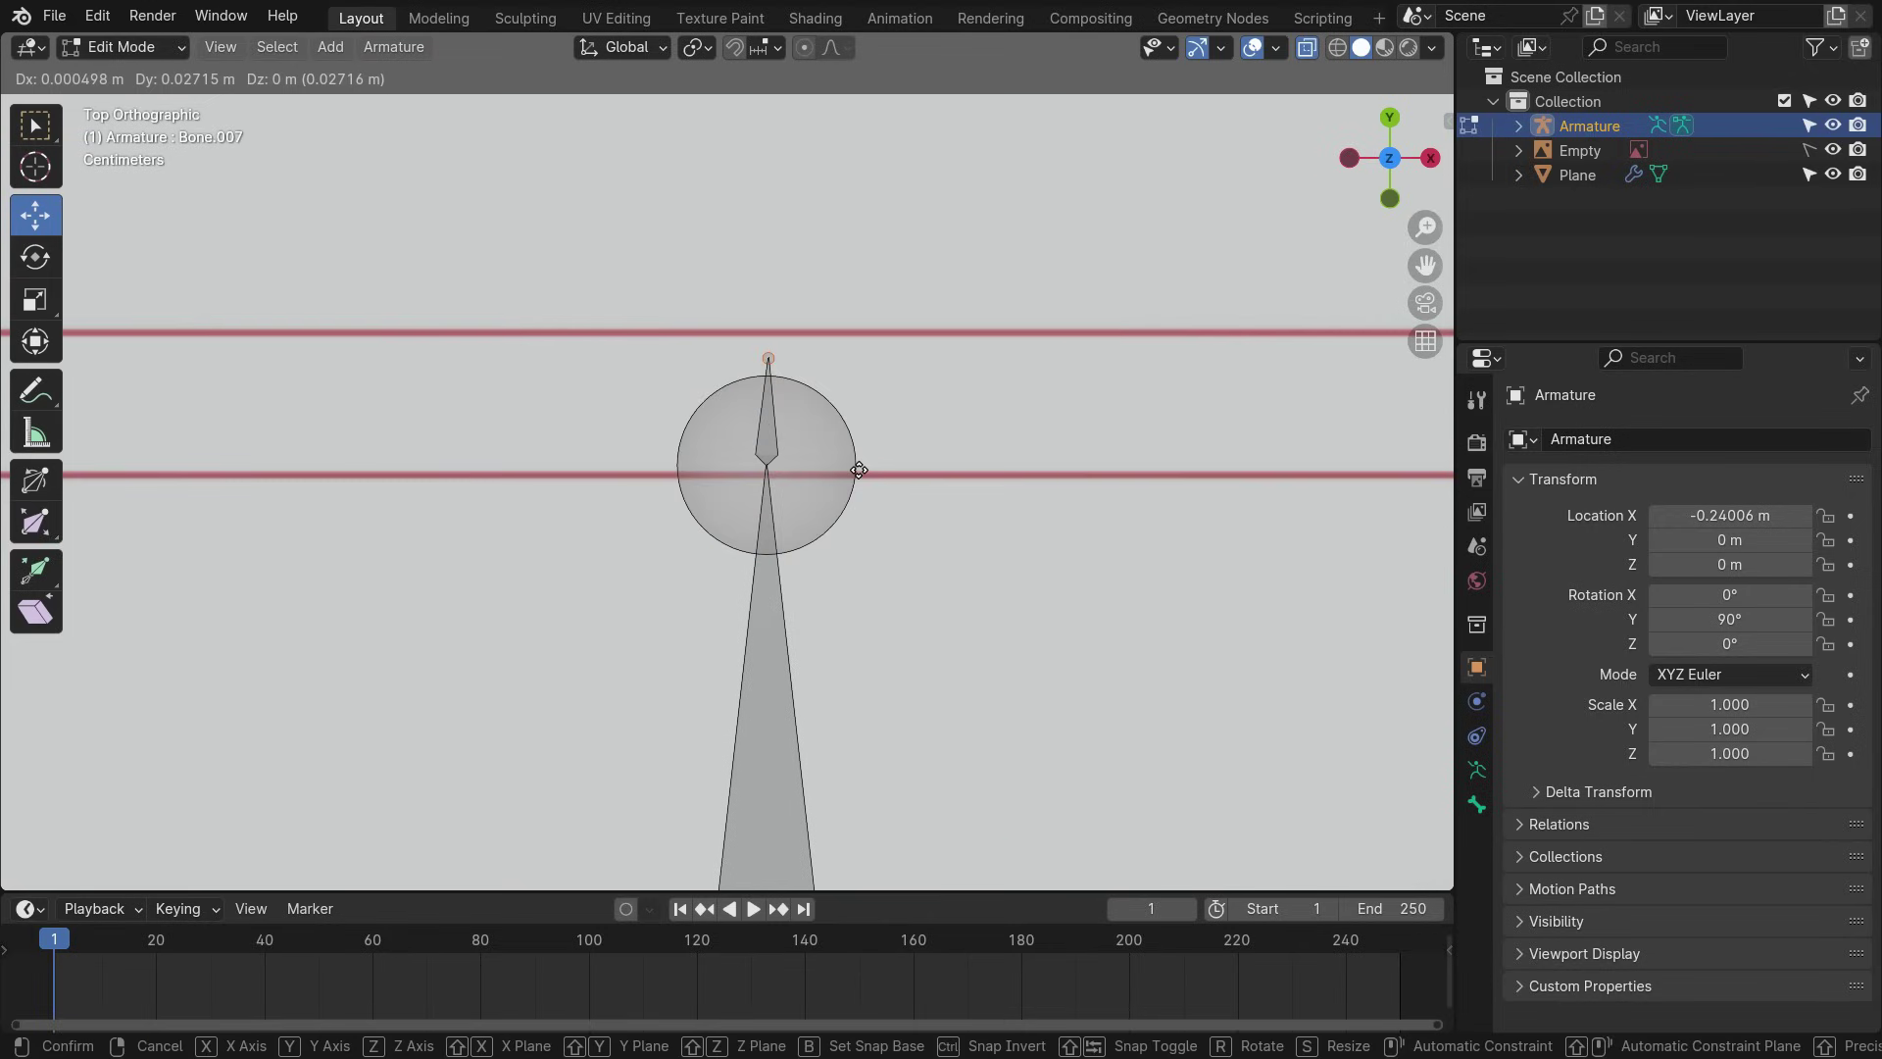
{"action": "key", "text": "y"}
{"action": "left_click", "coordinate": [857, 441]}
{"action": "scroll", "coordinate": [768, 311], "scroll_direction": "up", "scroll_amount": 9}
{"action": "left_click_drag", "start_coordinate": [761, 323], "coordinate": [762, 331]}
- Extrude another bone from the short bone's tip up to the outer edge of the tabbed flap
{"action": "scroll", "coordinate": [790, 559], "scroll_direction": "down", "scroll_amount": 15}
{"action": "scroll", "coordinate": [794, 608], "scroll_direction": "down", "scroll_amount": 5}
{"action": "key", "text": "e"}
{"action": "left_click", "coordinate": [857, 320]}
{"action": "scroll", "coordinate": [787, 461], "scroll_direction": "up", "scroll_amount": 6}
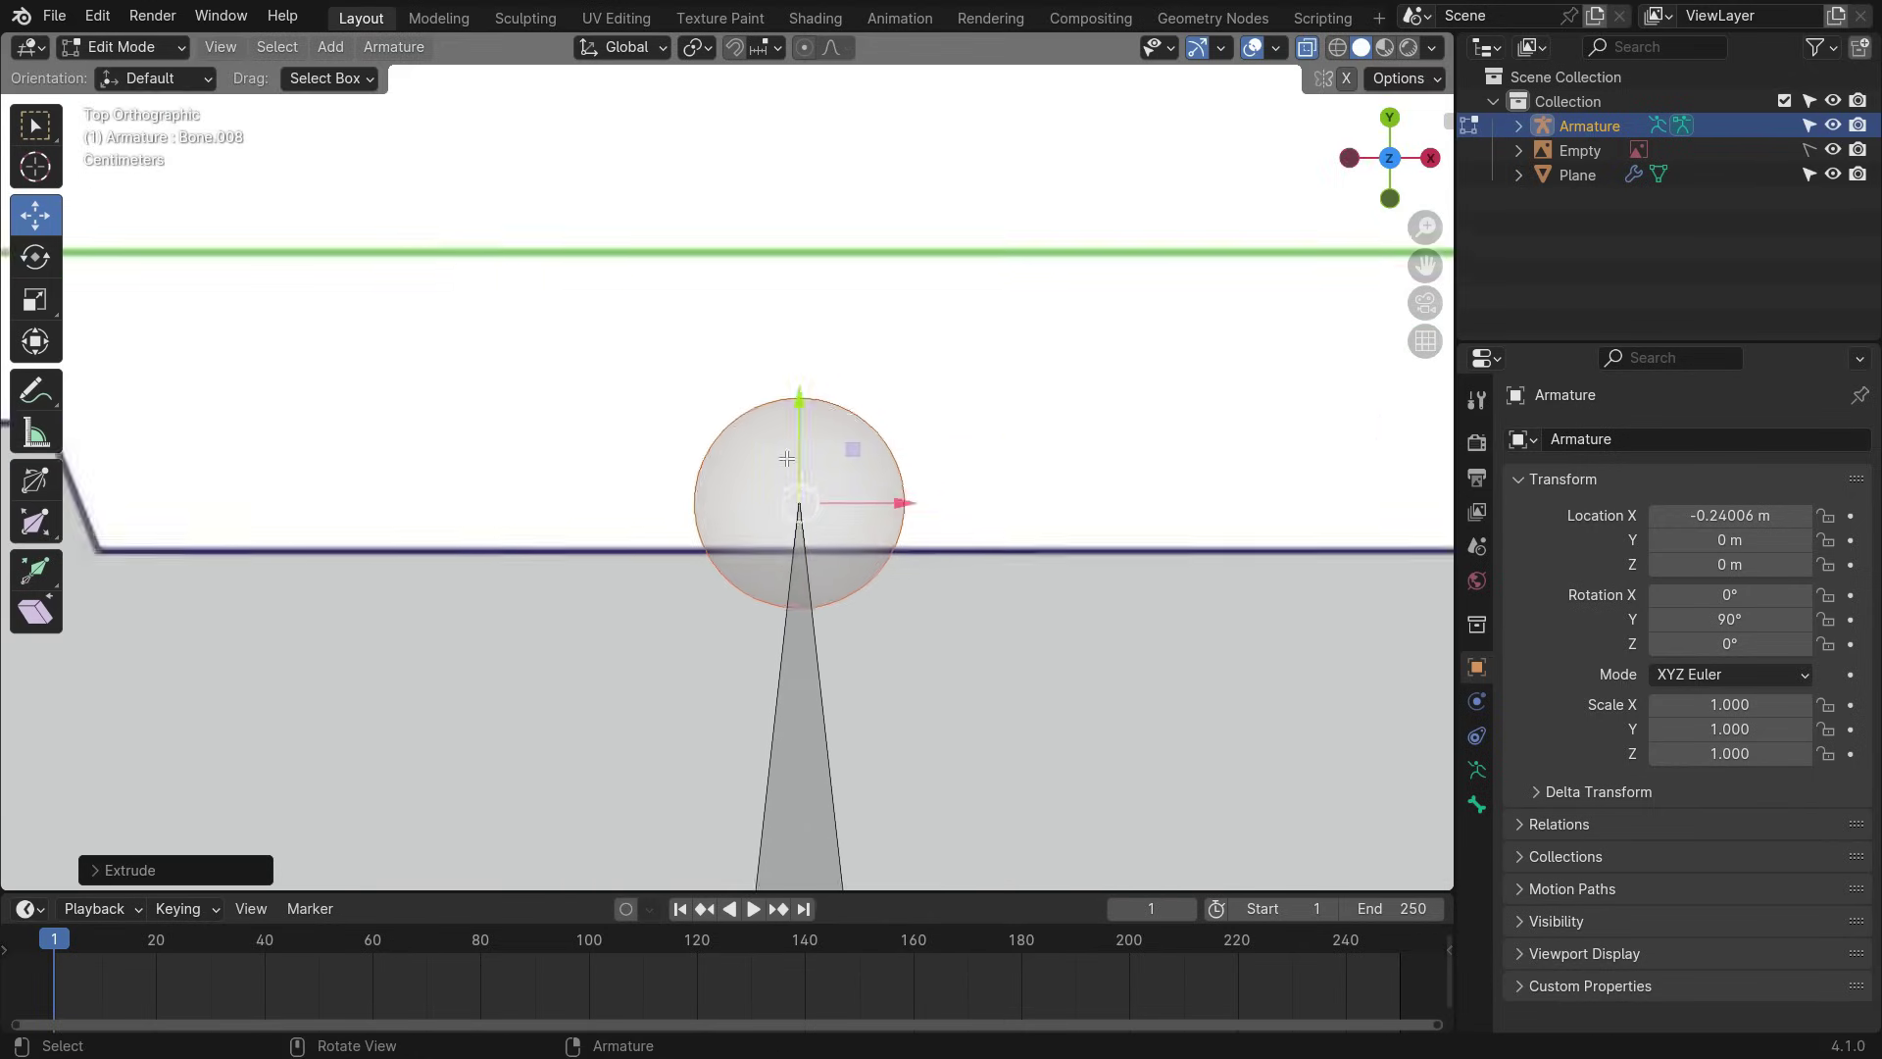
- Duplicate the outer narrow flap's bone along X onto the narrow flap on the other side of the slotted flap
{"action": "scroll", "coordinate": [787, 461], "scroll_direction": "down", "scroll_amount": 9}
{"action": "key", "text": "shift+d"}
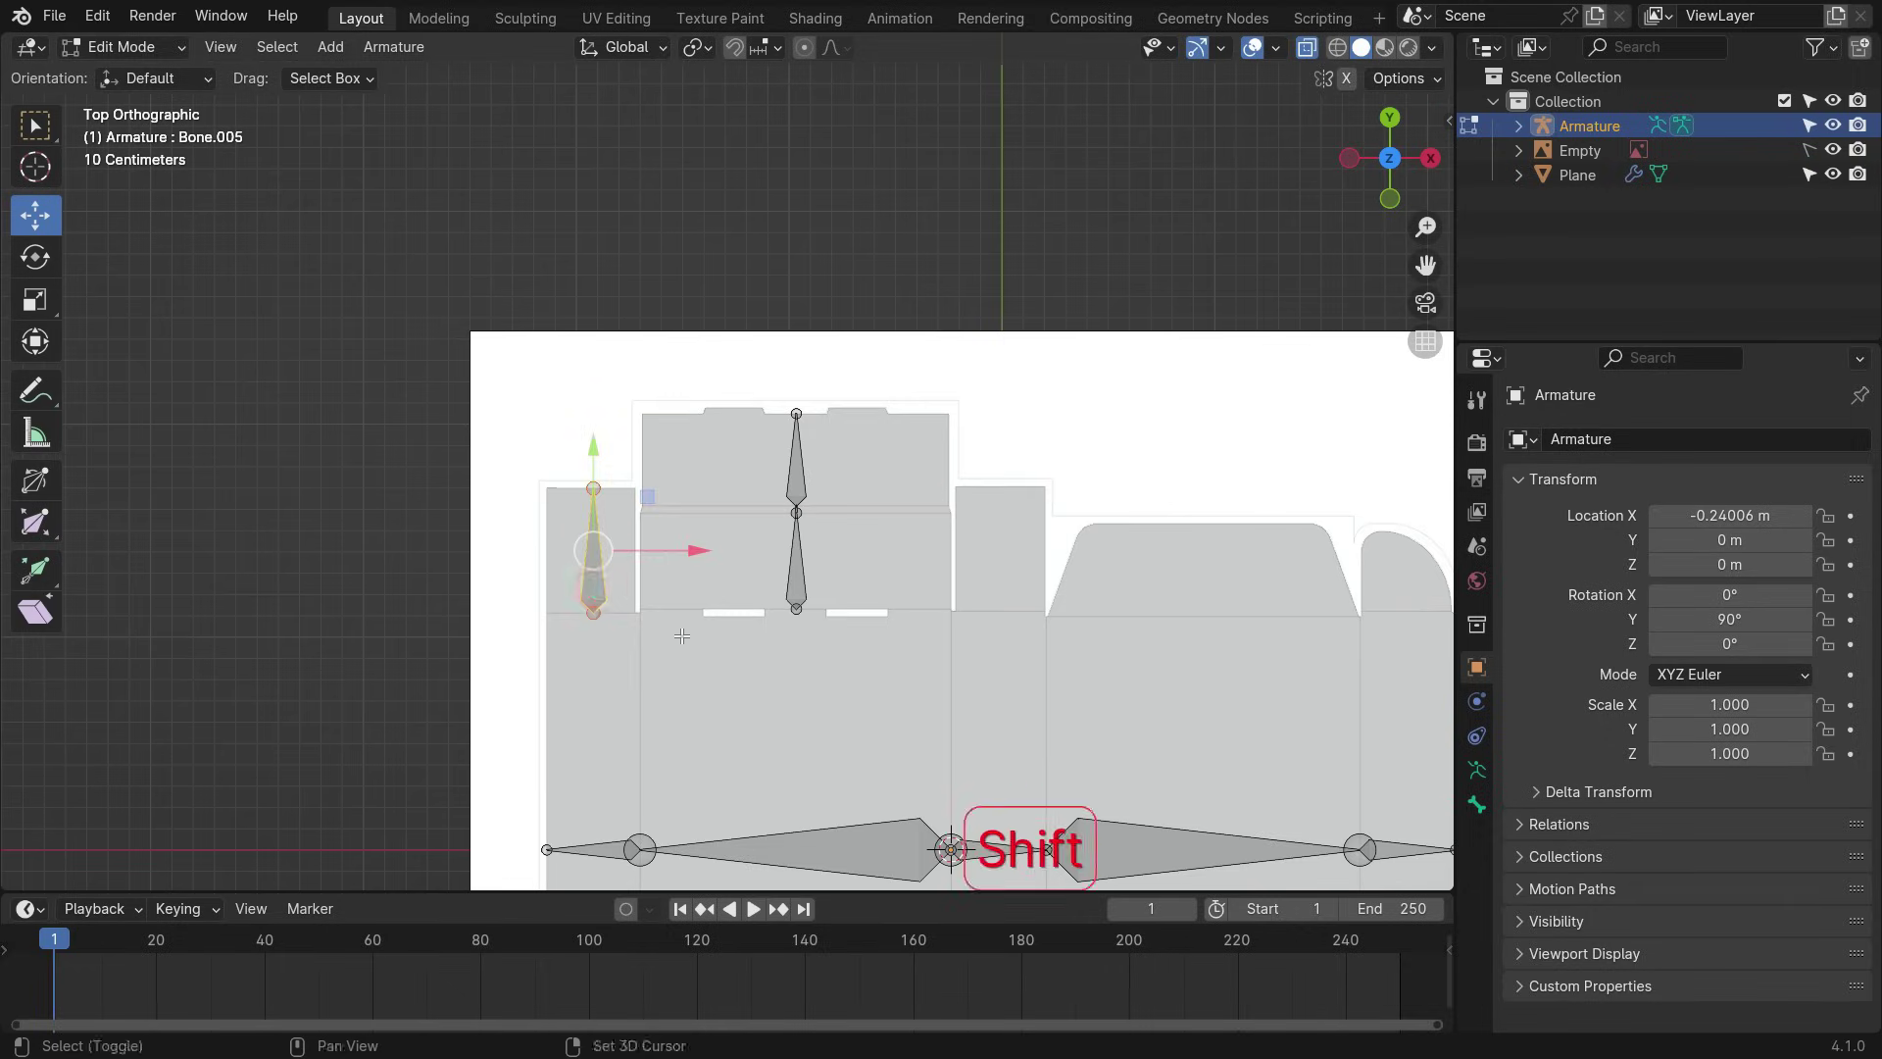
{"action": "left_click", "coordinate": [1083, 627]}
- Align the duplicated narrow flap bone's root with the fold line and its tip with the flap's outer edge
{"action": "scroll", "coordinate": [1029, 623], "scroll_direction": "up", "scroll_amount": 8}
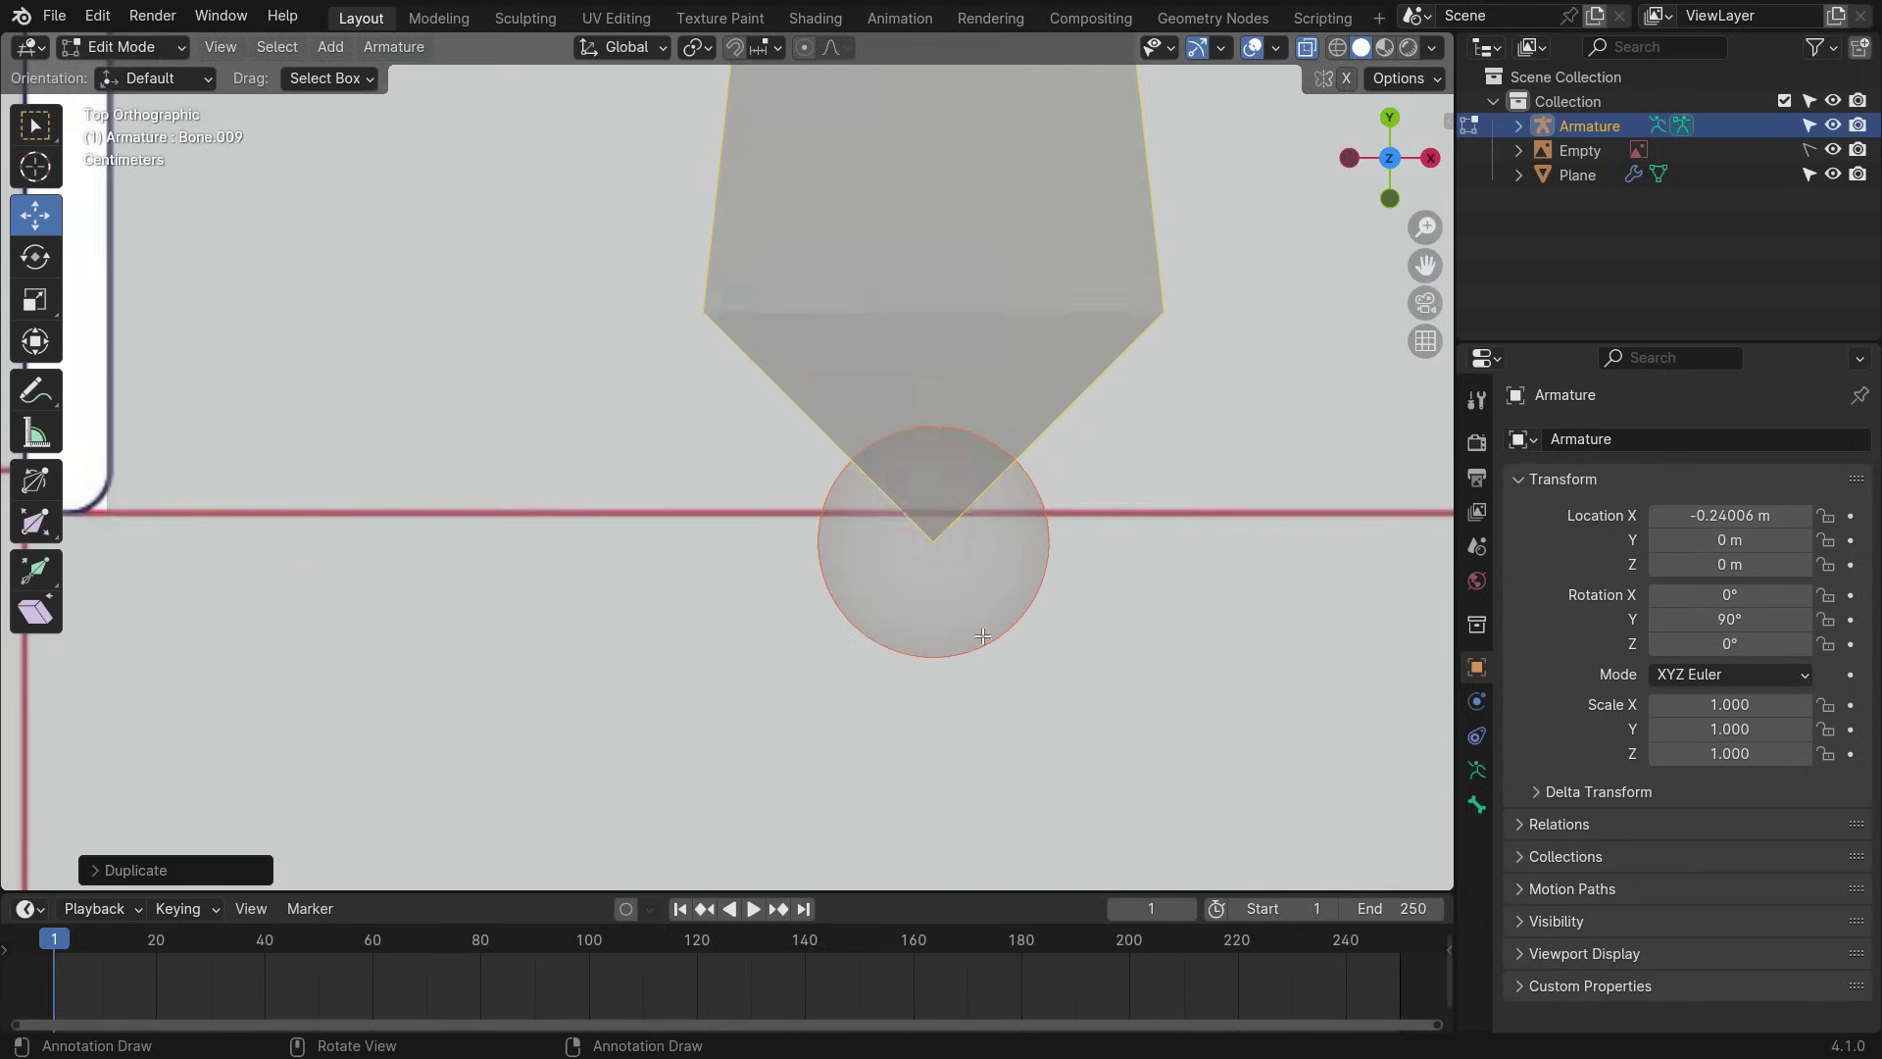
{"action": "left_click", "coordinate": [985, 617]}
{"action": "scroll", "coordinate": [932, 490], "scroll_direction": "up", "scroll_amount": 7}
{"action": "left_click_drag", "start_coordinate": [932, 501], "coordinate": [945, 487]}
{"action": "scroll", "coordinate": [875, 643], "scroll_direction": "down", "scroll_amount": 16}
{"action": "scroll", "coordinate": [880, 139], "scroll_direction": "up", "scroll_amount": 8}
{"action": "left_click", "coordinate": [868, 318]}
{"action": "left_click_drag", "start_coordinate": [849, 294], "coordinate": [850, 260]}
- Duplicate the narrow flap bone along X to the middle of the neighbouring tapered flap
{"action": "scroll", "coordinate": [832, 450], "scroll_direction": "down", "scroll_amount": 15}
{"action": "scroll", "coordinate": [954, 511], "scroll_direction": "up", "scroll_amount": 3}
{"action": "left_click", "coordinate": [744, 532]}
{"action": "key", "text": "shift+d"}
{"action": "key", "text": "x"}
{"action": "left_click", "coordinate": [1144, 574]}
- Align the tapered flap bone's root with its fold line and lower its tip to the flap's outer edge
{"action": "scroll", "coordinate": [1142, 574], "scroll_direction": "up", "scroll_amount": 15}
{"action": "left_click", "coordinate": [898, 635]}
{"action": "left_click_drag", "start_coordinate": [932, 380], "coordinate": [913, 485]}
{"action": "scroll", "coordinate": [949, 587], "scroll_direction": "up", "scroll_amount": 4}
{"action": "scroll", "coordinate": [889, 588], "scroll_direction": "down", "scroll_amount": 15}
{"action": "scroll", "coordinate": [887, 286], "scroll_direction": "up", "scroll_amount": 4}
{"action": "left_click", "coordinate": [891, 245]}
{"action": "left_click_drag", "start_coordinate": [891, 181], "coordinate": [891, 329]}
- Duplicate the tapered flap's bone along X onto the rounded end flap
{"action": "scroll", "coordinate": [891, 393], "scroll_direction": "down", "scroll_amount": 8}
{"action": "left_click", "coordinate": [800, 485]}
{"action": "key", "text": "shift+d"}
{"action": "key", "text": "x"}
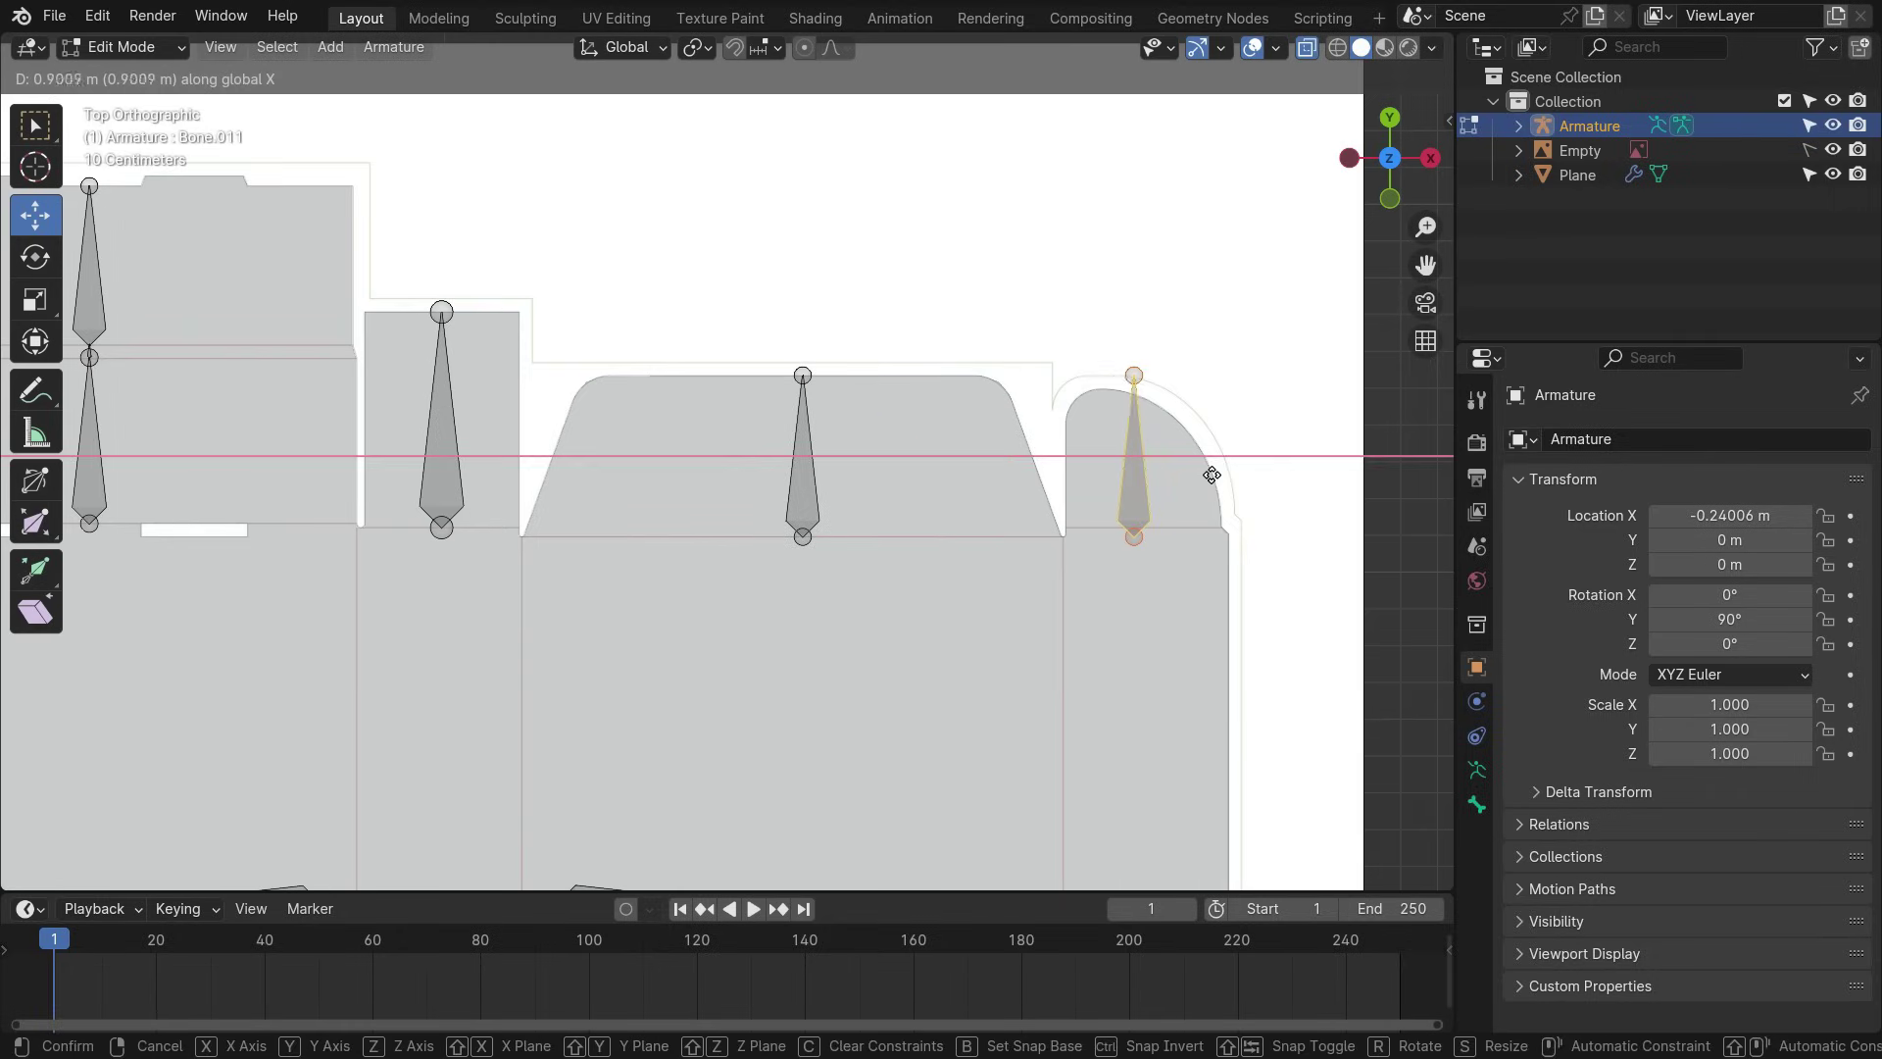
{"action": "left_click", "coordinate": [1212, 475]}
- Align the rounded flap bone's root with its fold line and its tip with the flap's outer edge
{"action": "scroll", "coordinate": [1156, 541], "scroll_direction": "up", "scroll_amount": 11}
{"action": "left_click", "coordinate": [989, 522]}
{"action": "left_click_drag", "start_coordinate": [984, 421], "coordinate": [983, 362]}
{"action": "scroll", "coordinate": [982, 423], "scroll_direction": "up", "scroll_amount": 9}
{"action": "left_click_drag", "start_coordinate": [996, 480], "coordinate": [998, 441]}
{"action": "scroll", "coordinate": [898, 555], "scroll_direction": "down", "scroll_amount": 11}
{"action": "middle_click_drag", "start_coordinate": [954, 295], "coordinate": [915, 804], "text": "shift"}
{"action": "scroll", "coordinate": [869, 285], "scroll_direction": "up", "scroll_amount": 4}
{"action": "left_click", "coordinate": [871, 284]}
{"action": "left_click_drag", "start_coordinate": [870, 184], "coordinate": [872, 345]}
{"action": "scroll", "coordinate": [867, 338], "scroll_direction": "down", "scroll_amount": 10}
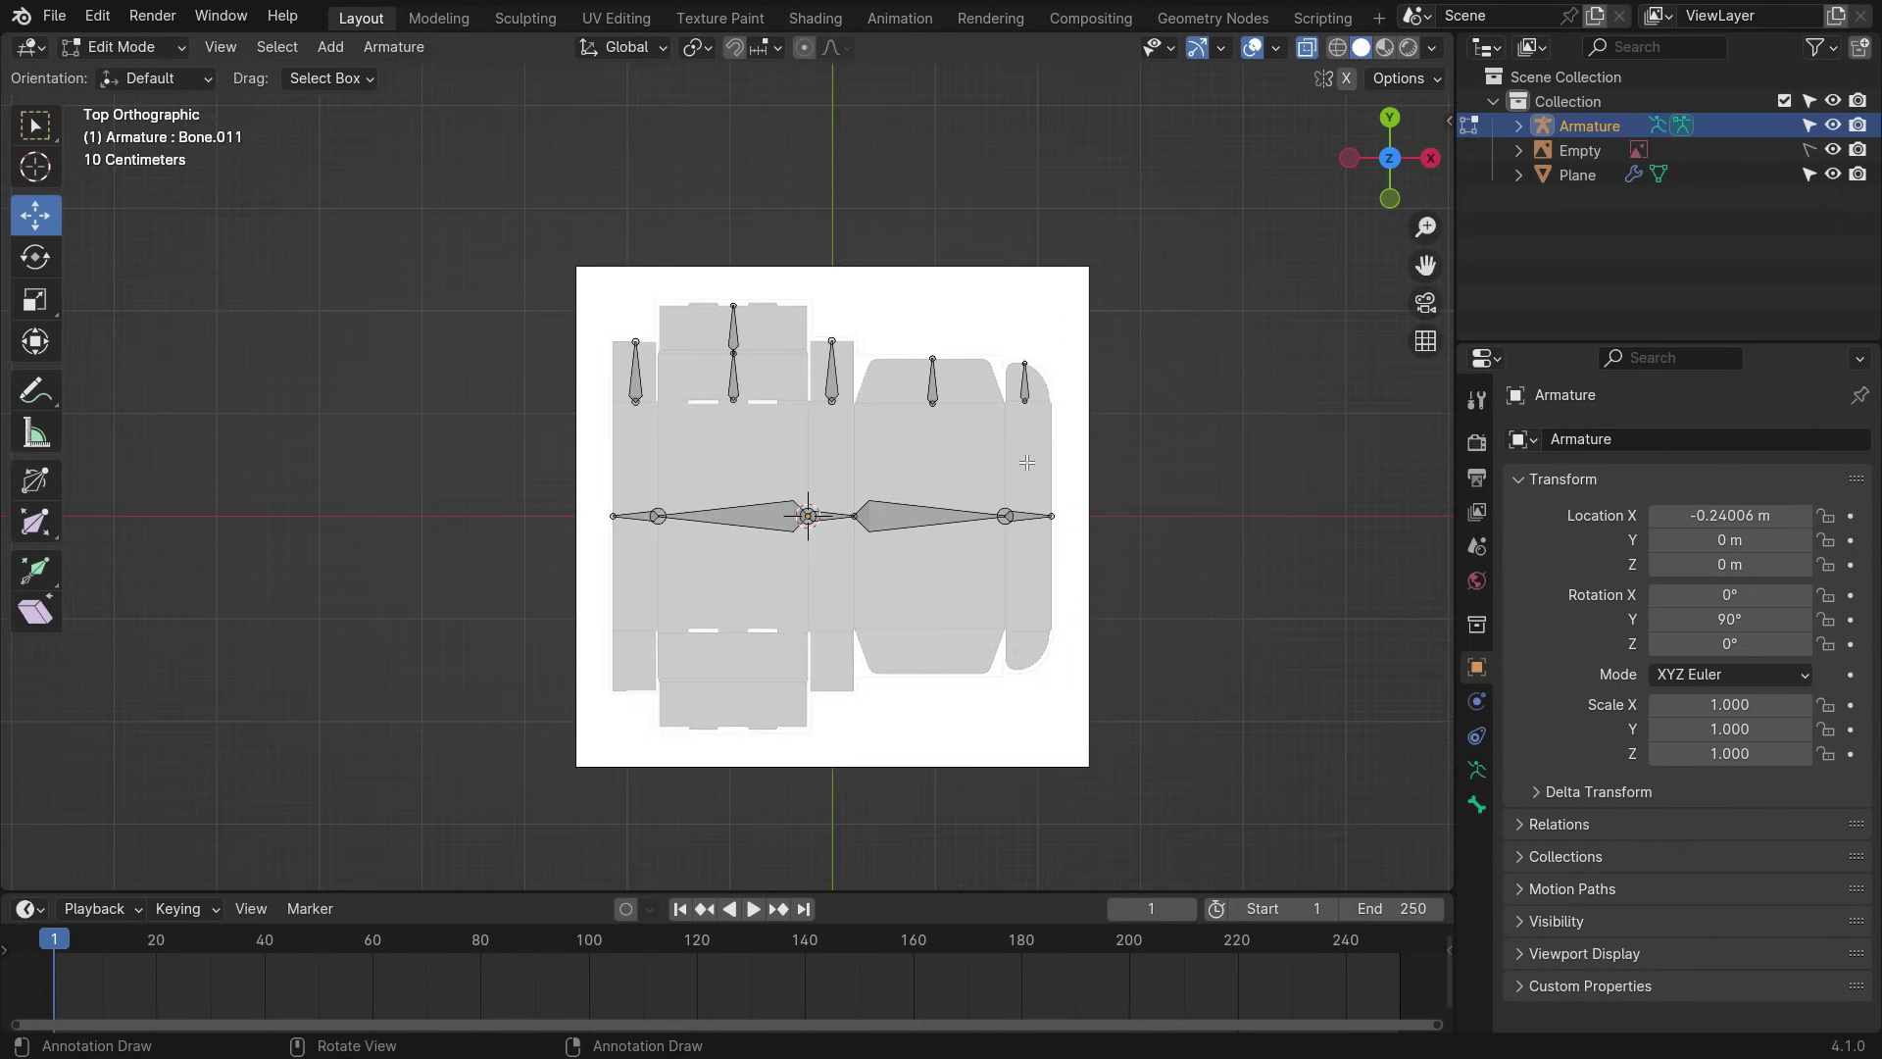
- Duplicate all the upper flap bones in place and mirror the copies along global Y
{"action": "scroll", "coordinate": [1010, 481], "scroll_direction": "up", "scroll_amount": 2}
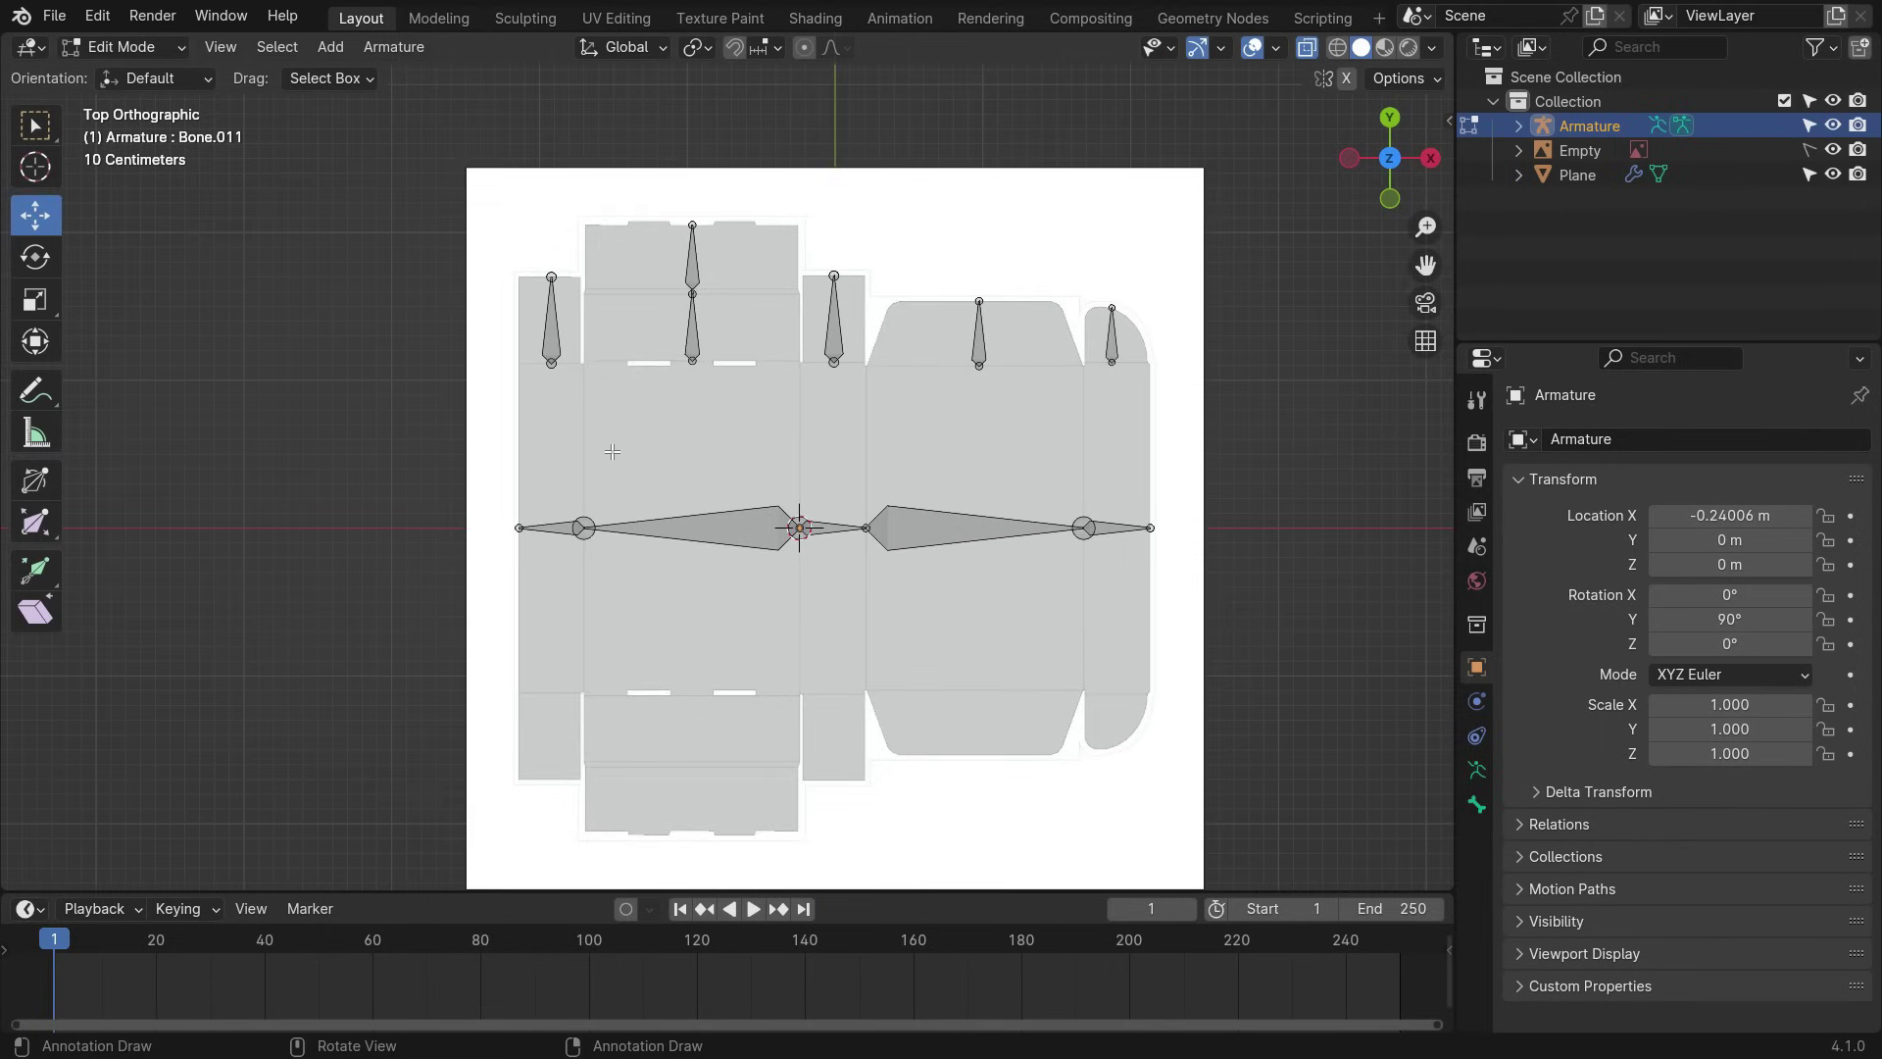
{"action": "left_click_drag", "start_coordinate": [409, 160], "coordinate": [1223, 419]}
{"action": "key", "text": "shift+d"}
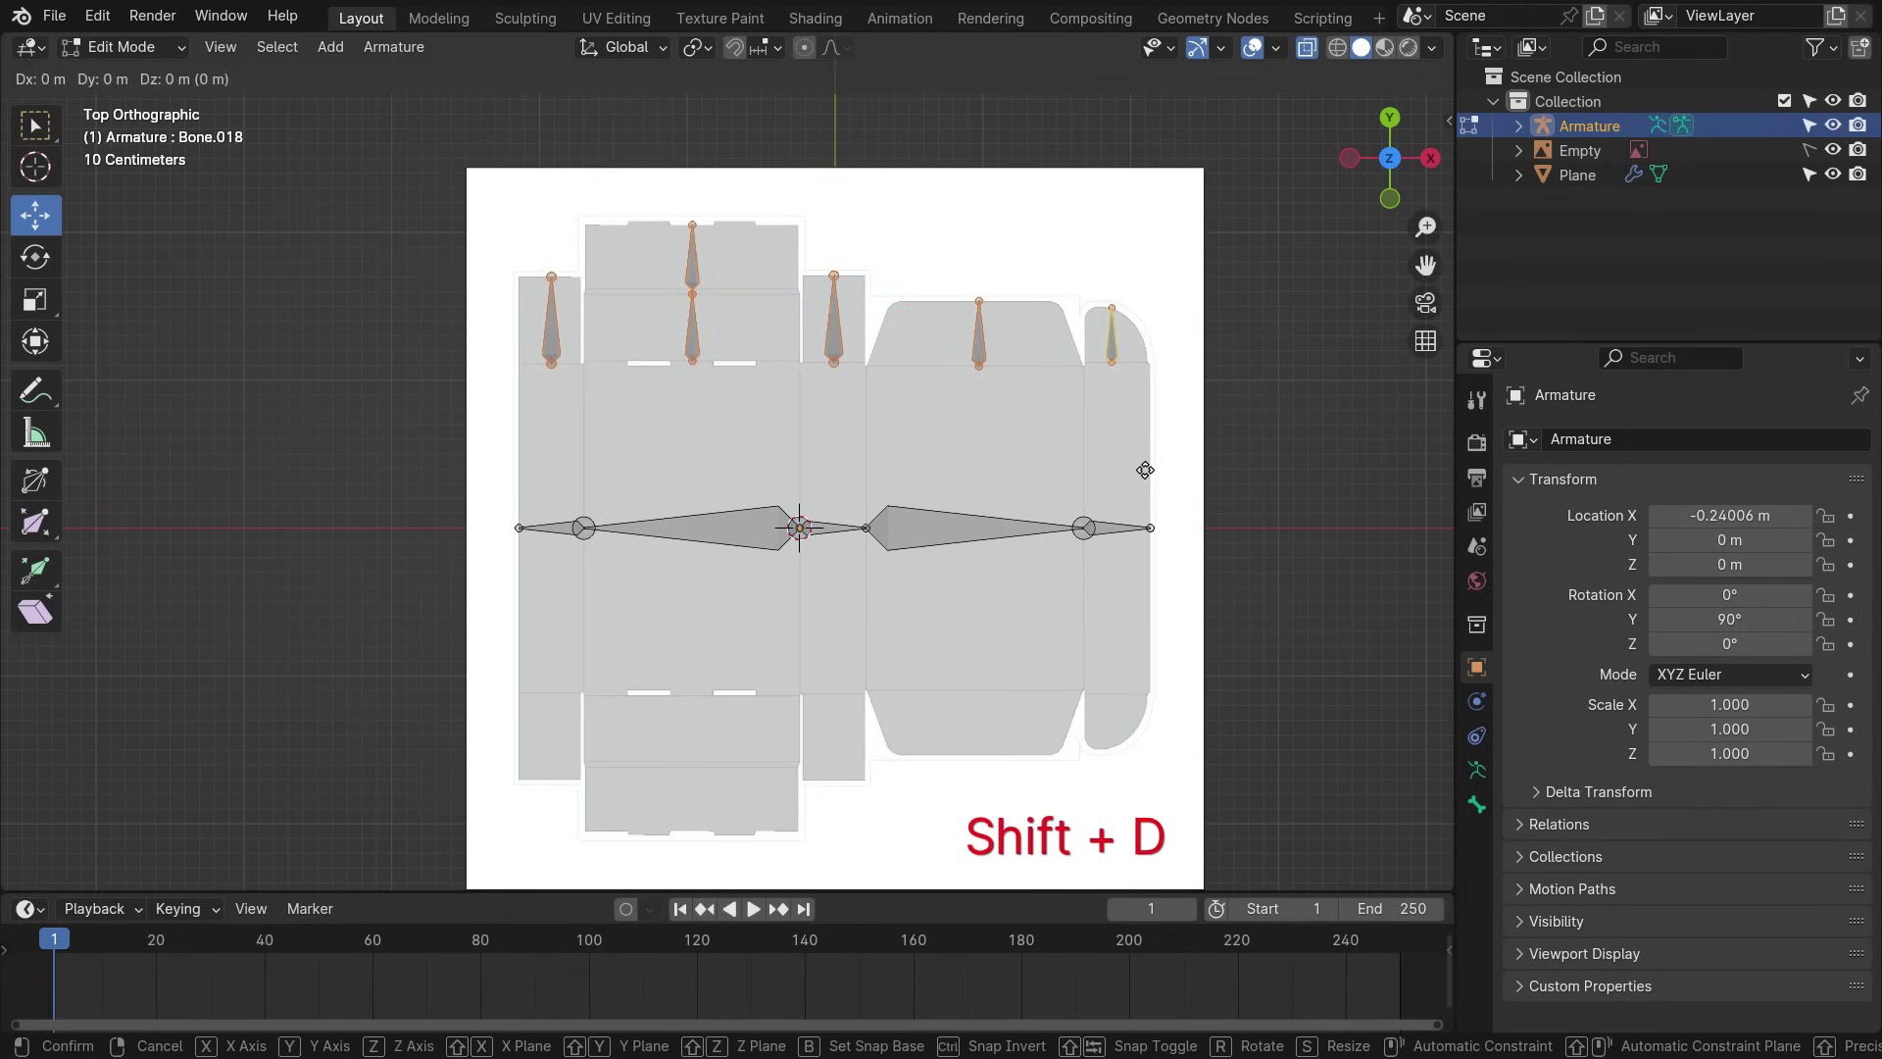
{"action": "right_click", "coordinate": [874, 573]}
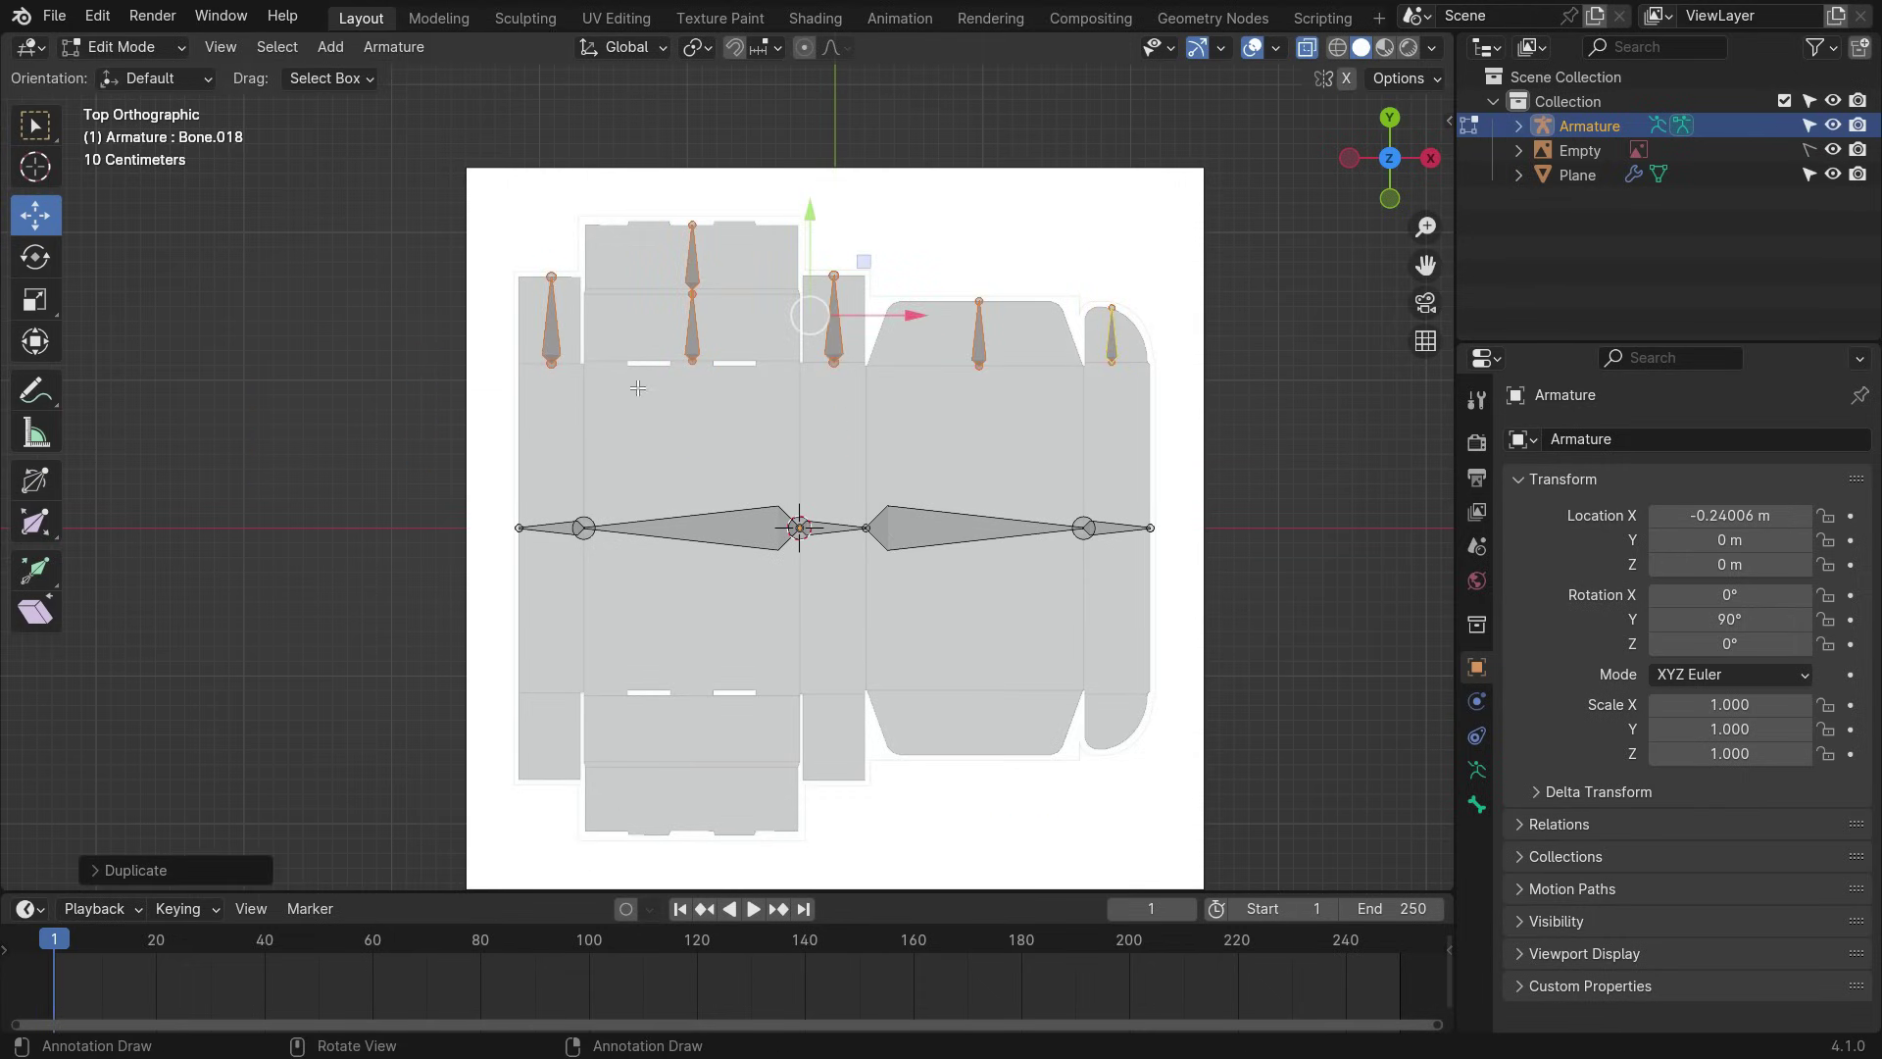
{"action": "right_click", "coordinate": [762, 390]}
{"action": "mouse_move", "coordinate": [708, 504]}
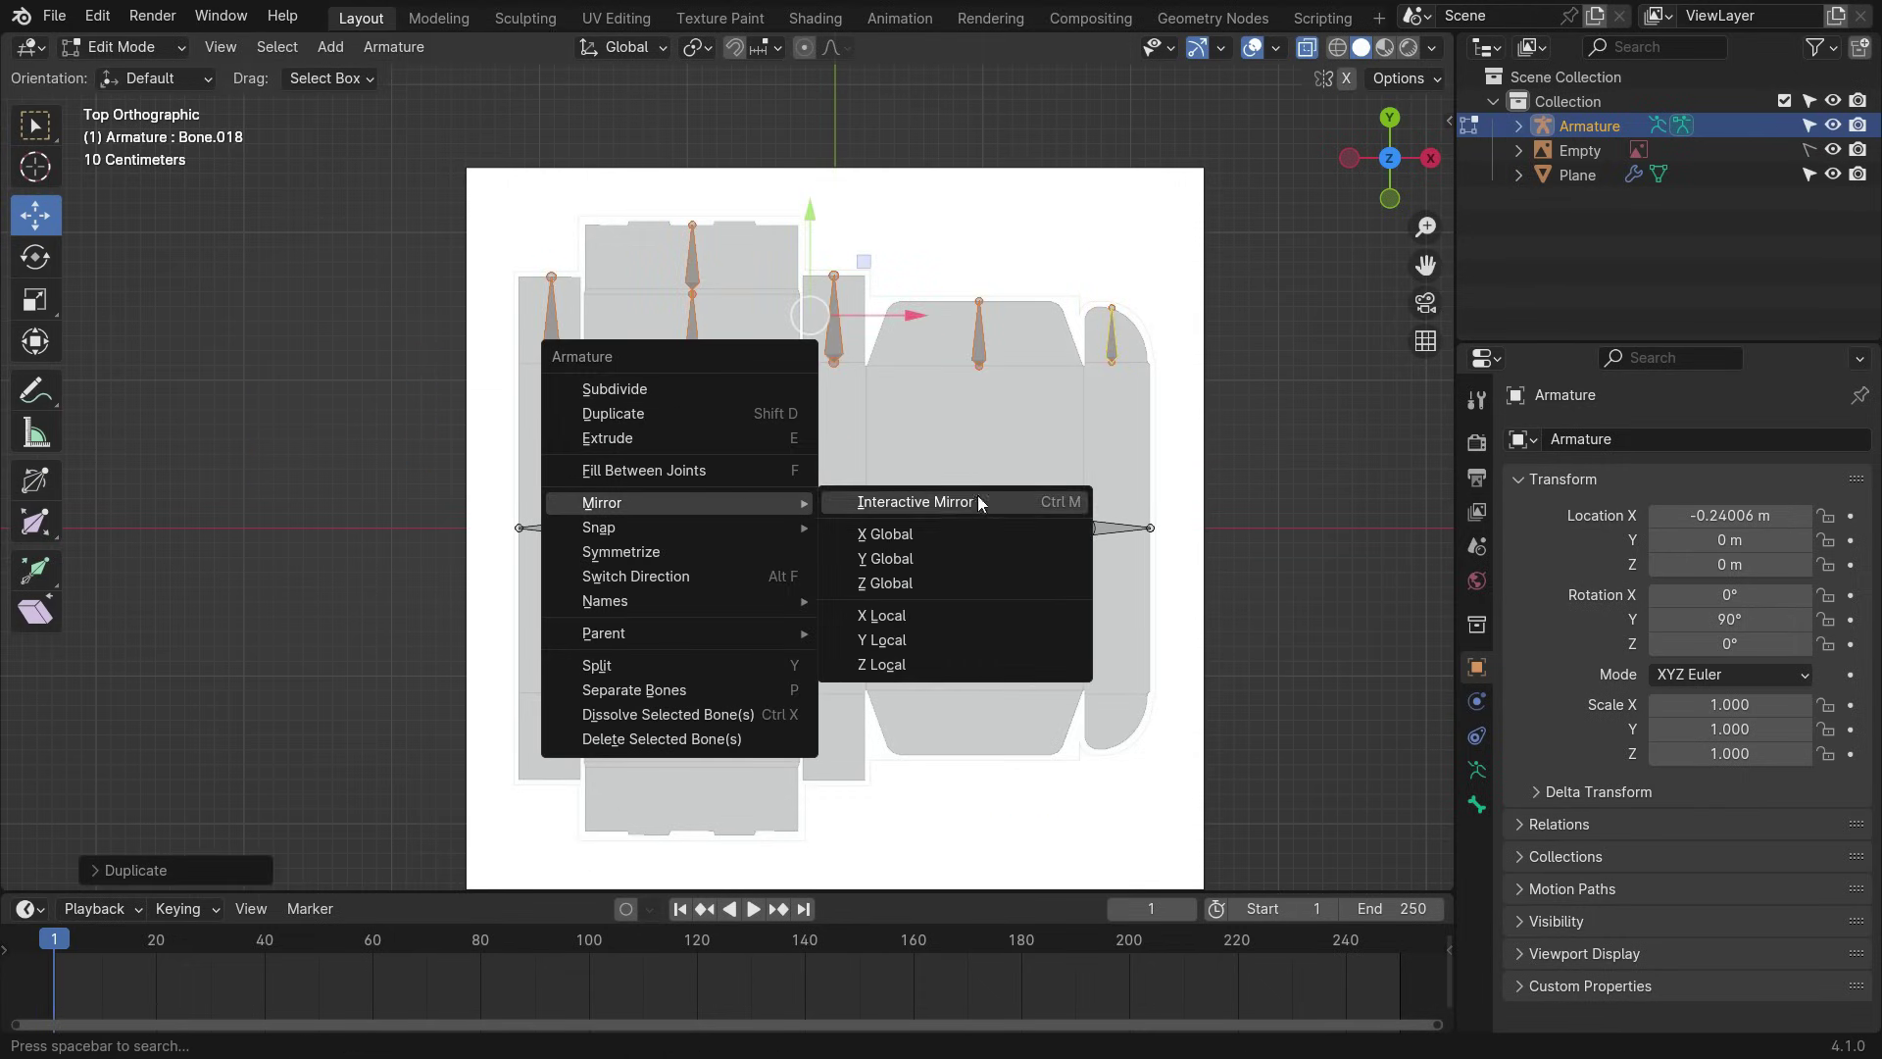
{"action": "left_click", "coordinate": [959, 558]}
- Move the mirrored bones along Y onto the lower flaps and check their roots against the fold lines
{"action": "middle_click_drag", "start_coordinate": [695, 355], "coordinate": [652, 324], "text": "shift"}
{"action": "left_click_drag", "start_coordinate": [768, 174], "coordinate": [764, 618]}
{"action": "scroll", "coordinate": [613, 624], "scroll_direction": "up", "scroll_amount": 5}
{"action": "scroll", "coordinate": [612, 625], "scroll_direction": "down", "scroll_amount": 4}
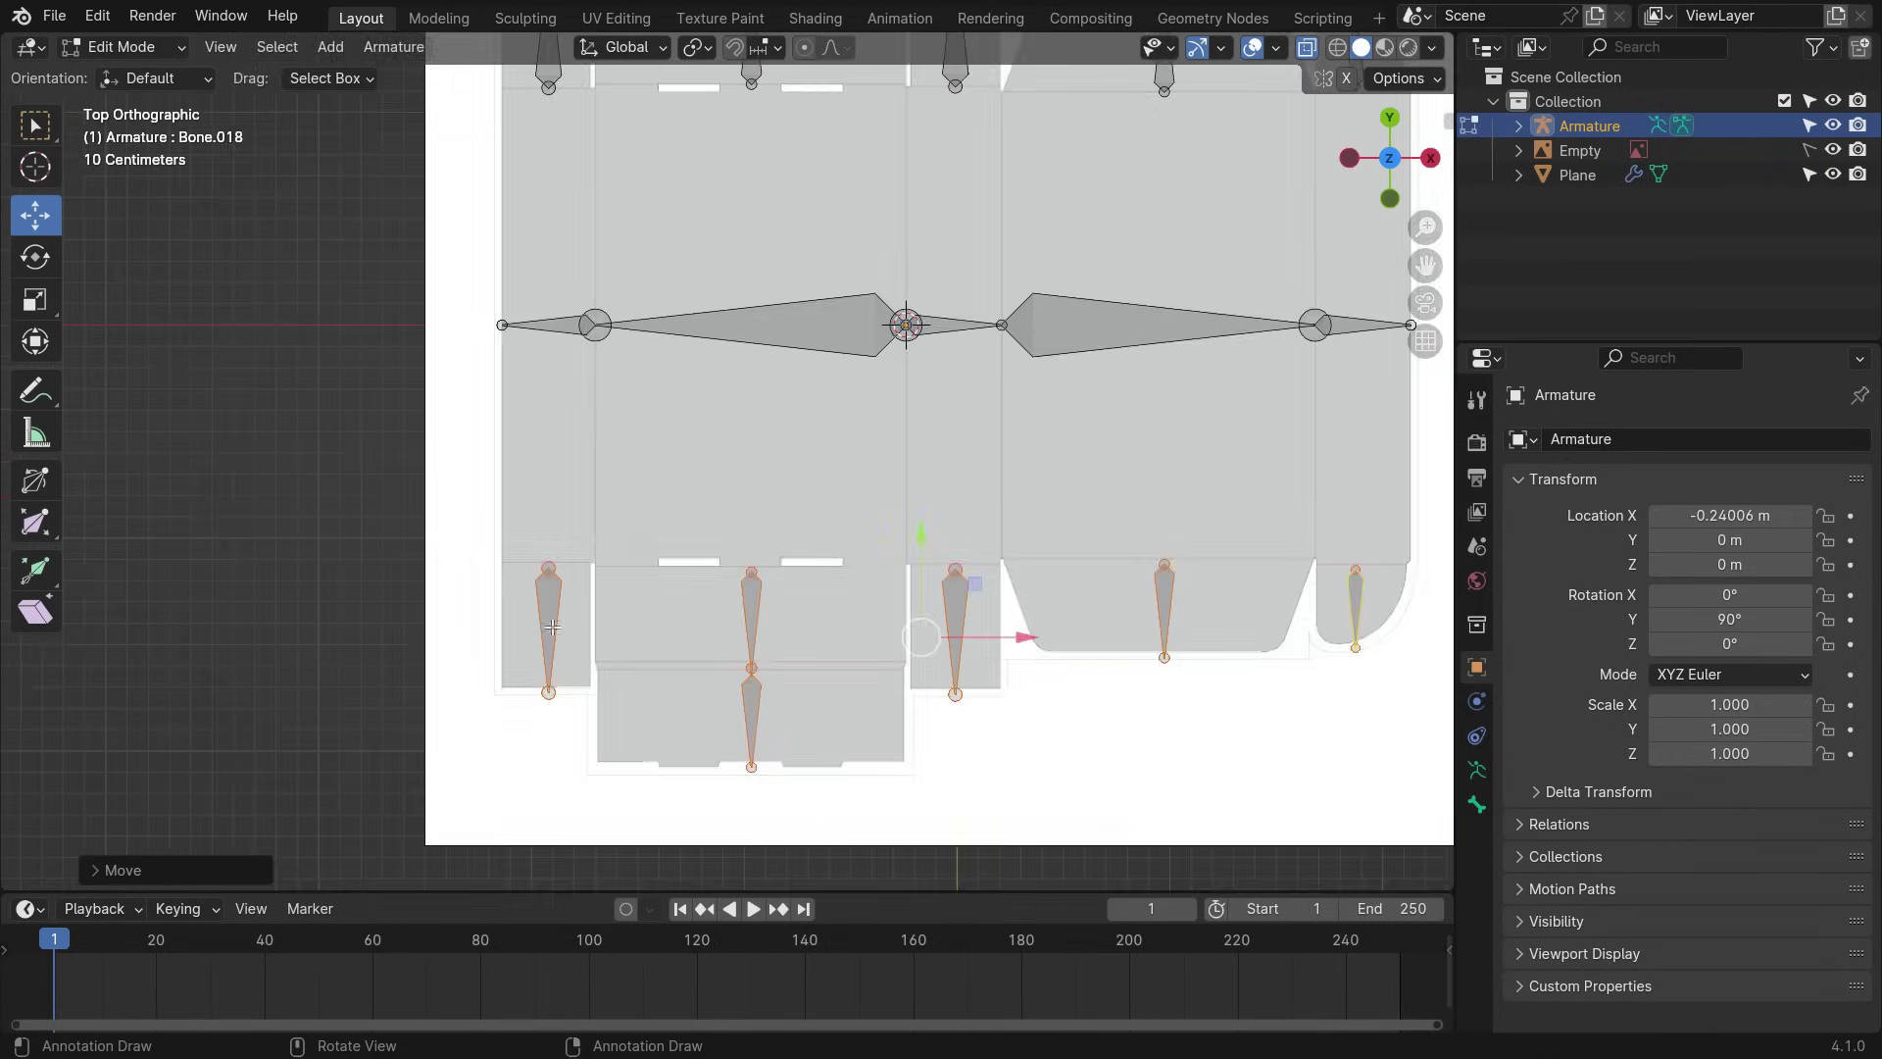
{"action": "scroll", "coordinate": [956, 624], "scroll_direction": "up", "scroll_amount": 7}
{"action": "scroll", "coordinate": [1012, 484], "scroll_direction": "up", "scroll_amount": 4}
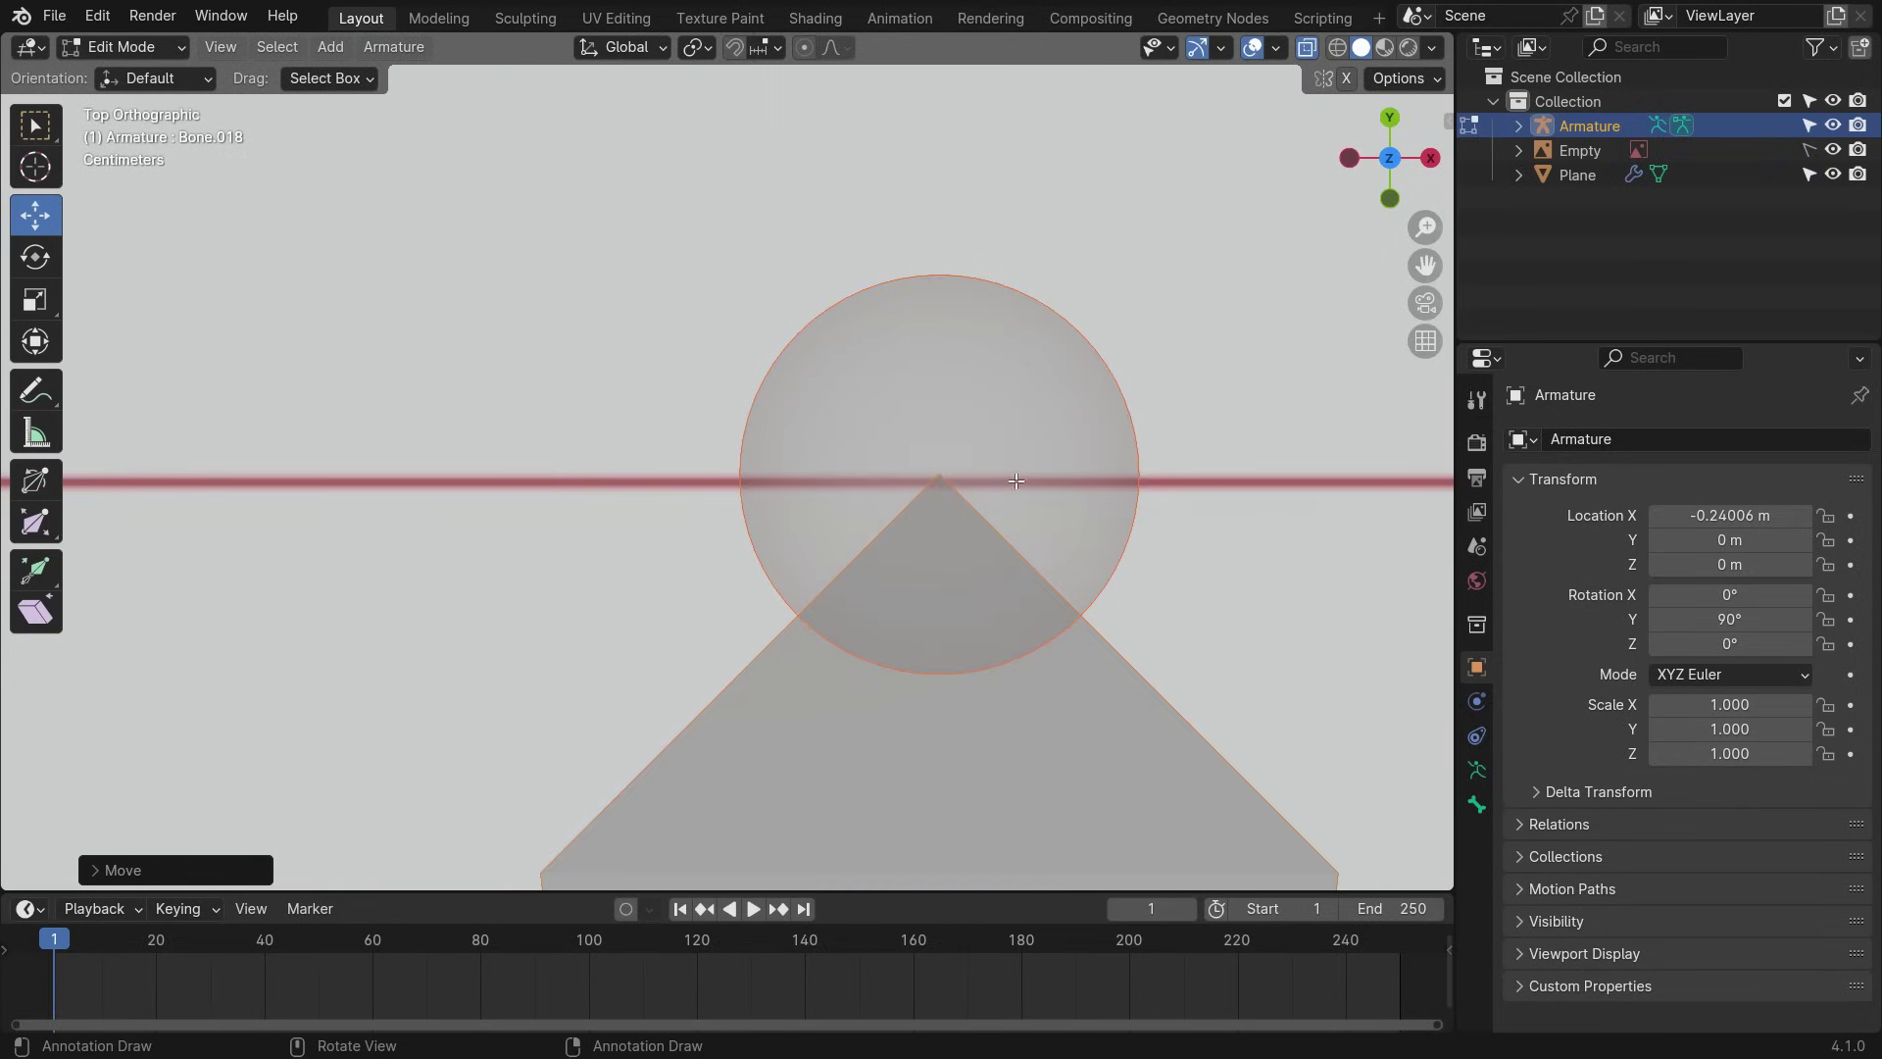
{"action": "scroll", "coordinate": [979, 458], "scroll_direction": "down", "scroll_amount": 7}
{"action": "scroll", "coordinate": [980, 458], "scroll_direction": "up", "scroll_amount": 4}
{"action": "scroll", "coordinate": [980, 458], "scroll_direction": "down", "scroll_amount": 8}
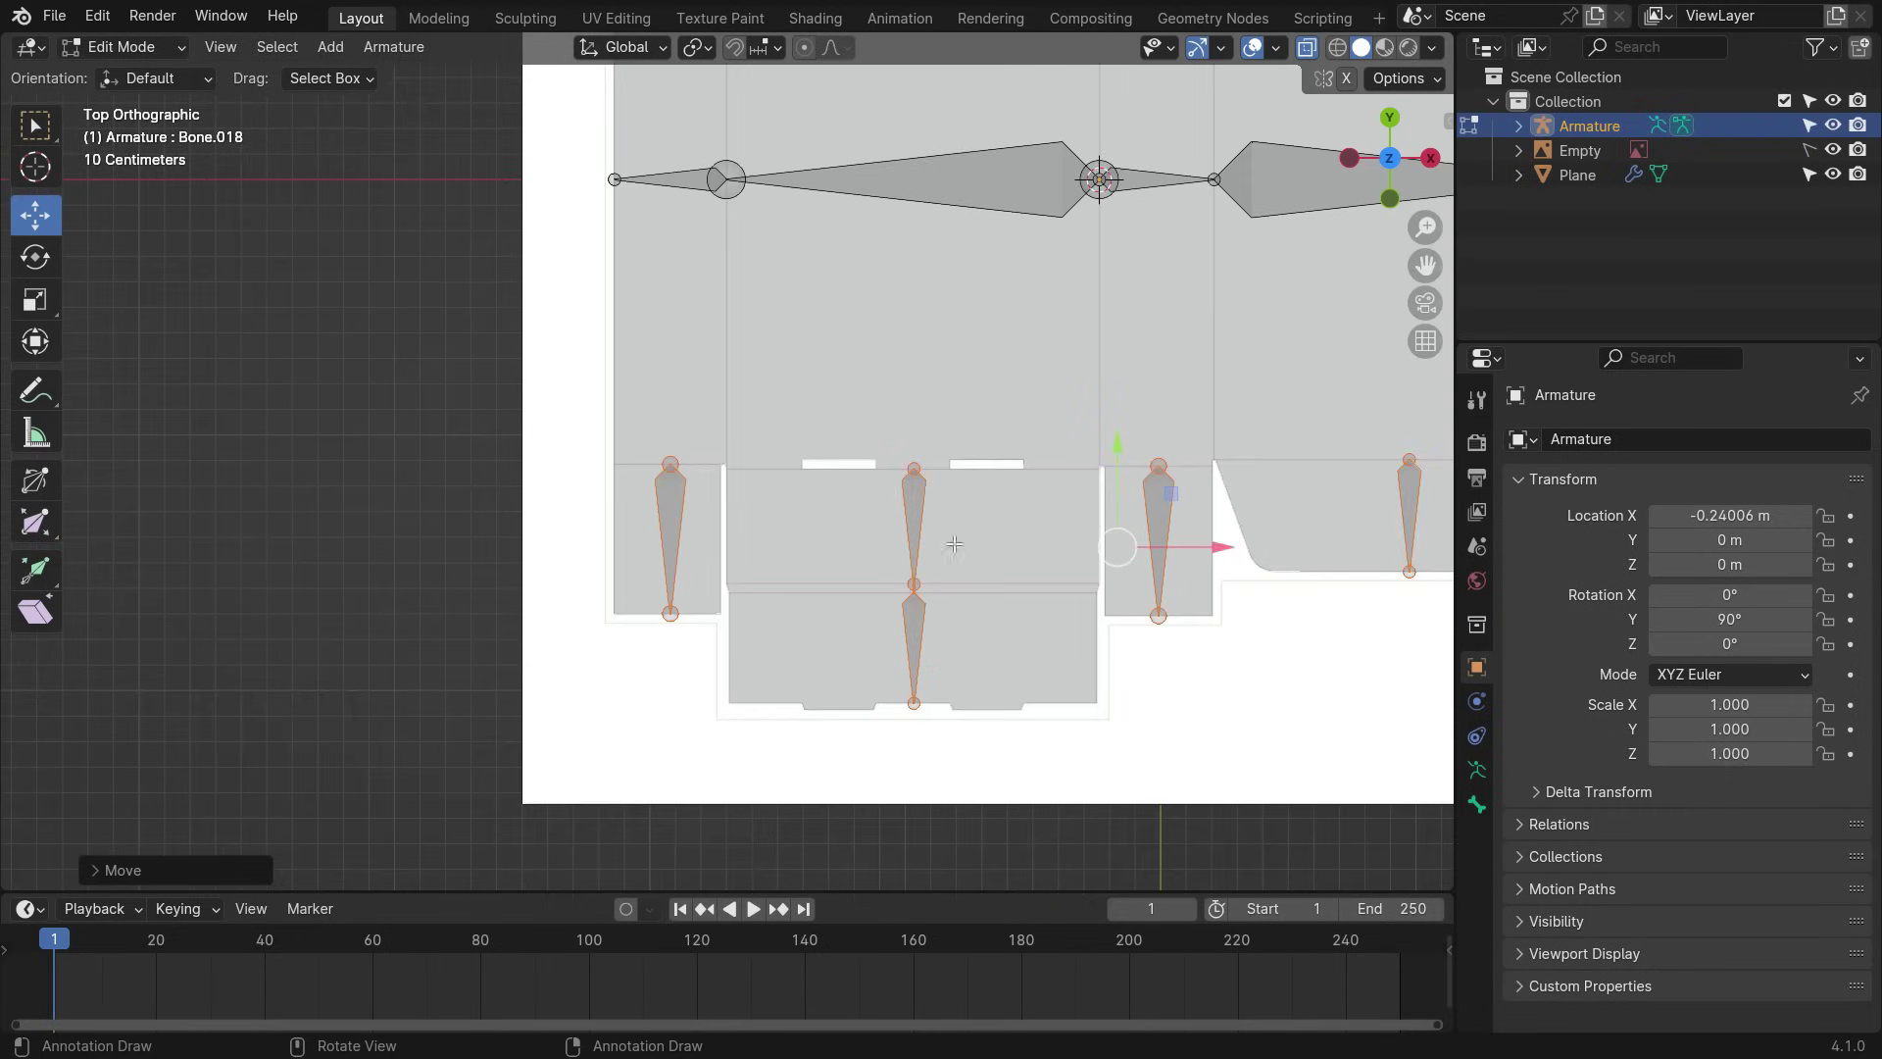
{"action": "middle_click_drag", "start_coordinate": [1049, 580], "coordinate": [902, 554], "text": "shift"}
{"action": "scroll", "coordinate": [671, 441], "scroll_direction": "up", "scroll_amount": 3}
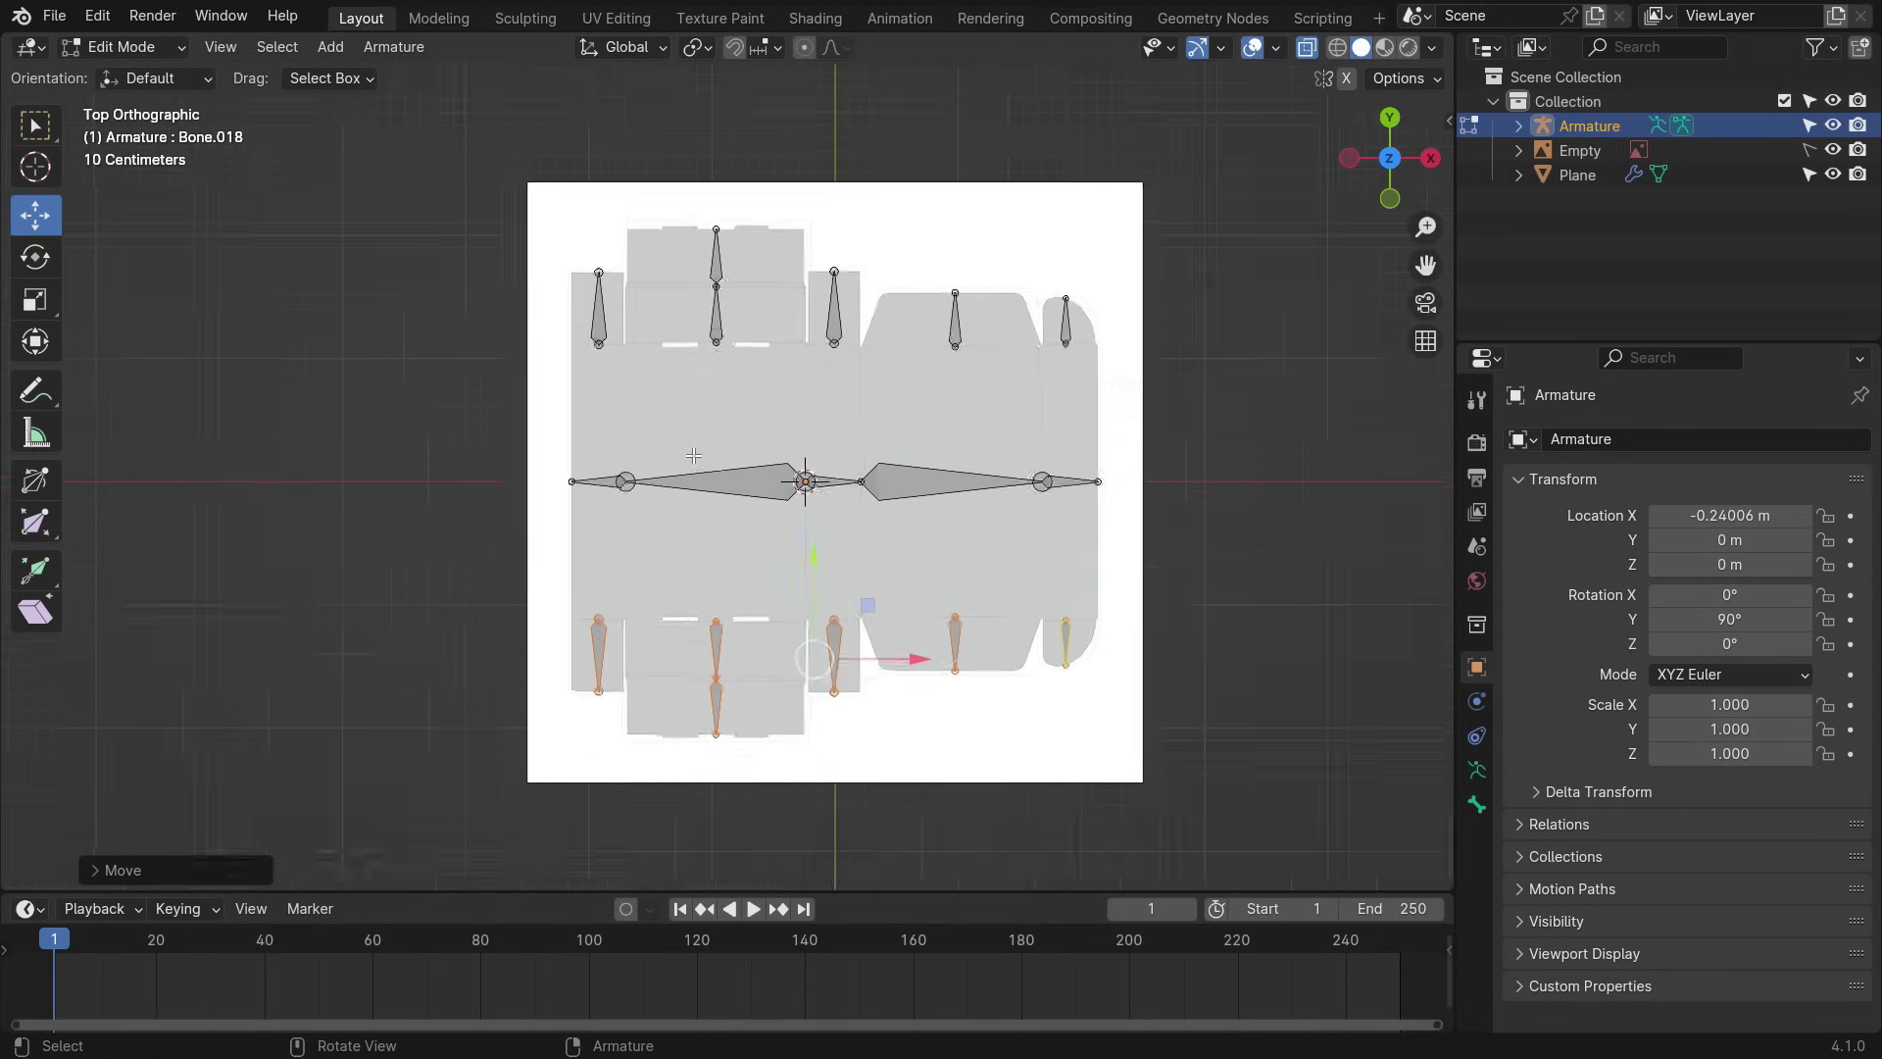
- Parent the two outer narrow flap bones to the bone of the leftmost panel with Keep Offset
{"action": "left_click", "coordinate": [485, 377]}
{"action": "scroll", "coordinate": [581, 397], "scroll_direction": "up", "scroll_amount": 4}
{"action": "left_click", "coordinate": [579, 185]}
{"action": "scroll", "coordinate": [569, 293], "scroll_direction": "down", "scroll_amount": 5}
{"action": "scroll", "coordinate": [566, 458], "scroll_direction": "up", "scroll_amount": 2}
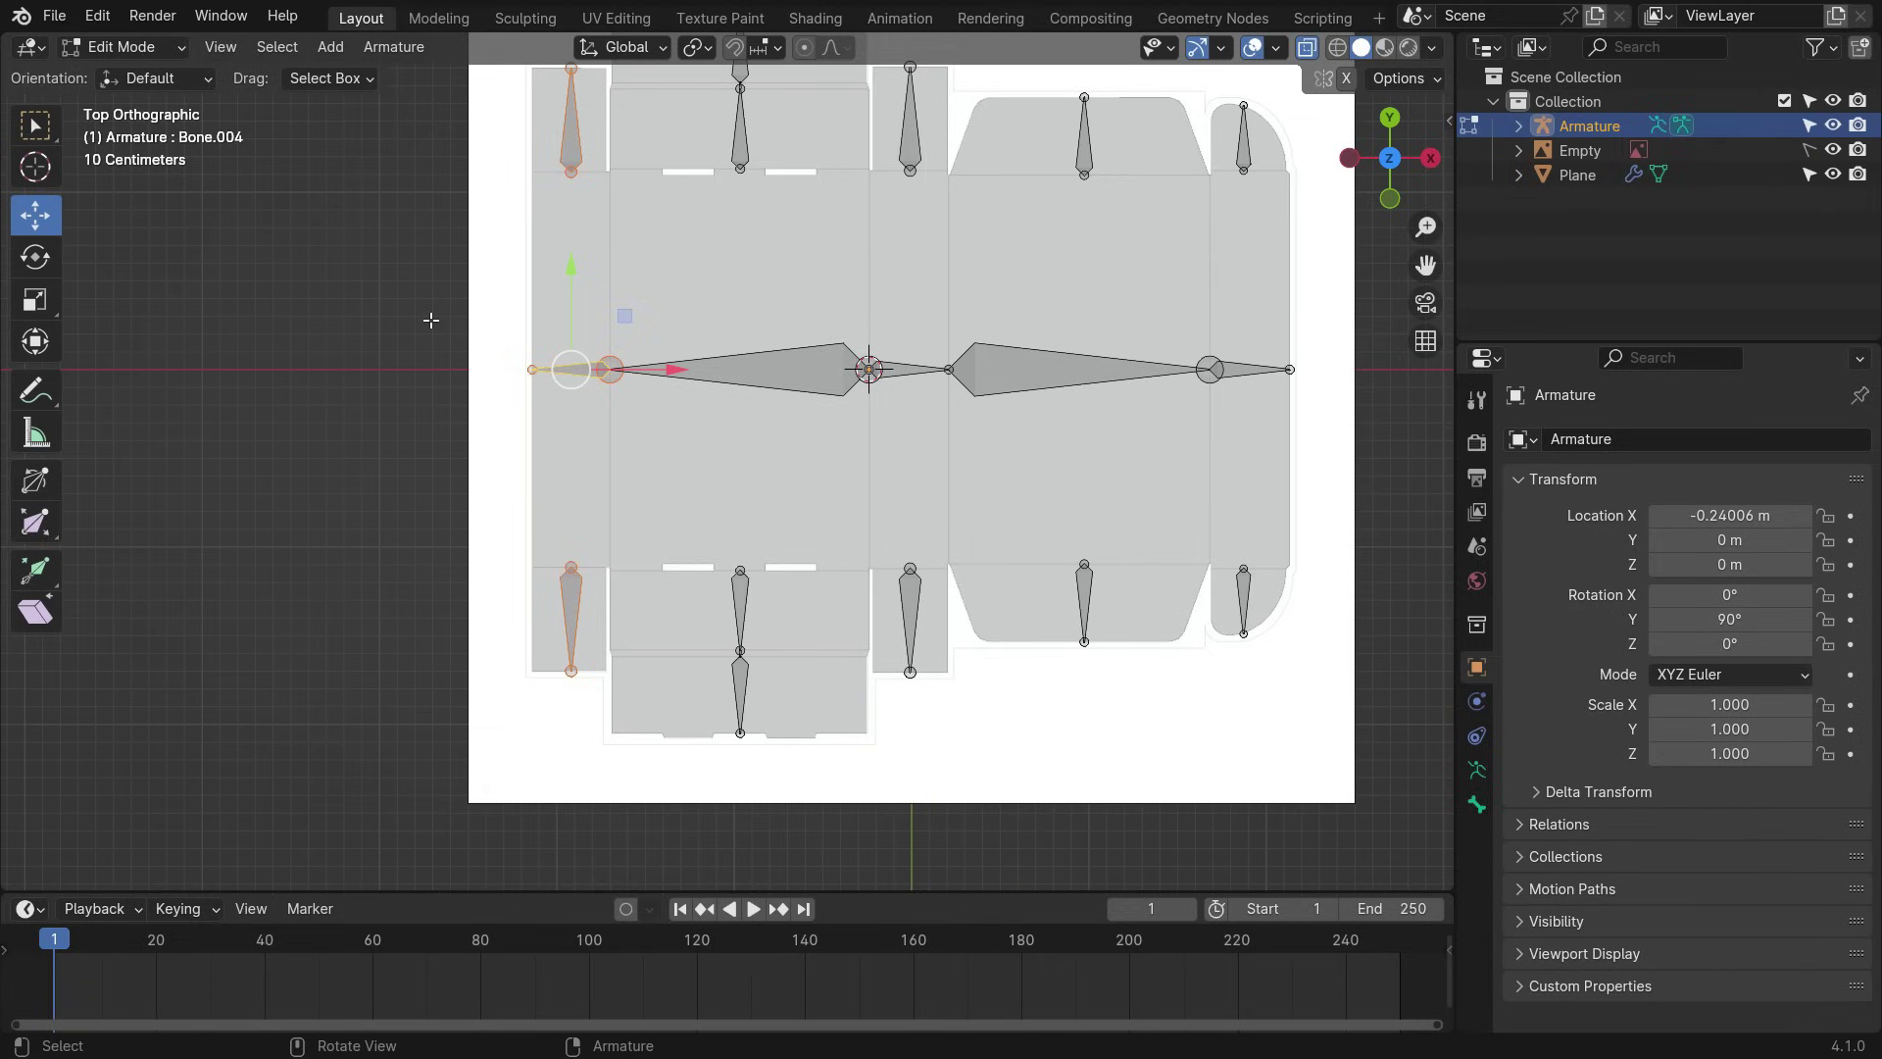
{"action": "key", "text": "ctrl+p"}
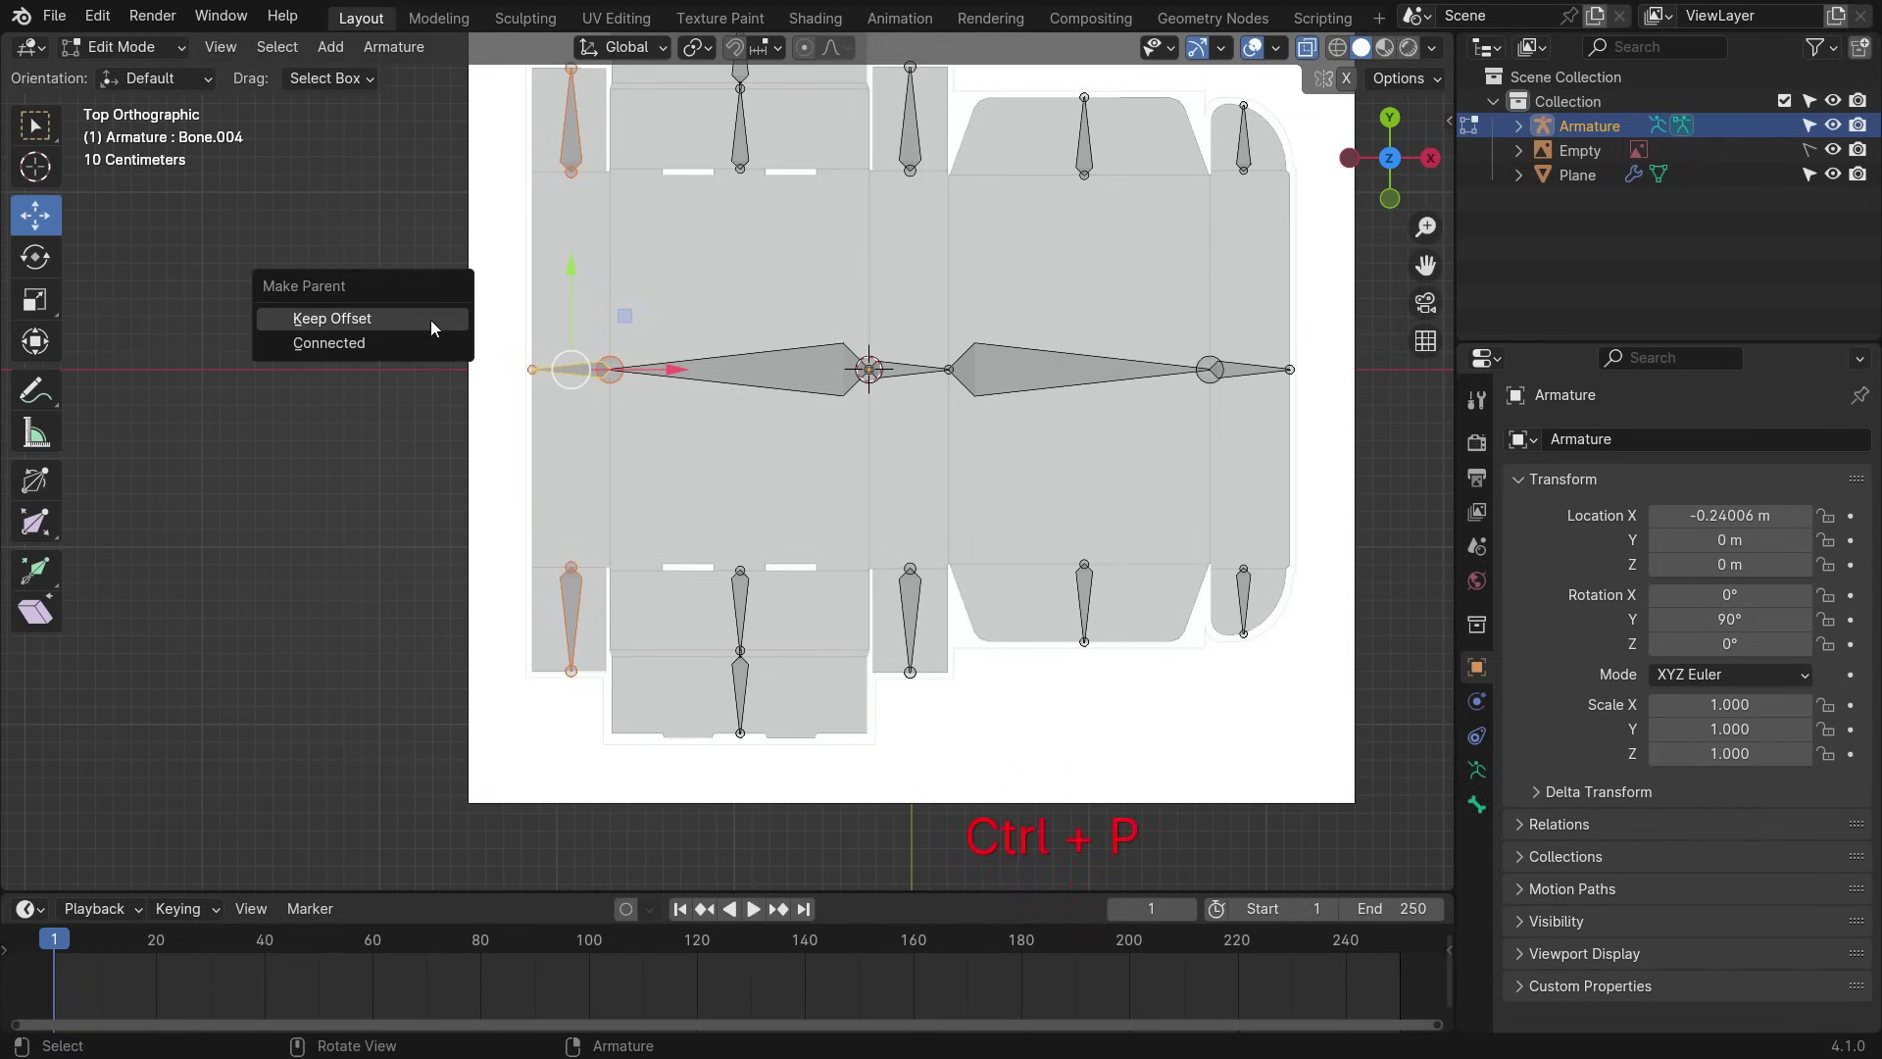
{"action": "left_click", "coordinate": [432, 320]}
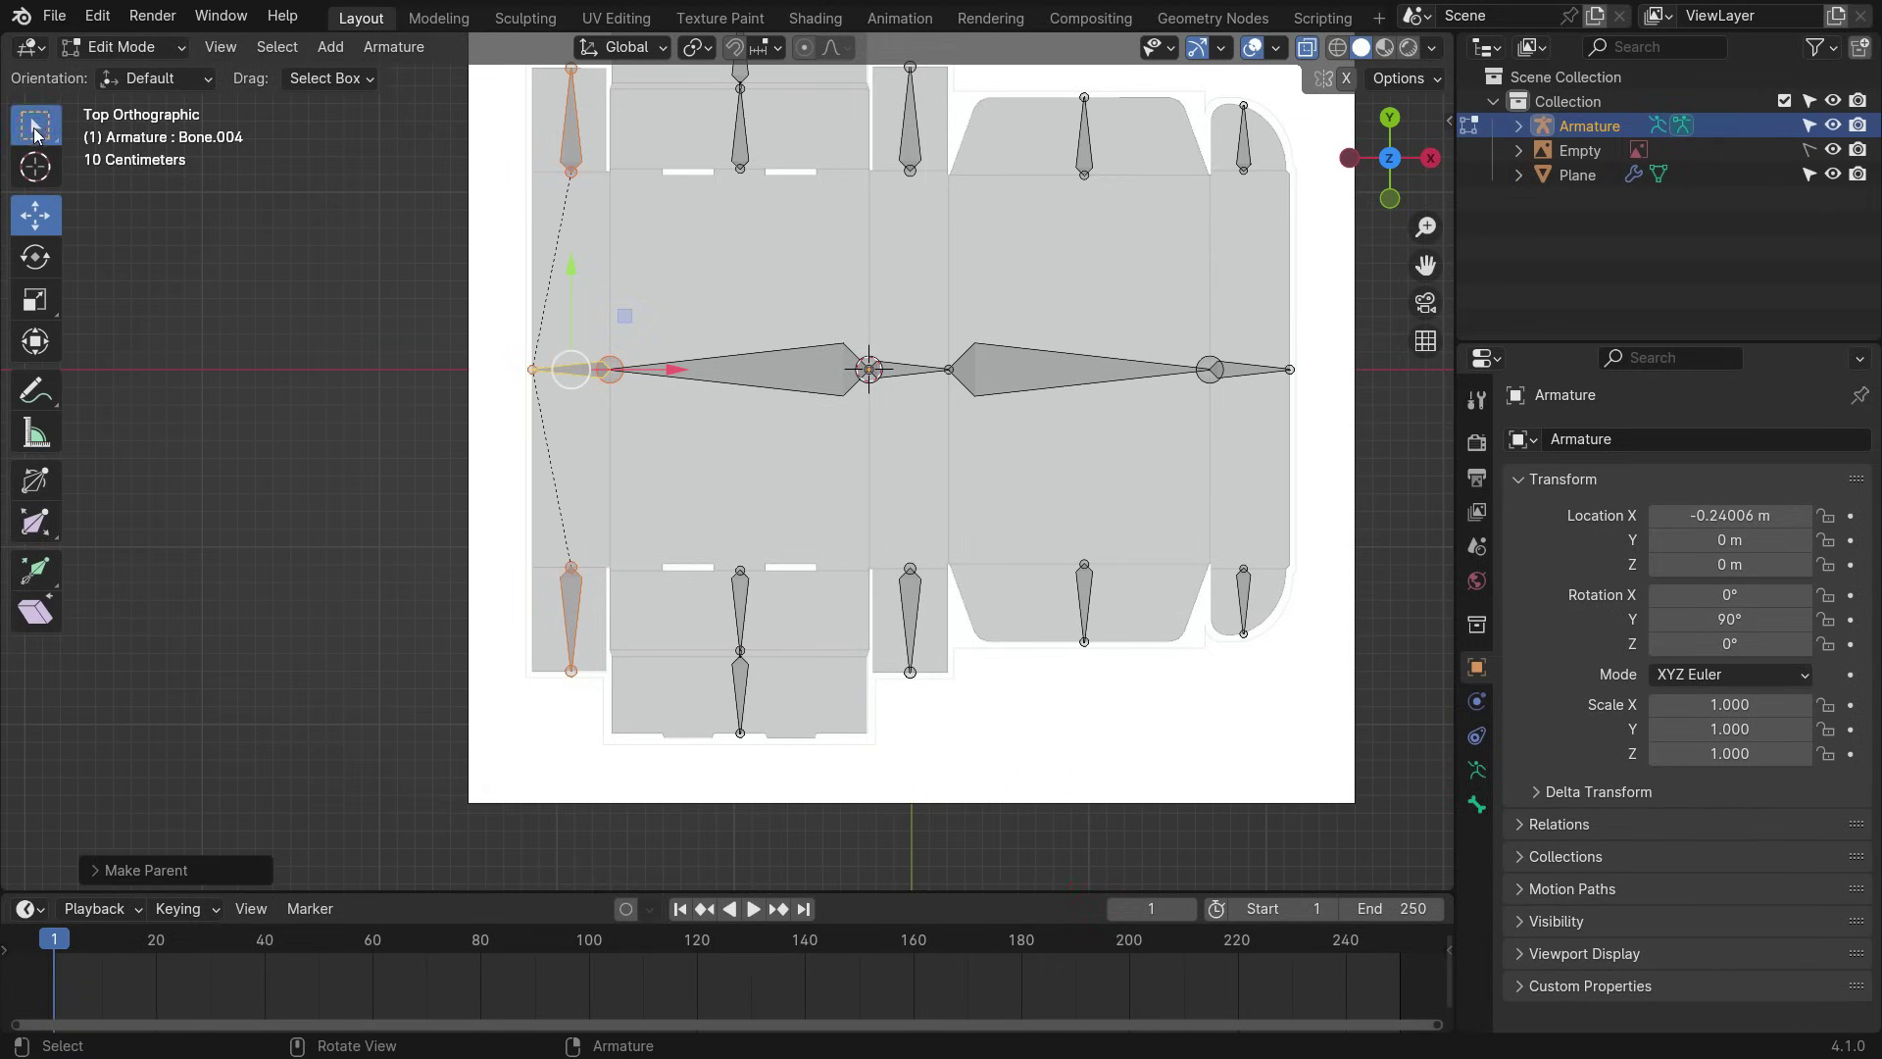
- Parent the upper and lower slotted flap bones to the wide panel bone between them with Keep Offset
{"action": "left_click", "coordinate": [36, 134]}
{"action": "scroll", "coordinate": [598, 479], "scroll_direction": "down", "scroll_amount": 2}
{"action": "scroll", "coordinate": [713, 186], "scroll_direction": "up", "scroll_amount": 3}
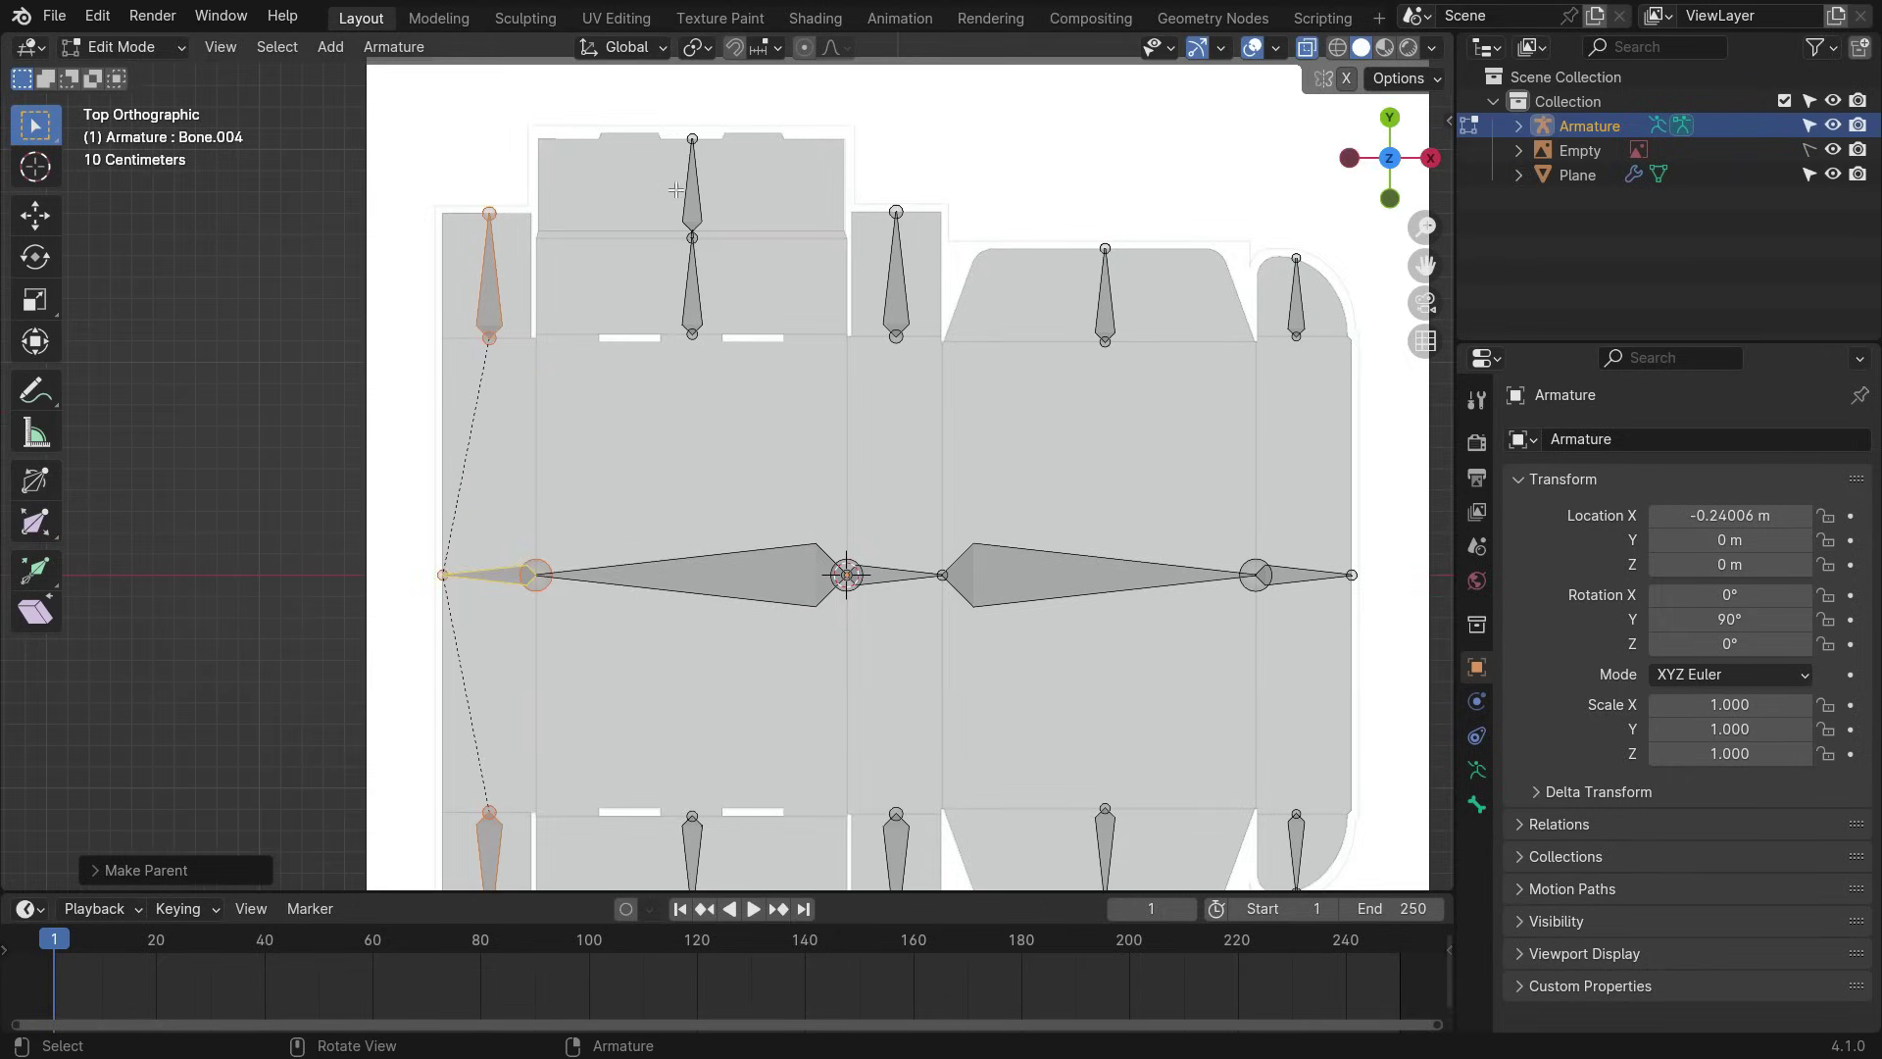
{"action": "left_click", "coordinate": [695, 200]}
{"action": "left_click_drag", "start_coordinate": [735, 374], "coordinate": [735, 375]}
{"action": "scroll", "coordinate": [735, 375], "scroll_direction": "down", "scroll_amount": 5}
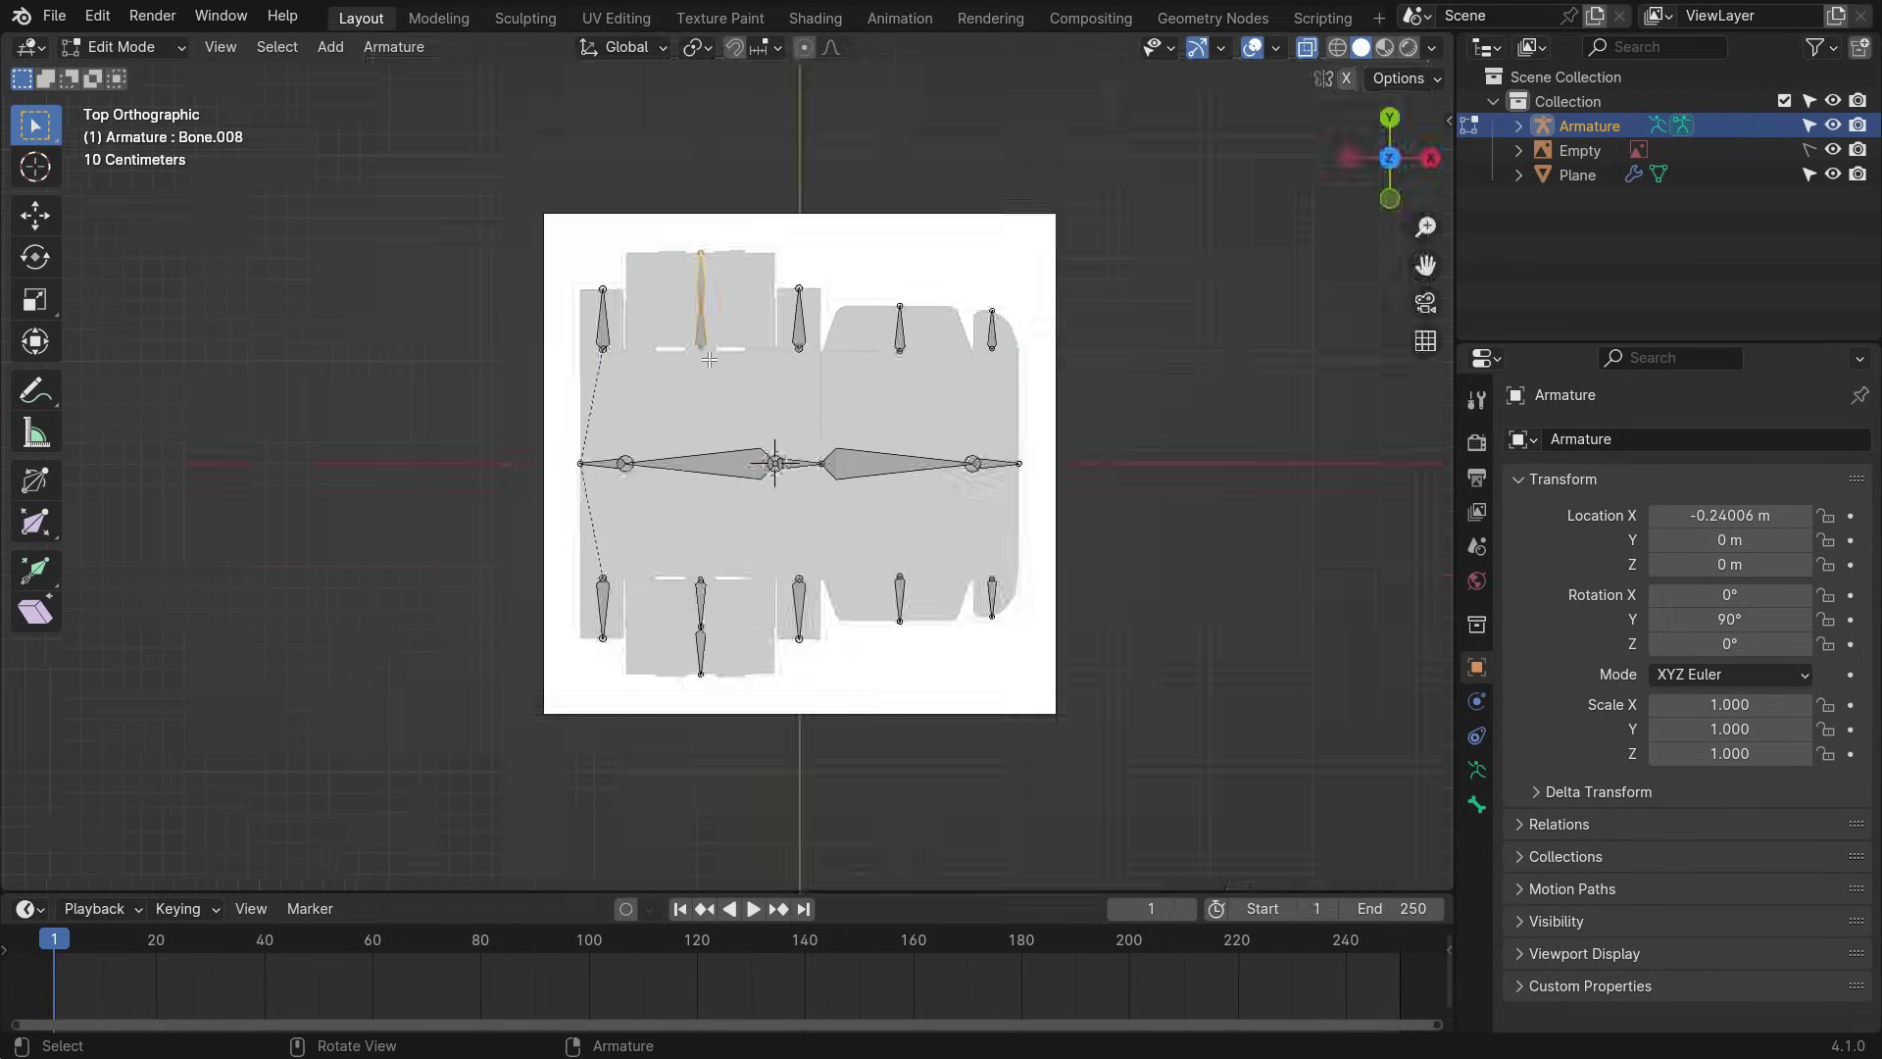
{"action": "scroll", "coordinate": [699, 588], "scroll_direction": "up", "scroll_amount": 3}
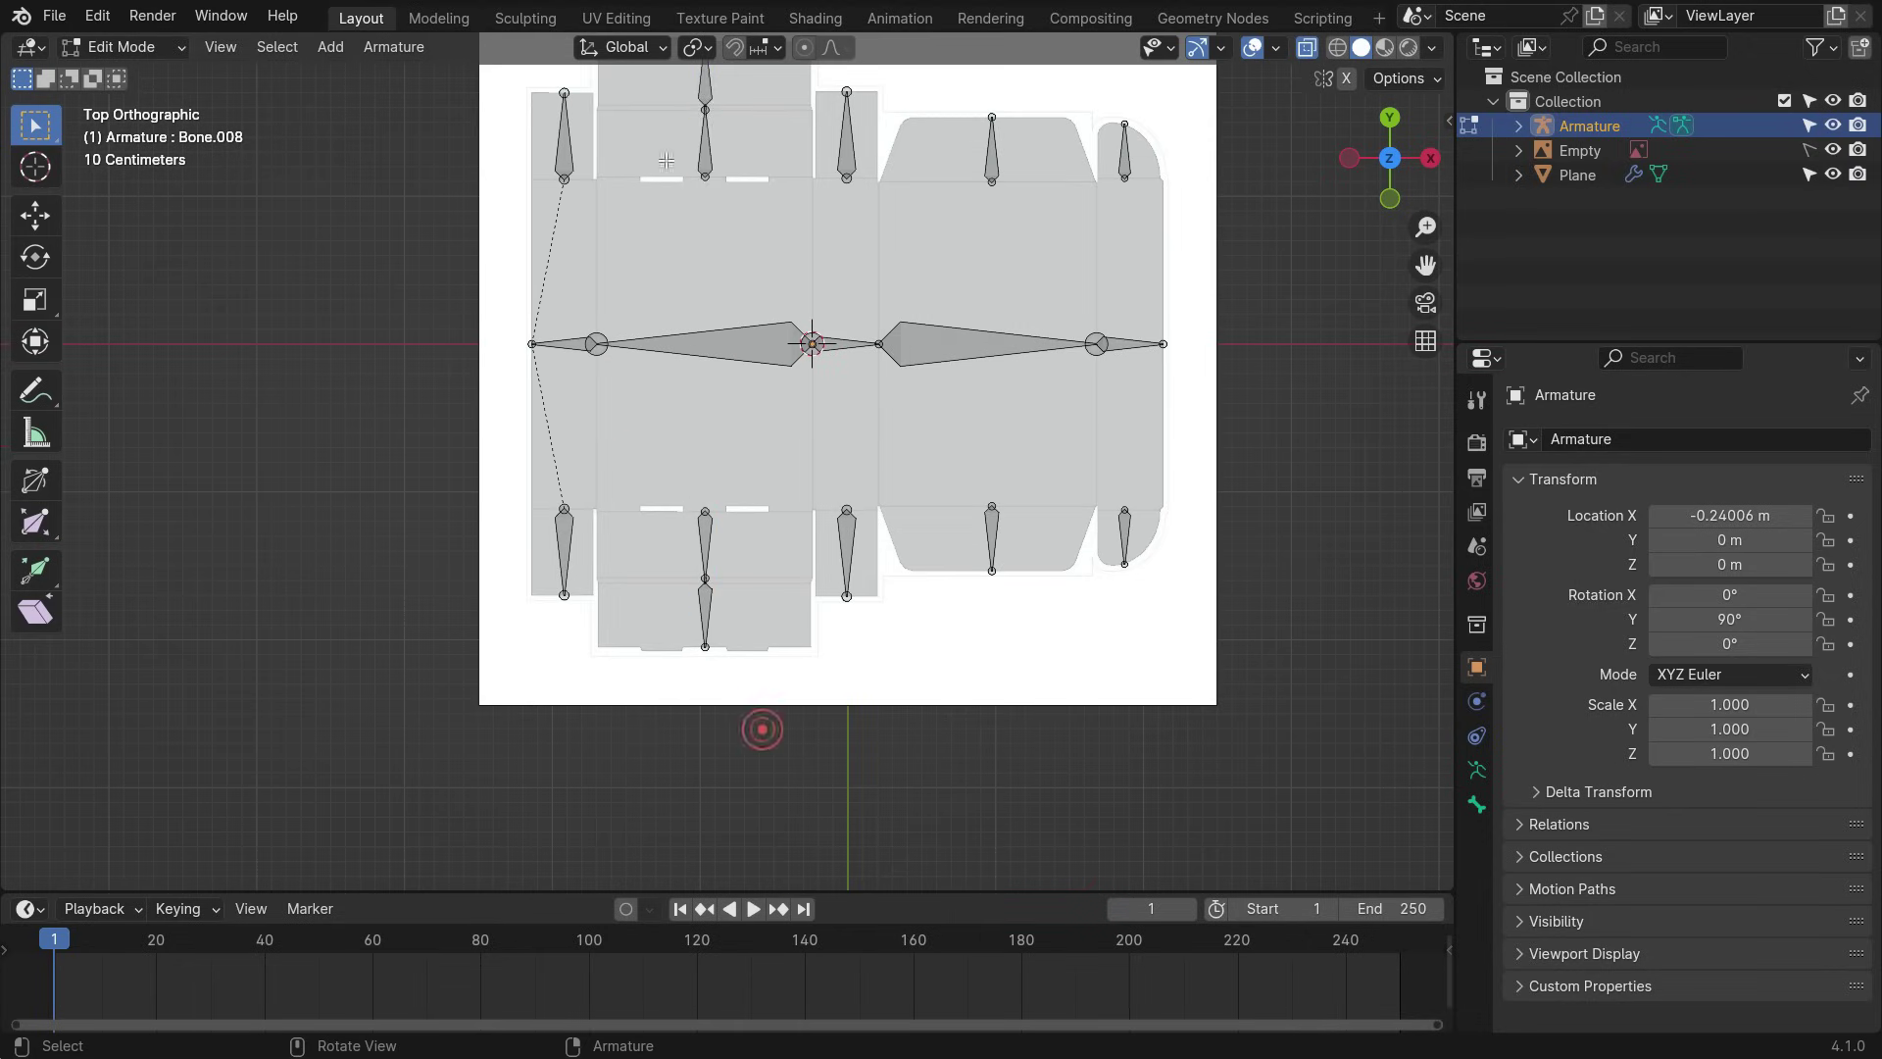
{"action": "scroll", "coordinate": [674, 193], "scroll_direction": "up", "scroll_amount": 1}
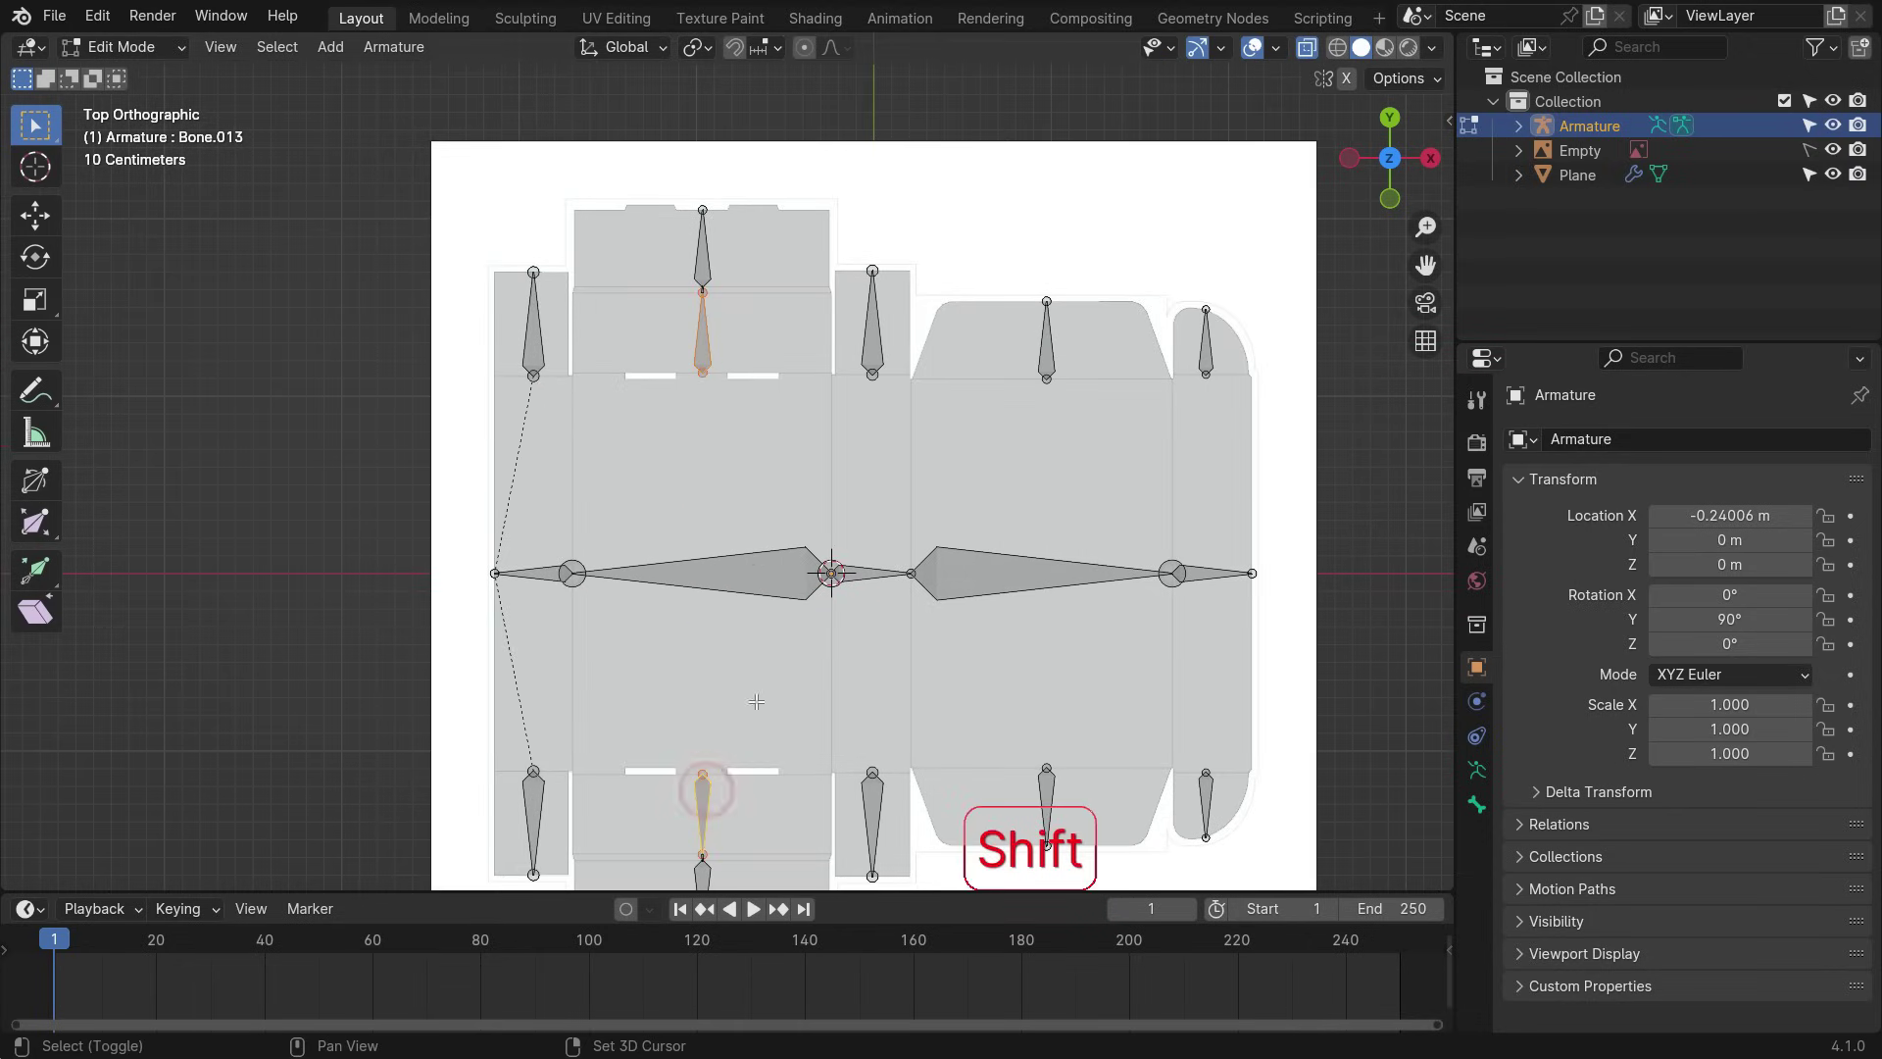
{"action": "key", "text": "ctrl+p"}
{"action": "left_click", "coordinate": [732, 473]}
- Parent the upper and lower bones of the middle narrow flaps to the central root bone with Keep Offset
{"action": "scroll", "coordinate": [733, 474], "scroll_direction": "down", "scroll_amount": 3}
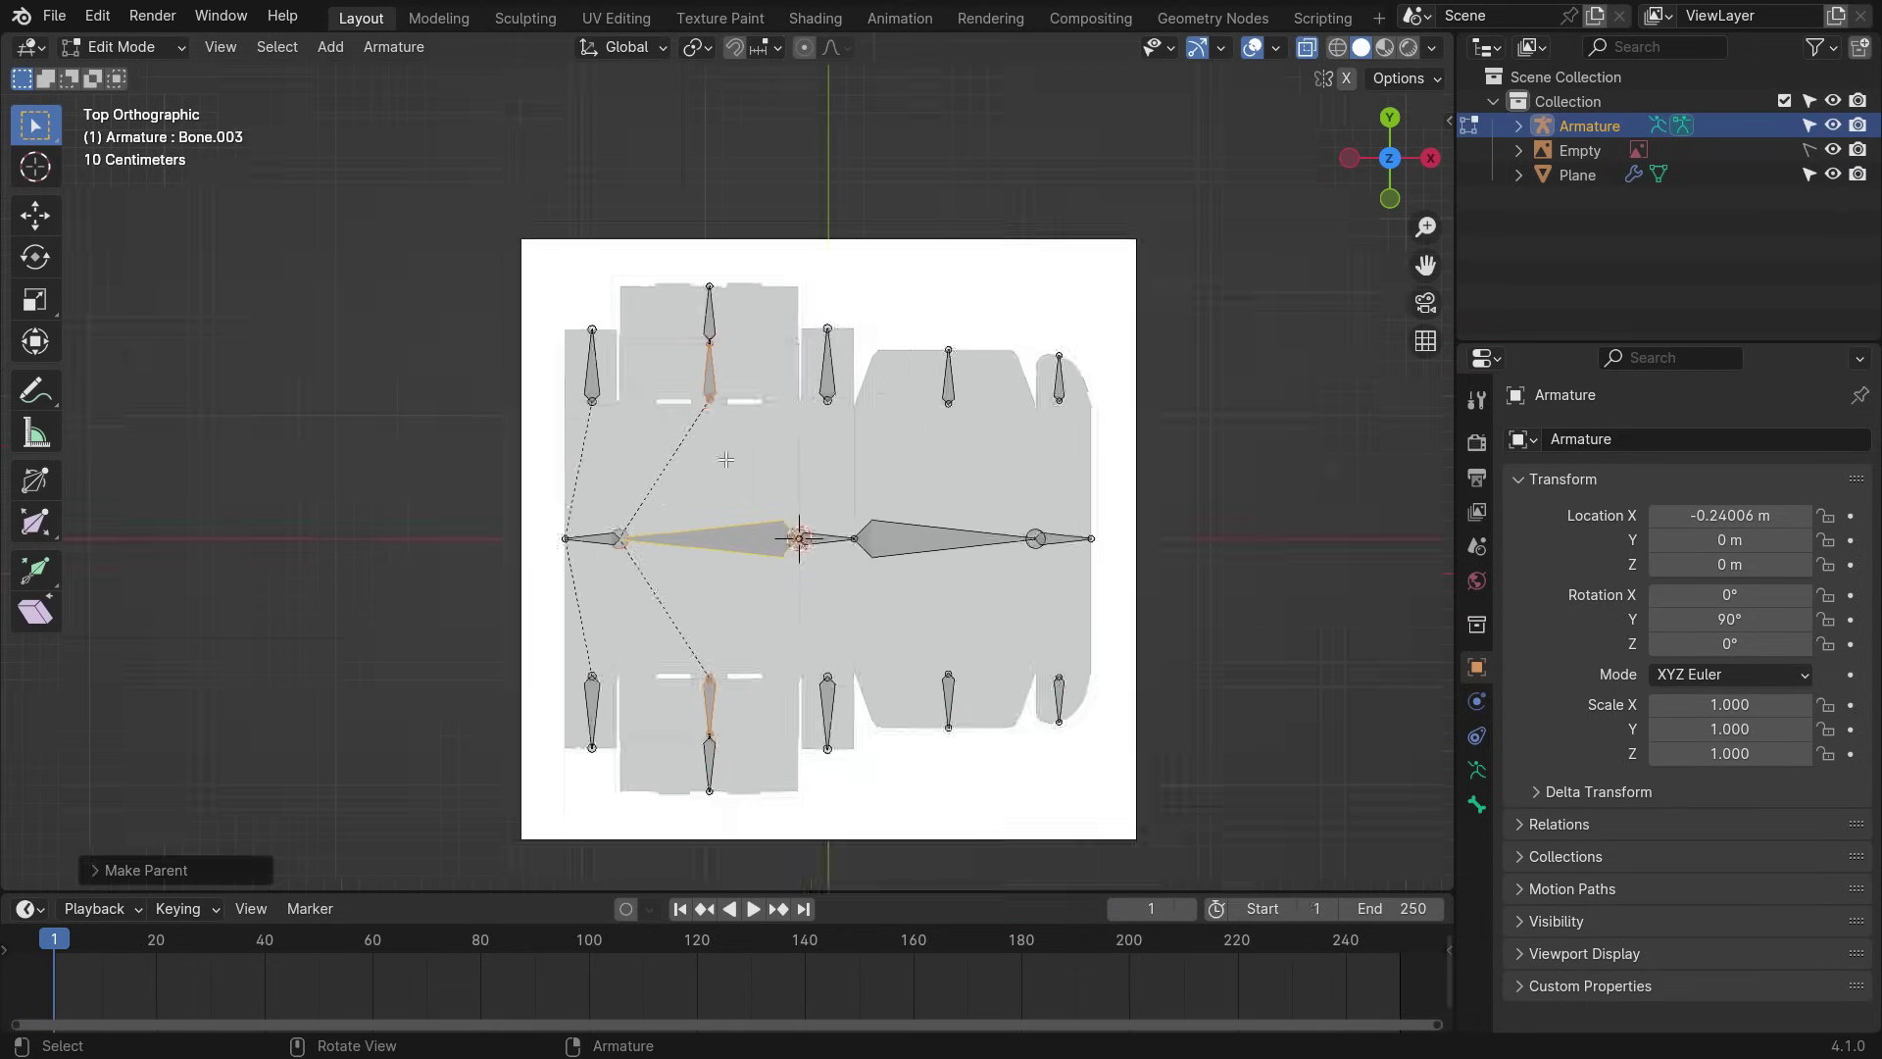
{"action": "scroll", "coordinate": [817, 516], "scroll_direction": "up", "scroll_amount": 2}
{"action": "left_click", "coordinate": [782, 303], "text": "shift"}
{"action": "left_click", "coordinate": [788, 704], "text": "shift"}
{"action": "scroll", "coordinate": [799, 530], "scroll_direction": "up", "scroll_amount": 3}
{"action": "key", "text": "ctrl+p"}
{"action": "left_click", "coordinate": [890, 349]}
- Parent the two tapered flap bones to the wide panel bone between them with Keep Offset
{"action": "scroll", "coordinate": [887, 349], "scroll_direction": "down", "scroll_amount": 2}
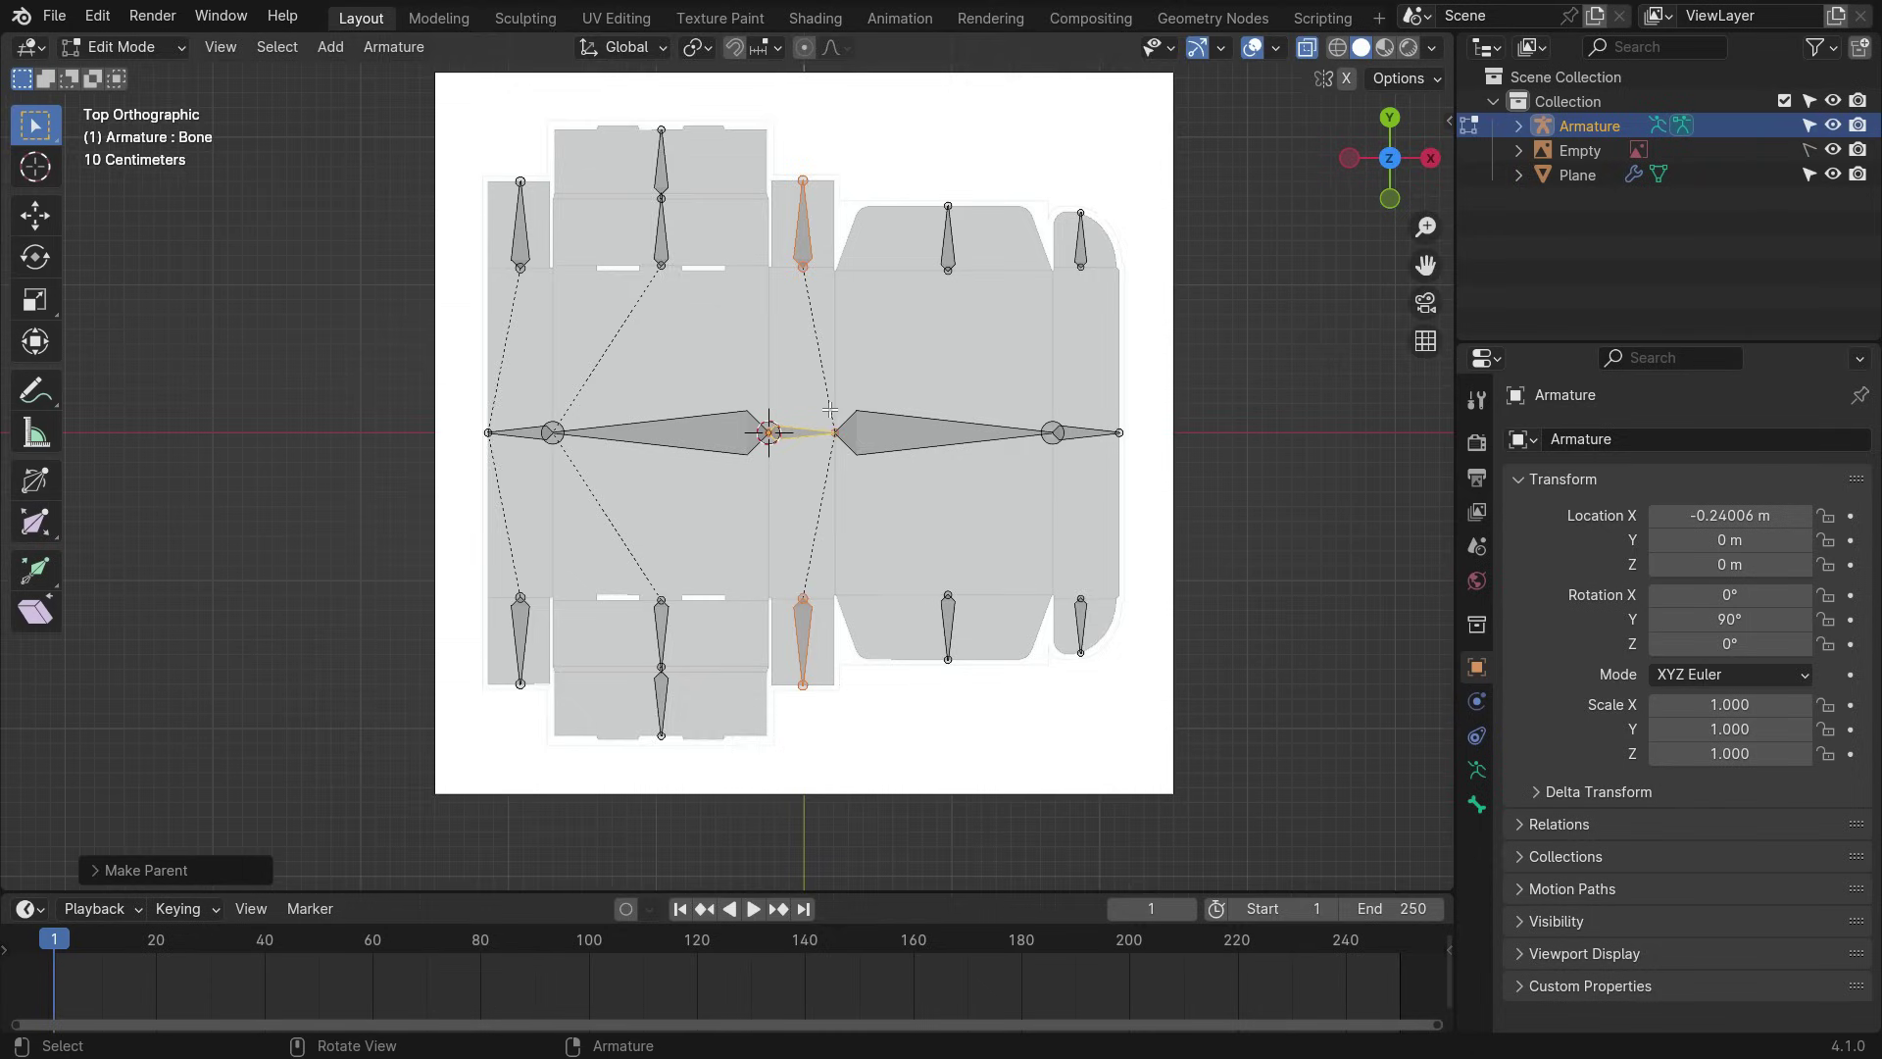
{"action": "left_click", "coordinate": [951, 232]}
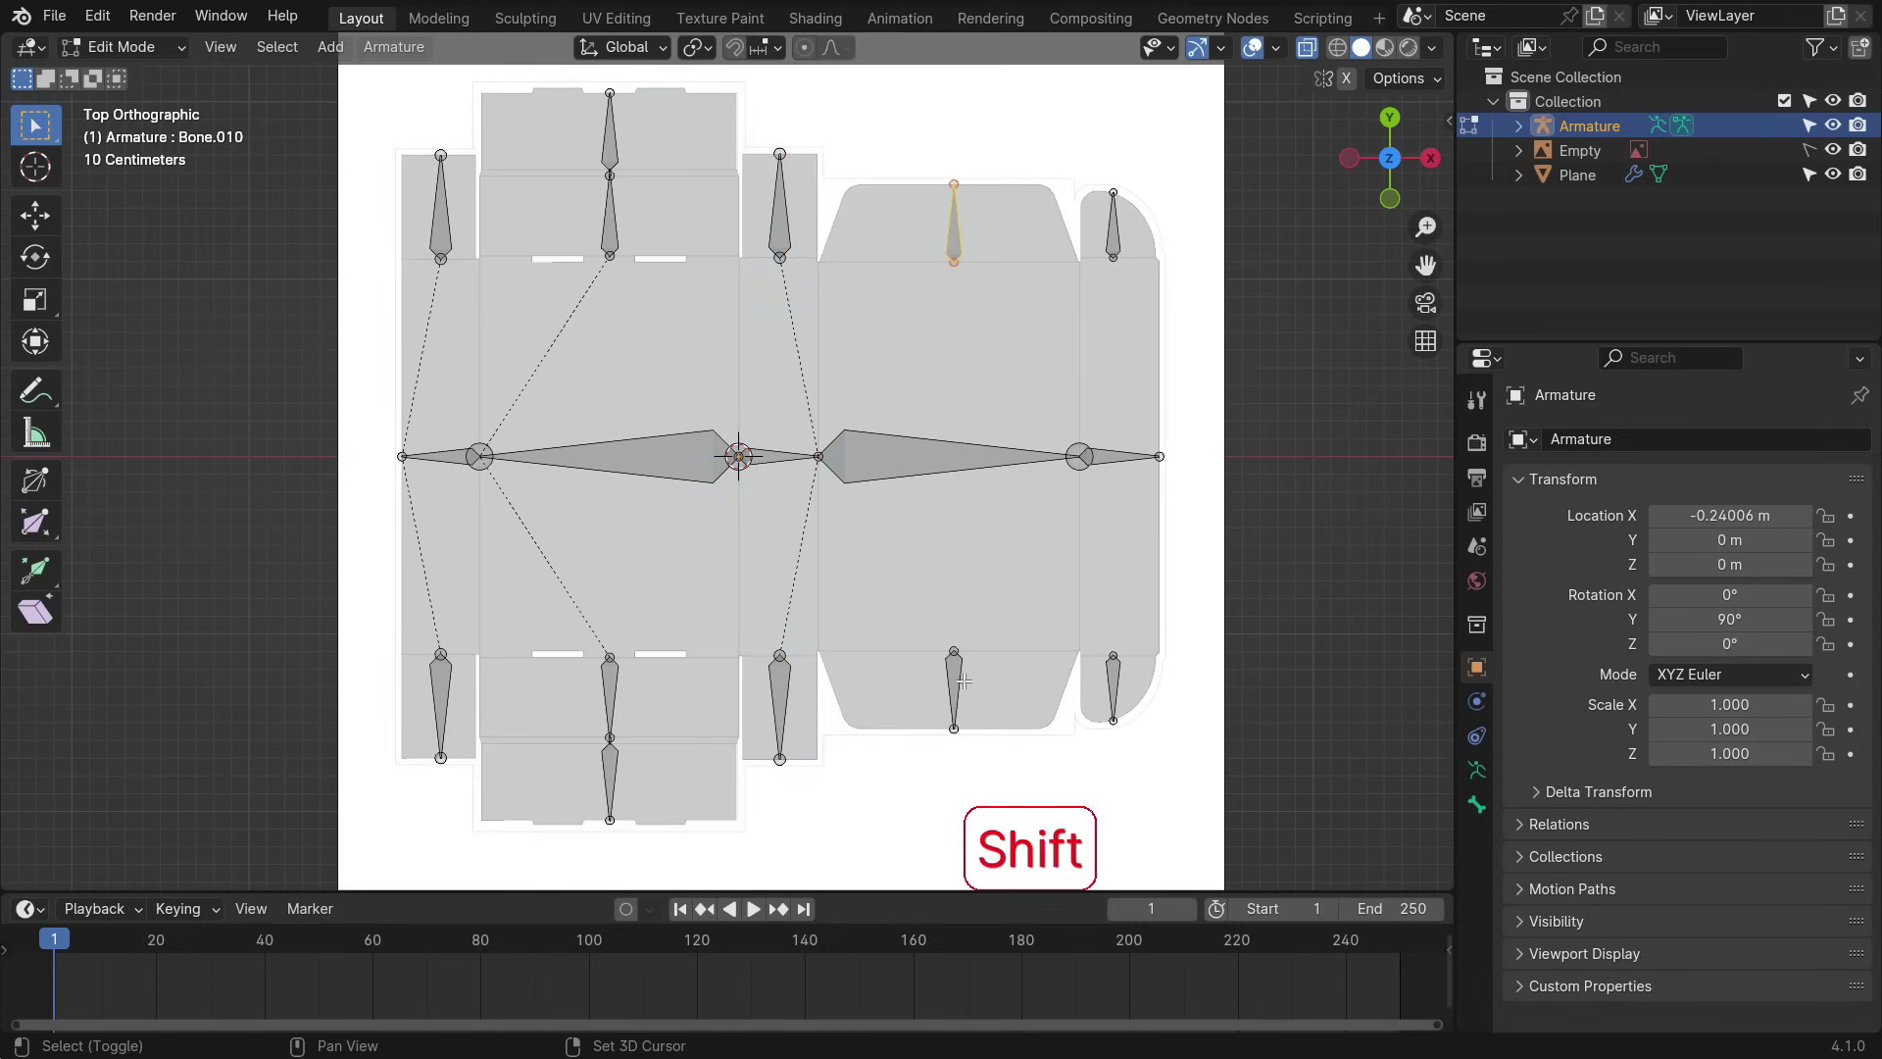
{"action": "key", "text": "ctrl+p"}
{"action": "left_click", "coordinate": [1005, 385]}
- Parent the two rounded flap bones to the end panel bone with Keep Offset
{"action": "scroll", "coordinate": [1036, 469], "scroll_direction": "up", "scroll_amount": 1}
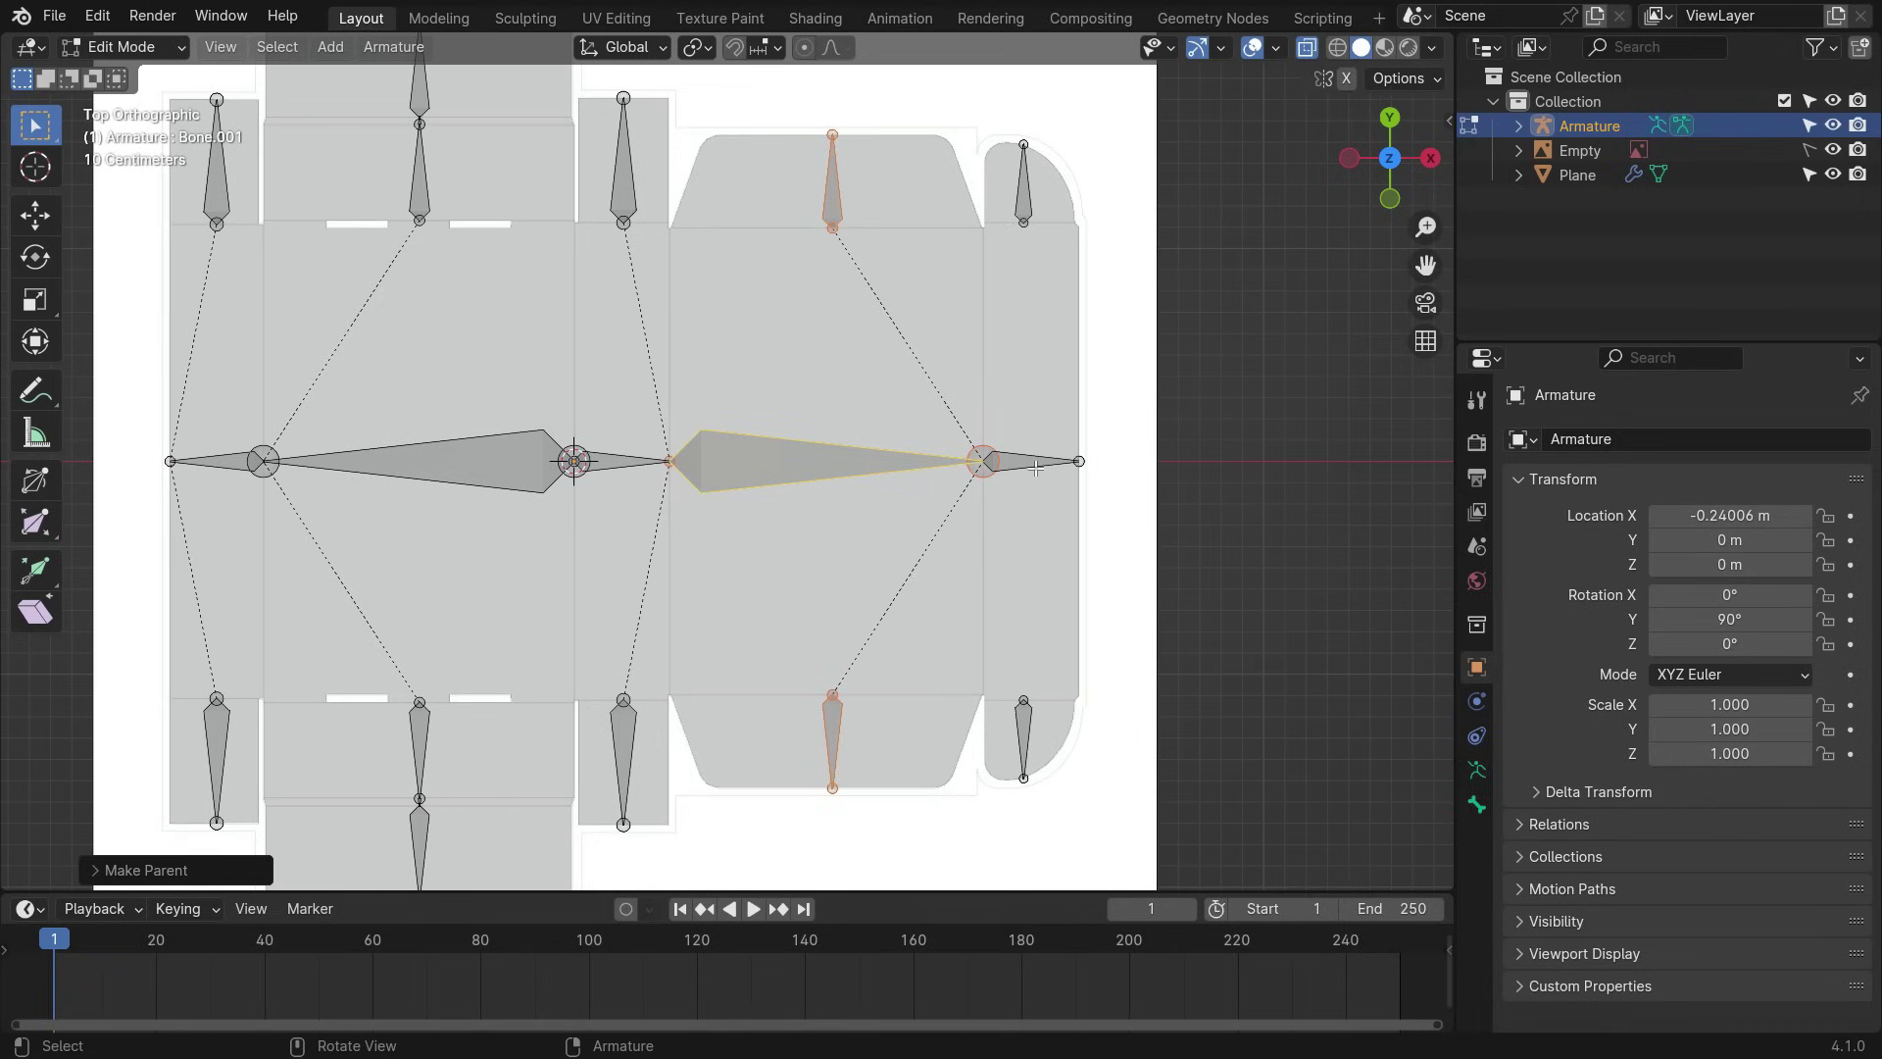
{"action": "left_click", "coordinate": [1036, 469]}
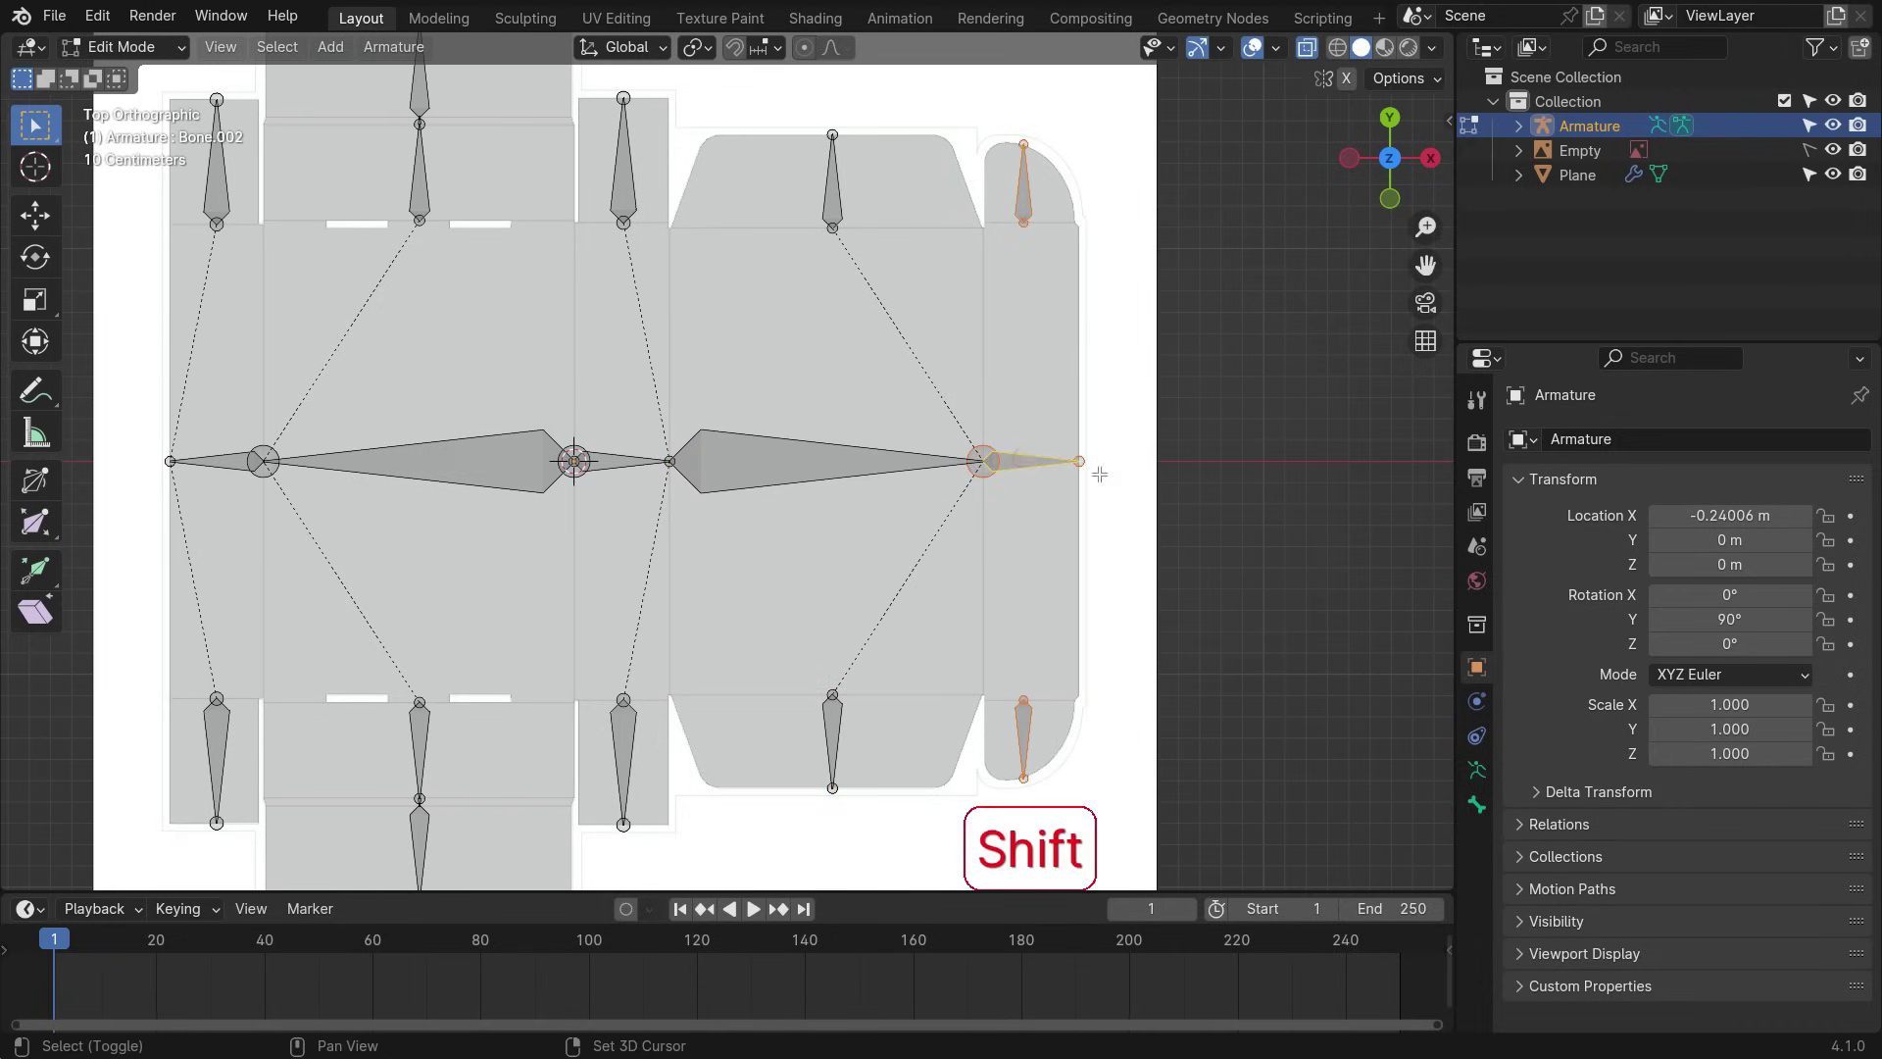
{"action": "key", "text": "ctrl+p"}
{"action": "left_click", "coordinate": [1210, 422]}
- Switch the armature to Pose Mode and test rotating the leftmost panel bone and its neighbouring wide panel bone about Y
{"action": "scroll", "coordinate": [1008, 508], "scroll_direction": "down", "scroll_amount": 4}
{"action": "scroll", "coordinate": [836, 561], "scroll_direction": "up", "scroll_amount": 1}
{"action": "middle_click_drag", "start_coordinate": [840, 560], "coordinate": [862, 444]}
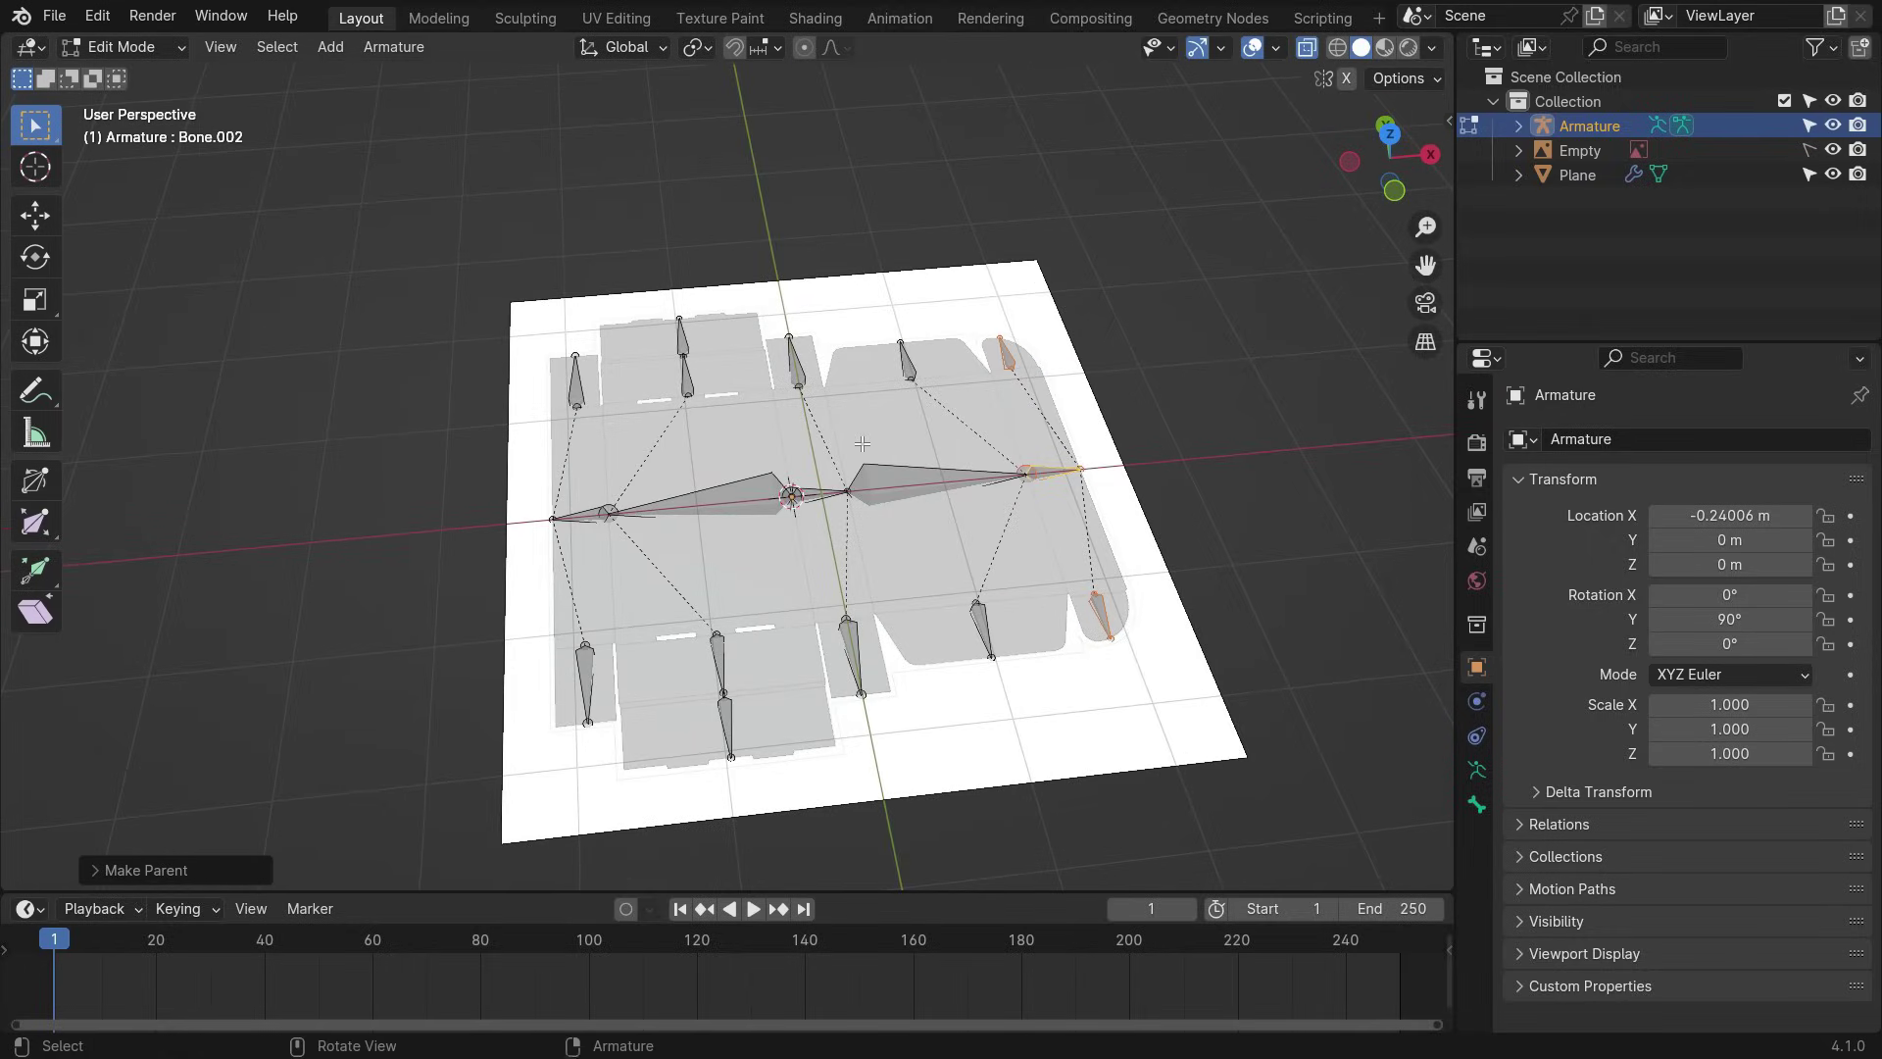
{"action": "left_click", "coordinate": [122, 47]}
{"action": "left_click", "coordinate": [142, 128]}
{"action": "scroll", "coordinate": [583, 554], "scroll_direction": "up", "scroll_amount": 1}
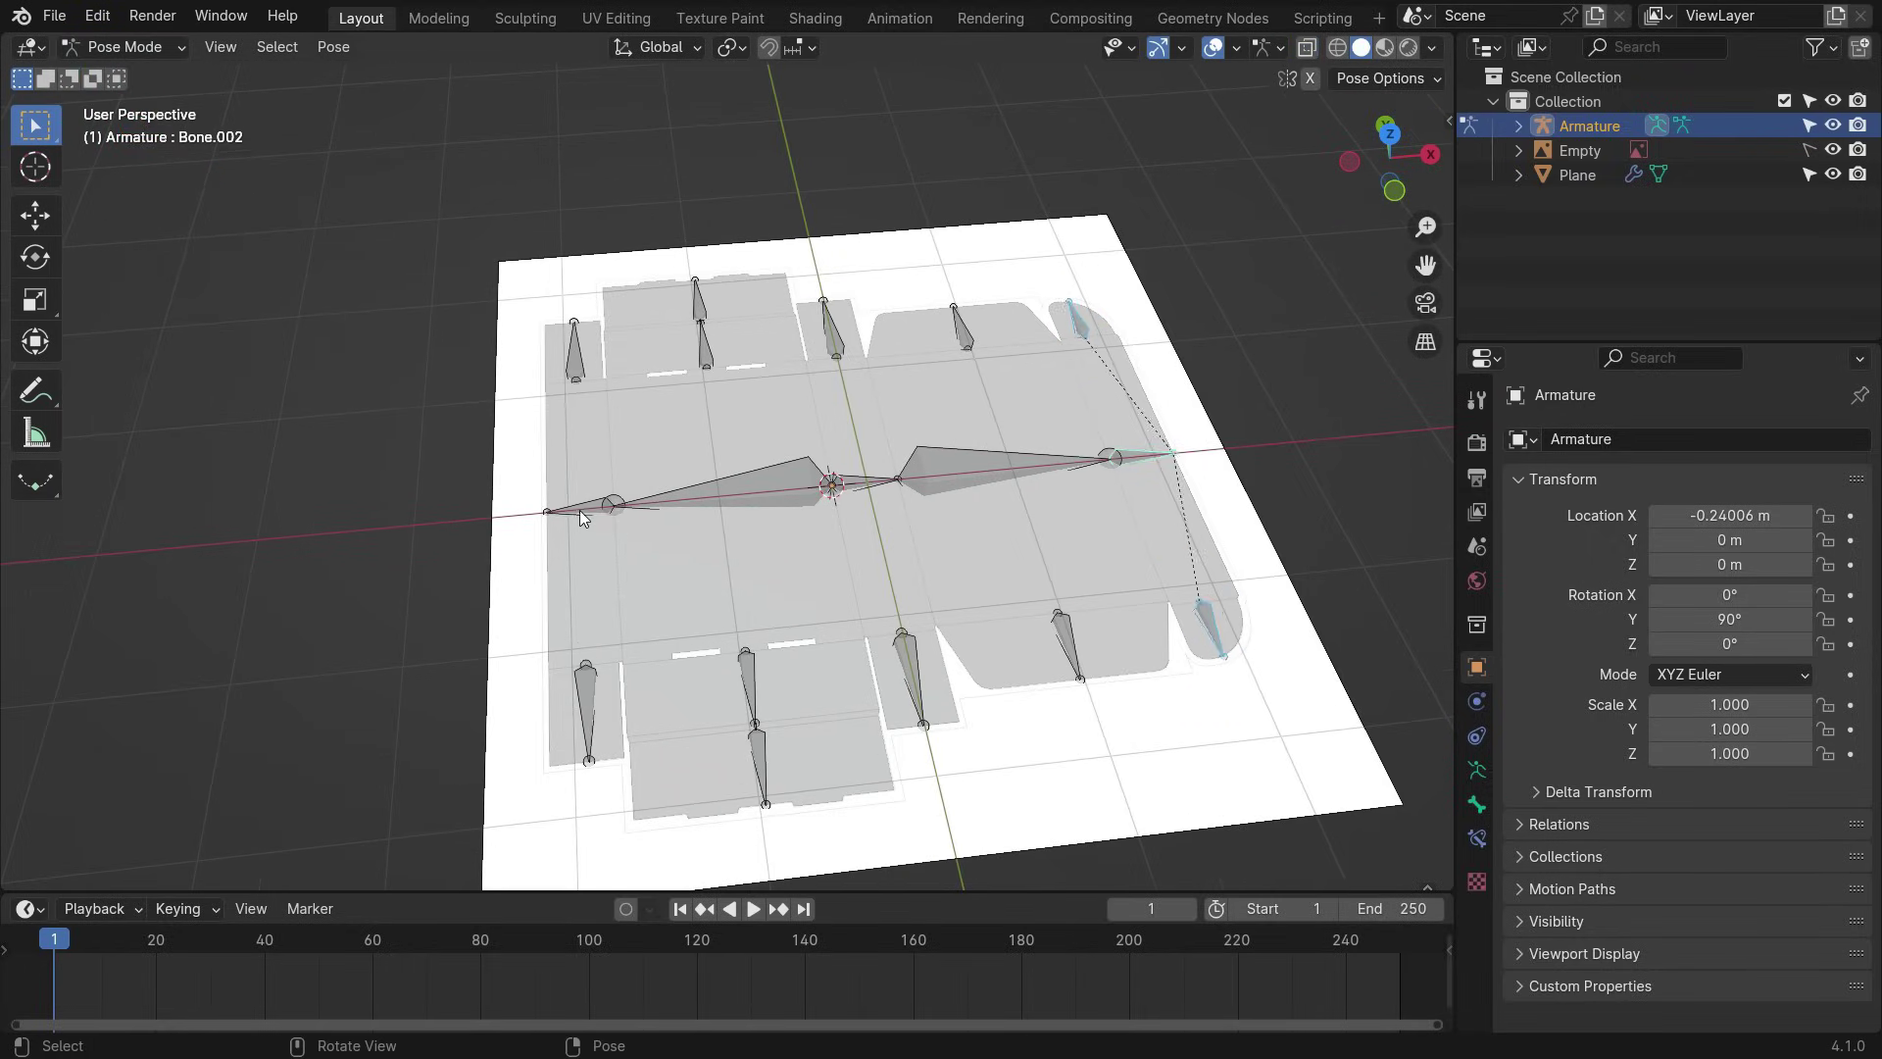
{"action": "left_click", "coordinate": [579, 508]}
{"action": "key", "text": "r"}
{"action": "key", "text": "y"}
{"action": "left_click", "coordinate": [639, 626]}
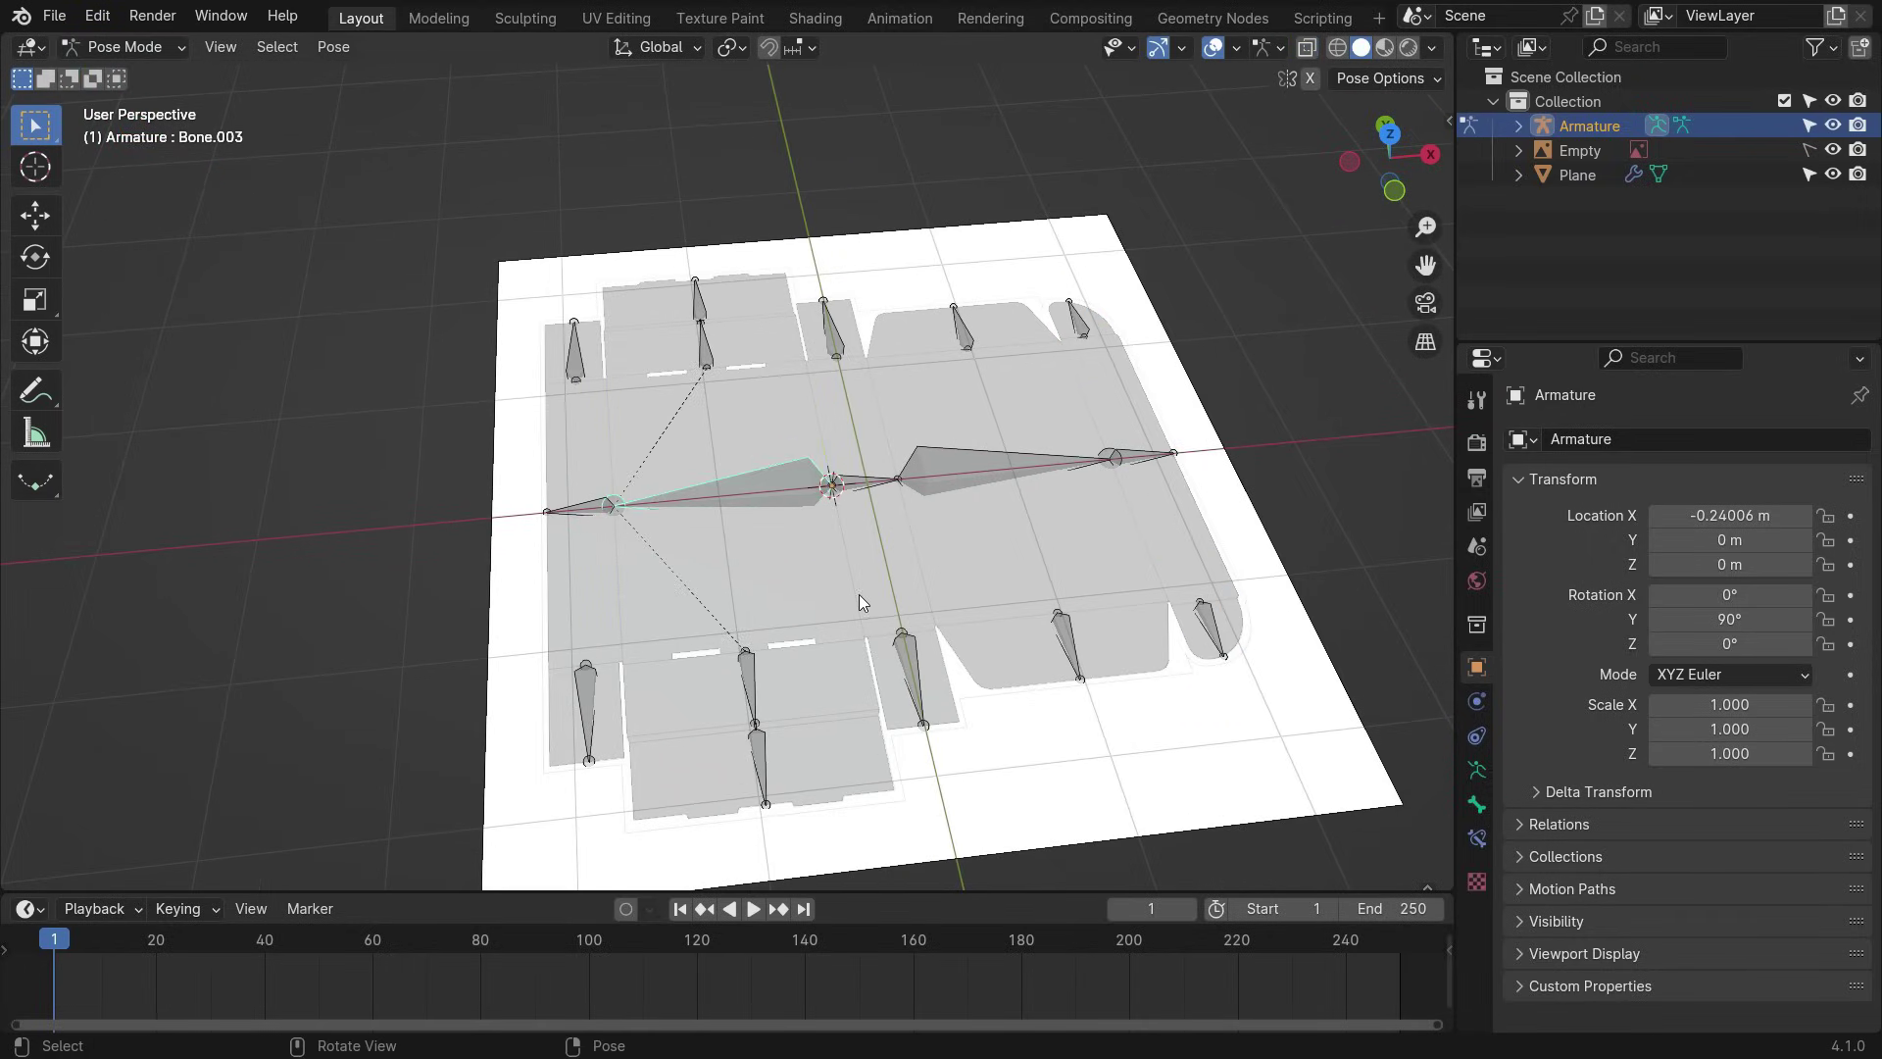
{"action": "key", "text": "r"}
{"action": "key", "text": "y"}
{"action": "key", "text": "Escape"}
- Test rotating the central root bone, the tapered flaps' panel bone and the end panel bone about Y, cancelling each rotation
{"action": "left_click", "coordinate": [844, 485]}
{"action": "key", "text": "r"}
{"action": "key", "text": "y"}
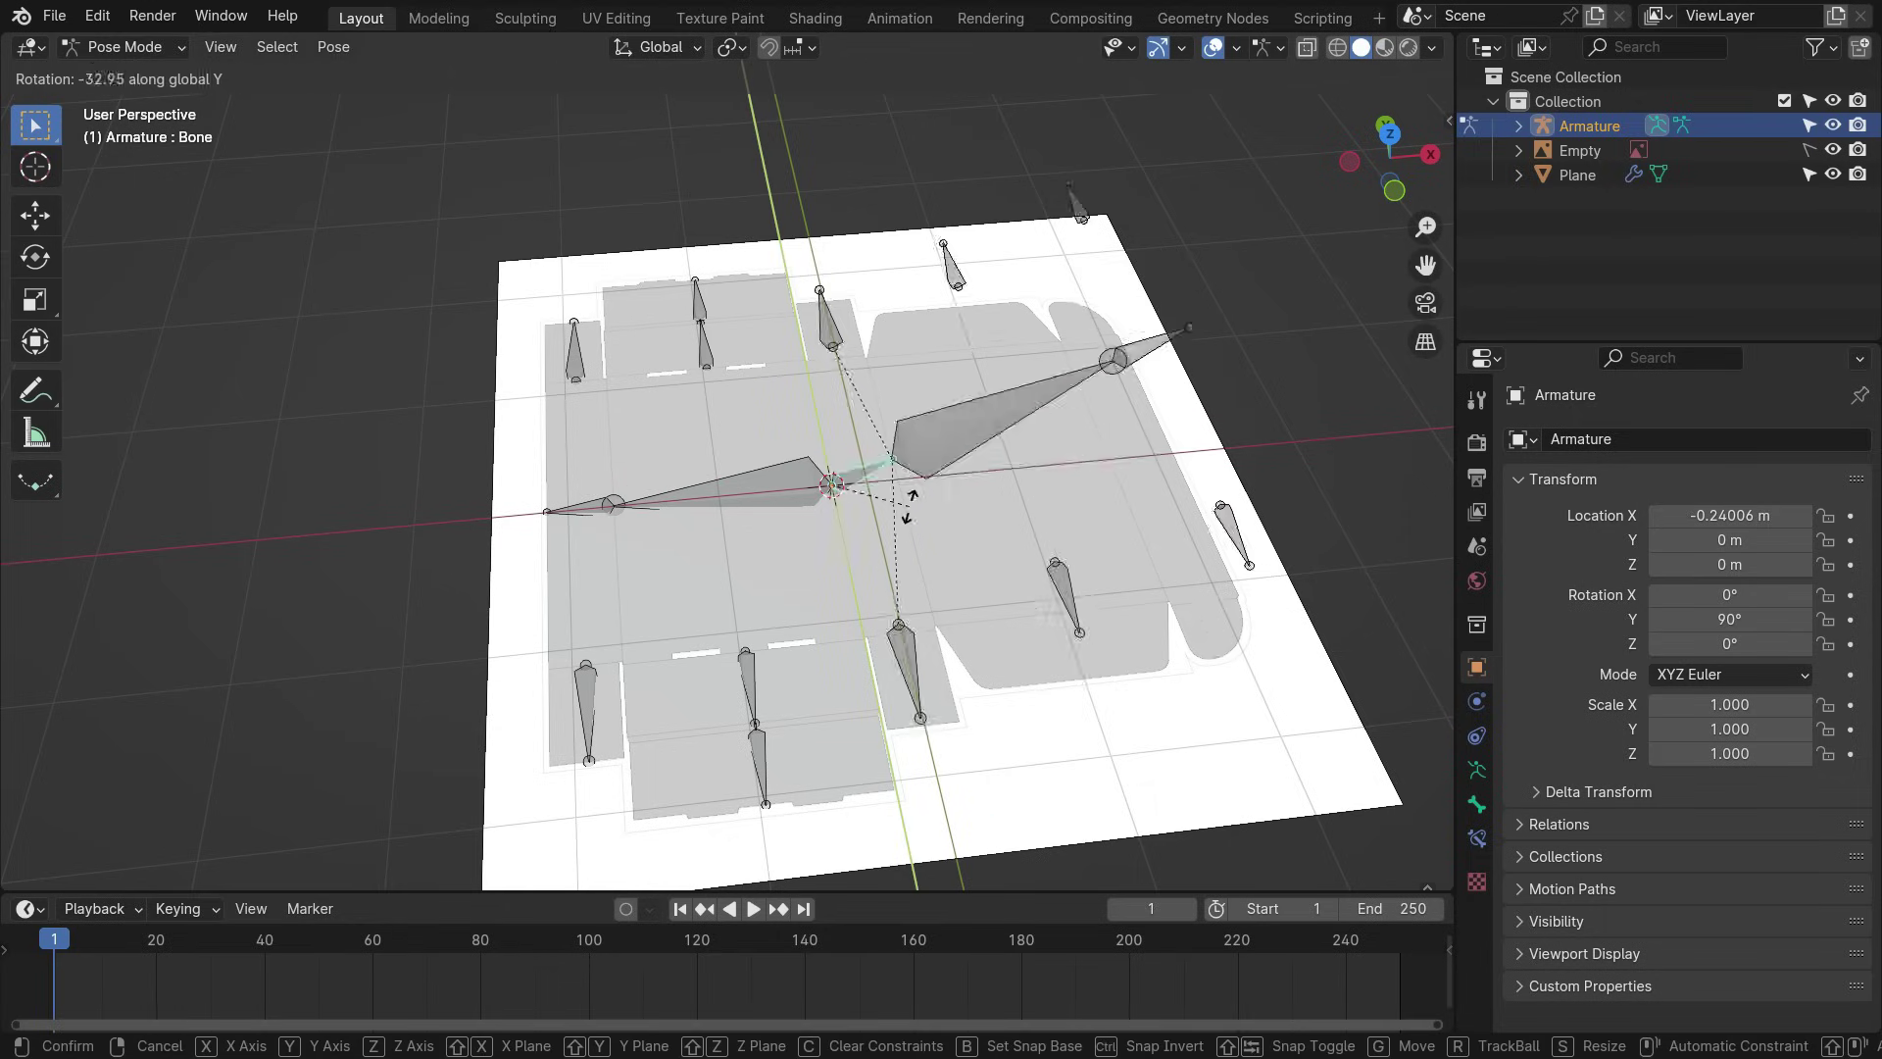
{"action": "right_click", "coordinate": [909, 507]}
{"action": "left_click", "coordinate": [992, 472]}
{"action": "key", "text": "r"}
{"action": "key", "text": "y"}
{"action": "right_click", "coordinate": [976, 444]}
{"action": "left_click", "coordinate": [1137, 457]}
{"action": "key", "text": "r"}
{"action": "key", "text": "y"}
{"action": "right_click", "coordinate": [1130, 441]}
{"action": "scroll", "coordinate": [720, 502], "scroll_direction": "down", "scroll_amount": 3}
{"action": "scroll", "coordinate": [861, 521], "scroll_direction": "up", "scroll_amount": 2}
{"action": "left_click", "coordinate": [1150, 409]}
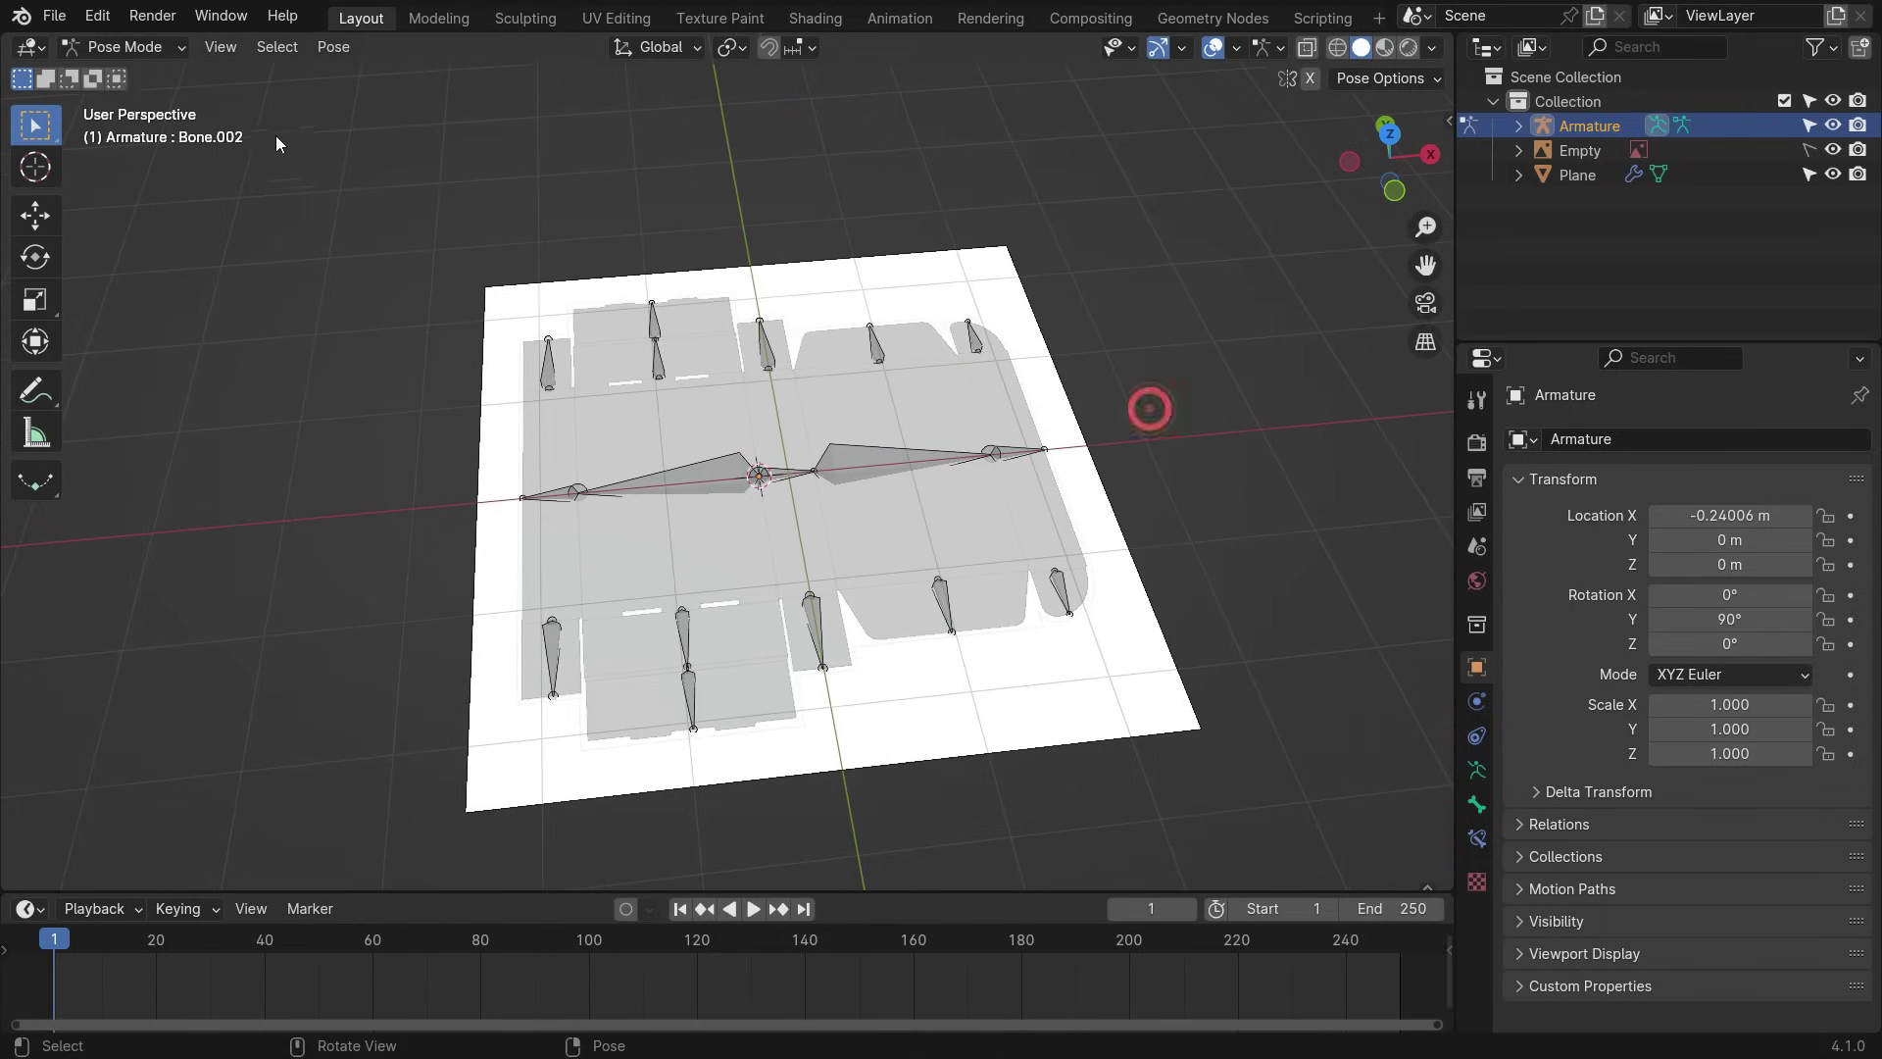
- Return to Object Mode and turn off X-ray display in the viewport
{"action": "left_click", "coordinate": [174, 48]}
{"action": "left_click", "coordinate": [171, 73]}
{"action": "scroll", "coordinate": [1150, 493], "scroll_direction": "up", "scroll_amount": 1}
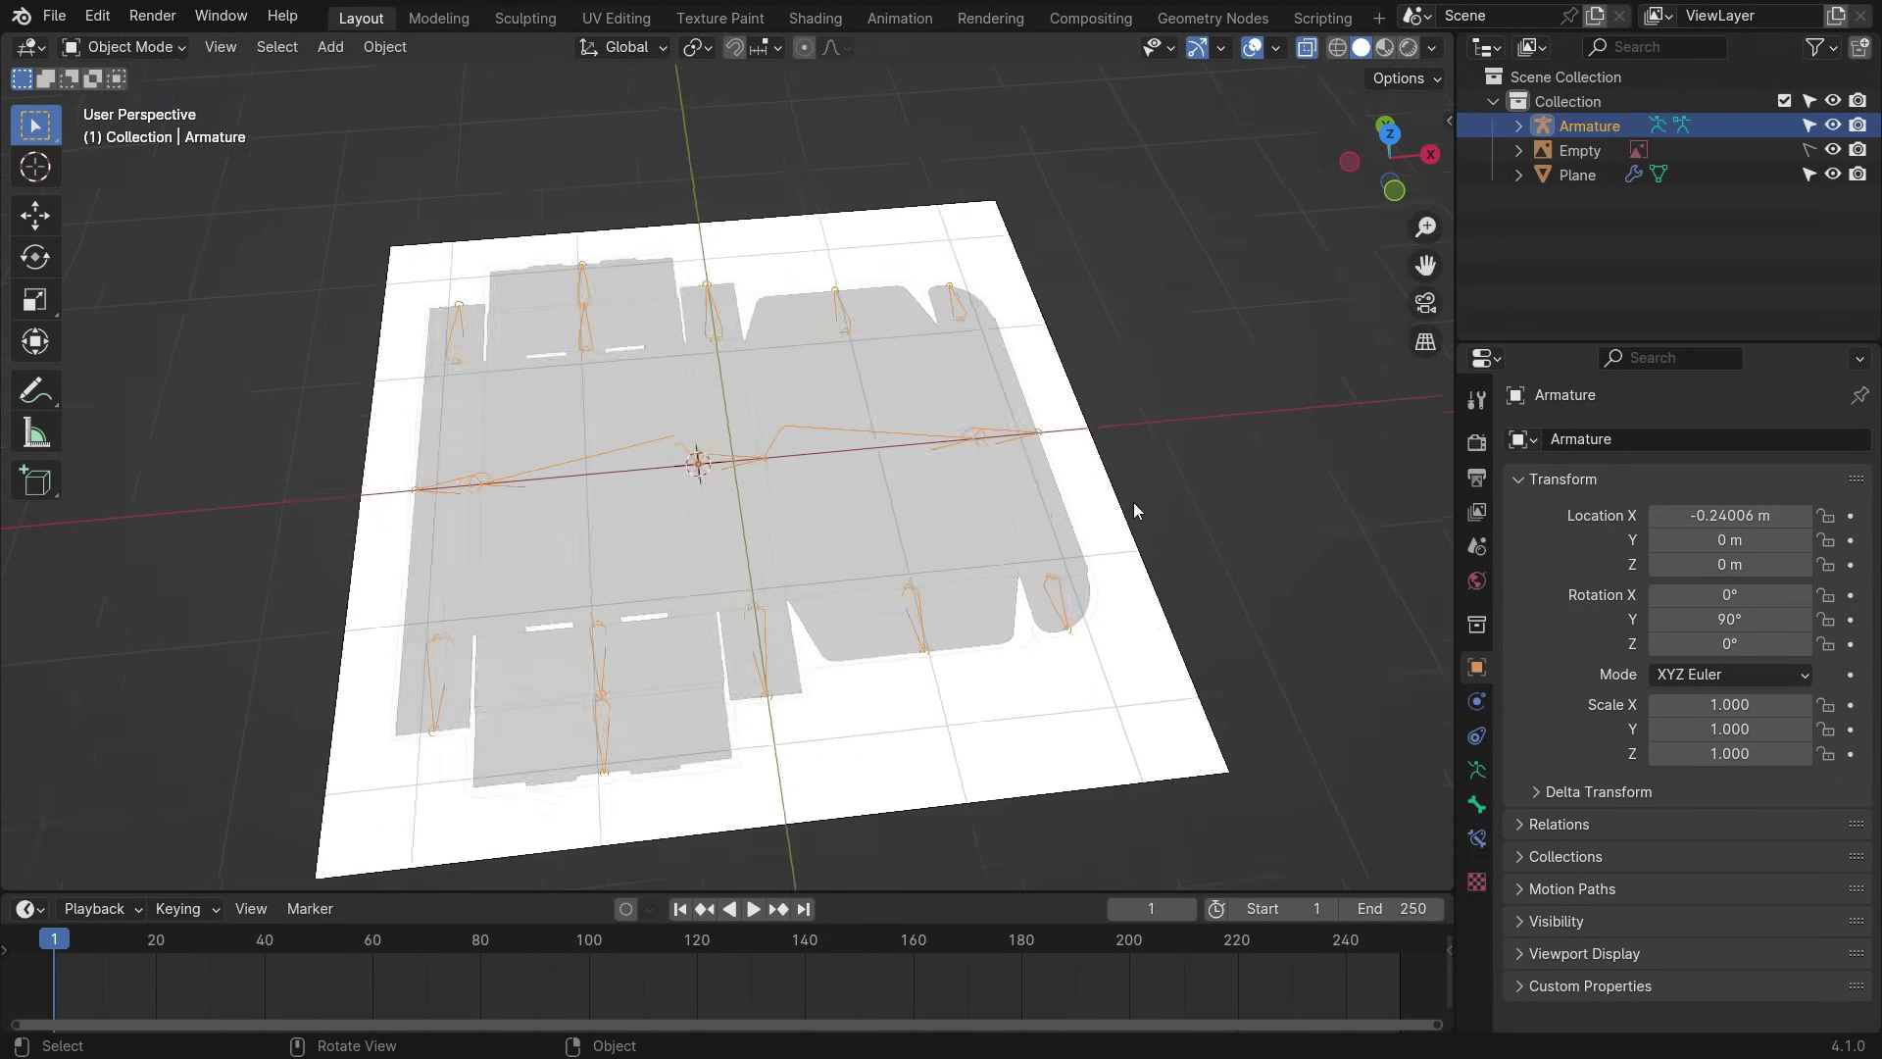
{"action": "key", "text": "alt+z"}
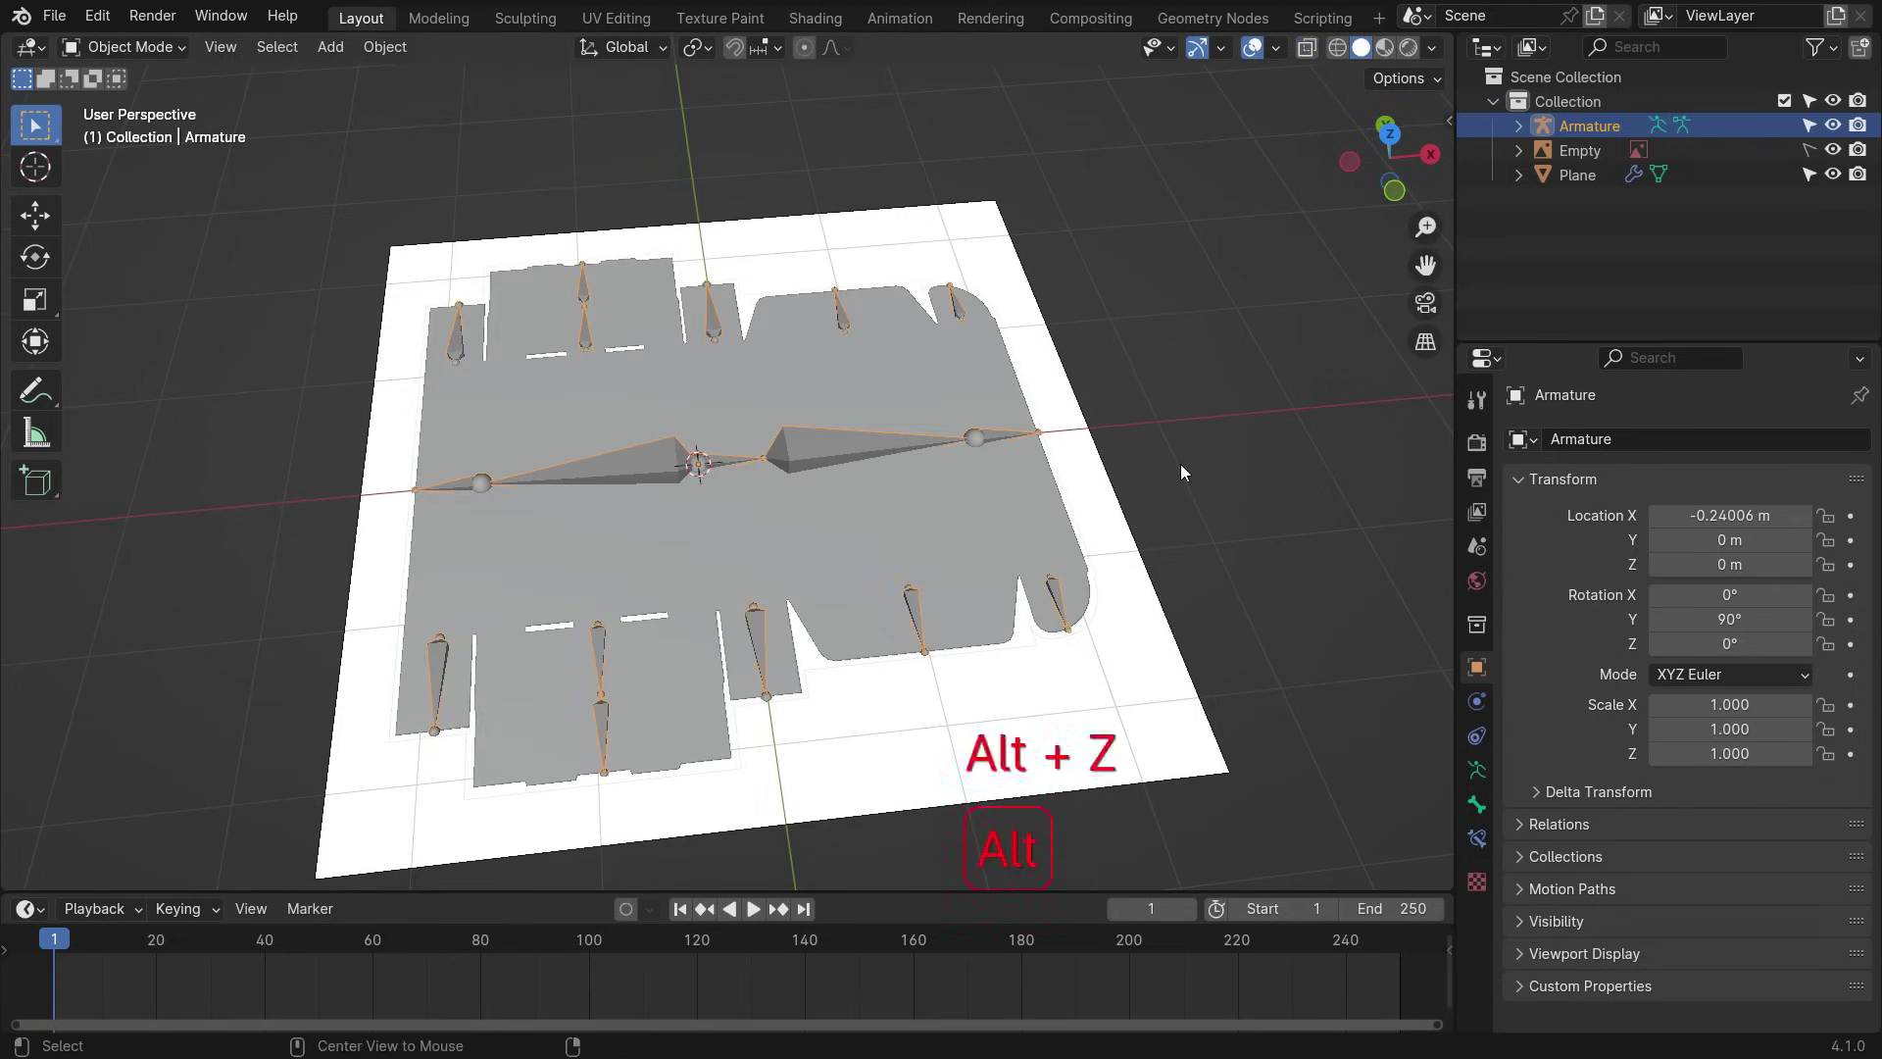
- Show the armature's bone names in the viewport
{"action": "left_click", "coordinate": [1477, 769]}
{"action": "left_click", "coordinate": [1584, 836]}
{"action": "left_click", "coordinate": [1657, 904]}
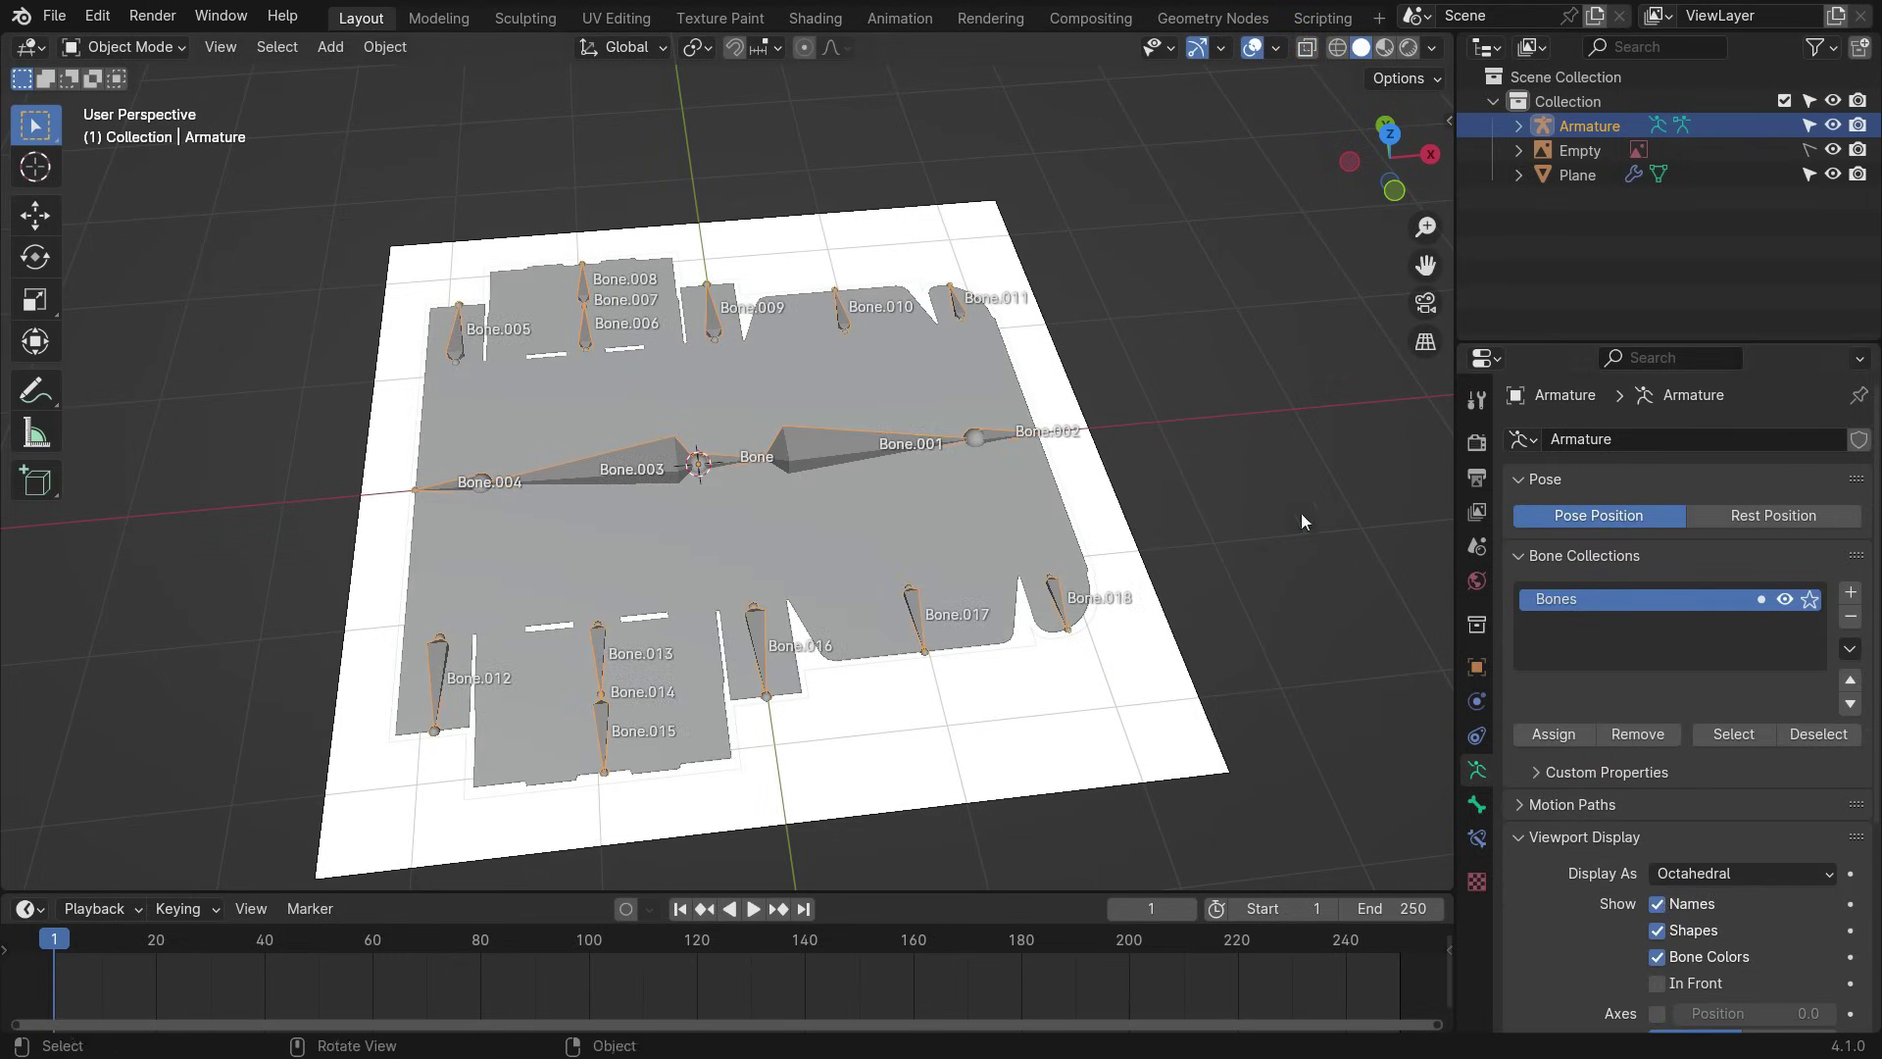
- Apply the modifier on the flat box mesh and deselect the mesh
{"action": "left_click", "coordinate": [996, 361]}
{"action": "left_click", "coordinate": [1476, 701]}
{"action": "left_click", "coordinate": [1795, 468]}
{"action": "left_click", "coordinate": [1688, 498]}
{"action": "left_click", "coordinate": [1257, 350]}
- Parent the box mesh to the armature using Armature Deform With Empty Groups
{"action": "left_click", "coordinate": [986, 355]}
{"action": "left_click", "coordinate": [851, 448], "text": "shift"}
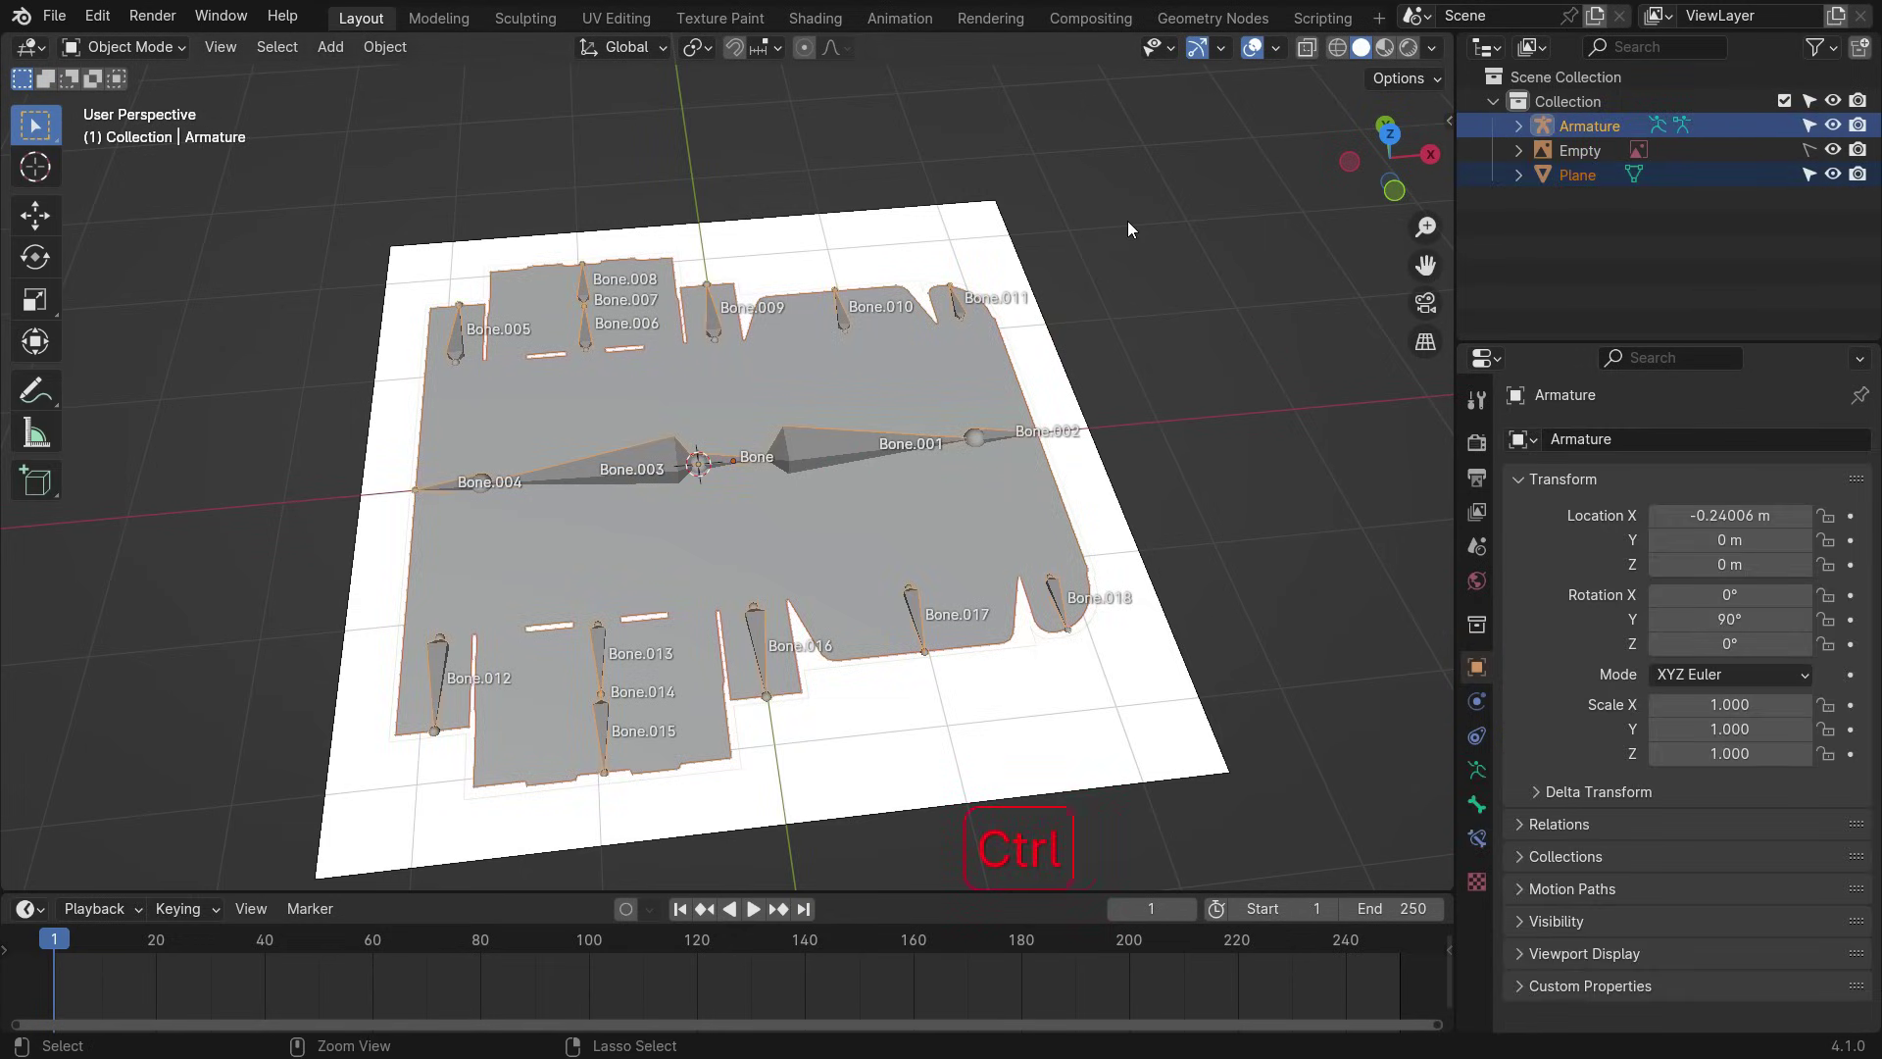
{"action": "key", "text": "ctrl+p"}
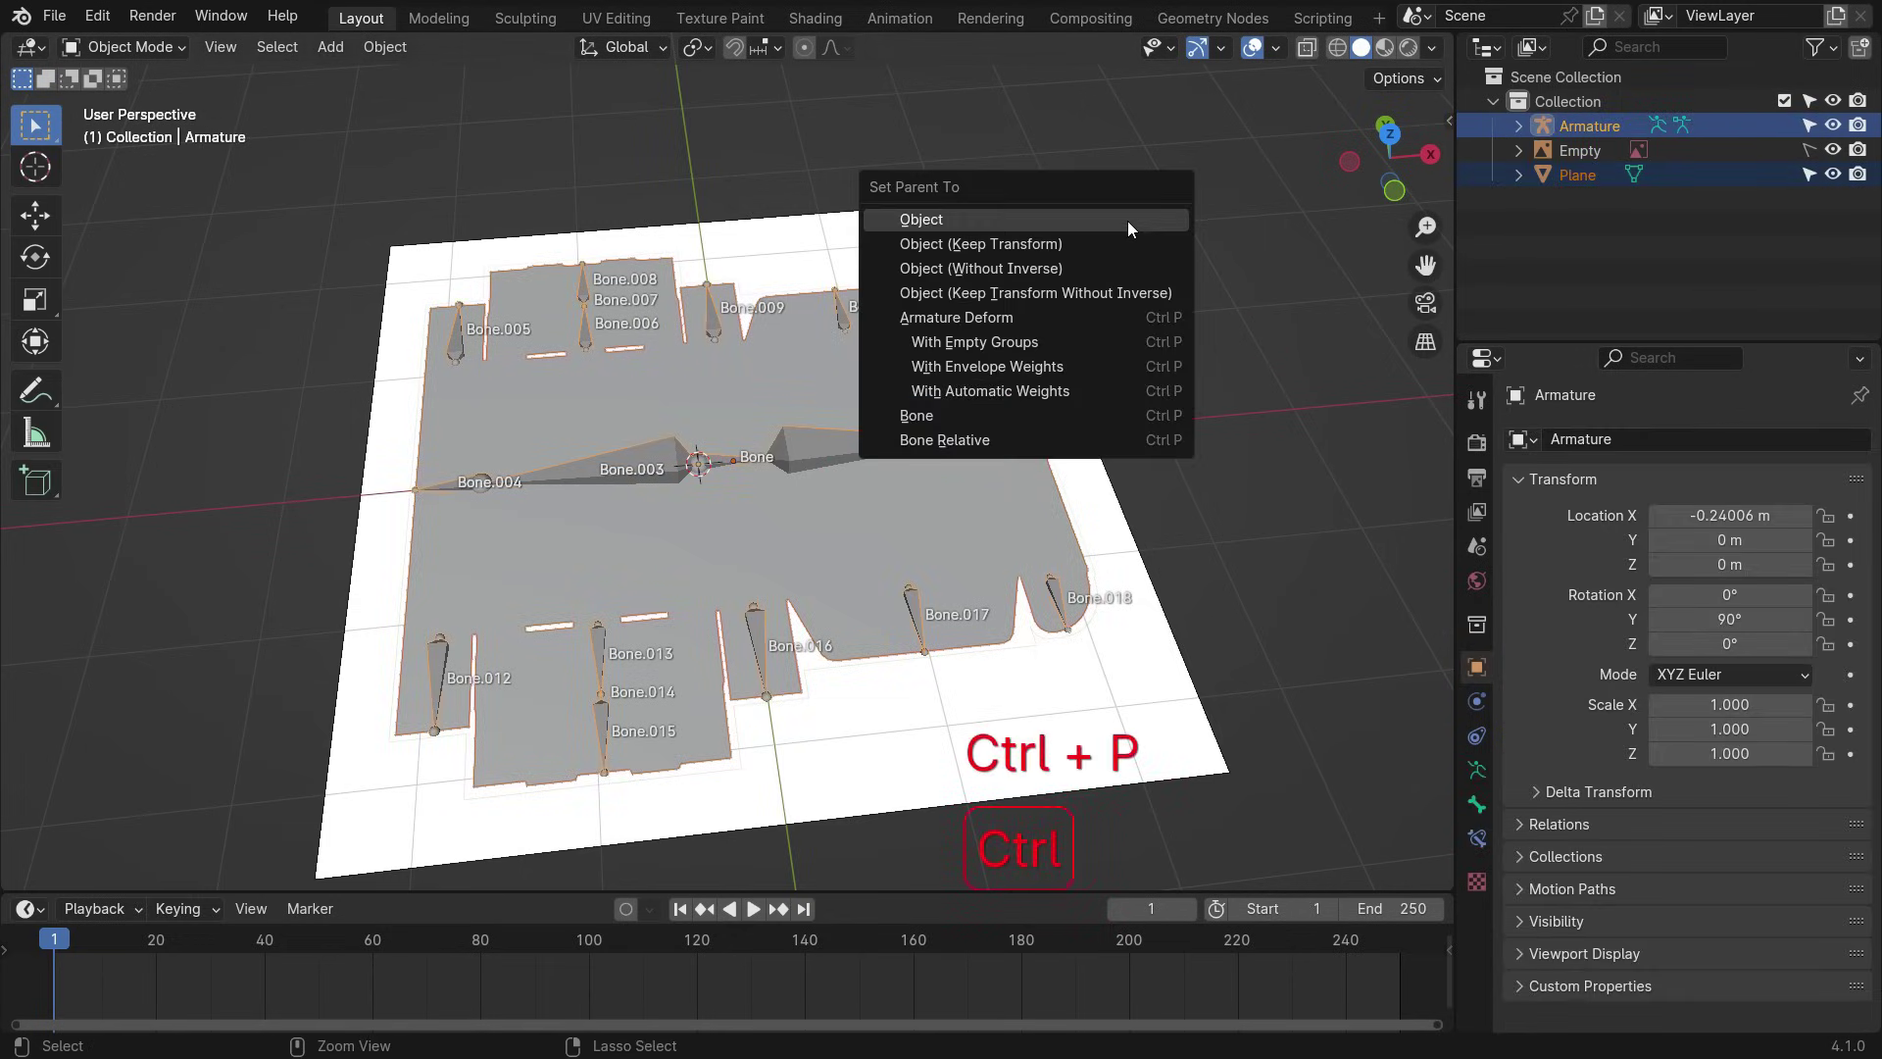
{"action": "left_click", "coordinate": [1073, 345]}
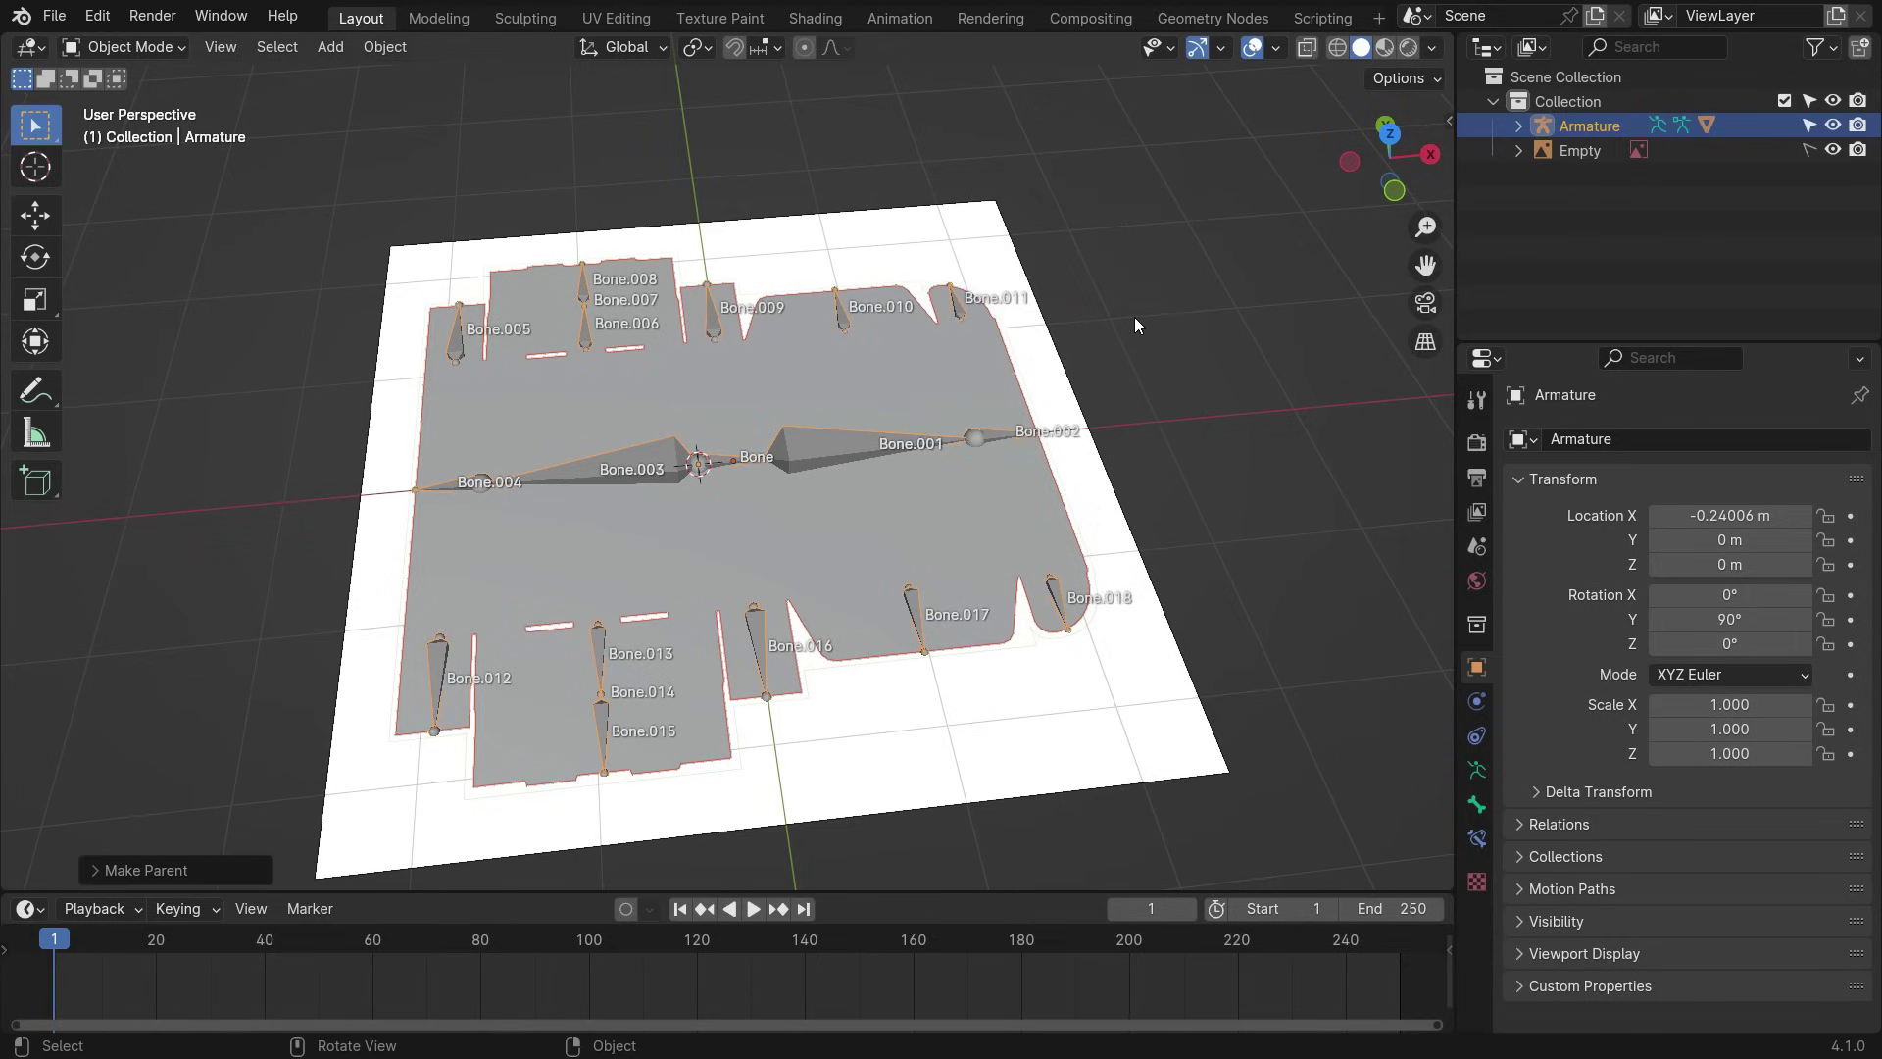
- Open the box mesh in Edit Mode from the top view and assign the upper rounded corner flap's face to the Bone.011 vertex group
{"action": "left_click", "coordinate": [1008, 380]}
{"action": "key", "text": "Tab"}
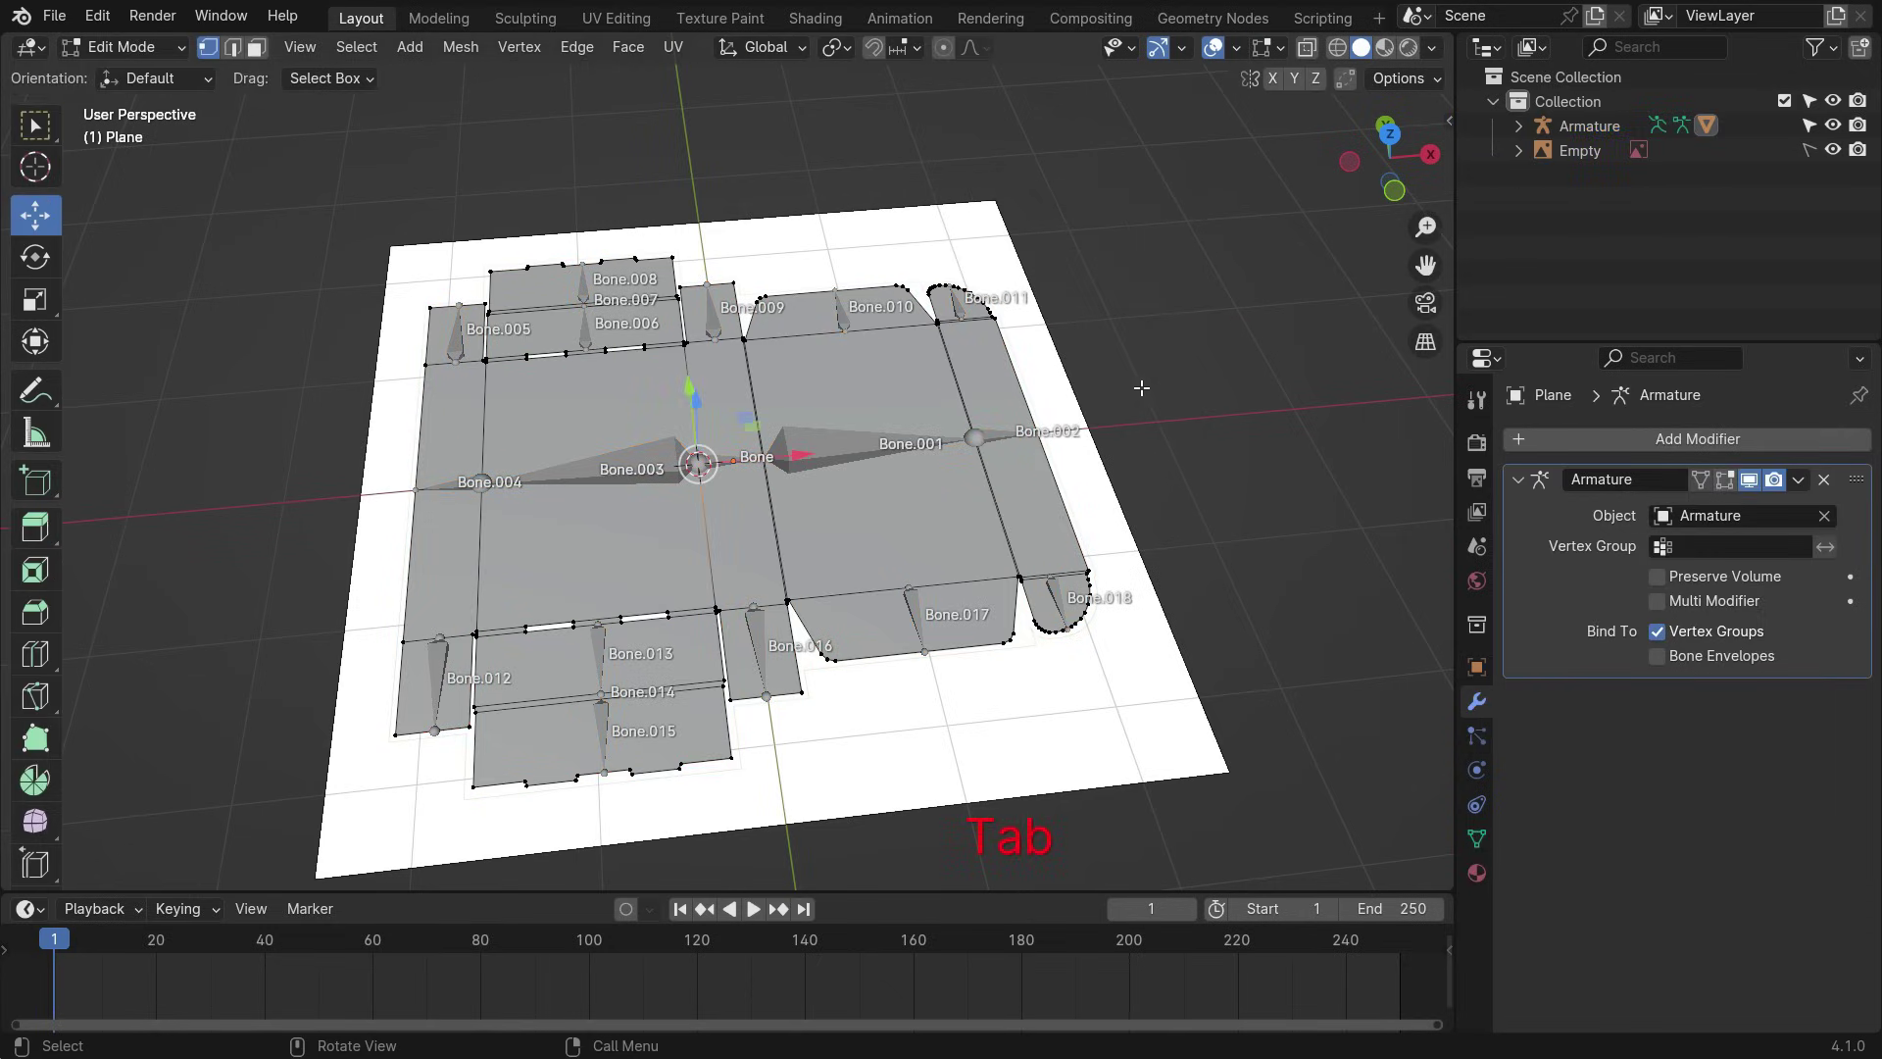
{"action": "left_click", "coordinate": [1475, 840]}
{"action": "key", "text": "KP_7"}
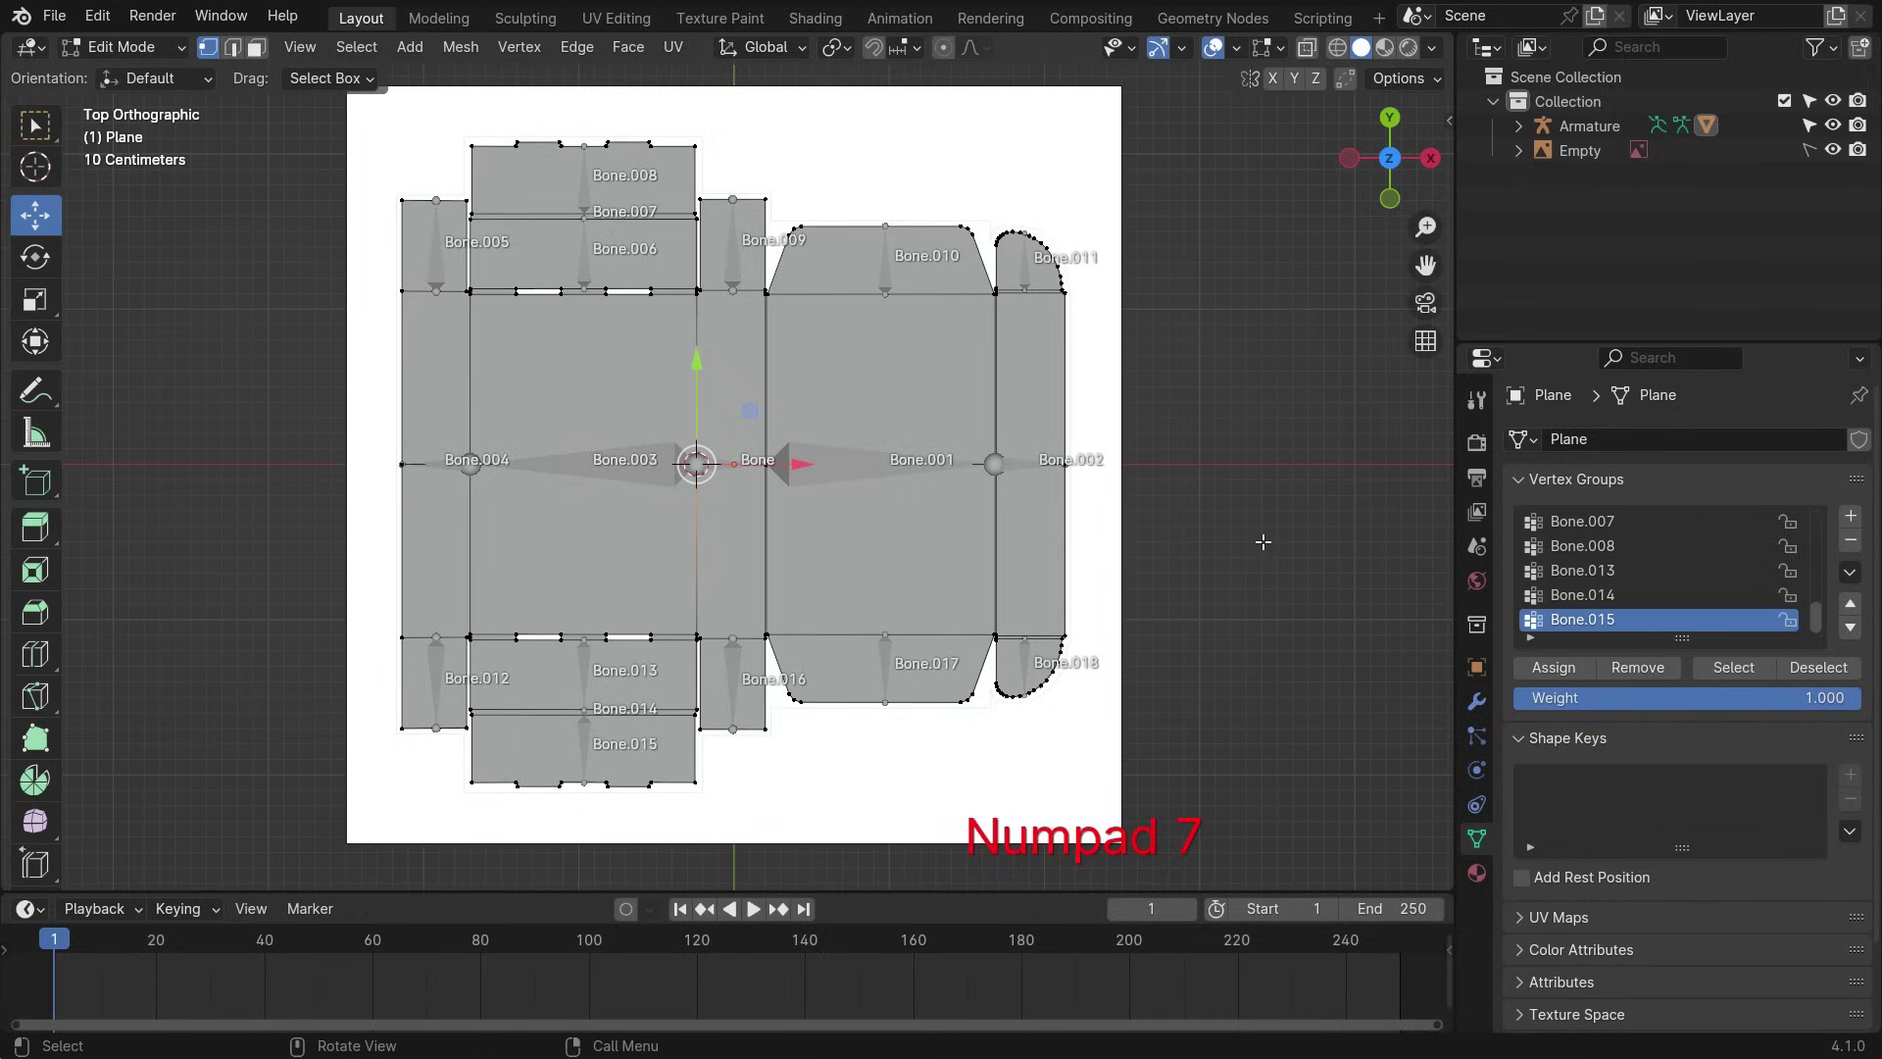
{"action": "scroll", "coordinate": [1144, 329], "scroll_direction": "up", "scroll_amount": 6}
{"action": "scroll", "coordinate": [1608, 593], "scroll_direction": "up", "scroll_amount": 5}
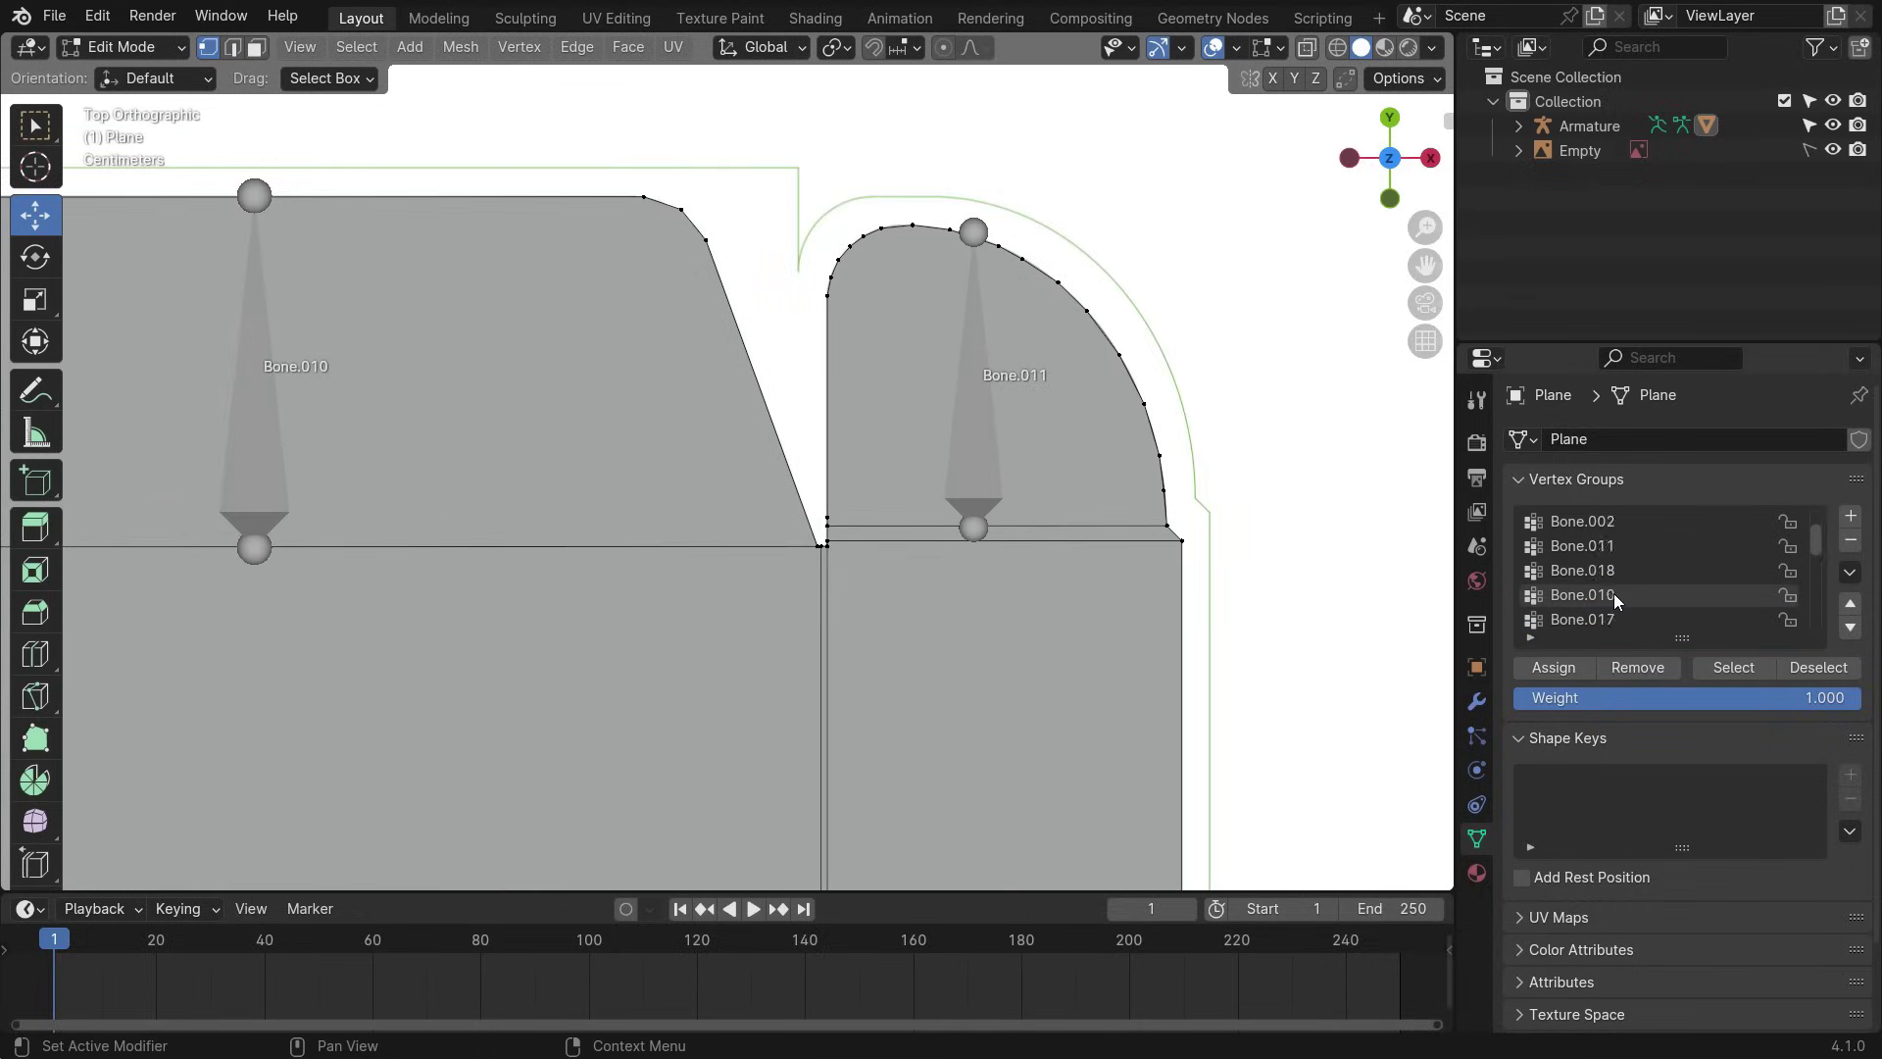
{"action": "left_click", "coordinate": [1608, 594]}
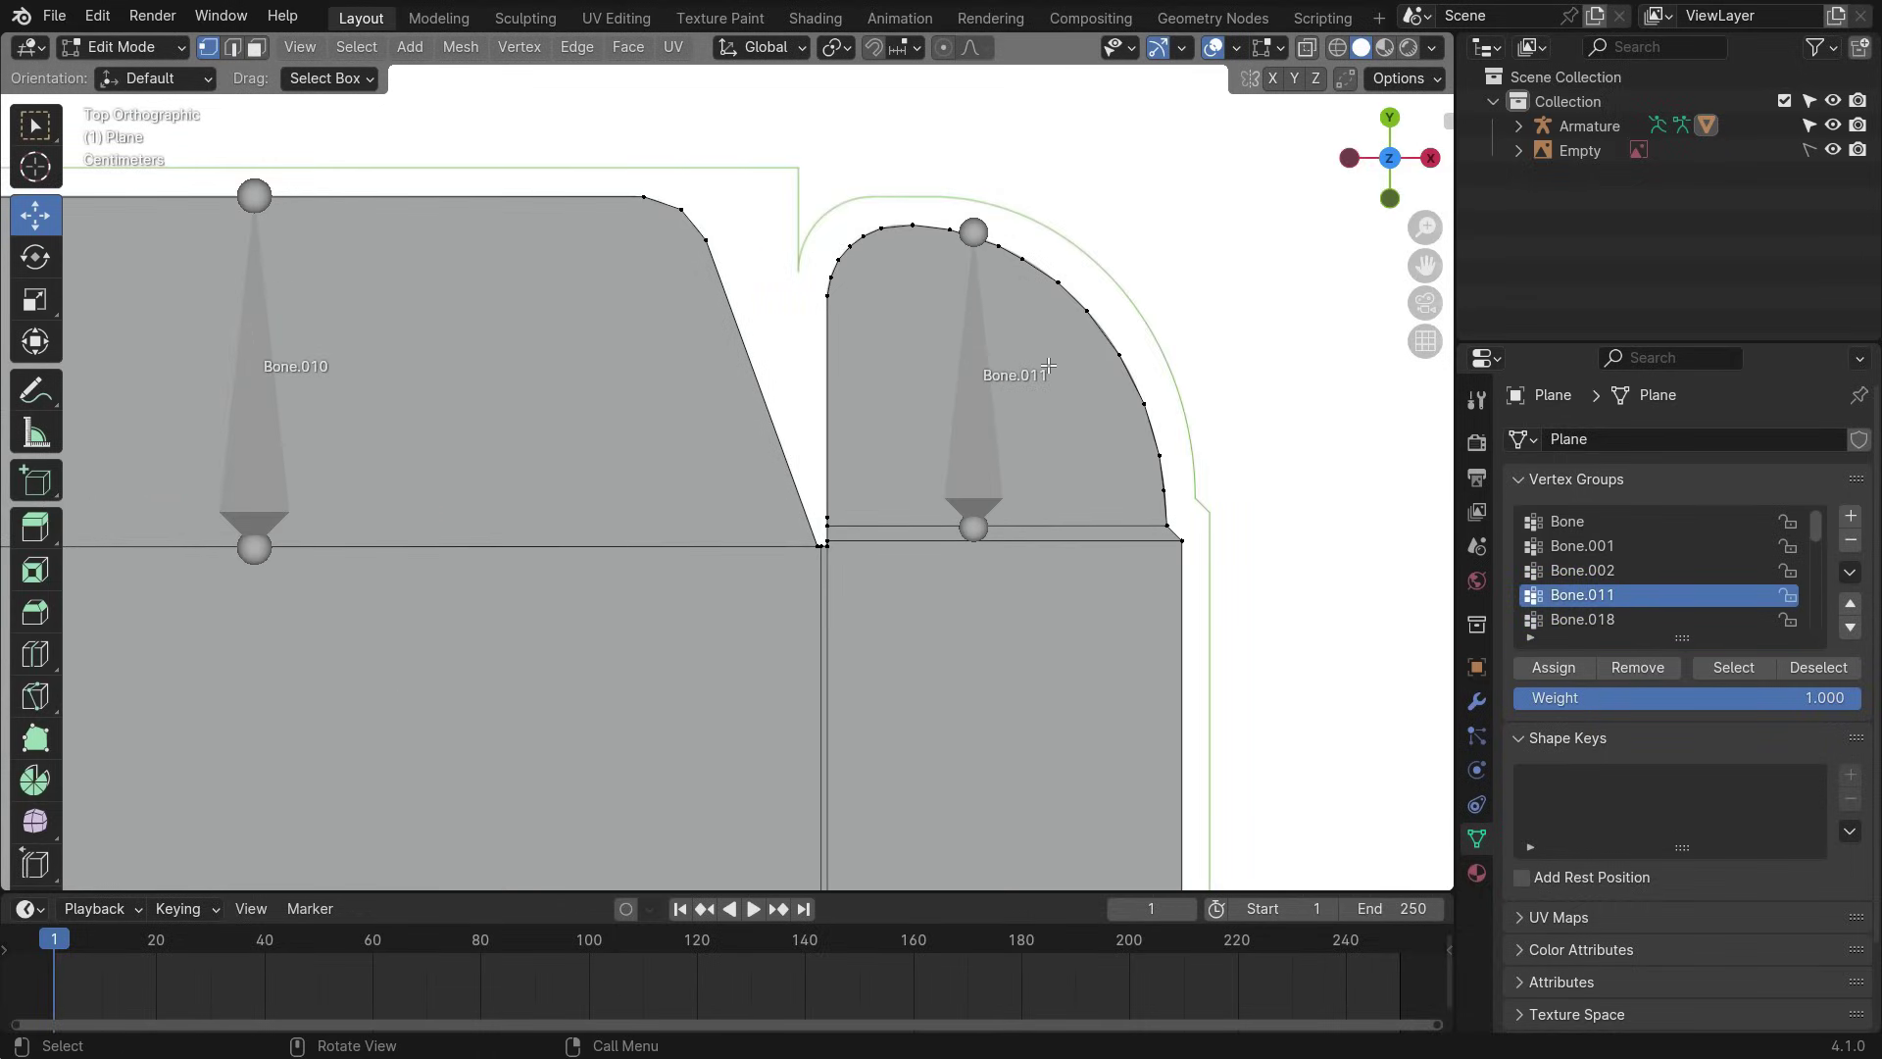
{"action": "left_click", "coordinate": [1057, 418]}
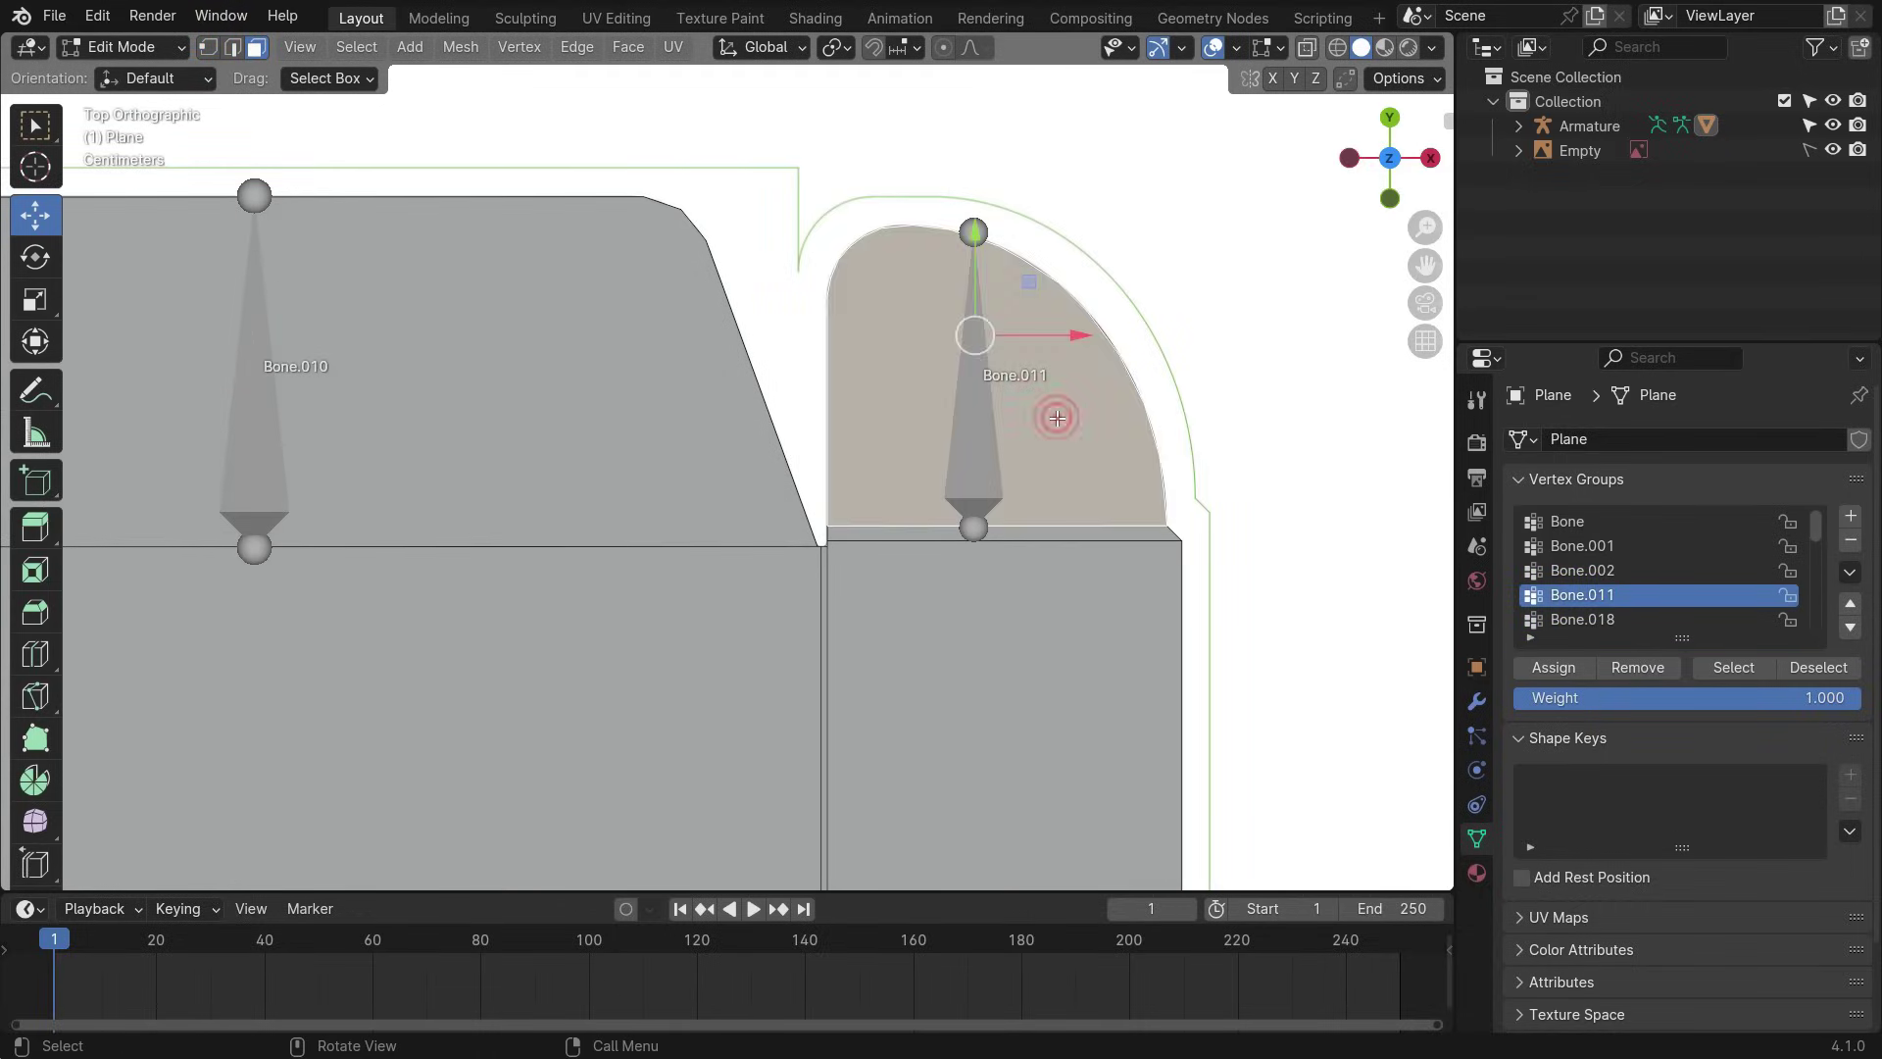
{"action": "left_click", "coordinate": [1537, 669]}
{"action": "scroll", "coordinate": [938, 462], "scroll_direction": "down", "scroll_amount": 6}
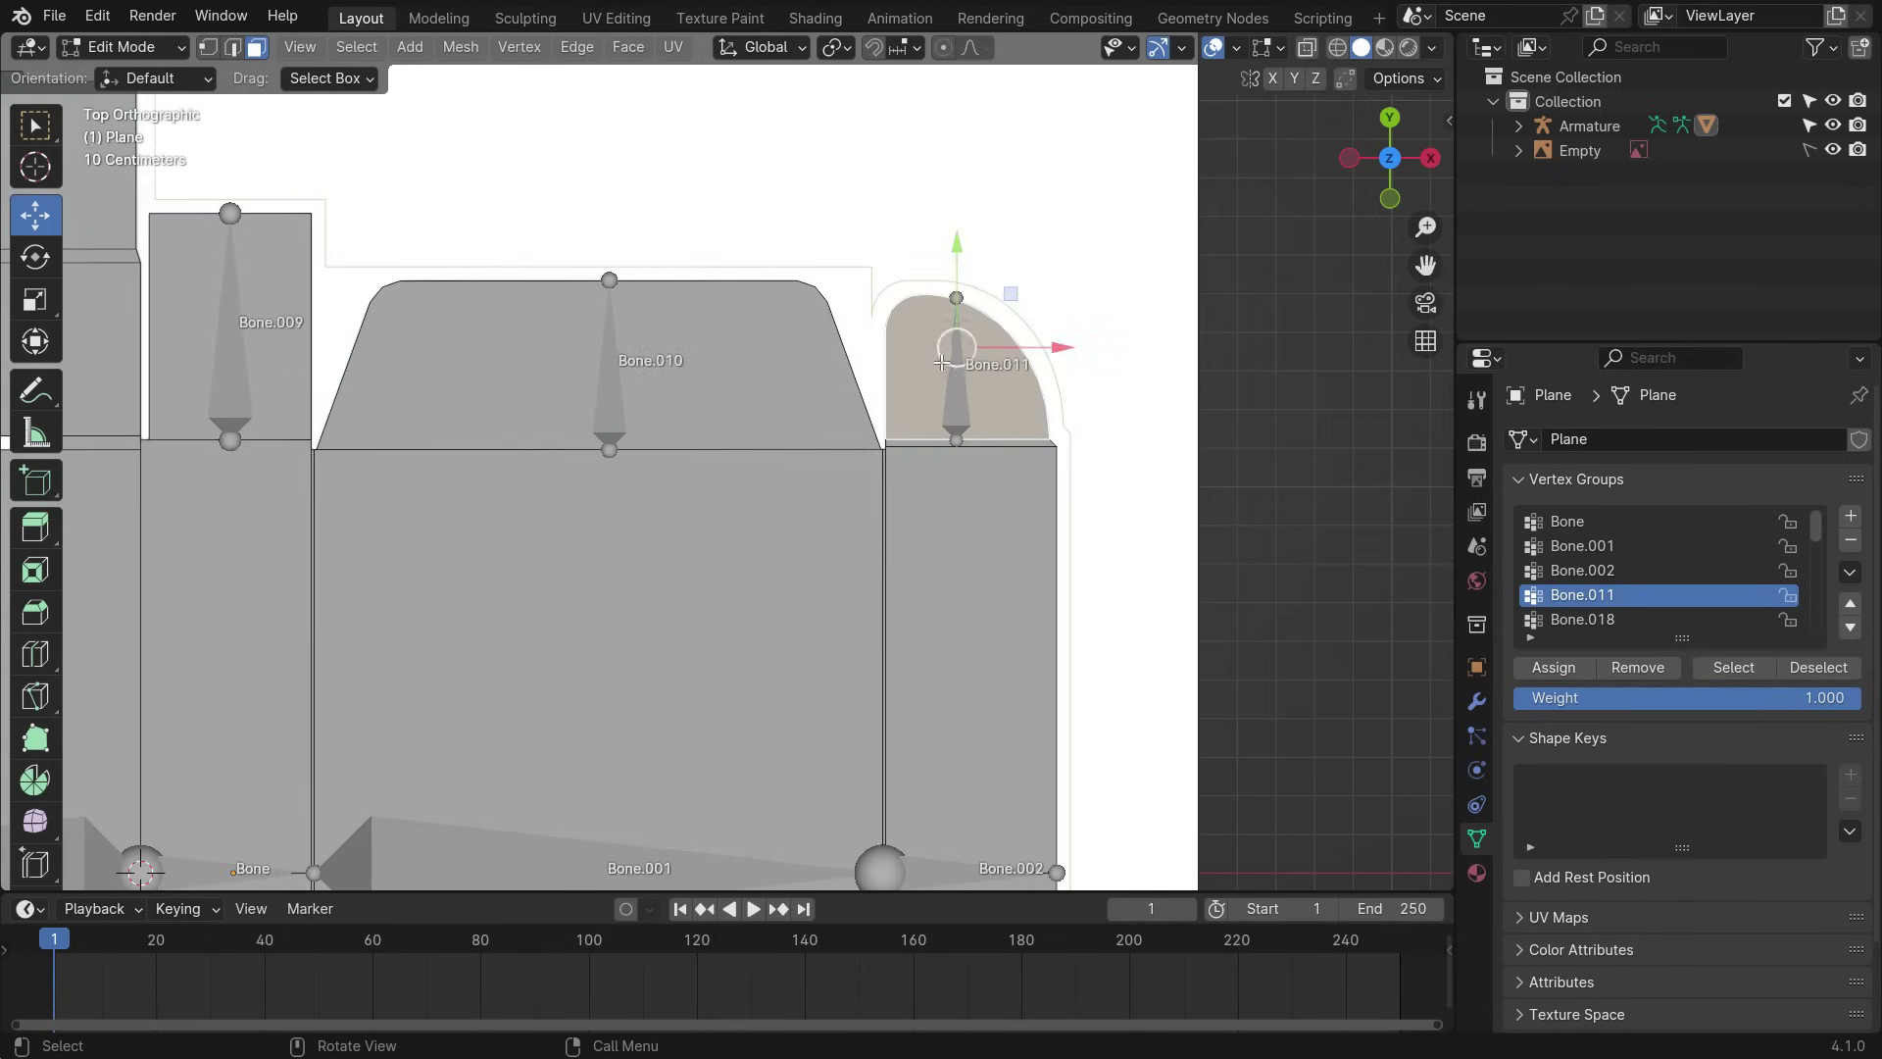
- Assign both halves of the outer side panel and its thin crease strips to the Bone.002 vertex group
{"action": "left_click", "coordinate": [1570, 572]}
{"action": "scroll", "coordinate": [941, 477], "scroll_direction": "up", "scroll_amount": 6}
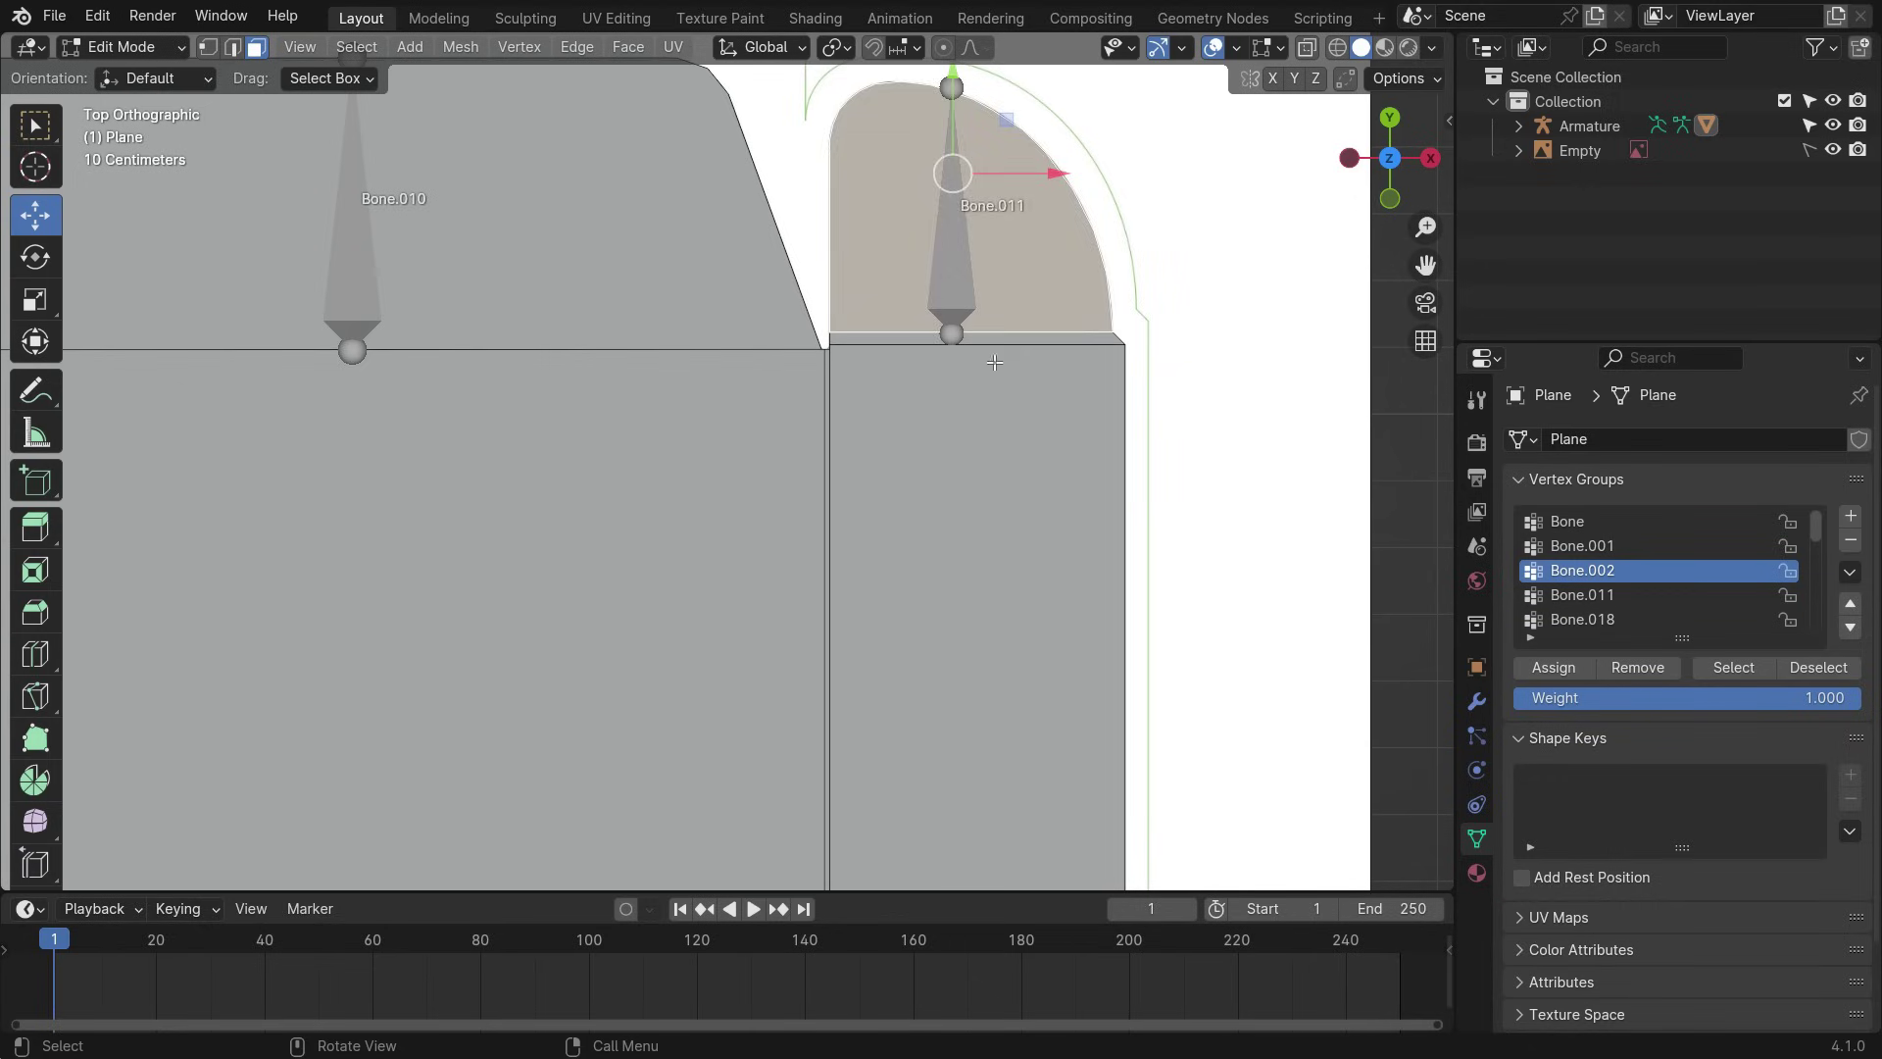
{"action": "left_click", "coordinate": [975, 484], "text": "shift"}
{"action": "scroll", "coordinate": [858, 375], "scroll_direction": "down", "scroll_amount": 7}
{"action": "scroll", "coordinate": [876, 643], "scroll_direction": "up", "scroll_amount": 4}
{"action": "left_click", "coordinate": [898, 617], "text": "shift"}
{"action": "scroll", "coordinate": [898, 617], "scroll_direction": "down", "scroll_amount": 6}
{"action": "scroll", "coordinate": [879, 726], "scroll_direction": "up", "scroll_amount": 7}
{"action": "scroll", "coordinate": [873, 681], "scroll_direction": "up", "scroll_amount": 4}
{"action": "left_click", "coordinate": [869, 639], "text": "shift"}
{"action": "scroll", "coordinate": [870, 639], "scroll_direction": "down", "scroll_amount": 5}
{"action": "scroll", "coordinate": [849, 209], "scroll_direction": "up", "scroll_amount": 9}
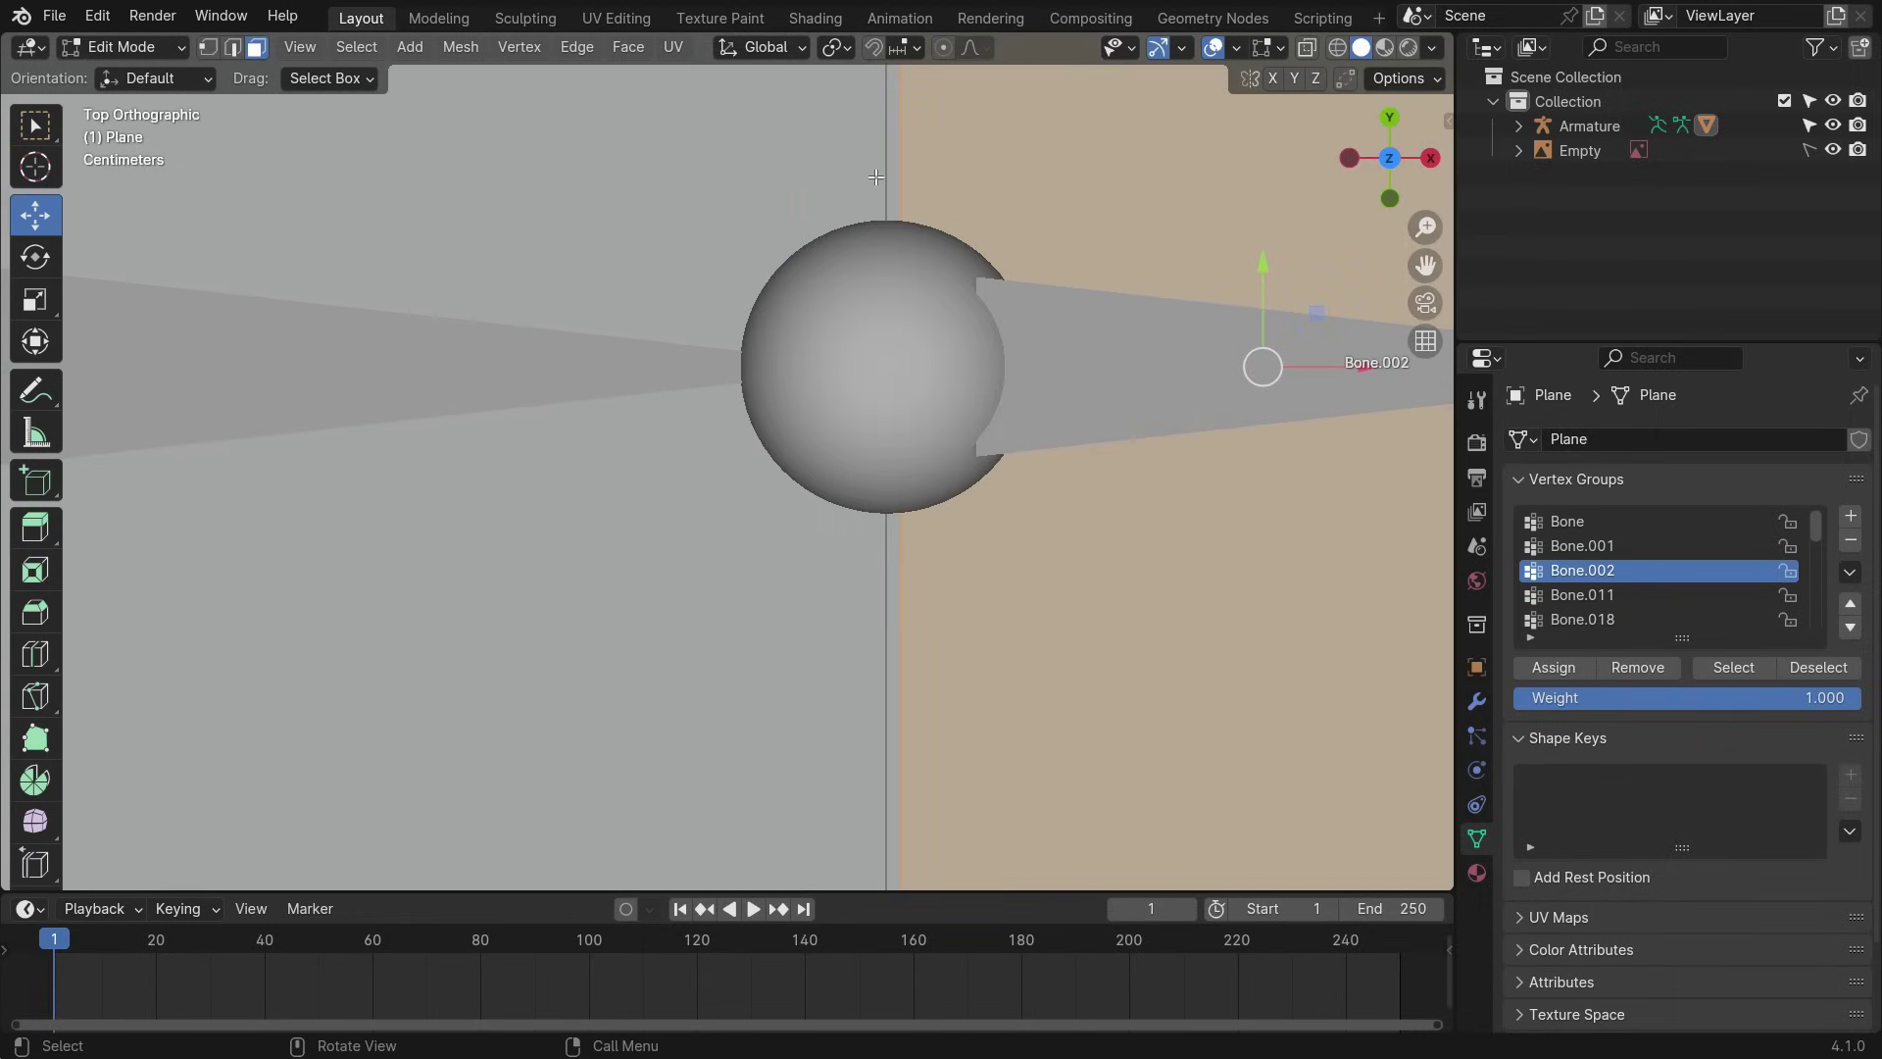
{"action": "left_click", "coordinate": [890, 185], "text": "shift"}
{"action": "left_click", "coordinate": [889, 547], "text": "shift"}
{"action": "scroll", "coordinate": [941, 520], "scroll_direction": "down", "scroll_amount": 8}
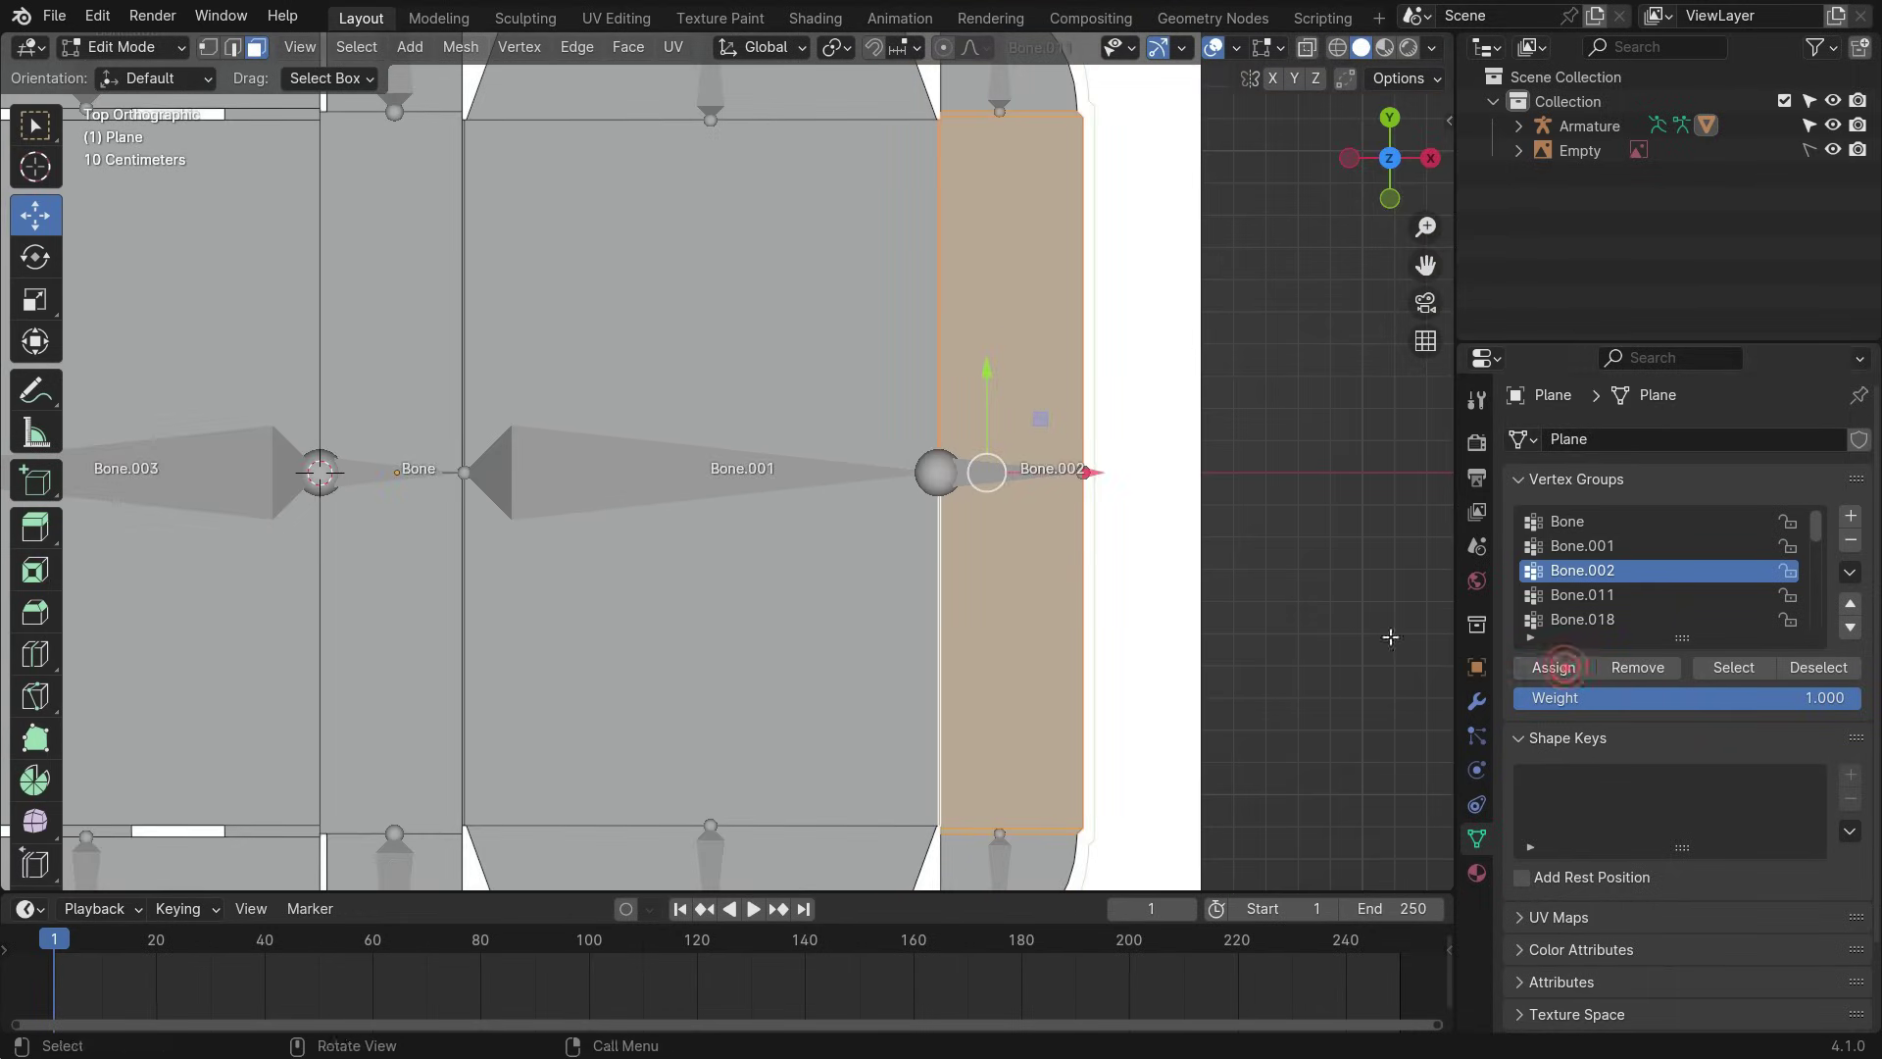
- Assign the lower rounded corner flap's face to the Bone.018 vertex group
{"action": "scroll", "coordinate": [1336, 615], "scroll_direction": "down", "scroll_amount": 8}
{"action": "scroll", "coordinate": [1104, 694], "scroll_direction": "up", "scroll_amount": 6}
{"action": "left_click", "coordinate": [1206, 611]}
{"action": "left_click", "coordinate": [1088, 504]}
{"action": "left_click", "coordinate": [1588, 619]}
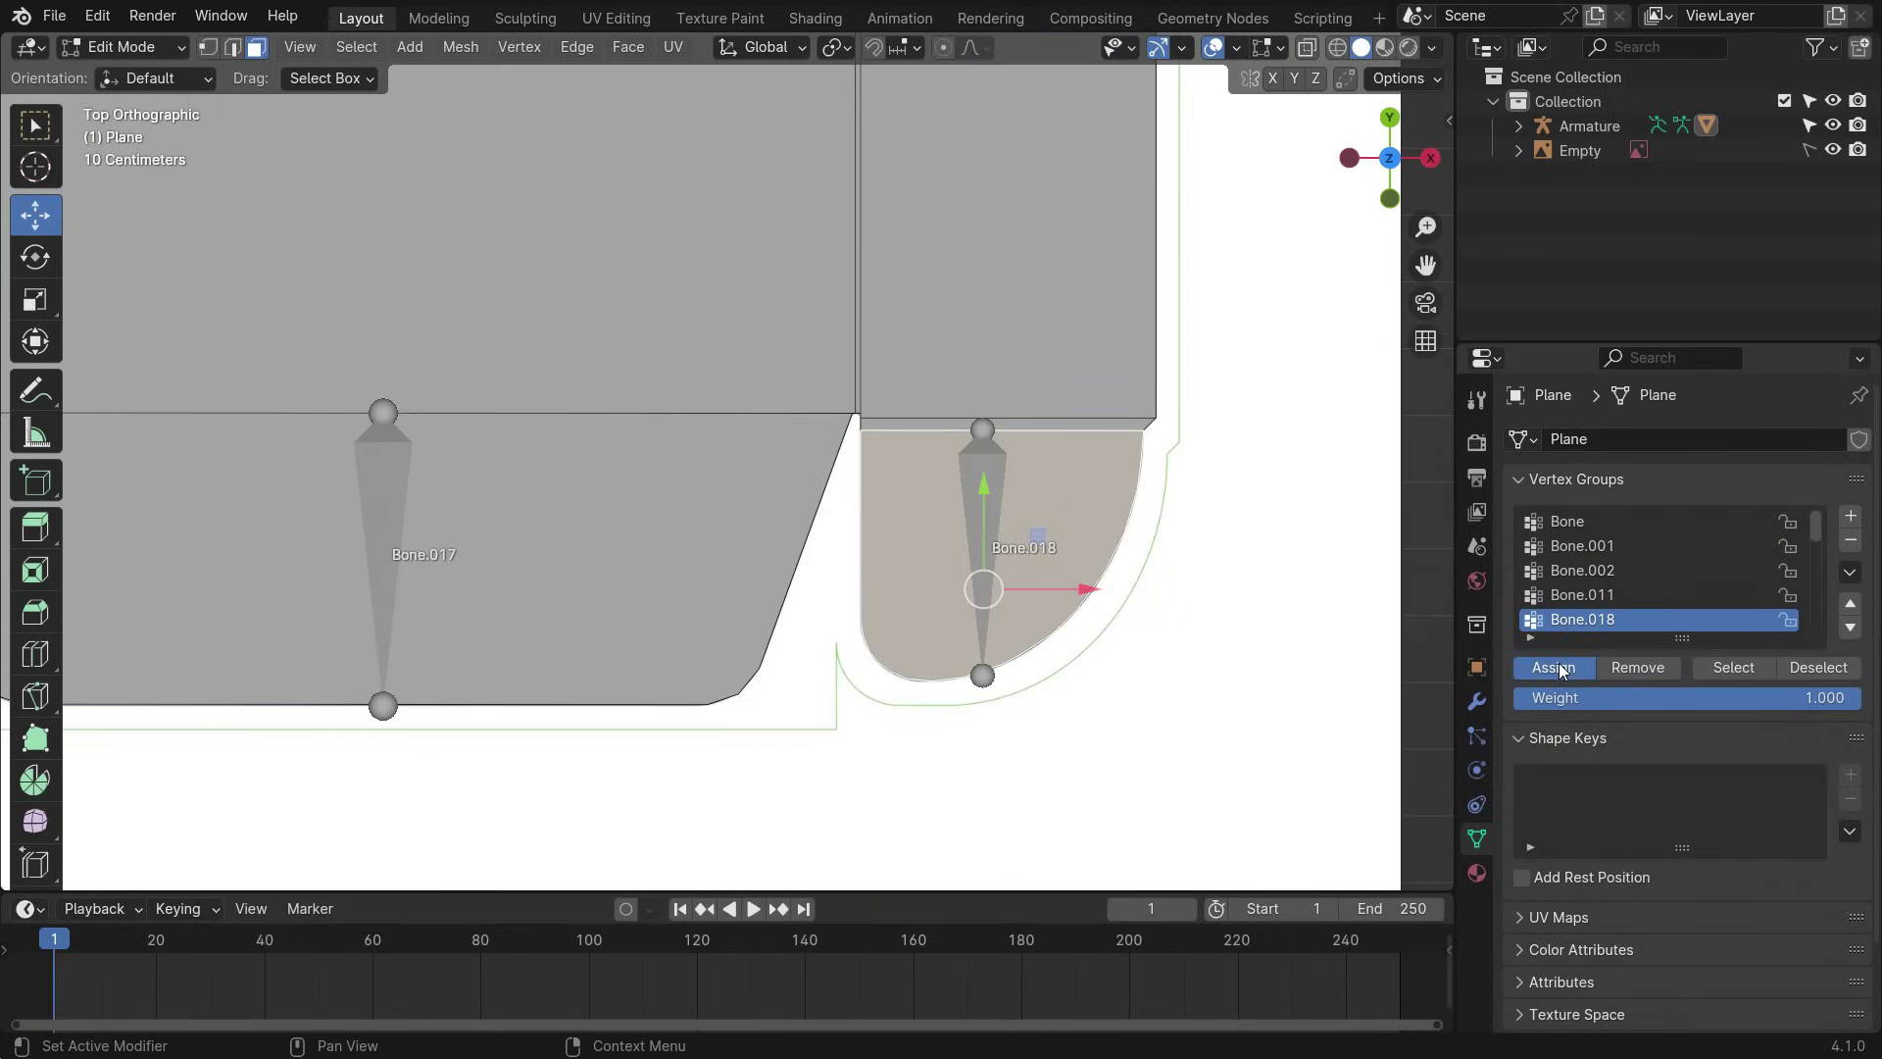
{"action": "scroll", "coordinate": [1005, 655], "scroll_direction": "down", "scroll_amount": 5}
- Return to Object Mode, select the armature and switch it to Pose Mode
{"action": "mouse_move", "coordinate": [1005, 654]}
{"action": "middle_mouse_down"}
{"action": "mouse_move", "coordinate": [980, 627]}
{"action": "mouse_move", "coordinate": [971, 647]}
{"action": "middle_mouse_up"}
{"action": "left_click", "coordinate": [155, 45]}
{"action": "left_click", "coordinate": [151, 83]}
{"action": "left_click", "coordinate": [641, 535]}
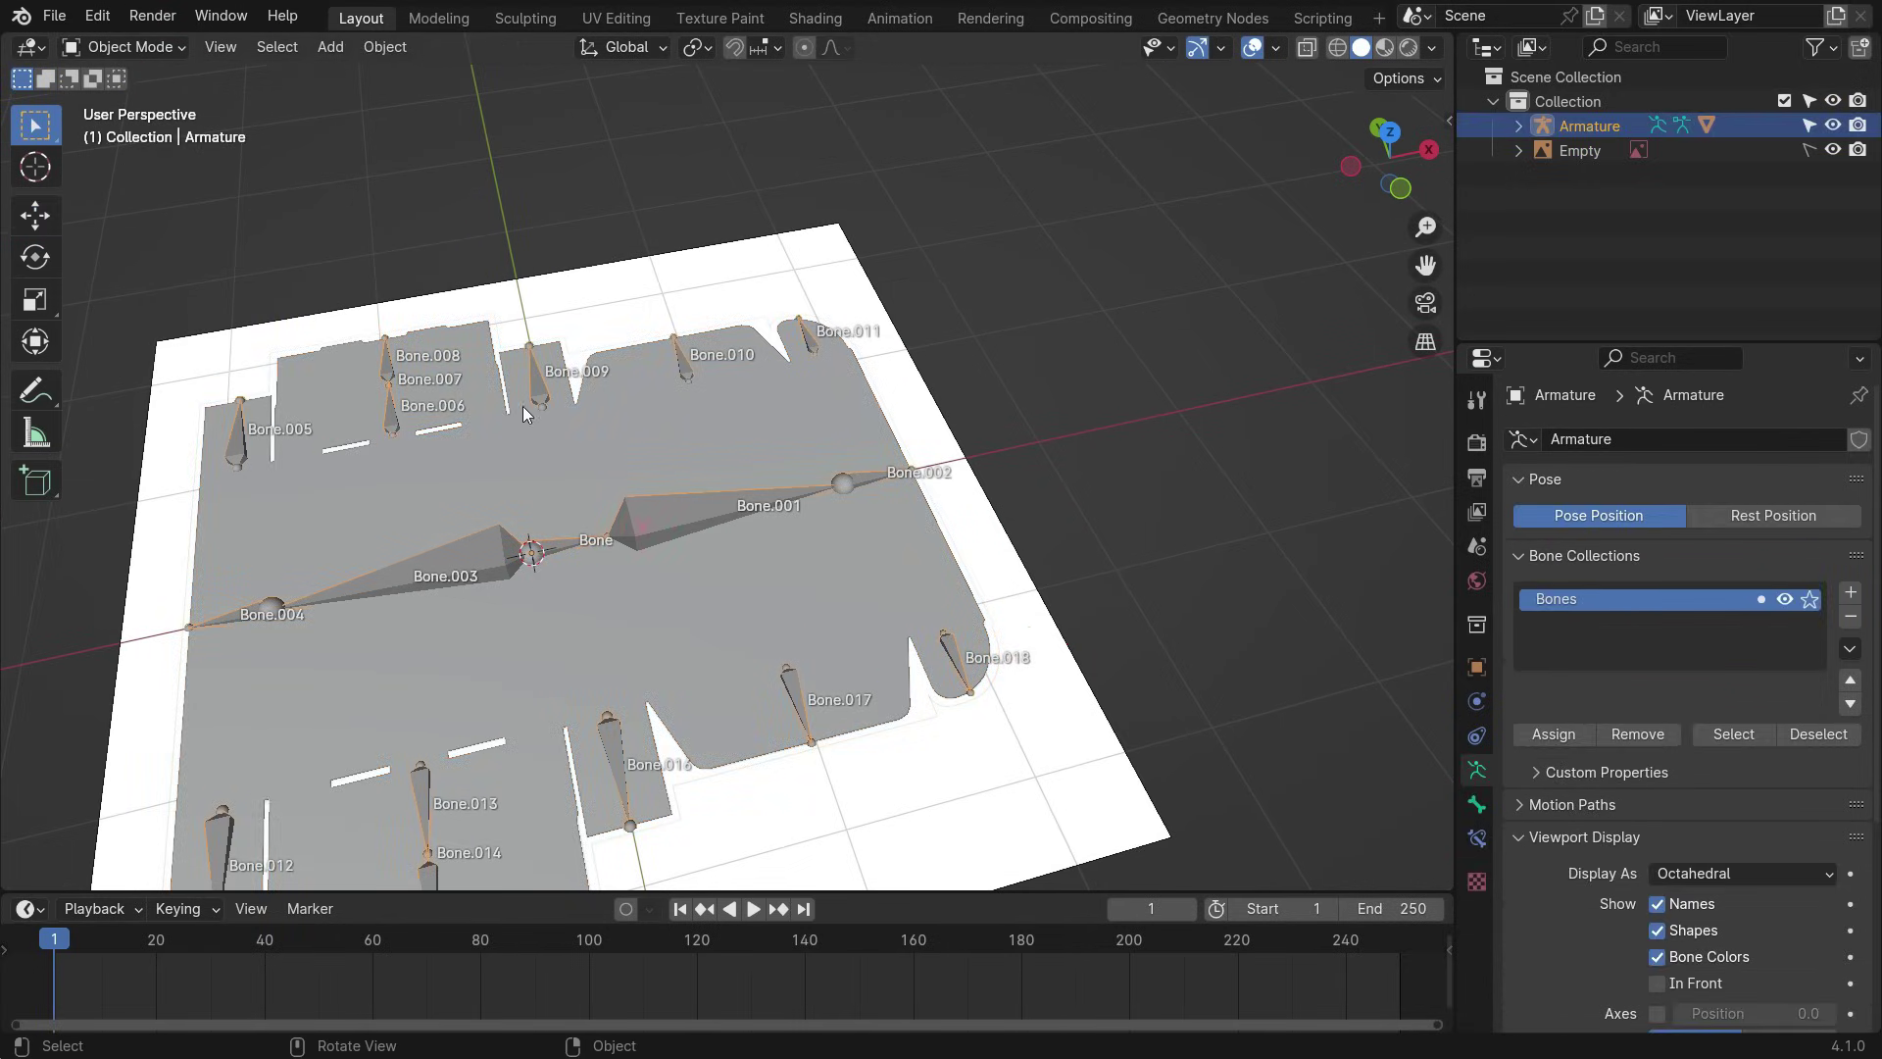
{"action": "left_click", "coordinate": [169, 46]}
{"action": "left_click", "coordinate": [158, 133]}
{"action": "scroll", "coordinate": [867, 481], "scroll_direction": "up", "scroll_amount": 2}
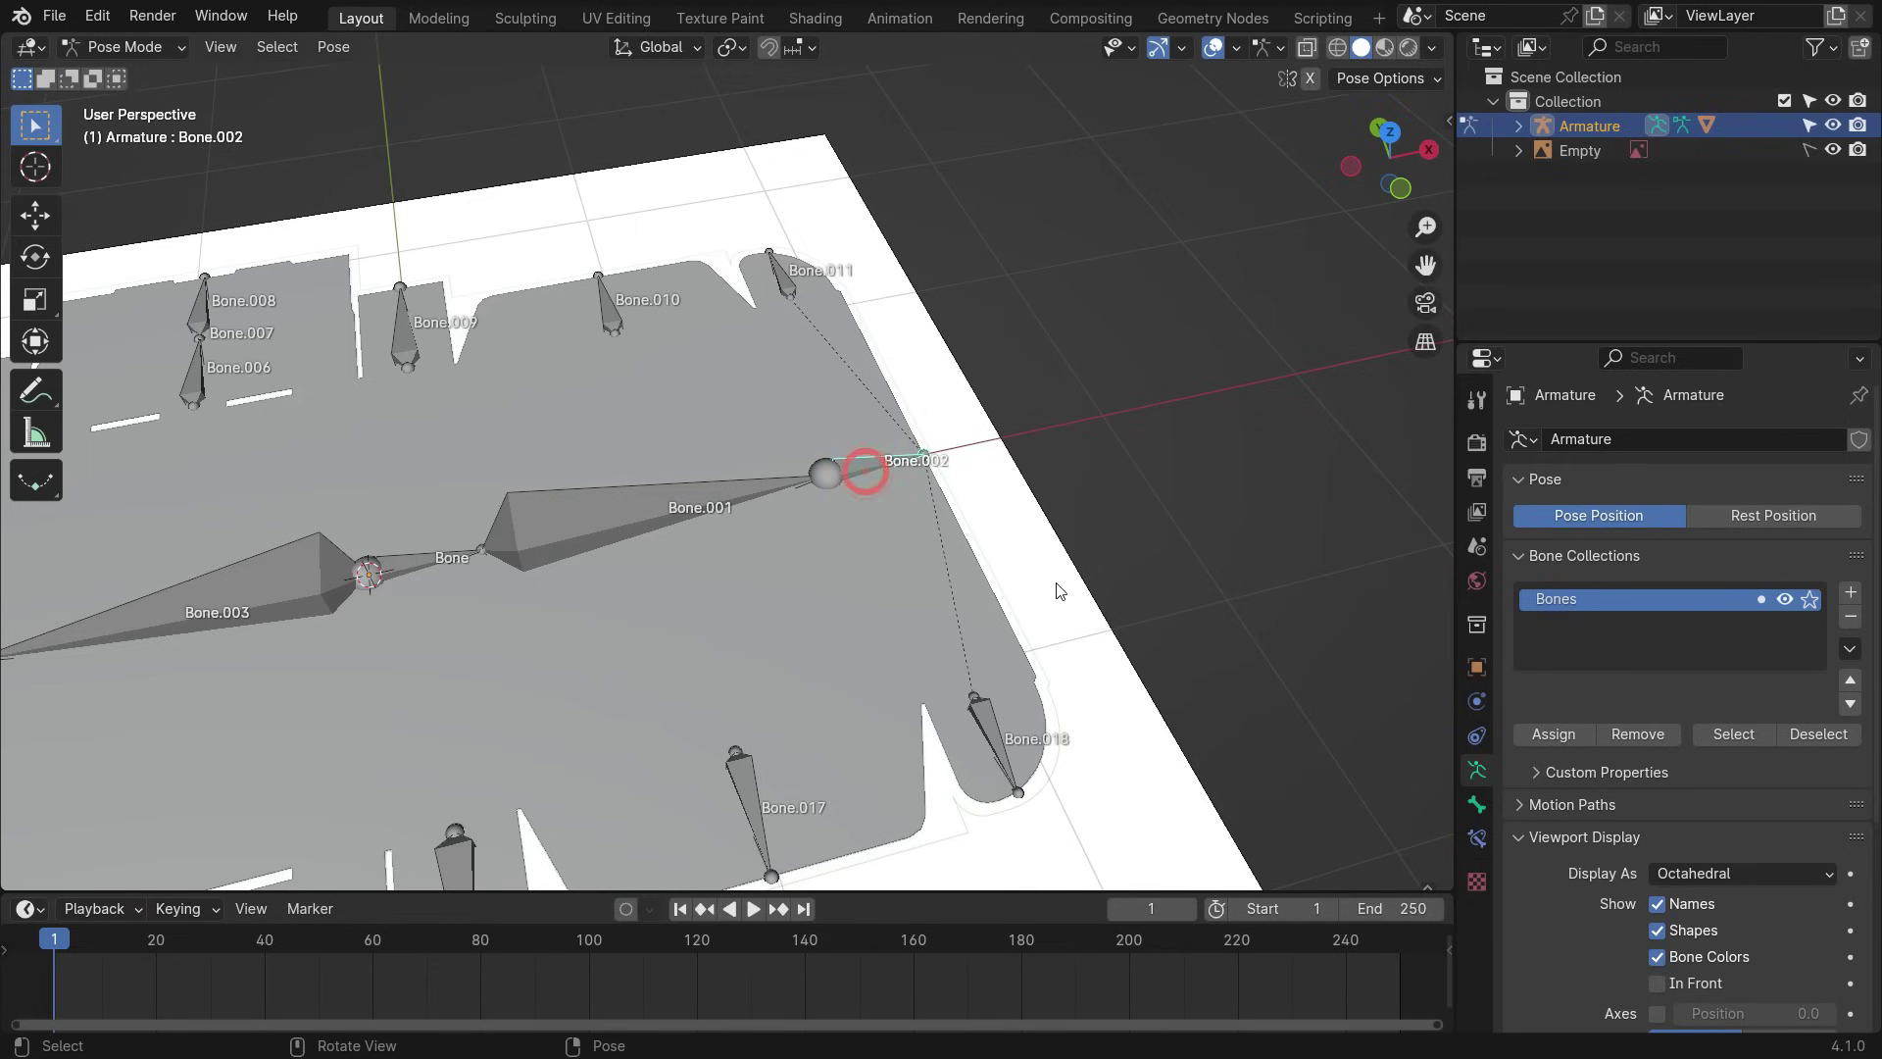
- Test the weighting by rotating Bone.002 about the Y axis and Bone.011 about its local Z axis
{"action": "key", "text": "r"}
{"action": "key", "text": "y"}
{"action": "left_click", "coordinate": [1005, 303]}
{"action": "left_click", "coordinate": [760, 263]}
{"action": "key", "text": "r"}
{"action": "key", "text": "x"}
{"action": "key", "text": "z"}
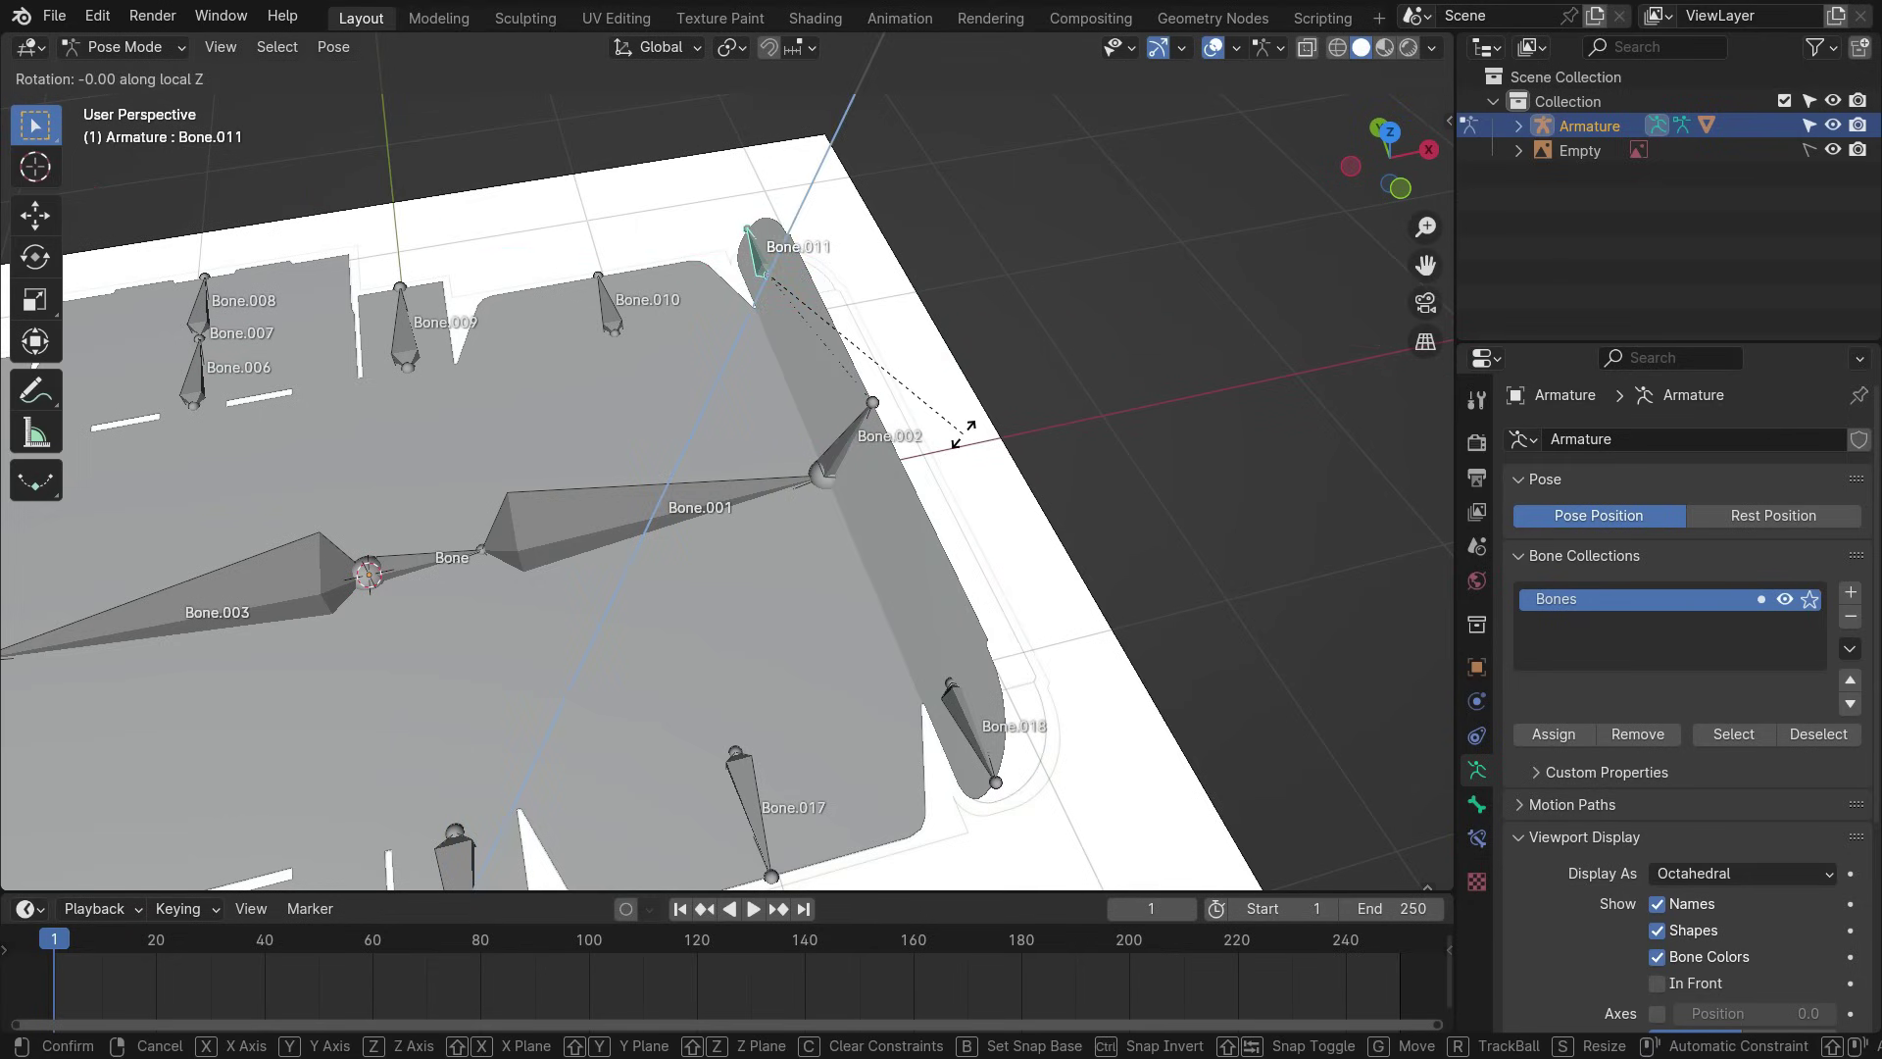
{"action": "left_click", "coordinate": [840, 193]}
{"action": "middle_click_drag", "start_coordinate": [868, 735], "coordinate": [753, 669]}
- Clear the rotation of all bones and return the armature to Object Mode
{"action": "scroll", "coordinate": [953, 630], "scroll_direction": "down", "scroll_amount": 3}
{"action": "key", "text": "a"}
{"action": "key", "text": "alt+r"}
{"action": "left_click", "coordinate": [146, 45]}
{"action": "left_click", "coordinate": [137, 76]}
{"action": "middle_click_drag", "start_coordinate": [828, 440], "coordinate": [799, 500]}
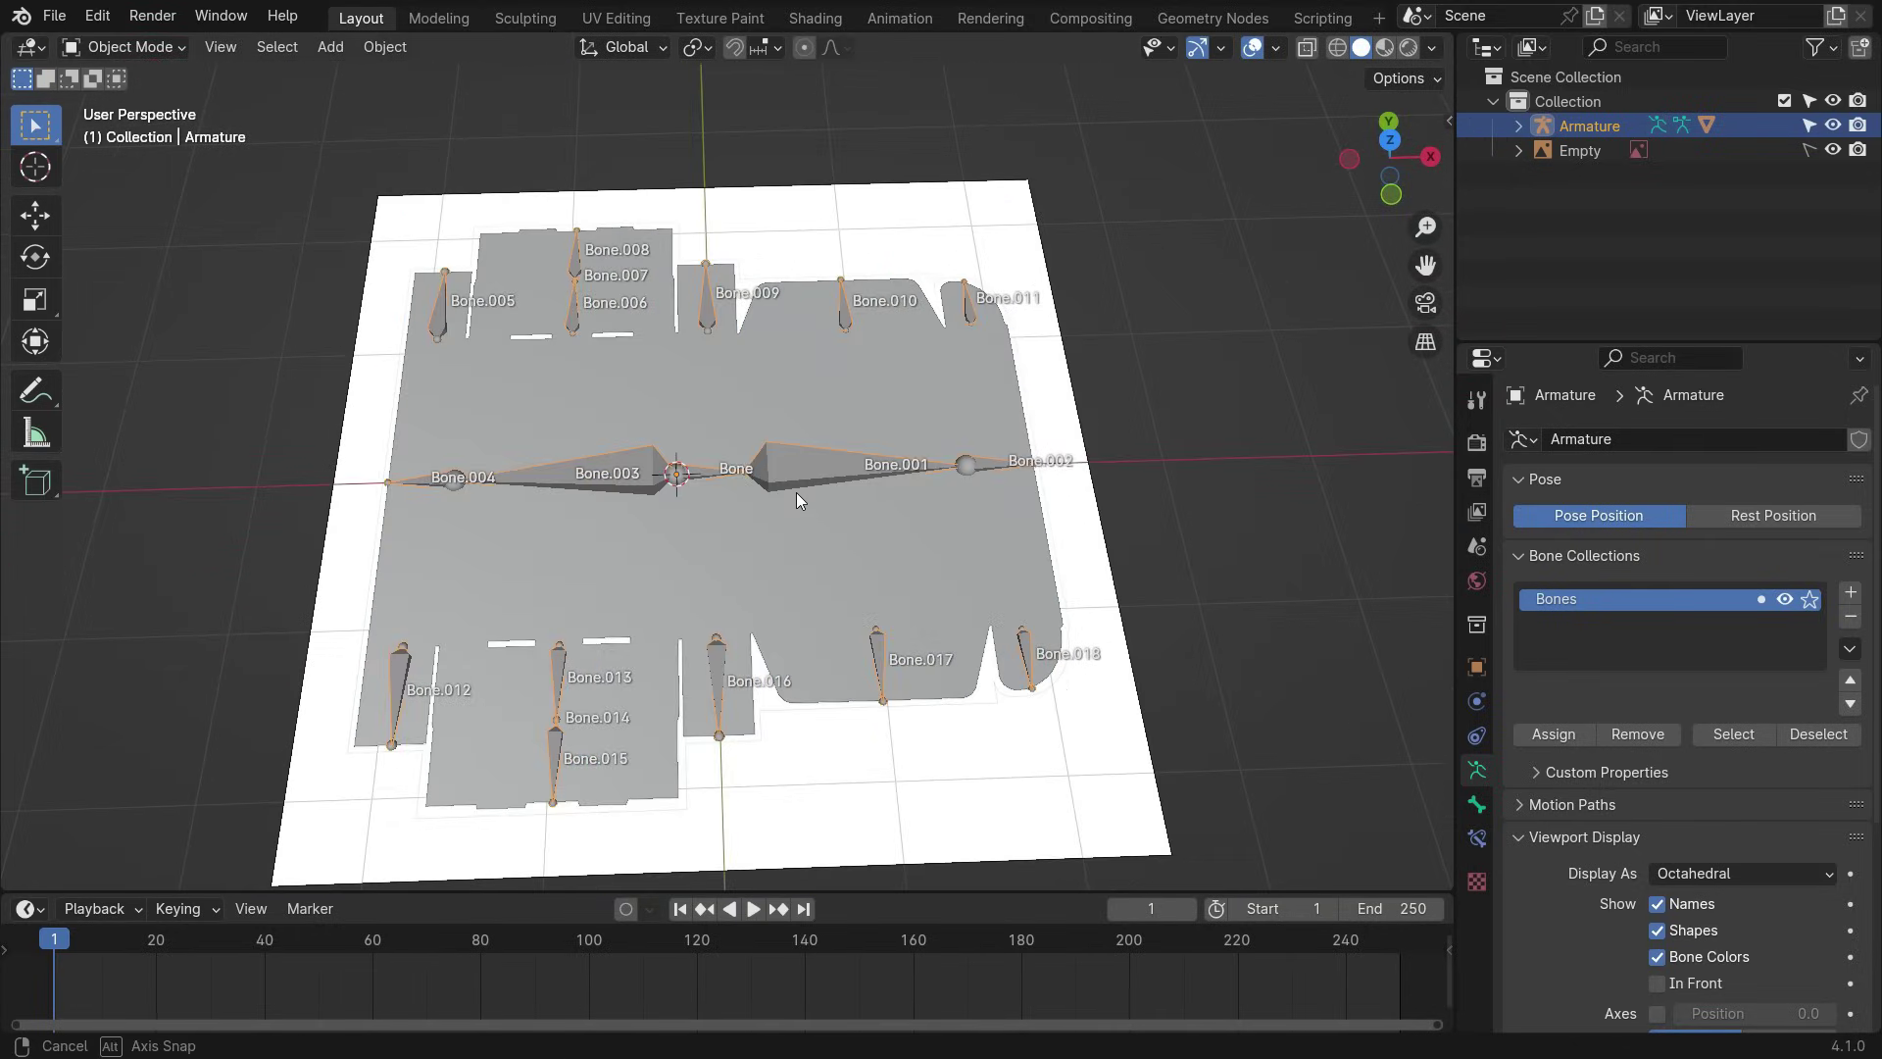
- Reopen the box mesh in Edit Mode with X-ray on and assign the upper trapezoidal flap to the Bone.010 vertex group
{"action": "left_click", "coordinate": [873, 406]}
{"action": "key", "text": "Tab"}
{"action": "key", "text": "KP_7"}
{"action": "key", "text": "alt+z"}
{"action": "scroll", "coordinate": [927, 262], "scroll_direction": "up", "scroll_amount": 5}
{"action": "scroll", "coordinate": [1618, 546], "scroll_direction": "down", "scroll_amount": 4}
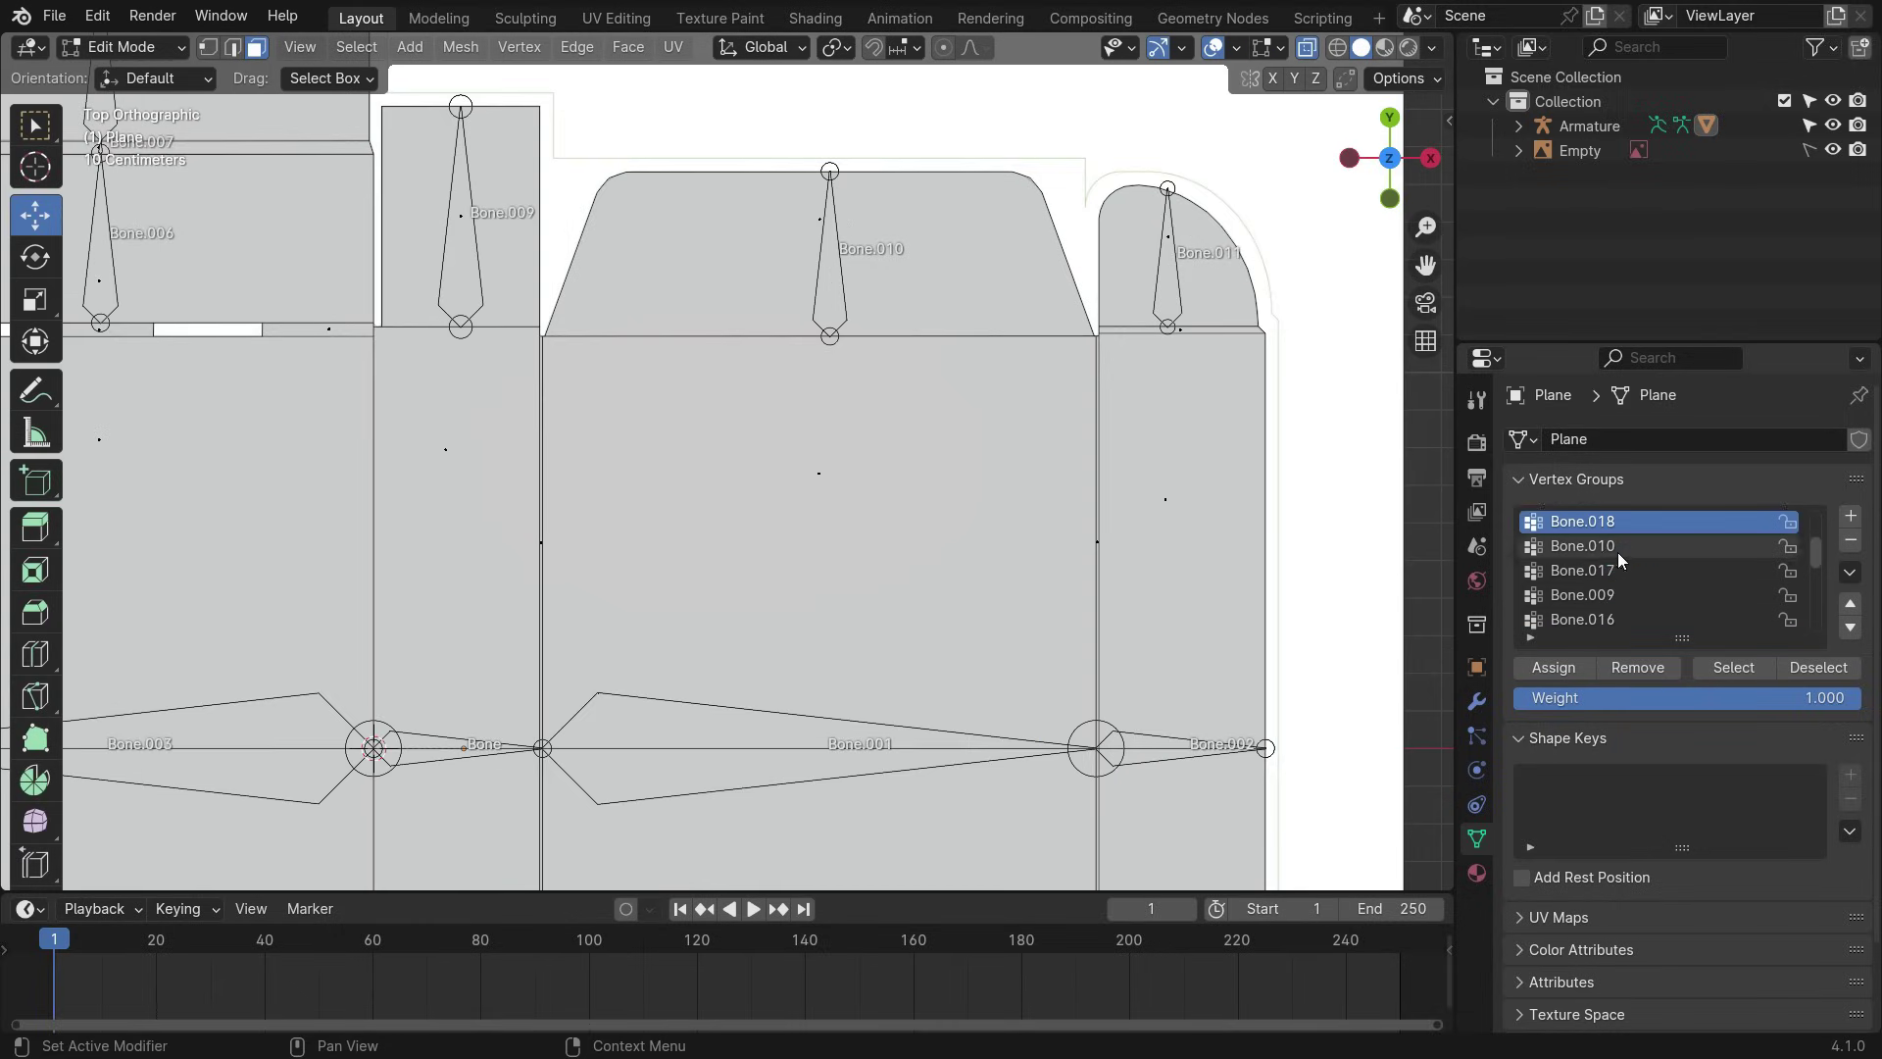
{"action": "left_click", "coordinate": [1615, 545]}
{"action": "left_click", "coordinate": [1733, 667]}
{"action": "scroll", "coordinate": [937, 366], "scroll_direction": "down", "scroll_amount": 3}
{"action": "scroll", "coordinate": [1617, 555], "scroll_direction": "up", "scroll_amount": 4}
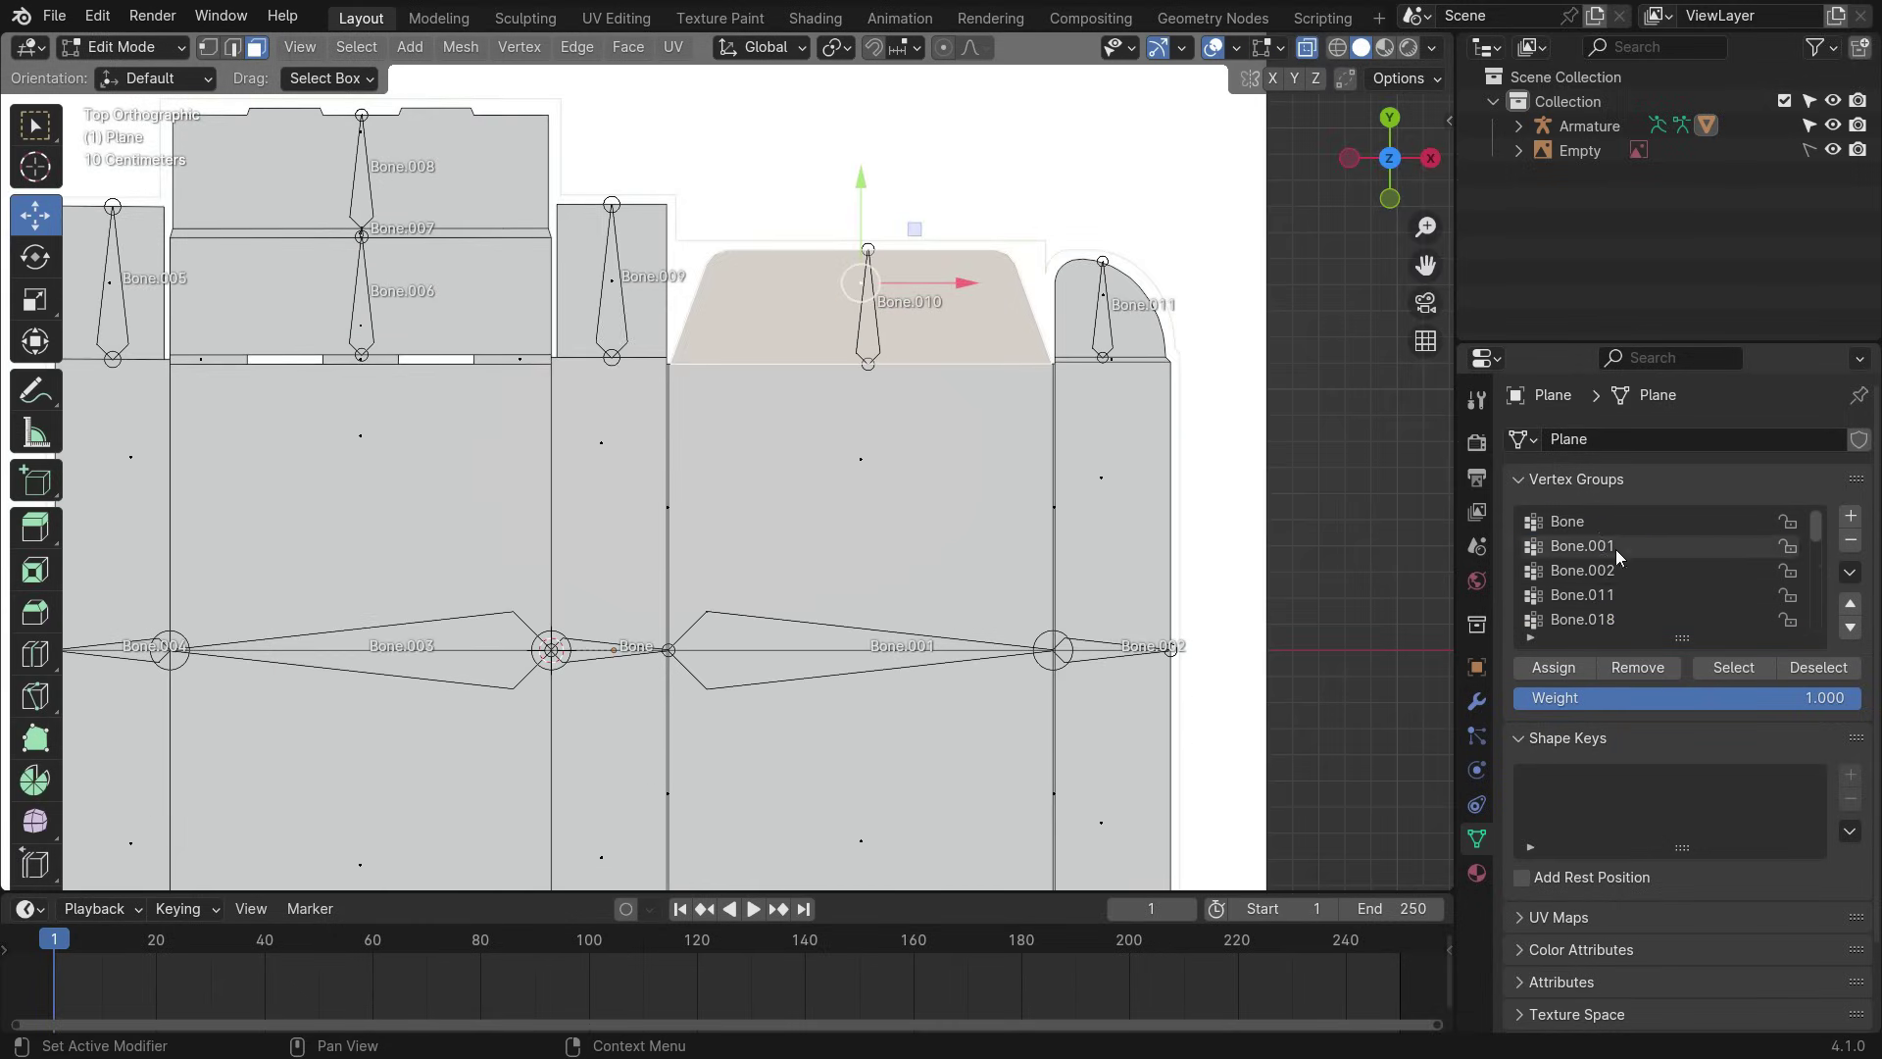
- Assign both halves of the large panel between the trapezoidal flaps to the Bone.001 vertex group
{"action": "left_click", "coordinate": [1616, 549]}
{"action": "left_click", "coordinate": [871, 470]}
{"action": "middle_click_drag", "start_coordinate": [870, 470], "coordinate": [873, 223], "text": "shift"}
{"action": "left_click", "coordinate": [870, 595], "text": "shift"}
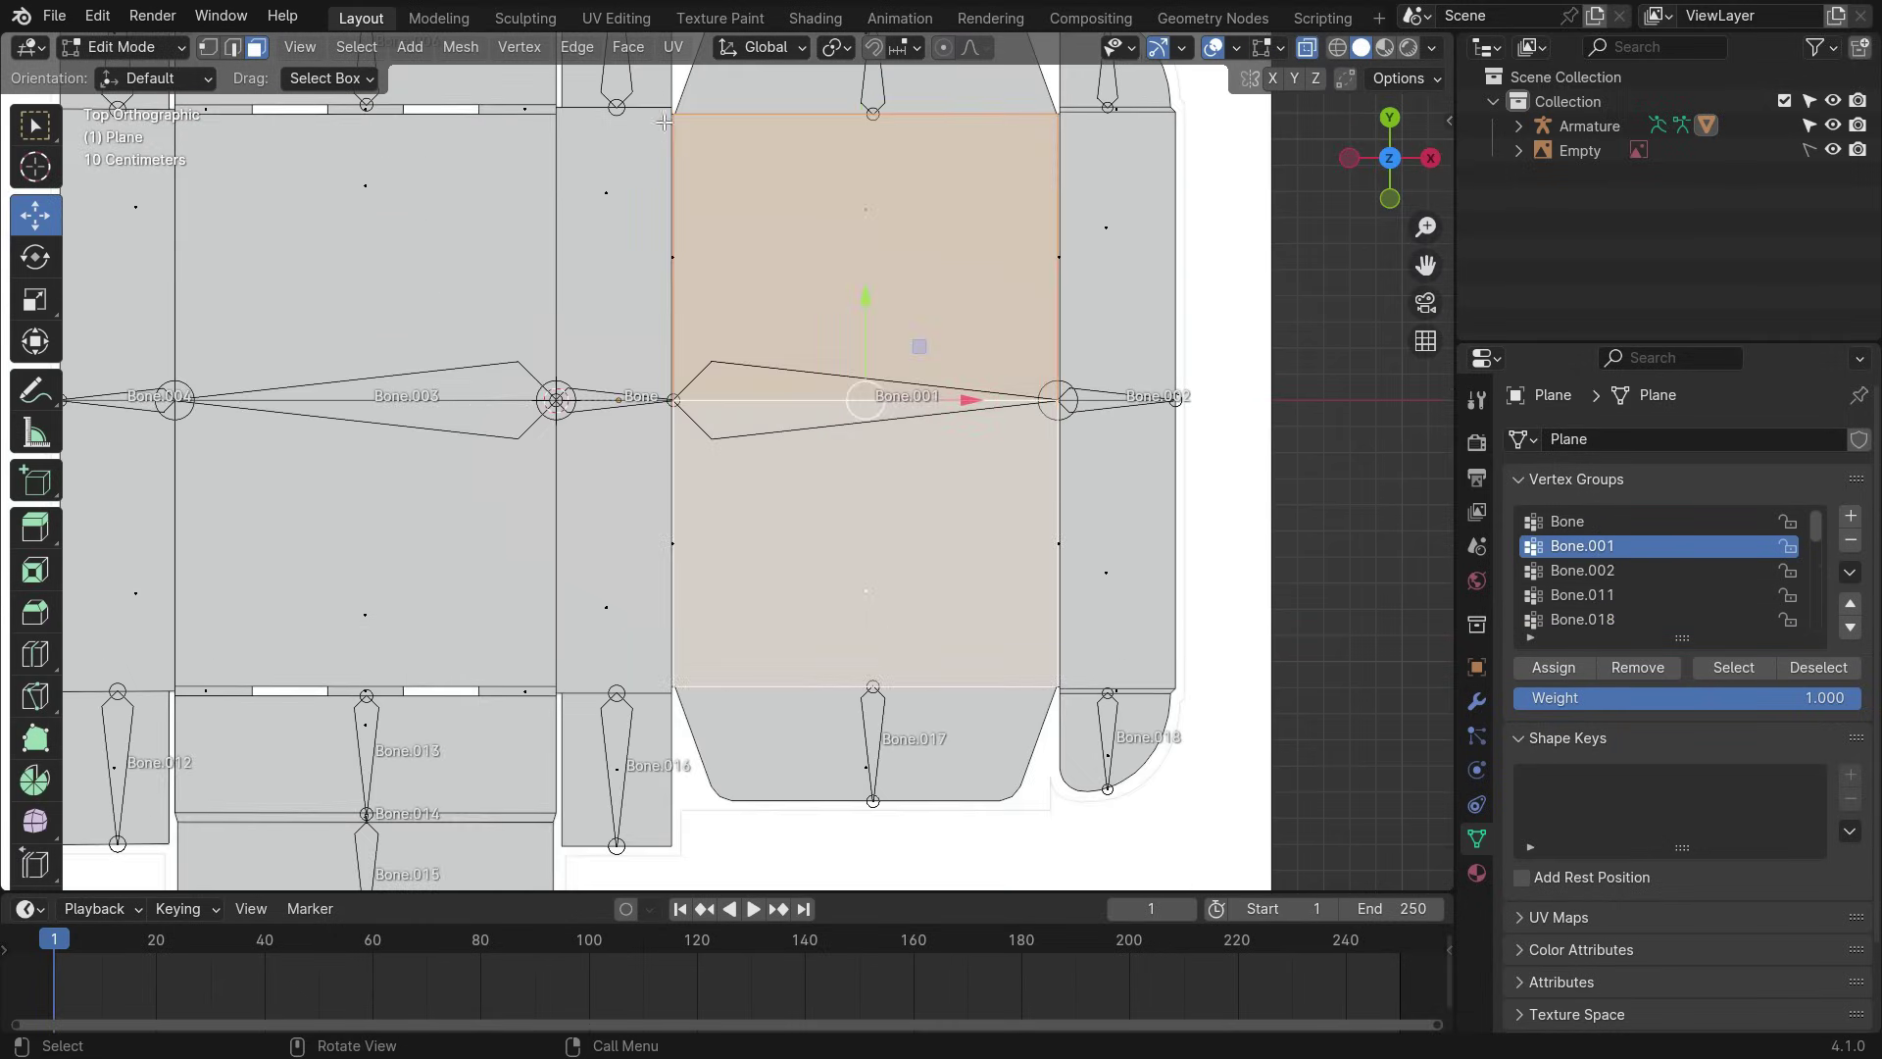
{"action": "scroll", "coordinate": [673, 388], "scroll_direction": "up", "scroll_amount": 10}
{"action": "scroll", "coordinate": [707, 402], "scroll_direction": "down", "scroll_amount": 9}
{"action": "left_click", "coordinate": [1559, 667]}
{"action": "scroll", "coordinate": [862, 402], "scroll_direction": "down", "scroll_amount": 3}
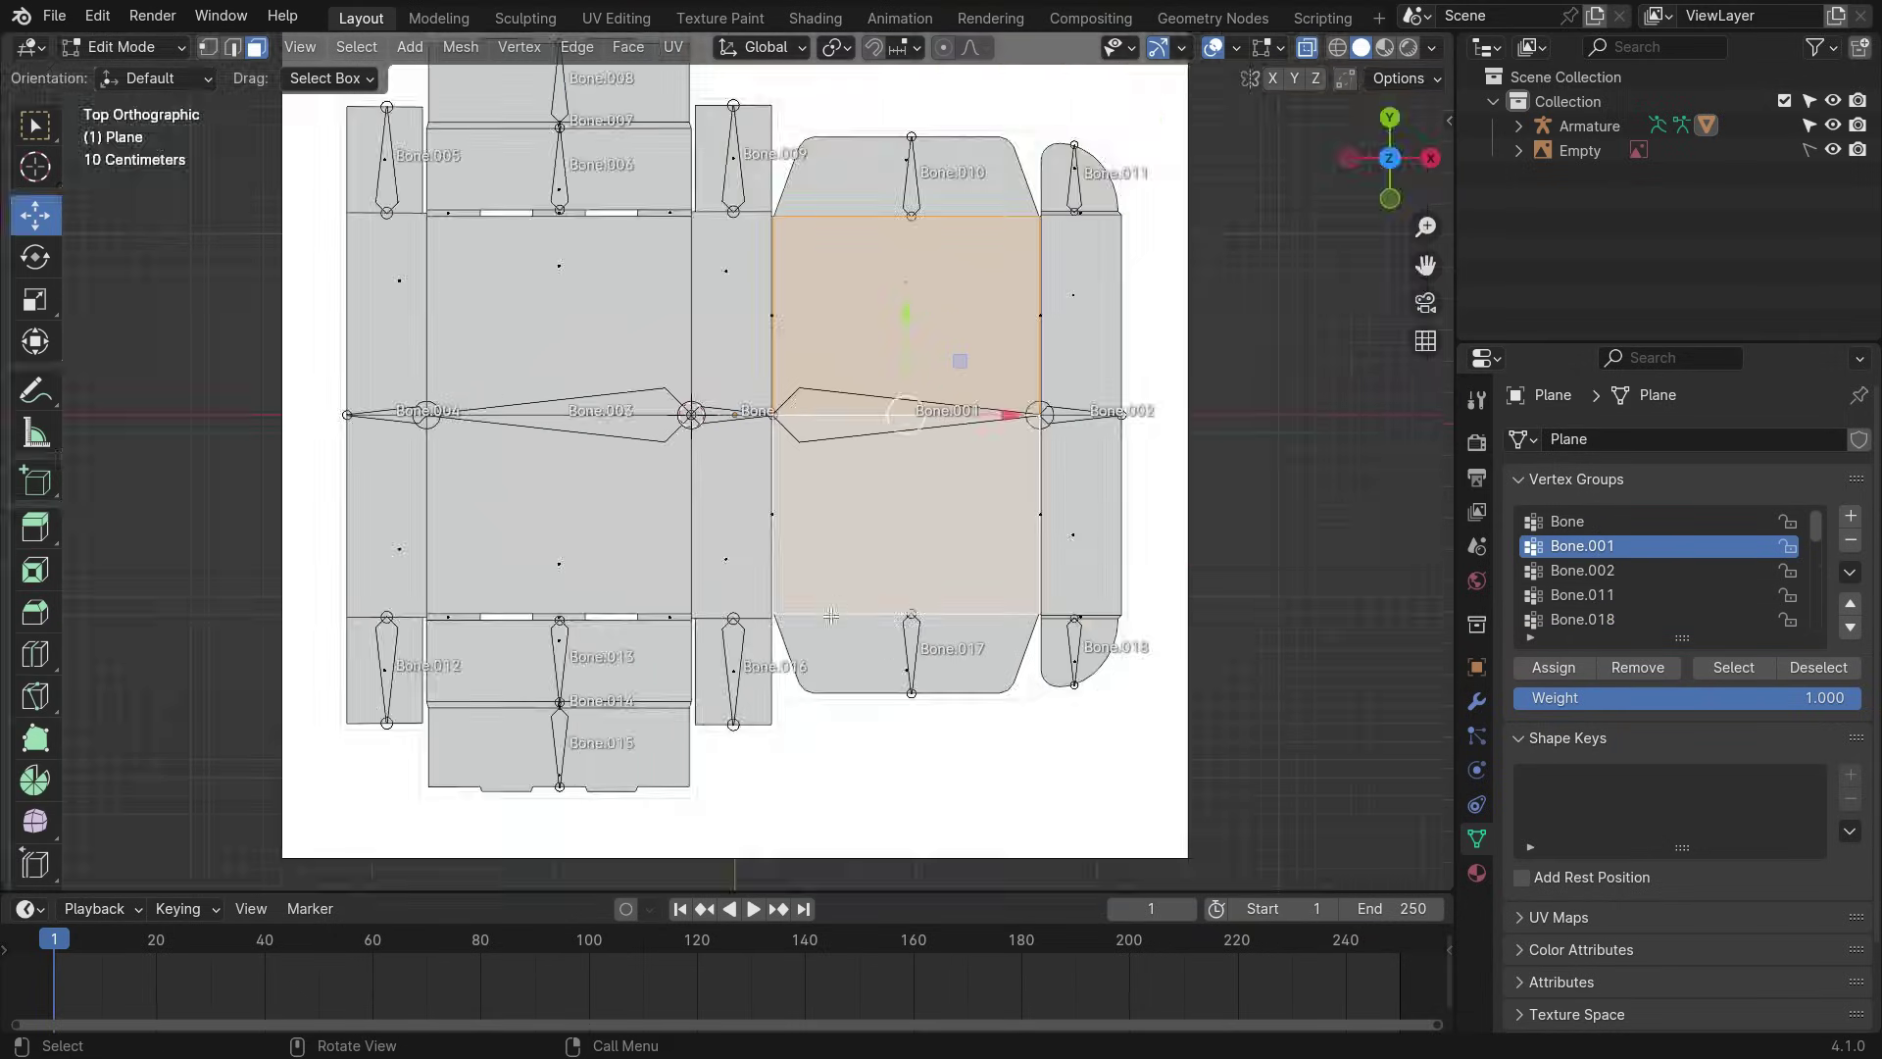
- Assign the lower trapezoidal flap to the Bone.017 vertex group
{"action": "left_click", "coordinate": [880, 650]}
{"action": "scroll", "coordinate": [903, 677], "scroll_direction": "up", "scroll_amount": 6}
{"action": "scroll", "coordinate": [1702, 585], "scroll_direction": "down", "scroll_amount": 5}
{"action": "left_click", "coordinate": [1581, 546]}
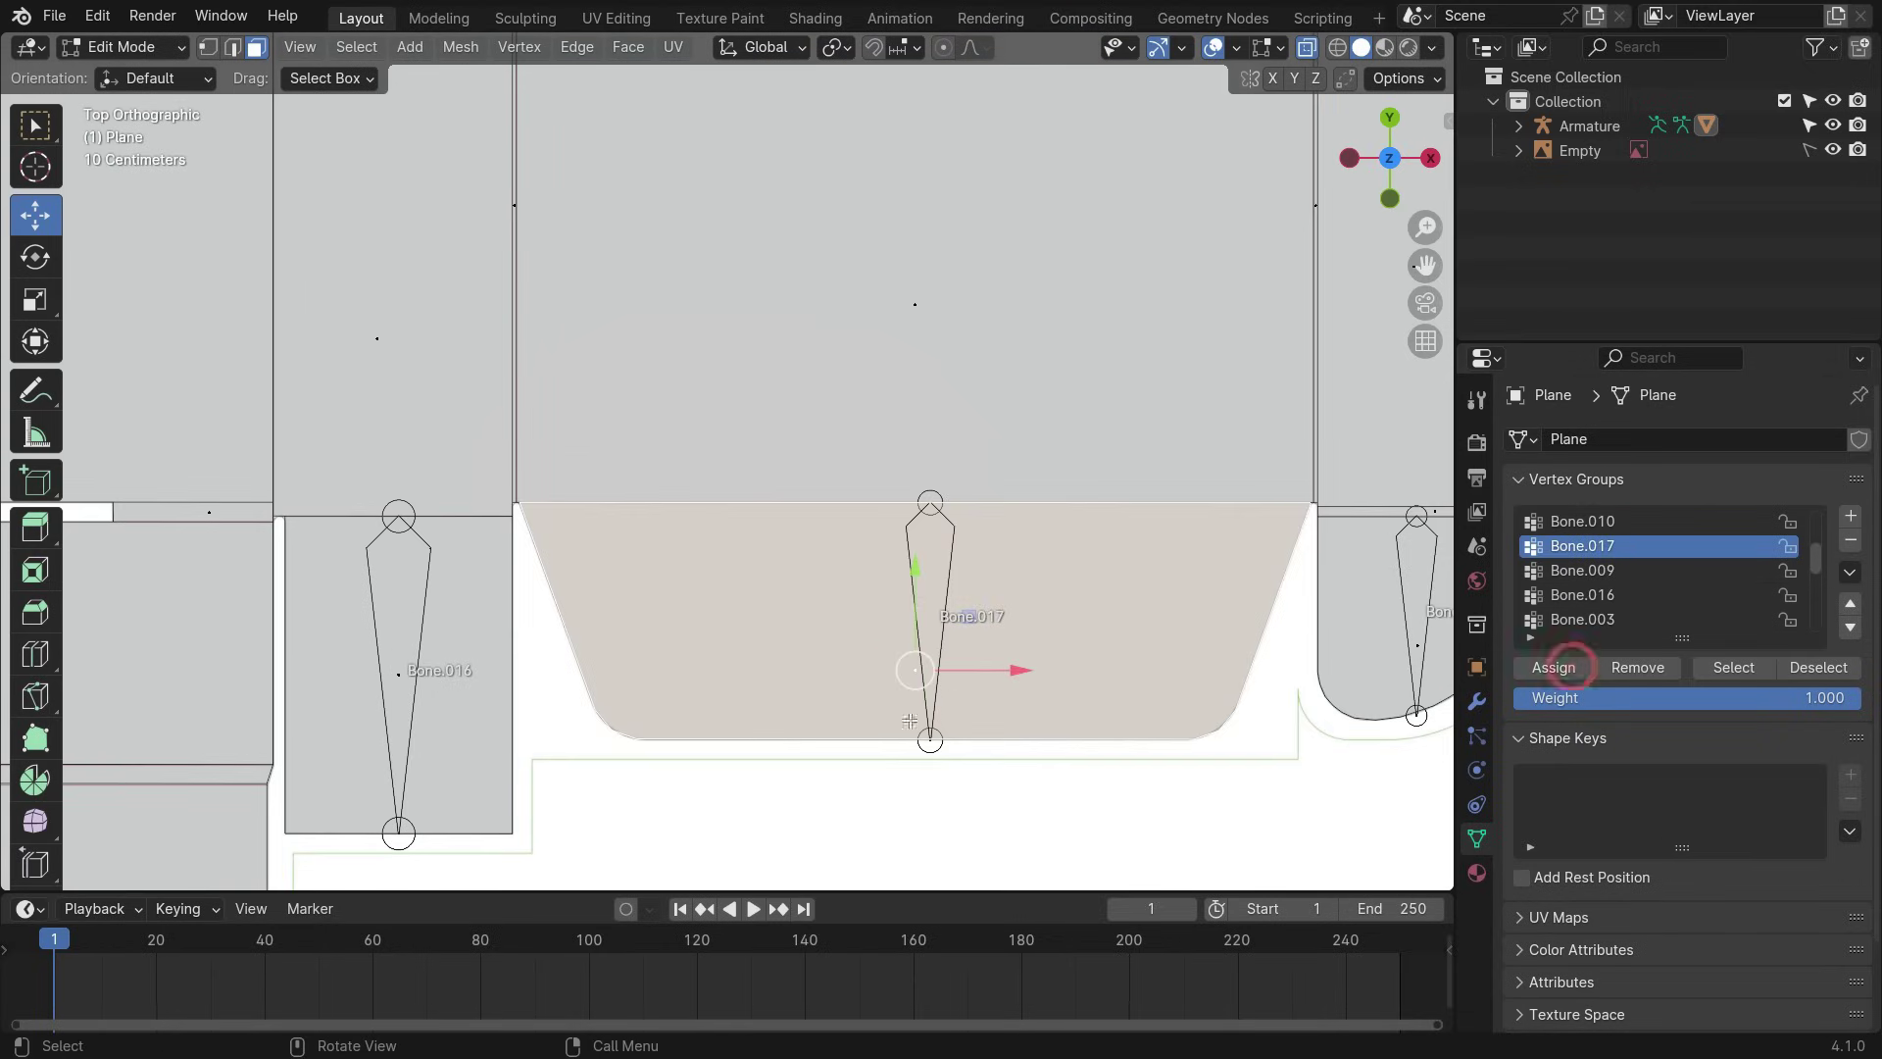
{"action": "scroll", "coordinate": [900, 745], "scroll_direction": "down", "scroll_amount": 2}
- Assign the upper rectangular flap of the narrow central panel to the Bone.009 vertex group
{"action": "scroll", "coordinate": [903, 745], "scroll_direction": "down", "scroll_amount": 5}
{"action": "scroll", "coordinate": [762, 271], "scroll_direction": "up", "scroll_amount": 6}
{"action": "left_click", "coordinate": [1631, 575]}
{"action": "scroll", "coordinate": [765, 375], "scroll_direction": "up", "scroll_amount": 3}
{"action": "left_click", "coordinate": [766, 376]}
{"action": "scroll", "coordinate": [811, 371], "scroll_direction": "down", "scroll_amount": 9}
{"action": "scroll", "coordinate": [773, 612], "scroll_direction": "up", "scroll_amount": 5}
{"action": "scroll", "coordinate": [1621, 580], "scroll_direction": "up", "scroll_amount": 5}
- Assign both halves of the narrow central panel and its thin crease strips to the Bone vertex group
{"action": "left_click", "coordinate": [1608, 521]}
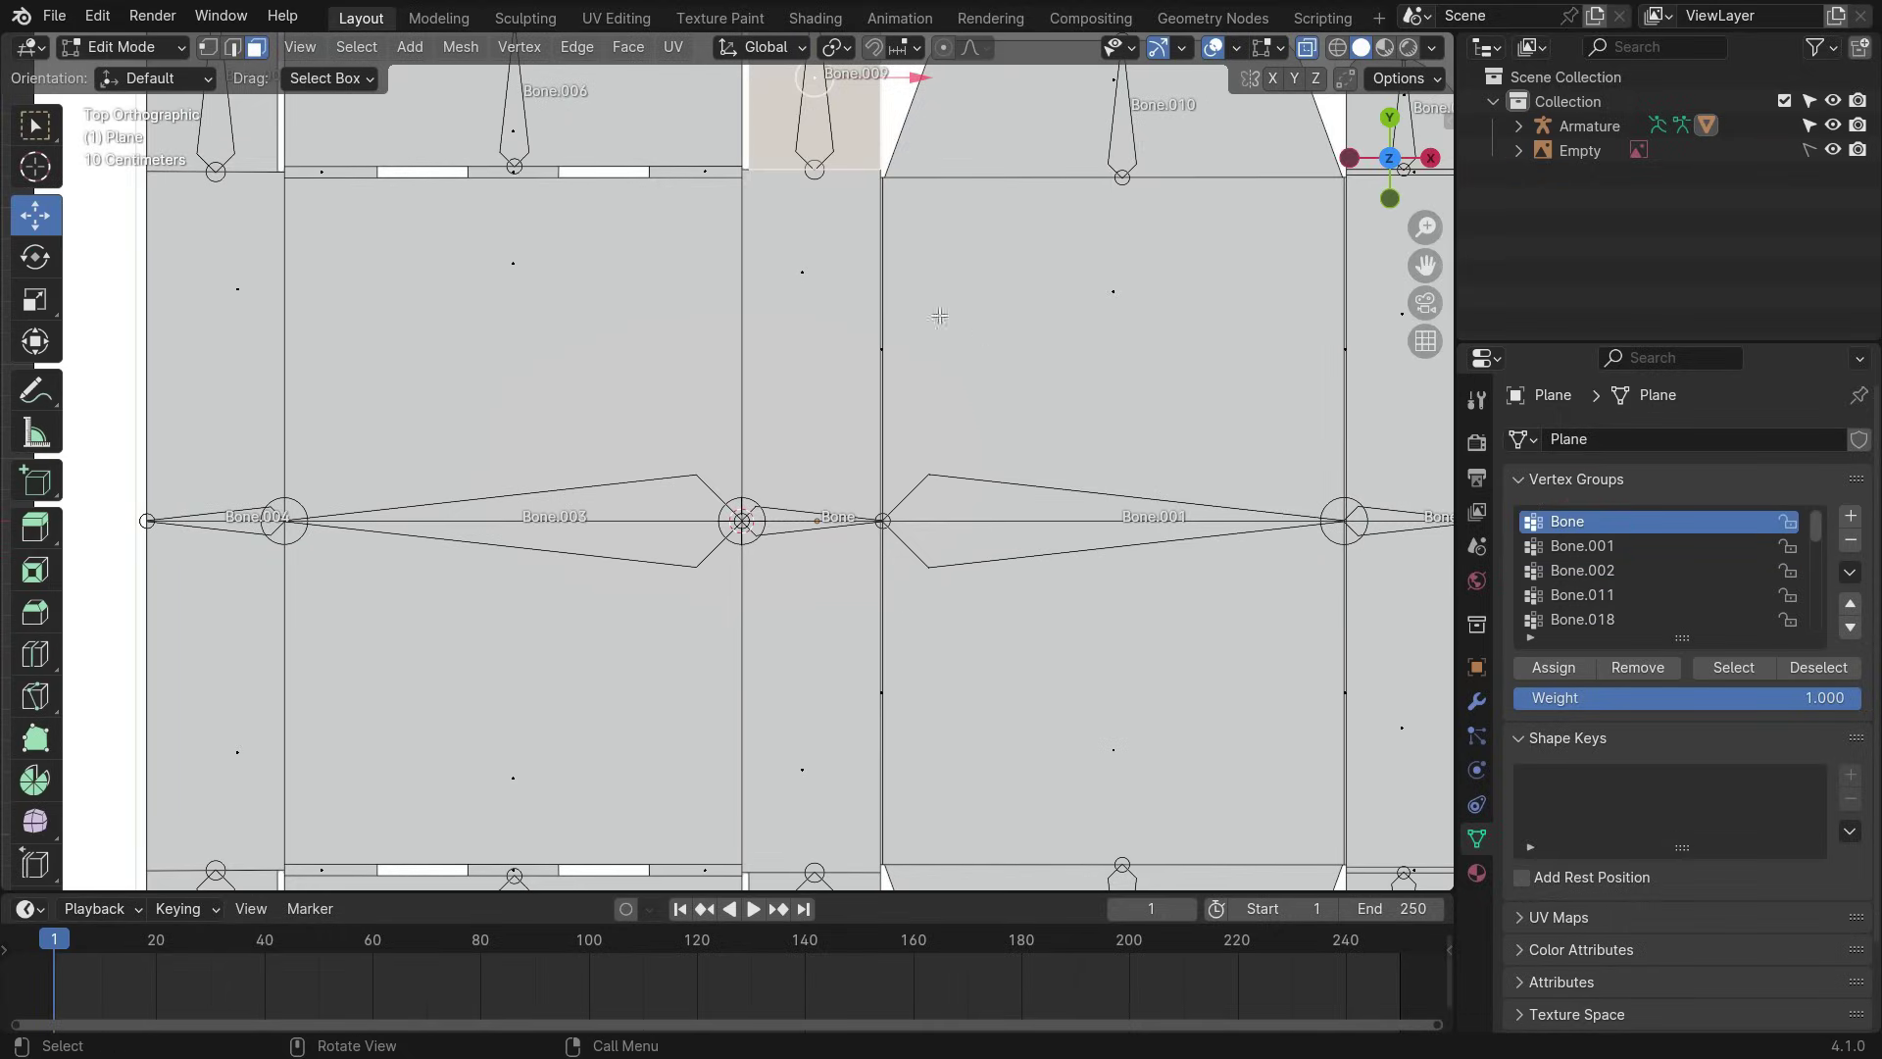
{"action": "left_click", "coordinate": [801, 274]}
{"action": "left_click", "coordinate": [804, 777], "text": "shift"}
{"action": "scroll", "coordinate": [894, 527], "scroll_direction": "up", "scroll_amount": 6}
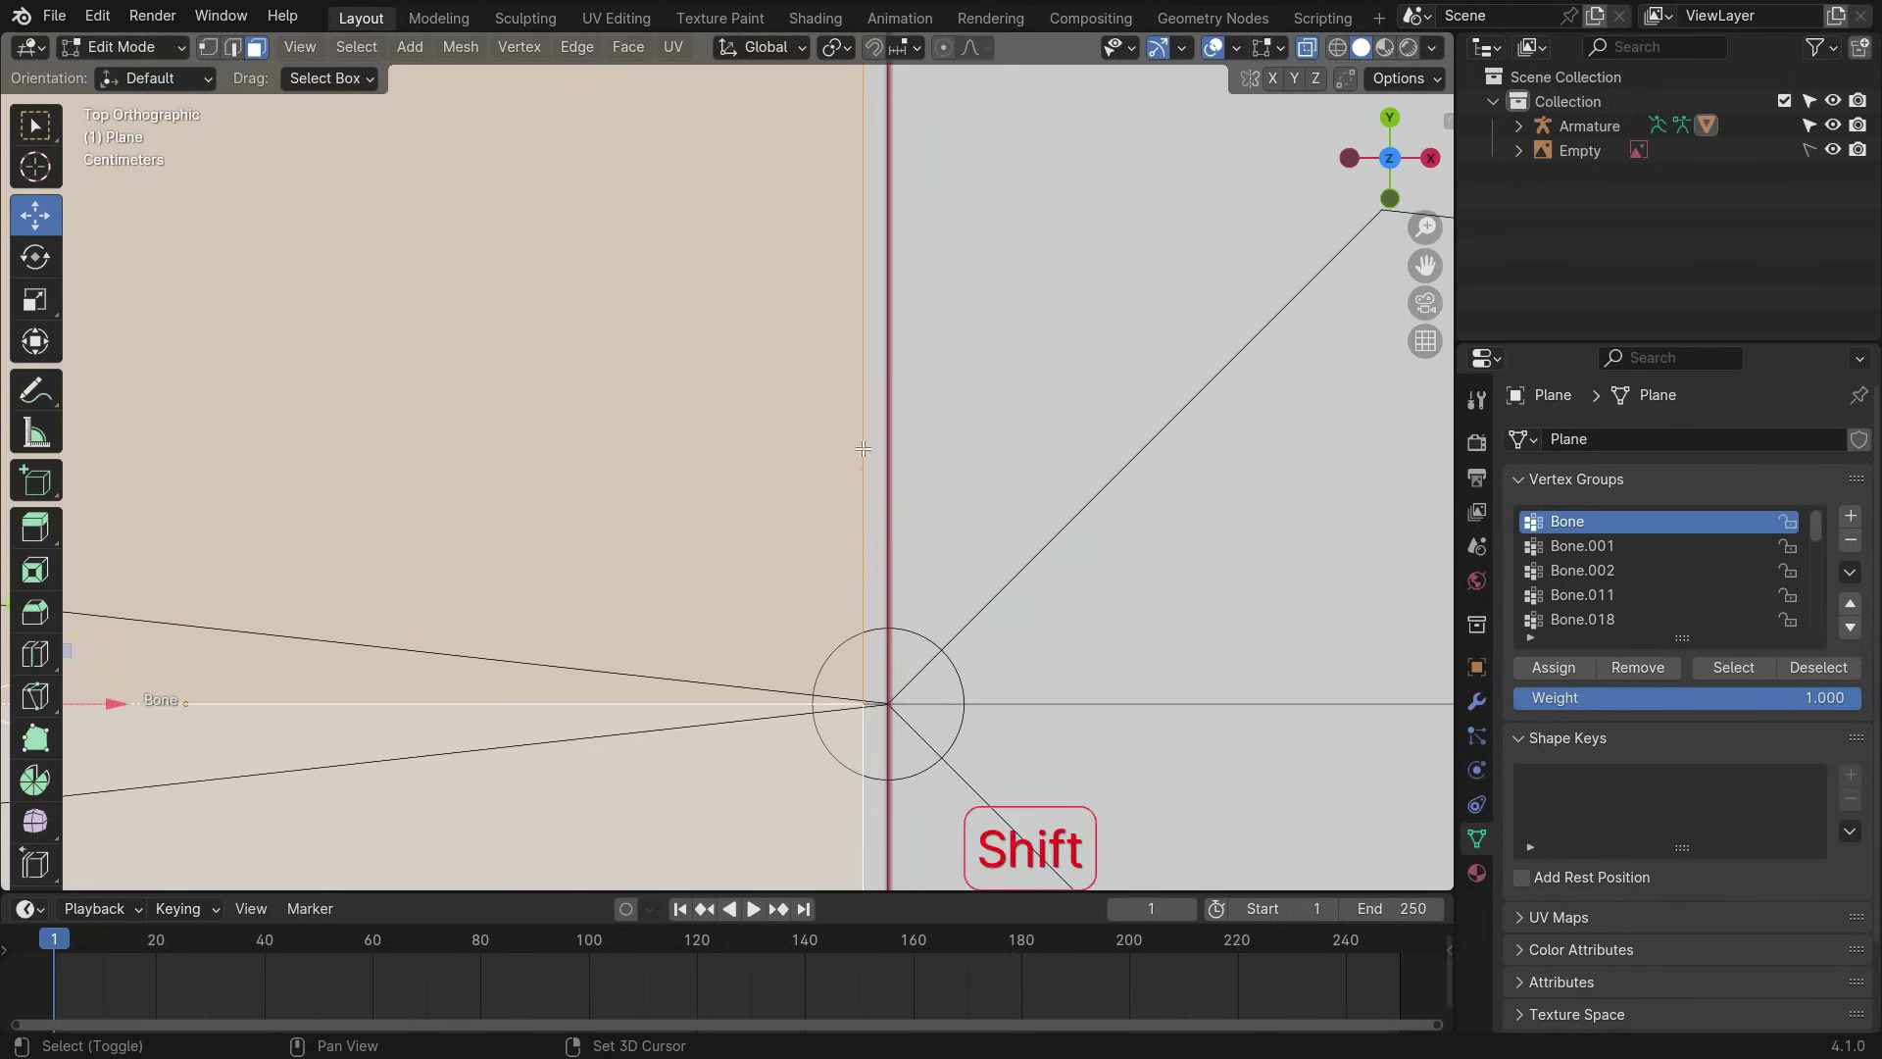
{"action": "scroll", "coordinate": [878, 439], "scroll_direction": "down", "scroll_amount": 6}
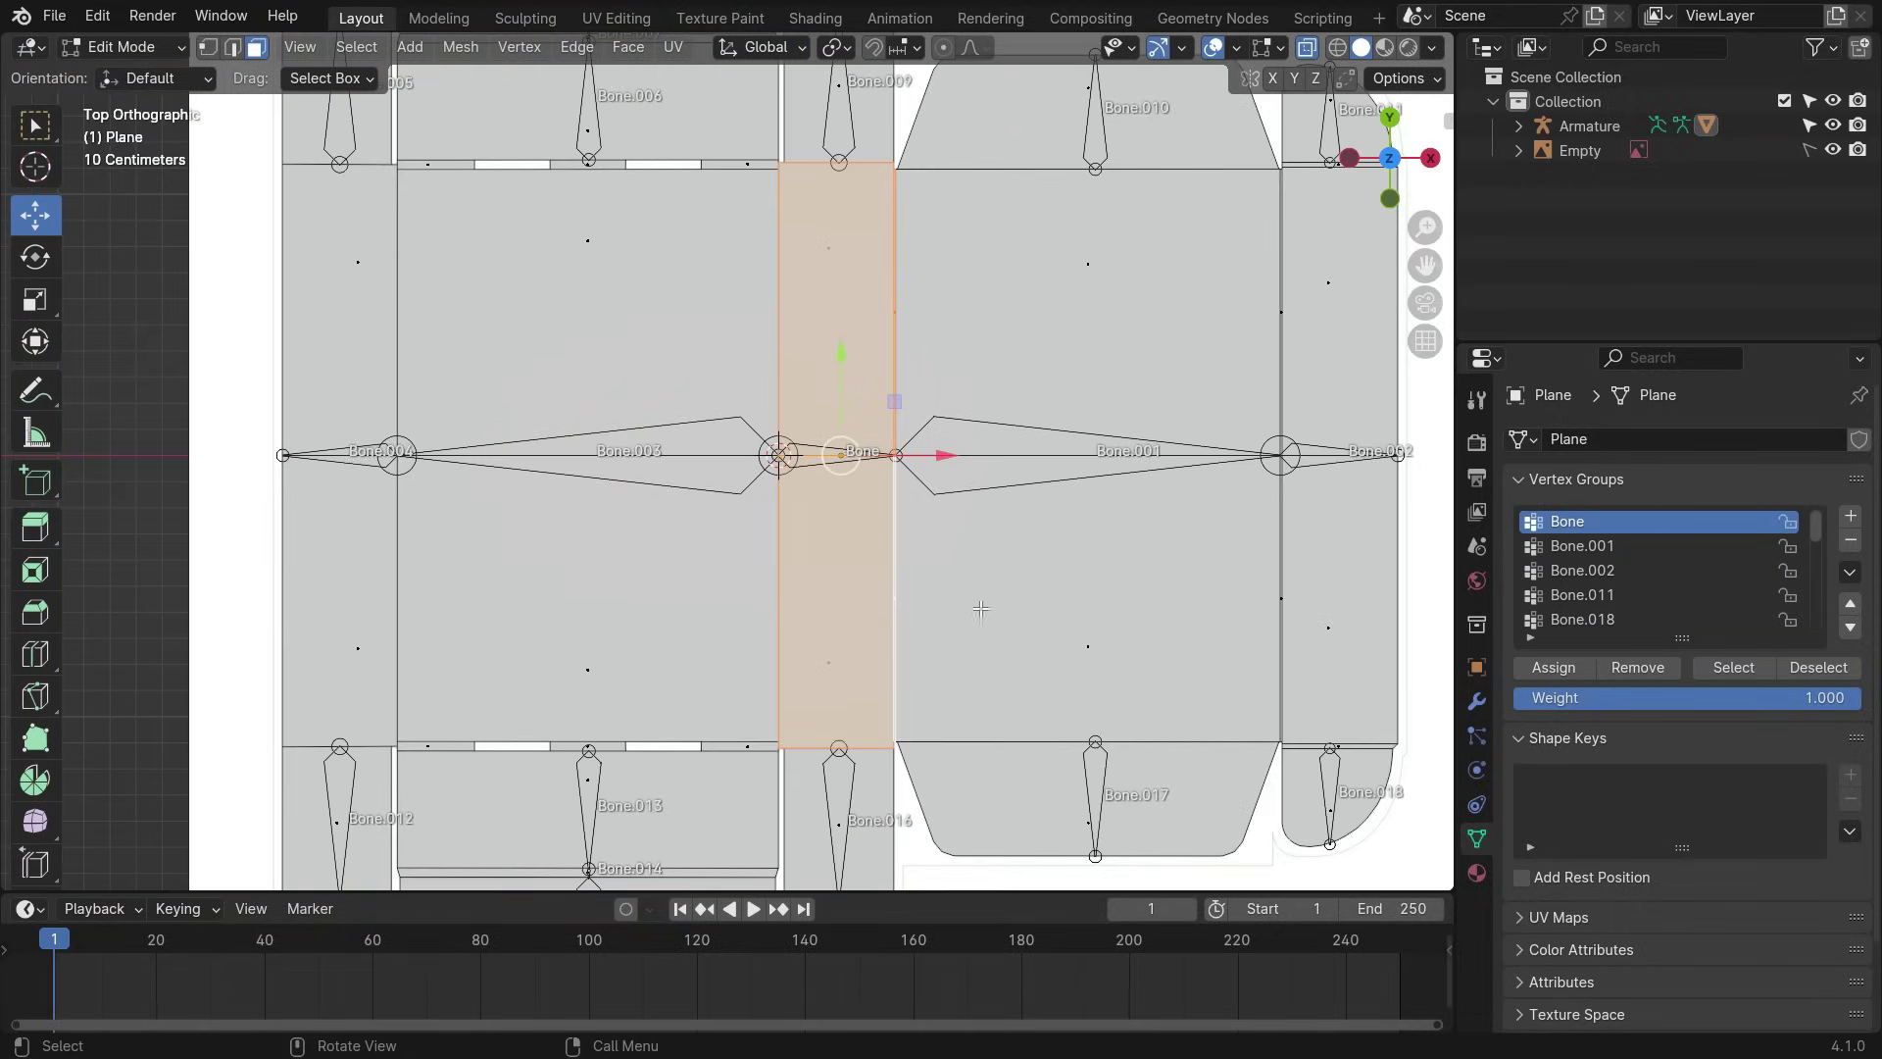
{"action": "scroll", "coordinate": [772, 621], "scroll_direction": "up", "scroll_amount": 8}
{"action": "scroll", "coordinate": [855, 612], "scroll_direction": "down", "scroll_amount": 9}
{"action": "middle_click_drag", "start_coordinate": [873, 785], "coordinate": [894, 637], "text": "shift"}
{"action": "scroll", "coordinate": [894, 638], "scroll_direction": "up", "scroll_amount": 3}
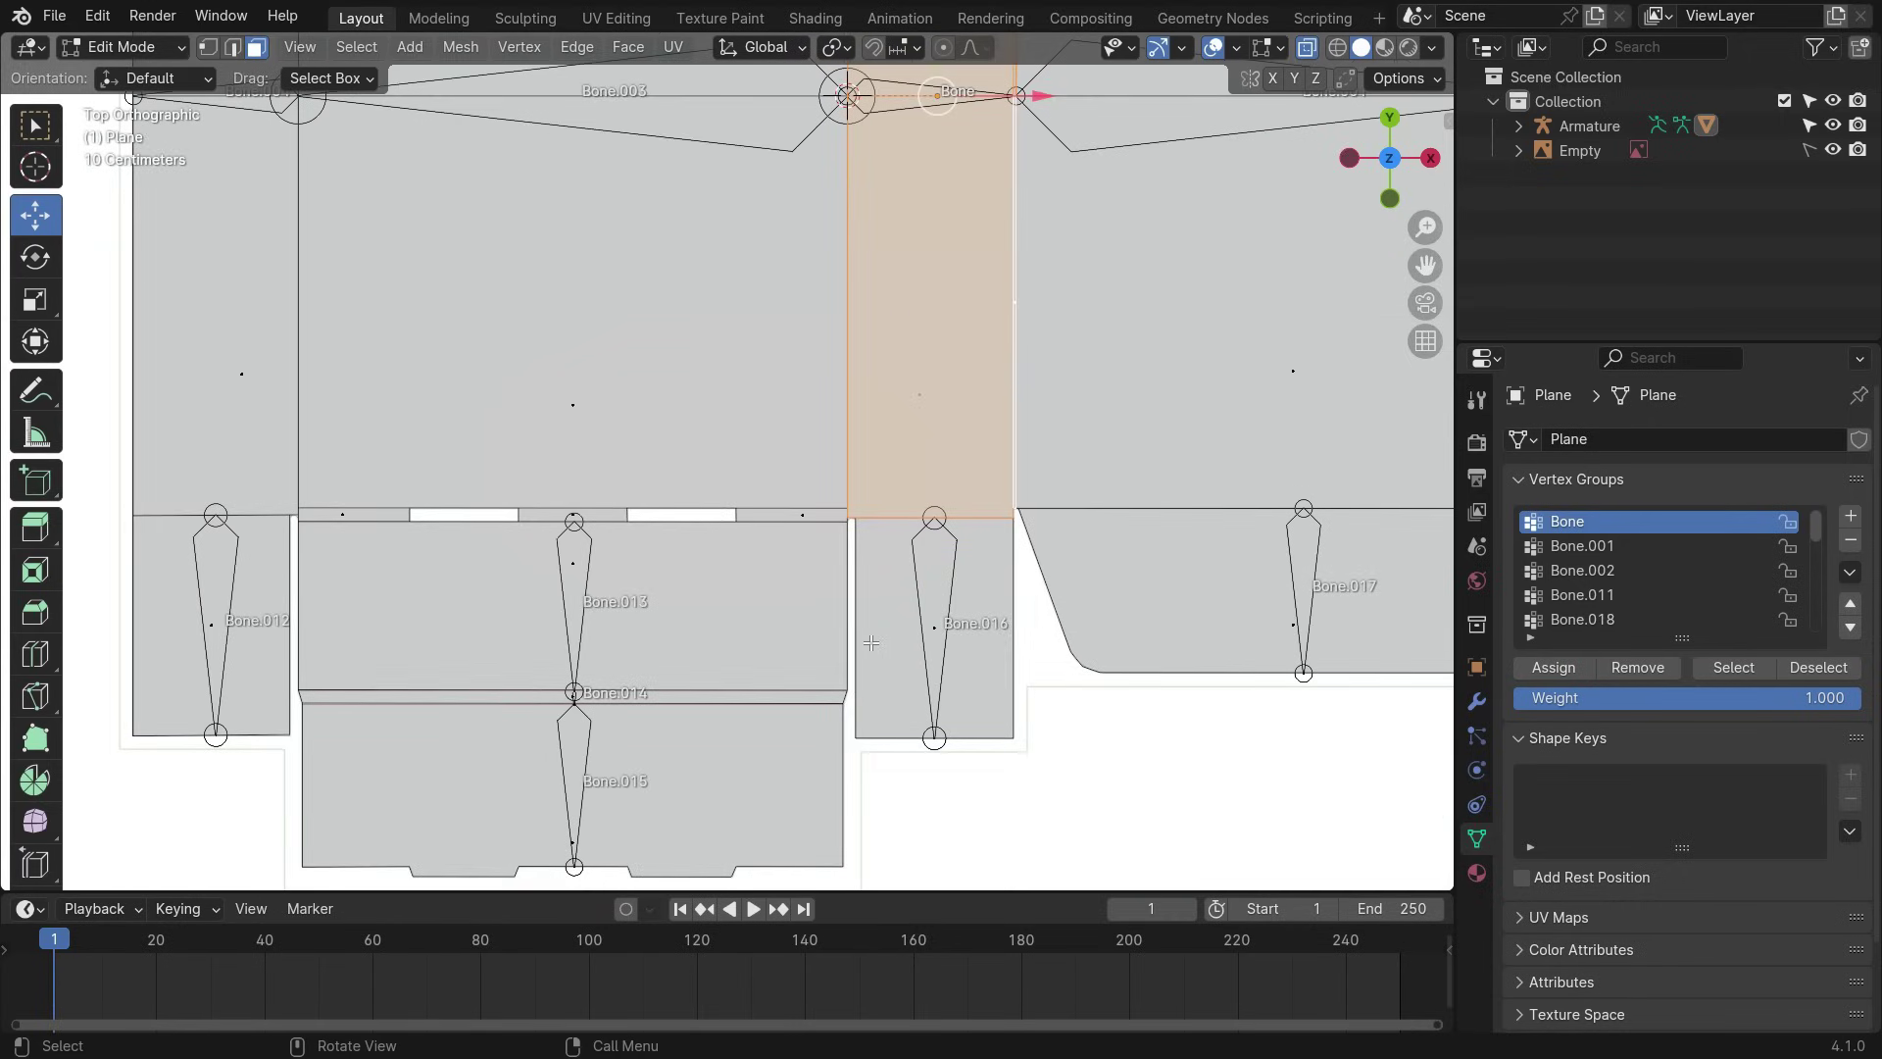
- Assign the lower rectangular flap of the narrow central panel to the Bone.016 vertex group
{"action": "scroll", "coordinate": [1615, 595], "scroll_direction": "down", "scroll_amount": 6}
{"action": "left_click", "coordinate": [1608, 570]}
{"action": "left_click", "coordinate": [981, 628]}
{"action": "left_click", "coordinate": [1554, 668]}
{"action": "scroll", "coordinate": [995, 589], "scroll_direction": "down", "scroll_amount": 3}
- Assign the outermost upper panel with the two locking tabs to the Bone.008 vertex group
{"action": "middle_click_drag", "start_coordinate": [990, 559], "coordinate": [1084, 886], "text": "shift"}
{"action": "scroll", "coordinate": [894, 266], "scroll_direction": "up", "scroll_amount": 8}
{"action": "left_click", "coordinate": [843, 318]}
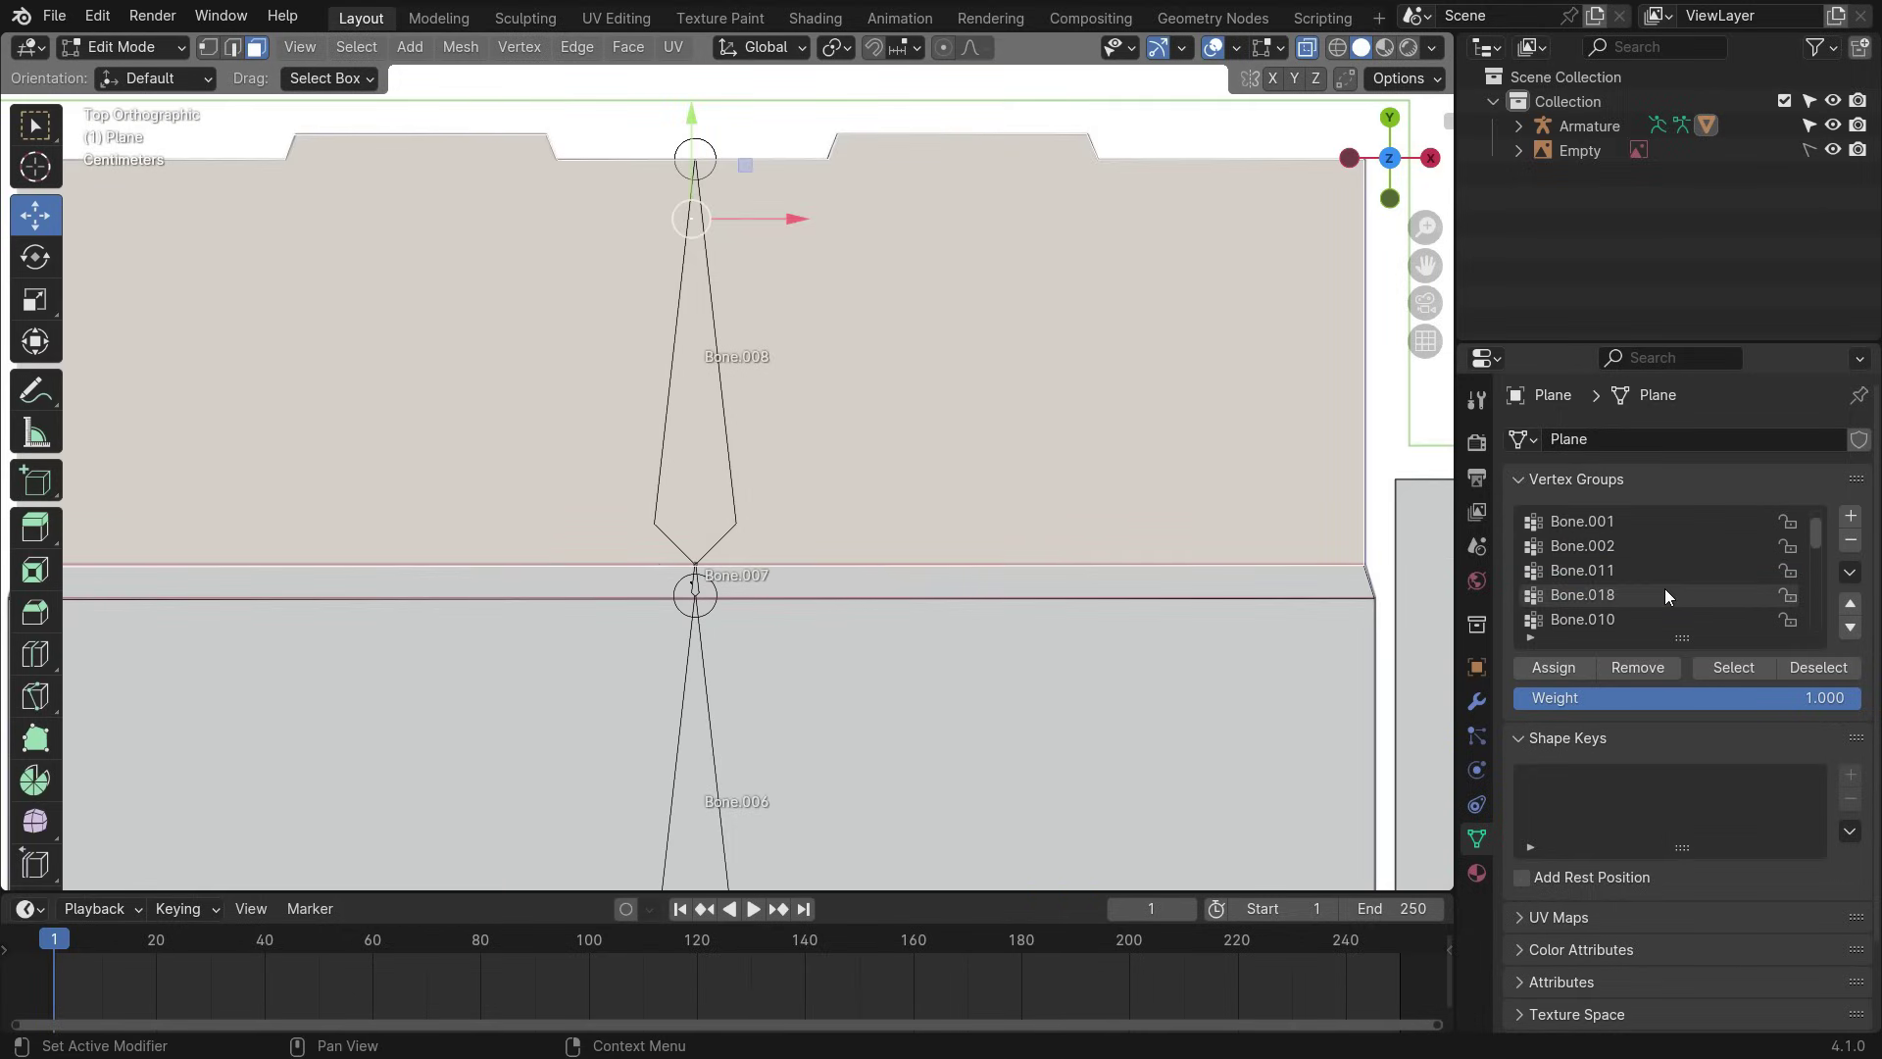
{"action": "scroll", "coordinate": [1664, 589], "scroll_direction": "down", "scroll_amount": 4}
{"action": "left_click", "coordinate": [1664, 572]}
{"action": "left_click", "coordinate": [1554, 667]}
{"action": "scroll", "coordinate": [904, 616], "scroll_direction": "down", "scroll_amount": 2}
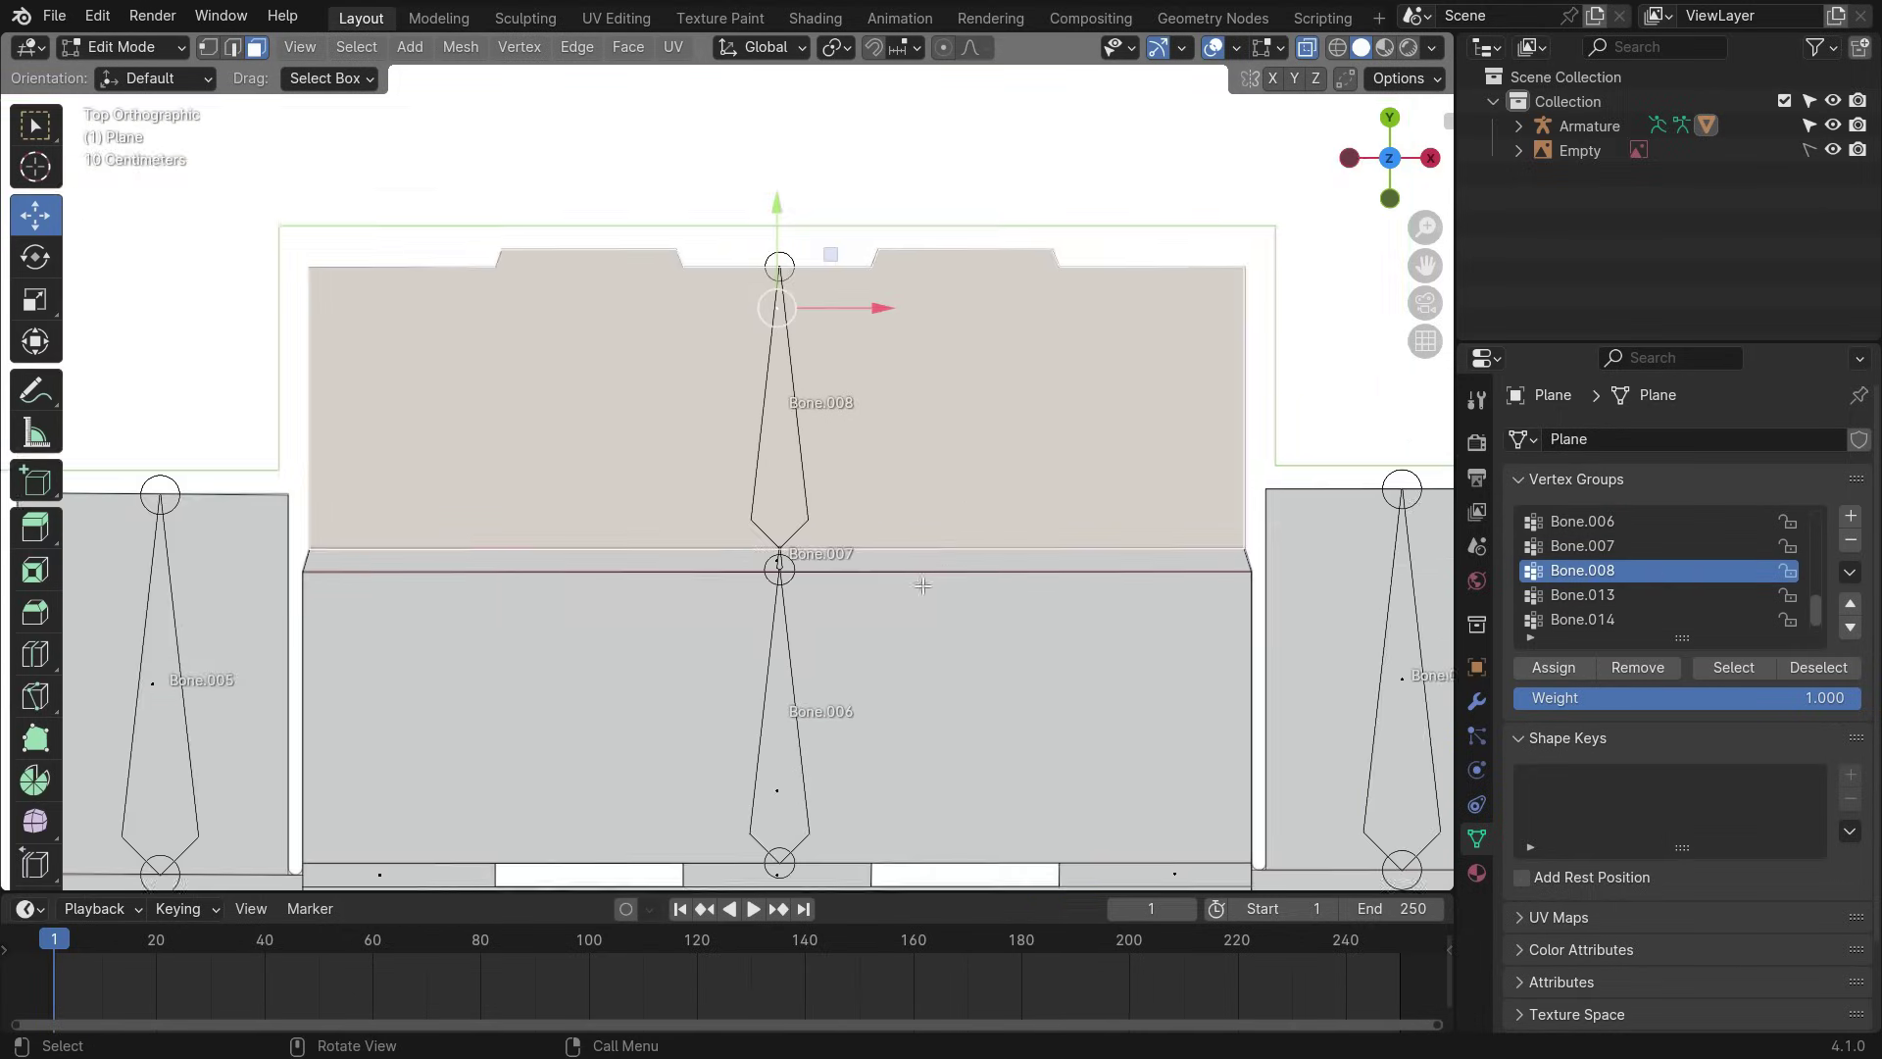
- Assign the narrow fold strip beneath the upper tabbed panel to the Bone.007 vertex group
{"action": "middle_click_drag", "start_coordinate": [904, 616], "coordinate": [938, 513], "text": "shift"}
{"action": "scroll", "coordinate": [811, 458], "scroll_direction": "up", "scroll_amount": 8}
{"action": "left_click", "coordinate": [811, 458]}
{"action": "left_click", "coordinate": [1592, 549]}
{"action": "left_click", "coordinate": [1554, 668]}
{"action": "scroll", "coordinate": [885, 281], "scroll_direction": "down", "scroll_amount": 4}
- Assign the upper wall panel between the fold strip and the slots to the Bone.006 vertex group
{"action": "scroll", "coordinate": [885, 281], "scroll_direction": "down", "scroll_amount": 5}
{"action": "scroll", "coordinate": [1664, 579], "scroll_direction": "up", "scroll_amount": 2}
{"action": "left_click", "coordinate": [1582, 570]}
{"action": "left_click", "coordinate": [873, 549]}
{"action": "scroll", "coordinate": [879, 664], "scroll_direction": "up", "scroll_amount": 3}
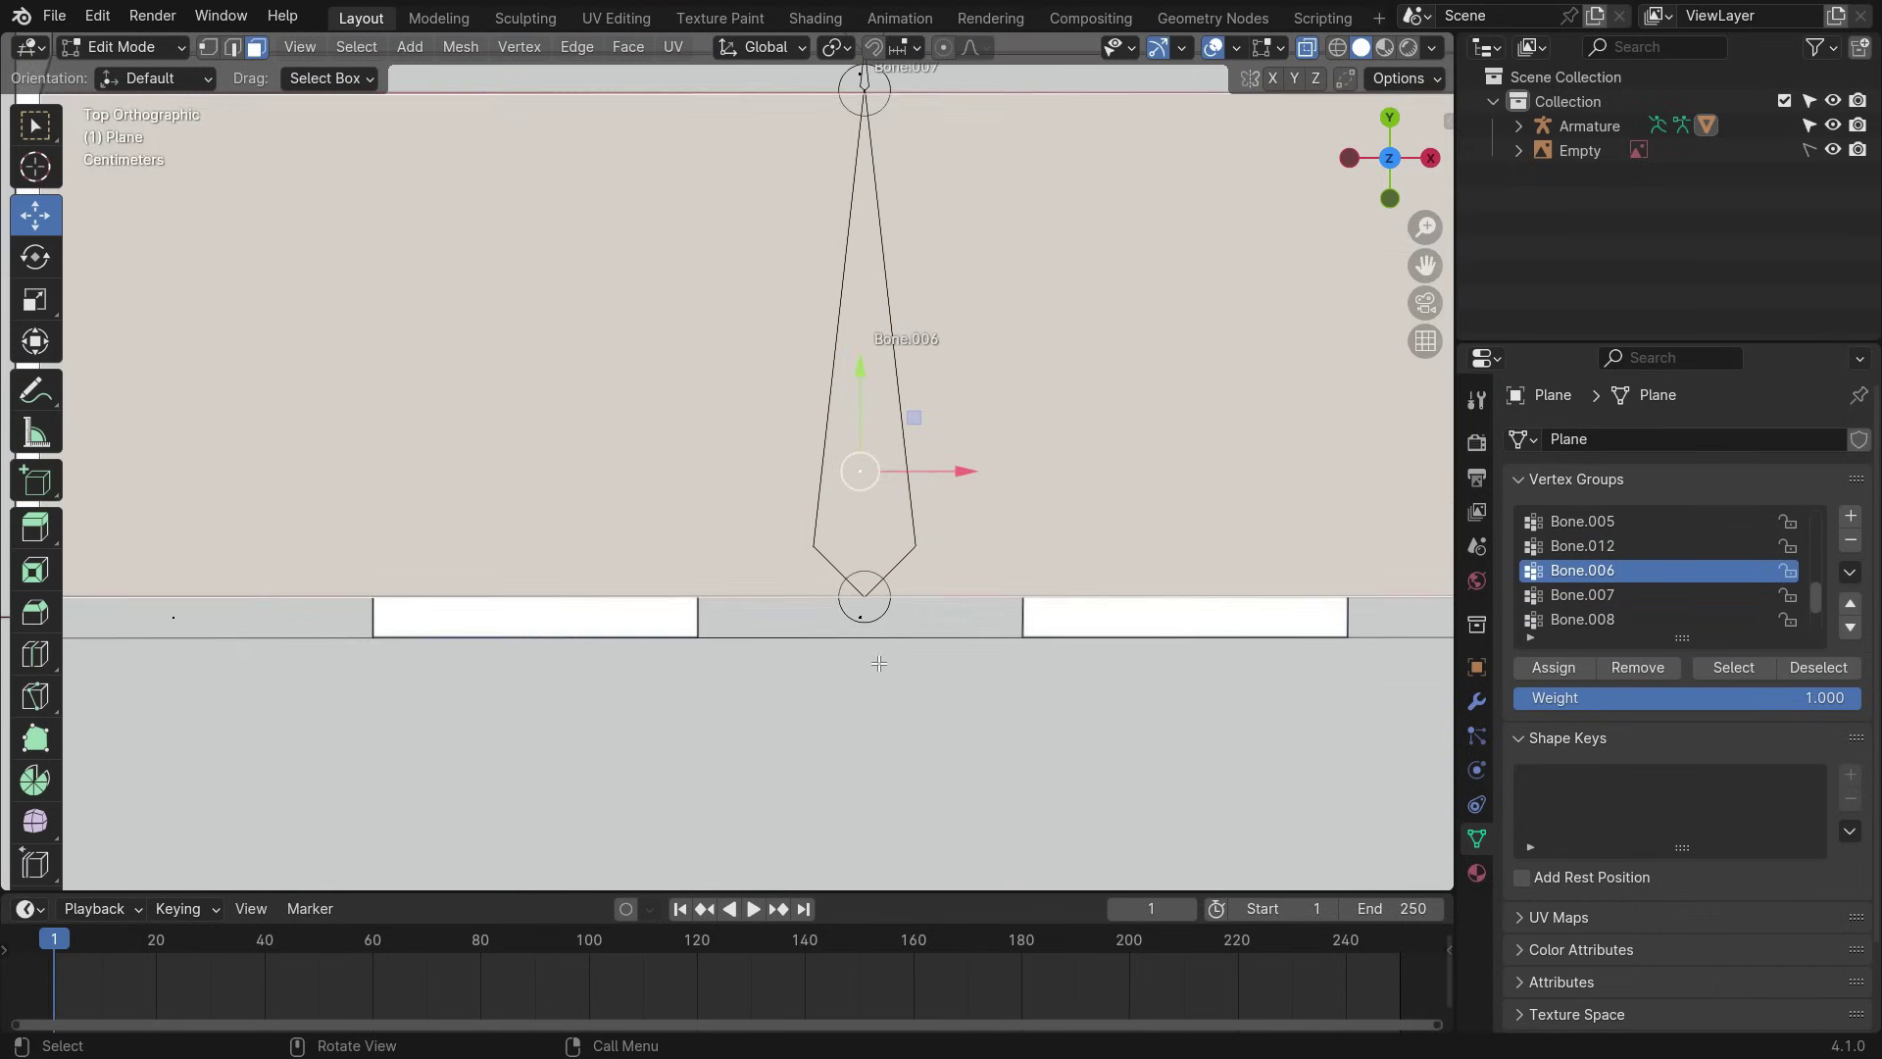
{"action": "scroll", "coordinate": [879, 663], "scroll_direction": "down", "scroll_amount": 2}
{"action": "scroll", "coordinate": [1078, 637], "scroll_direction": "down", "scroll_amount": 5}
- Make Bone.003 the active vertex group and select both halves of the large base panel
{"action": "middle_click_drag", "start_coordinate": [931, 873], "coordinate": [984, 702], "text": "shift"}
{"action": "scroll", "coordinate": [1605, 595], "scroll_direction": "up", "scroll_amount": 5}
{"action": "left_click", "coordinate": [1605, 595]}
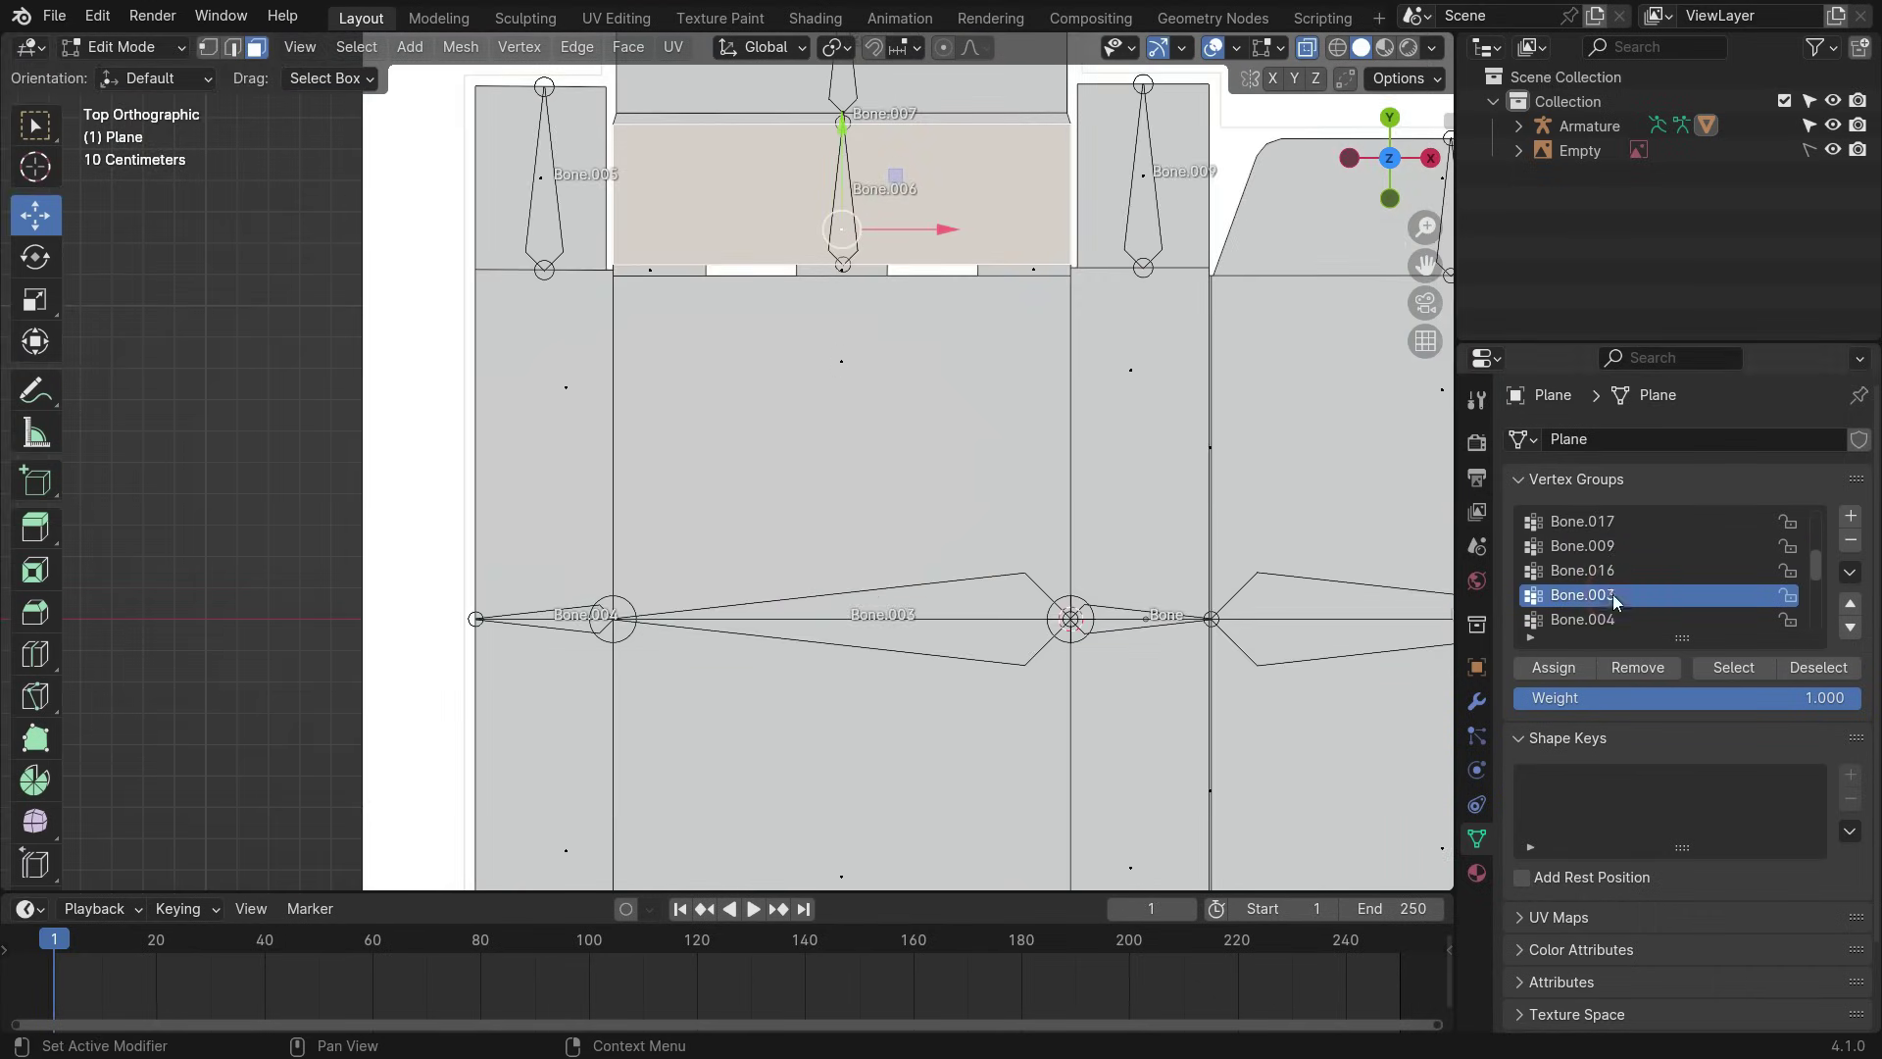
{"action": "left_click", "coordinate": [841, 471]}
{"action": "scroll", "coordinate": [823, 686], "scroll_direction": "down", "scroll_amount": 1}
{"action": "middle_click_drag", "start_coordinate": [824, 805], "coordinate": [840, 636], "text": "shift"}
{"action": "left_click", "coordinate": [840, 635], "text": "shift"}
{"action": "scroll", "coordinate": [860, 522], "scroll_direction": "up", "scroll_amount": 4}
{"action": "scroll", "coordinate": [1356, 616], "scroll_direction": "down", "scroll_amount": 4}
{"action": "middle_click_drag", "start_coordinate": [1032, 168], "coordinate": [1073, 314], "text": "shift"}
- Add the six small strips beside the upper and lower slots to the selection and assign it all to Bone.003
{"action": "scroll", "coordinate": [1072, 313], "scroll_direction": "up", "scroll_amount": 7}
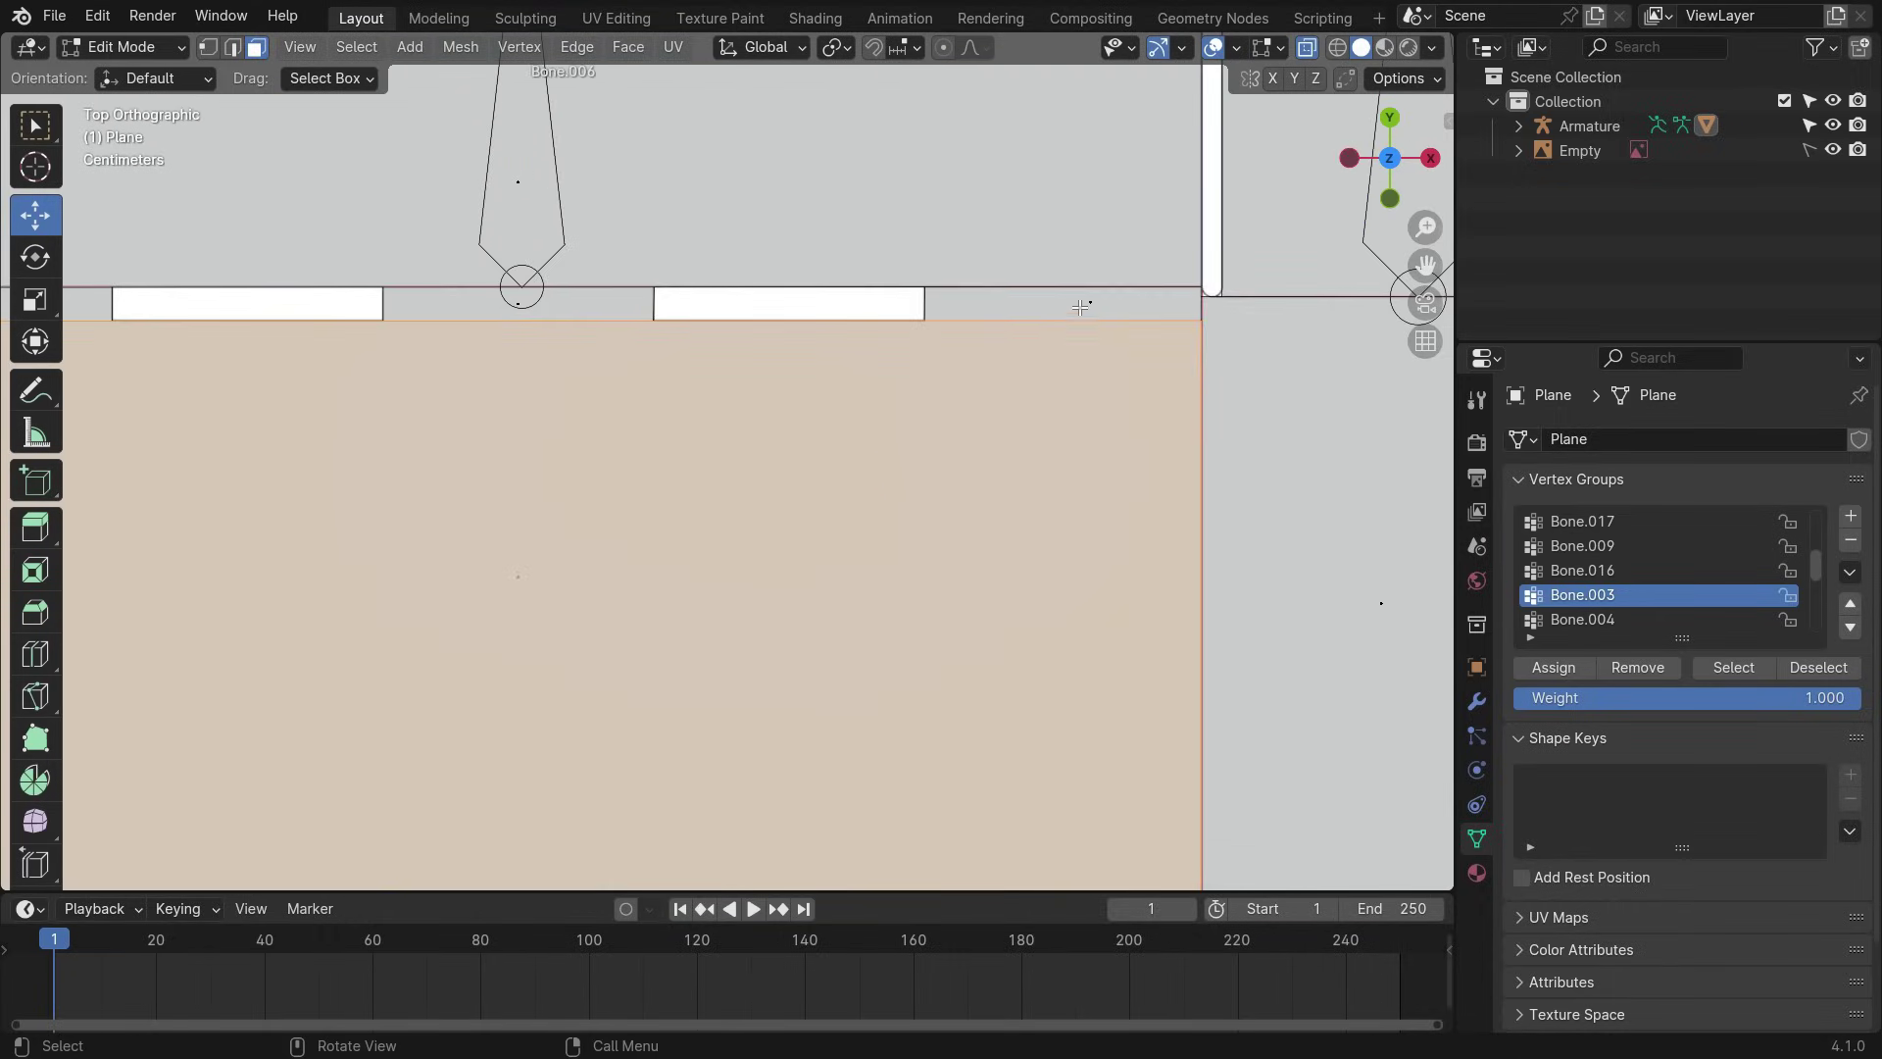
{"action": "left_click", "coordinate": [1076, 308], "text": "shift"}
{"action": "left_click", "coordinate": [571, 307], "text": "shift"}
{"action": "middle_click_drag", "start_coordinate": [706, 399], "coordinate": [1085, 447], "text": "shift"}
{"action": "left_click", "coordinate": [365, 345], "text": "shift"}
{"action": "scroll", "coordinate": [686, 345], "scroll_direction": "down", "scroll_amount": 7}
{"action": "middle_click_drag", "start_coordinate": [853, 863], "coordinate": [838, 576], "text": "shift"}
{"action": "scroll", "coordinate": [838, 576], "scroll_direction": "up", "scroll_amount": 6}
{"action": "left_click", "coordinate": [950, 582], "text": "shift"}
{"action": "left_click", "coordinate": [509, 585], "text": "shift"}
{"action": "middle_click_drag", "start_coordinate": [510, 585], "coordinate": [917, 601], "text": "shift"}
{"action": "left_click", "coordinate": [451, 602], "text": "shift"}
{"action": "scroll", "coordinate": [686, 473], "scroll_direction": "down", "scroll_amount": 6}
{"action": "middle_click_drag", "start_coordinate": [811, 486], "coordinate": [849, 649], "text": "shift"}
{"action": "left_click", "coordinate": [1571, 674]}
- Assign the lower wall panel next to the slots to the Bone.013 vertex group
{"action": "scroll", "coordinate": [928, 503], "scroll_direction": "down", "scroll_amount": 4}
{"action": "scroll", "coordinate": [929, 669], "scroll_direction": "up", "scroll_amount": 9}
{"action": "left_click", "coordinate": [929, 607]}
{"action": "scroll", "coordinate": [1647, 601], "scroll_direction": "down", "scroll_amount": 4}
{"action": "scroll", "coordinate": [1645, 600], "scroll_direction": "down", "scroll_amount": 3}
{"action": "left_click", "coordinate": [1626, 597]}
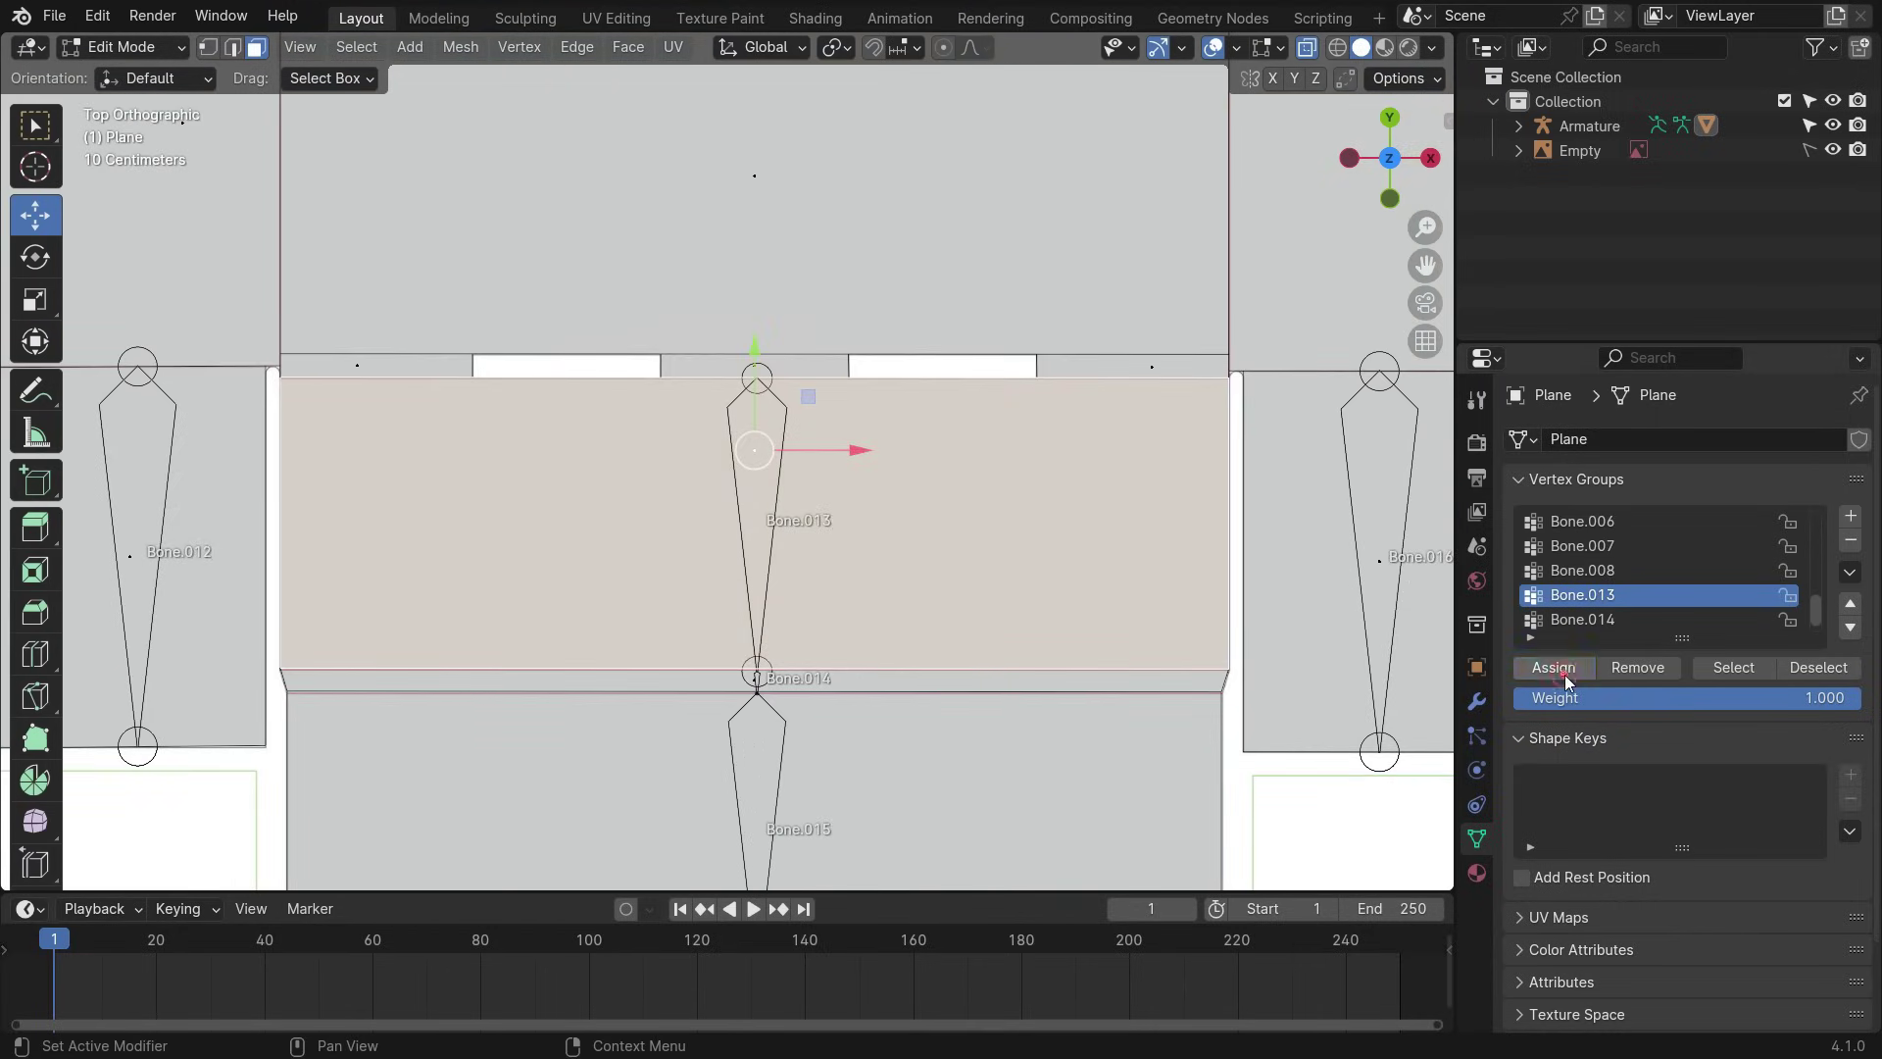
- Assign the narrow fold strip beyond the lower wall panel to the Bone.014 vertex group
{"action": "scroll", "coordinate": [757, 726], "scroll_direction": "up", "scroll_amount": 6}
{"action": "left_click", "coordinate": [734, 608]}
{"action": "left_click", "coordinate": [1583, 619]}
{"action": "left_click", "coordinate": [1562, 669]}
{"action": "scroll", "coordinate": [912, 608], "scroll_direction": "down", "scroll_amount": 4}
{"action": "middle_click_drag", "start_coordinate": [845, 882], "coordinate": [828, 695], "text": "shift"}
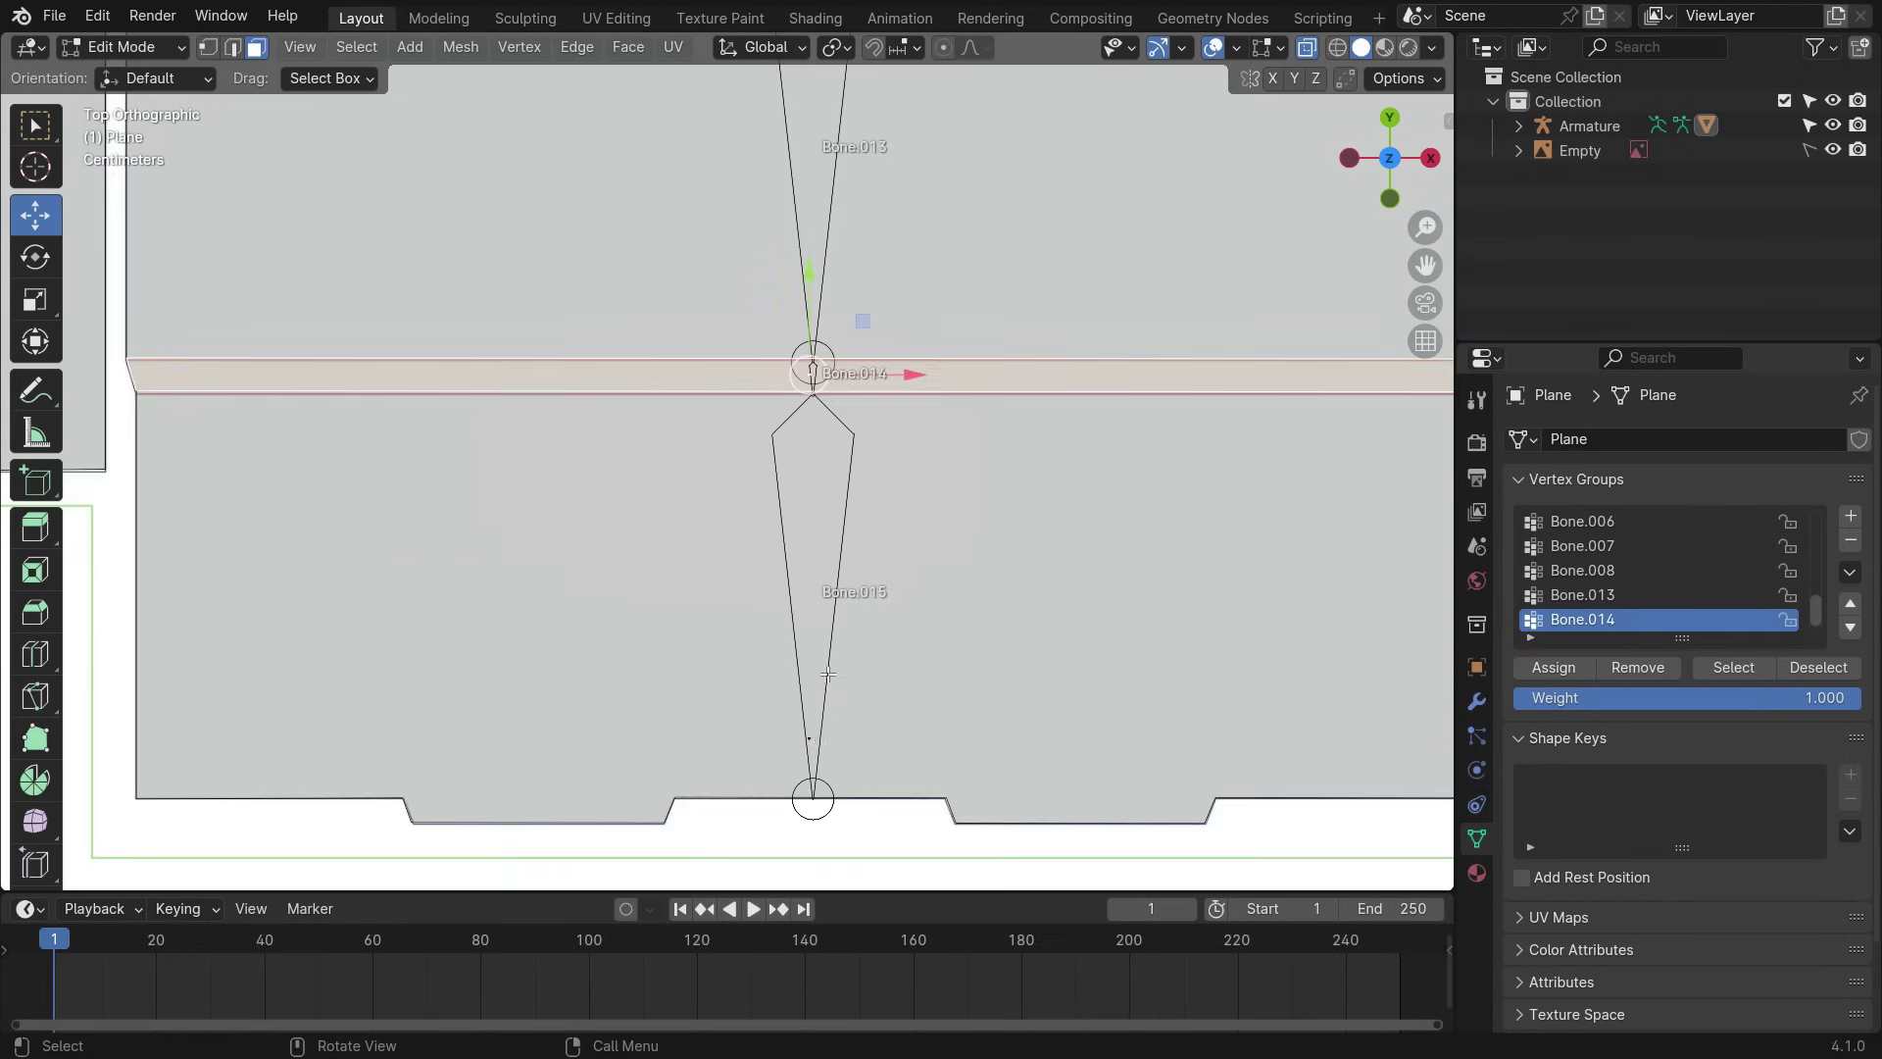
- Assign the large panel beyond the narrow fold strip to the Bone.015 vertex group
{"action": "left_click", "coordinate": [828, 695]}
{"action": "scroll", "coordinate": [1645, 600], "scroll_direction": "down", "scroll_amount": 1}
{"action": "left_click", "coordinate": [1583, 619]}
{"action": "left_click", "coordinate": [1554, 667]}
- Assign the small upper flap at the dieline's left end to the Bone.005 vertex group
{"action": "scroll", "coordinate": [980, 588], "scroll_direction": "down", "scroll_amount": 4}
{"action": "scroll", "coordinate": [841, 396], "scroll_direction": "up", "scroll_amount": 5}
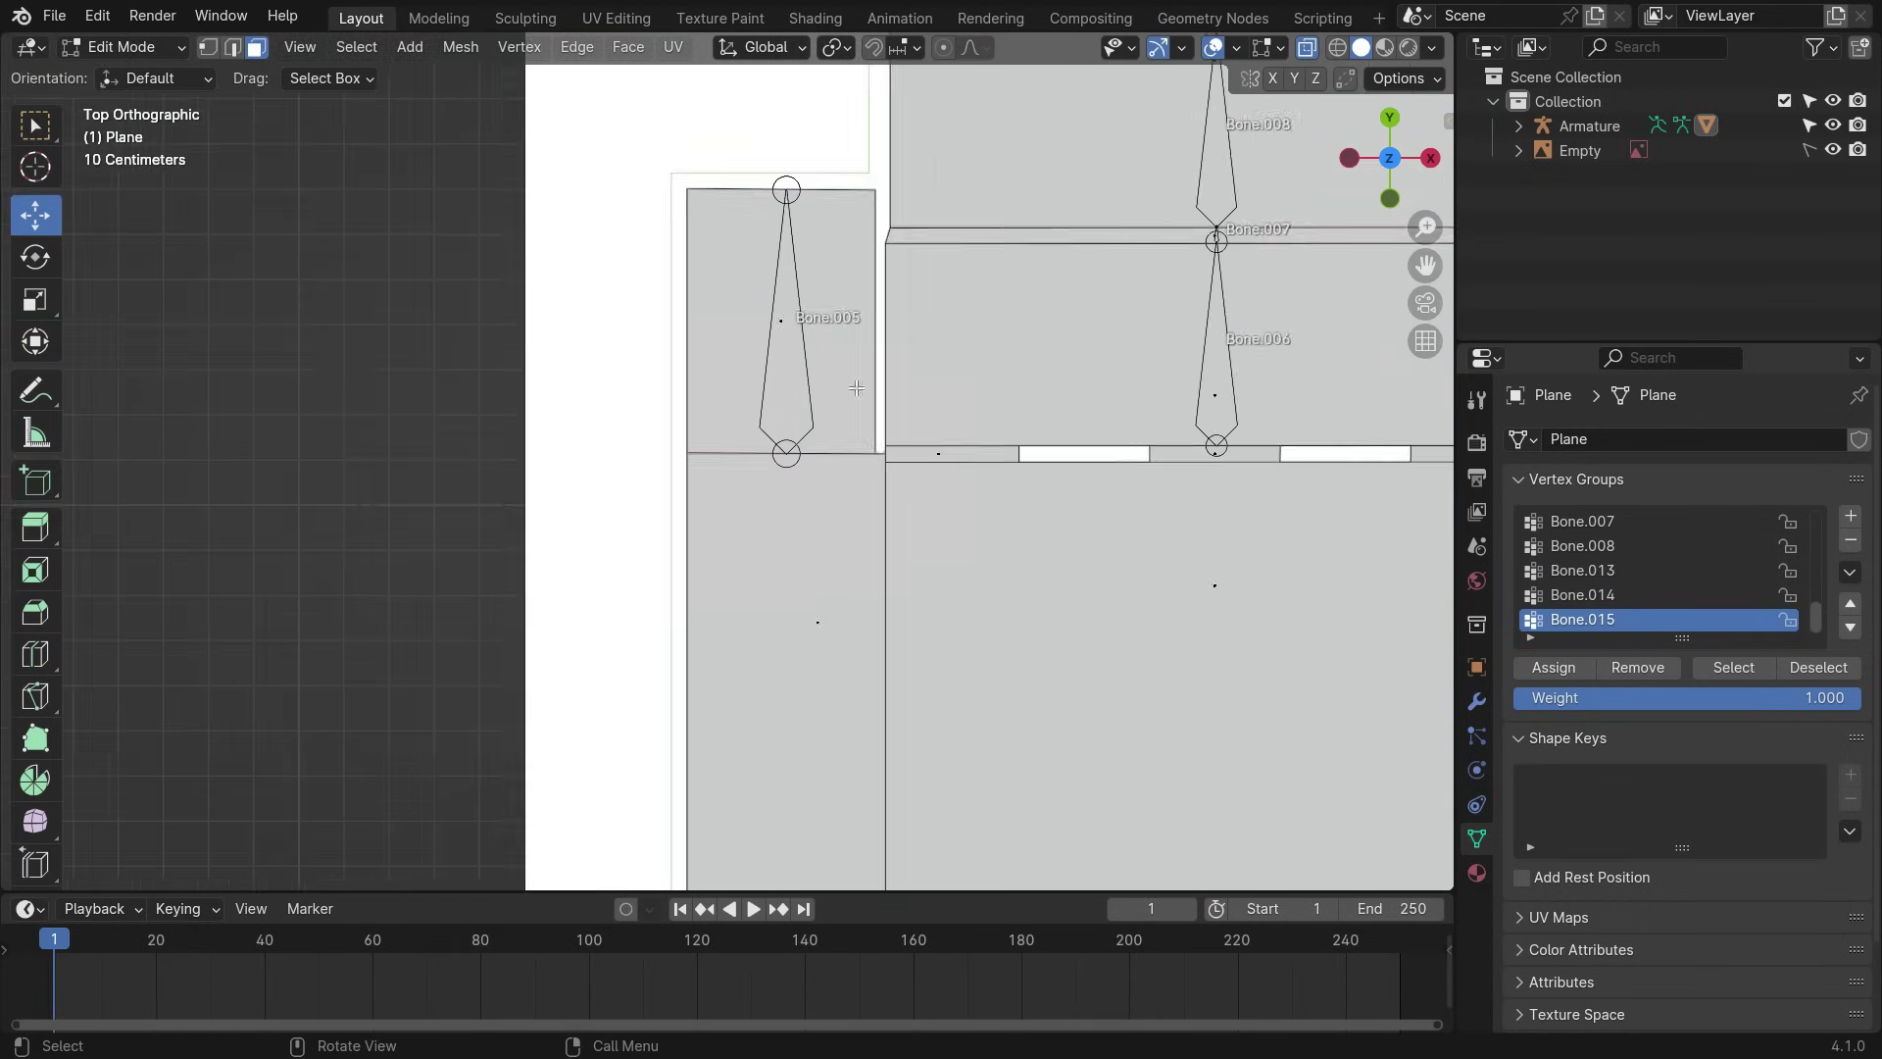
{"action": "scroll", "coordinate": [841, 396], "scroll_direction": "up", "scroll_amount": 2}
{"action": "left_click", "coordinate": [836, 390]}
{"action": "scroll", "coordinate": [1684, 578], "scroll_direction": "up", "scroll_amount": 5}
{"action": "left_click", "coordinate": [1684, 572]}
{"action": "left_click", "coordinate": [1554, 668]}
- Assign both halves of the long side panel at the dieline's left edge to the Bone.004 vertex group
{"action": "scroll", "coordinate": [775, 377], "scroll_direction": "down", "scroll_amount": 7}
{"action": "scroll", "coordinate": [1421, 628], "scroll_direction": "up", "scroll_amount": 4}
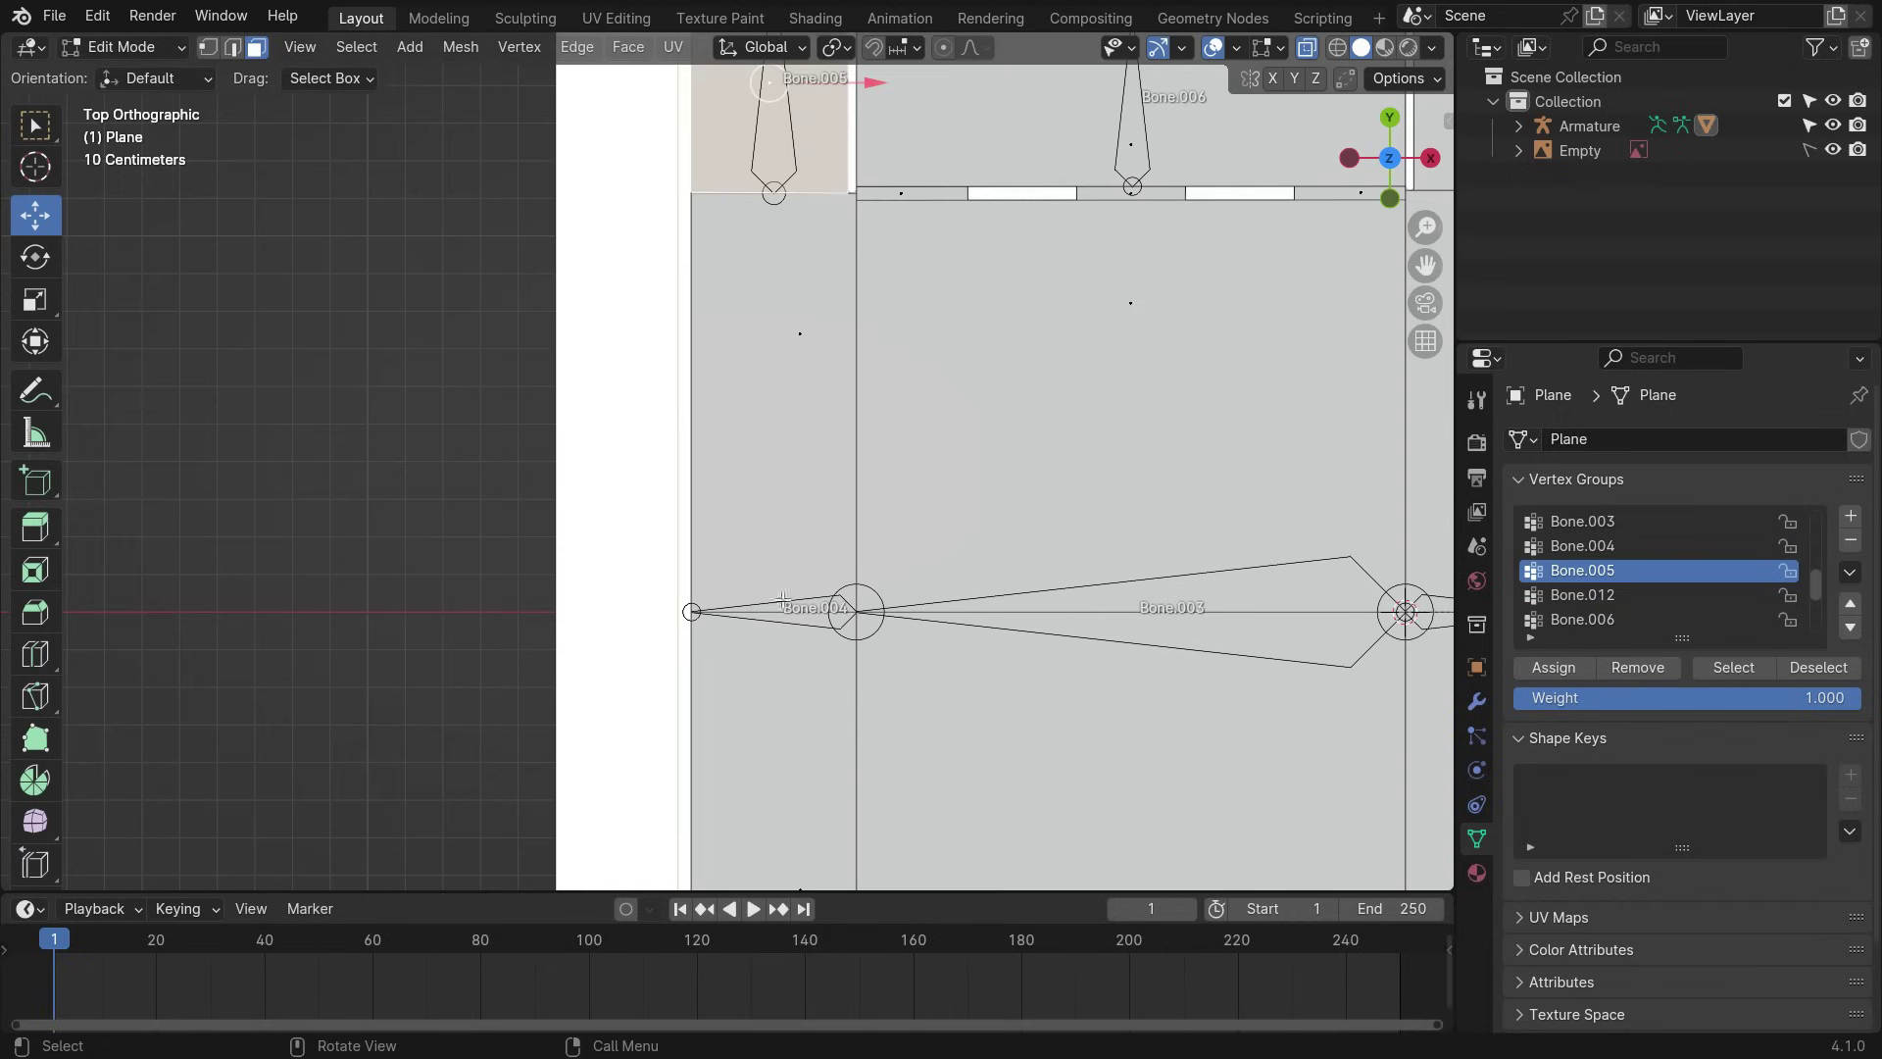
{"action": "left_click", "coordinate": [1583, 546]}
{"action": "left_click", "coordinate": [803, 336]}
{"action": "middle_click_drag", "start_coordinate": [784, 867], "coordinate": [778, 563], "text": "shift"}
{"action": "left_click", "coordinate": [778, 563], "text": "shift"}
{"action": "scroll", "coordinate": [835, 285], "scroll_direction": "up", "scroll_amount": 8}
{"action": "scroll", "coordinate": [841, 472], "scroll_direction": "down", "scroll_amount": 4}
{"action": "scroll", "coordinate": [798, 554], "scroll_direction": "down", "scroll_amount": 4}
{"action": "scroll", "coordinate": [559, 639], "scroll_direction": "up", "scroll_amount": 2}
{"action": "scroll", "coordinate": [1327, 640], "scroll_direction": "down", "scroll_amount": 4}
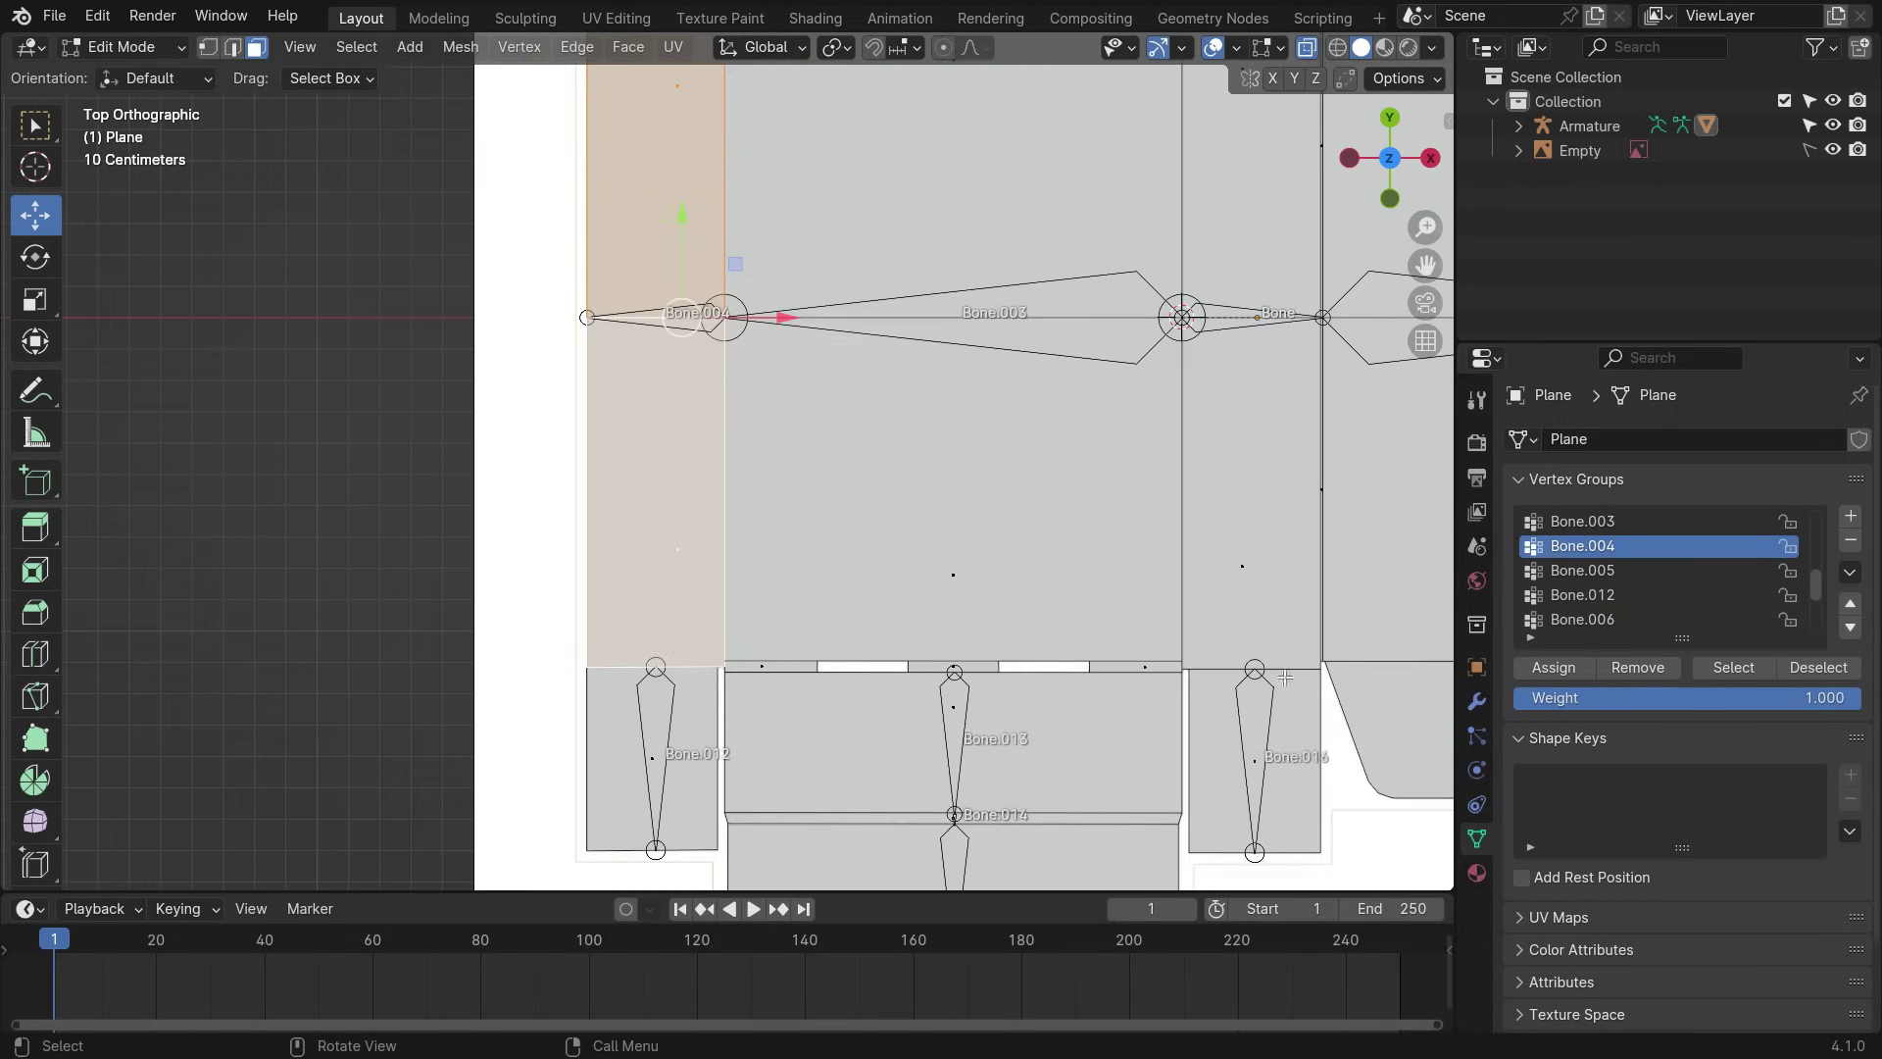
- Assign the small lower flap below the left side panel to the Bone.012 vertex group
{"action": "left_click", "coordinate": [1582, 594]}
{"action": "scroll", "coordinate": [1173, 826], "scroll_direction": "up", "scroll_amount": 5}
{"action": "left_click", "coordinate": [647, 686]}
{"action": "scroll", "coordinate": [619, 586], "scroll_direction": "down", "scroll_amount": 11}
{"action": "middle_click_drag", "start_coordinate": [760, 471], "coordinate": [751, 514], "text": "shift"}
{"action": "scroll", "coordinate": [751, 514], "scroll_direction": "up", "scroll_amount": 1}
- Leave mesh editing and put the armature into Pose Mode in an angled view
{"action": "left_click", "coordinate": [131, 47]}
{"action": "left_click", "coordinate": [164, 79]}
{"action": "left_click", "coordinate": [724, 499]}
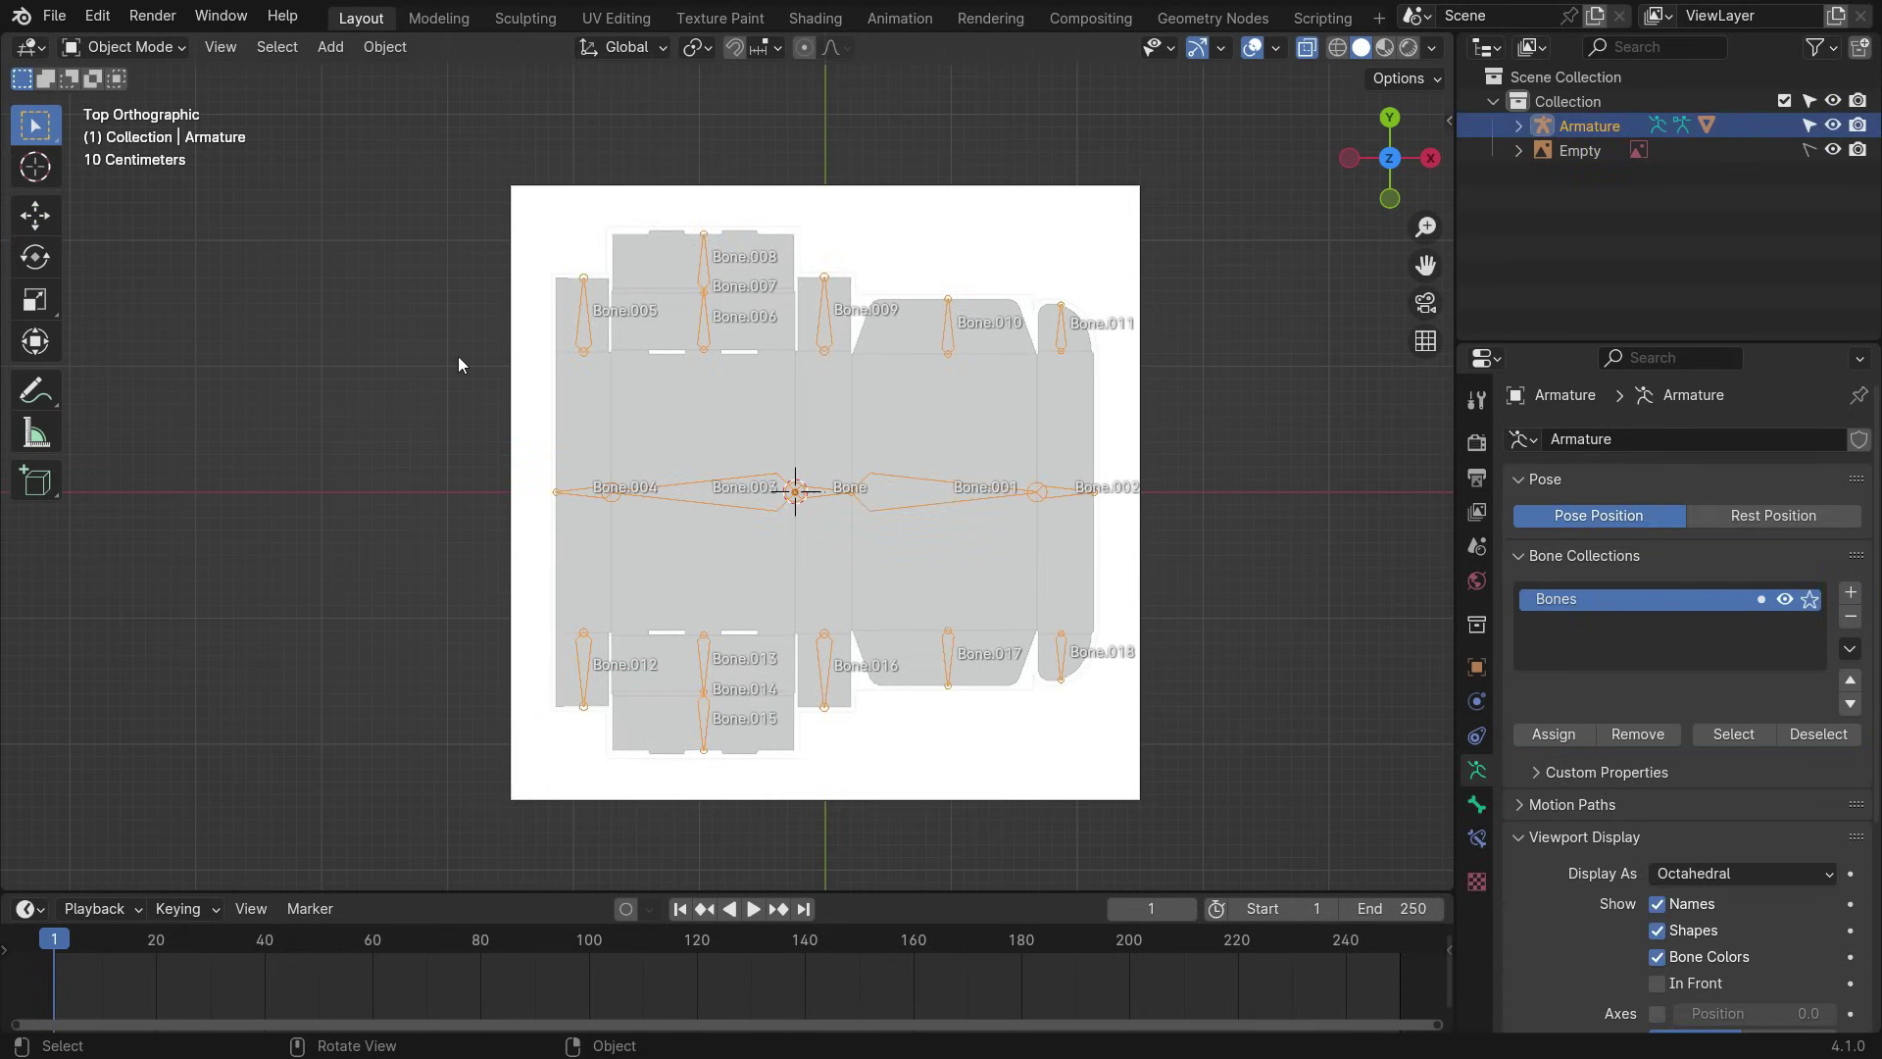
{"action": "key", "text": "ctrl+Tab"}
{"action": "middle_click_drag", "start_coordinate": [879, 591], "coordinate": [581, 487]}
- Rotate Bone.004 about the Y axis to test folding the left side panel upright
{"action": "scroll", "coordinate": [581, 486], "scroll_direction": "up", "scroll_amount": 3}
{"action": "left_click", "coordinate": [581, 488]}
{"action": "key", "text": "r"}
{"action": "key", "text": "y"}
{"action": "left_click", "coordinate": [620, 655]}
- Rotate Bone.012 about its local X axis to test folding its flap inward
{"action": "middle_click_drag", "start_coordinate": [627, 655], "coordinate": [568, 616]}
{"action": "left_click", "coordinate": [520, 691]}
{"action": "key", "text": "r"}
{"action": "key", "text": "x"}
{"action": "key", "text": "x"}
{"action": "left_click", "coordinate": [790, 568]}
{"action": "mouse_move", "coordinate": [790, 567]}
{"action": "middle_mouse_down"}
{"action": "mouse_move", "coordinate": [840, 492]}
{"action": "mouse_move", "coordinate": [804, 578]}
{"action": "middle_mouse_up"}
- Turn off X-ray display in Object Mode and return the armature to Pose Mode
{"action": "left_click", "coordinate": [138, 47]}
{"action": "left_click", "coordinate": [137, 78]}
{"action": "left_click", "coordinate": [613, 419]}
{"action": "key", "text": "alt+z"}
{"action": "middle_click_drag", "start_coordinate": [613, 420], "coordinate": [706, 424]}
{"action": "left_click", "coordinate": [708, 429]}
{"action": "left_click", "coordinate": [128, 47]}
{"action": "left_click", "coordinate": [157, 130]}
- Rotate Bone.001 about the Y axis to test lifting the lid panel
{"action": "left_click", "coordinate": [1010, 466]}
{"action": "key", "text": "r"}
{"action": "key", "text": "y"}
{"action": "left_click", "coordinate": [1051, 390]}
{"action": "middle_click_drag", "start_coordinate": [1051, 391], "coordinate": [1153, 445]}
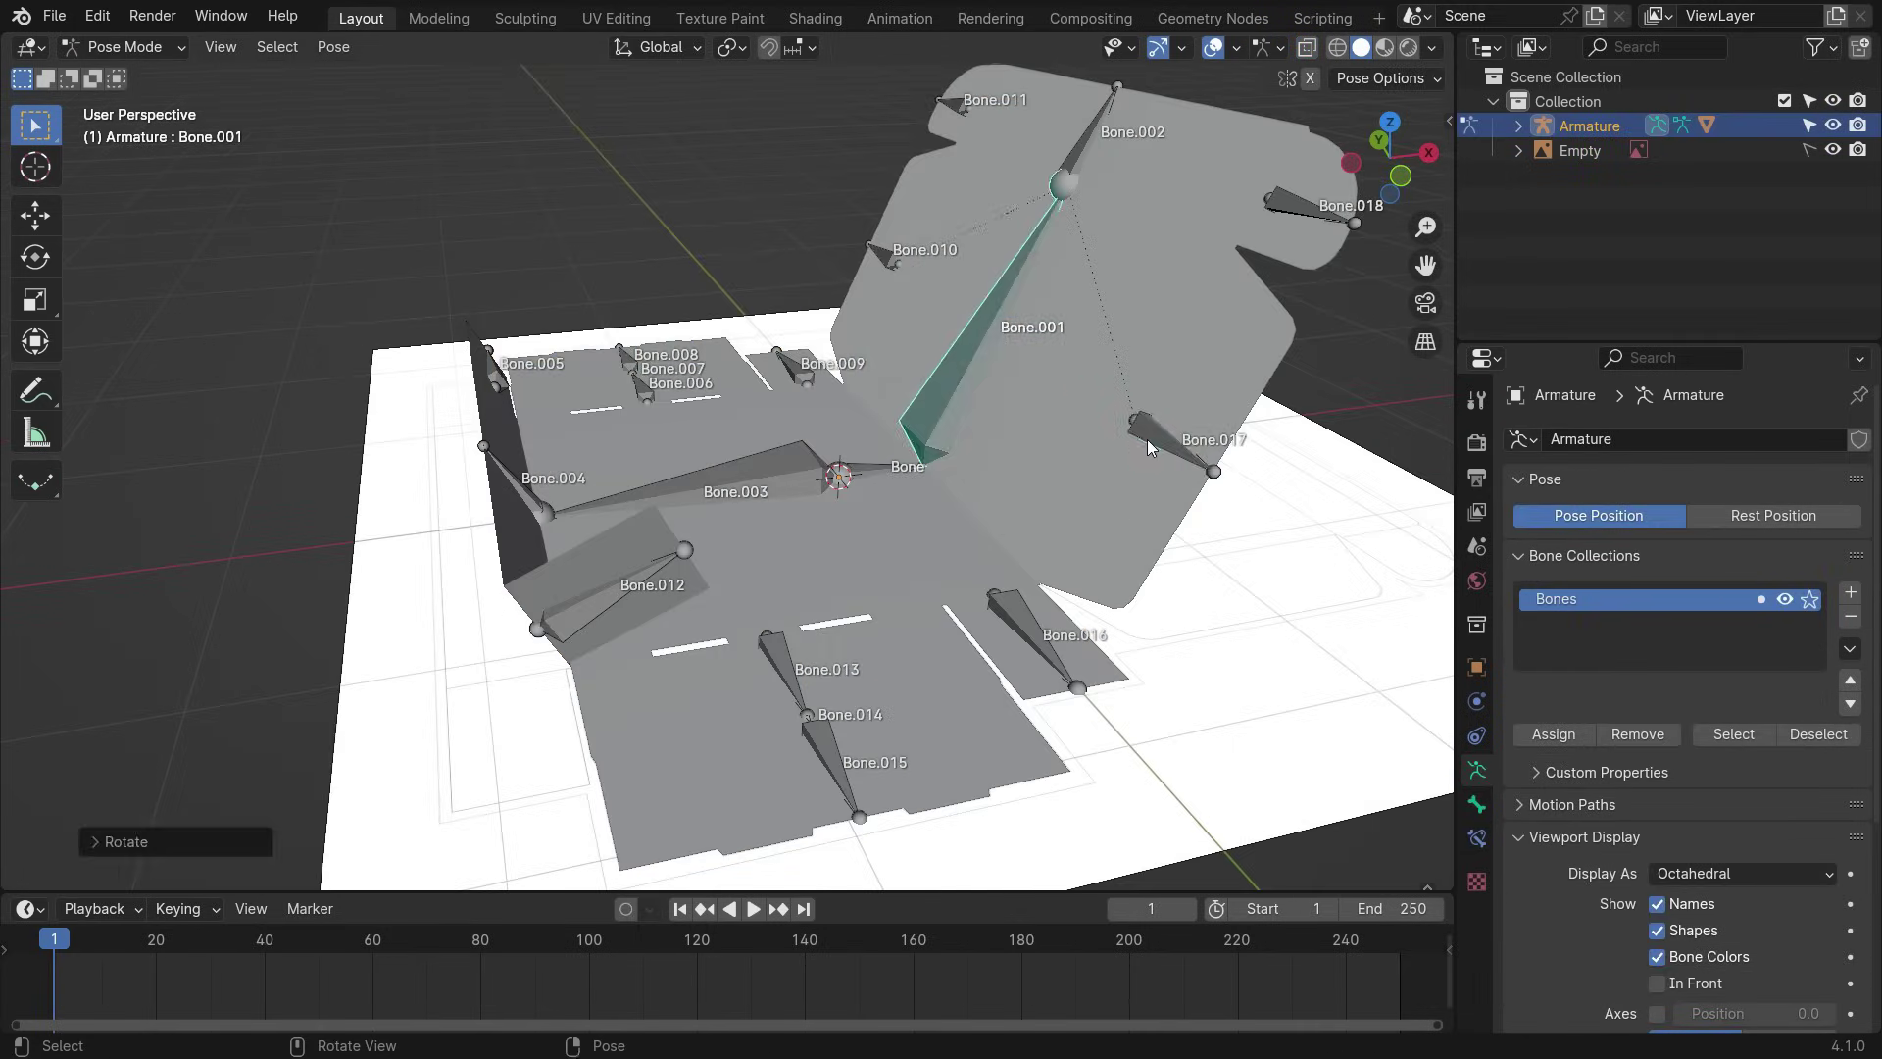
- Rotate Bone.017 about its local X axis to test folding the lid's side flap
{"action": "left_click", "coordinate": [1158, 445]}
{"action": "key", "text": "r"}
{"action": "key", "text": "x"}
{"action": "key", "text": "x"}
{"action": "left_click", "coordinate": [985, 487]}
{"action": "middle_click_drag", "start_coordinate": [985, 487], "coordinate": [711, 400]}
- Rotate Bone.006 to test folding the slotted side wall upright
{"action": "left_click", "coordinate": [669, 349]}
{"action": "key", "text": "r"}
{"action": "left_click", "coordinate": [676, 500]}
{"action": "key", "text": "r"}
{"action": "key", "text": "y"}
{"action": "left_click", "coordinate": [674, 560]}
- Rotate Bone.007 about its local Z axis to test bending the narrow fold strip
{"action": "middle_click_drag", "start_coordinate": [745, 470], "coordinate": [608, 441]}
{"action": "scroll", "coordinate": [724, 390], "scroll_direction": "up", "scroll_amount": 8}
{"action": "left_click", "coordinate": [715, 360]}
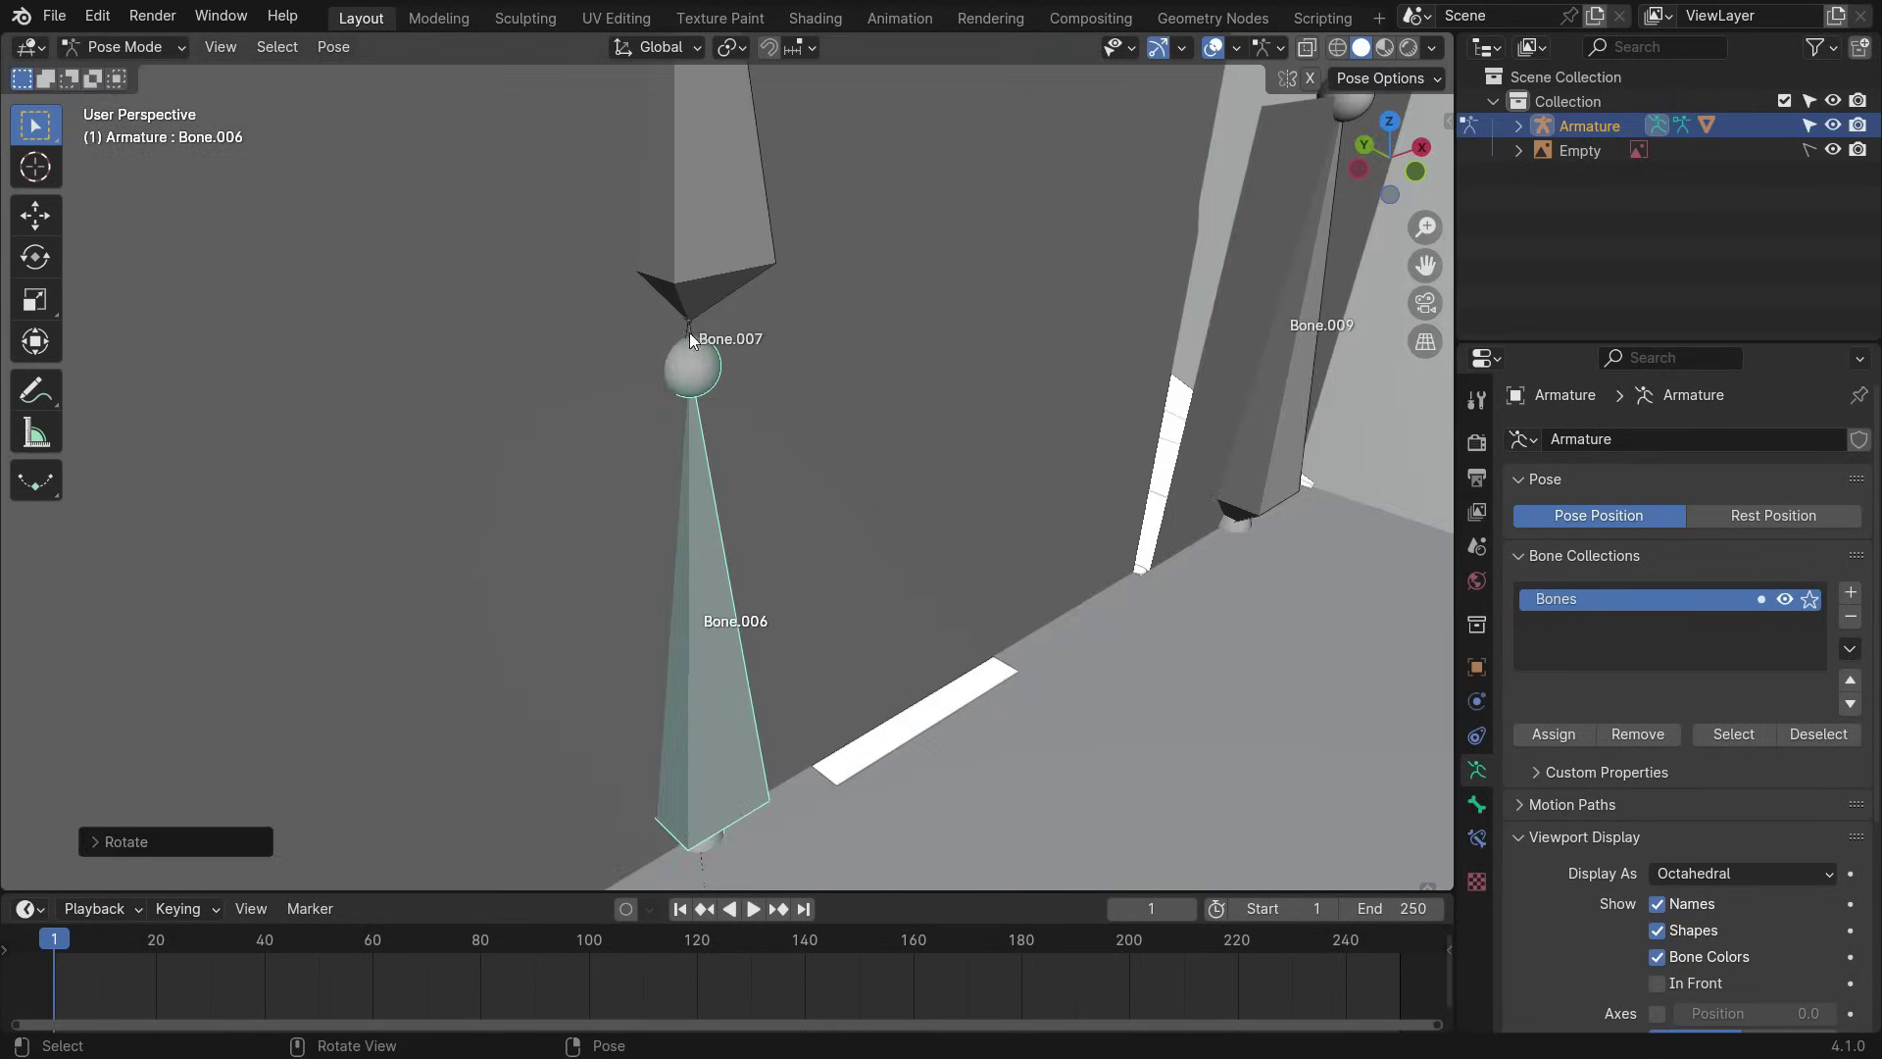
{"action": "scroll", "coordinate": [726, 520], "scroll_direction": "down", "scroll_amount": 6}
{"action": "middle_click_drag", "start_coordinate": [780, 587], "coordinate": [837, 590]}
{"action": "key", "text": "r"}
{"action": "key", "text": "z"}
{"action": "key", "text": "z"}
{"action": "left_click", "coordinate": [571, 611]}
- Select all bones and clear their rotation to flatten the box again
{"action": "scroll", "coordinate": [570, 611], "scroll_direction": "down", "scroll_amount": 6}
{"action": "middle_click_drag", "start_coordinate": [570, 611], "coordinate": [1079, 279]}
{"action": "scroll", "coordinate": [873, 616], "scroll_direction": "down", "scroll_amount": 5}
{"action": "scroll", "coordinate": [874, 616], "scroll_direction": "up", "scroll_amount": 4}
{"action": "key", "text": "a"}
{"action": "key", "text": "alt+r"}
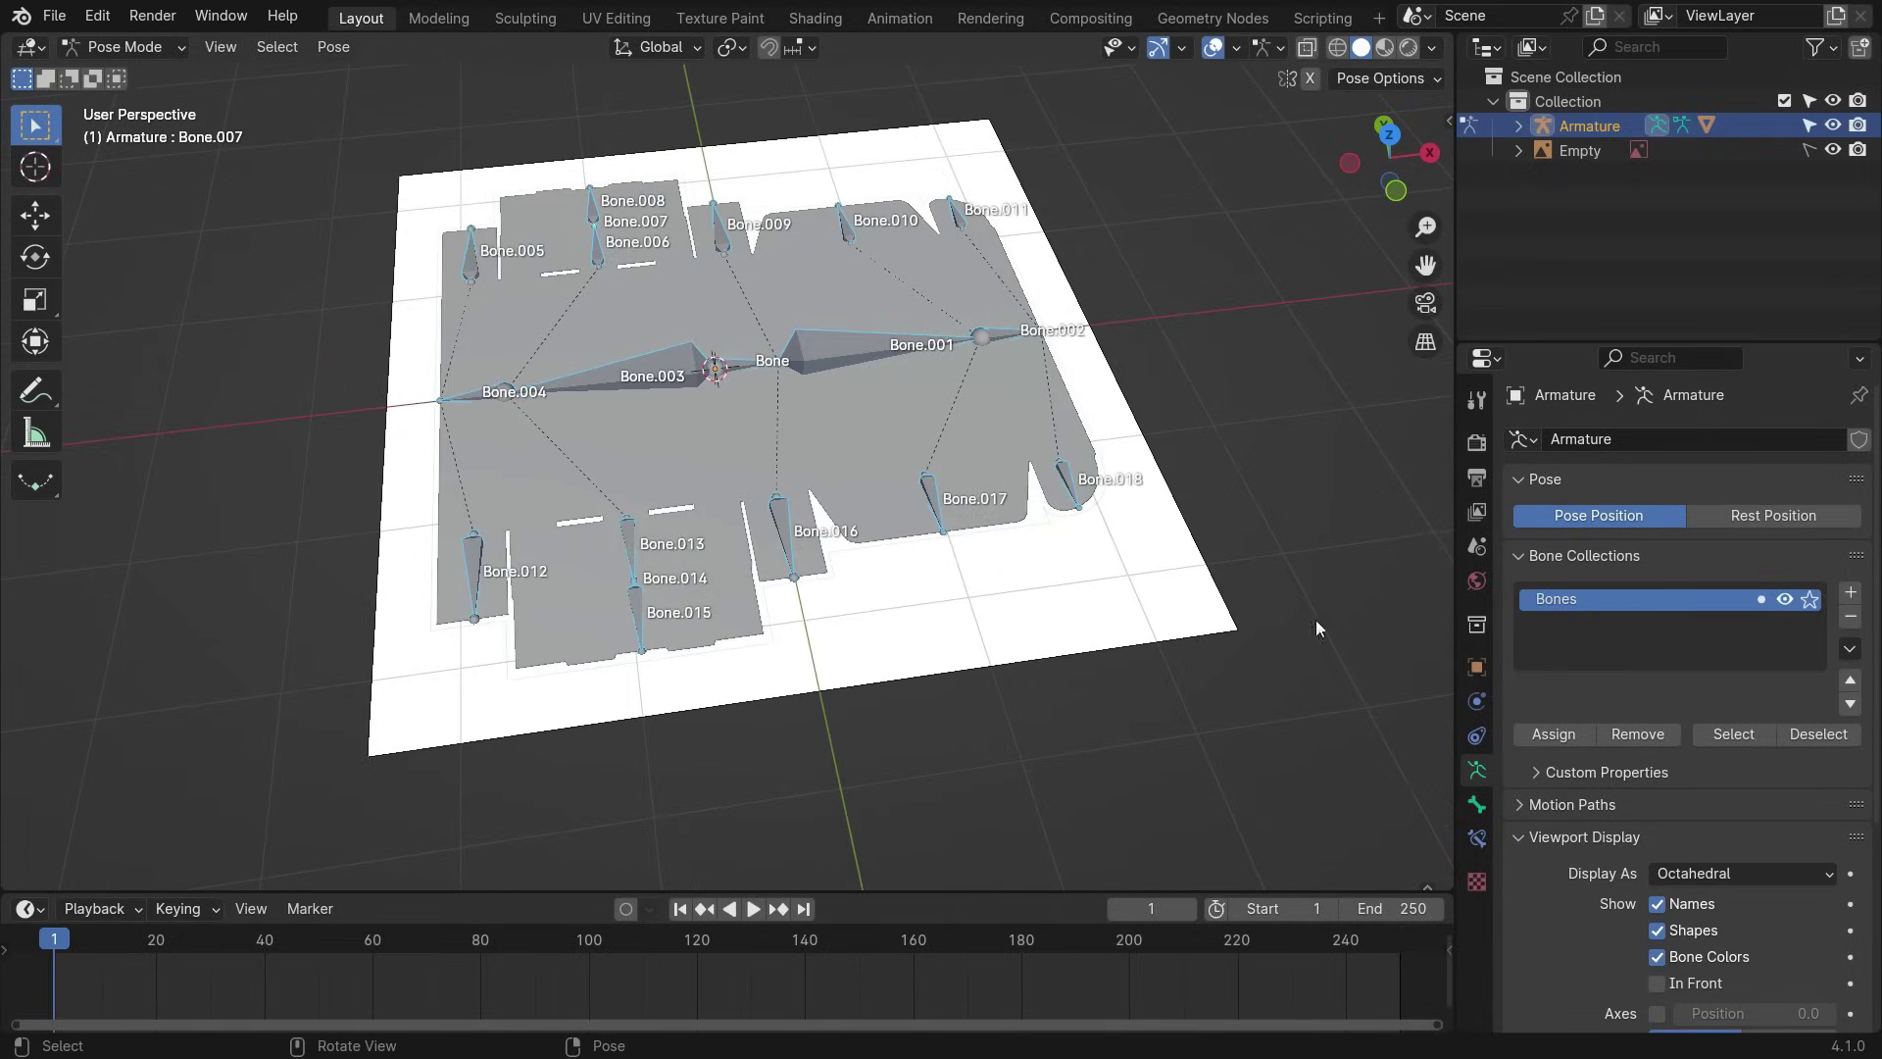
- Turn off the bone names and hide the Empty dieline reference image
{"action": "left_click", "coordinate": [1657, 904]}
{"action": "left_click", "coordinate": [1832, 150]}
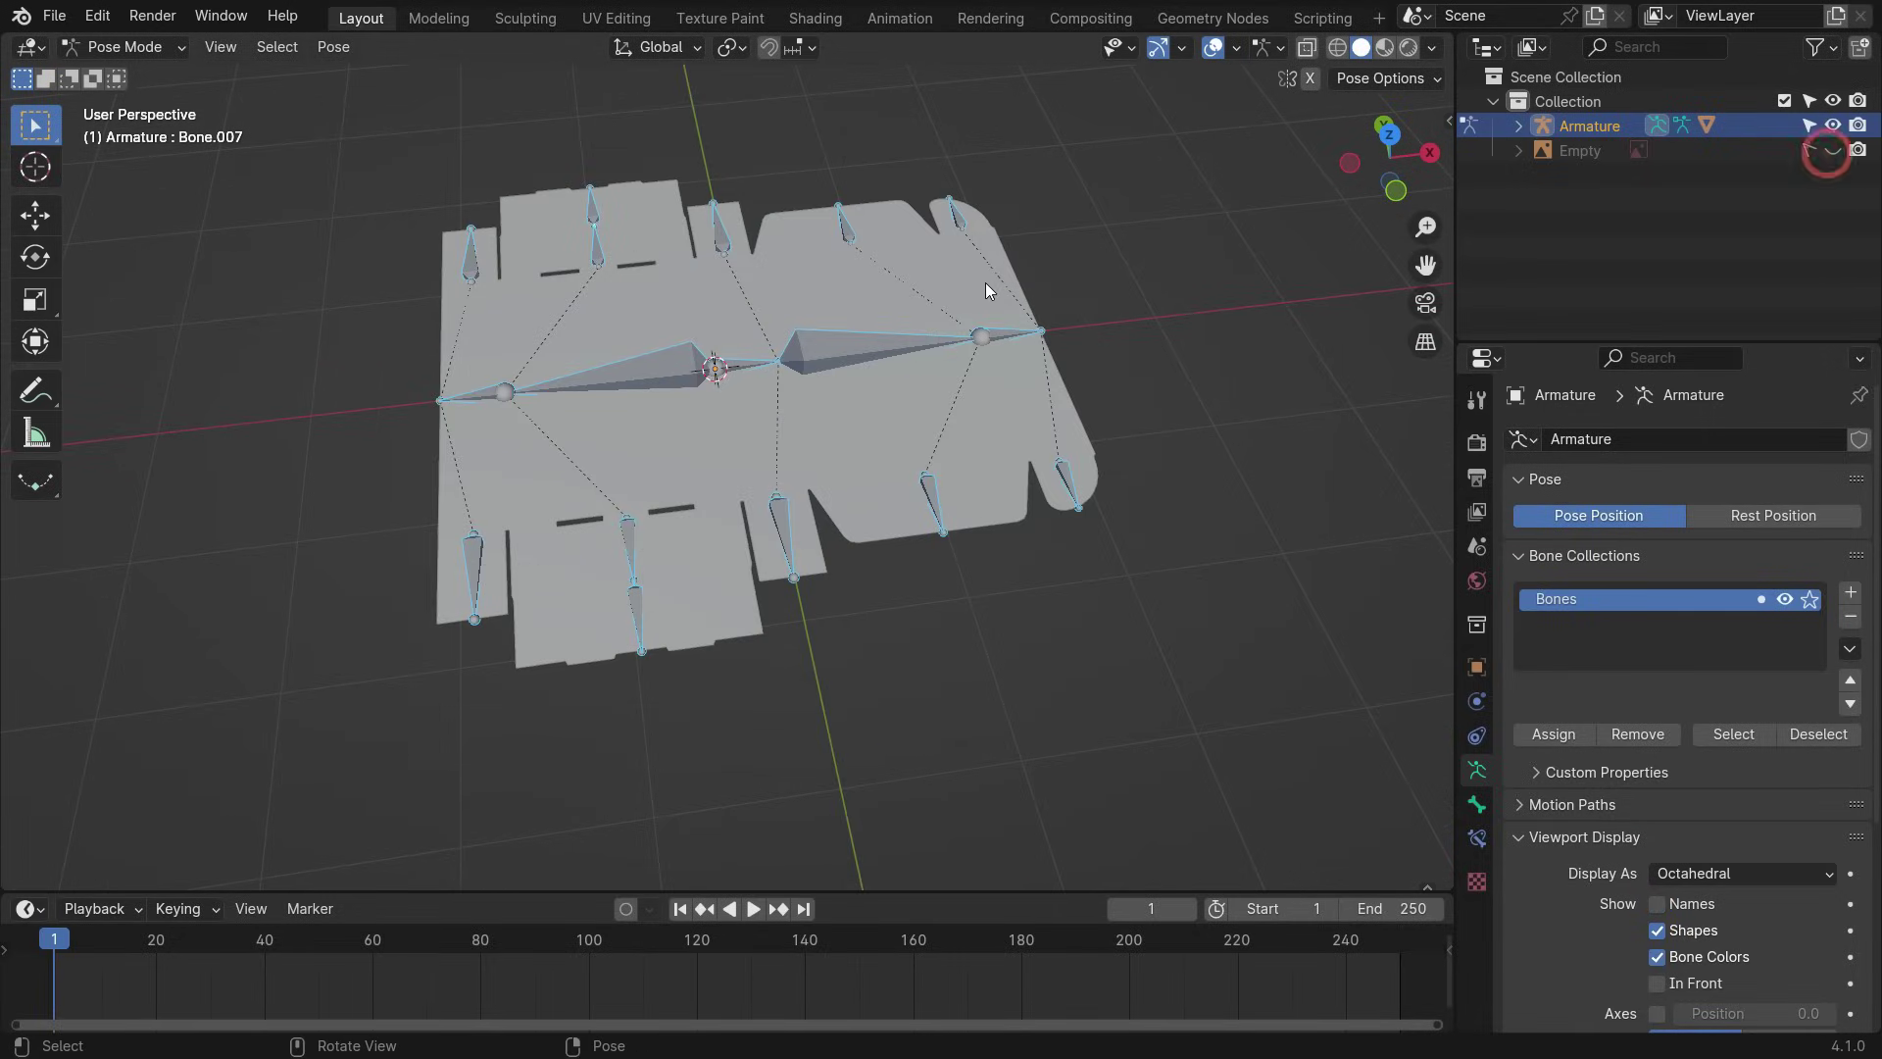
- Return to Object Mode and add a Solidify modifier to the box mesh below its Armature modifier
{"action": "left_click", "coordinate": [147, 48]}
{"action": "left_click", "coordinate": [158, 81]}
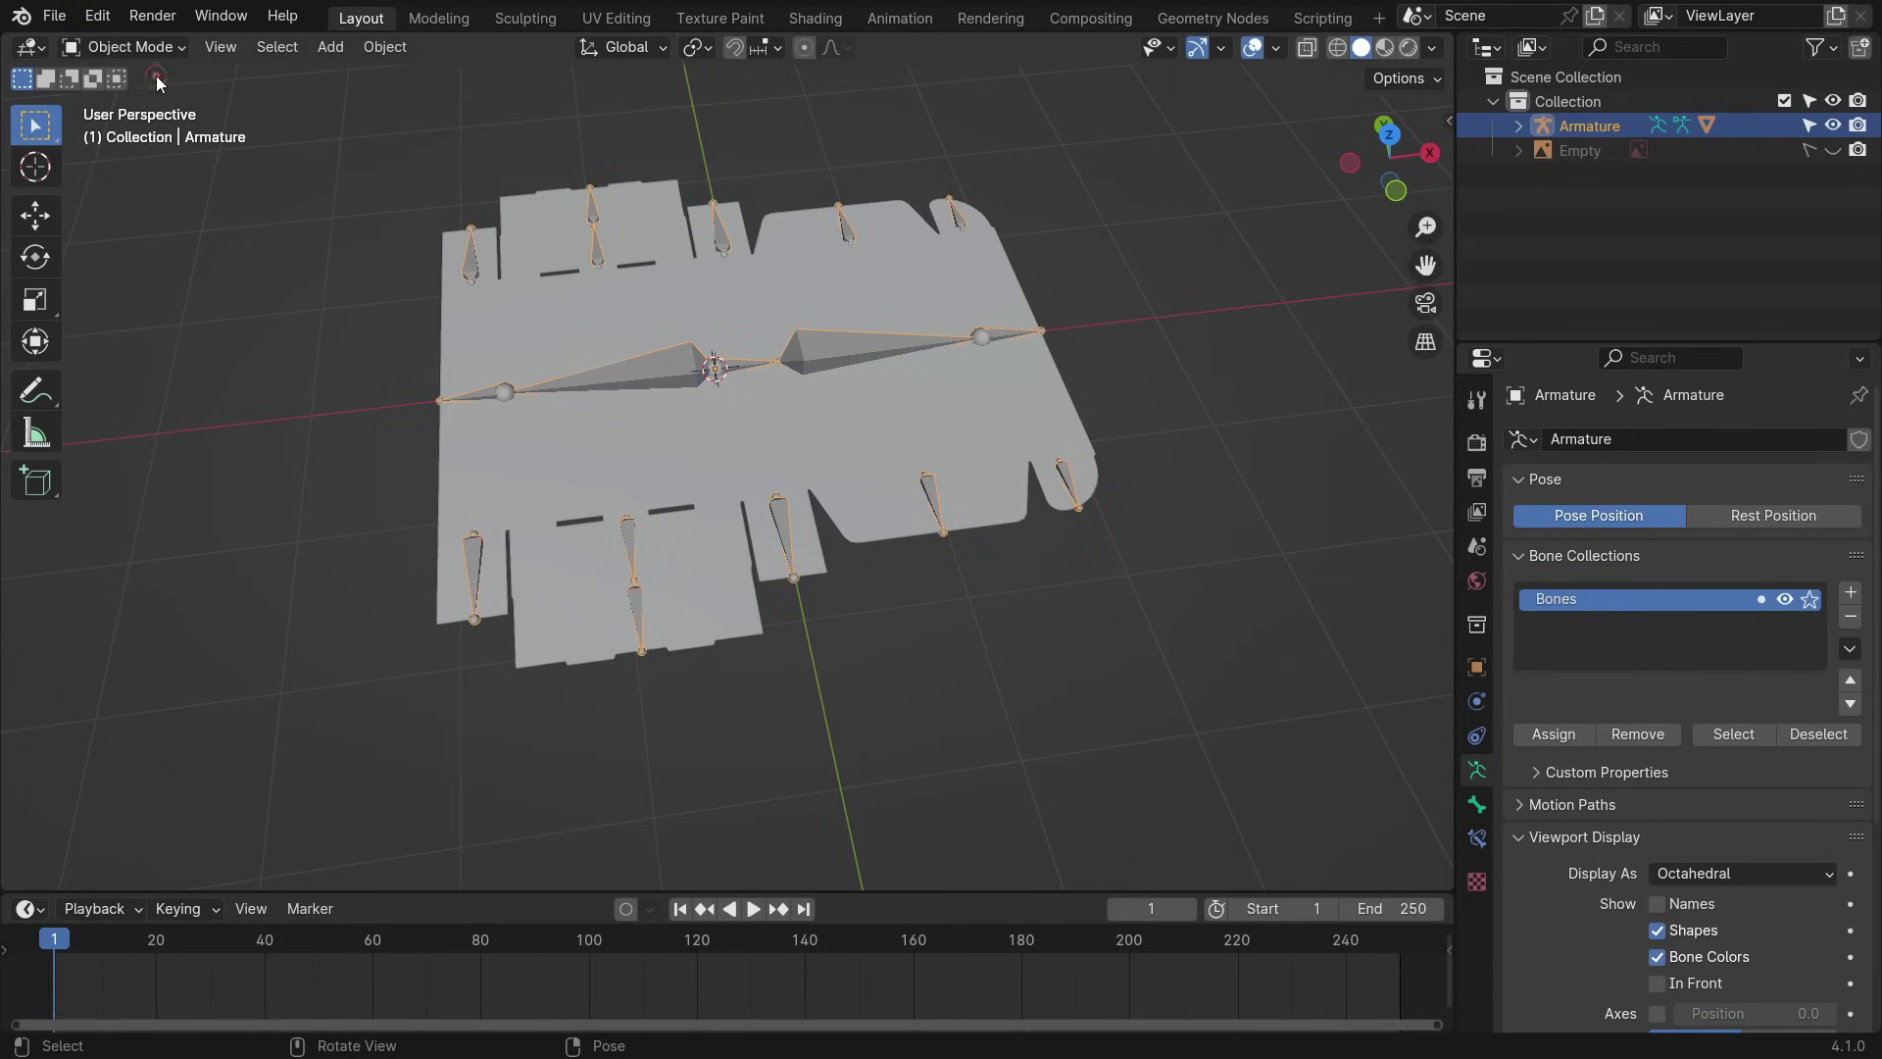
{"action": "left_click", "coordinate": [882, 273]}
{"action": "left_click", "coordinate": [1477, 702]}
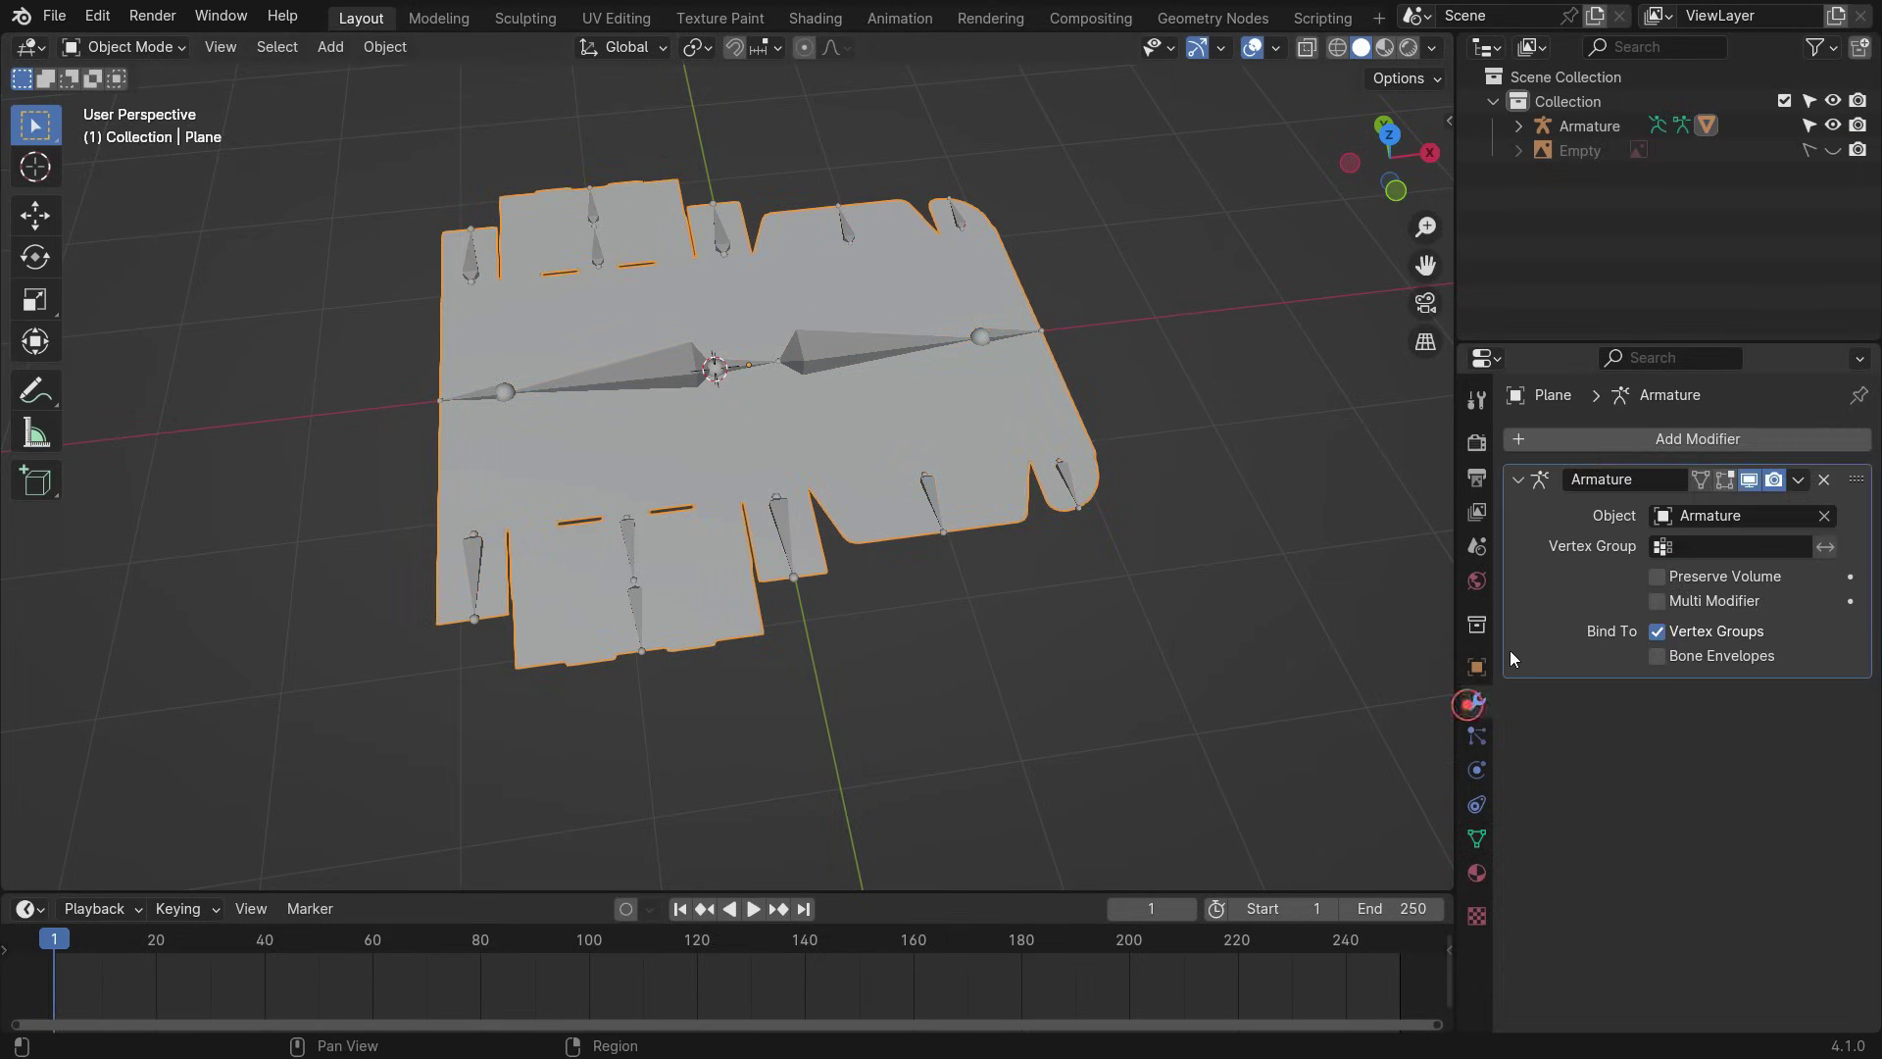
{"action": "left_click", "coordinate": [1697, 432]}
{"action": "left_click", "coordinate": [1480, 428]}
{"action": "left_click", "coordinate": [1484, 483]}
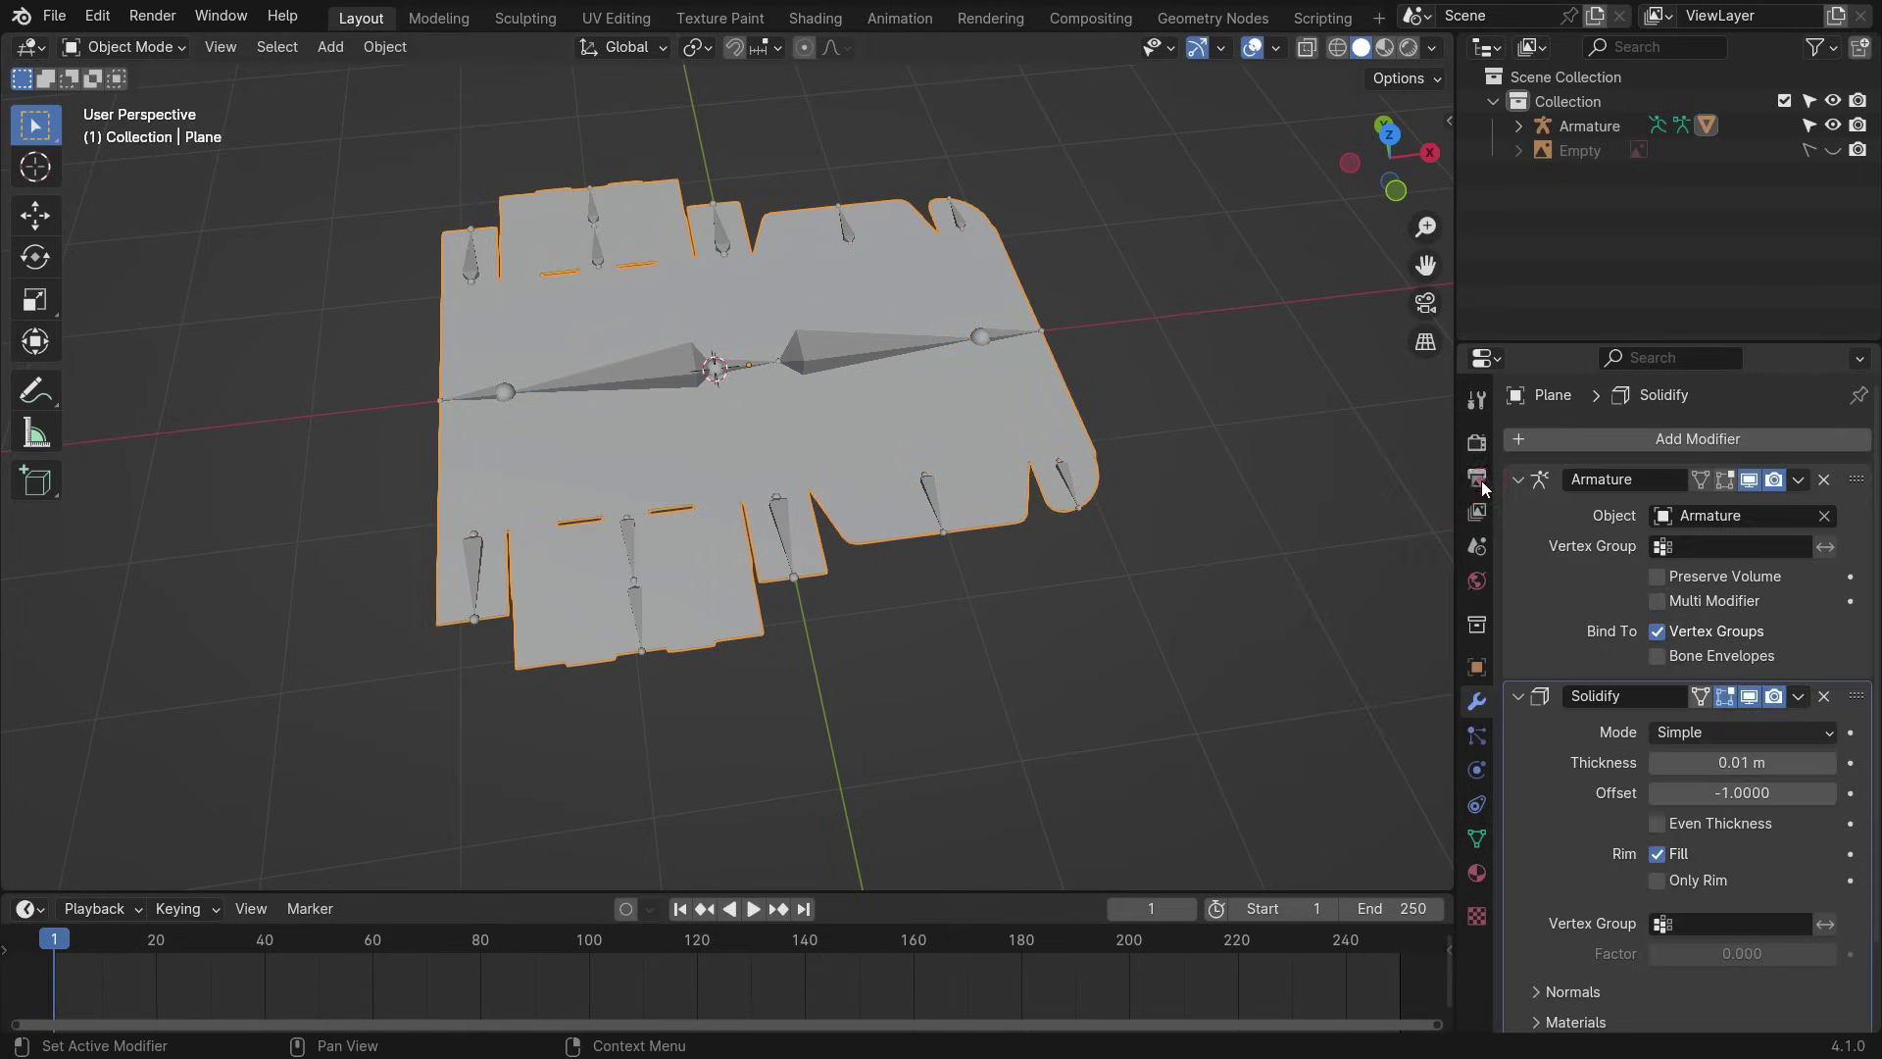
- Enable Cavity in the viewport shading options and change its type
{"action": "scroll", "coordinate": [828, 493], "scroll_direction": "up", "scroll_amount": 6}
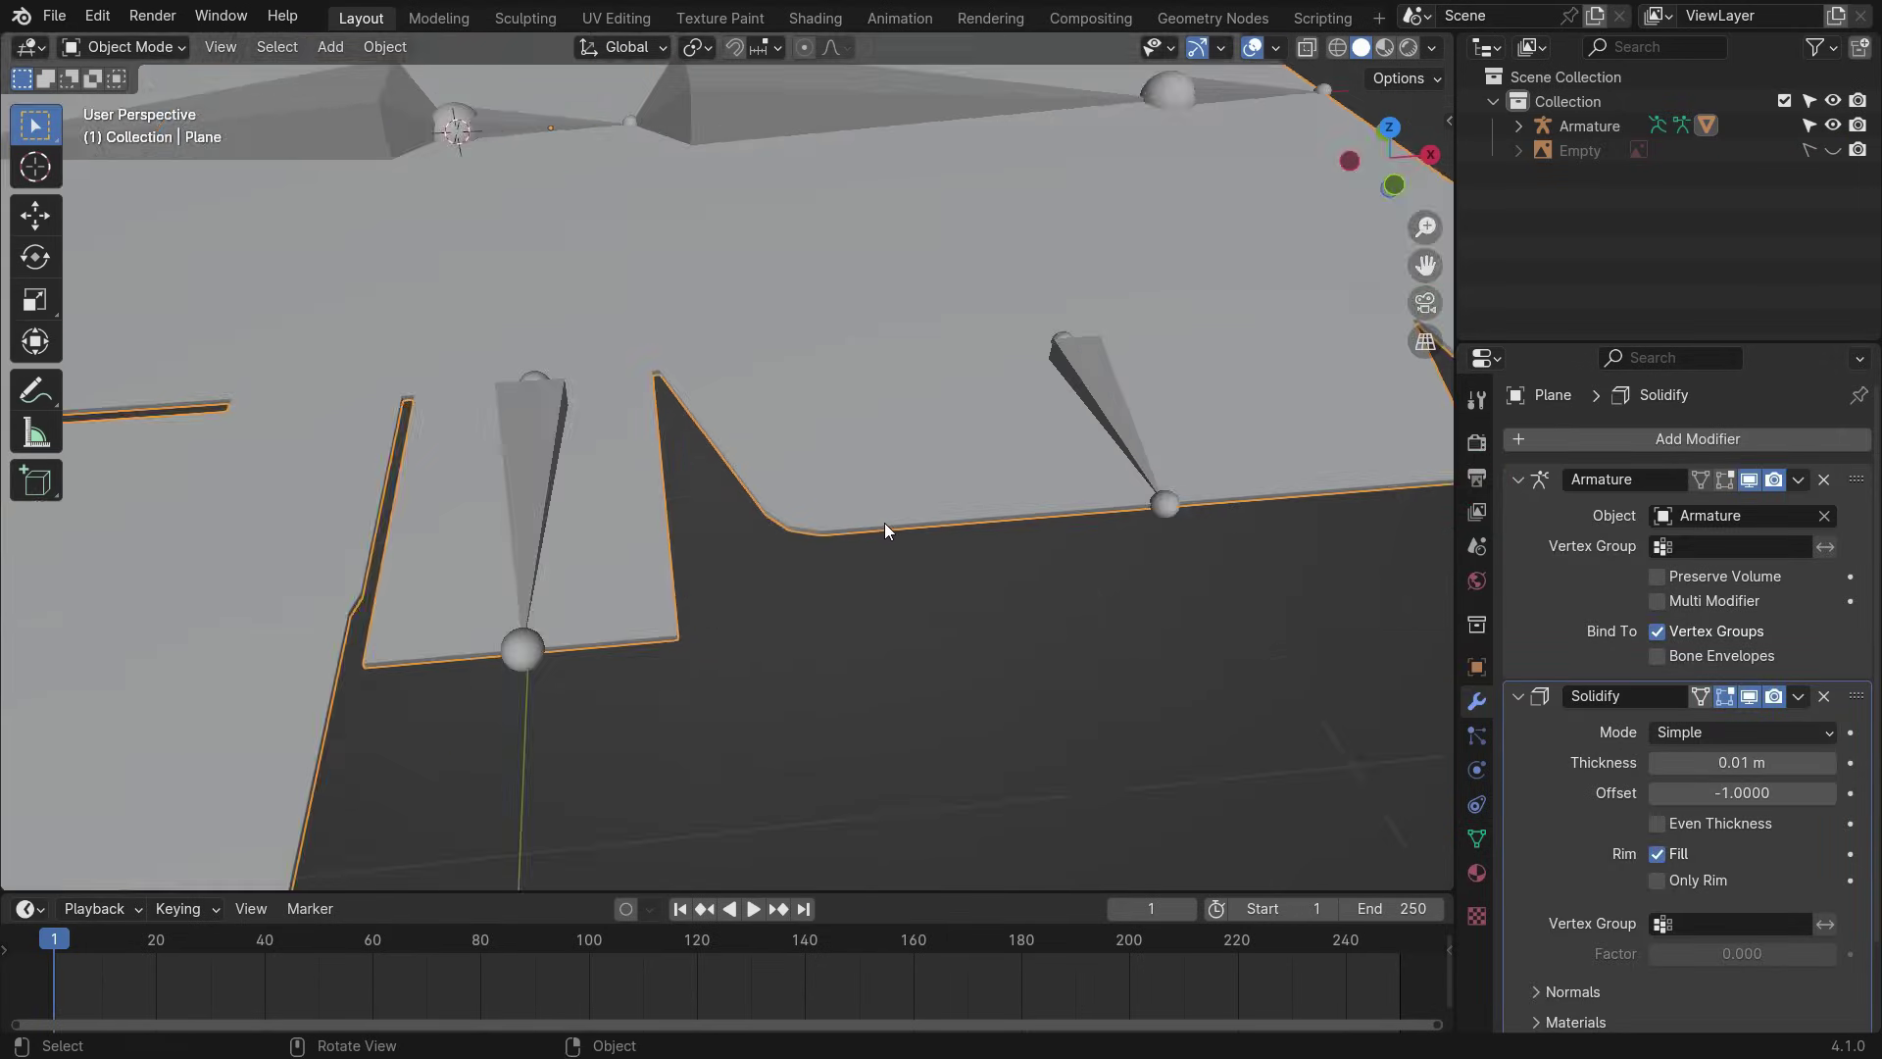
{"action": "left_click", "coordinate": [1431, 49]}
{"action": "left_click", "coordinate": [1295, 649]}
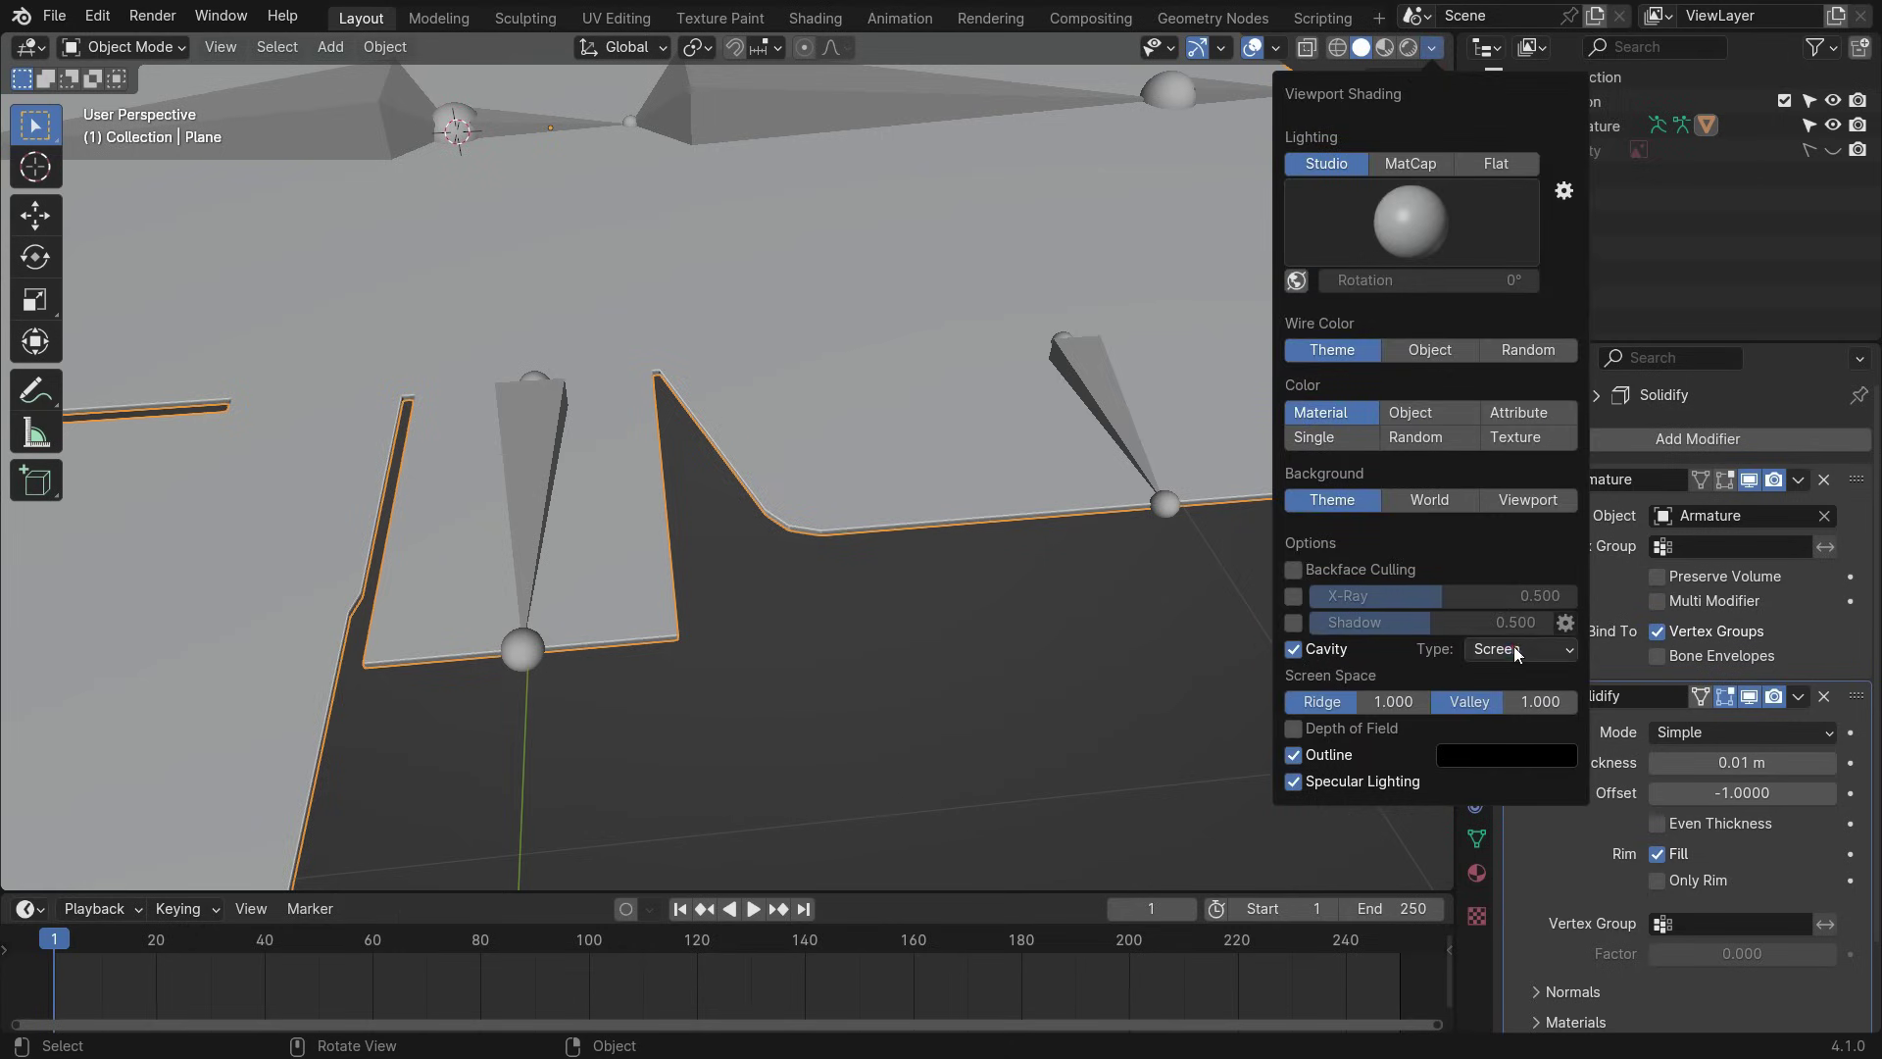
{"action": "left_click", "coordinate": [1505, 731]}
- Set the Solidify thickness of the box mesh to 0.015 m
{"action": "scroll", "coordinate": [902, 535], "scroll_direction": "up", "scroll_amount": 2}
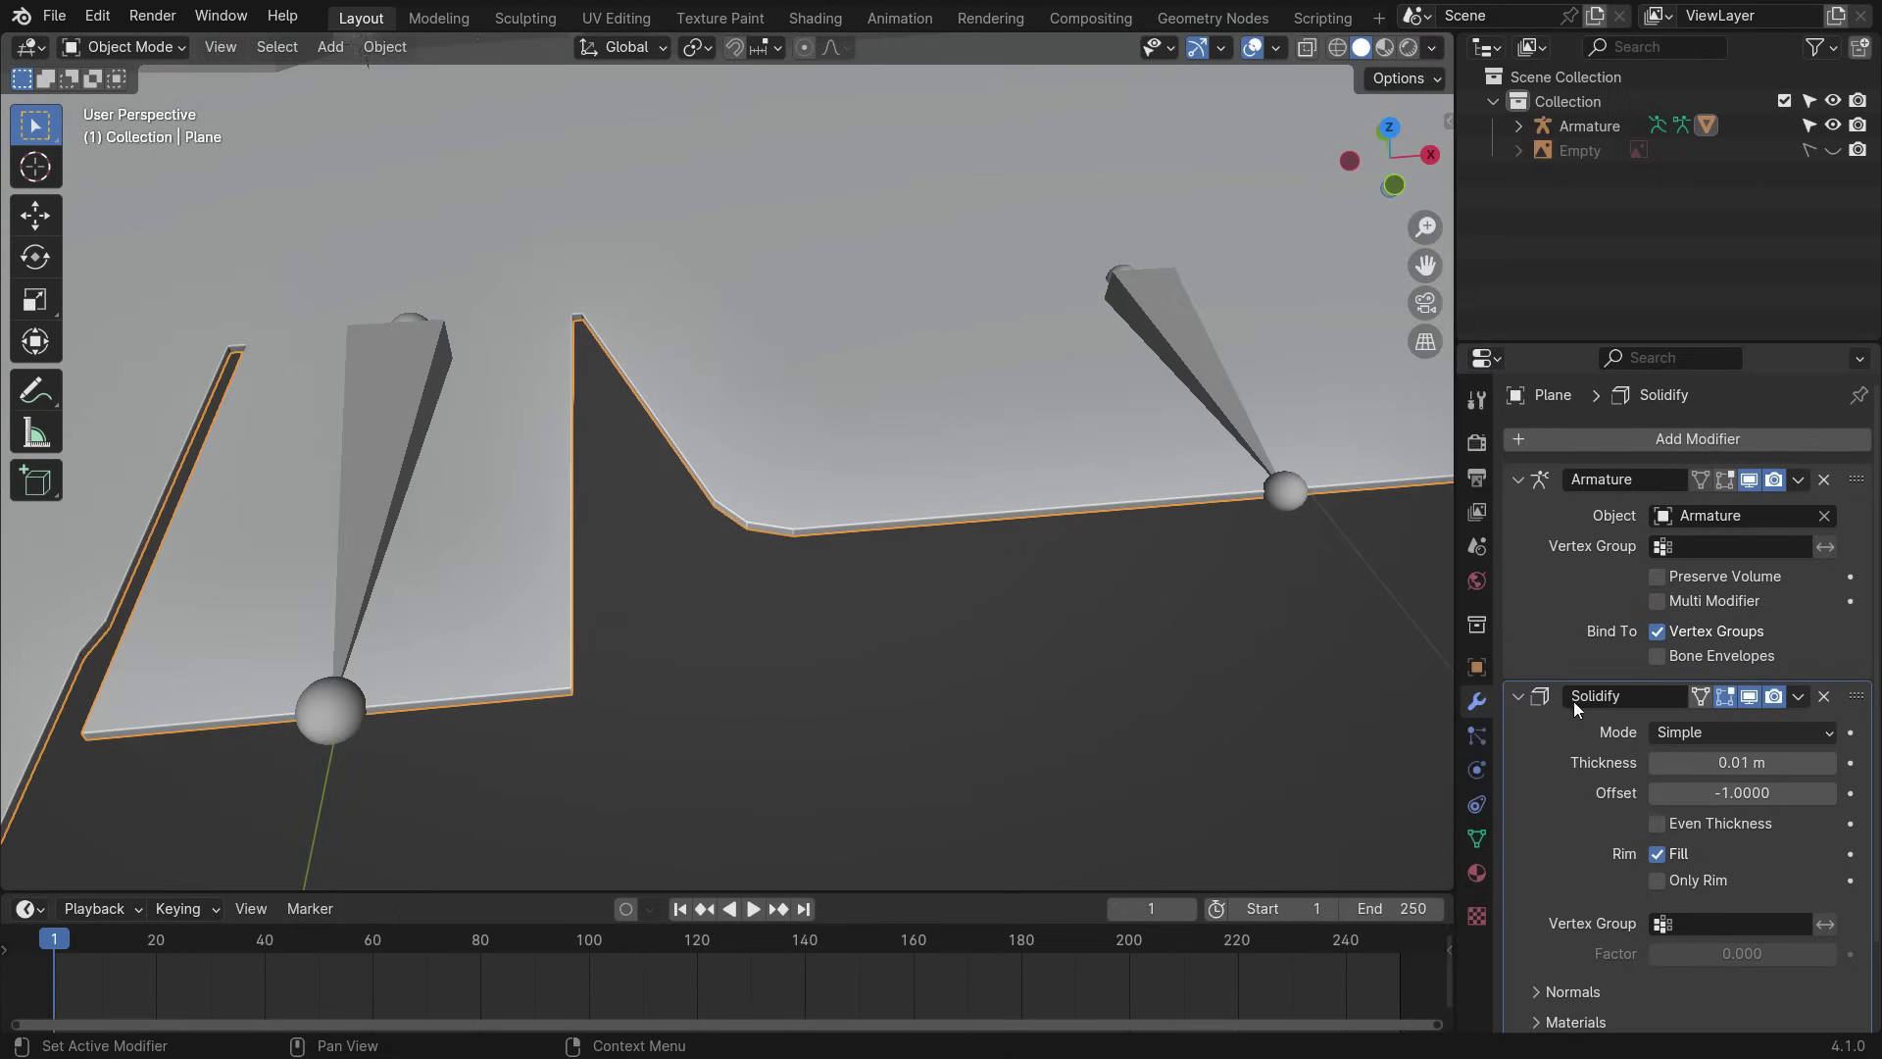
{"action": "key", "text": "Return"}
{"action": "scroll", "coordinate": [857, 551], "scroll_direction": "down", "scroll_amount": 6}
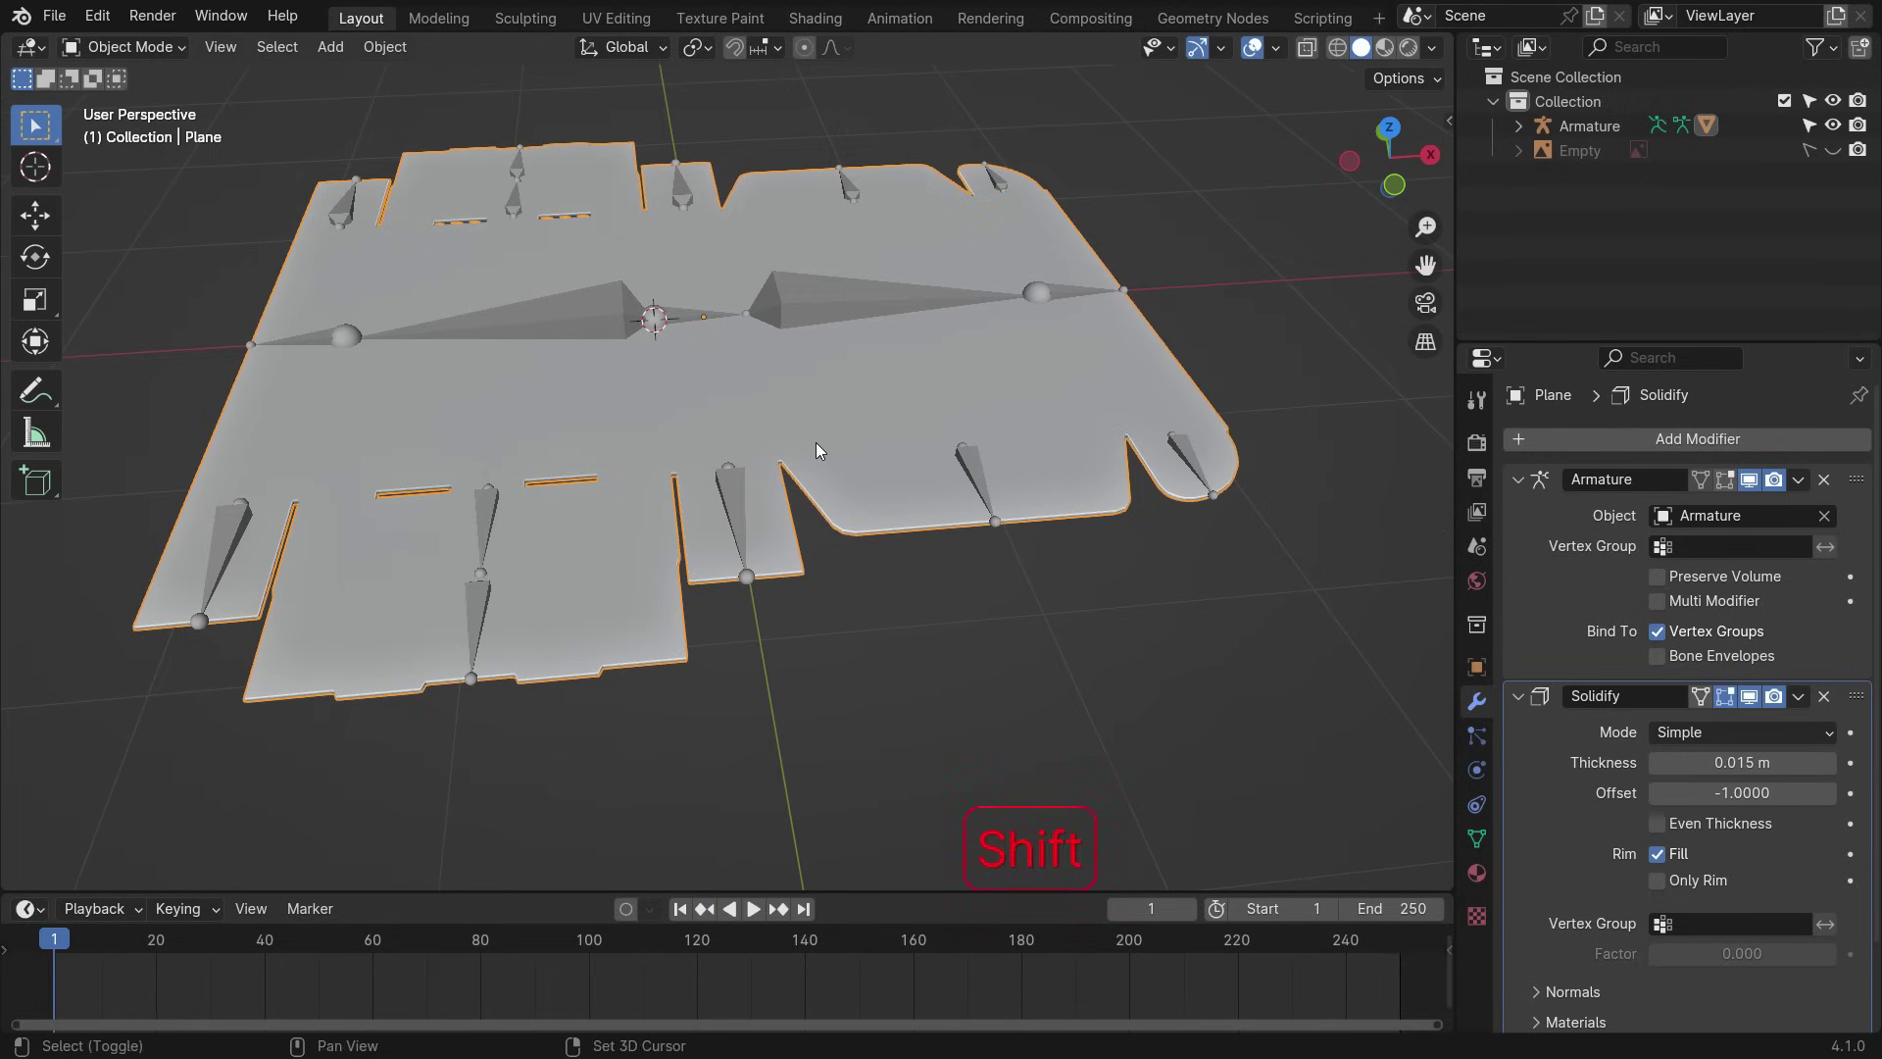
- Put the armature into Pose Mode and enlarge the timeline area
{"action": "middle_click_drag", "start_coordinate": [819, 443], "coordinate": [855, 458], "text": "shift"}
{"action": "left_click", "coordinate": [891, 312]}
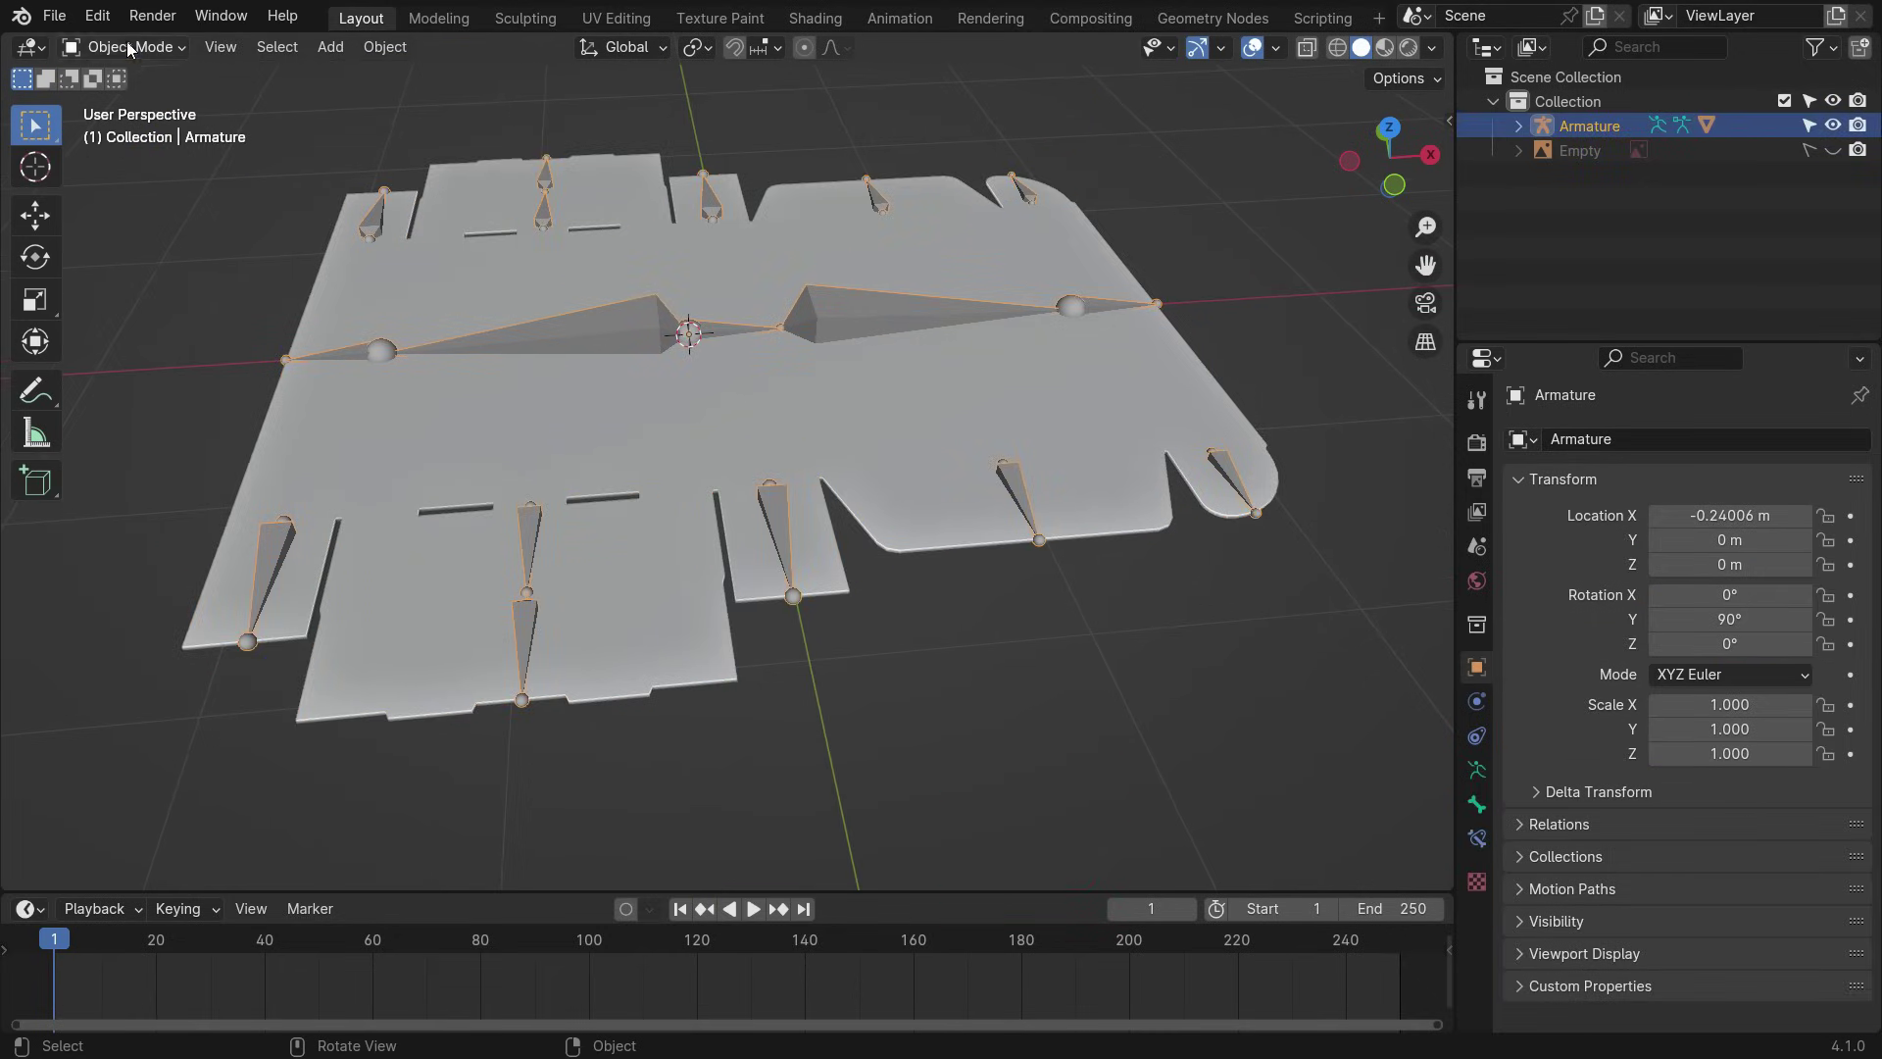
{"action": "left_click", "coordinate": [122, 46]}
{"action": "left_click", "coordinate": [145, 126]}
{"action": "left_click_drag", "start_coordinate": [885, 891], "coordinate": [886, 773]}
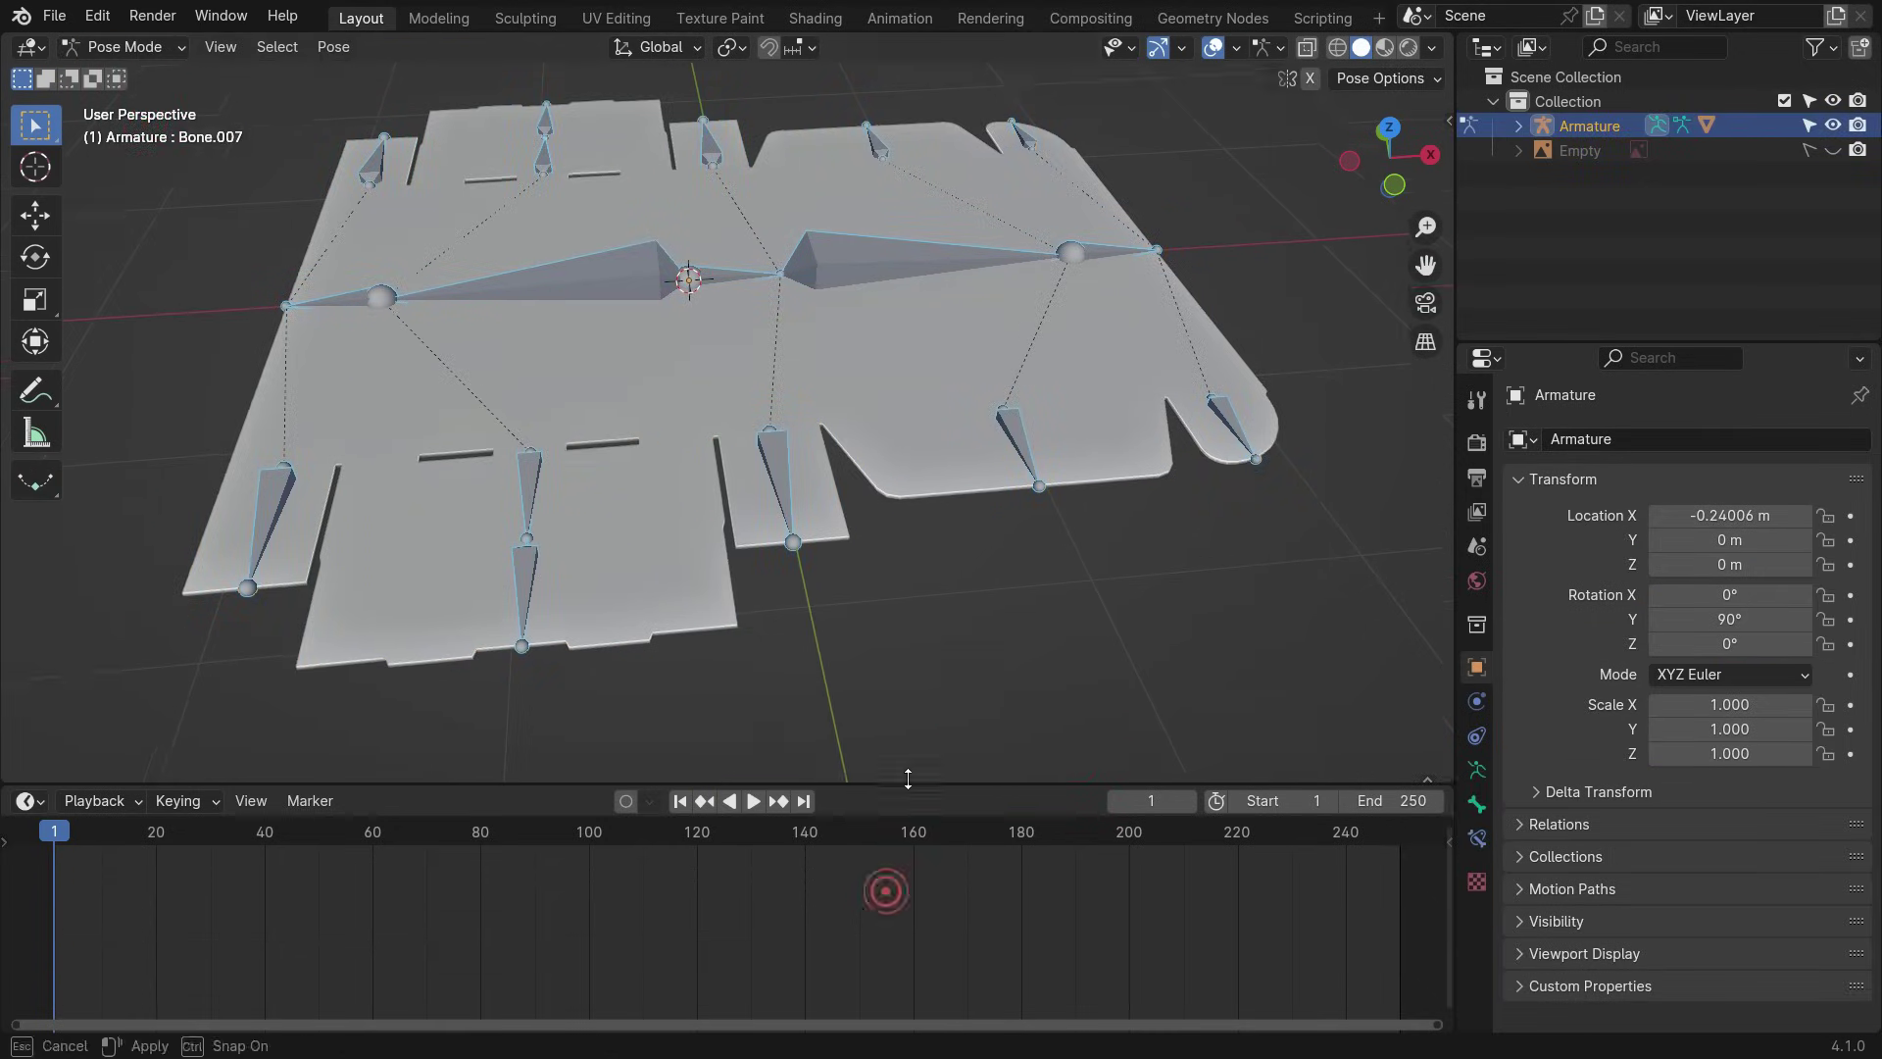
- Insert a rotation keyframe at frame 1 for the root bone named Bone
{"action": "left_click", "coordinate": [743, 321]}
{"action": "key", "text": "k"}
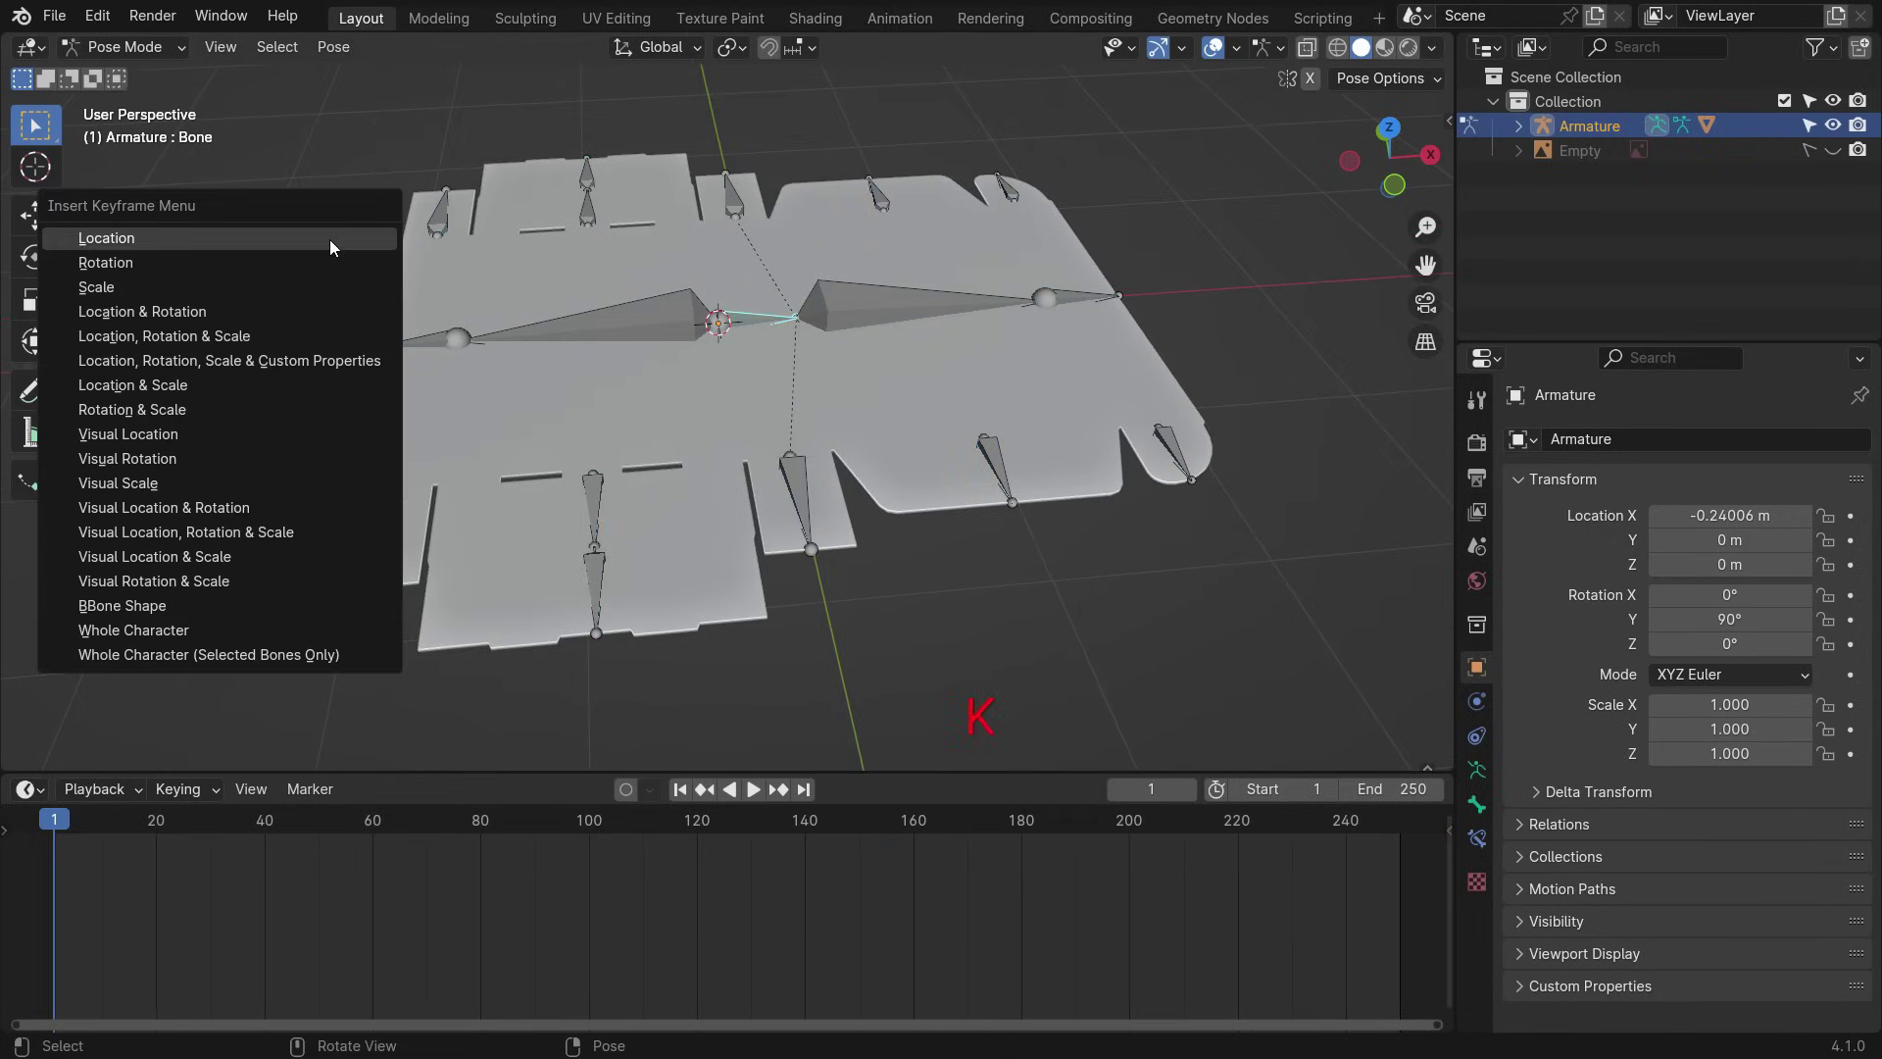
{"action": "left_click", "coordinate": [321, 261]}
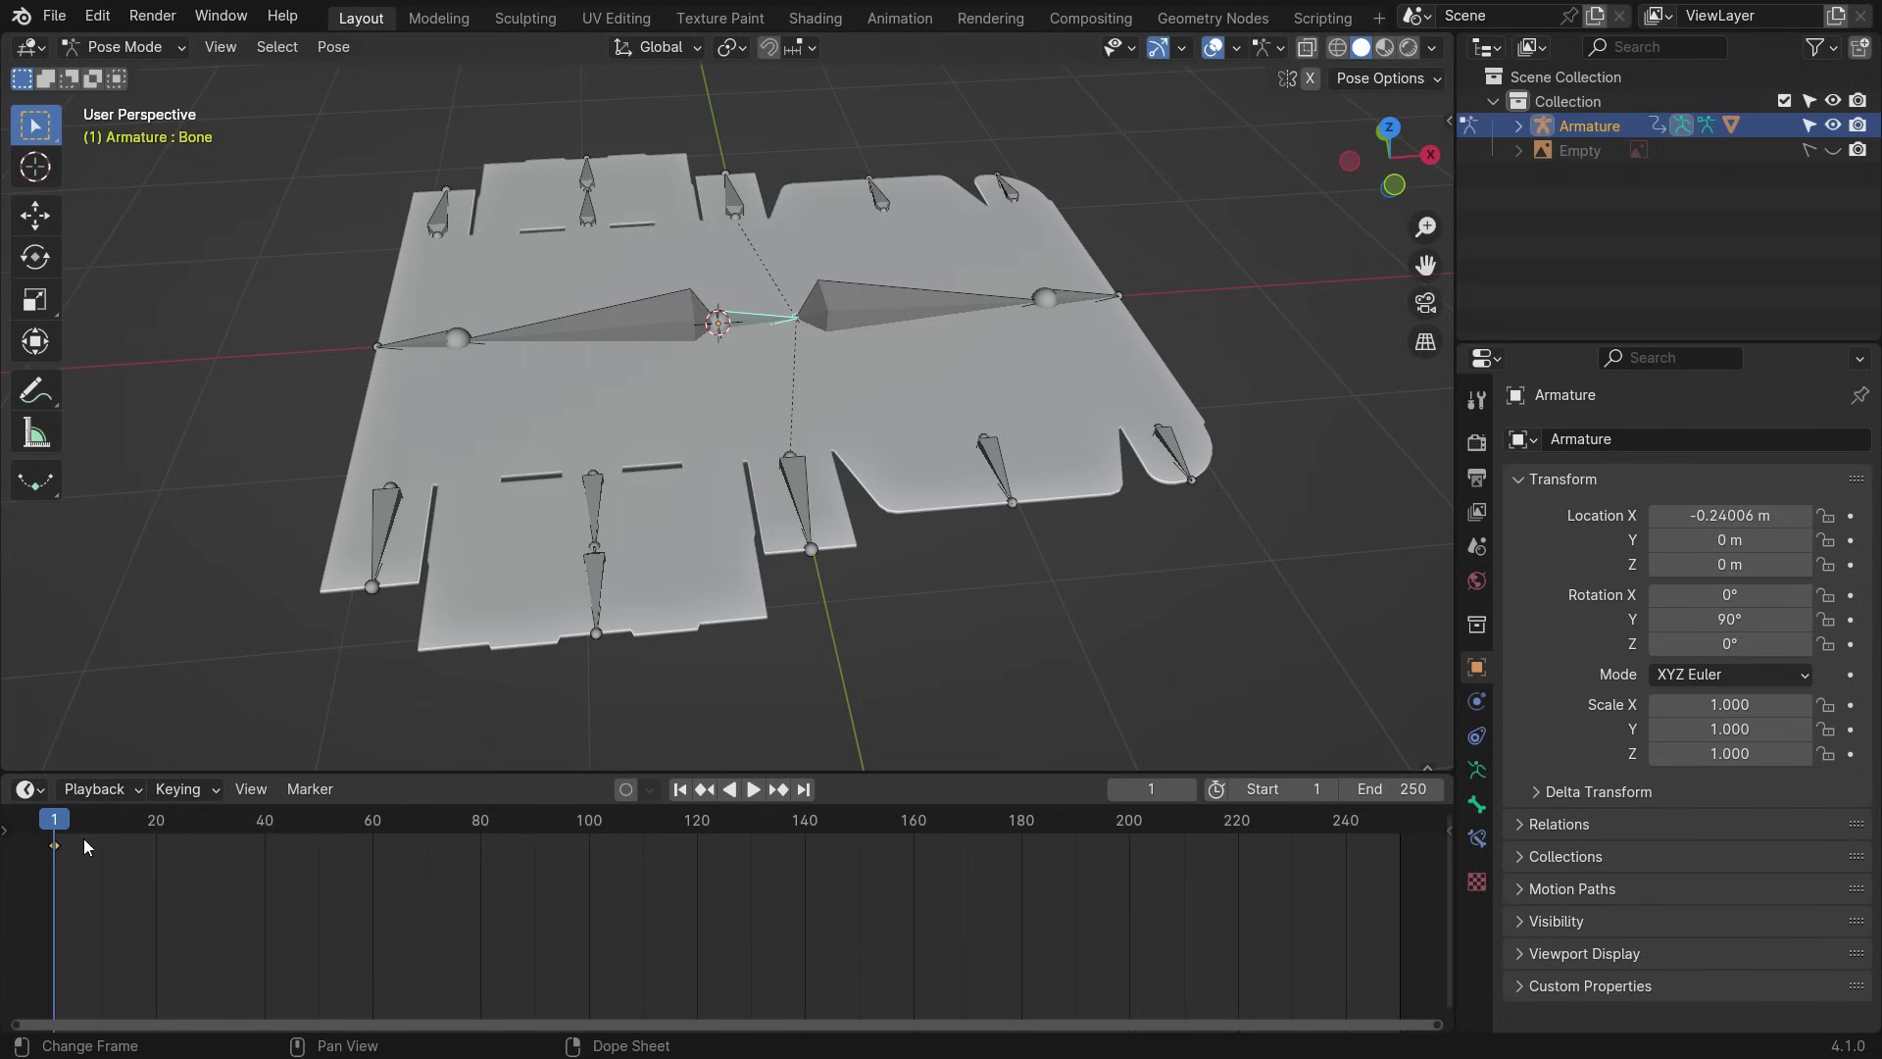
- At frame 20, rotate the root bone by -90 degrees about the global Y axis
{"action": "left_click_drag", "start_coordinate": [160, 860], "coordinate": [155, 861]}
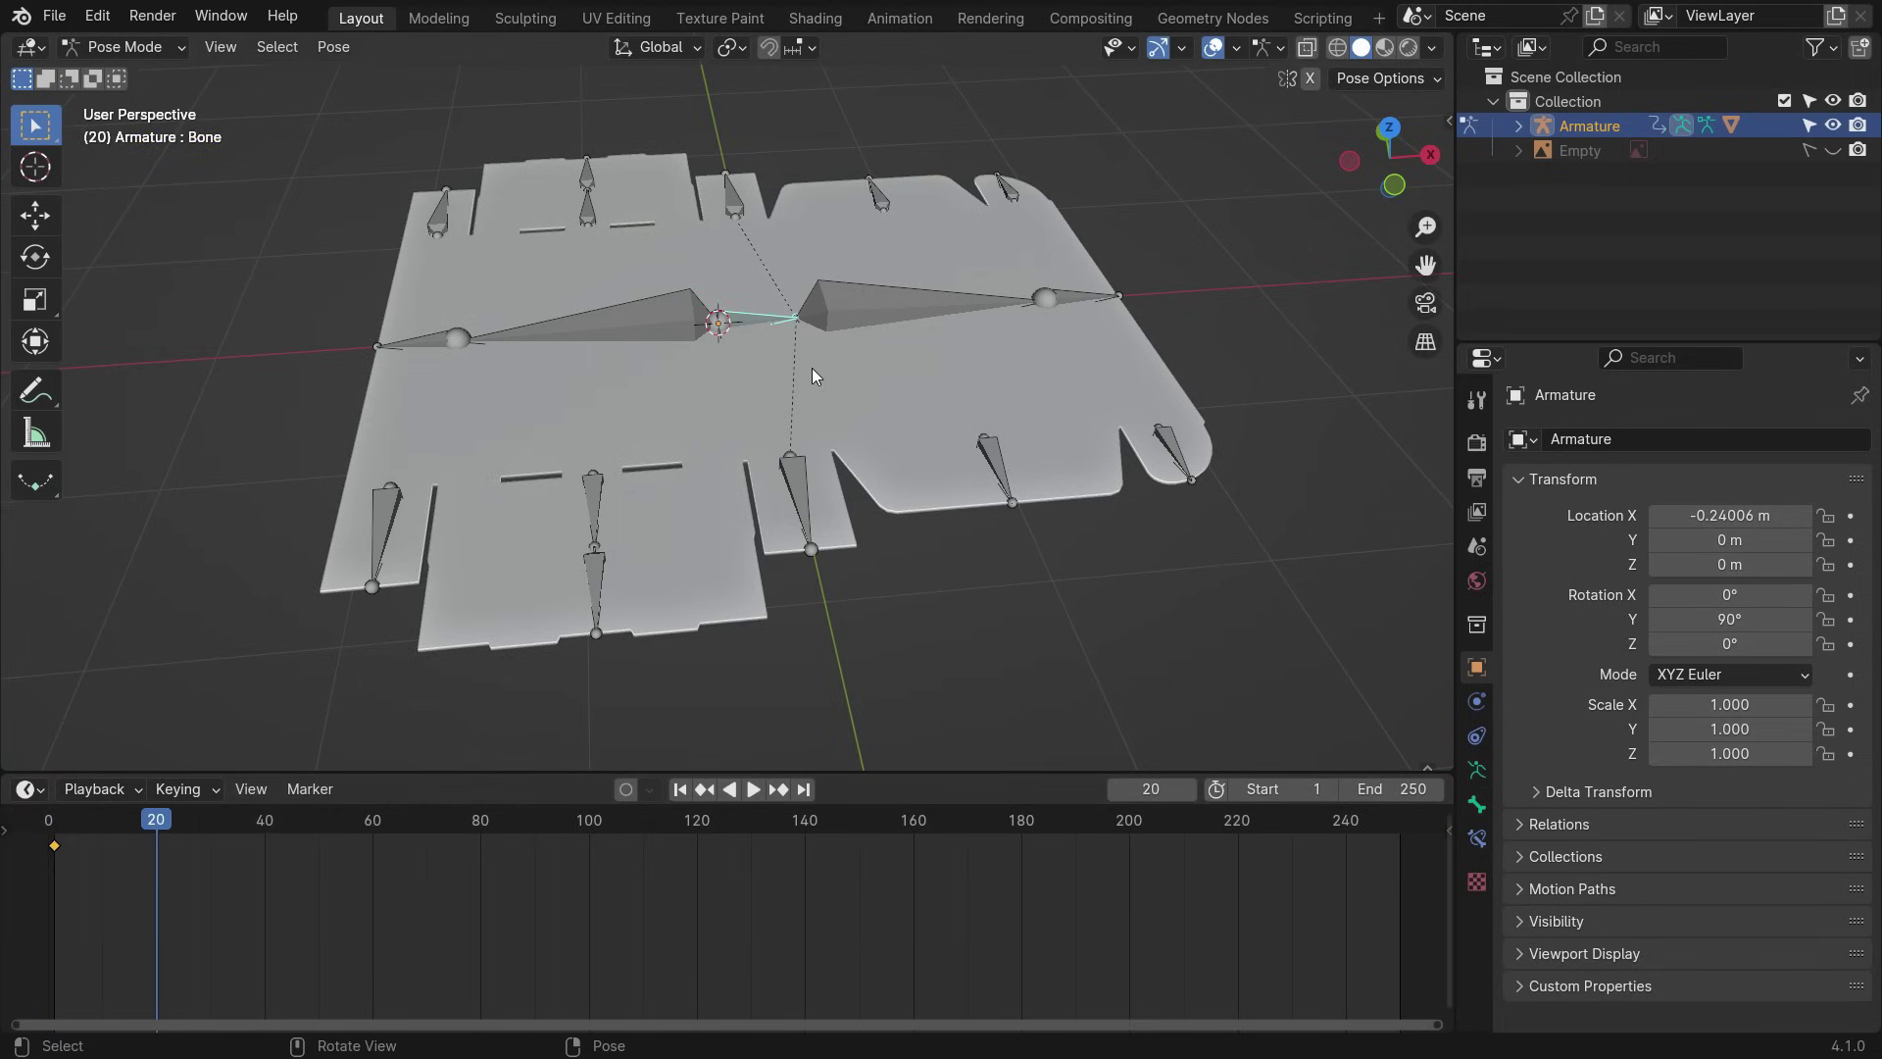
{"action": "type", "text": "ry"}
{"action": "type", "text": "9"}
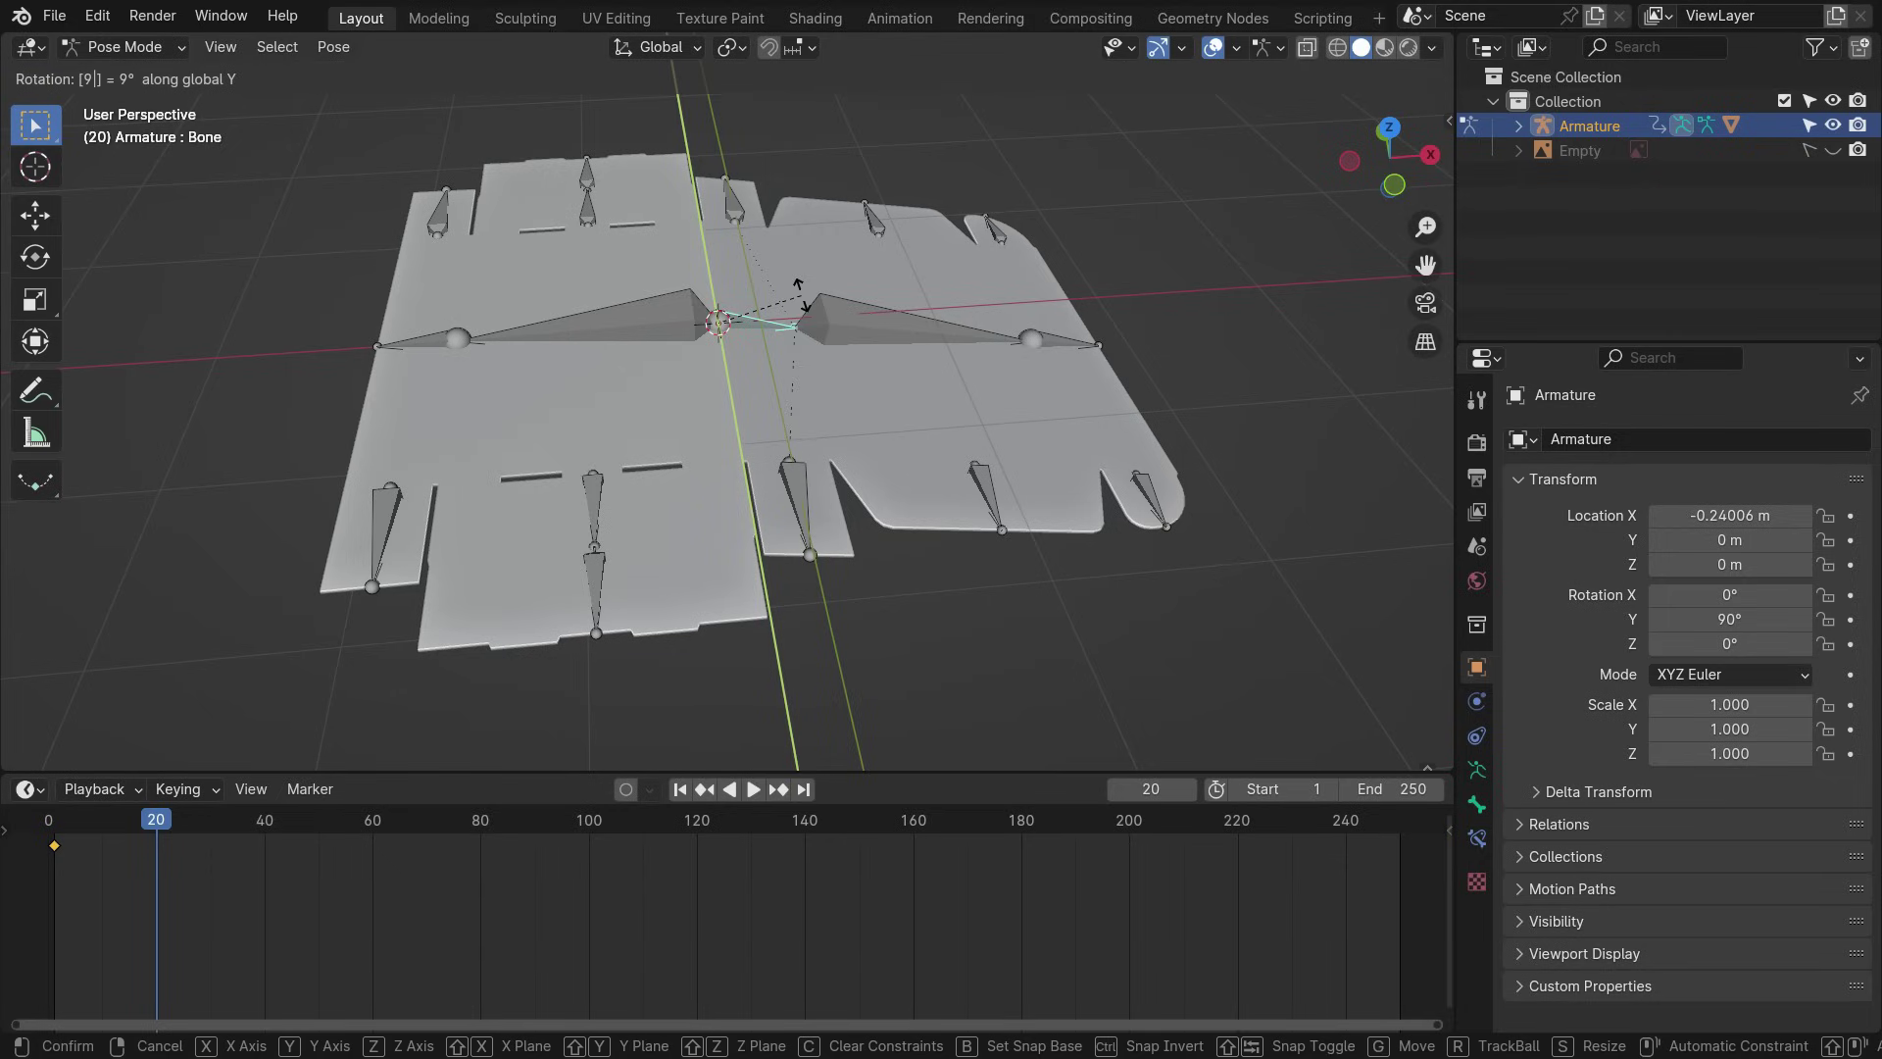
{"action": "type", "text": "r"}
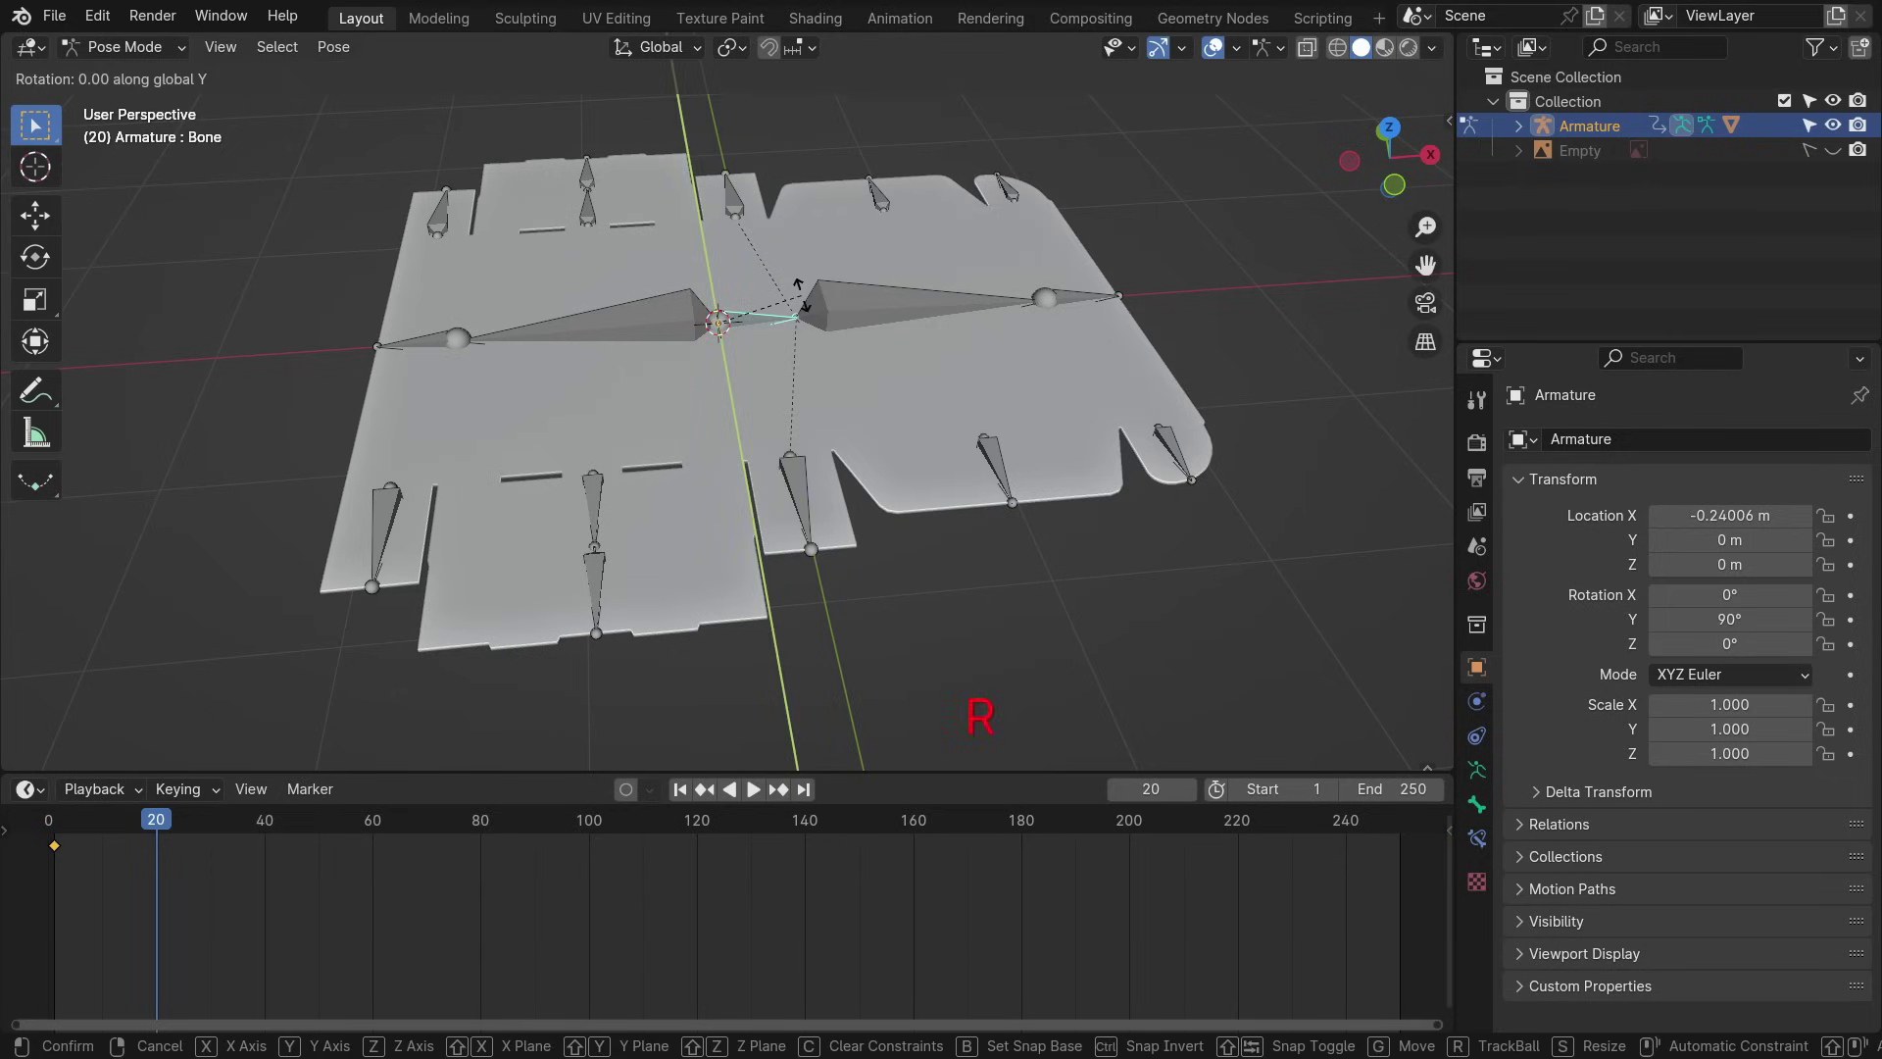
{"action": "type", "text": "-90"}
{"action": "key", "text": "Return"}
{"action": "scroll", "coordinate": [824, 324], "scroll_direction": "down", "scroll_amount": 2}
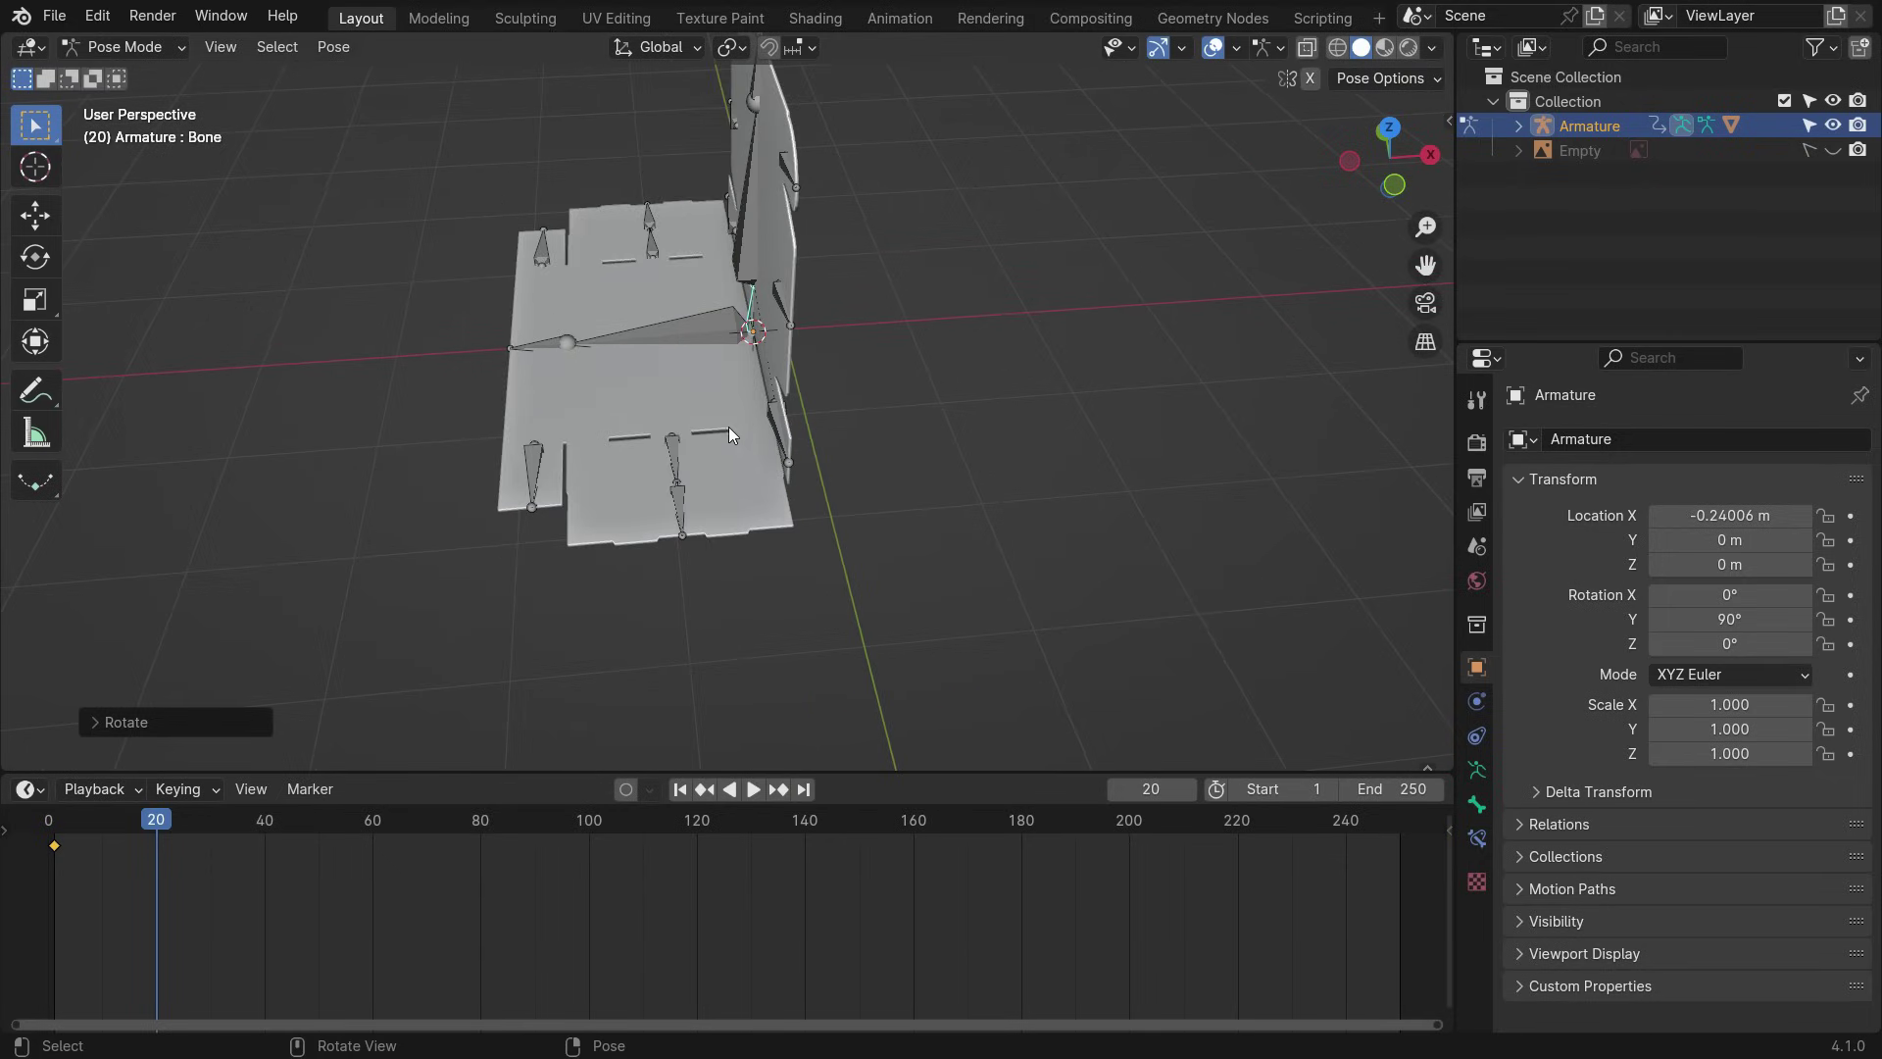
- Insert a rotation keyframe for the root bone at frame 20
{"action": "middle_click_drag", "start_coordinate": [716, 425], "coordinate": [1024, 324]}
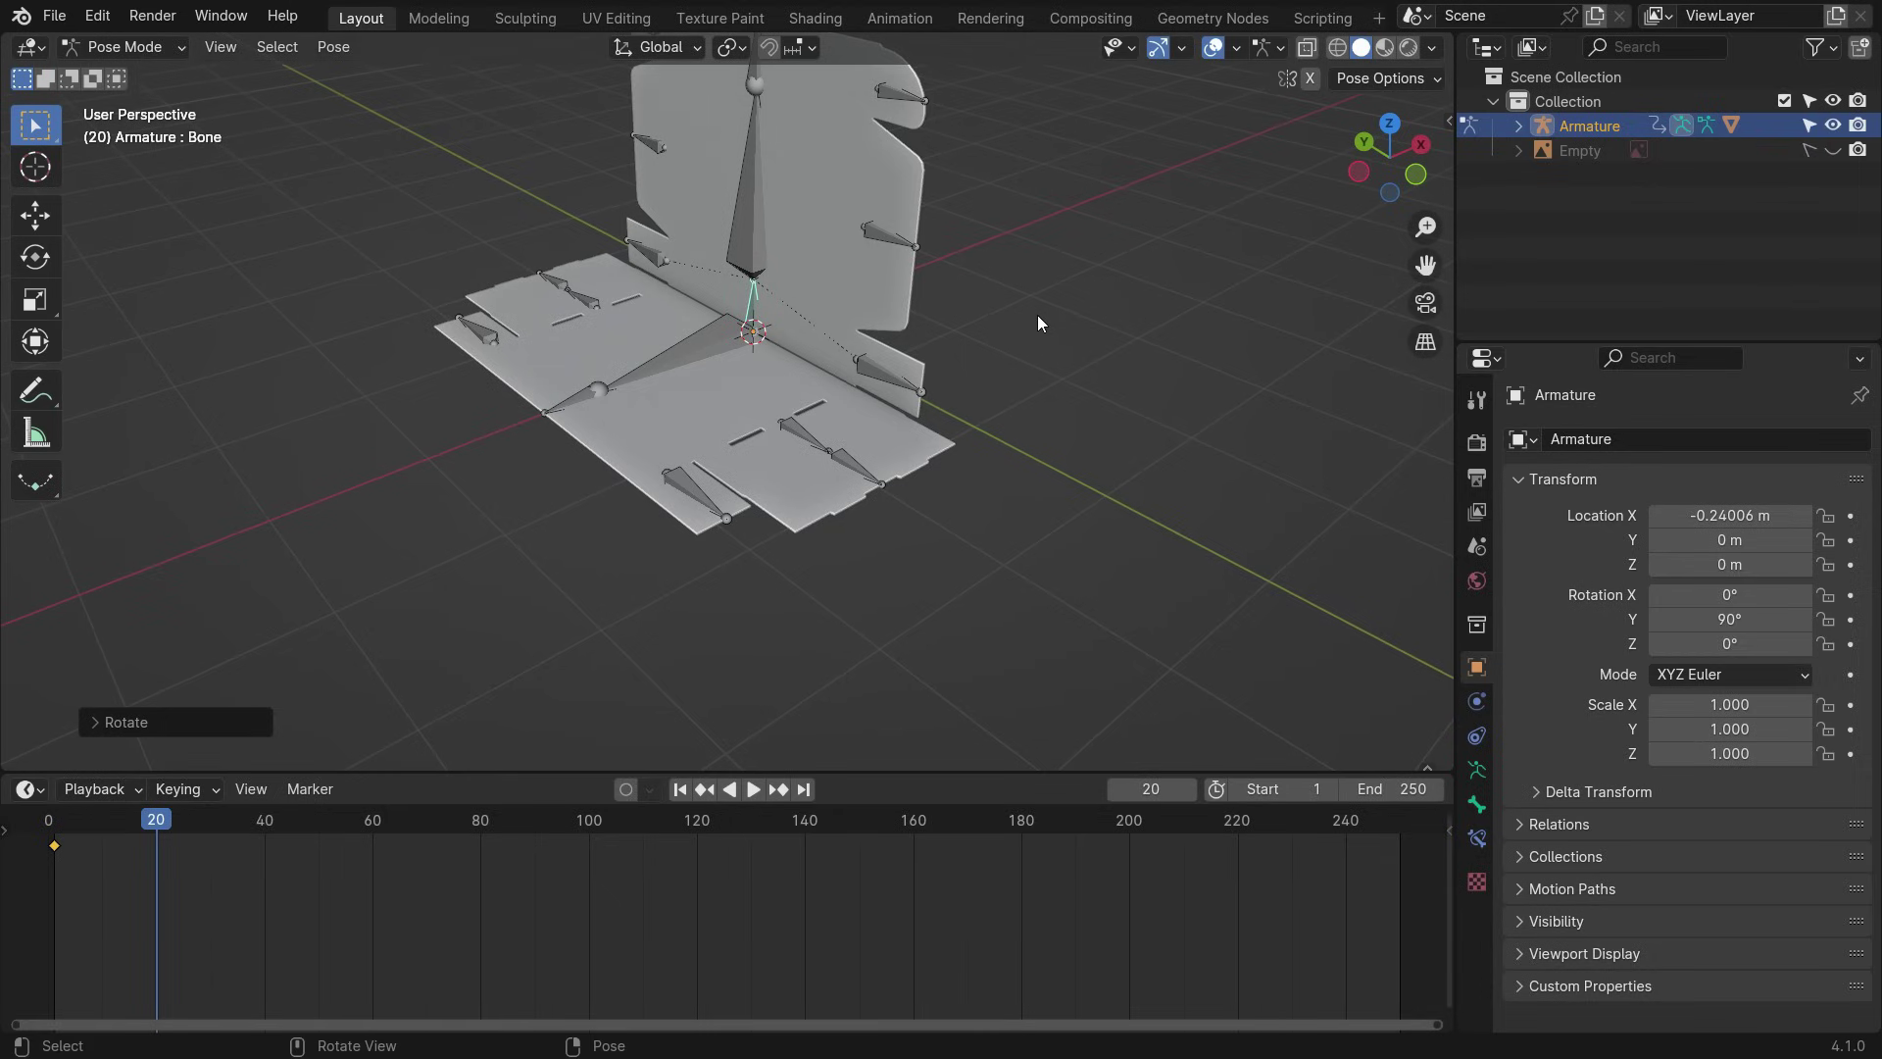
{"action": "key", "text": "i"}
{"action": "key", "text": "i"}
{"action": "left_click", "coordinate": [333, 278]}
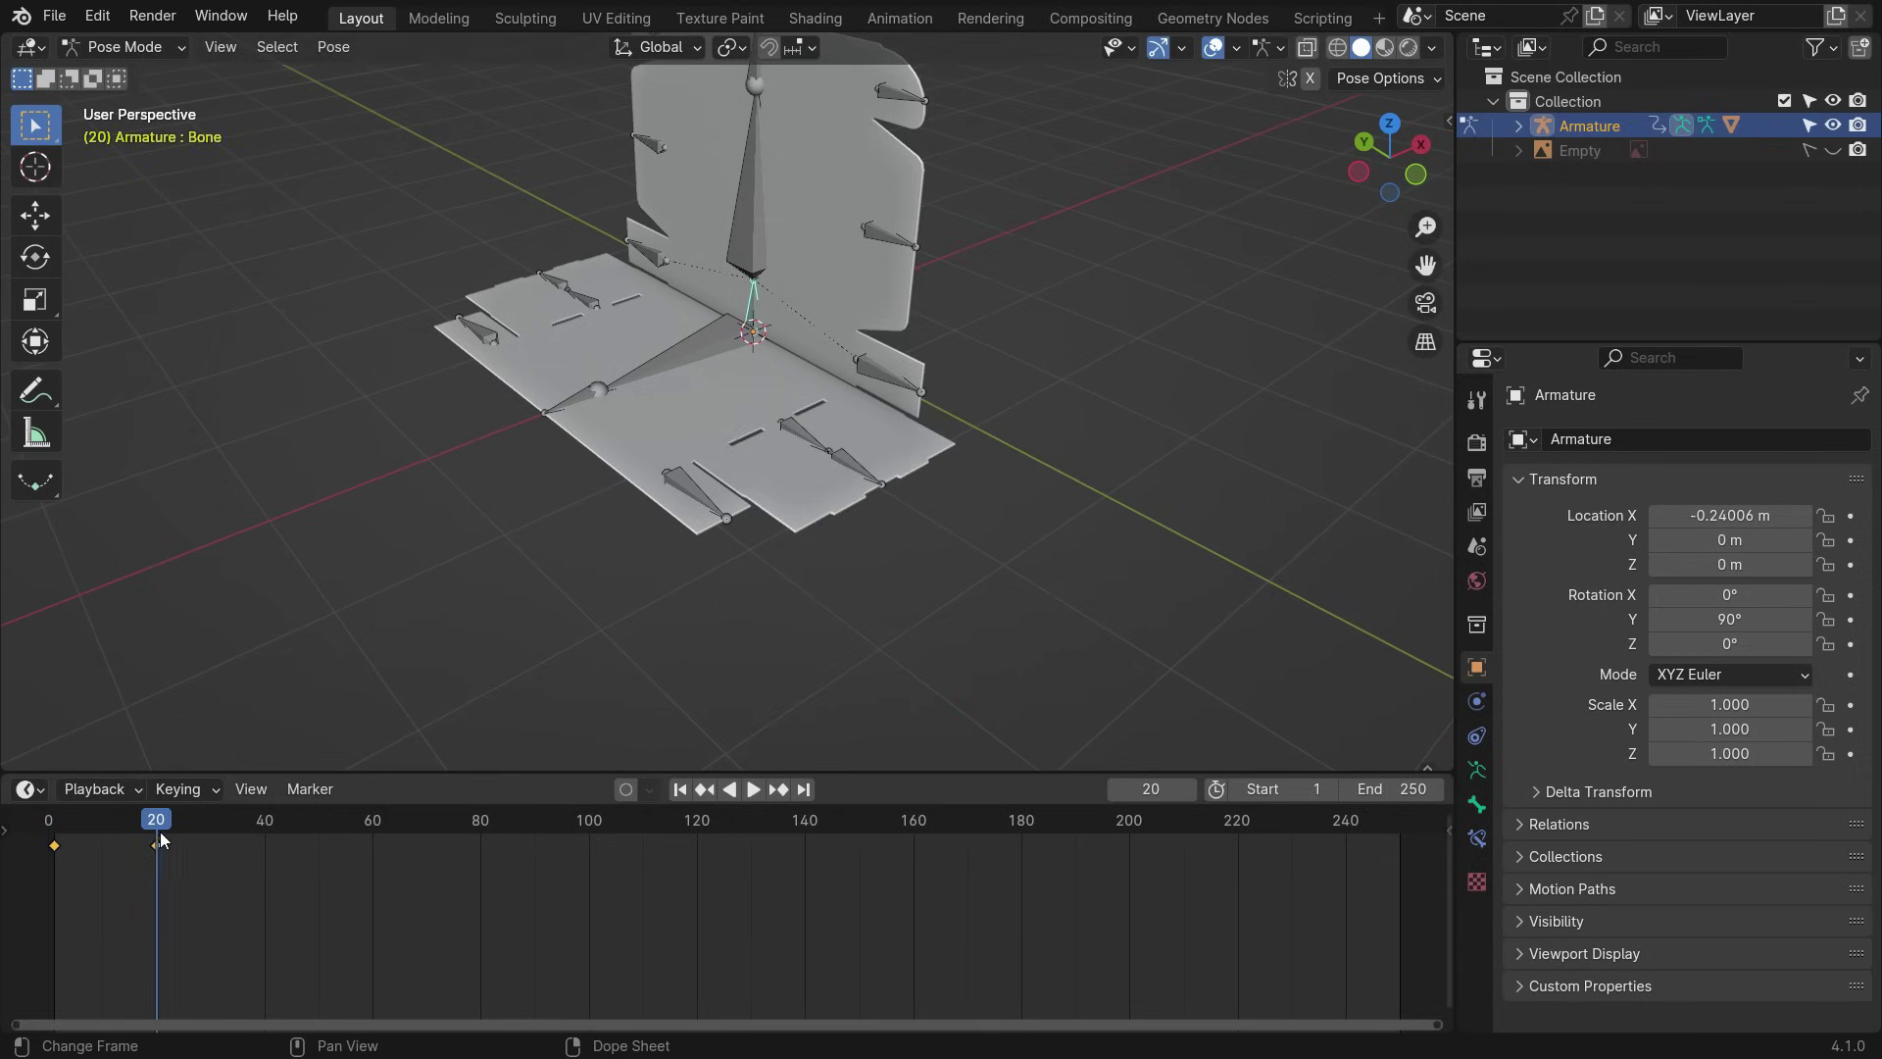
- Play back the root bone's folding animation and return to frame 1
{"action": "key", "text": "space"}
{"action": "left_click_drag", "start_coordinate": [155, 845], "coordinate": [55, 886]}
{"action": "key", "text": "space"}
{"action": "key", "text": "space"}
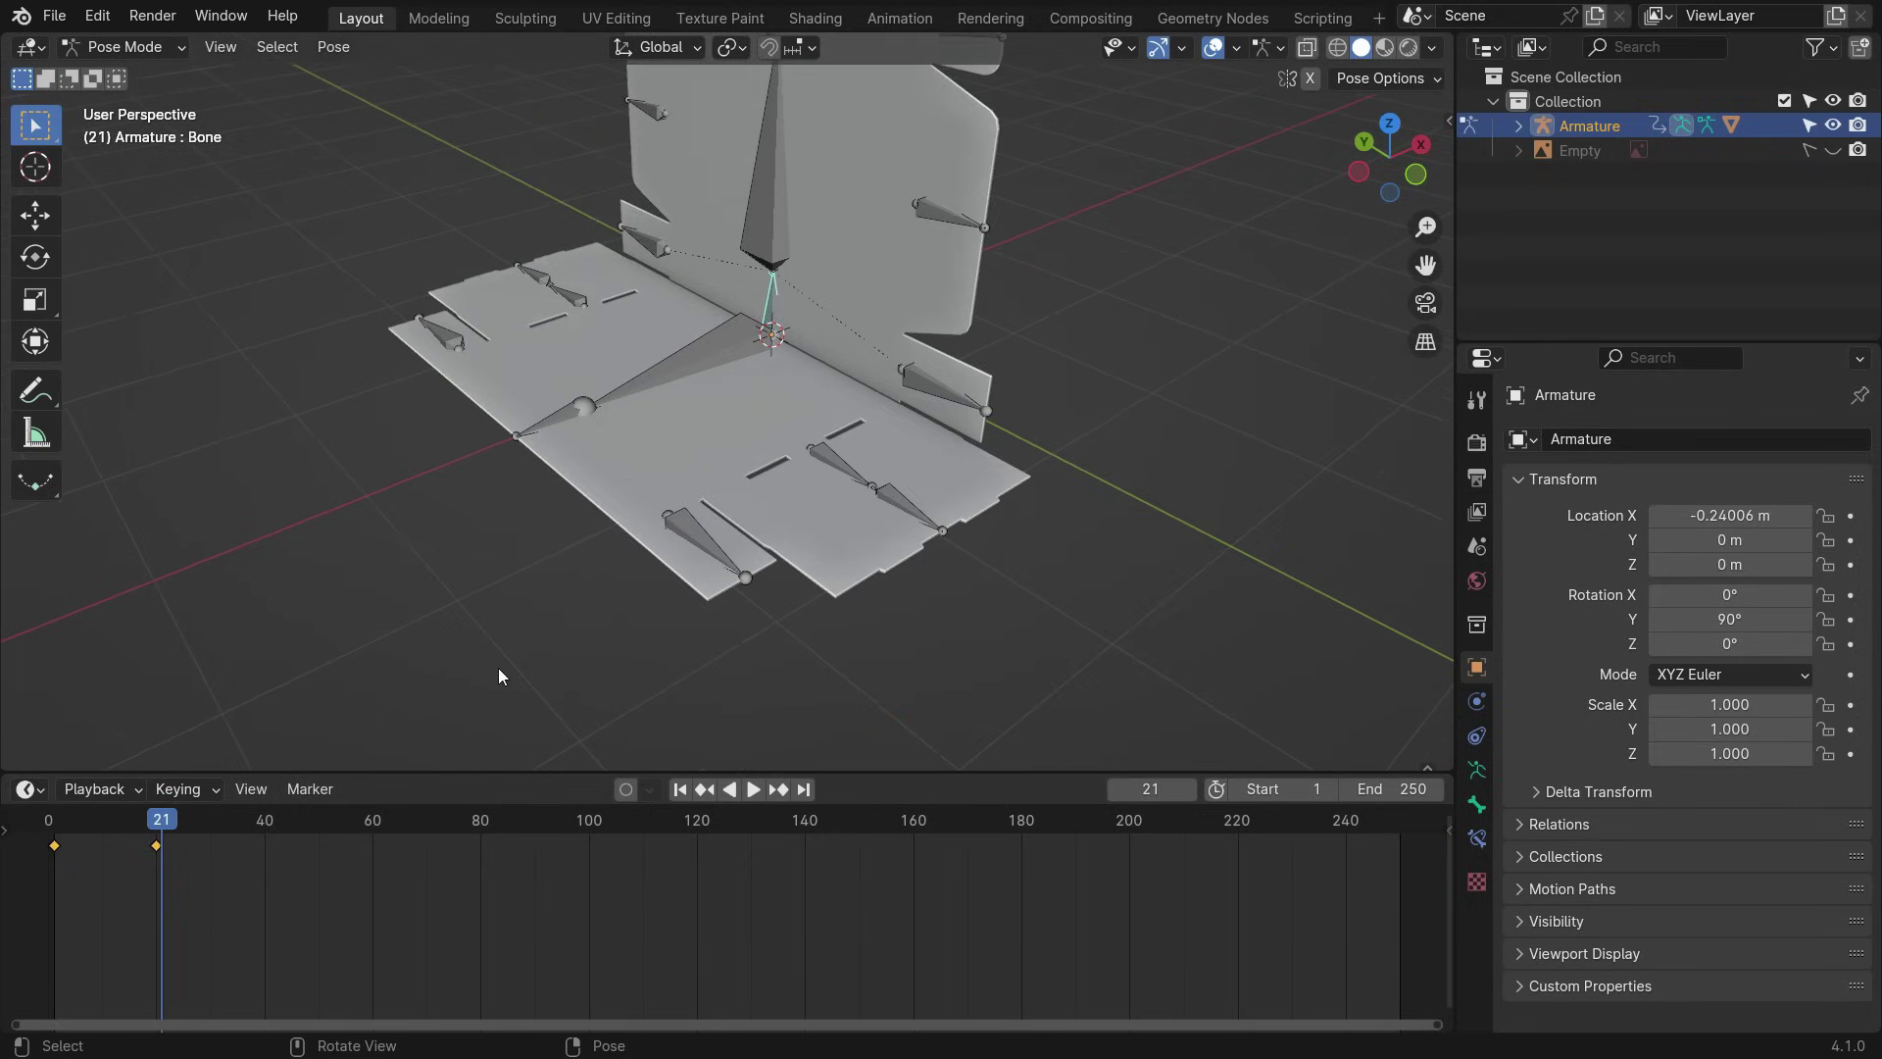
{"action": "left_click", "coordinate": [679, 789]}
- Insert a rotation keyframe for Bone.004 at frame 1
{"action": "middle_click_drag", "start_coordinate": [608, 450], "coordinate": [526, 380]}
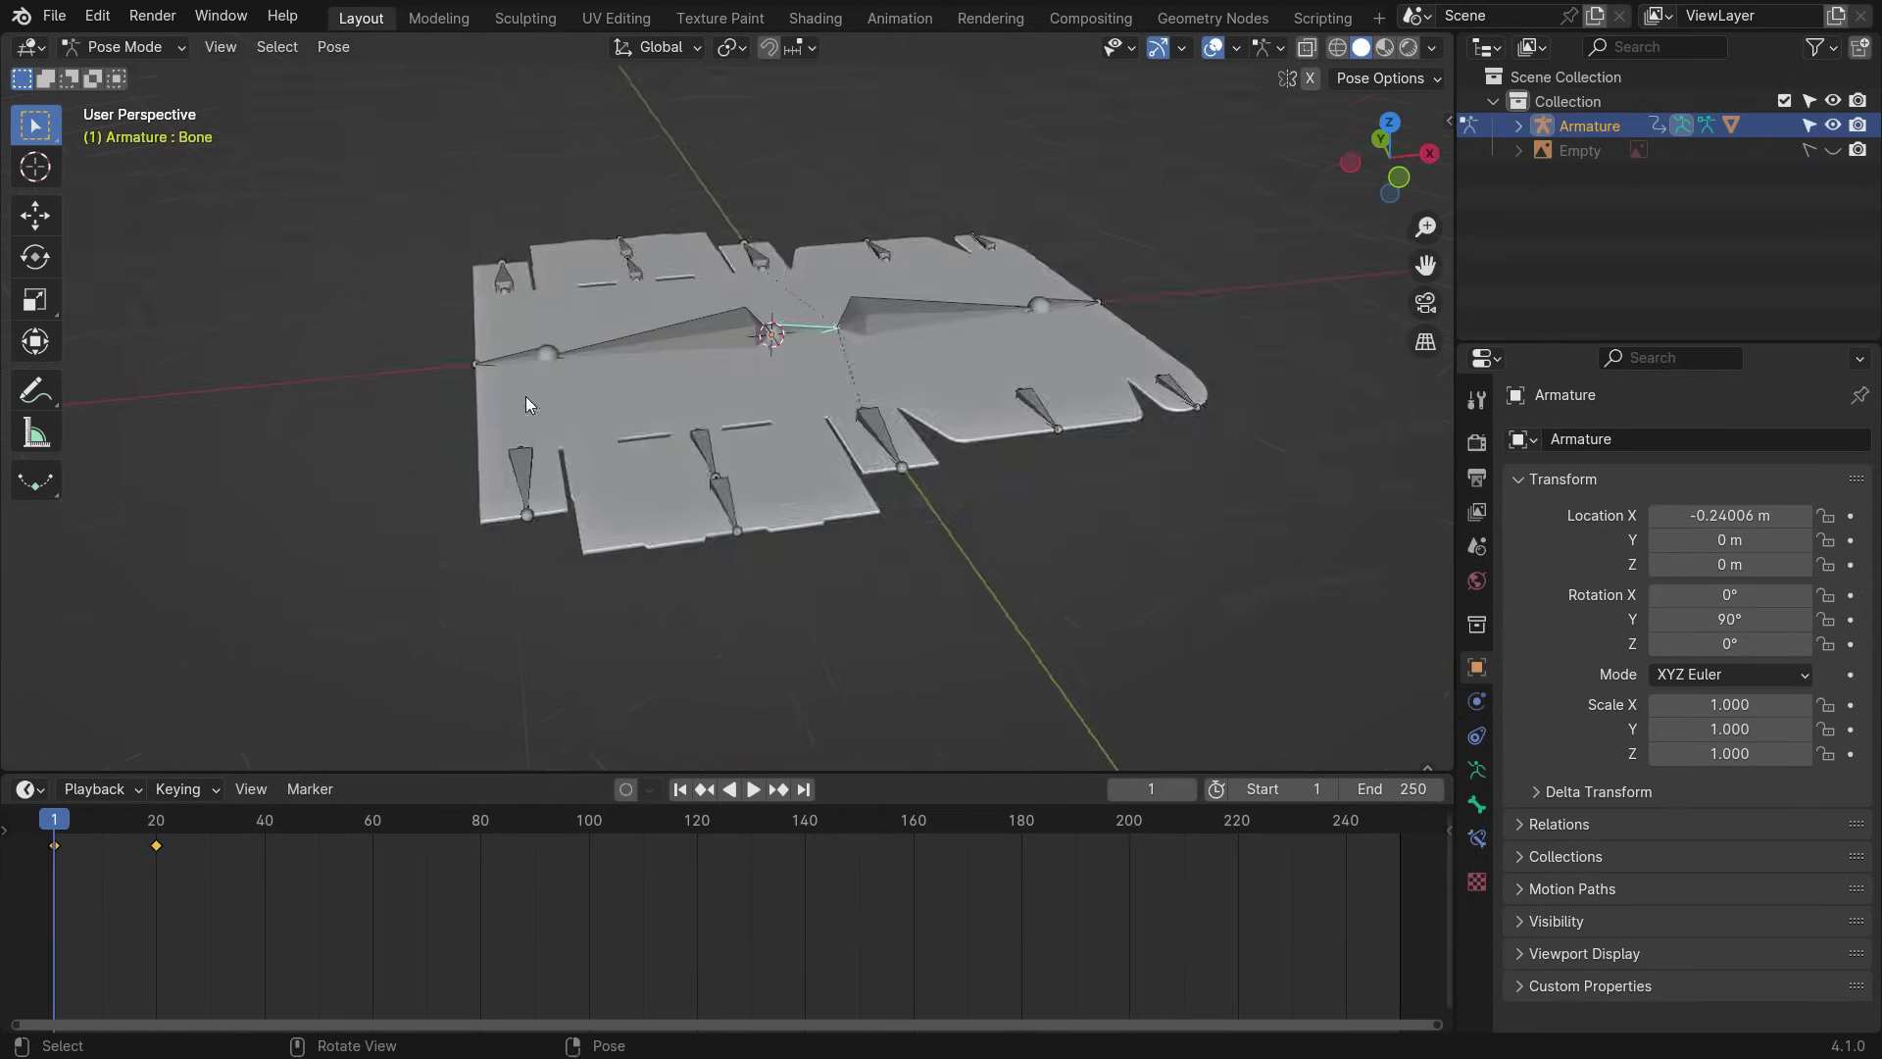
{"action": "scroll", "coordinate": [526, 380], "scroll_direction": "up", "scroll_amount": 3}
{"action": "left_click", "coordinate": [526, 364]}
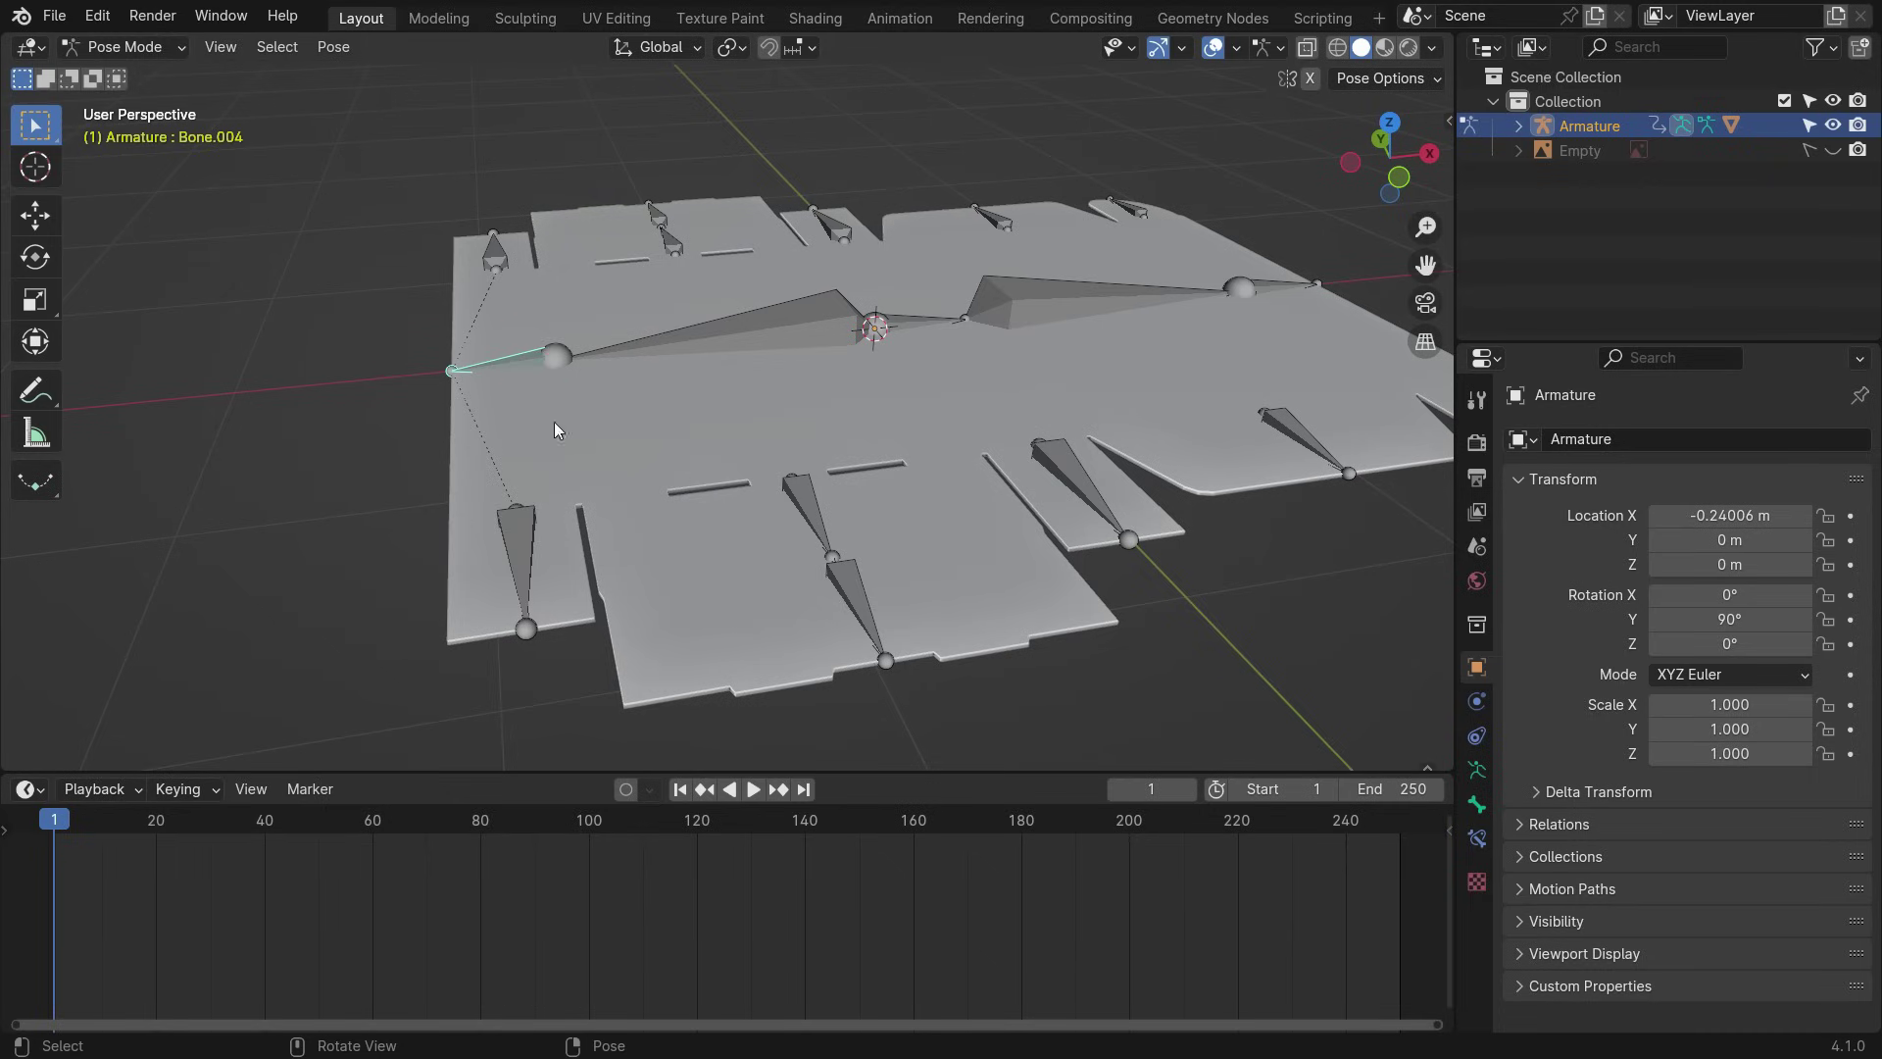
{"action": "key", "text": "i"}
{"action": "left_click", "coordinate": [285, 302]}
- At frame 20, rotate Bone.004 about the global Y axis to stand its side panel upright and keyframe the rotation
{"action": "left_click_drag", "start_coordinate": [59, 816], "coordinate": [157, 859]}
{"action": "key", "text": "r"}
{"action": "key", "text": "y"}
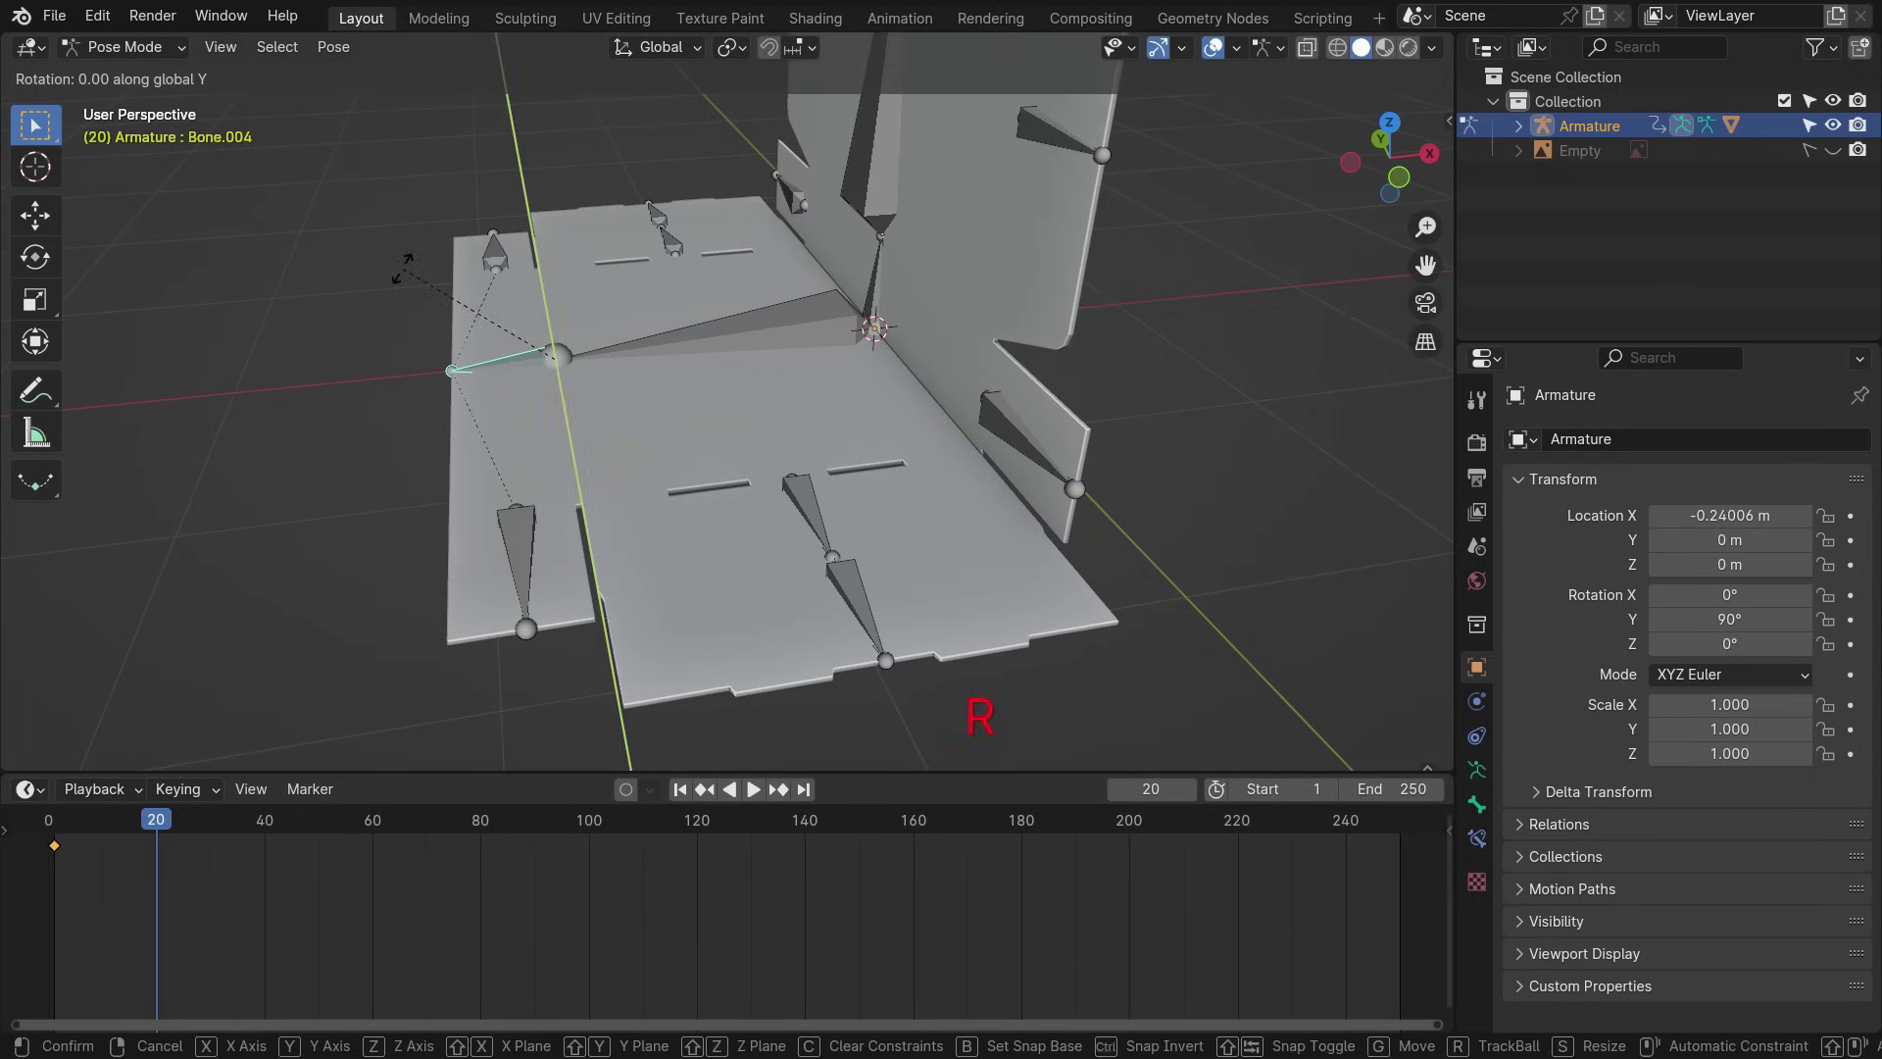
{"action": "left_click", "coordinate": [486, 224]}
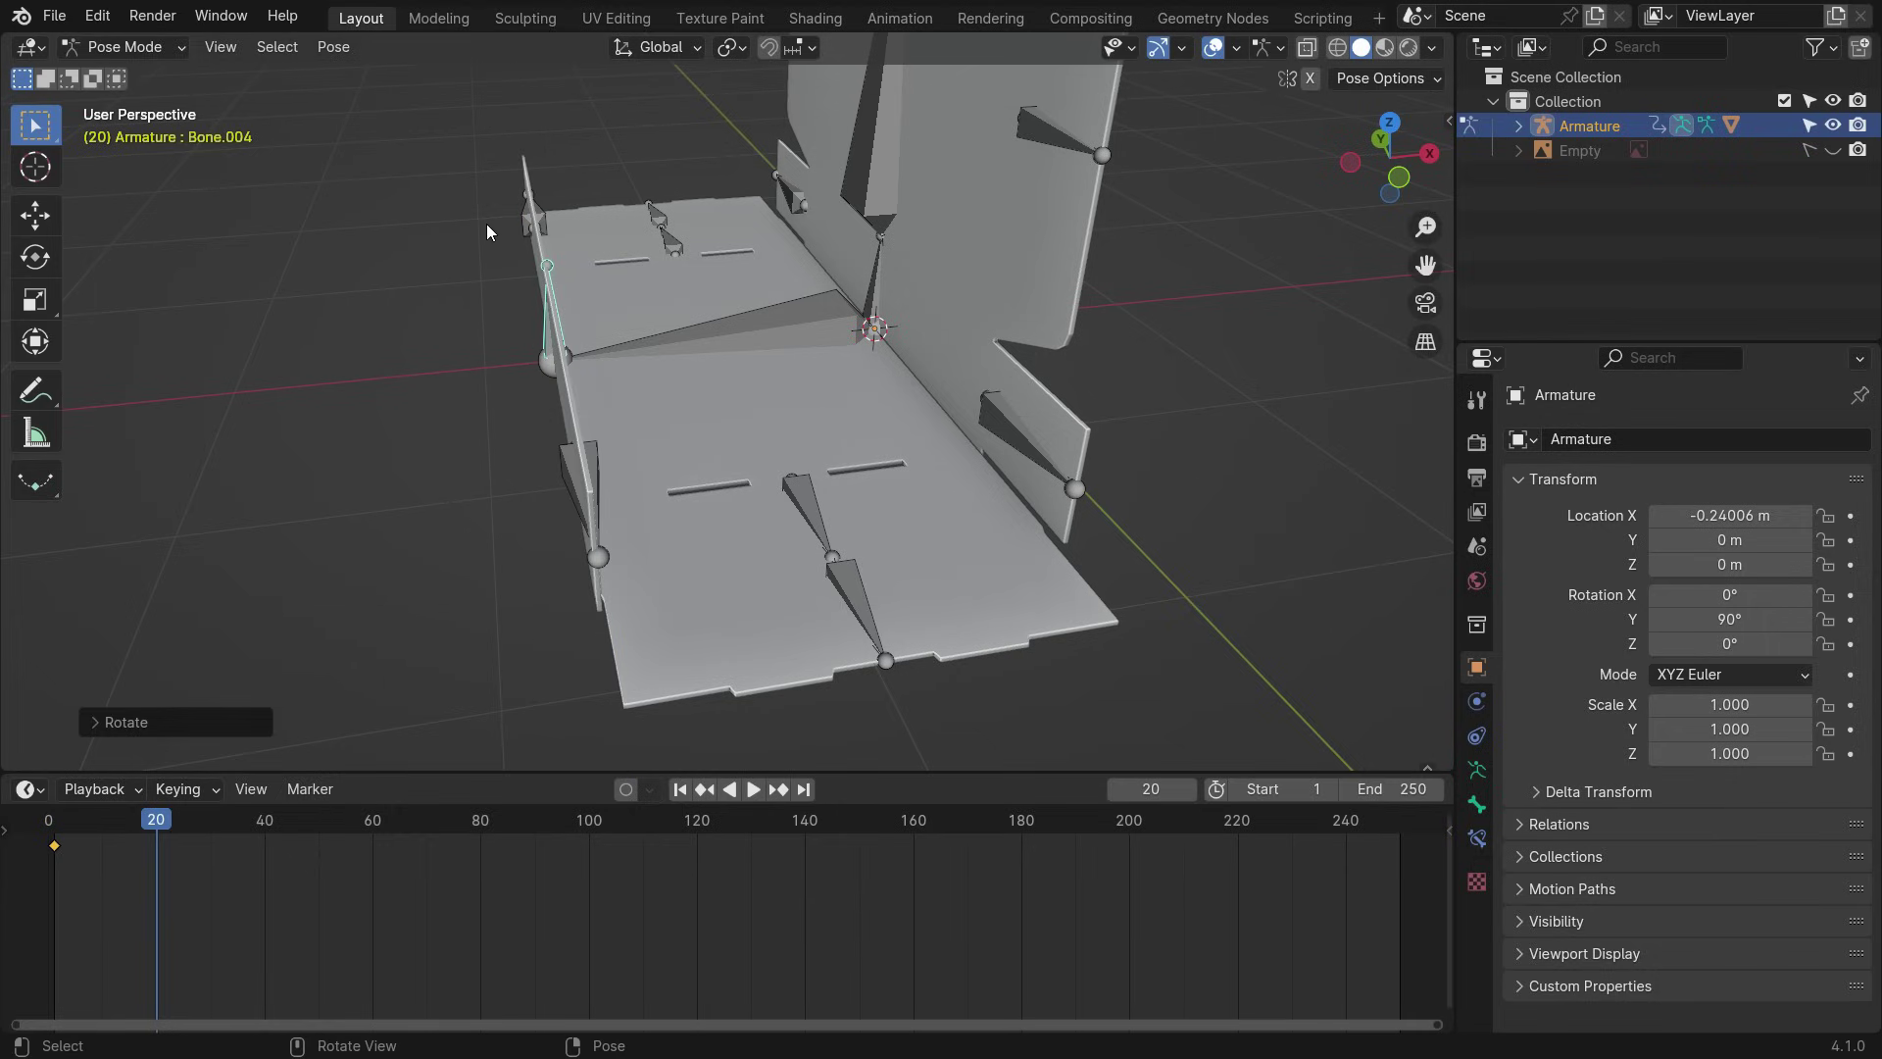
{"action": "key", "text": "i"}
{"action": "left_click", "coordinate": [307, 302]}
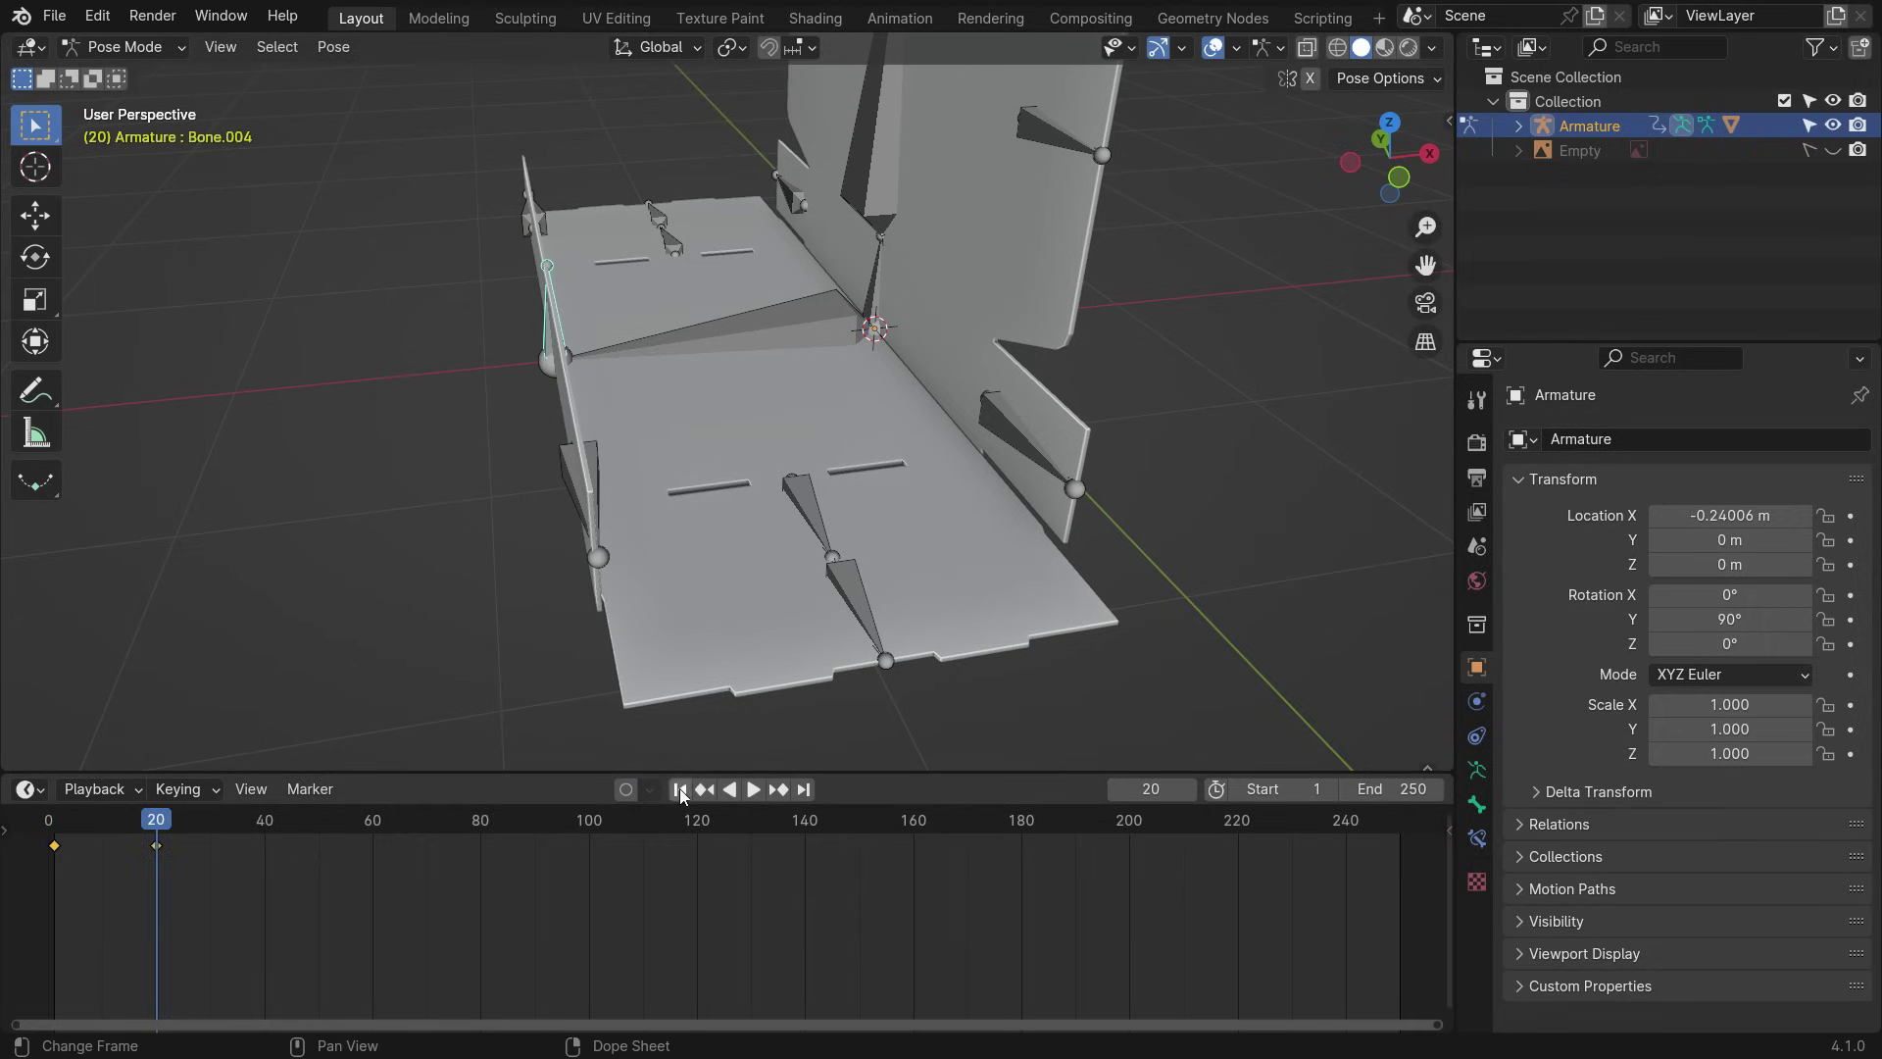
- Play back the two-panel folding animation from the start and go back to frame 20
{"action": "left_click", "coordinate": [679, 789]}
{"action": "left_click", "coordinate": [753, 789]}
{"action": "left_click", "coordinate": [185, 845]}
{"action": "left_click_drag", "start_coordinate": [185, 845], "coordinate": [159, 865]}
{"action": "key", "text": "space"}
- Change the transform pivot point with the folded flaps in close view
{"action": "middle_click_drag", "start_coordinate": [686, 579], "coordinate": [1068, 486]}
{"action": "scroll", "coordinate": [873, 356], "scroll_direction": "up", "scroll_amount": 4}
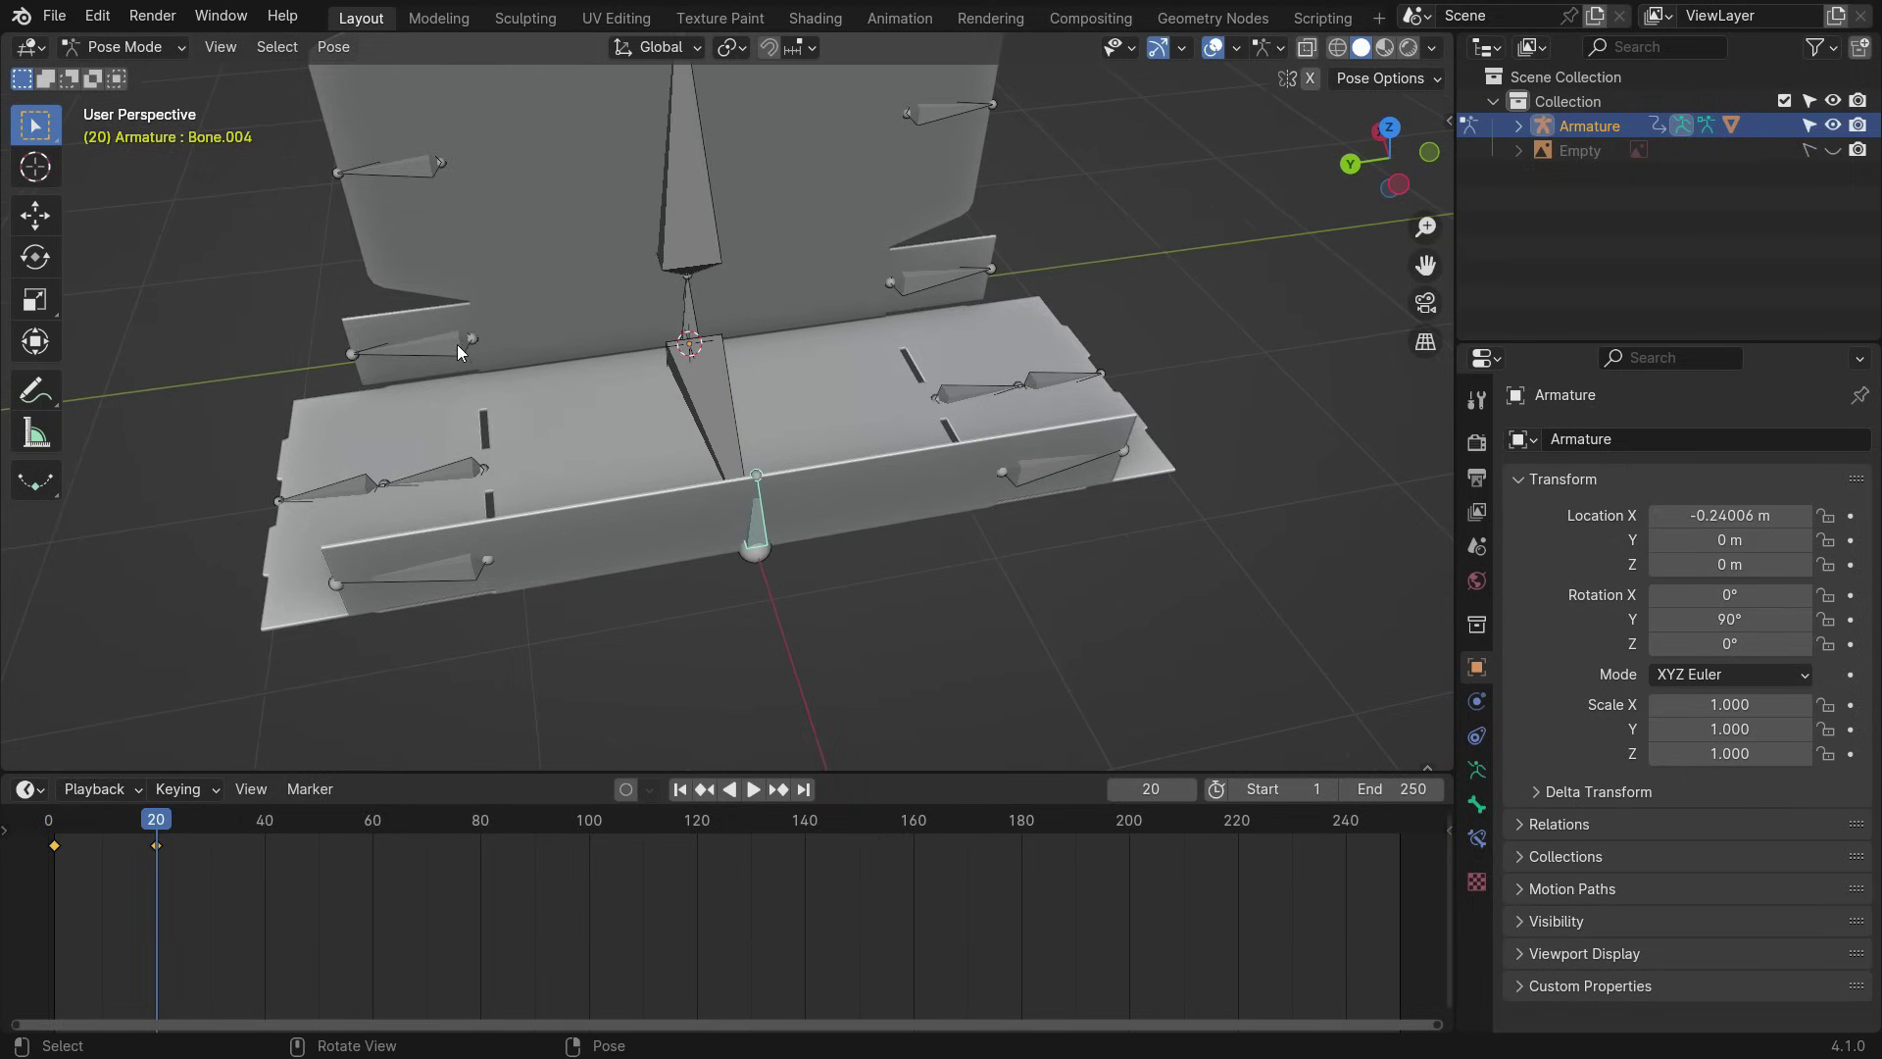
{"action": "left_click", "coordinate": [731, 47]}
{"action": "left_click", "coordinate": [819, 159]}
- Select the two diagonally opposite corner flap bones, with Bone.012 as the active one
{"action": "left_click", "coordinate": [412, 347]}
{"action": "left_click", "coordinate": [1059, 475], "text": "shift"}
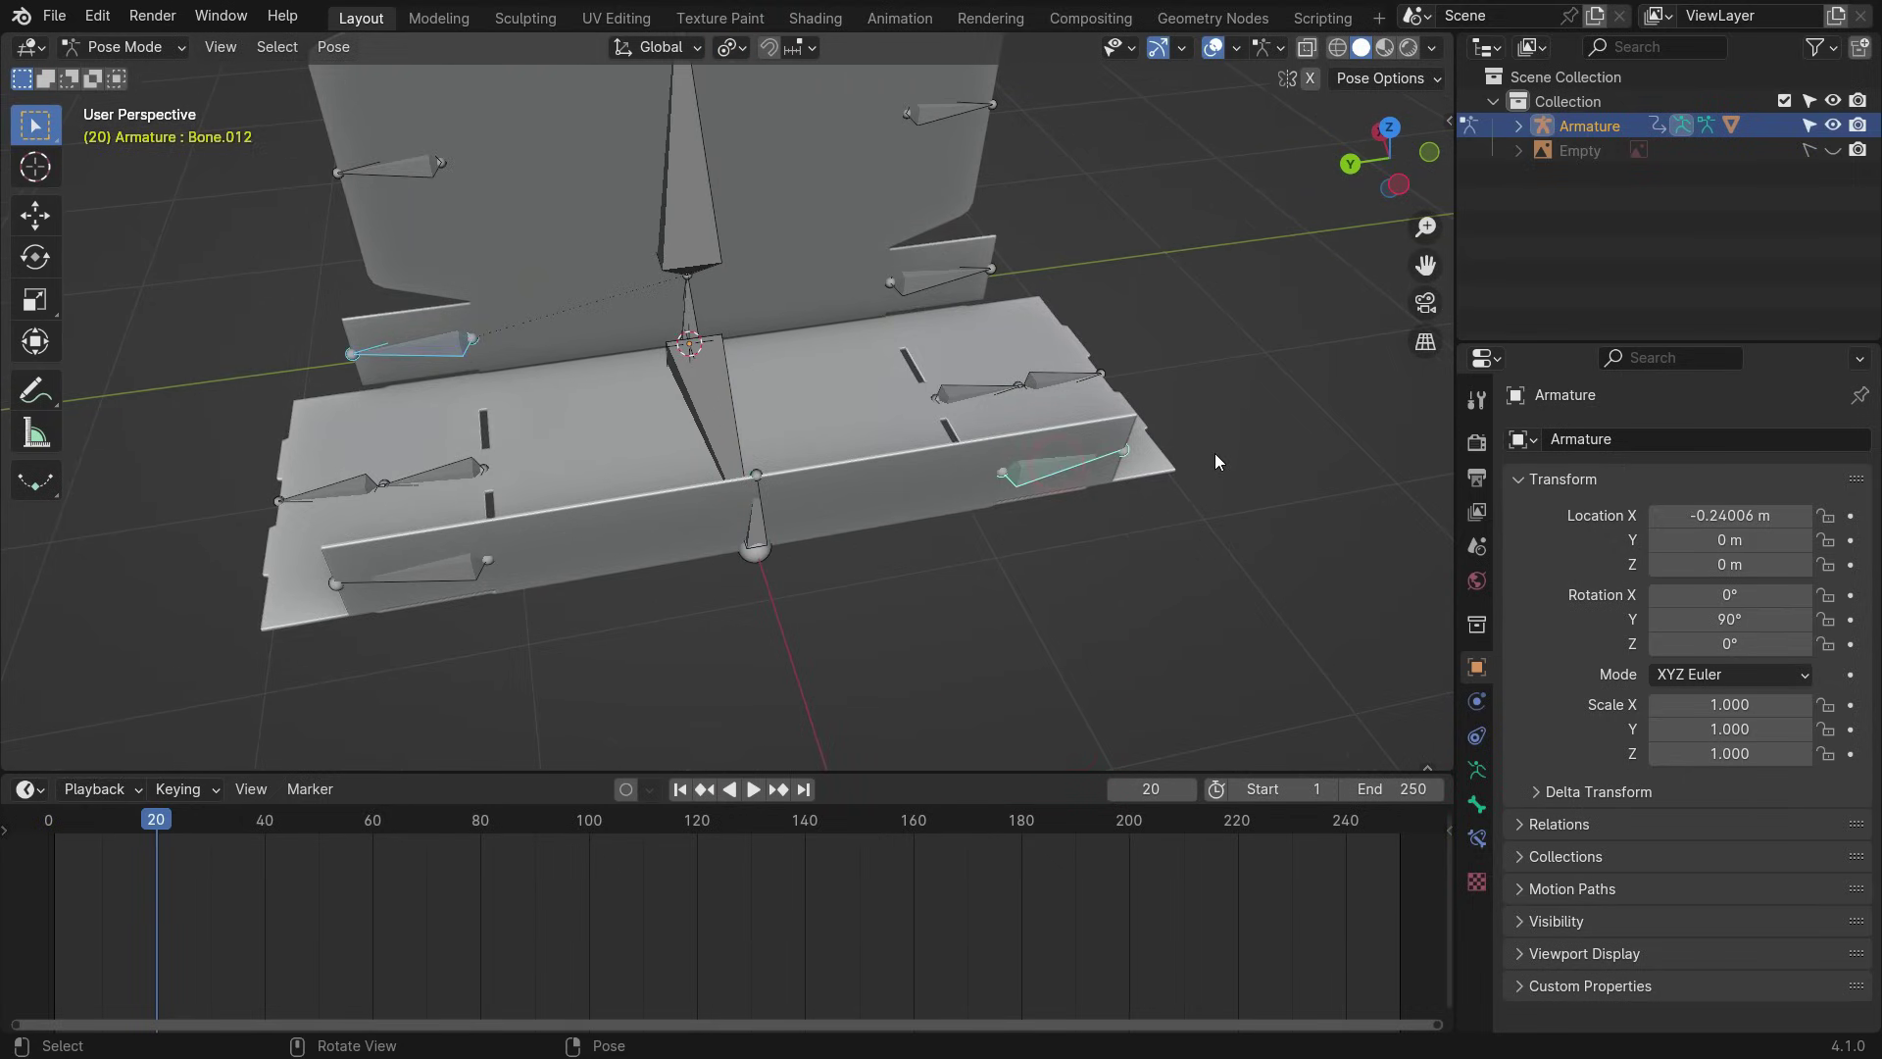
{"action": "key", "text": "r"}
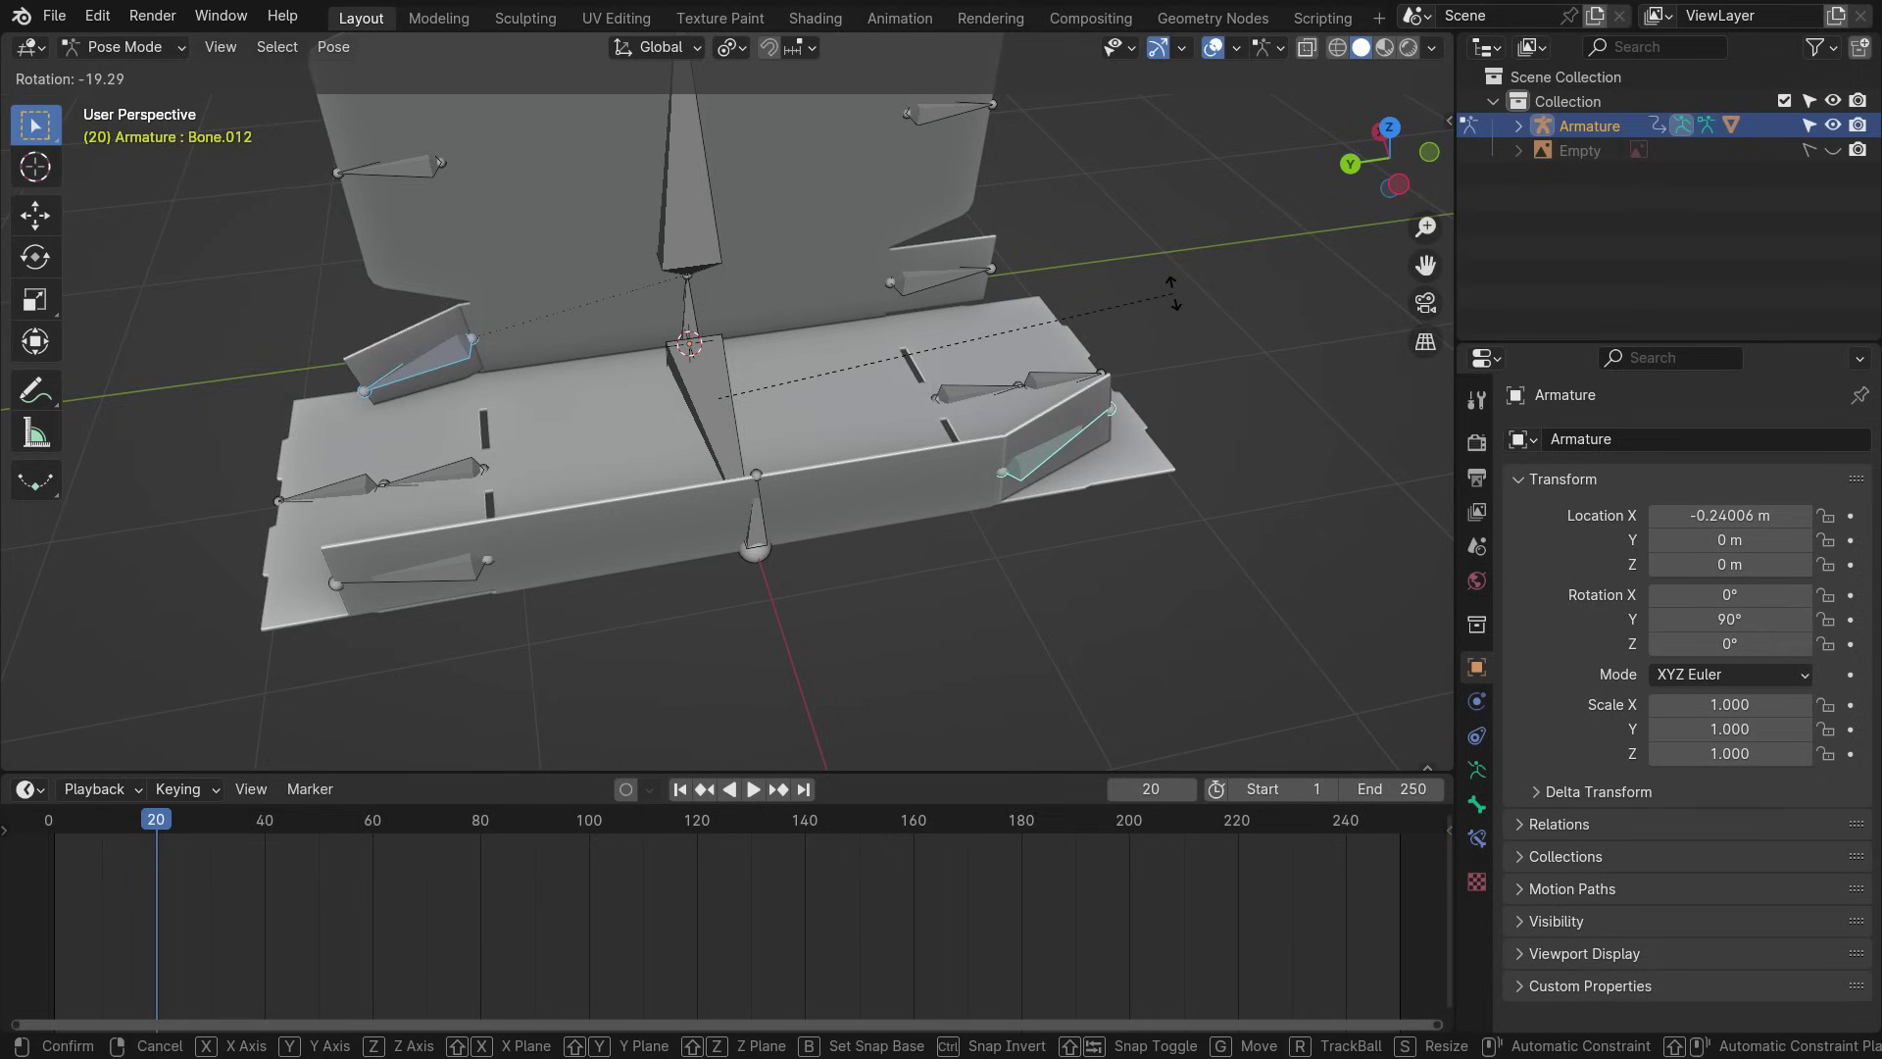
{"action": "key", "text": "z"}
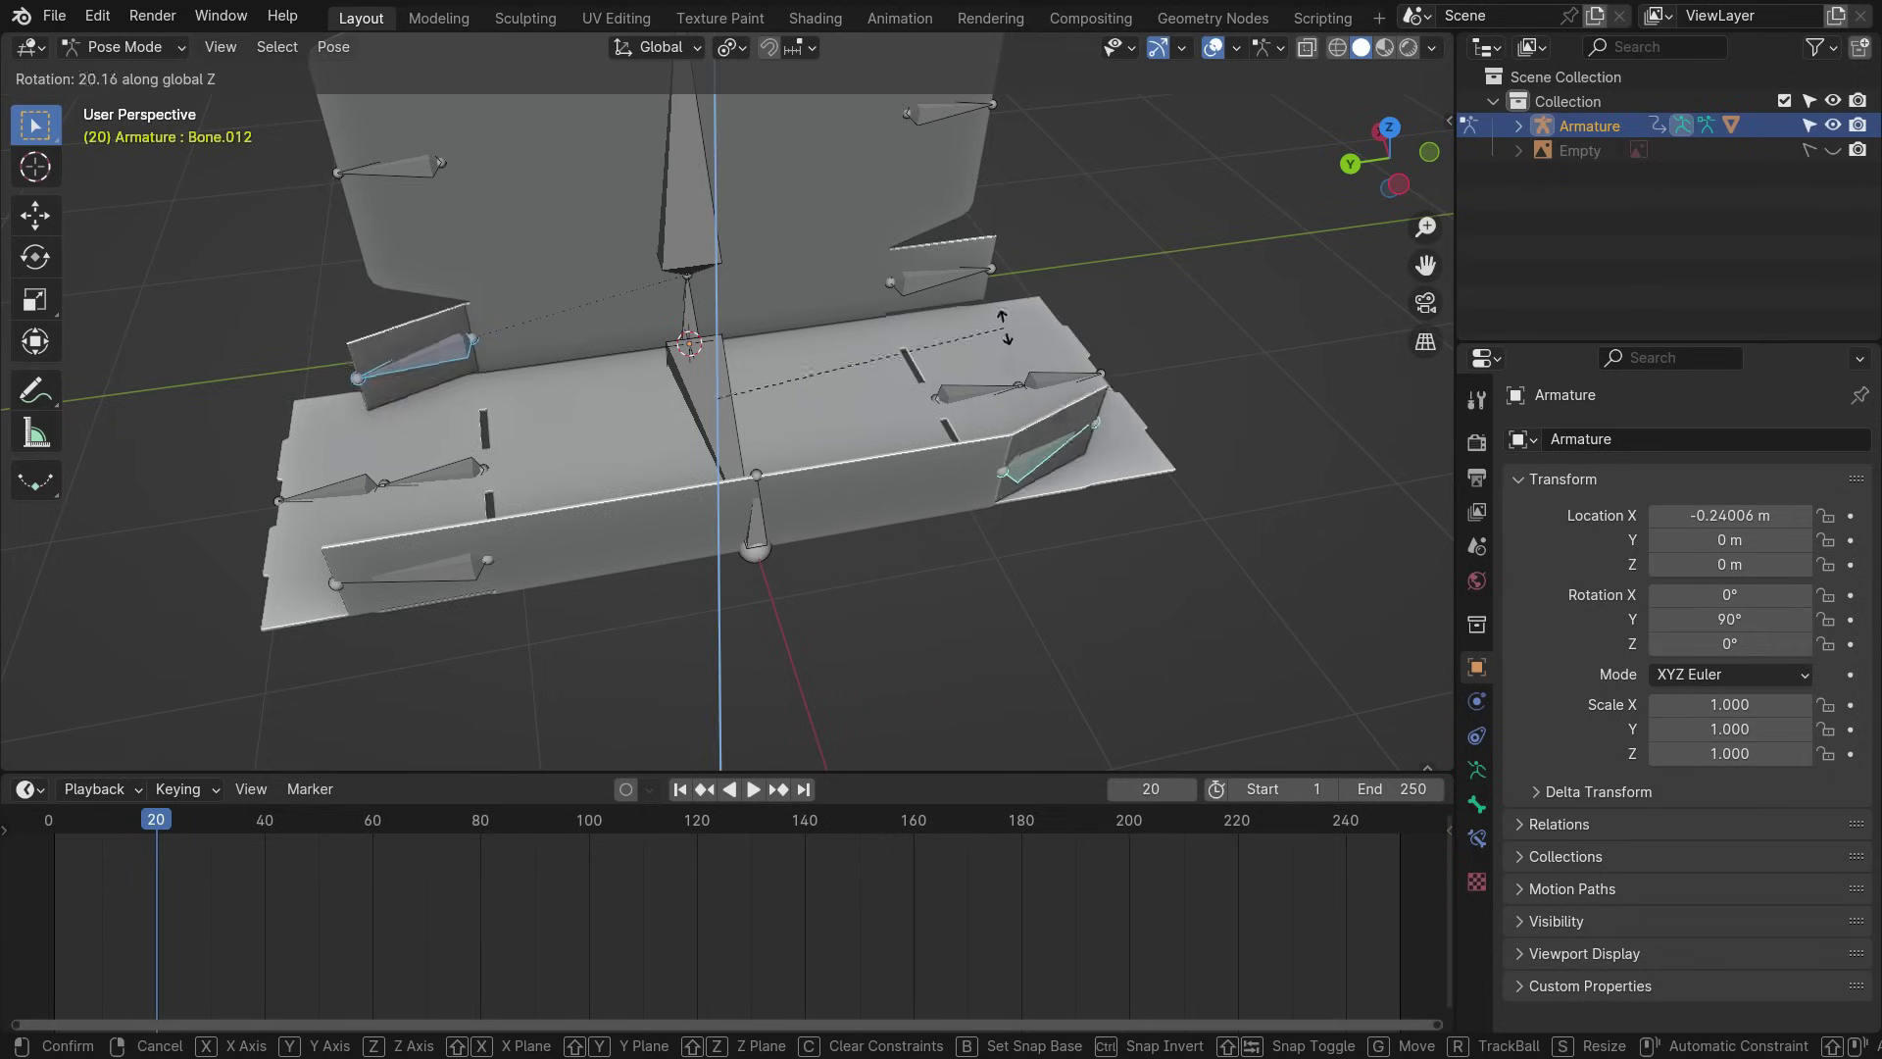
{"action": "right_click", "coordinate": [1016, 339]}
- Keyframe the two selected flap bones' rotation at frame 20, and fold them 90° about global Z with a rotation keyframe at frame 40
{"action": "key", "text": "k"}
{"action": "left_click", "coordinate": [294, 368]}
{"action": "key", "text": "space"}
{"action": "type", "text": "r"}
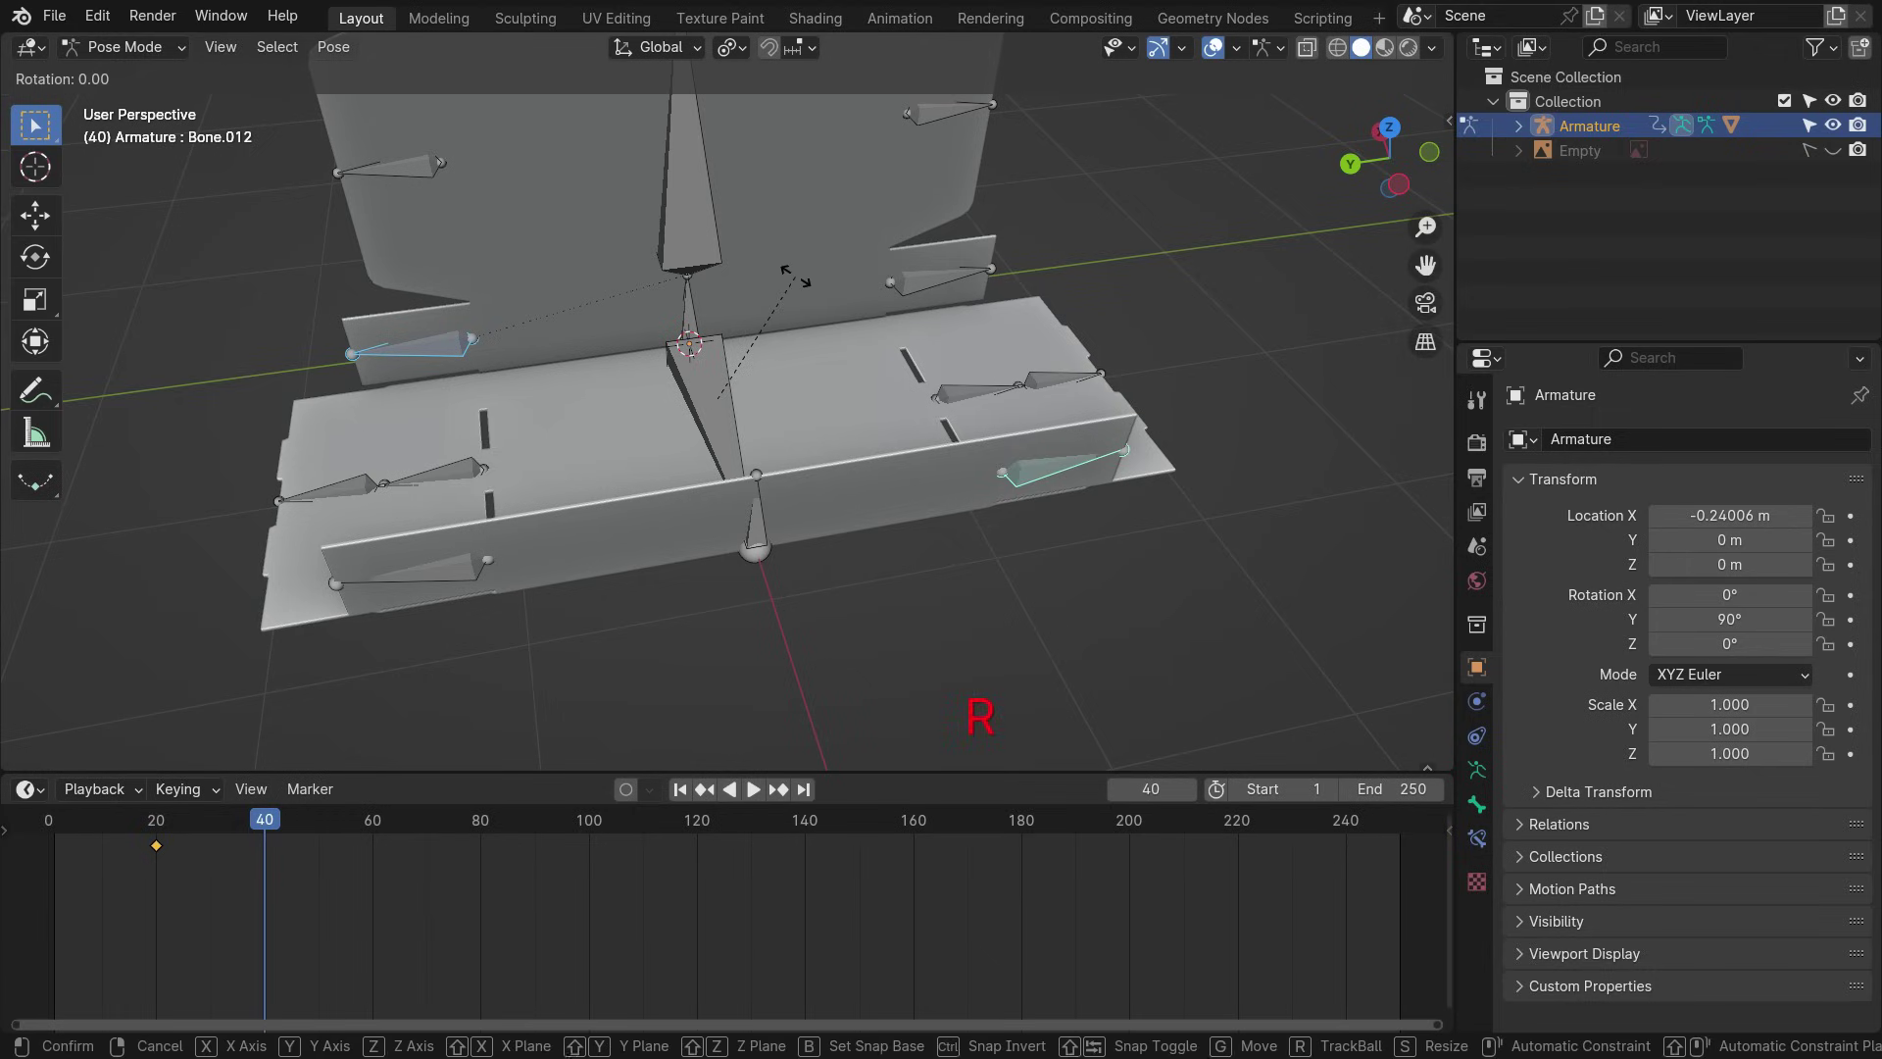
{"action": "type", "text": "z90"}
{"action": "key", "text": "Return"}
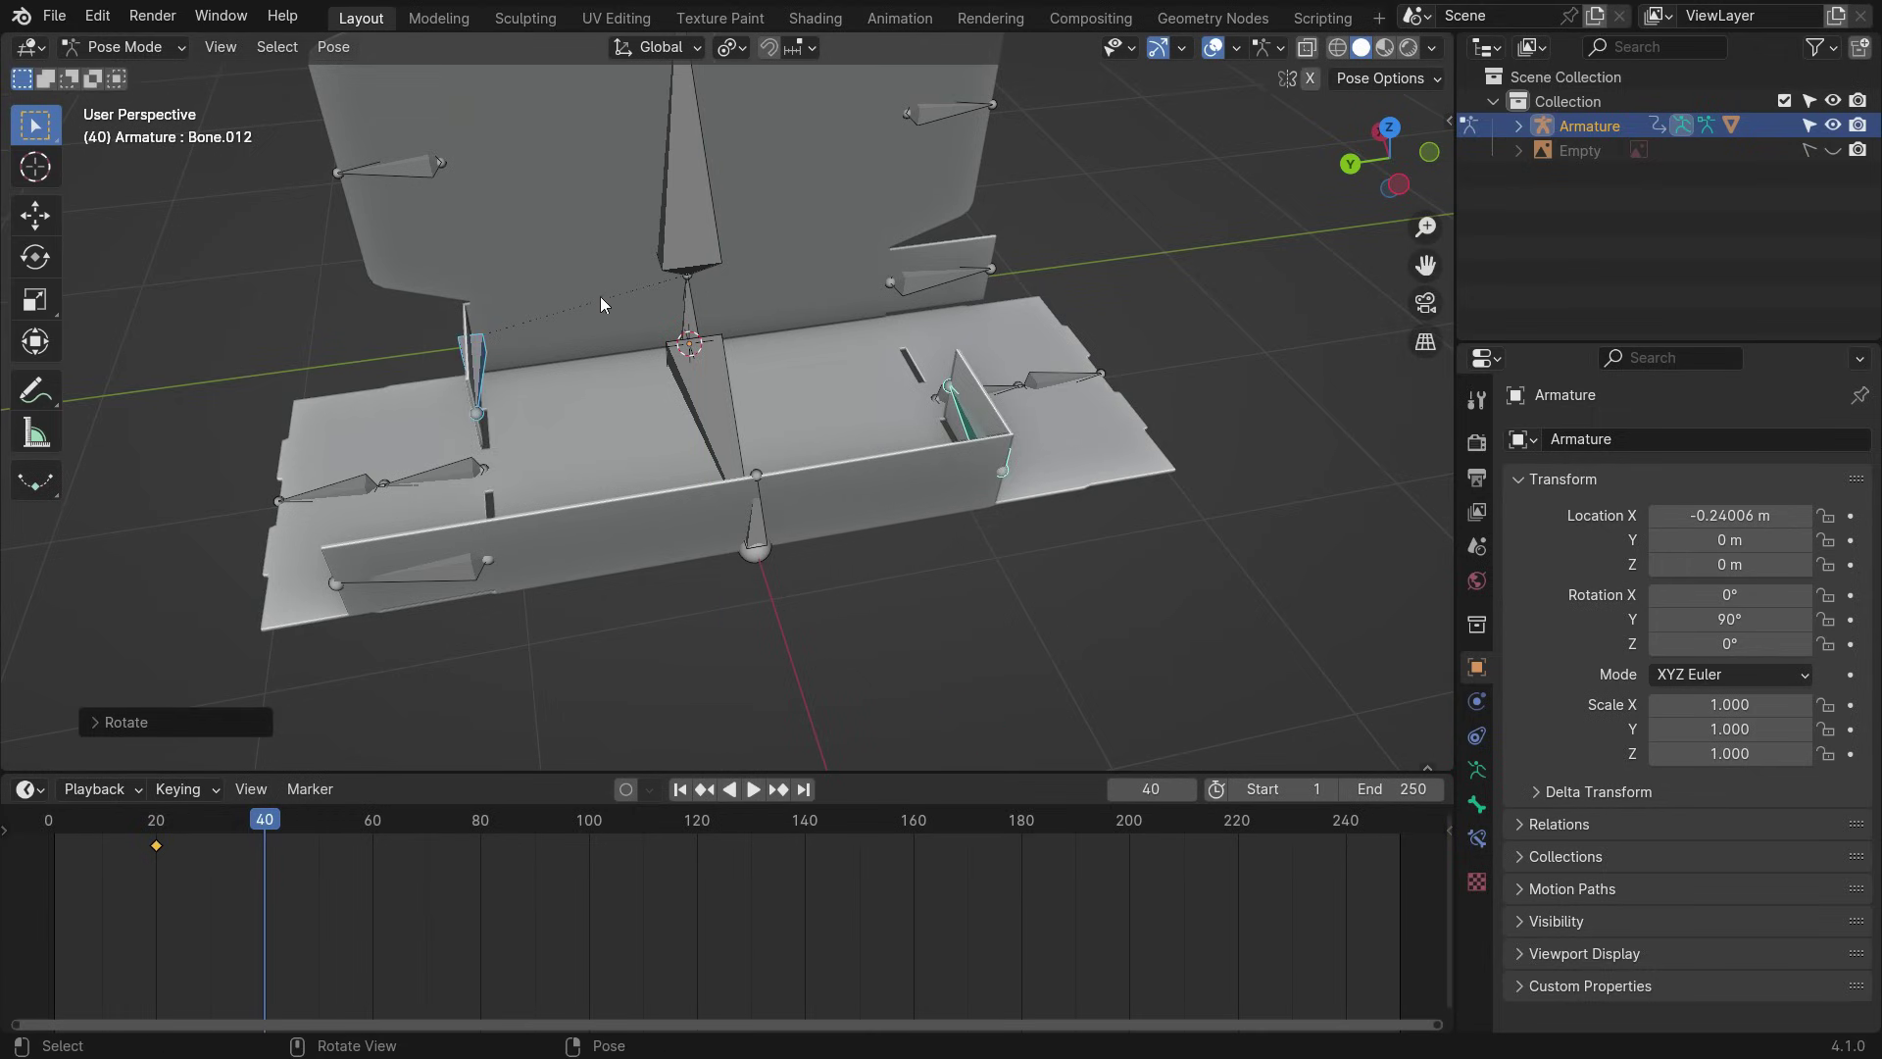
{"action": "key", "text": "i"}
{"action": "left_click", "coordinate": [349, 263]}
- Back at frame 20, select Bone.005 and its diagonally opposite corner flap bone and insert a rotation keyframe
{"action": "left_click_drag", "start_coordinate": [257, 823], "coordinate": [156, 843]}
{"action": "left_click", "coordinate": [946, 279]}
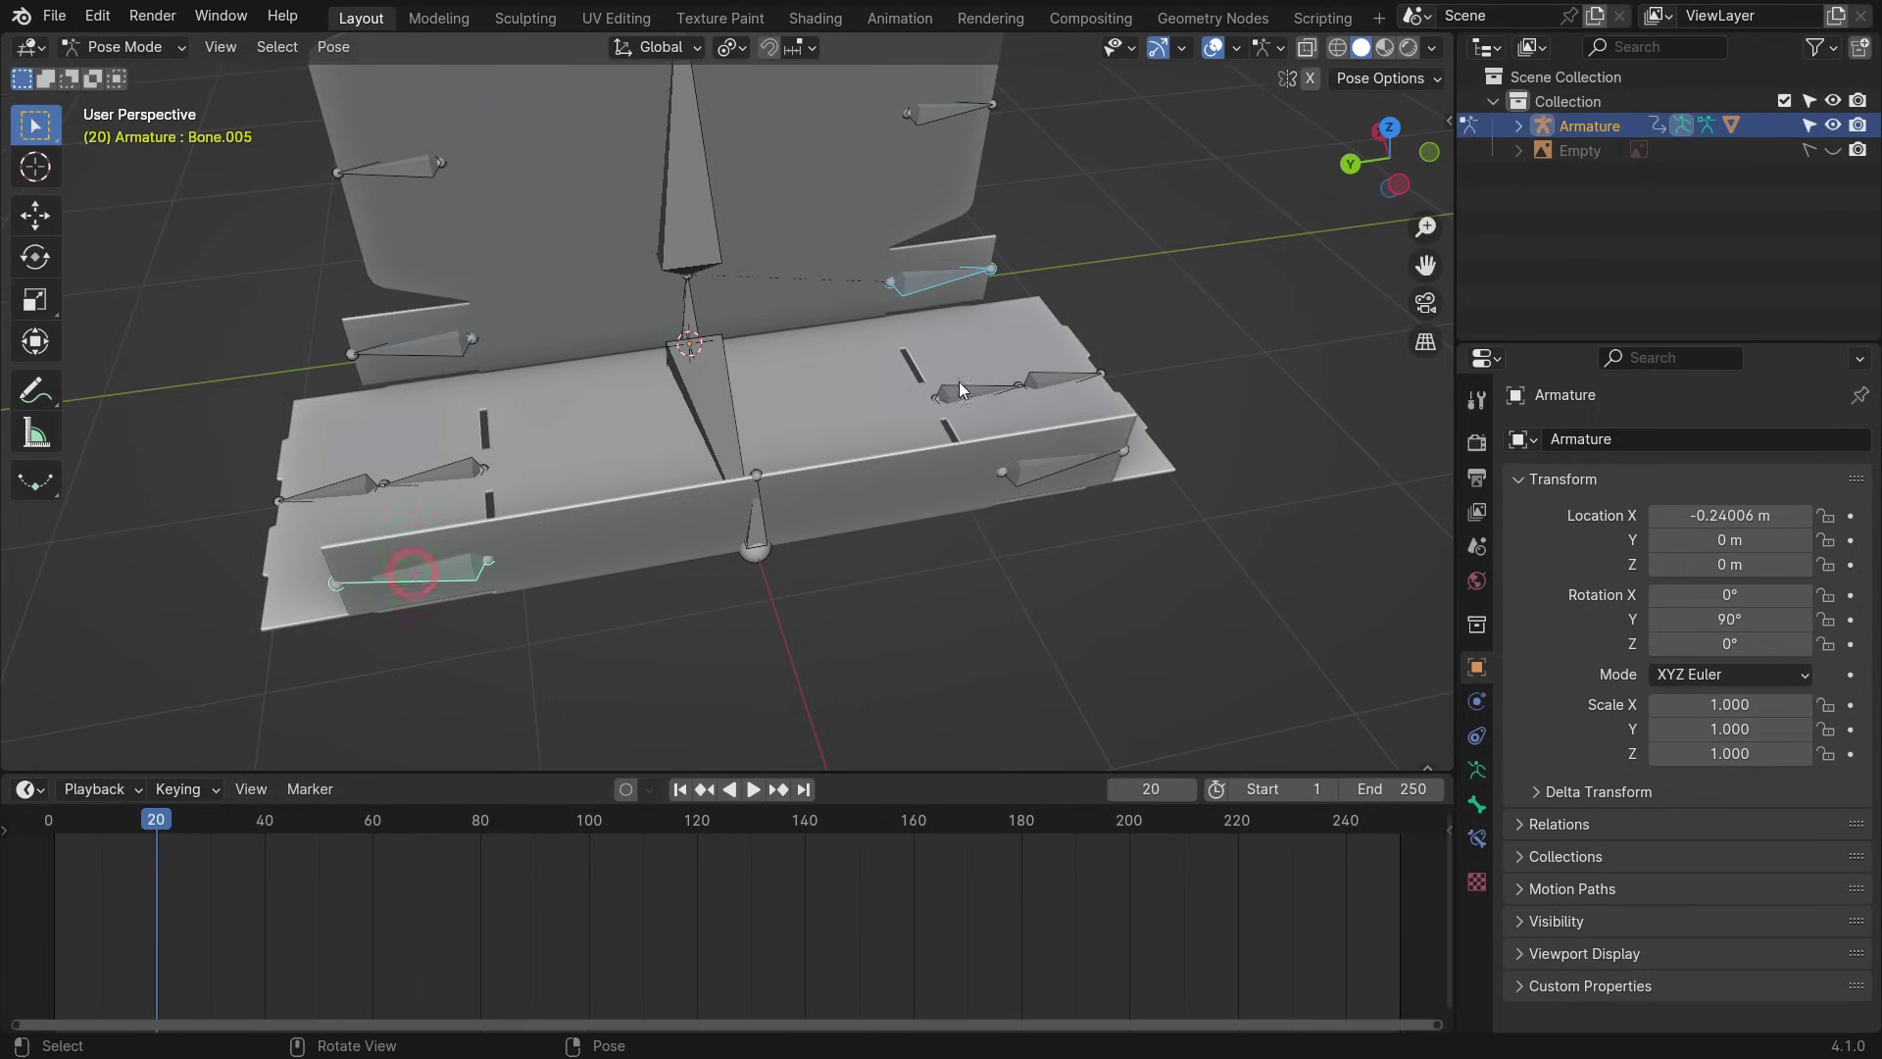
{"action": "key", "text": "i"}
{"action": "left_click", "coordinate": [227, 302]}
- At frame 40, rotate Bone.005 and its opposite flap bone -90° about the global Z axis and keyframe the rotation
{"action": "left_click_drag", "start_coordinate": [155, 824], "coordinate": [265, 824]}
{"action": "type", "text": "rz-90"}
{"action": "key", "text": "Return"}
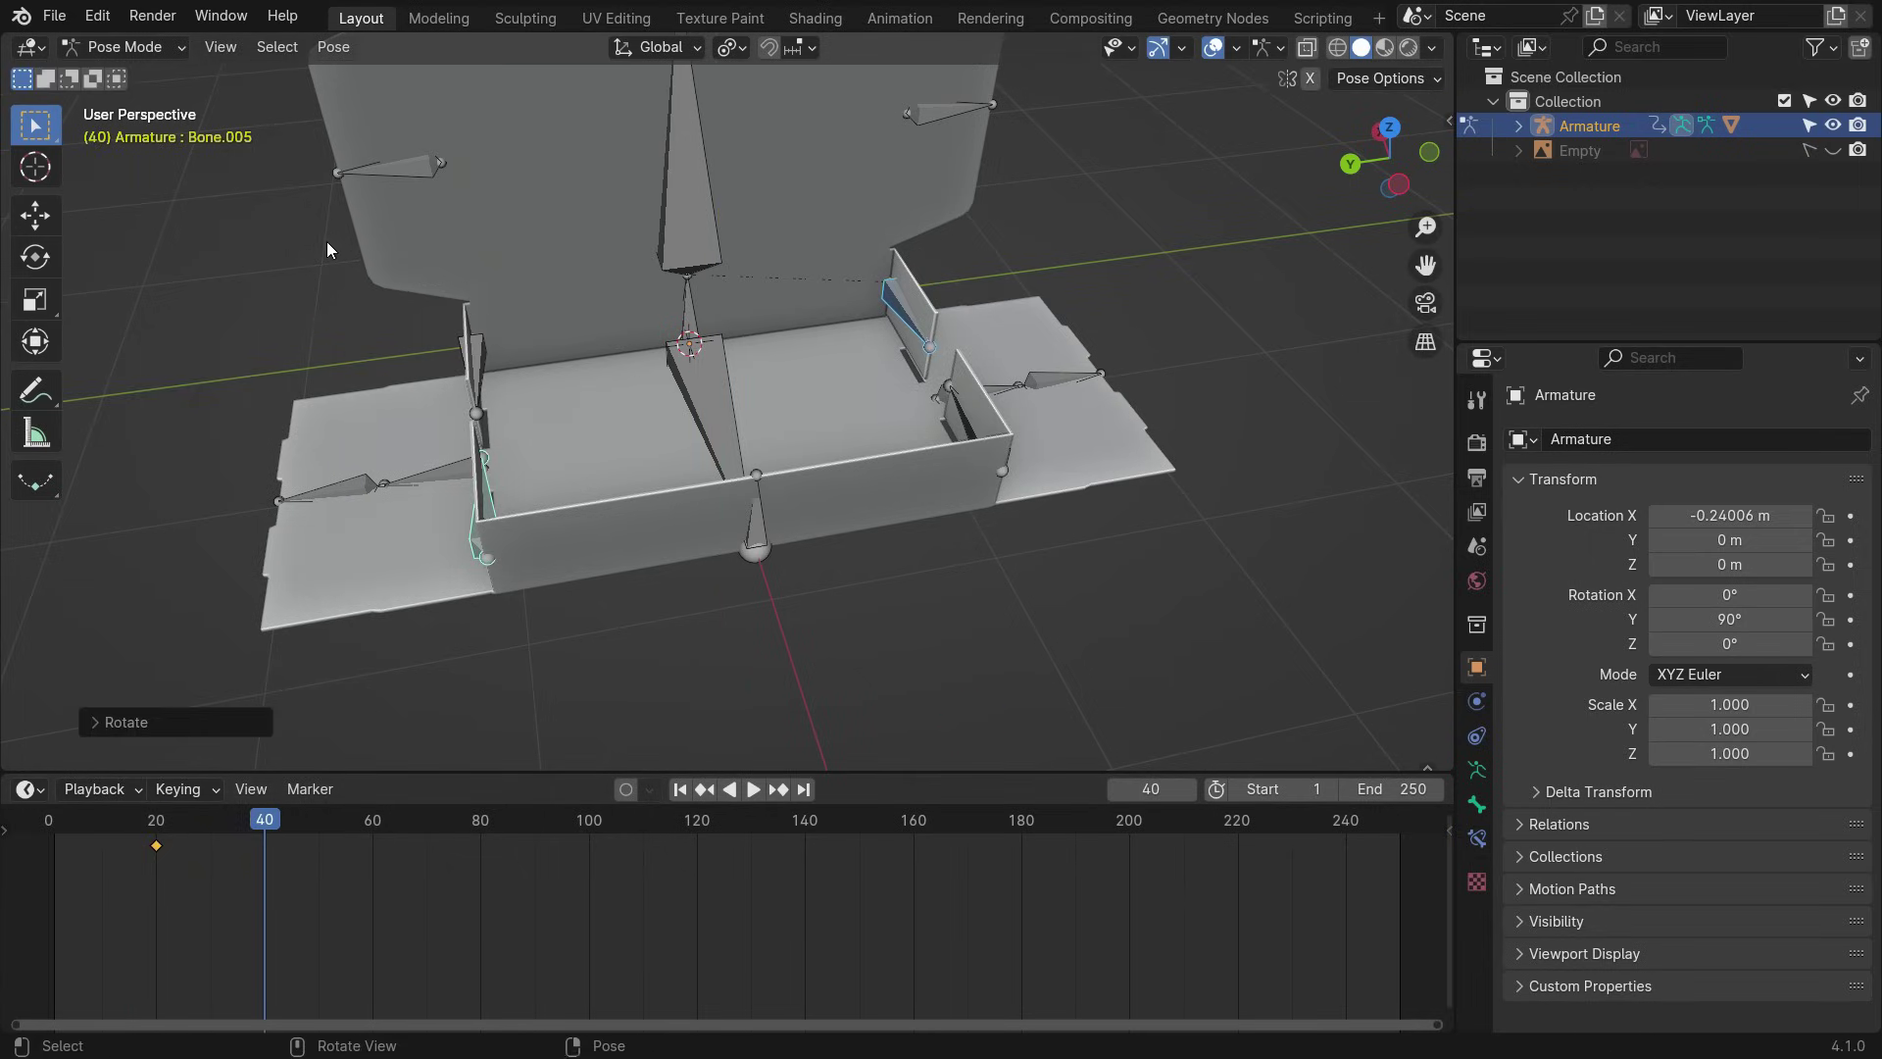
{"action": "key", "text": "k"}
{"action": "left_click", "coordinate": [326, 241]}
- Change the pivot point setting and insert a rotation keyframe for the end panel's Bone.006 at frame 40
{"action": "left_click_drag", "start_coordinate": [345, 816], "coordinate": [267, 876]}
{"action": "middle_click_drag", "start_coordinate": [588, 568], "coordinate": [618, 473]}
{"action": "scroll", "coordinate": [459, 456], "scroll_direction": "up", "scroll_amount": 5}
{"action": "left_click", "coordinate": [491, 438]}
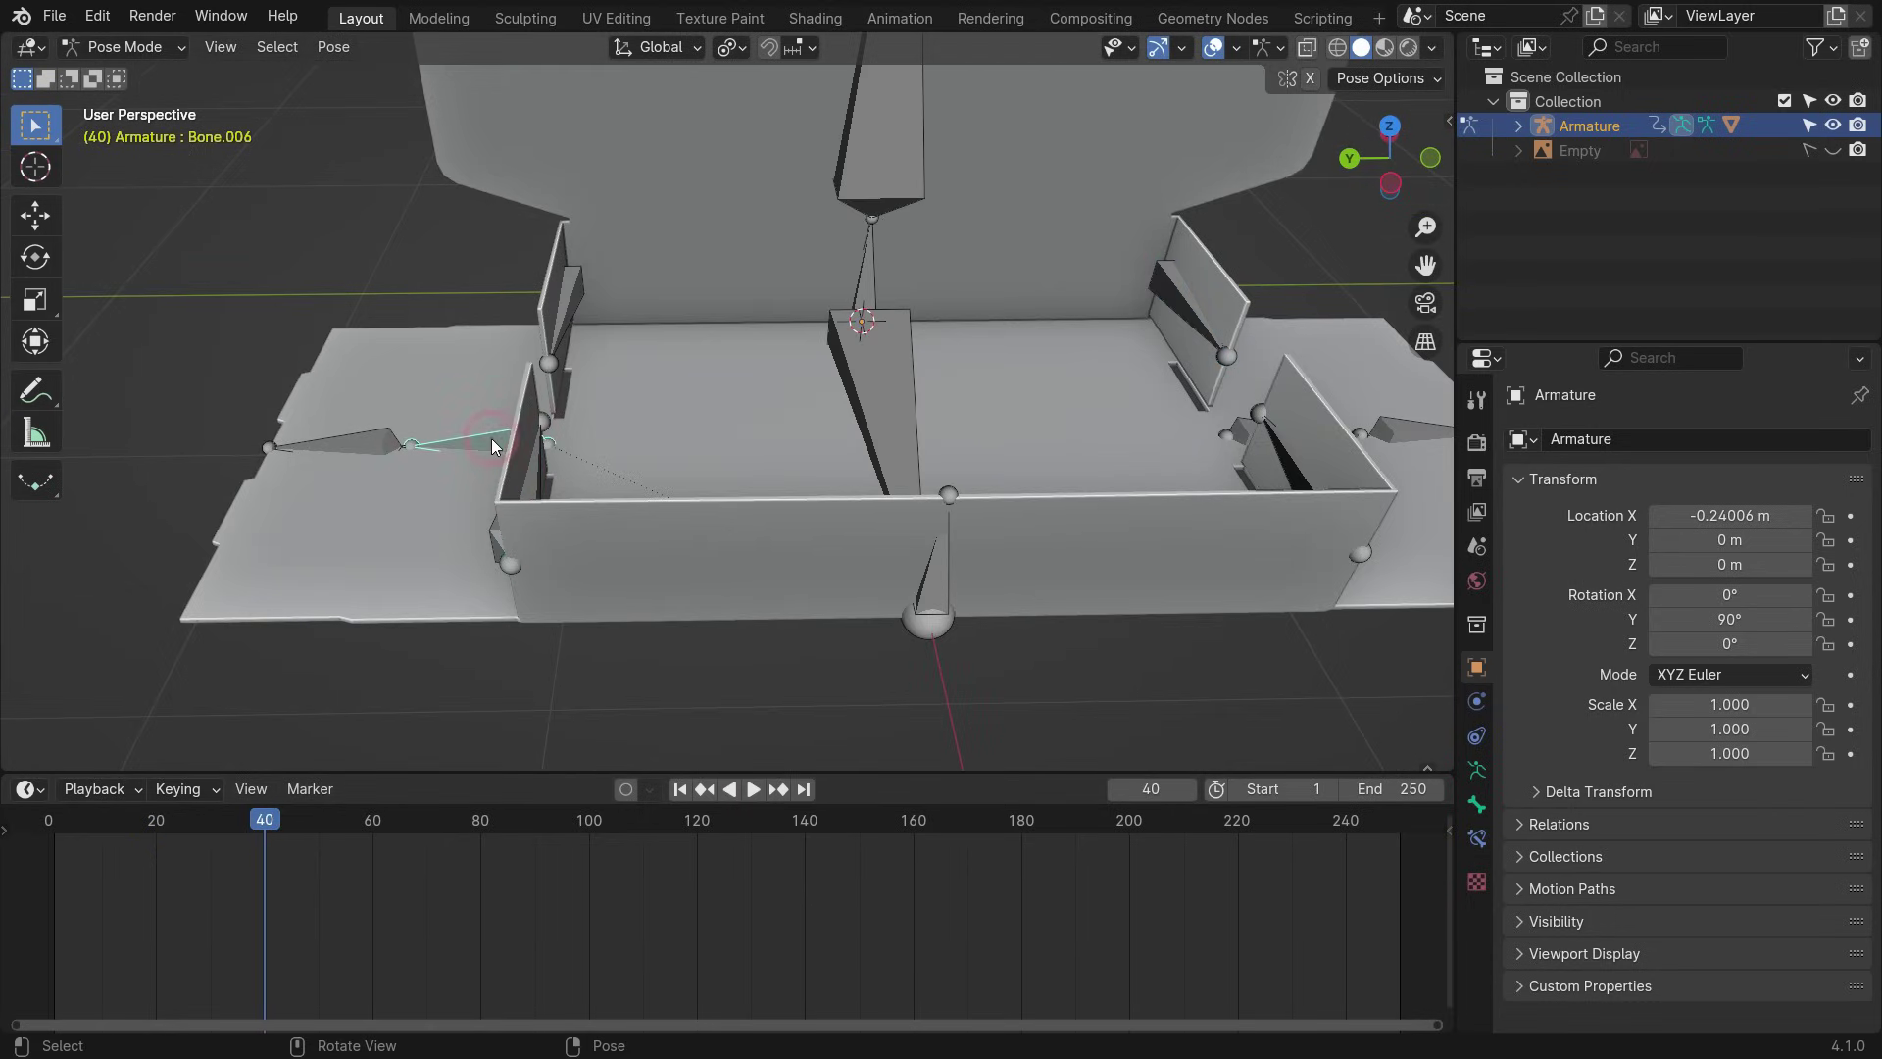
{"action": "left_click", "coordinate": [728, 47]}
{"action": "left_click", "coordinate": [771, 186]}
{"action": "scroll", "coordinate": [585, 527], "scroll_direction": "down", "scroll_amount": 3}
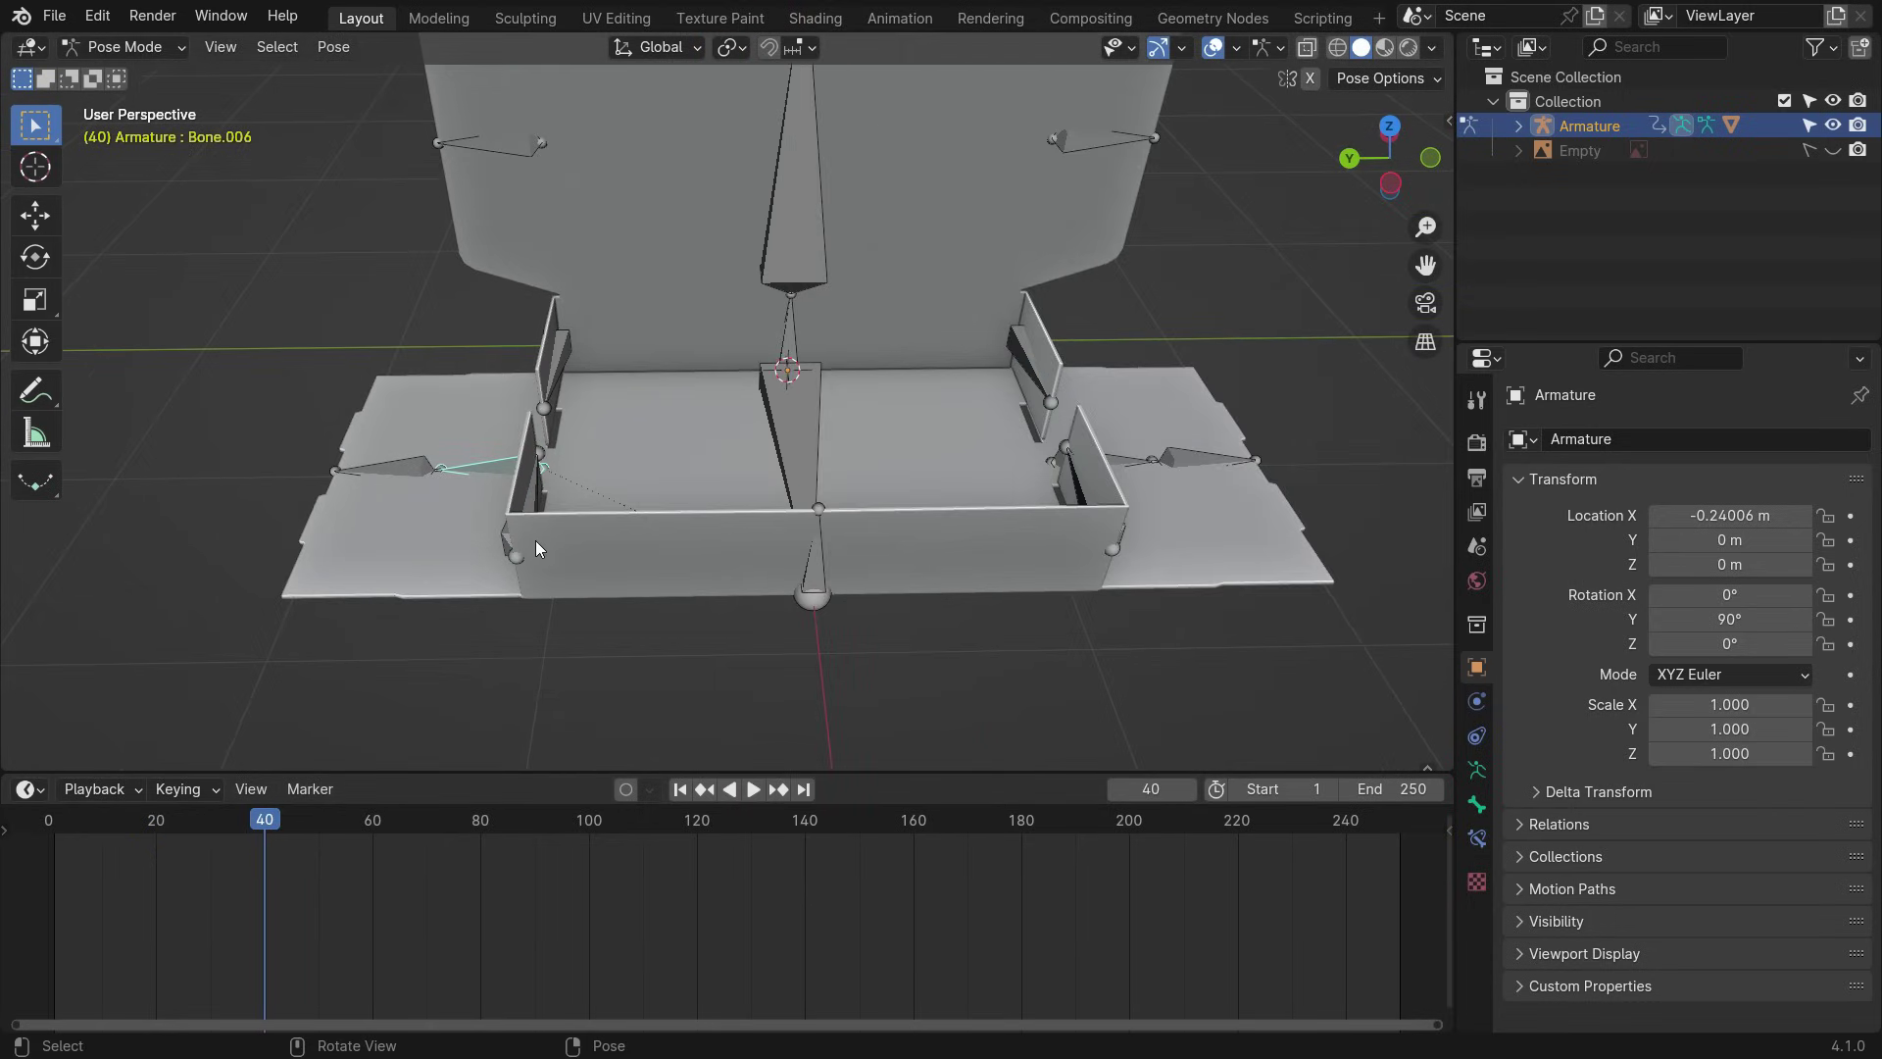
{"action": "key", "text": "i"}
{"action": "left_click", "coordinate": [247, 310]}
- At frame 60, rotate Bone.006 to stand its end panel upright and keyframe the rotation
{"action": "left_click_drag", "start_coordinate": [265, 820], "coordinate": [374, 835]}
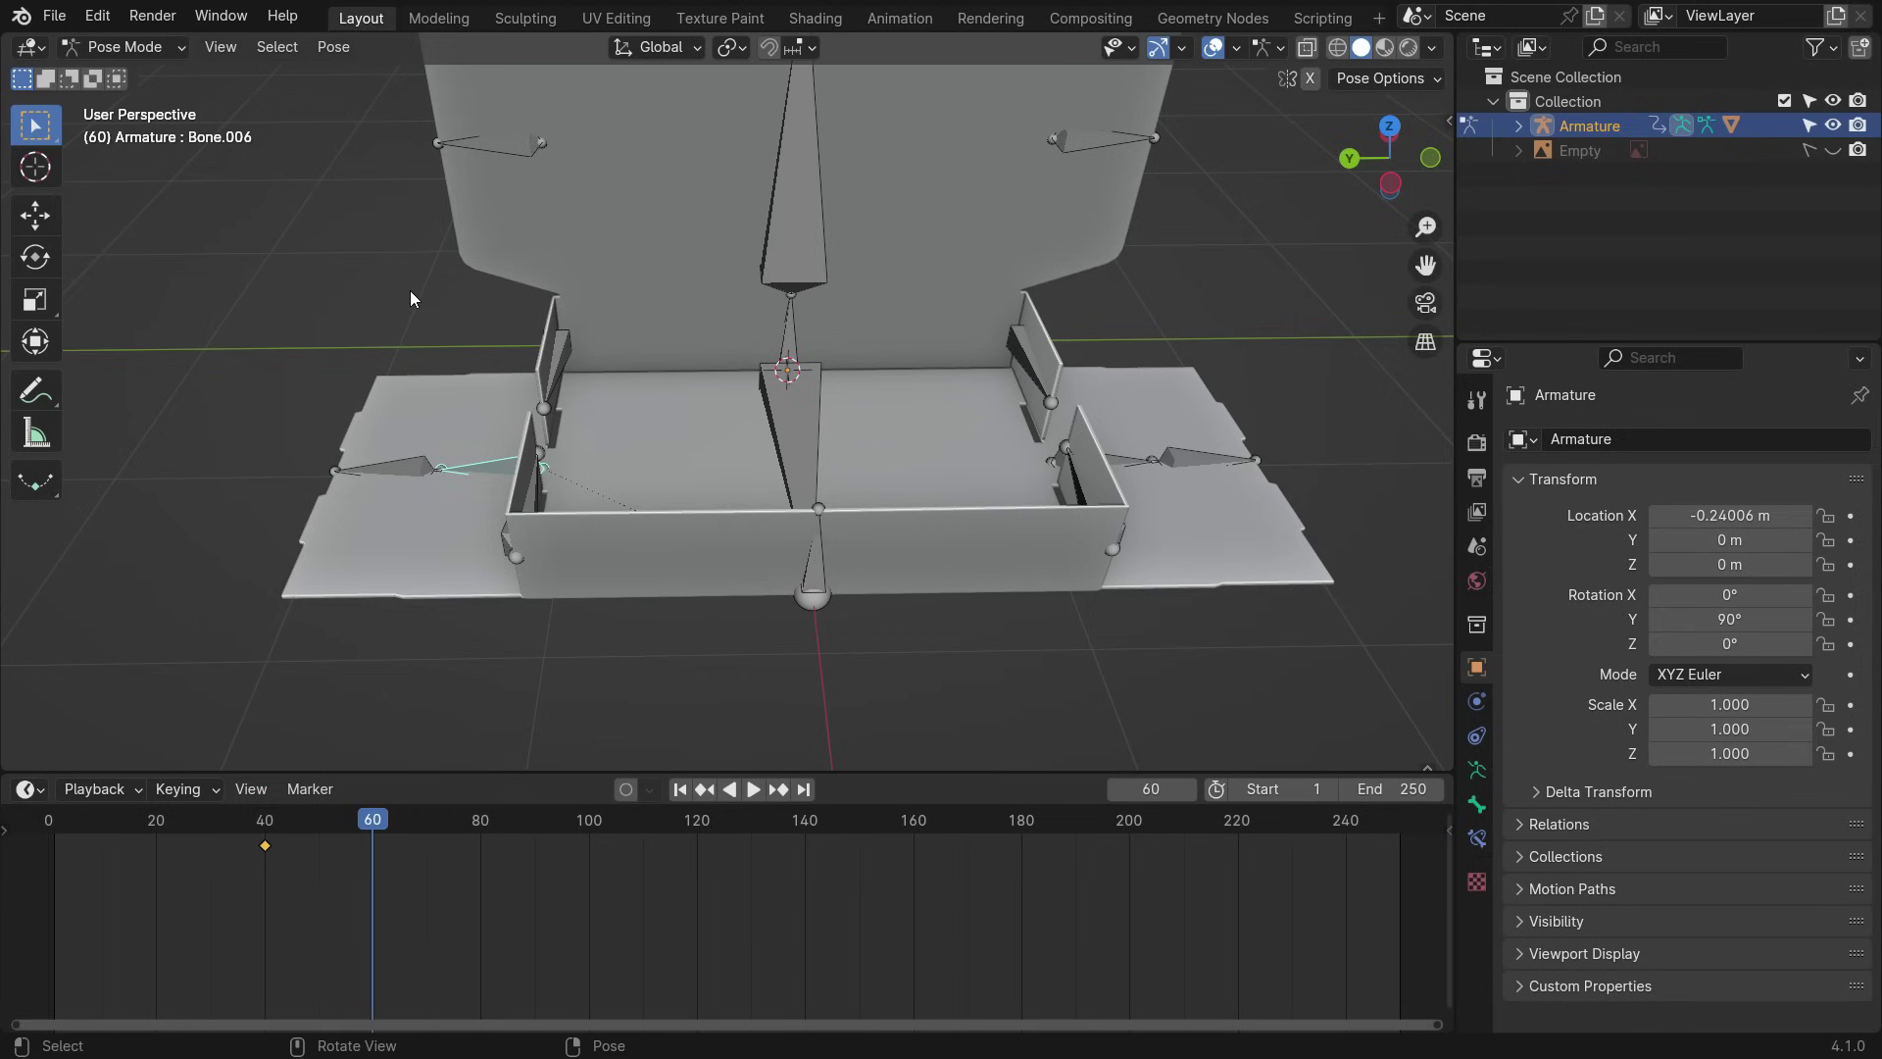
{"action": "key", "text": "r"}
{"action": "left_click", "coordinate": [605, 278]}
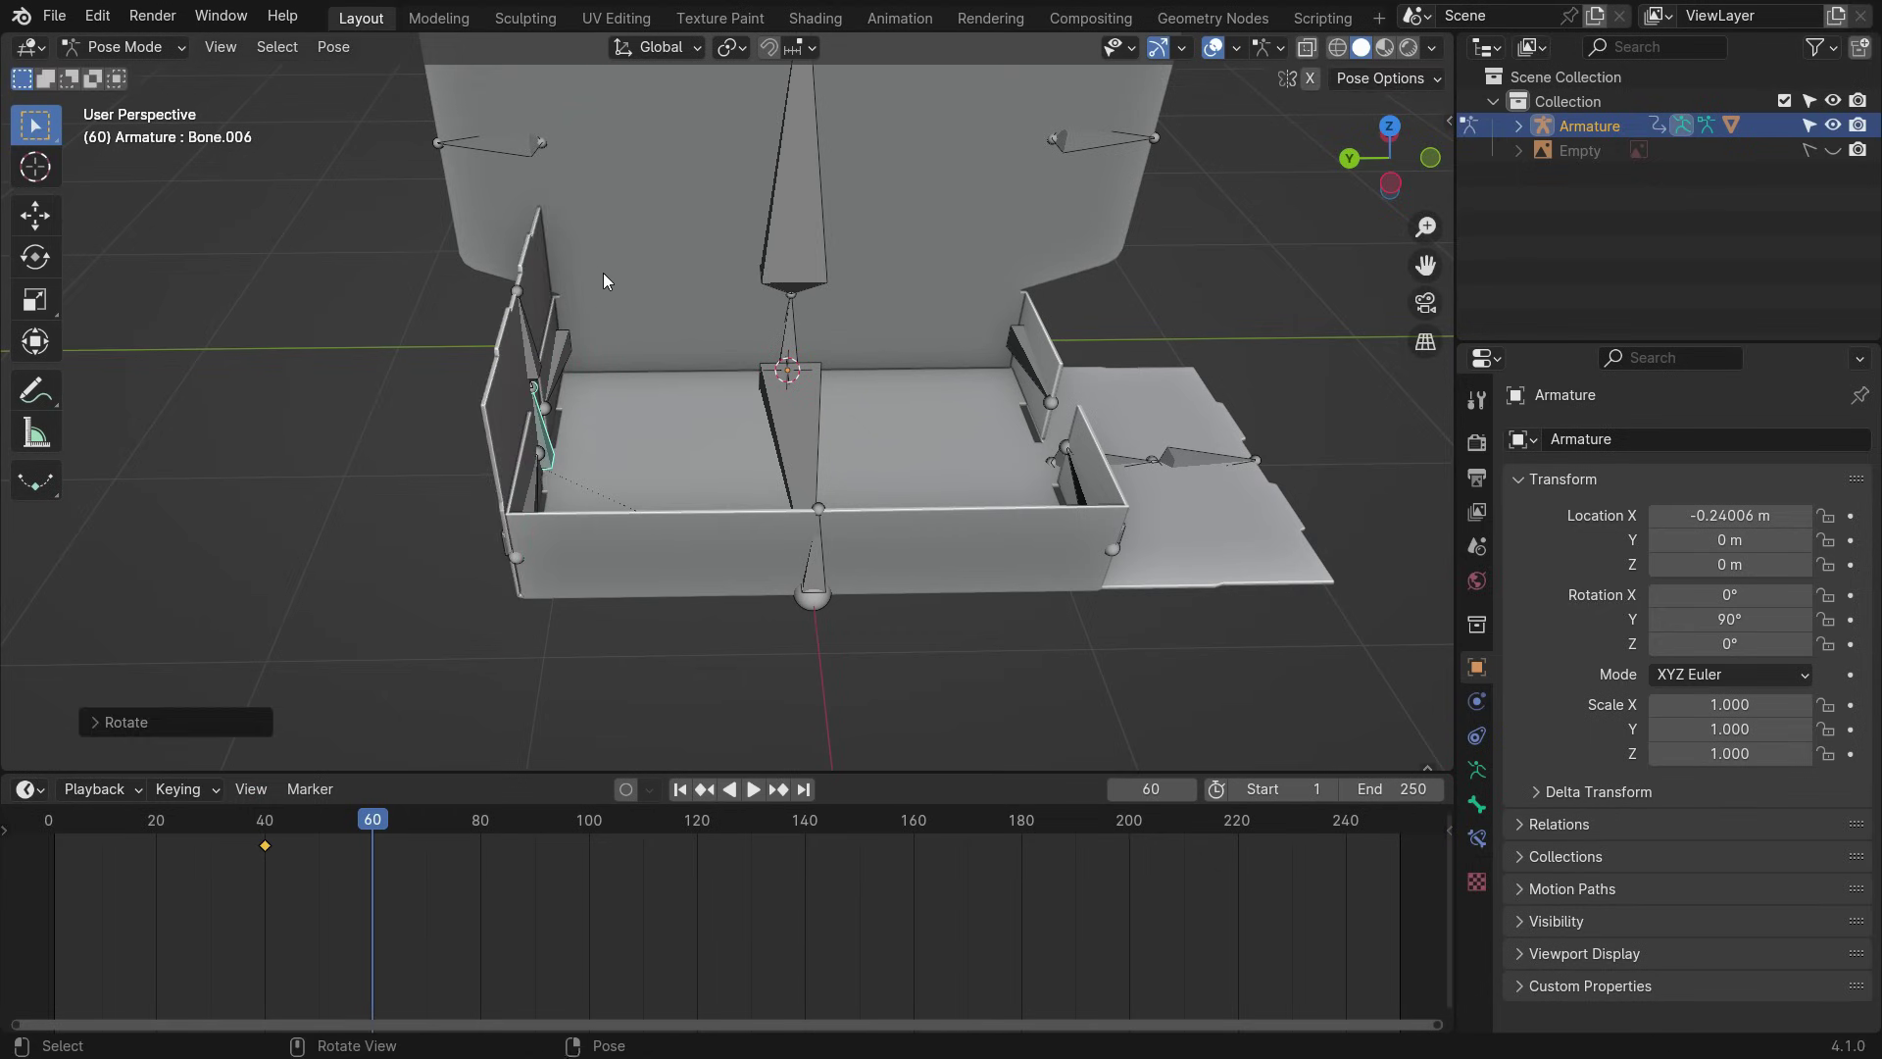
{"action": "key", "text": "i"}
{"action": "left_click", "coordinate": [458, 239]}
- Insert a rotation keyframe for the opposite end panel's Bone.013 at frame 40, and try rotating it about the global X axis there
{"action": "left_click", "coordinate": [262, 874]}
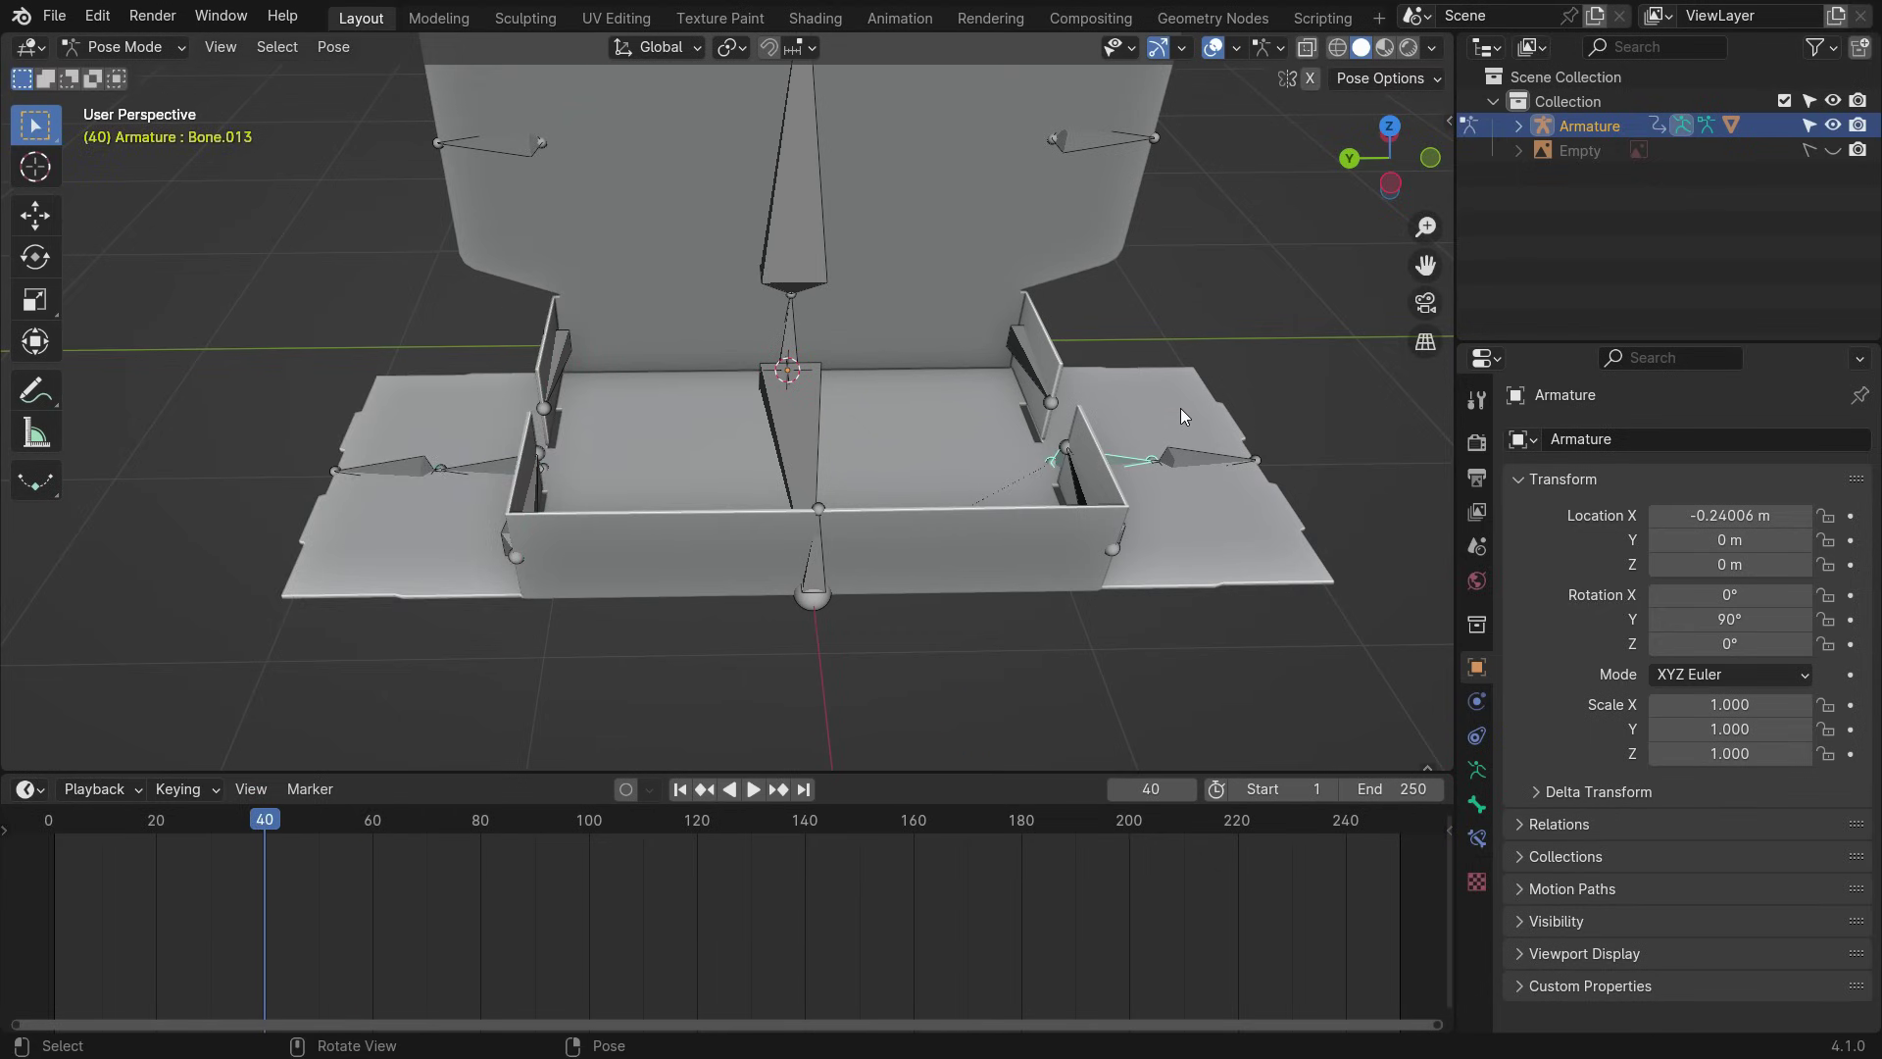
{"action": "type", "text": "rx-900"}
{"action": "key", "text": "Escape"}
{"action": "key", "text": "r"}
{"action": "key", "text": "x"}
{"action": "left_click", "coordinate": [870, 392]}
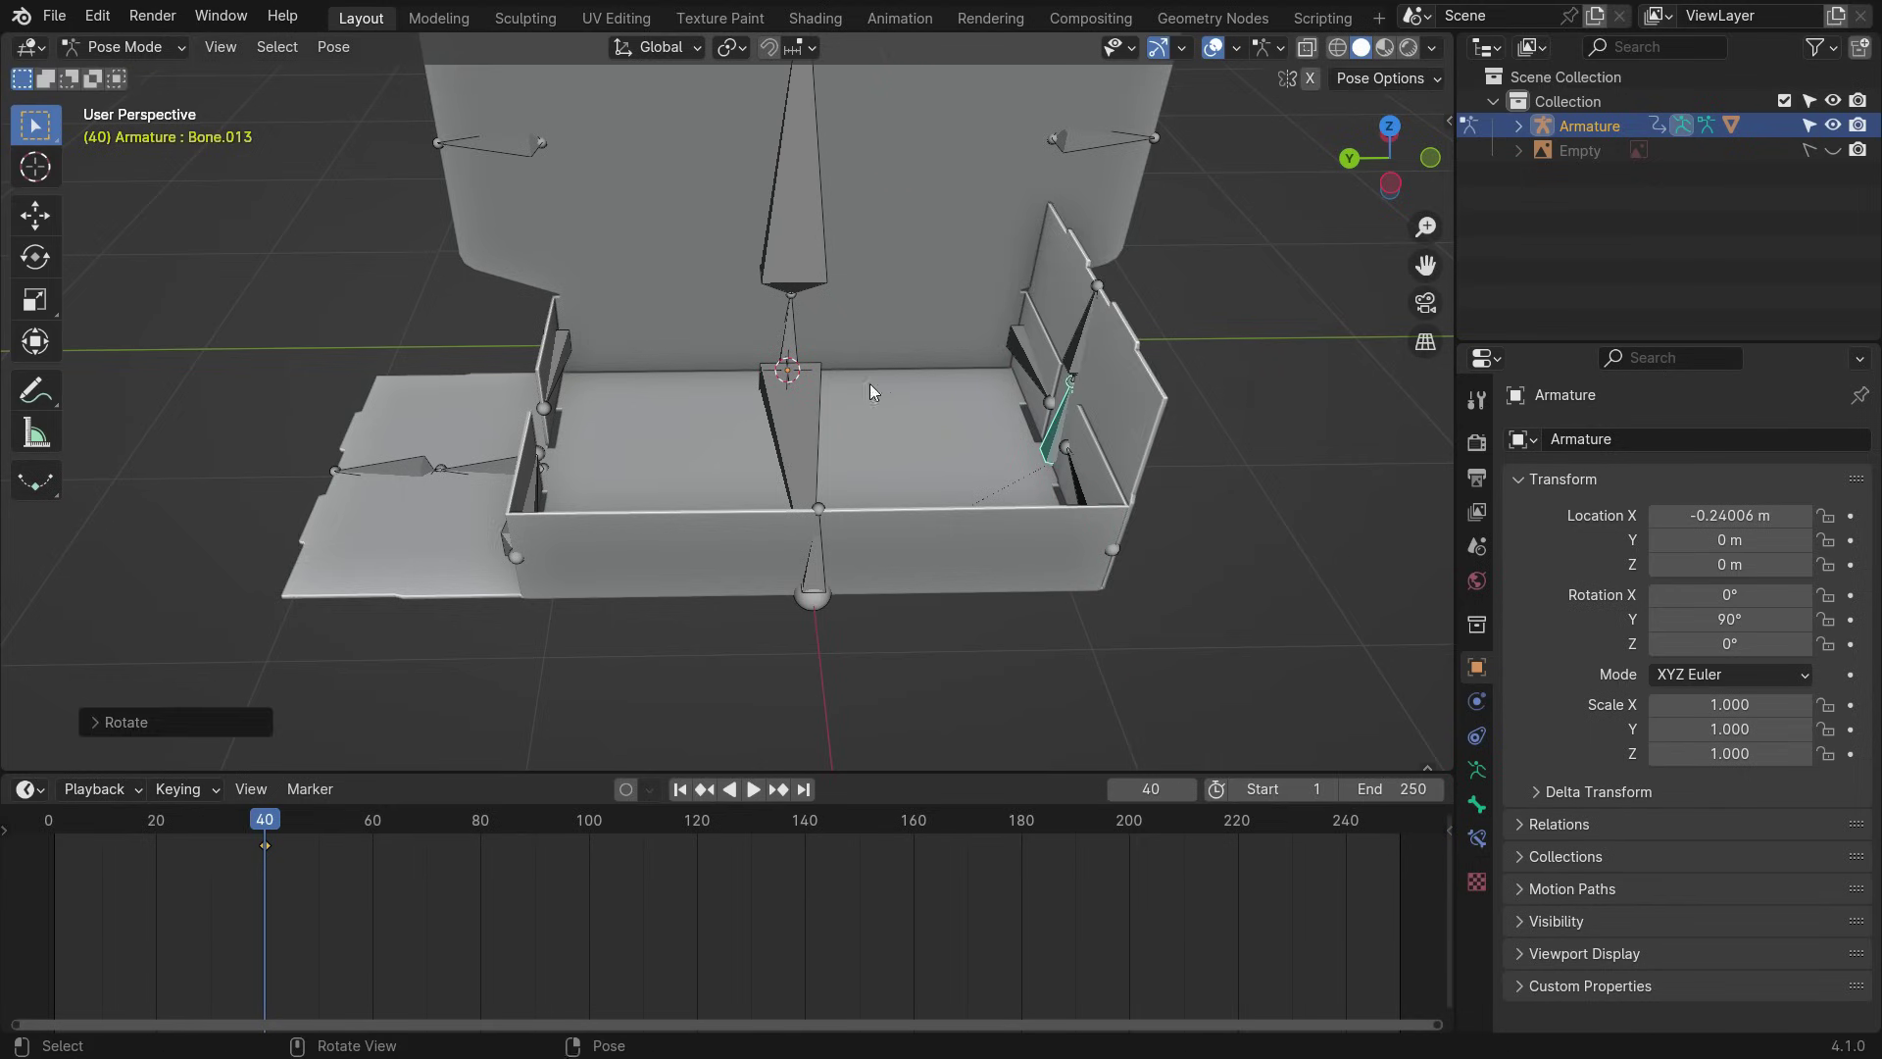
- At frame 60, rotate Bone.013 -90° about the global X axis and keyframe the rotation
{"action": "left_click_drag", "start_coordinate": [331, 849], "coordinate": [374, 868]}
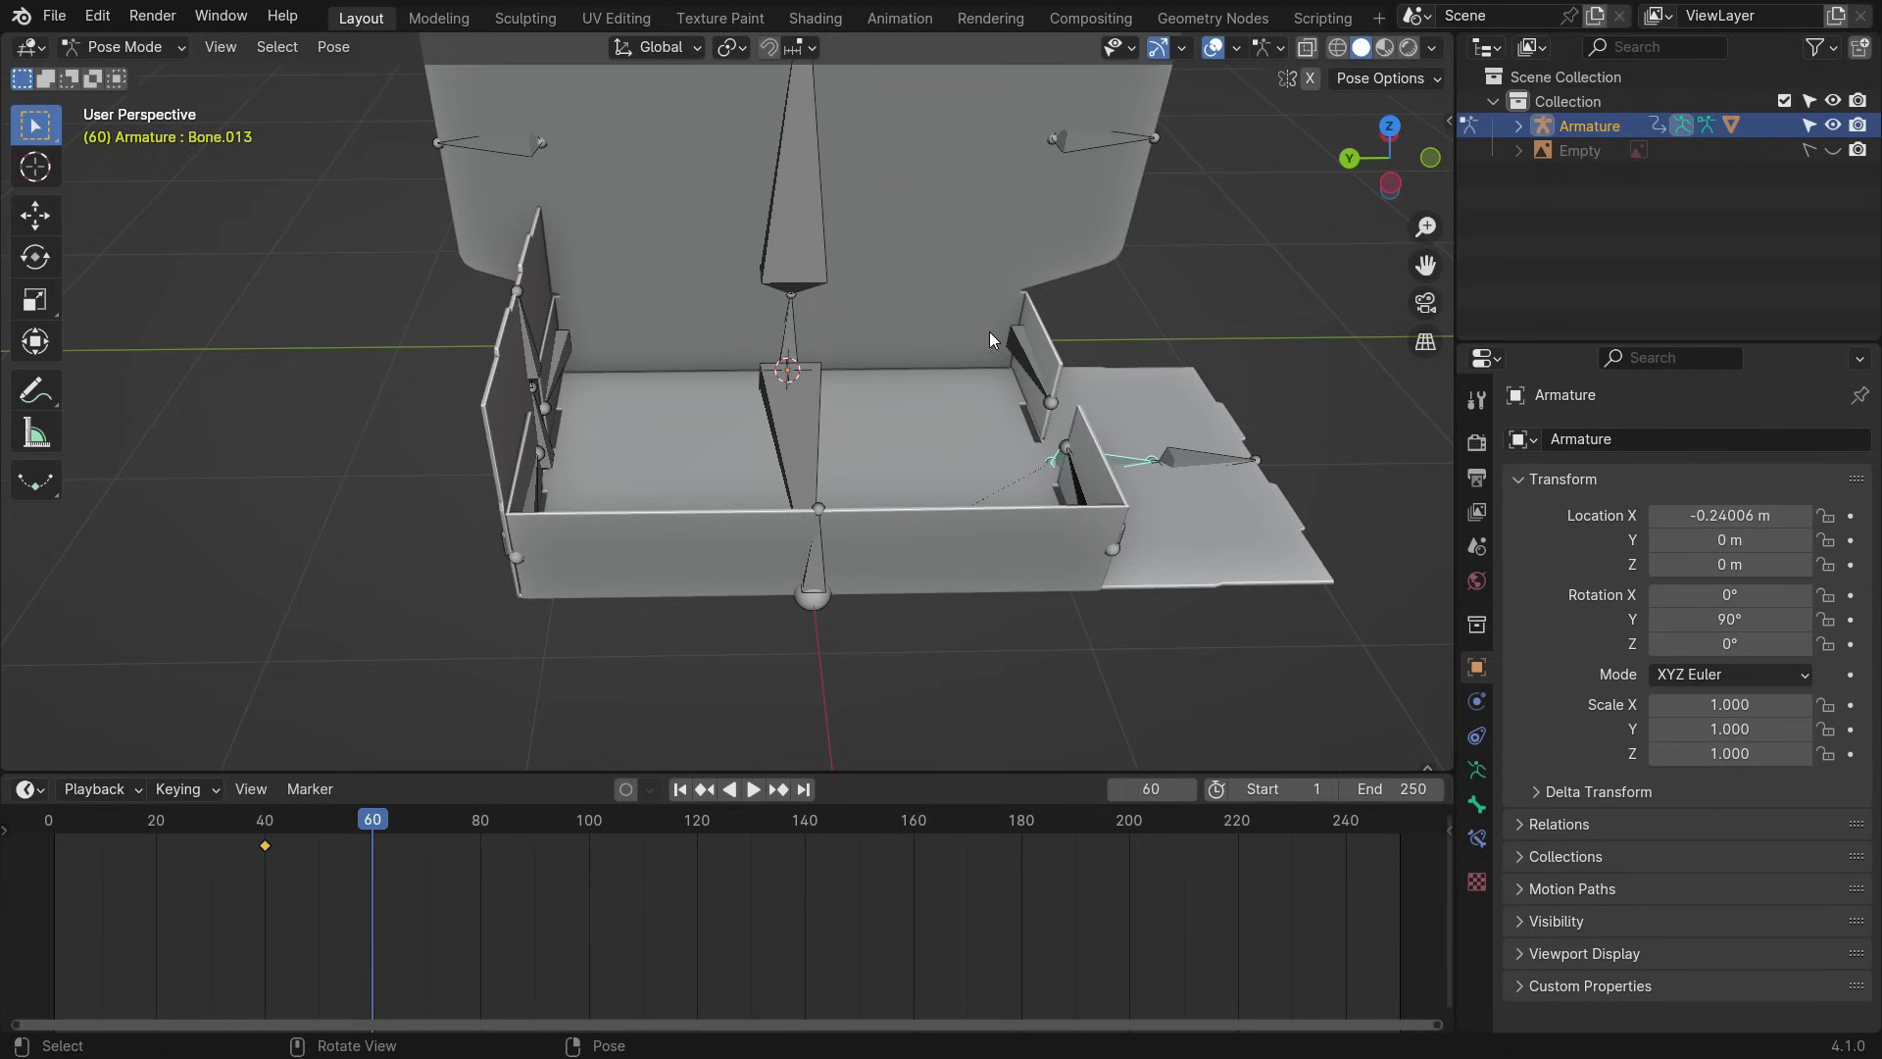
{"action": "type", "text": "rx-90"}
{"action": "key", "text": "Return"}
{"action": "key", "text": "k"}
{"action": "left_click", "coordinate": [674, 286]}
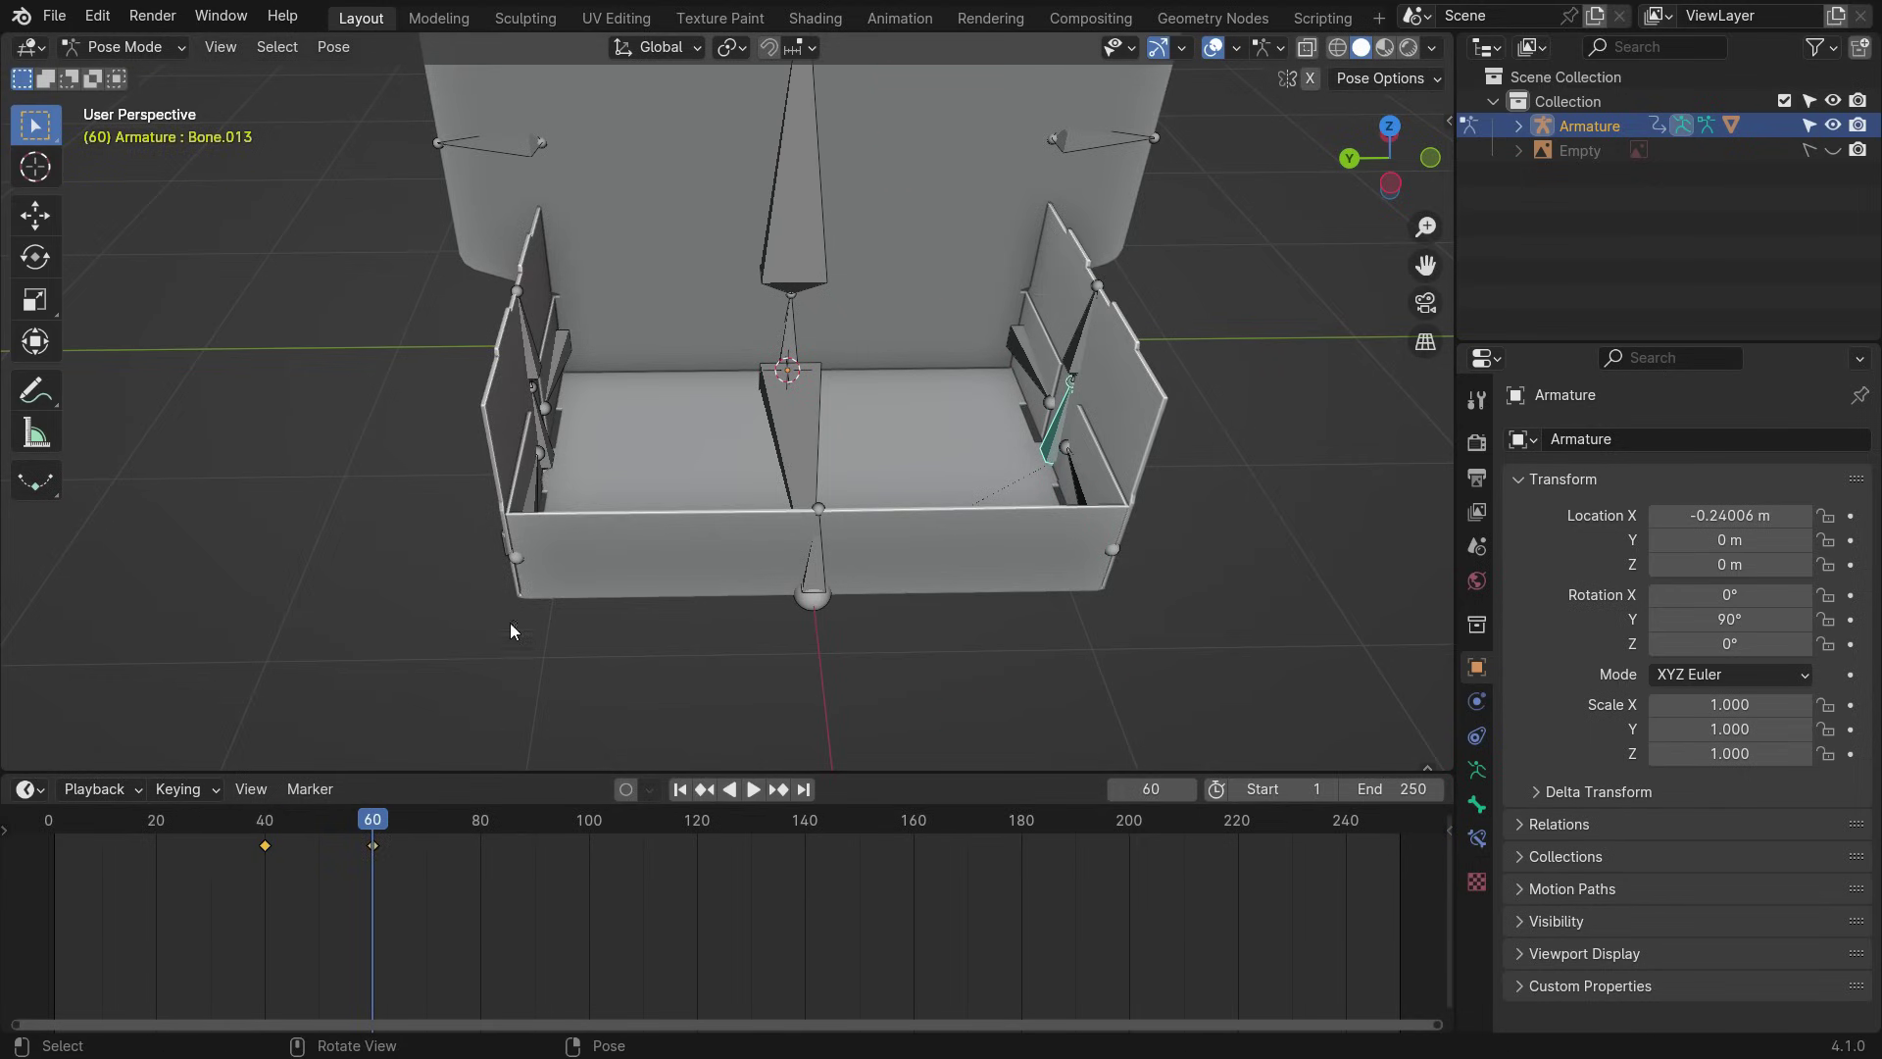
- Select Bone.007 on the upright end panel and insert a rotation keyframe at frame 60
{"action": "middle_click_drag", "start_coordinate": [513, 618], "coordinate": [490, 620]}
{"action": "middle_click_drag", "start_coordinate": [491, 620], "coordinate": [676, 549], "text": "shift"}
{"action": "scroll", "coordinate": [543, 443], "scroll_direction": "up", "scroll_amount": 7}
{"action": "left_click", "coordinate": [547, 408]}
{"action": "scroll", "coordinate": [547, 408], "scroll_direction": "down", "scroll_amount": 6}
{"action": "middle_click_drag", "start_coordinate": [559, 420], "coordinate": [722, 331]}
{"action": "key", "text": "k"}
{"action": "left_click", "coordinate": [434, 273]}
- At frame 80, rotate Bone.007 about the global X axis to fold its panel level over the box, and keyframe the rotation
{"action": "key", "text": "space"}
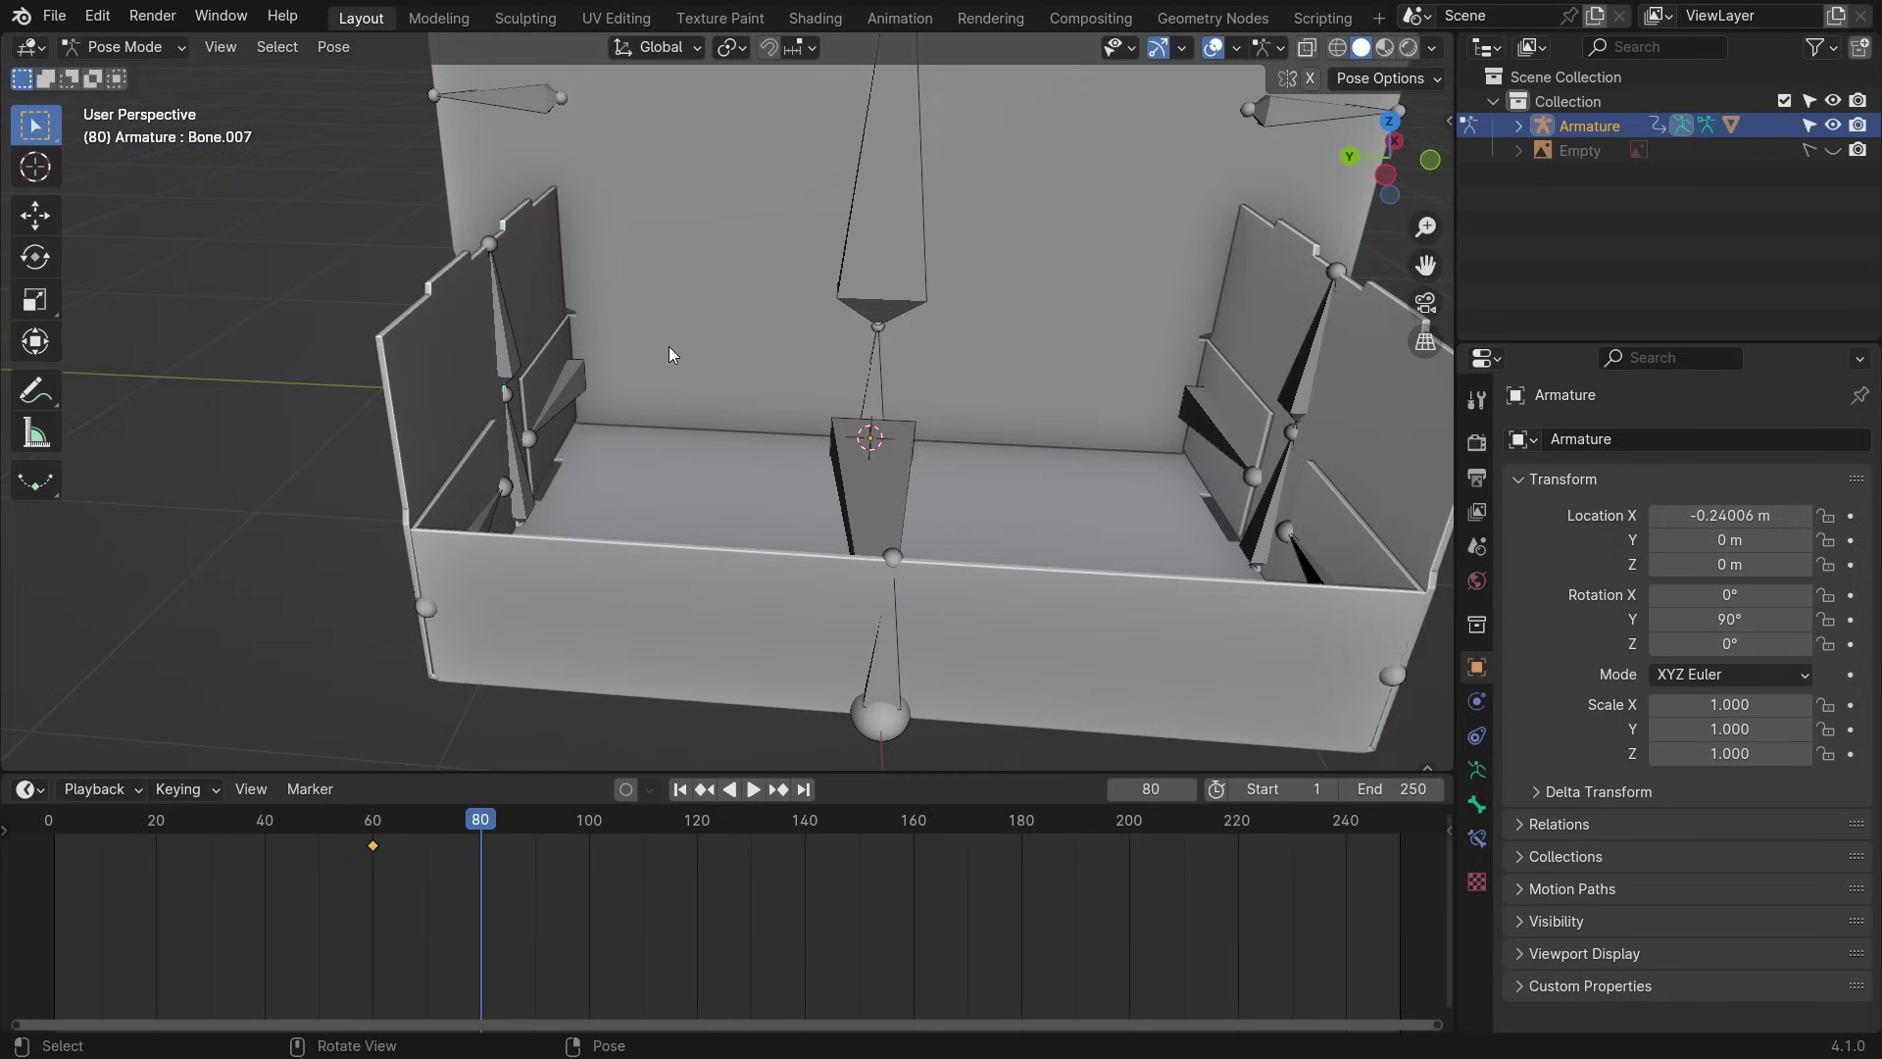
{"action": "key", "text": "r"}
{"action": "key", "text": "x"}
{"action": "left_click", "coordinate": [598, 474]}
{"action": "key", "text": "k"}
{"action": "left_click", "coordinate": [312, 267]}
- Back at frame 60, select Bone.014 on the opposite end panel and insert a rotation keyframe
{"action": "middle_click_drag", "start_coordinate": [333, 323], "coordinate": [282, 281], "text": "shift"}
{"action": "left_click_drag", "start_coordinate": [490, 832], "coordinate": [372, 831]}
{"action": "scroll", "coordinate": [1281, 358], "scroll_direction": "up", "scroll_amount": 4}
{"action": "left_click", "coordinate": [1216, 357]}
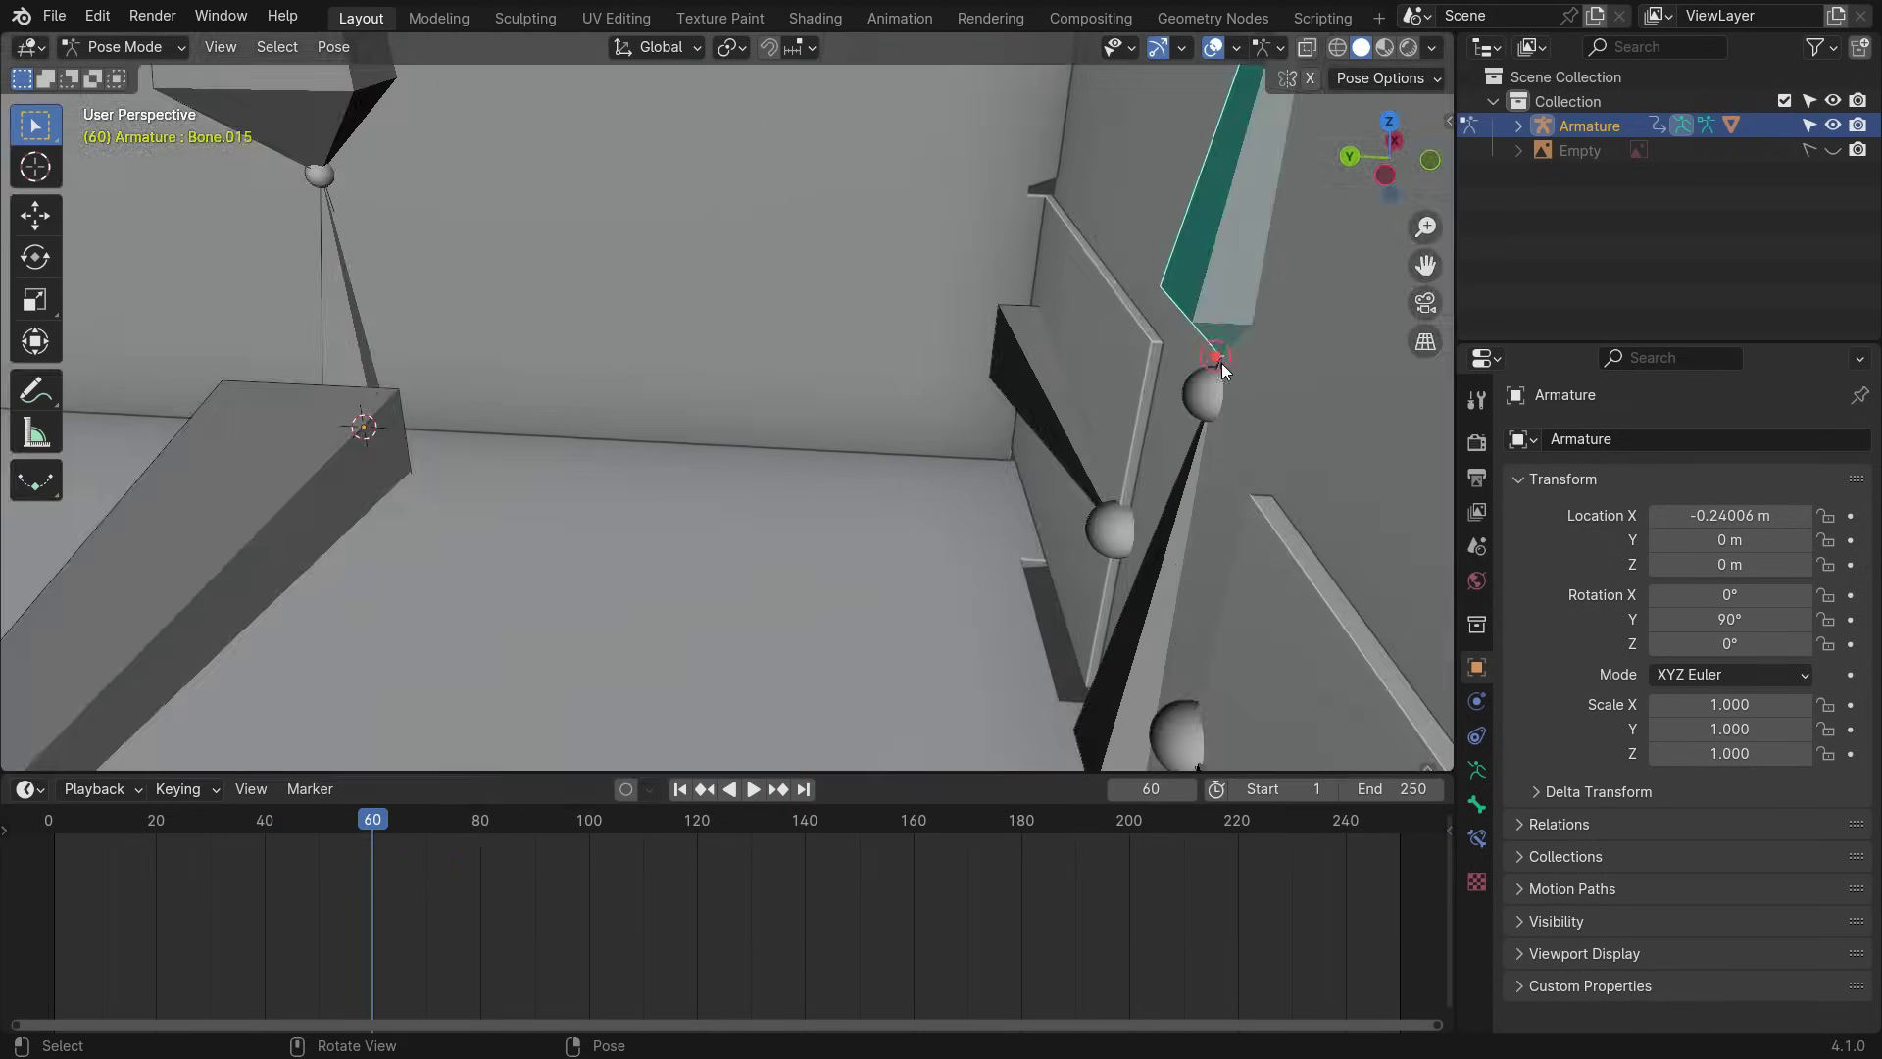
{"action": "left_click", "coordinate": [1221, 362]}
{"action": "scroll", "coordinate": [981, 402], "scroll_direction": "down", "scroll_amount": 4}
{"action": "key", "text": "r"}
{"action": "key", "text": "x"}
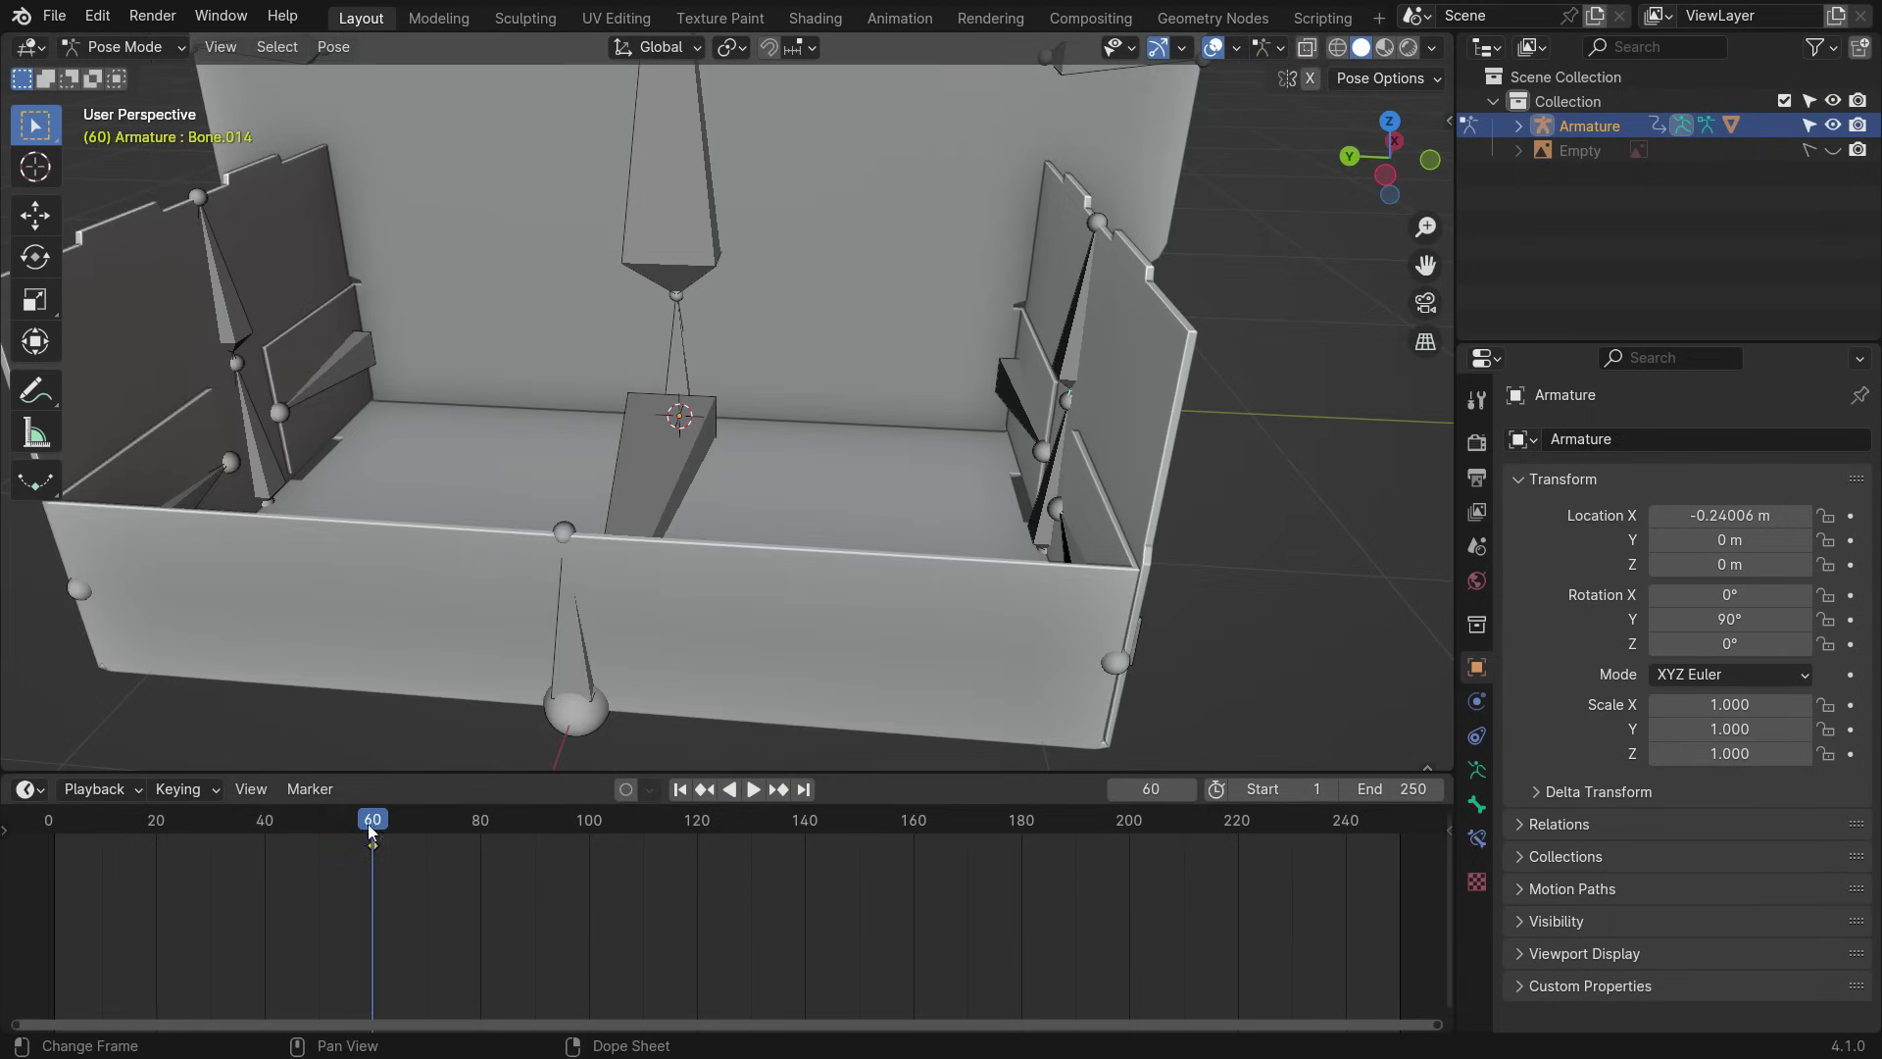
{"action": "key", "text": "Escape"}
{"action": "key", "text": "i"}
- At frame 80, rotate Bone.014 about the global X axis to fold its panel level over the box, and keyframe the rotation
{"action": "key", "text": "space"}
{"action": "key", "text": "space"}
{"action": "key", "text": "r"}
{"action": "key", "text": "x"}
{"action": "left_click", "coordinate": [794, 311]}
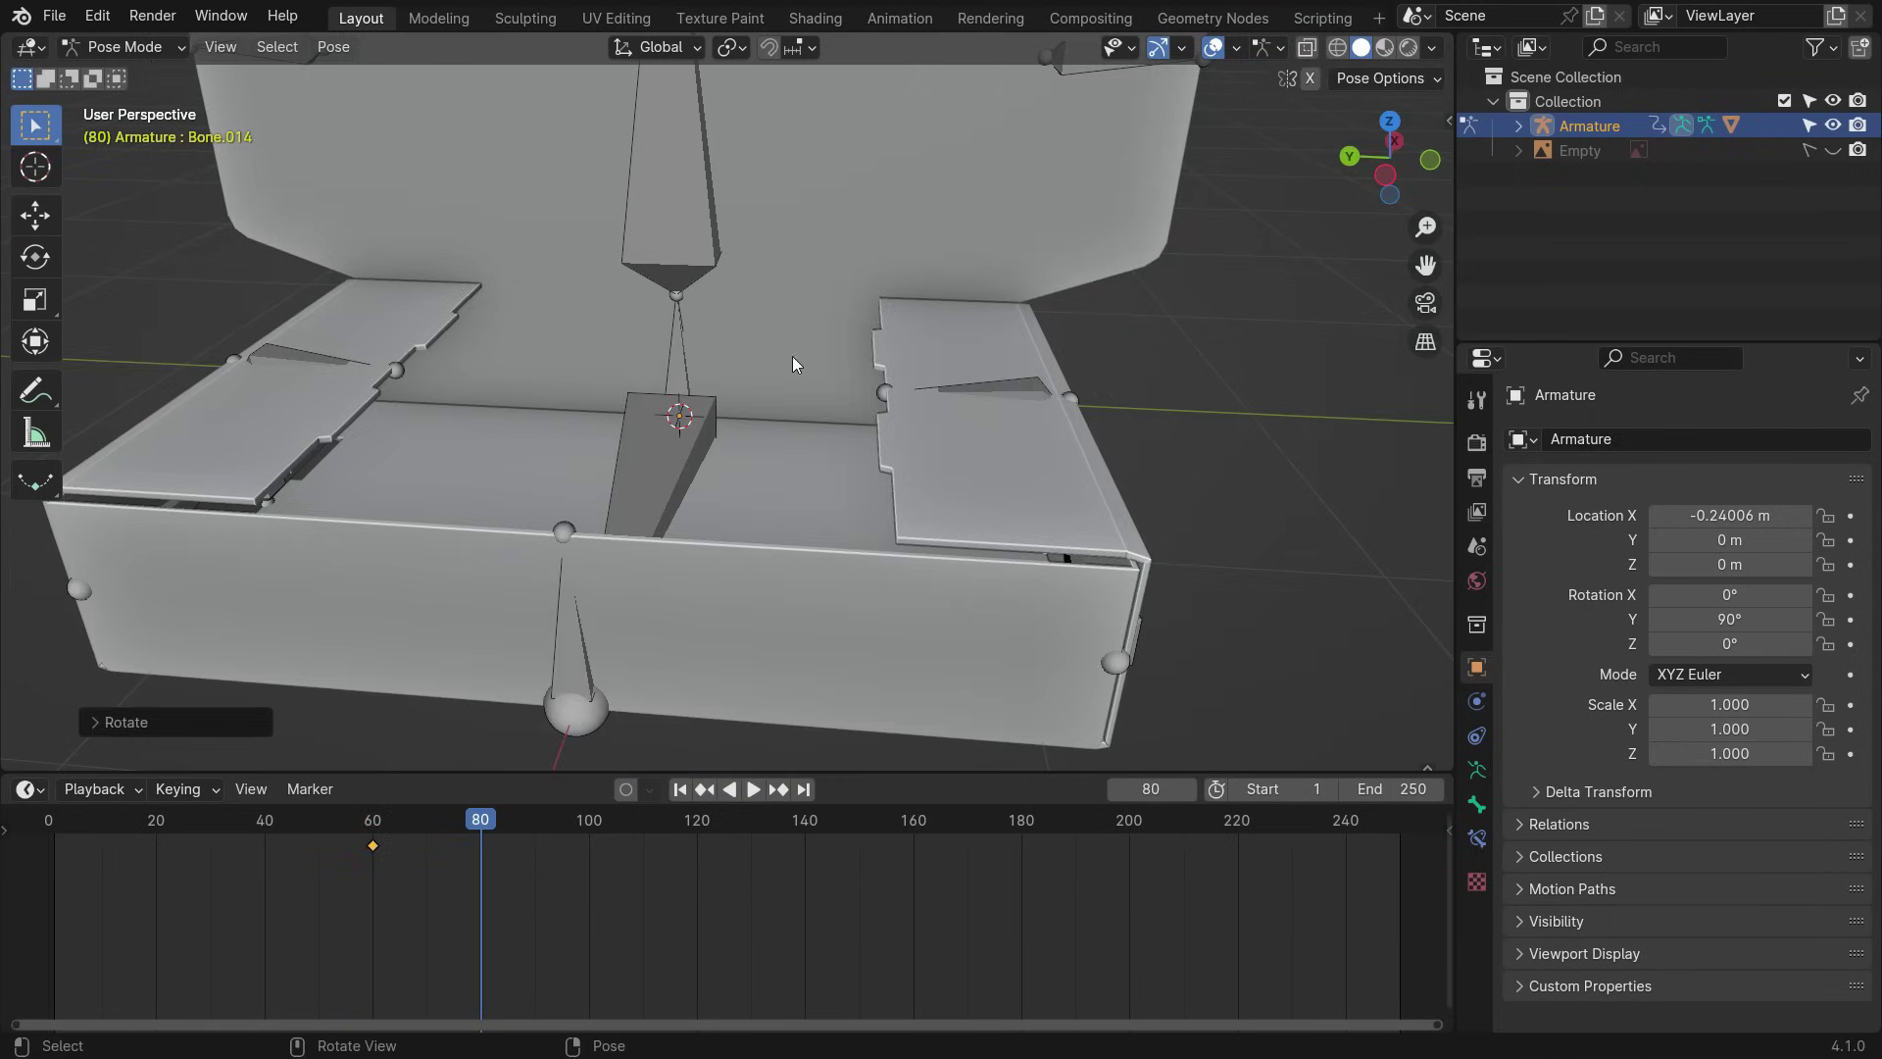
{"action": "key", "text": "k"}
{"action": "left_click", "coordinate": [794, 312]}
- At frame 100, rotate the inner panel bone next to Bone.007 about global X to fold it down inside the box, and keyframe the rotation
{"action": "left_click_drag", "start_coordinate": [481, 823], "coordinate": [481, 863]}
{"action": "middle_click_drag", "start_coordinate": [725, 414], "coordinate": [873, 431], "text": "shift"}
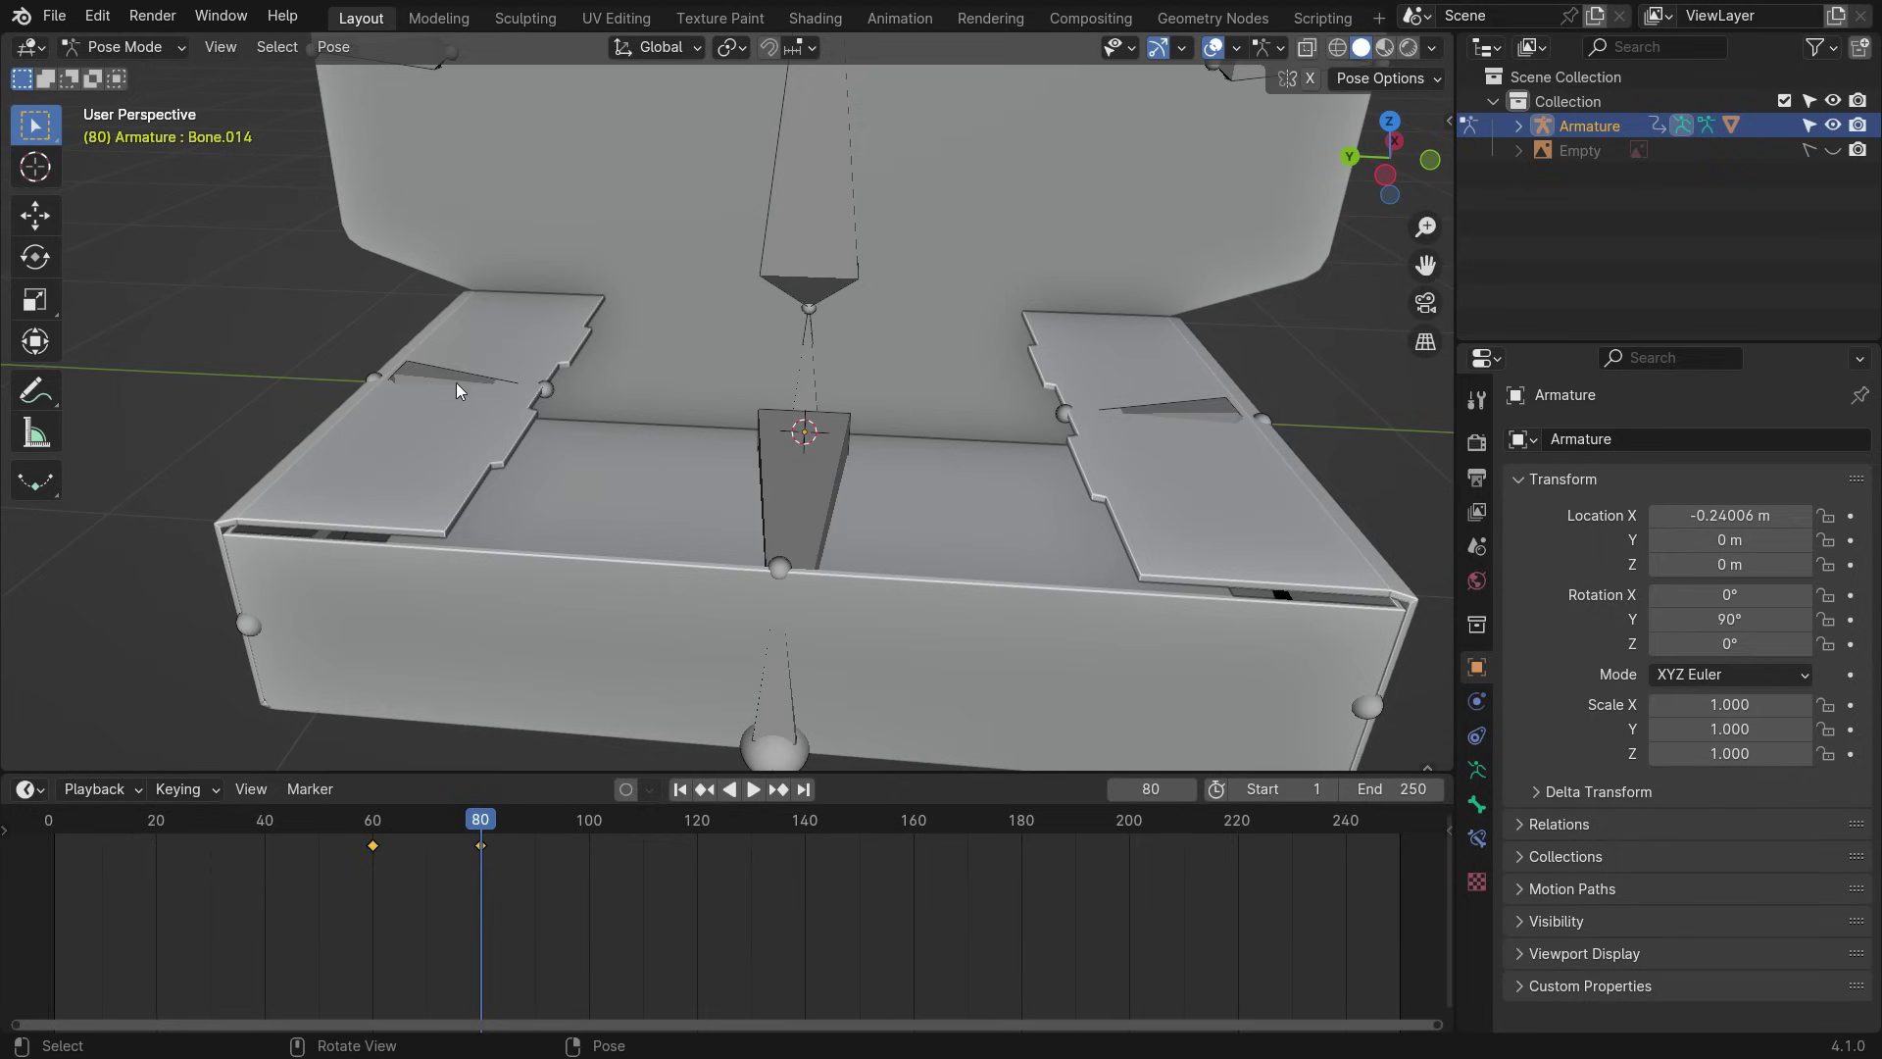
{"action": "left_click", "coordinate": [455, 378]}
{"action": "left_click_drag", "start_coordinate": [559, 828], "coordinate": [588, 856]}
{"action": "key", "text": "r"}
{"action": "key", "text": "x"}
{"action": "left_click", "coordinate": [547, 438]}
{"action": "key", "text": "k"}
{"action": "left_click", "coordinate": [517, 348]}
- Keyframe Bone.015's rotation at frame 80, and fold it -90° about global X with a rotation keyframe at frame 100
{"action": "left_click", "coordinate": [1176, 410]}
{"action": "key", "text": "k"}
{"action": "key", "text": "Escape"}
{"action": "type", "text": "rx-90"}
{"action": "key", "text": "Return"}
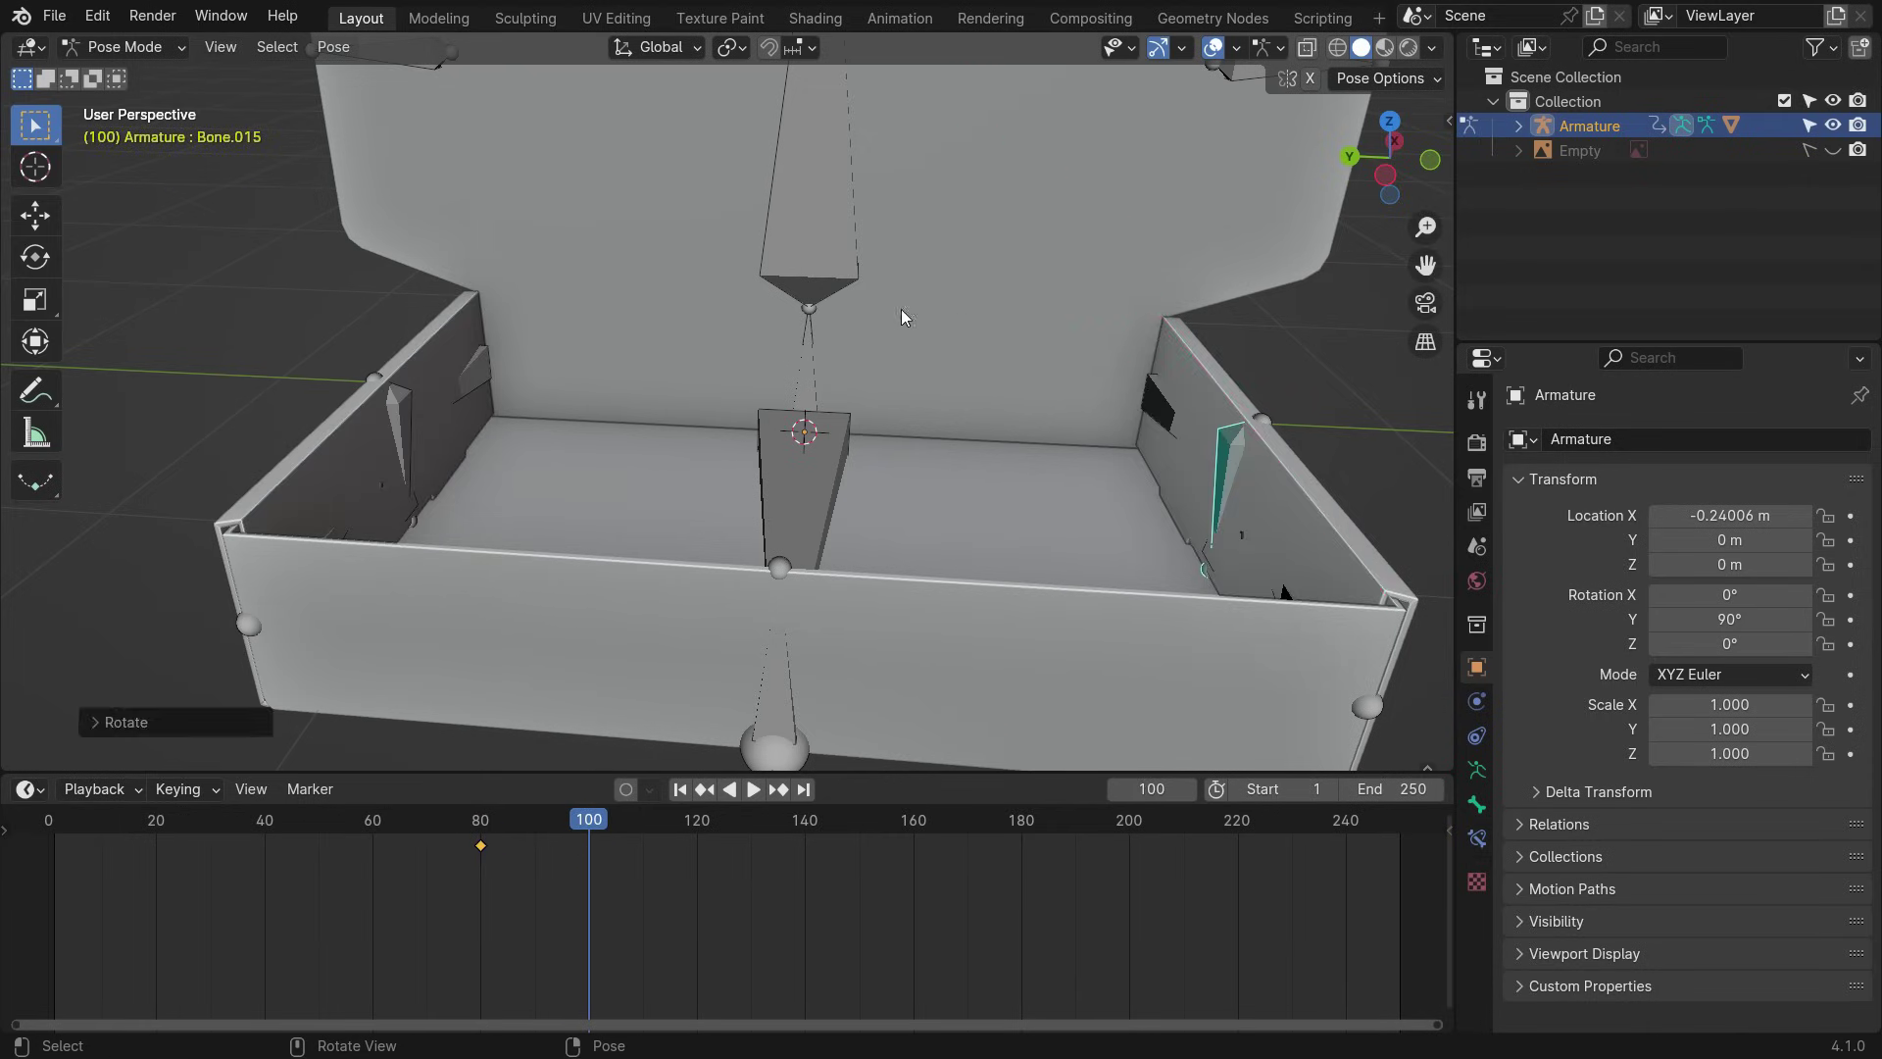
{"action": "key", "text": "k"}
{"action": "left_click", "coordinate": [902, 309]}
- Select Bone.010 and the smaller flap bone above it on the lid's side, and insert a rotation keyframe at frame 100
{"action": "scroll", "coordinate": [697, 464], "scroll_direction": "down", "scroll_amount": 4}
{"action": "middle_click_drag", "start_coordinate": [667, 495], "coordinate": [706, 421]}
{"action": "left_click", "coordinate": [497, 126]}
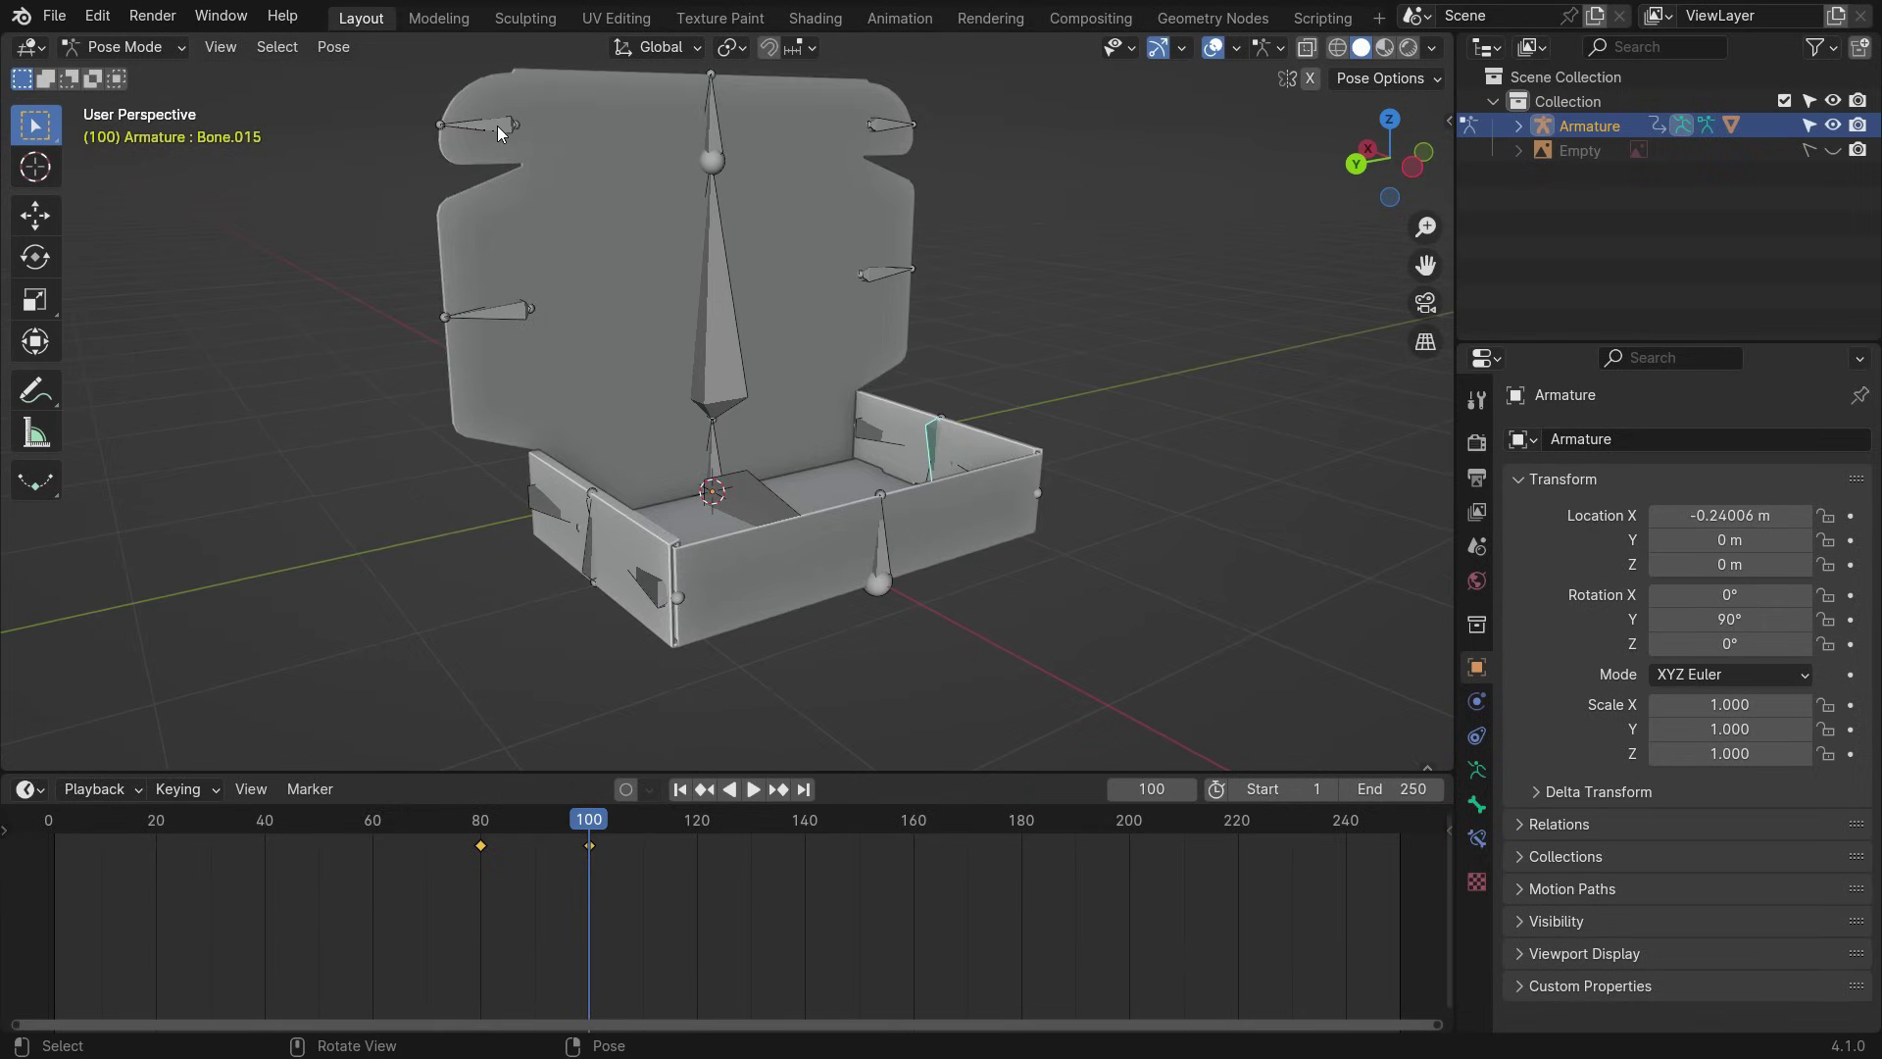
{"action": "left_click", "coordinate": [510, 323], "text": "shift"}
{"action": "key", "text": "r"}
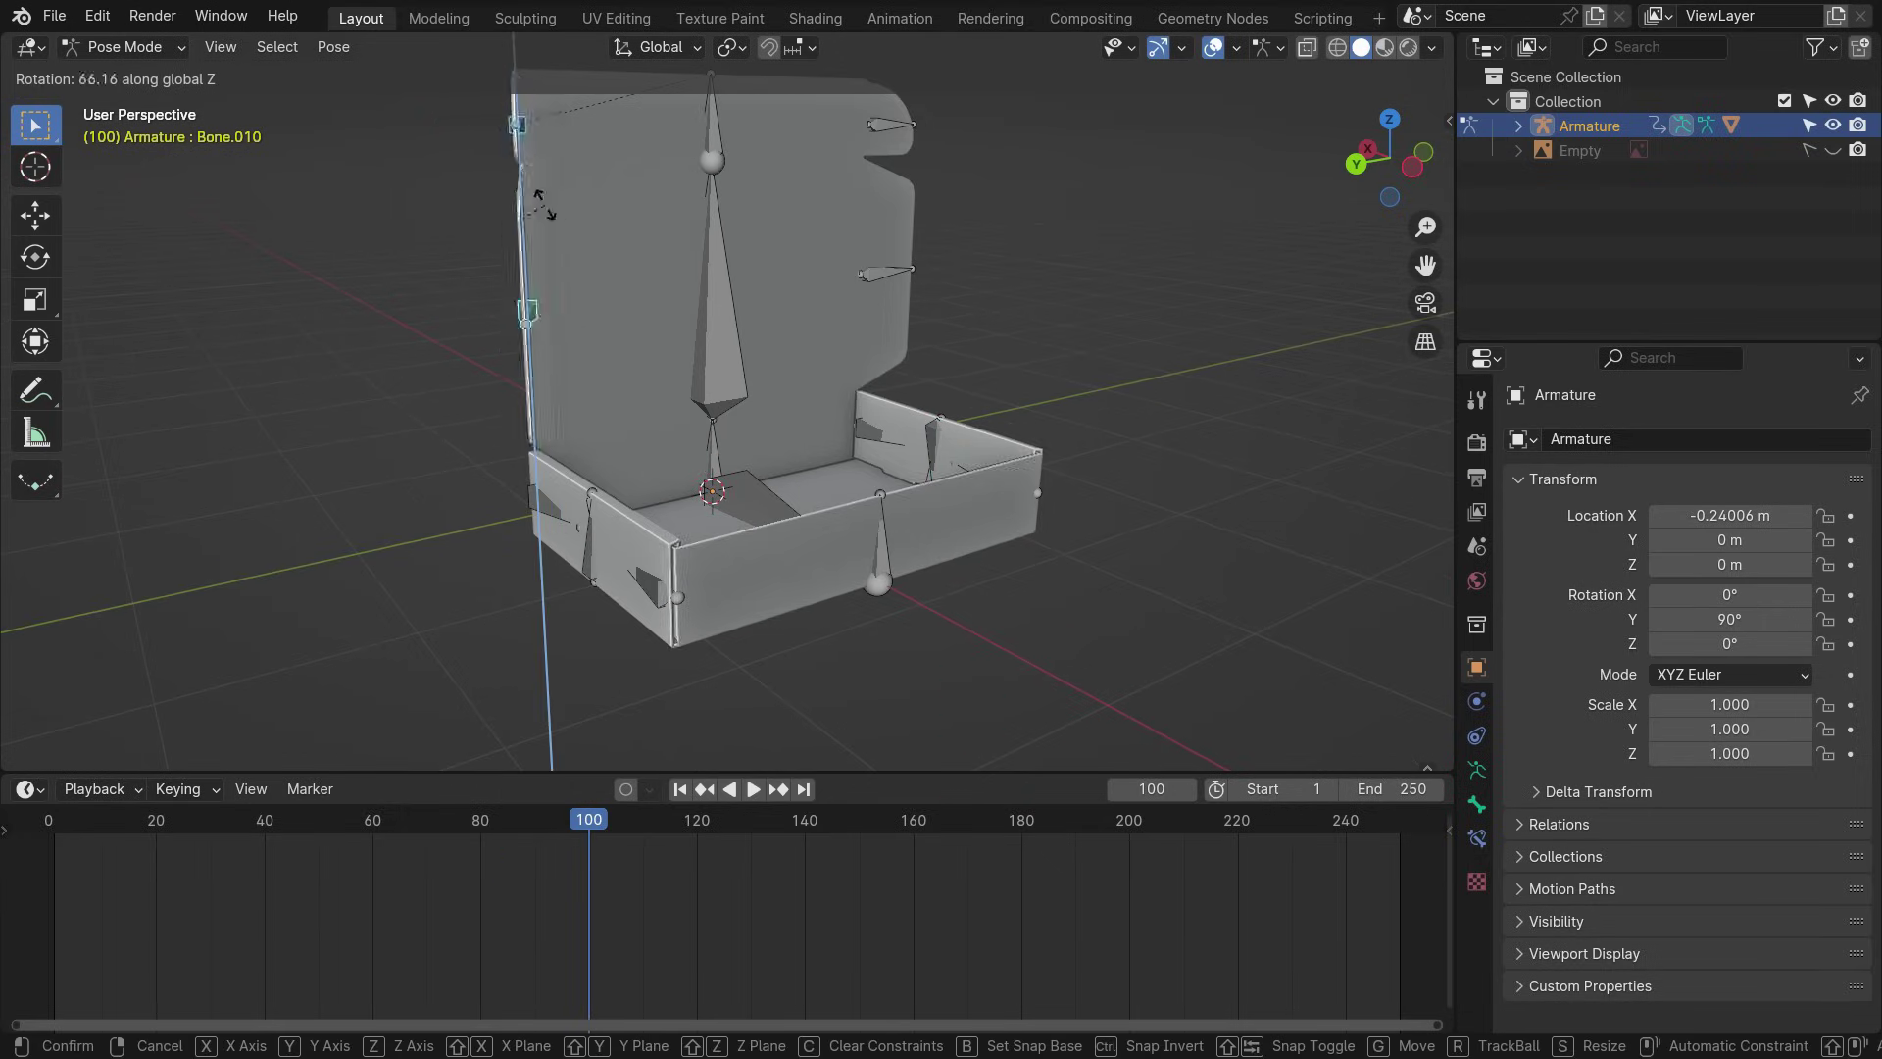
{"action": "left_click", "coordinate": [590, 286]}
{"action": "key", "text": "k"}
{"action": "left_click", "coordinate": [590, 286]}
- At frame 120, rotate Bone.010 and the flap bone above it about global Z to fold both lid flaps inward, and keyframe the rotation
{"action": "key", "text": "space"}
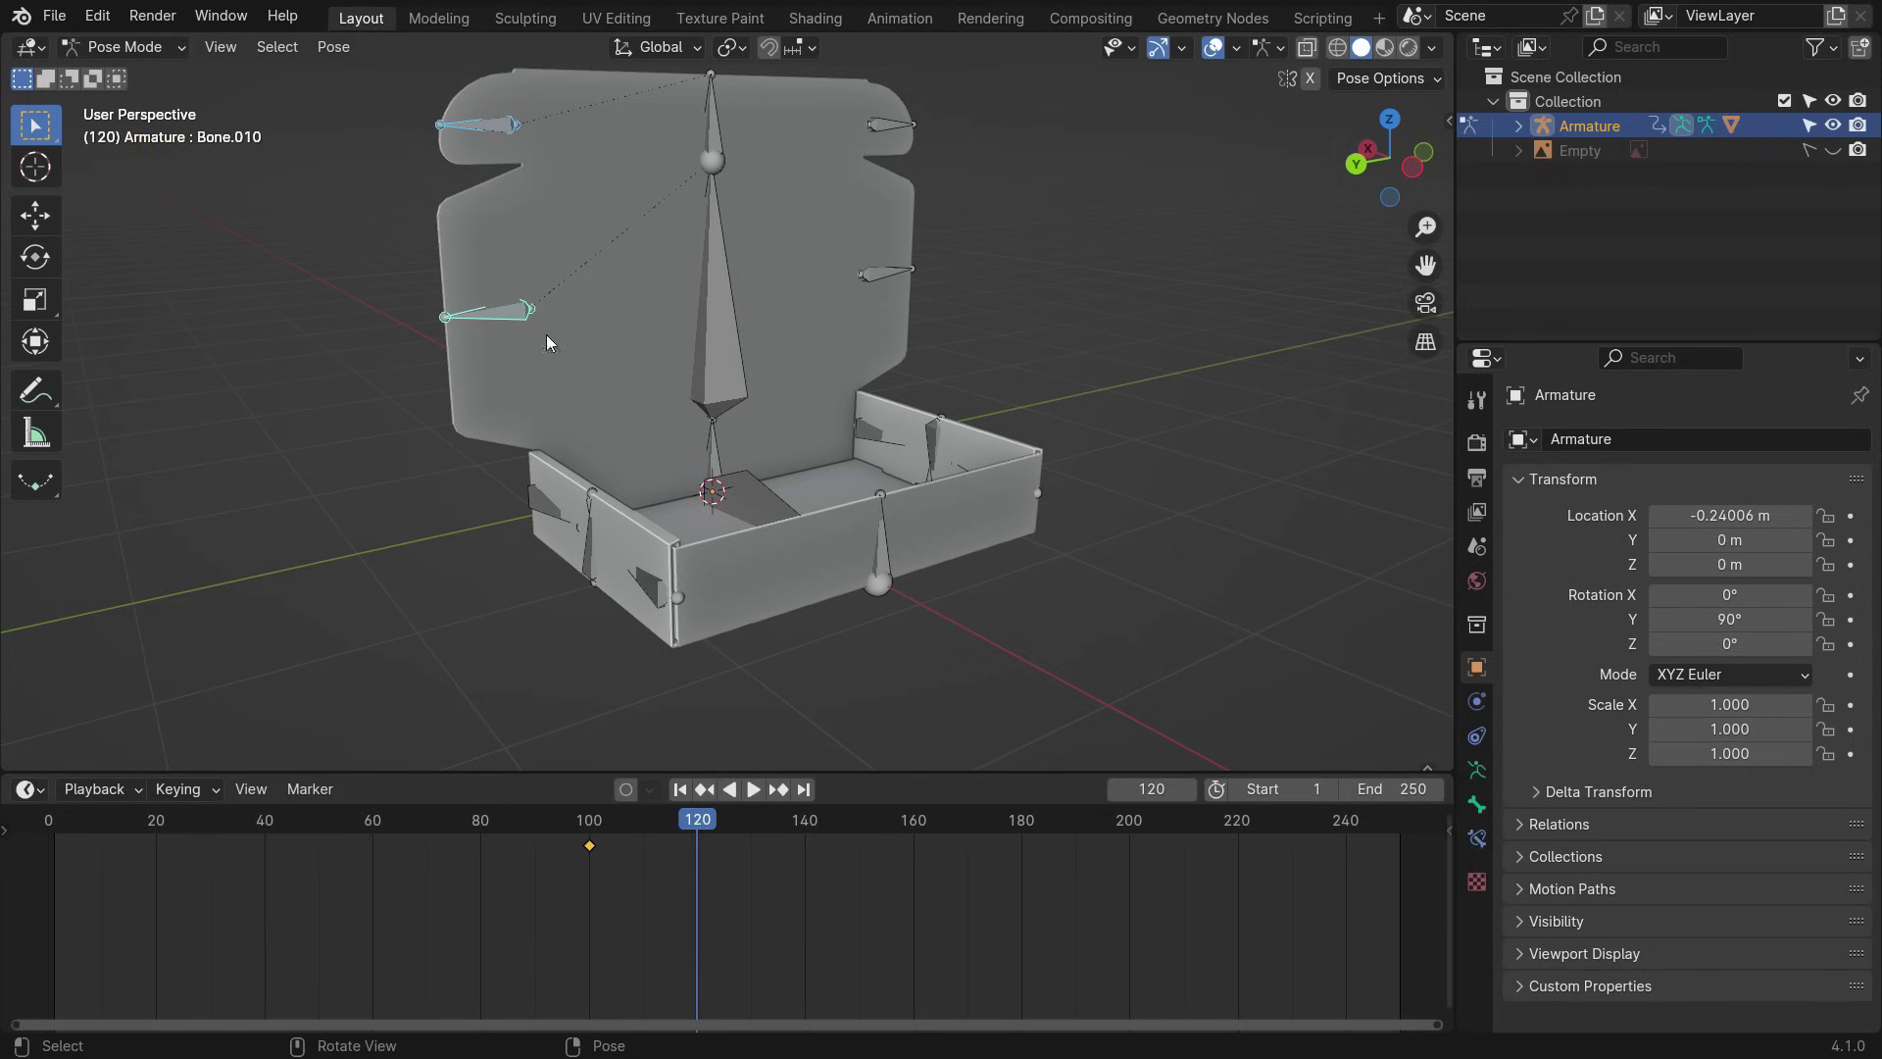
{"action": "key", "text": "r"}
{"action": "left_click", "coordinate": [425, 368]}
{"action": "key", "text": "k"}
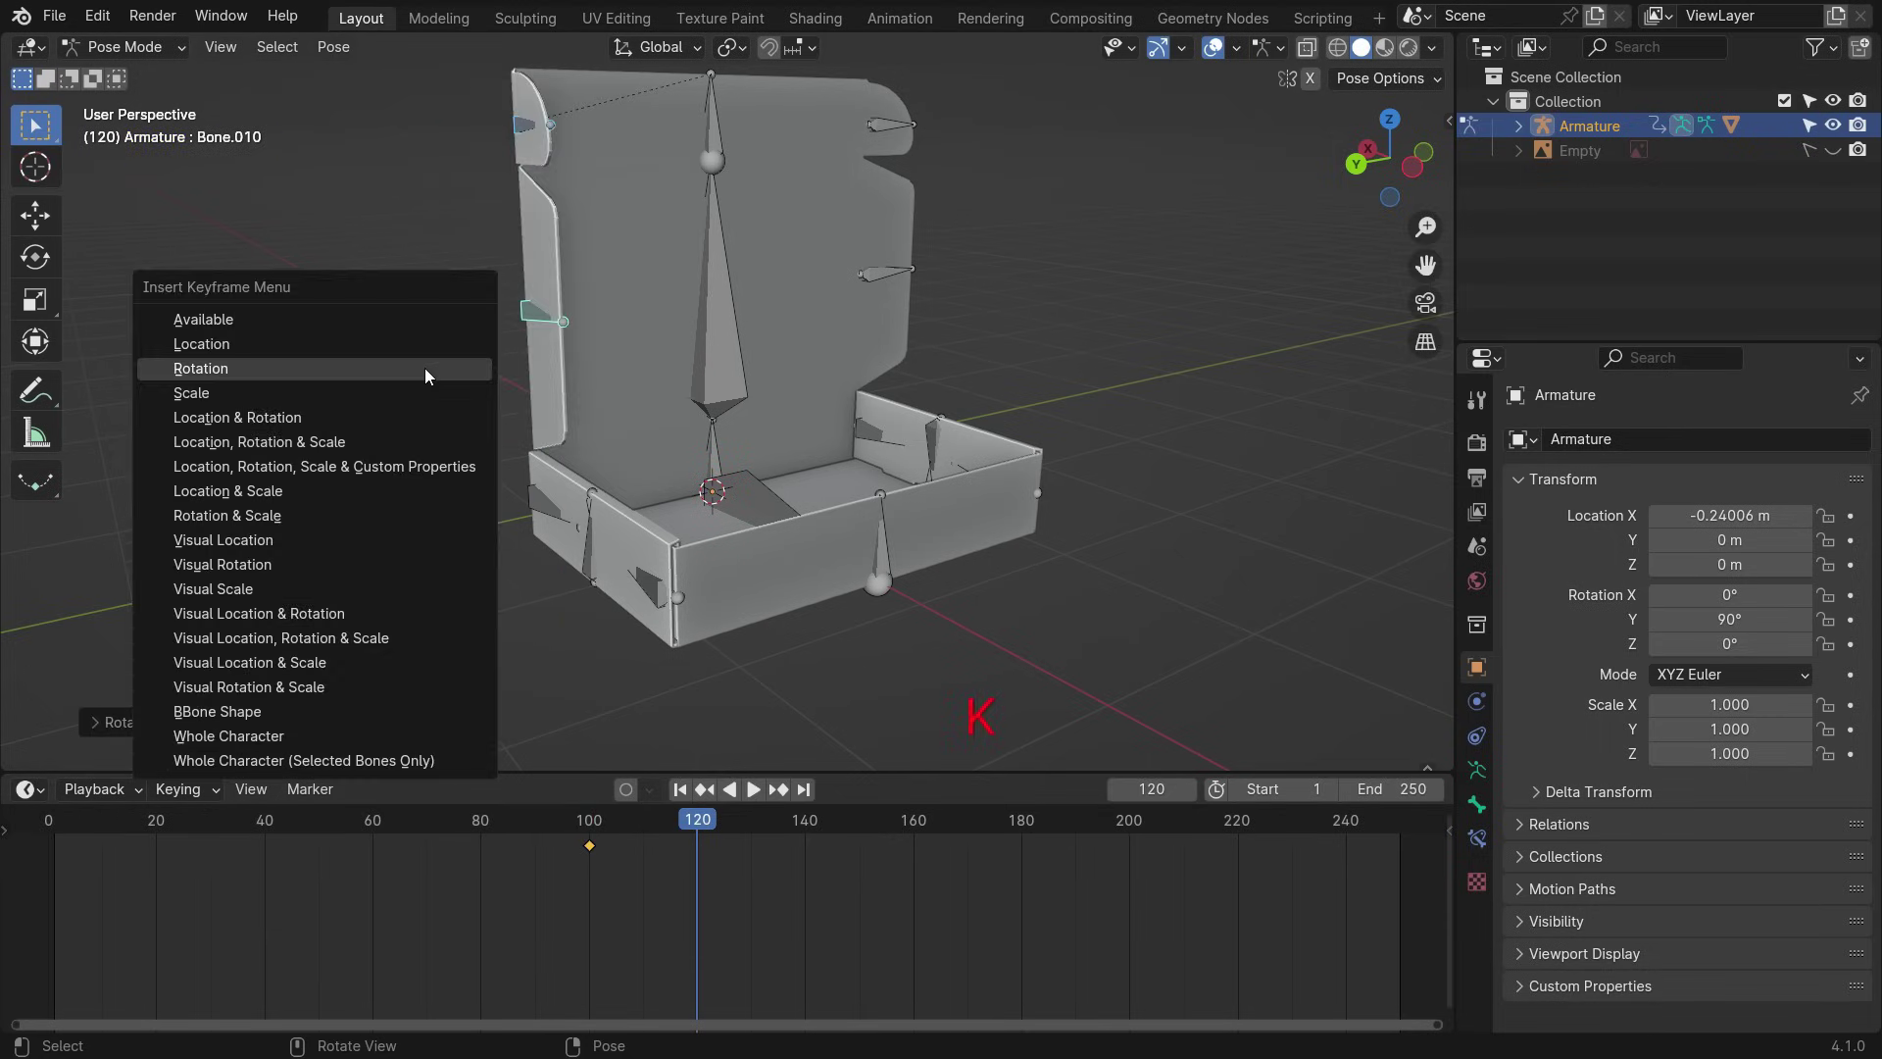
{"action": "left_click", "coordinate": [425, 368]}
- Back at frame 100, select Bone.017 and the smaller flap bone above it on the lid's other side, and keyframe their rotation
{"action": "middle_click_drag", "start_coordinate": [426, 367], "coordinate": [482, 441]}
{"action": "left_click_drag", "start_coordinate": [697, 829], "coordinate": [589, 863]}
{"action": "scroll", "coordinate": [963, 118], "scroll_direction": "up", "scroll_amount": 1}
{"action": "left_click", "coordinate": [962, 118]}
{"action": "left_click", "coordinate": [956, 308], "text": "shift"}
{"action": "scroll", "coordinate": [822, 343], "scroll_direction": "down", "scroll_amount": 2}
{"action": "key", "text": "k"}
{"action": "left_click", "coordinate": [492, 221]}
- At frame 120, rotate Bone.017 and the flap bone above it about global Z to fold them inward, and keyframe the rotation
{"action": "left_click", "coordinate": [697, 839]}
{"action": "key", "text": "r"}
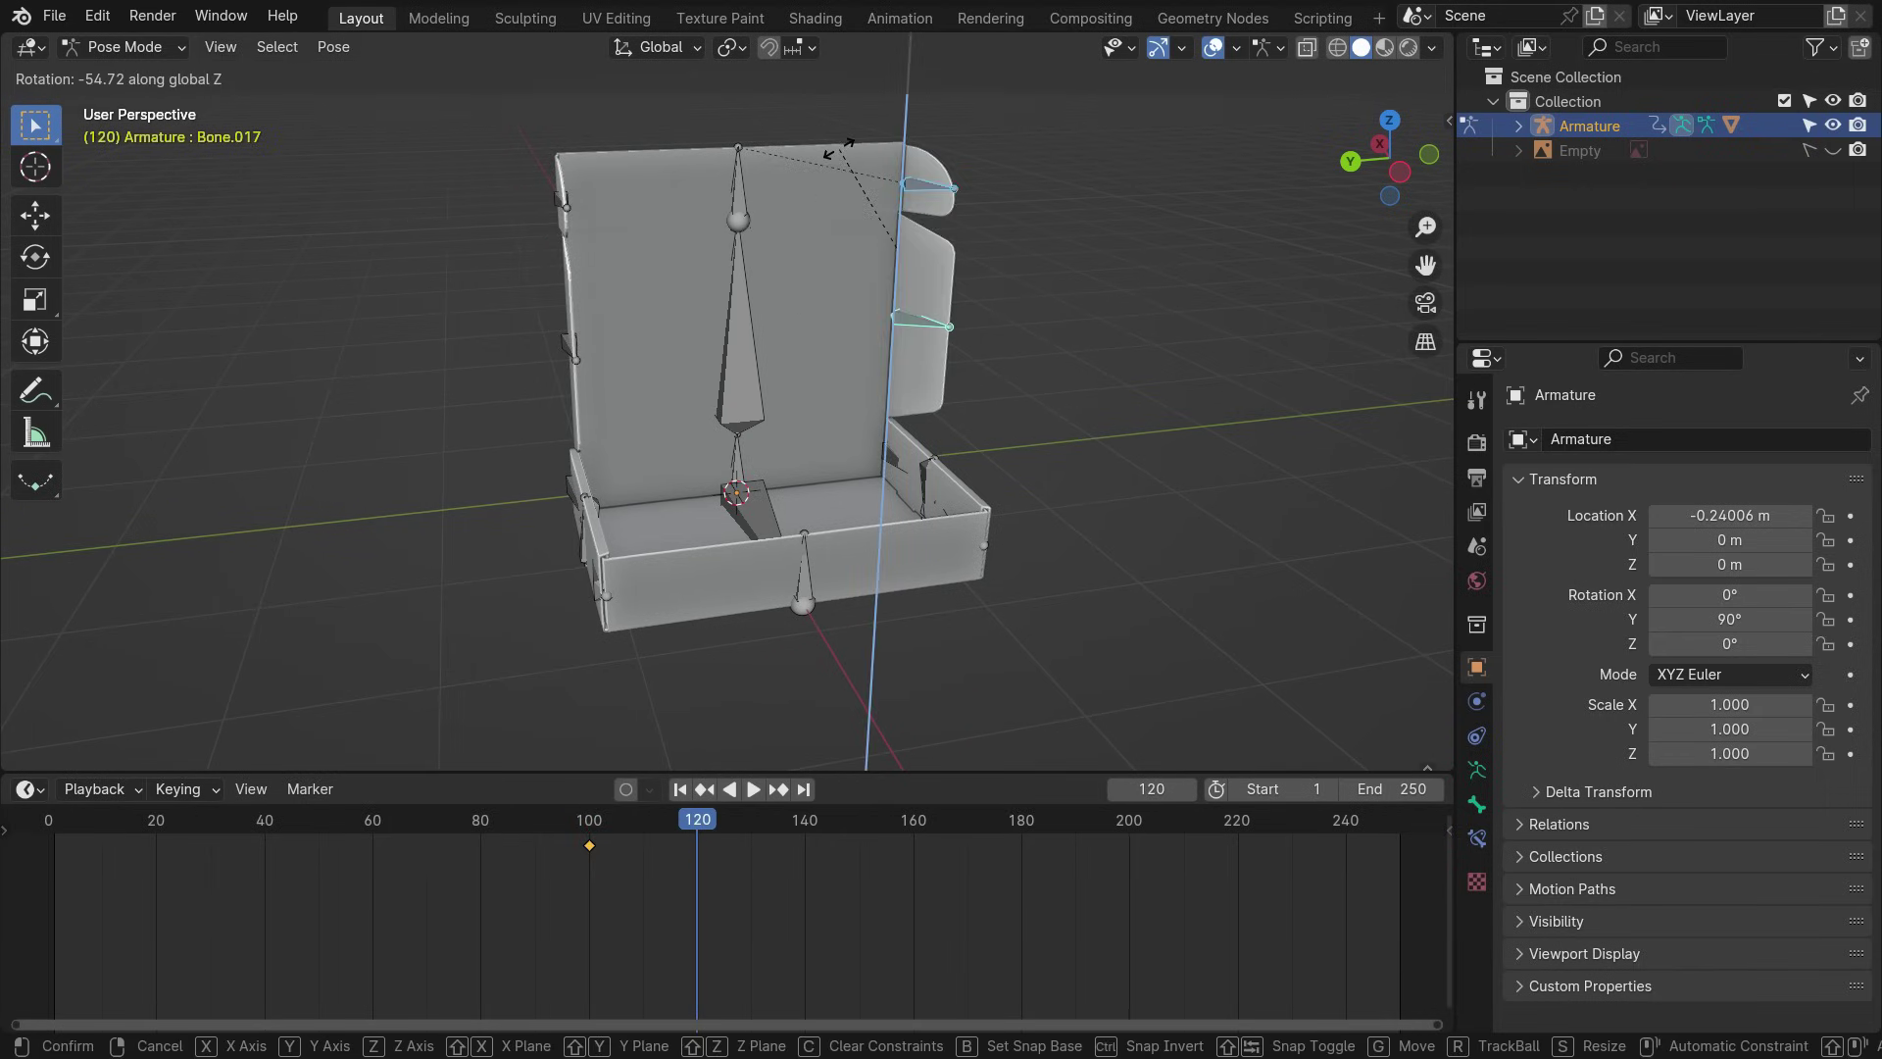
{"action": "left_click", "coordinate": [841, 155]}
{"action": "key", "text": "k"}
{"action": "left_click", "coordinate": [365, 253]}
- Select the lid's main Bone.001 and insert a rotation keyframe at frame 120
{"action": "middle_click_drag", "start_coordinate": [364, 253], "coordinate": [737, 666]}
{"action": "left_click", "coordinate": [668, 429]}
{"action": "middle_click_drag", "start_coordinate": [668, 428], "coordinate": [765, 559]}
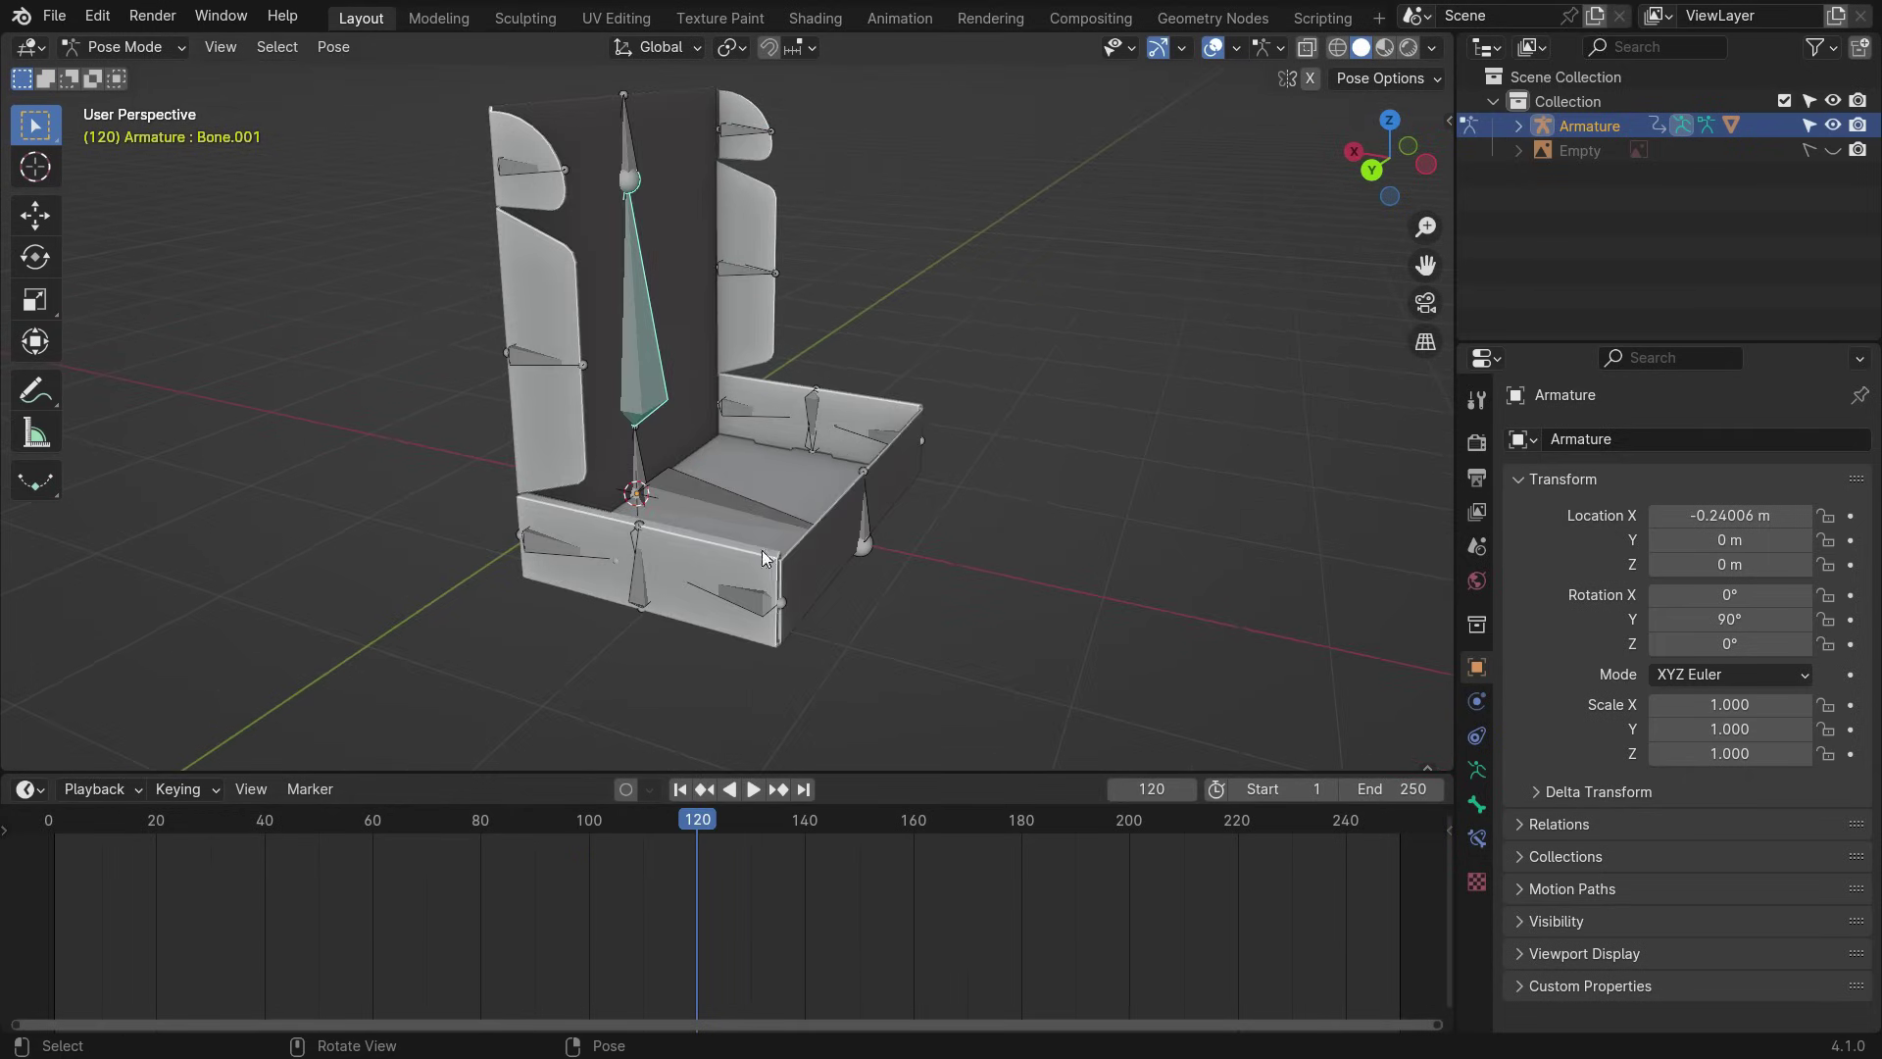
{"action": "key", "text": "k"}
{"action": "left_click", "coordinate": [377, 303]}
- At frame 140, rotate Bone.001 about the global Y axis to close the lid over the box, and keyframe the rotation
{"action": "left_click_drag", "start_coordinate": [717, 827], "coordinate": [805, 826]}
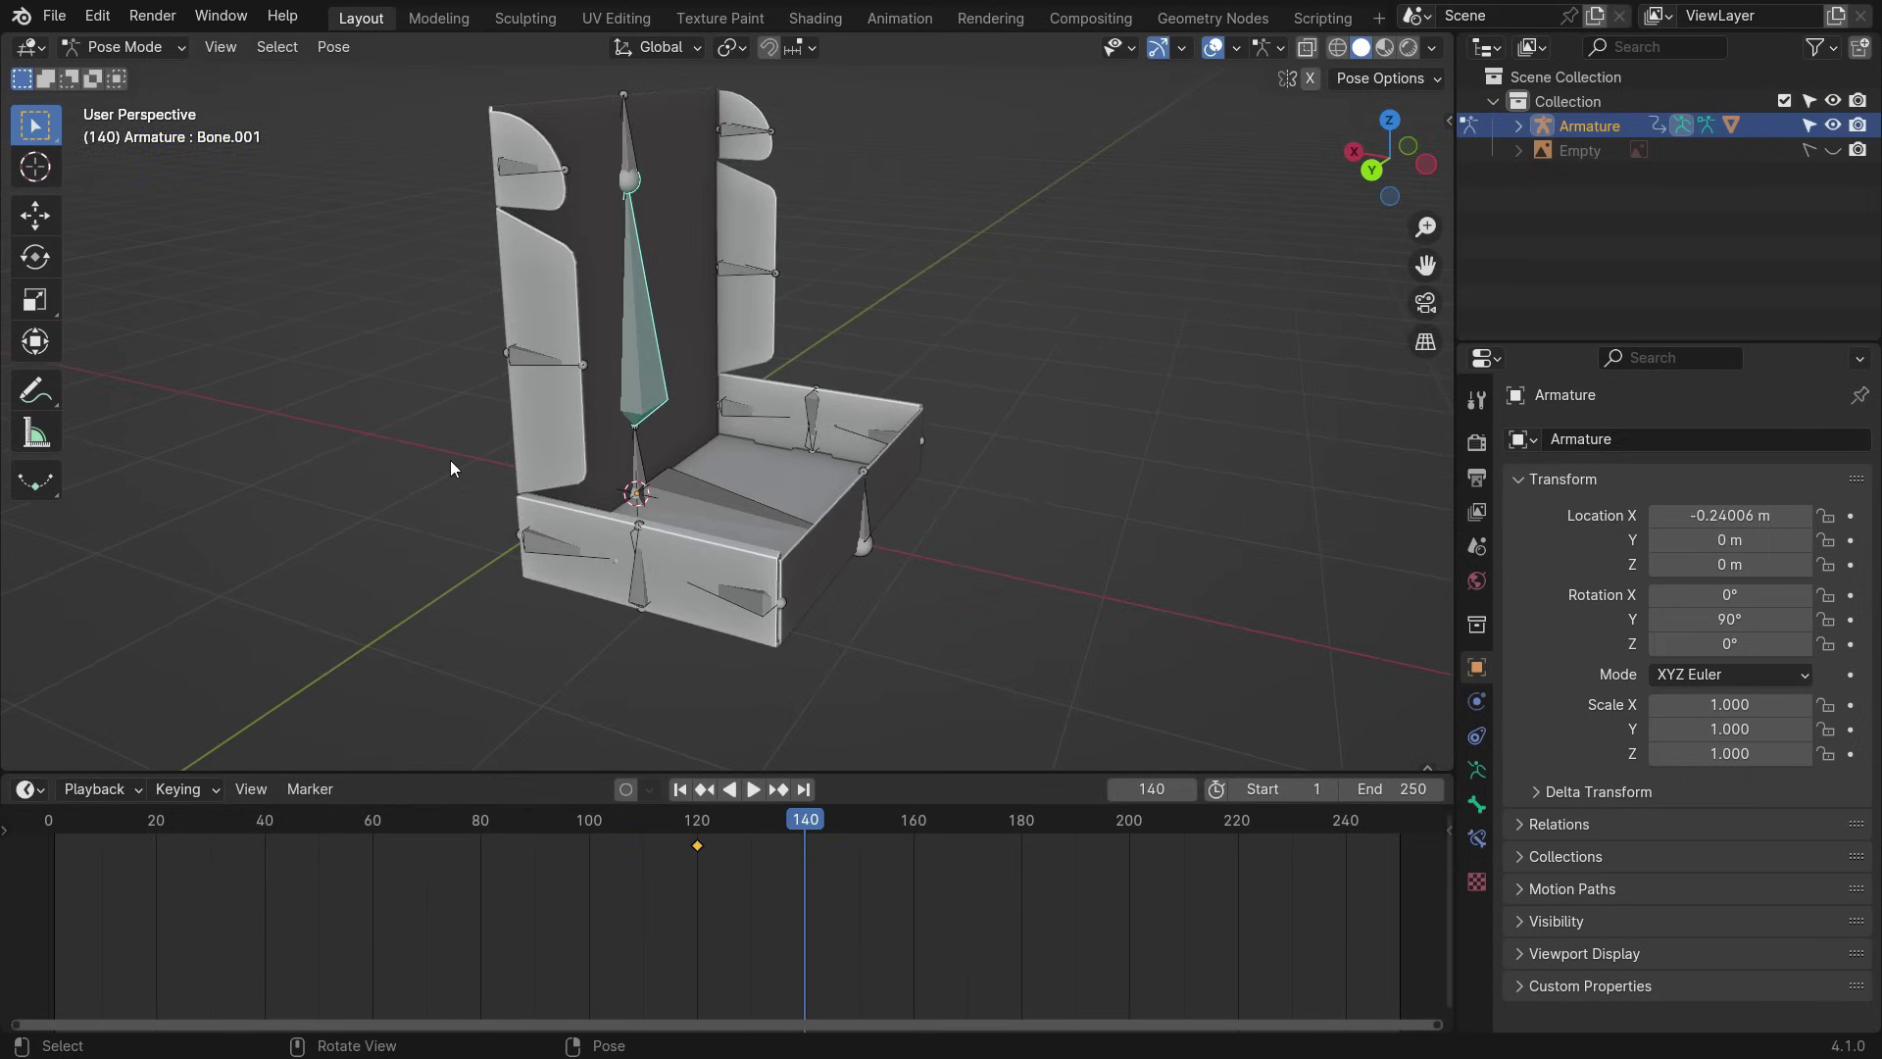
{"action": "key", "text": "r"}
{"action": "key", "text": "y"}
{"action": "left_click", "coordinate": [581, 325]}
{"action": "key", "text": "k"}
{"action": "left_click", "coordinate": [580, 325]}
- Keyframe Bone.002's rotation at frame 140, and fold the lid's front flap down about global Y with a rotation keyframe at frame 160
{"action": "left_click", "coordinate": [896, 469]}
{"action": "middle_click_drag", "start_coordinate": [896, 468], "coordinate": [871, 320]}
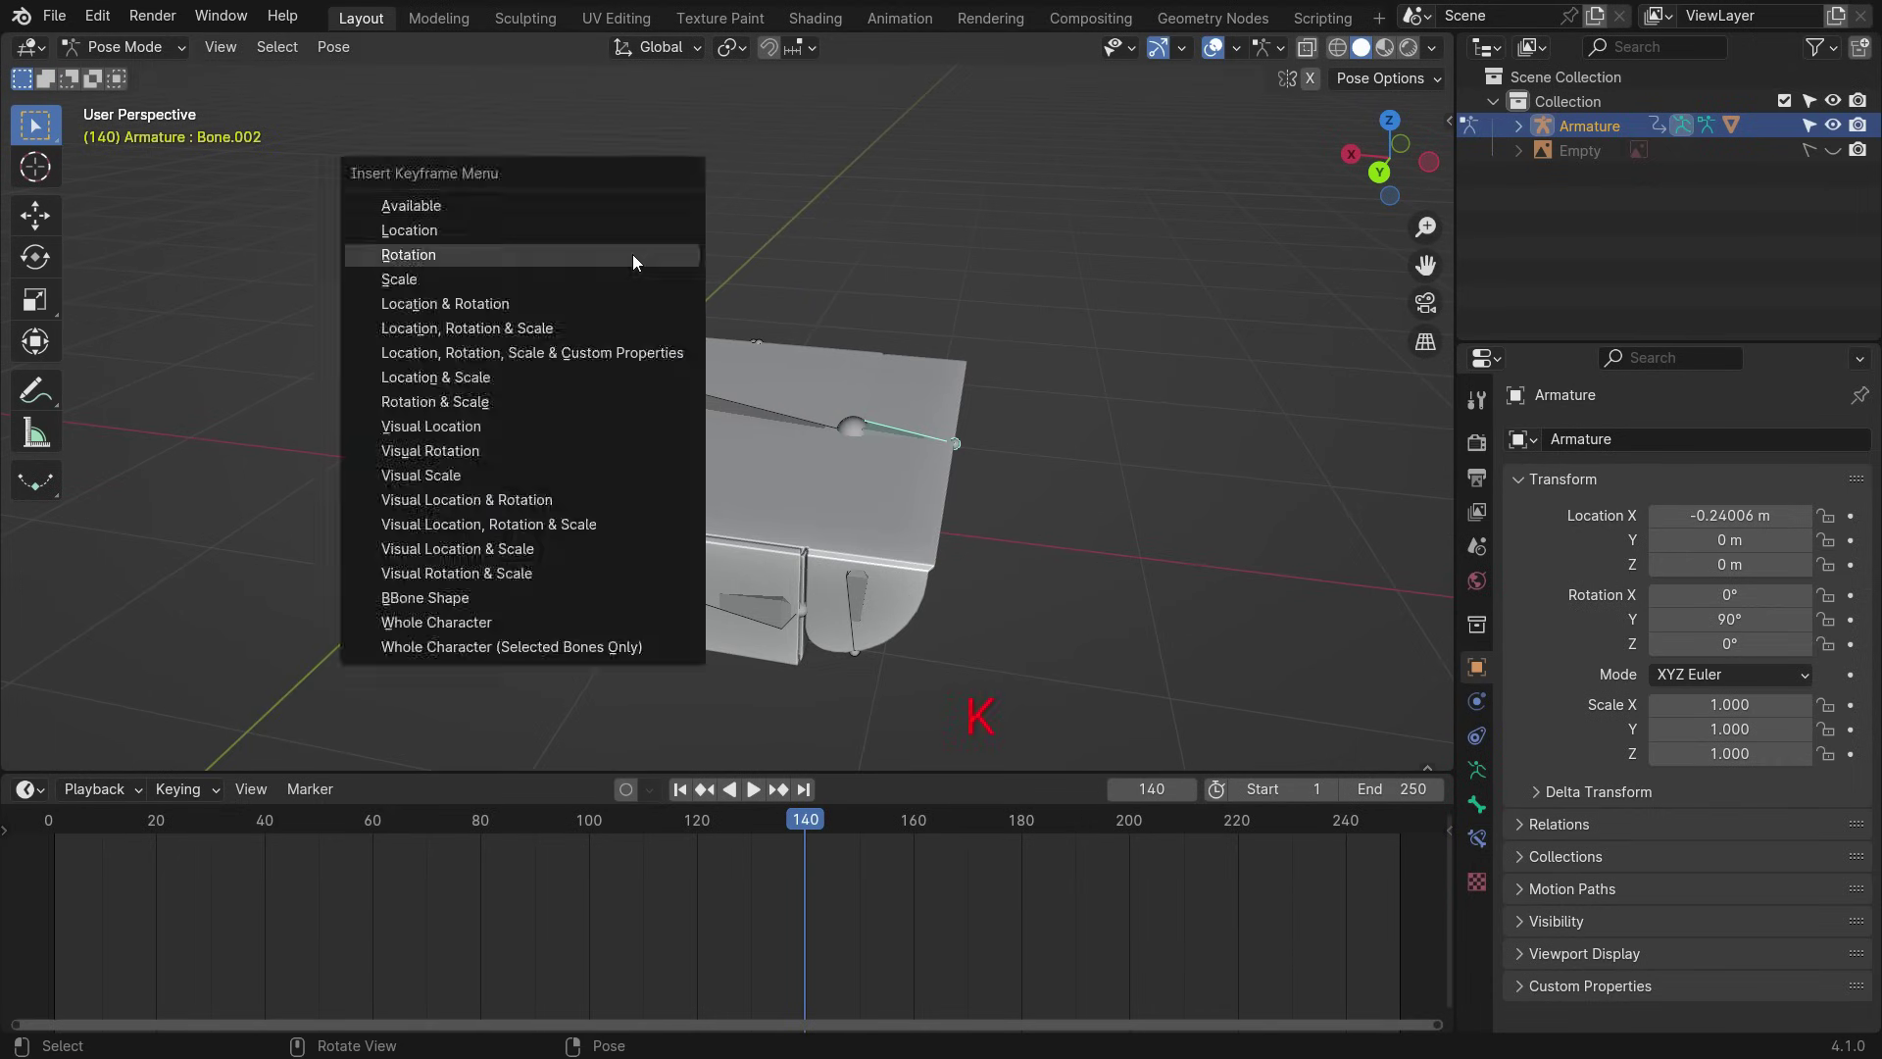
{"action": "left_click_drag", "start_coordinate": [812, 828], "coordinate": [914, 828]}
{"action": "key", "text": "r"}
{"action": "key", "text": "y"}
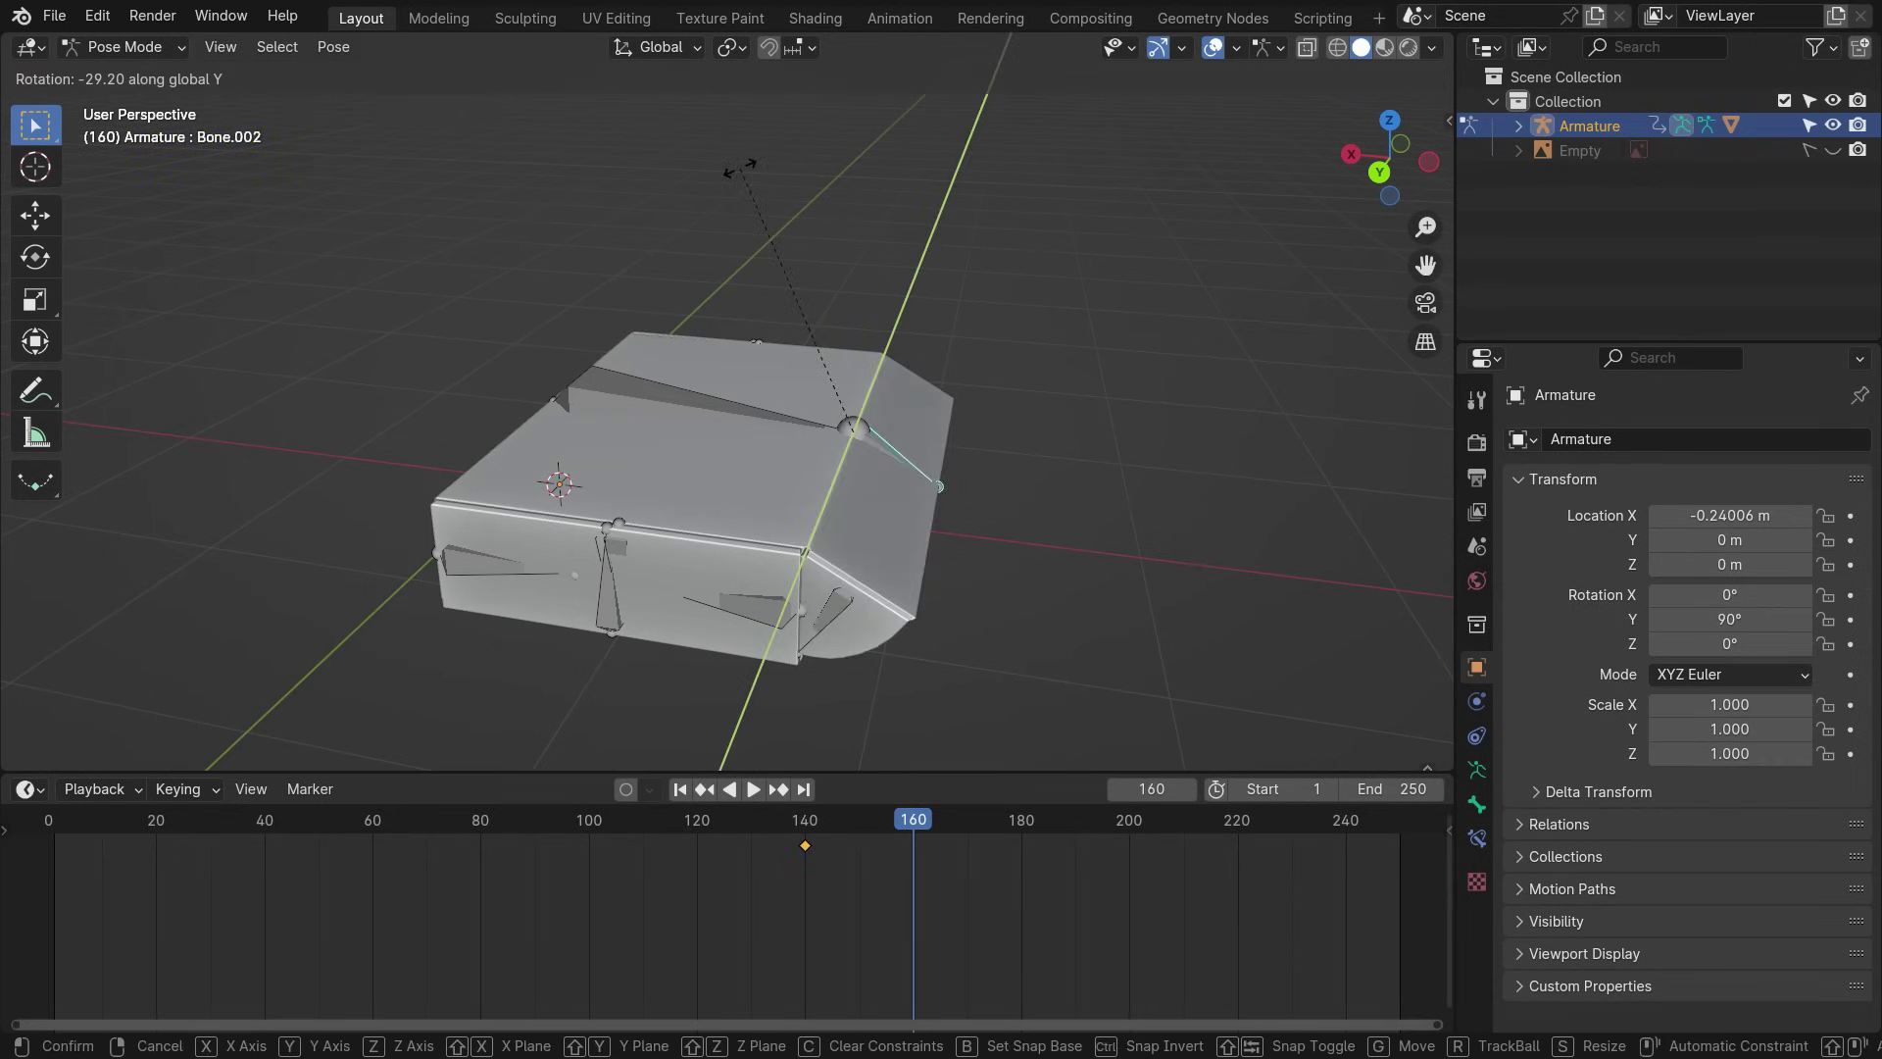
{"action": "left_click", "coordinate": [741, 176]}
{"action": "key", "text": "k"}
{"action": "left_click", "coordinate": [740, 170]}
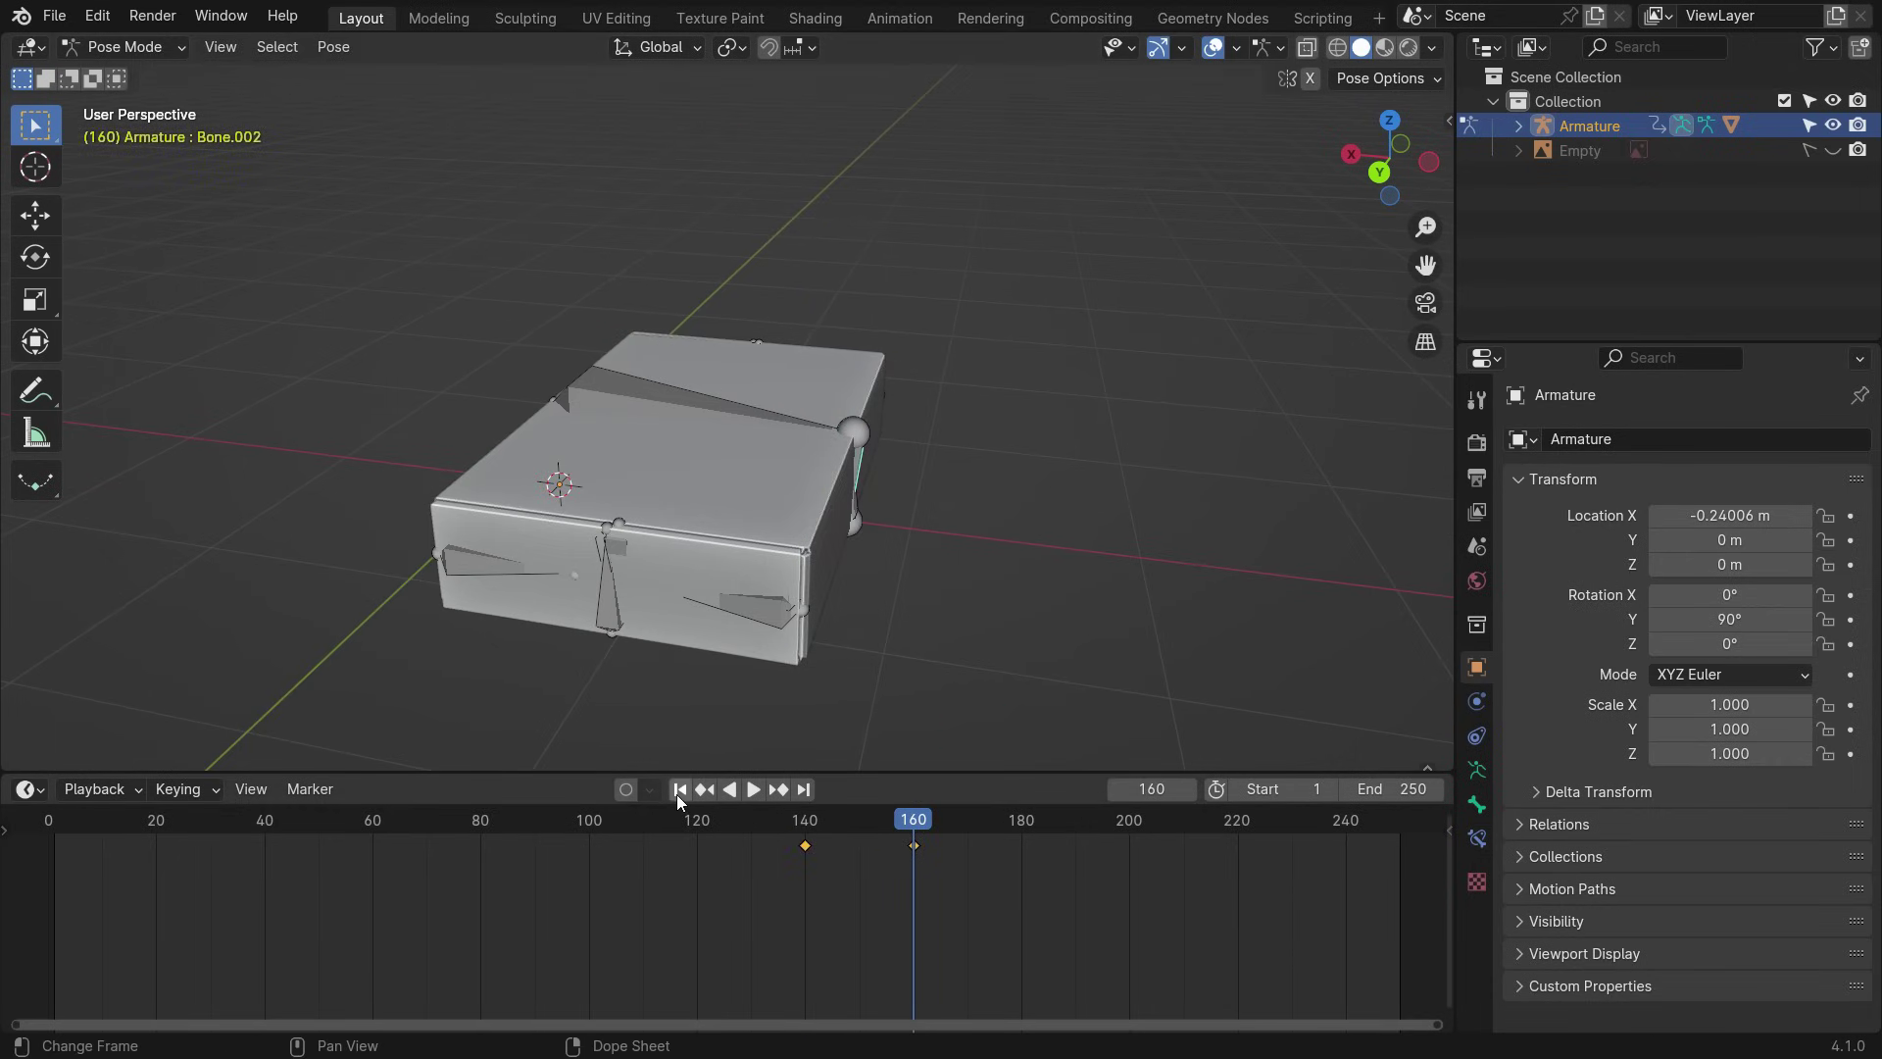
- Play the complete box-folding animation from the start and examine it from another angle
{"action": "left_click", "coordinate": [678, 790]}
{"action": "left_click", "coordinate": [752, 790]}
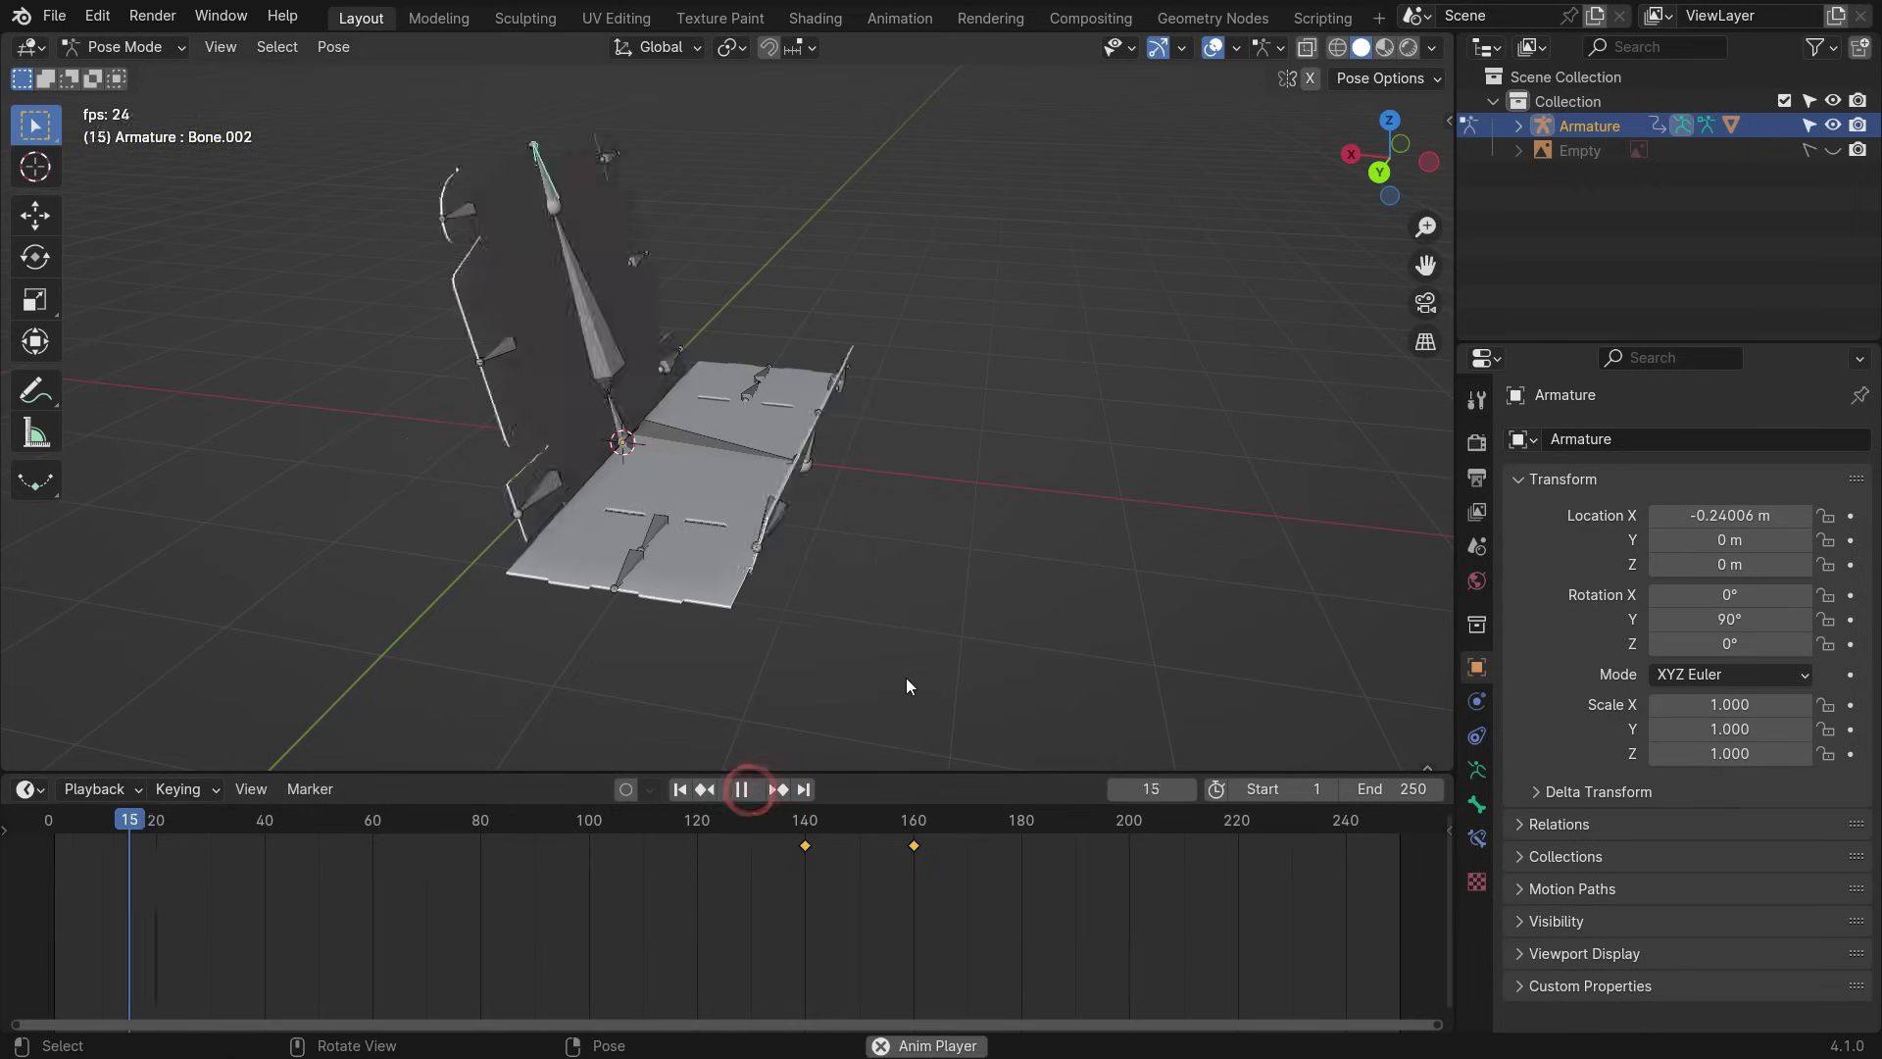
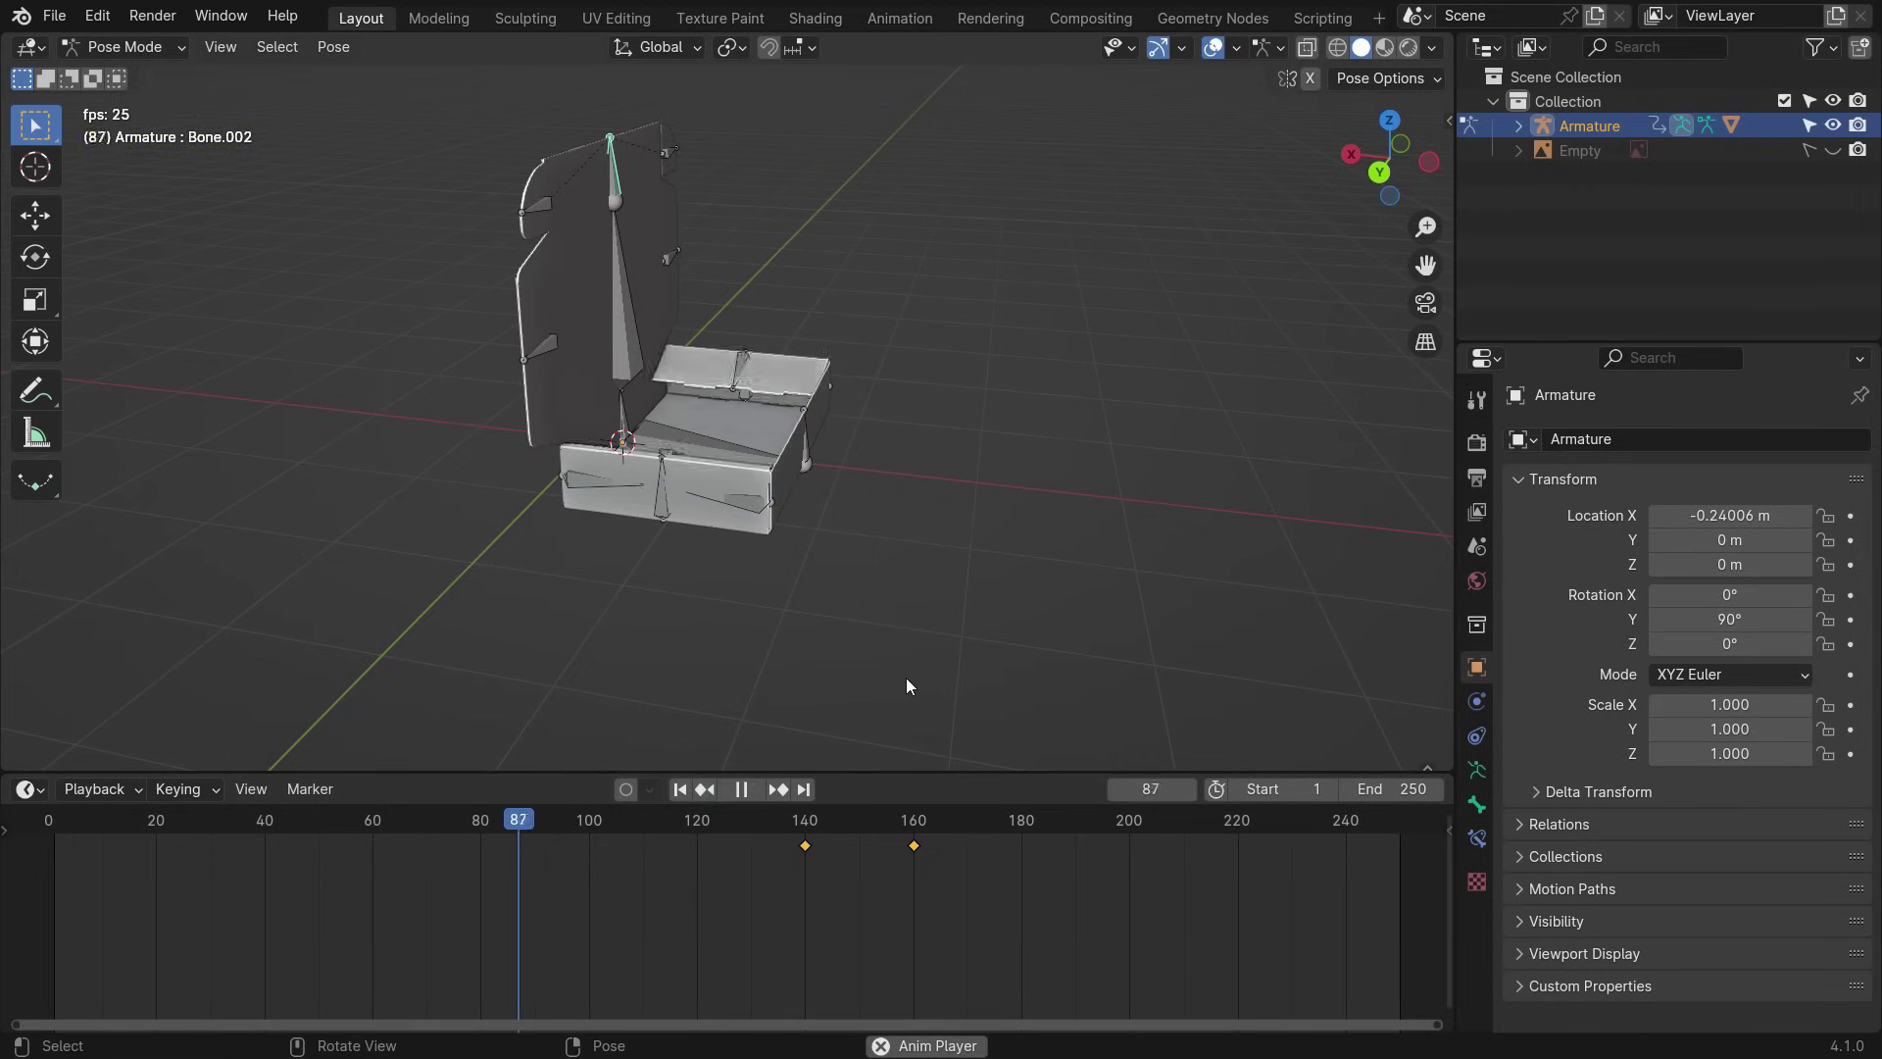
{"action": "middle_click_drag", "start_coordinate": [733, 460], "coordinate": [637, 475]}
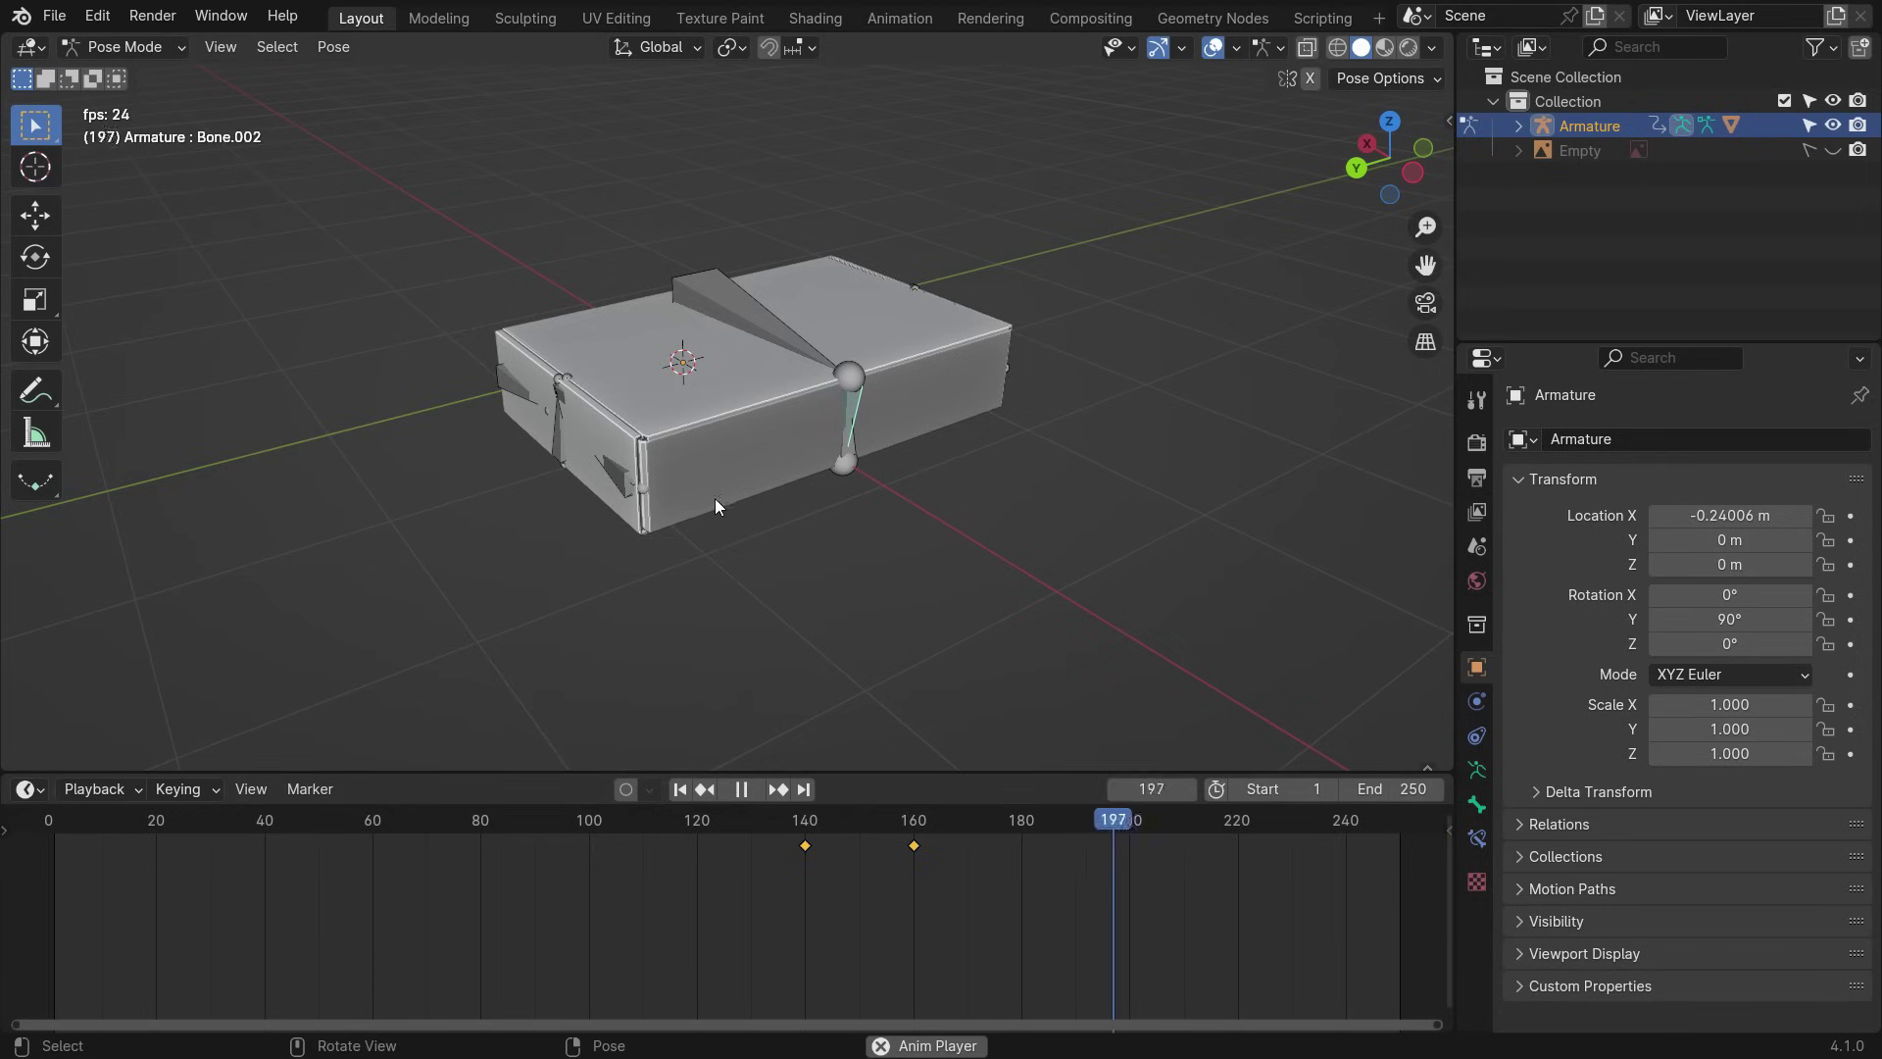
{"action": "left_click", "coordinate": [678, 789]}
{"action": "scroll", "coordinate": [833, 488], "scroll_direction": "down", "scroll_amount": 3}
{"action": "scroll", "coordinate": [832, 488], "scroll_direction": "up", "scroll_amount": 1}
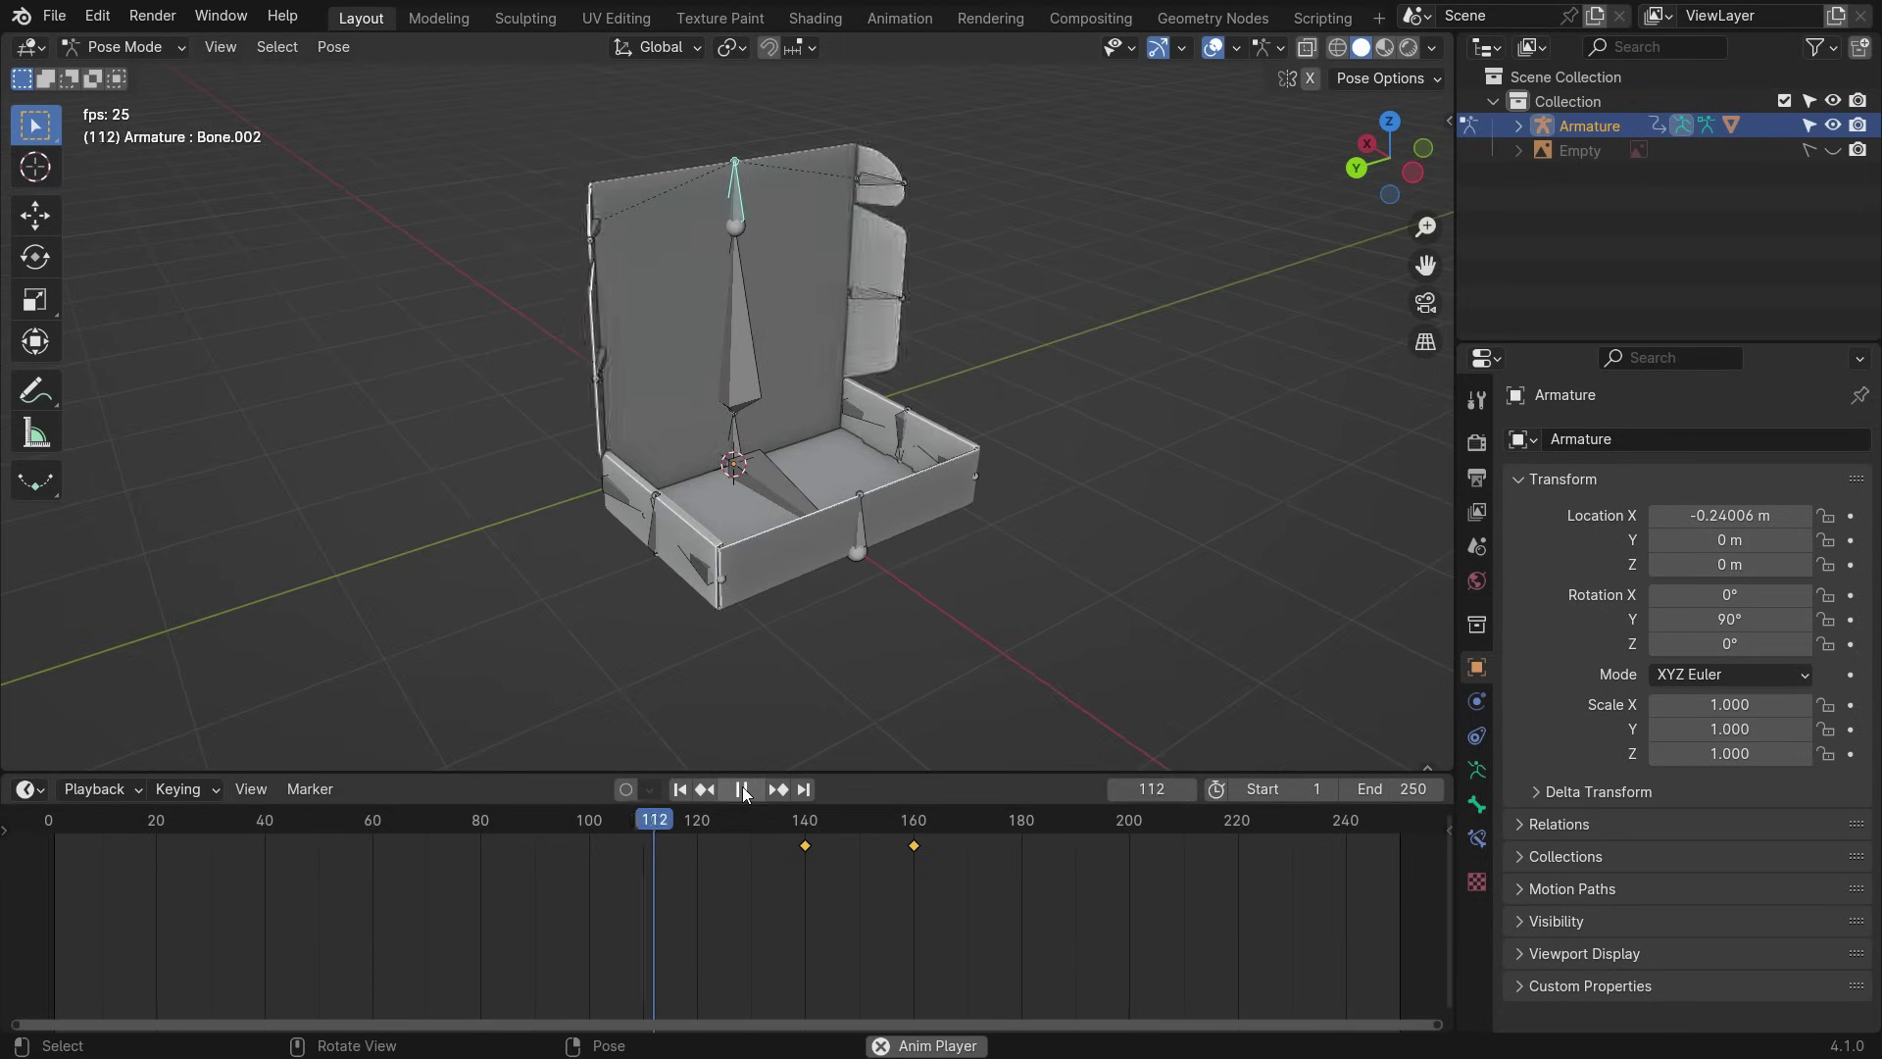
- Stop playback, hide the armature in the viewport, and replay the folding animation from the start without the bones
{"action": "key", "text": "space"}
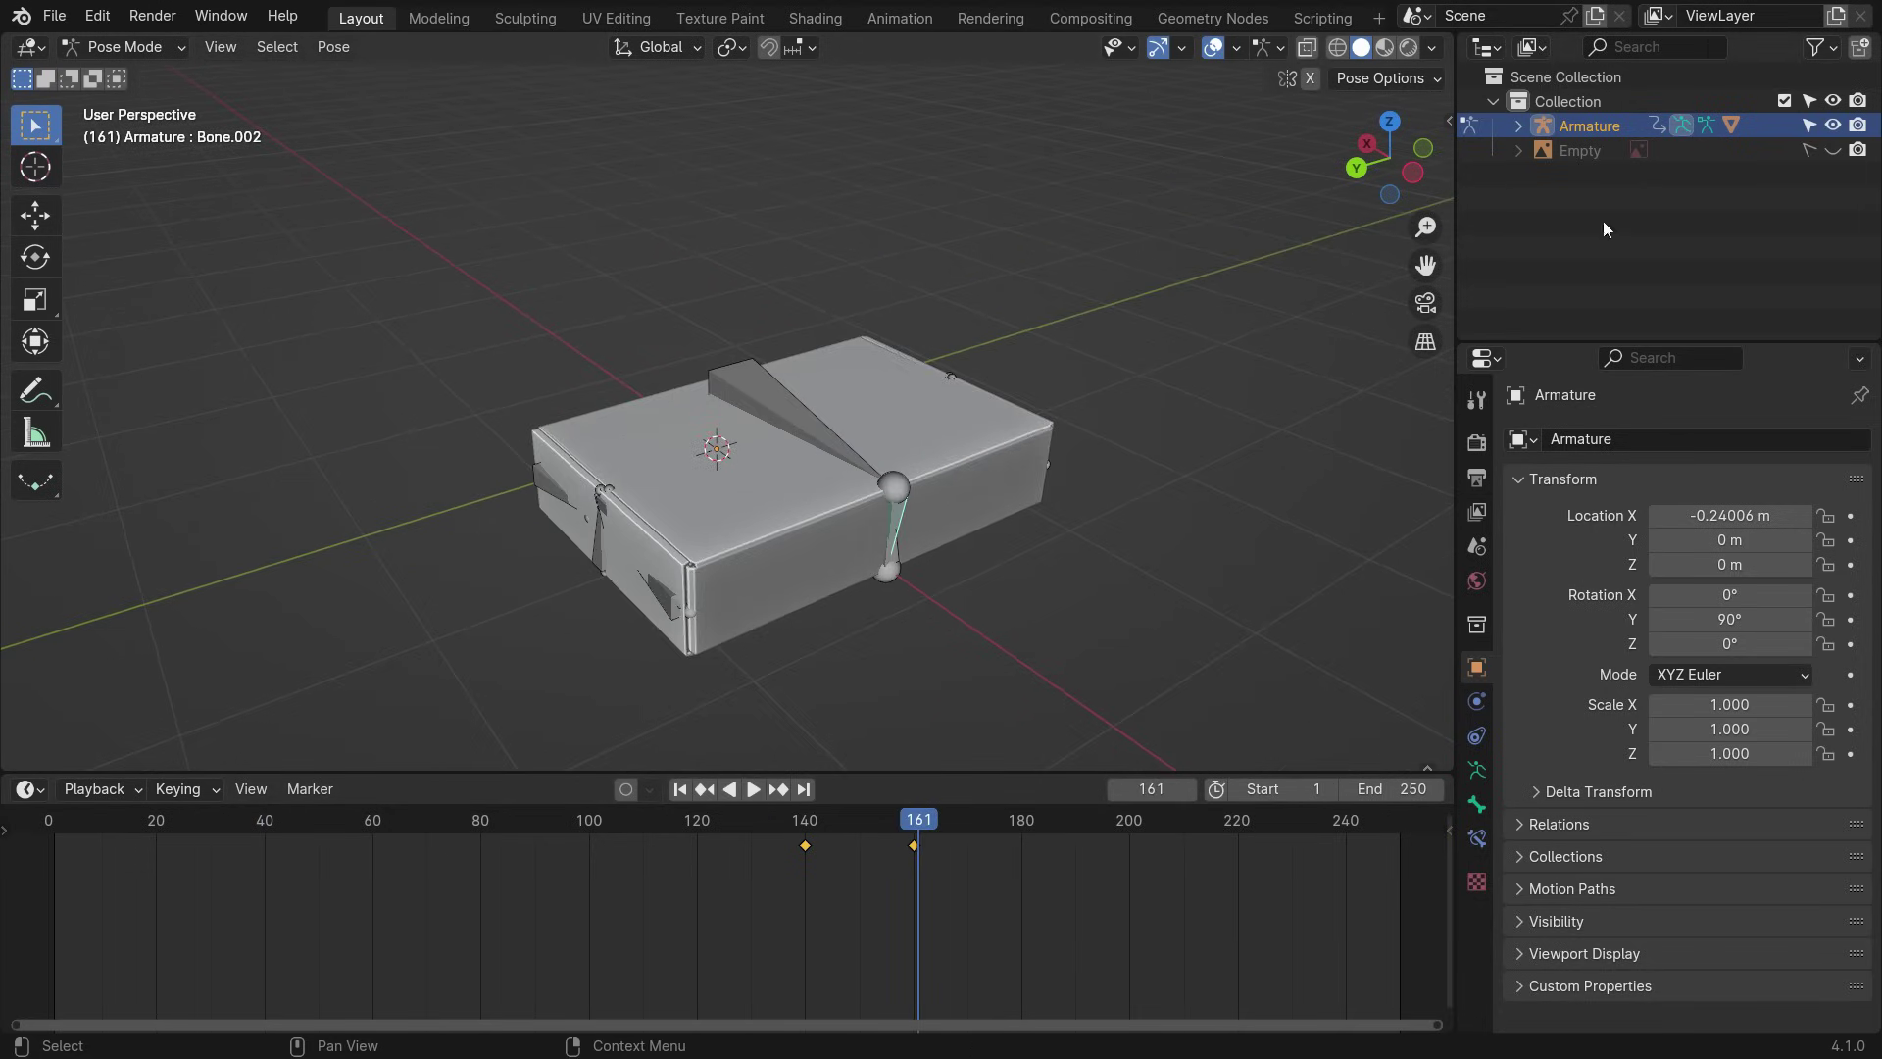
{"action": "left_click", "coordinate": [1832, 125]}
{"action": "scroll", "coordinate": [867, 633], "scroll_direction": "up", "scroll_amount": 2}
{"action": "left_click", "coordinate": [683, 789]}
{"action": "key", "text": "space"}
{"action": "scroll", "coordinate": [923, 637], "scroll_direction": "down", "scroll_amount": 5}
{"action": "left_click", "coordinate": [684, 794]}
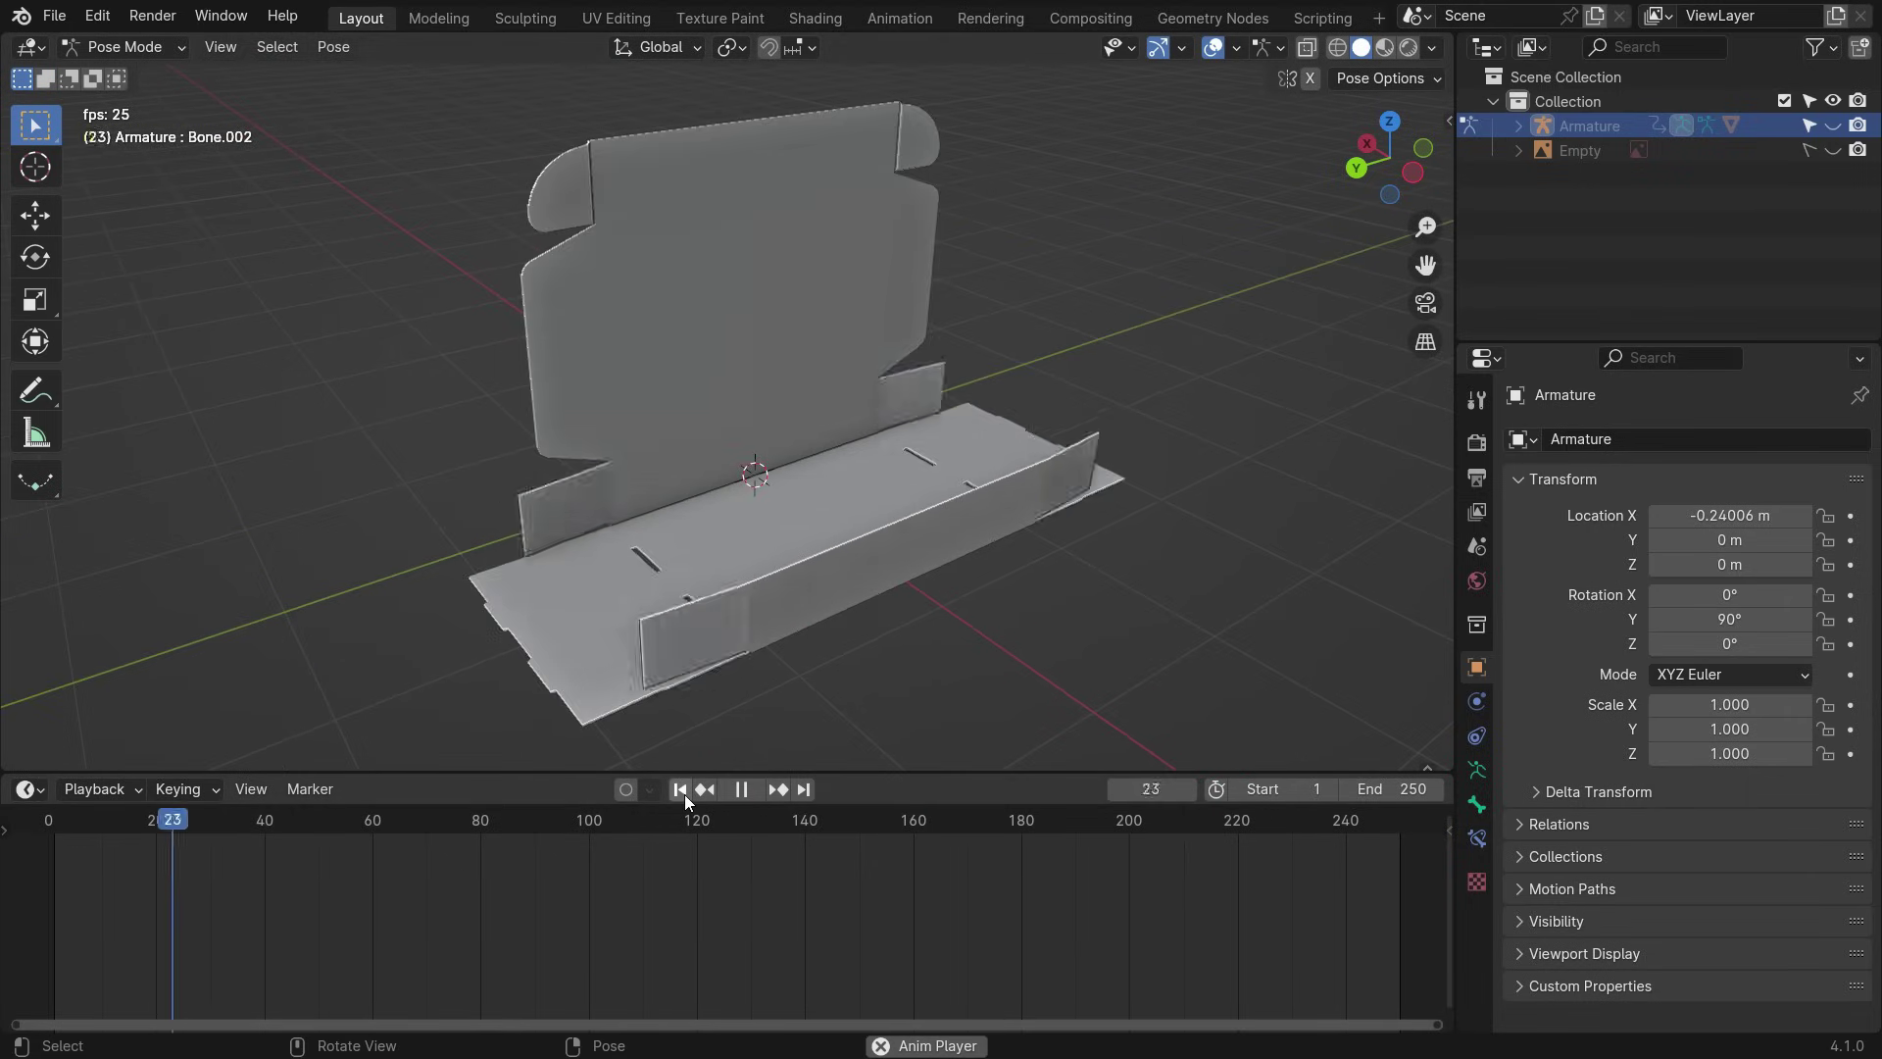
{"action": "left_click", "coordinate": [684, 794]}
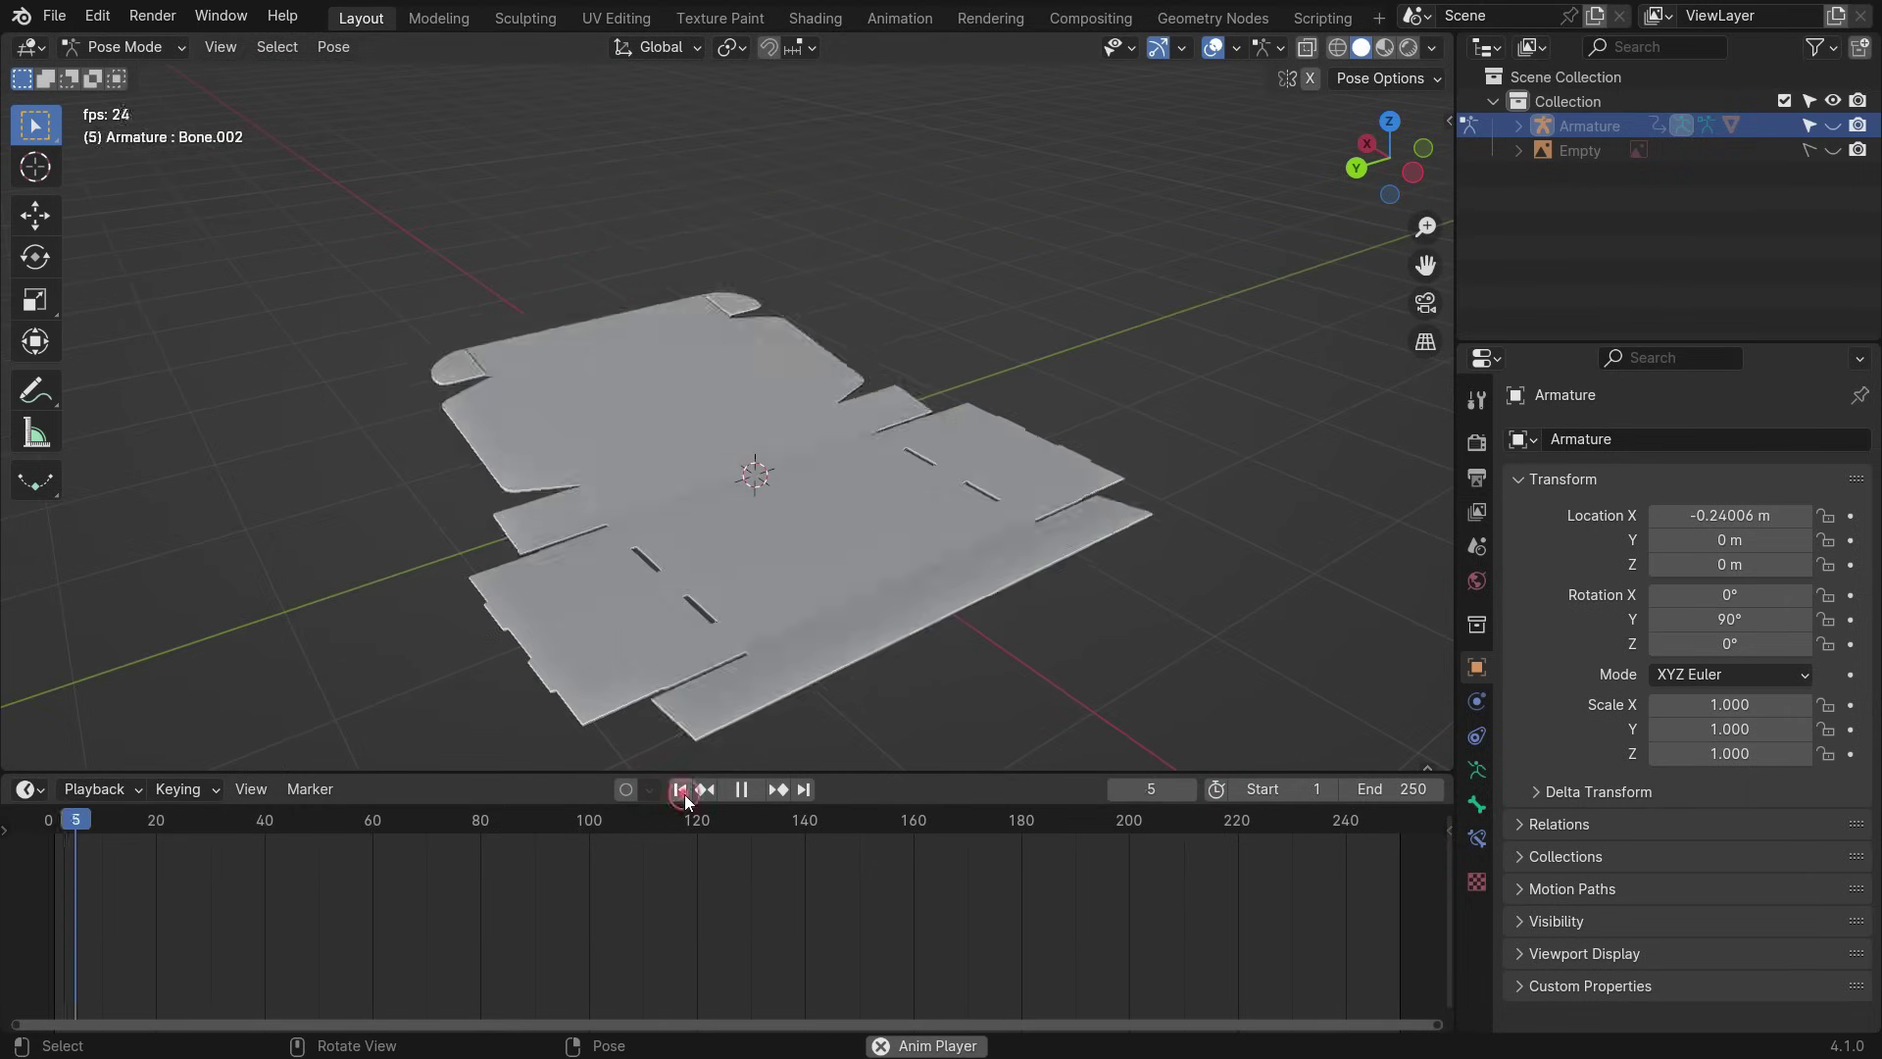
{"action": "left_click", "coordinate": [741, 792]}
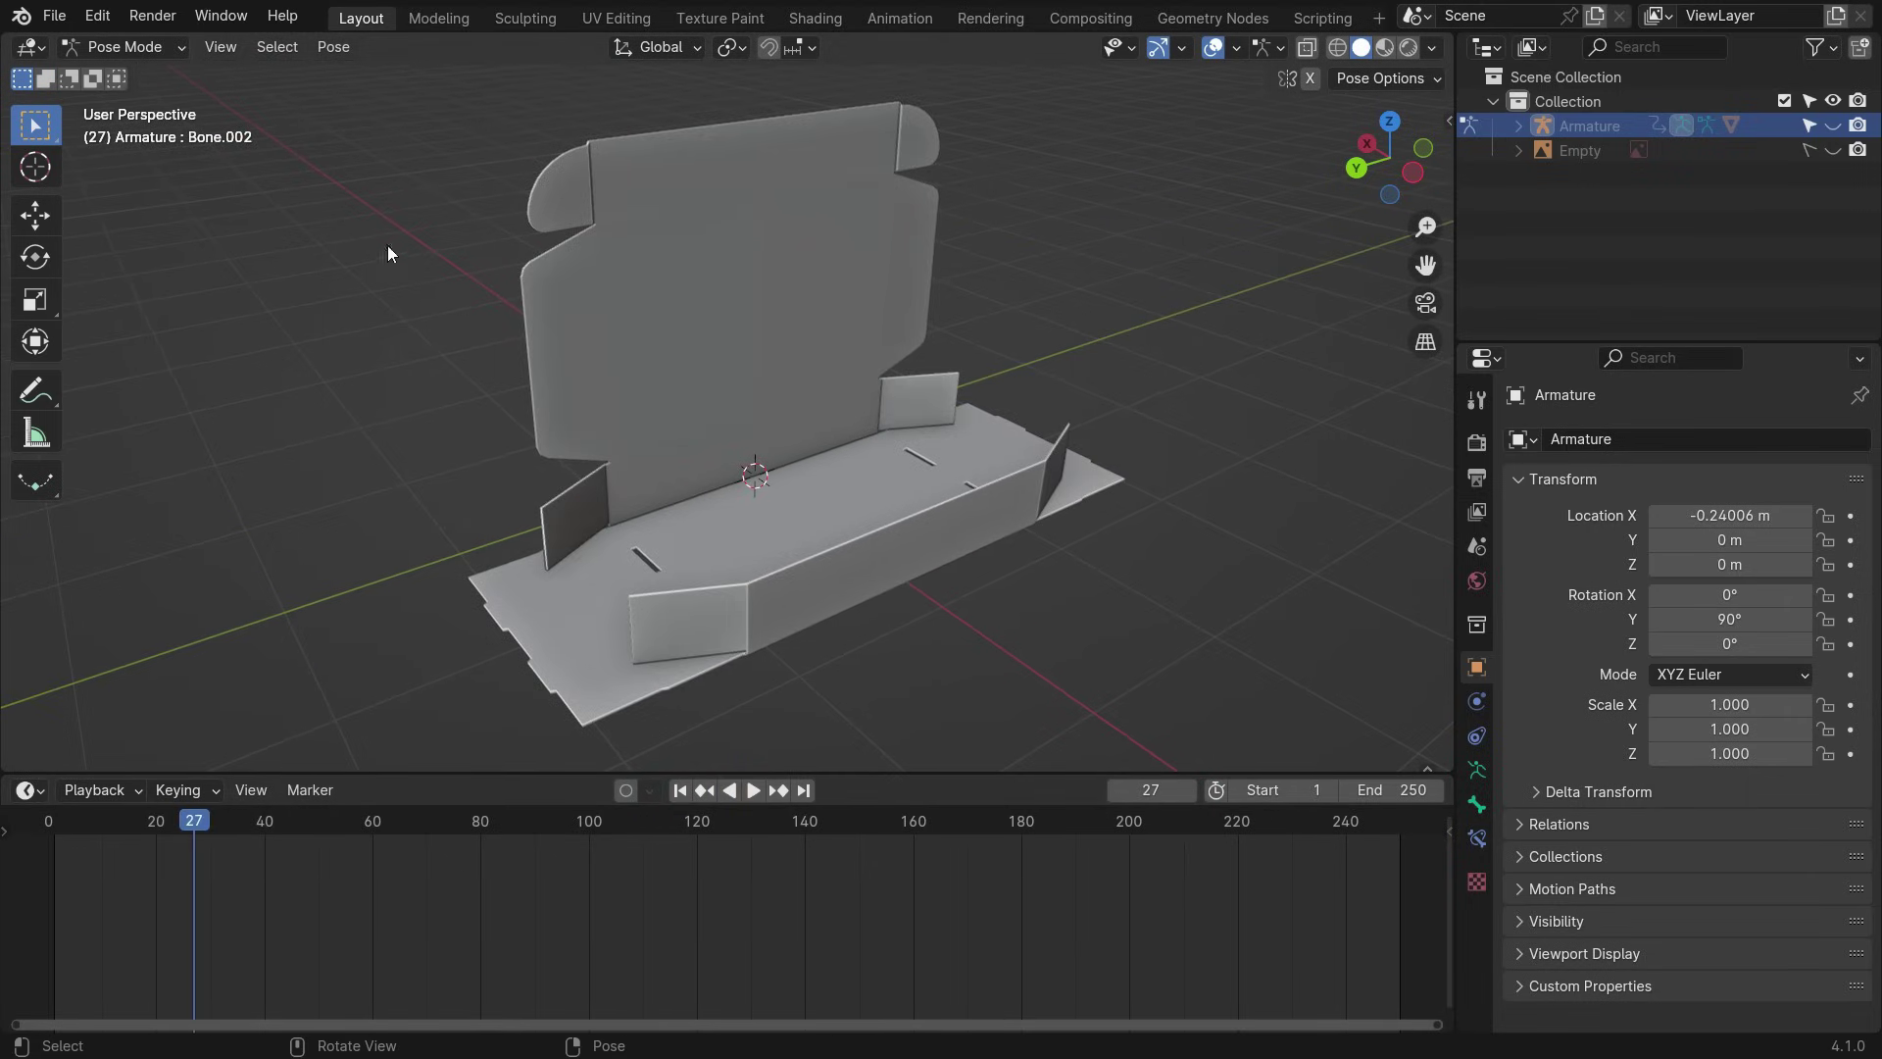
- Leave Pose Mode for Object Mode, select the box mesh, and display it in Material Preview shading
{"action": "left_click", "coordinate": [170, 45]}
{"action": "left_click", "coordinate": [166, 73]}
{"action": "left_click", "coordinate": [789, 231]}
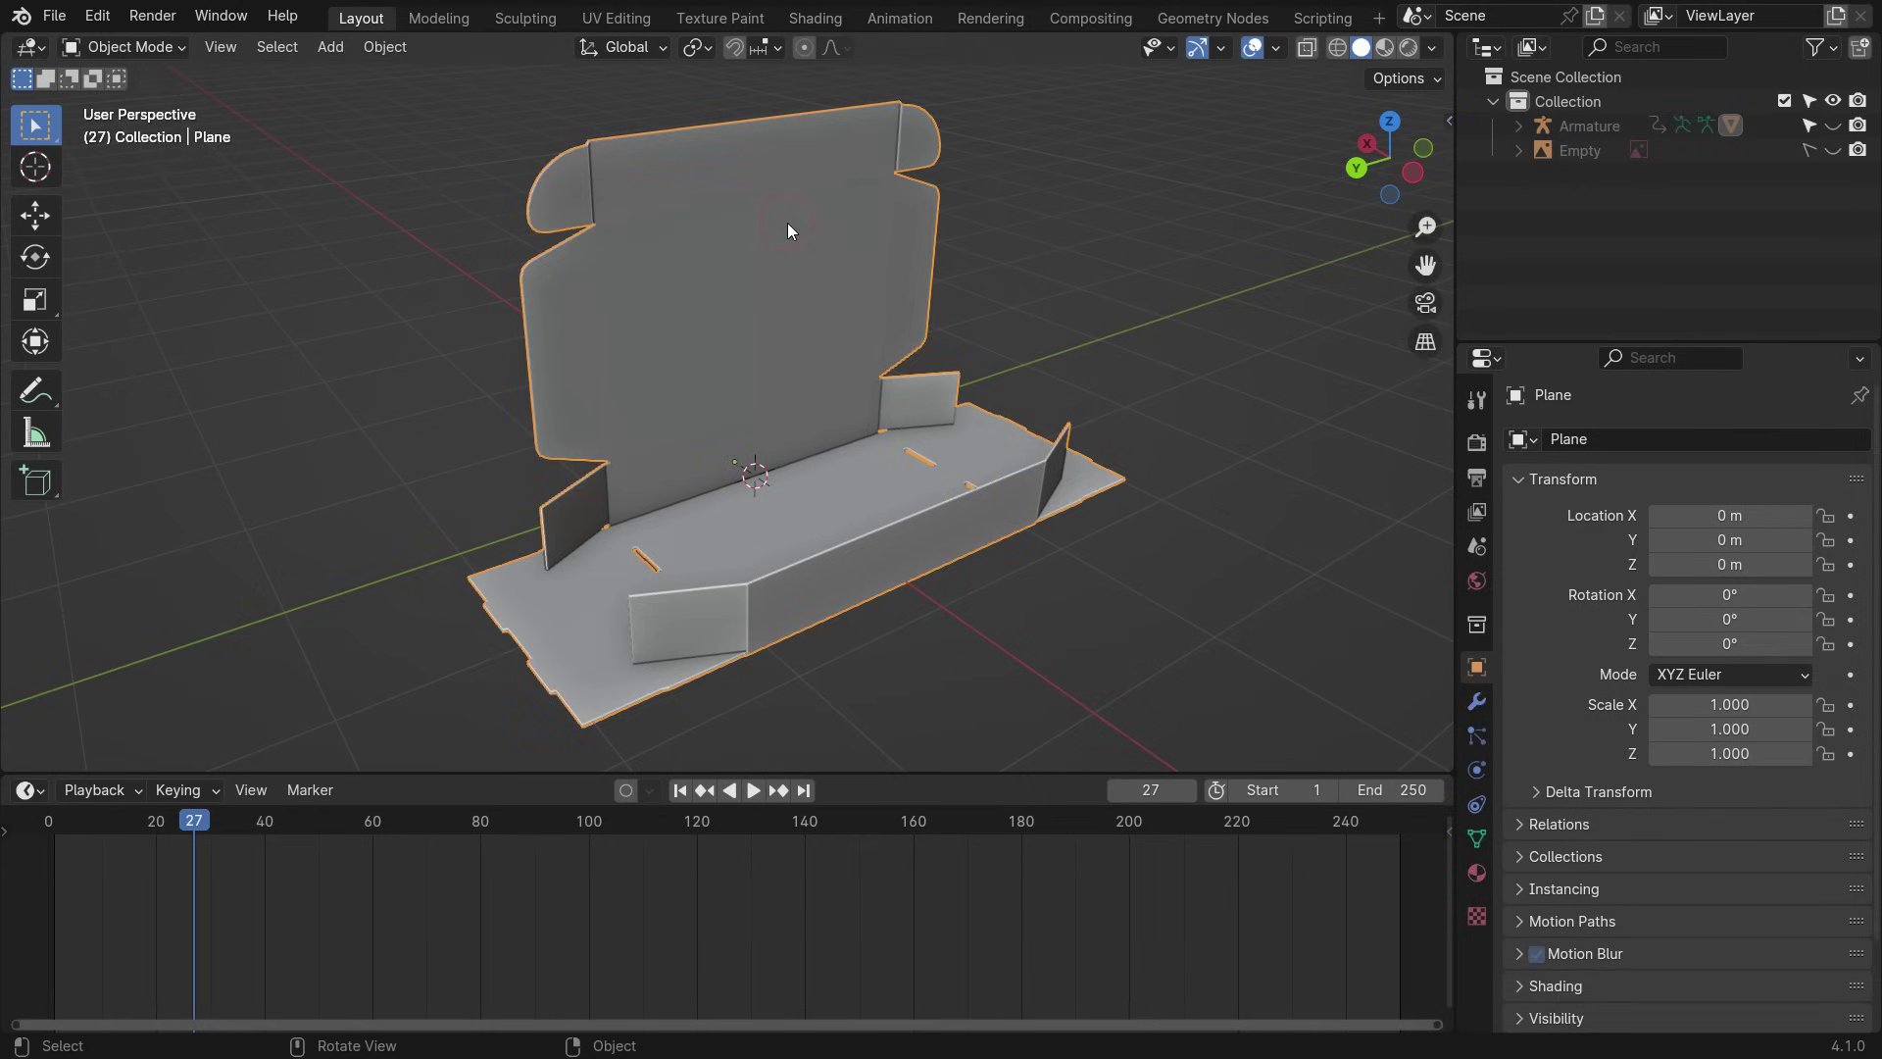
{"action": "key", "text": "z"}
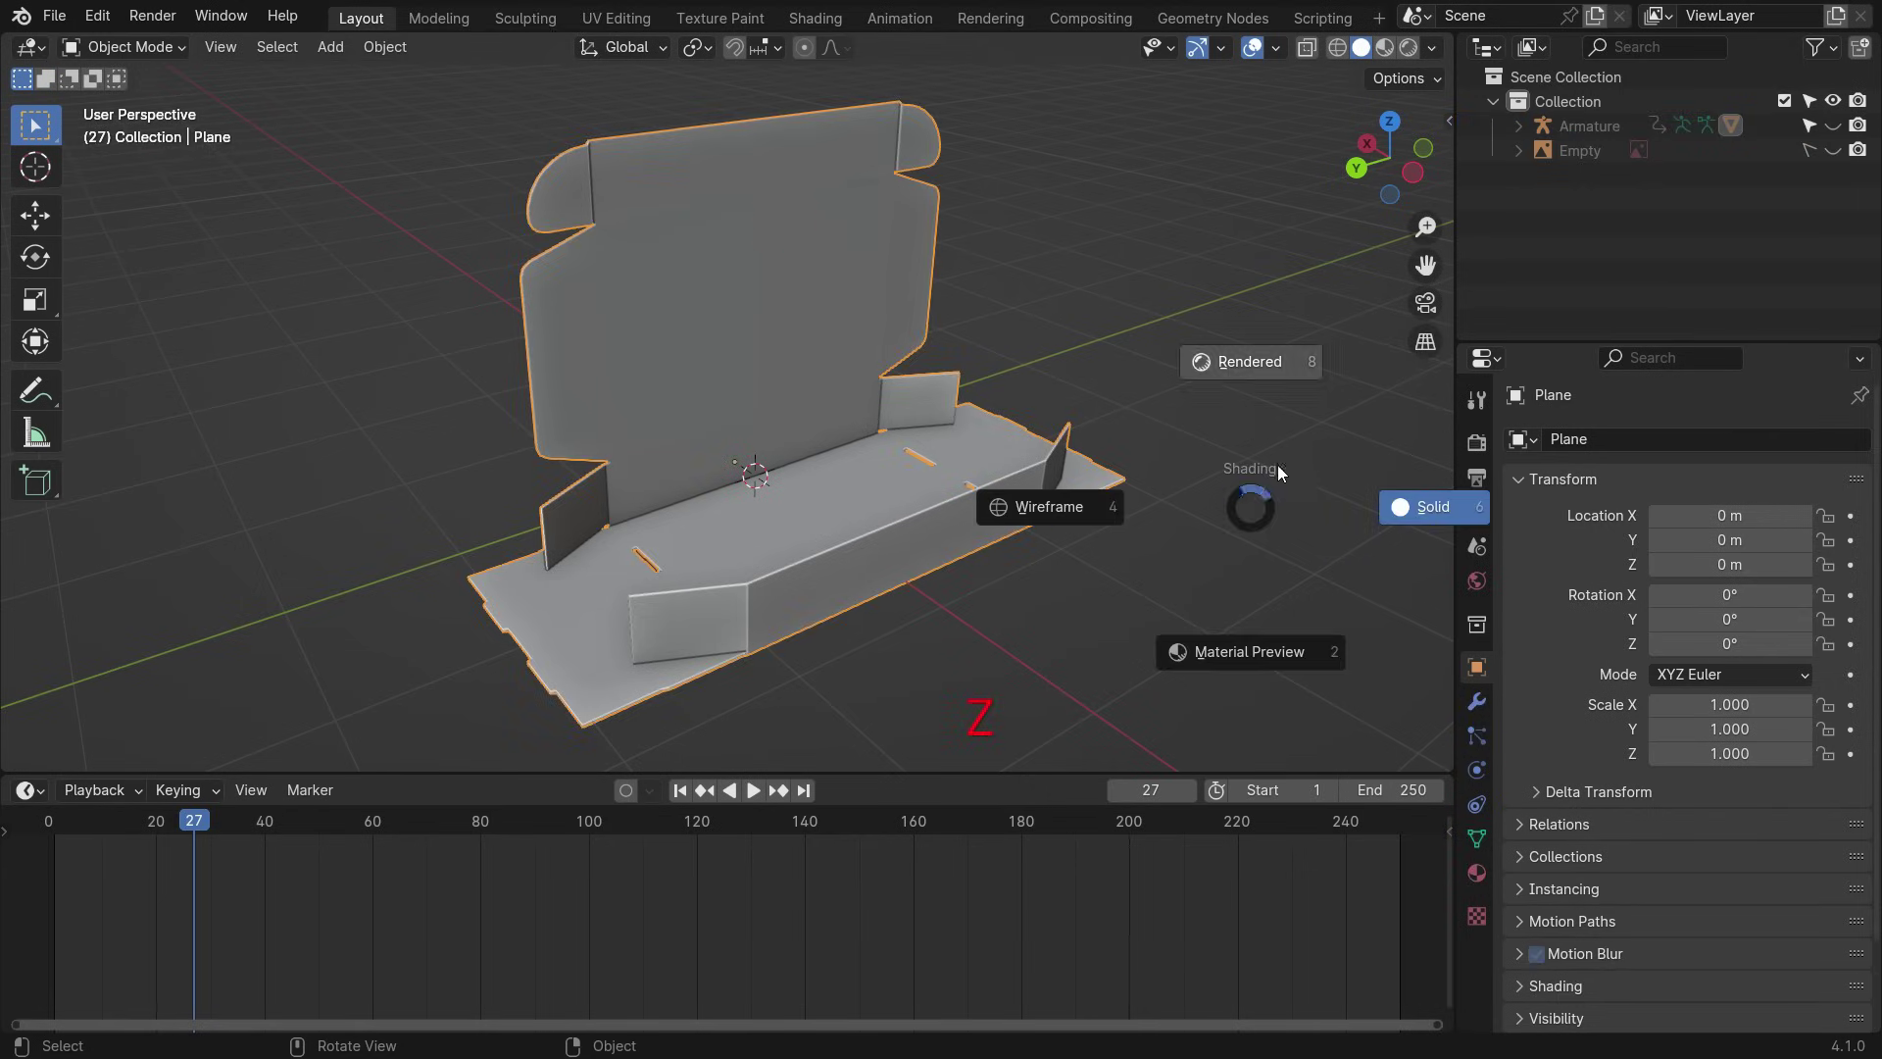
{"action": "left_click", "coordinate": [1267, 646]}
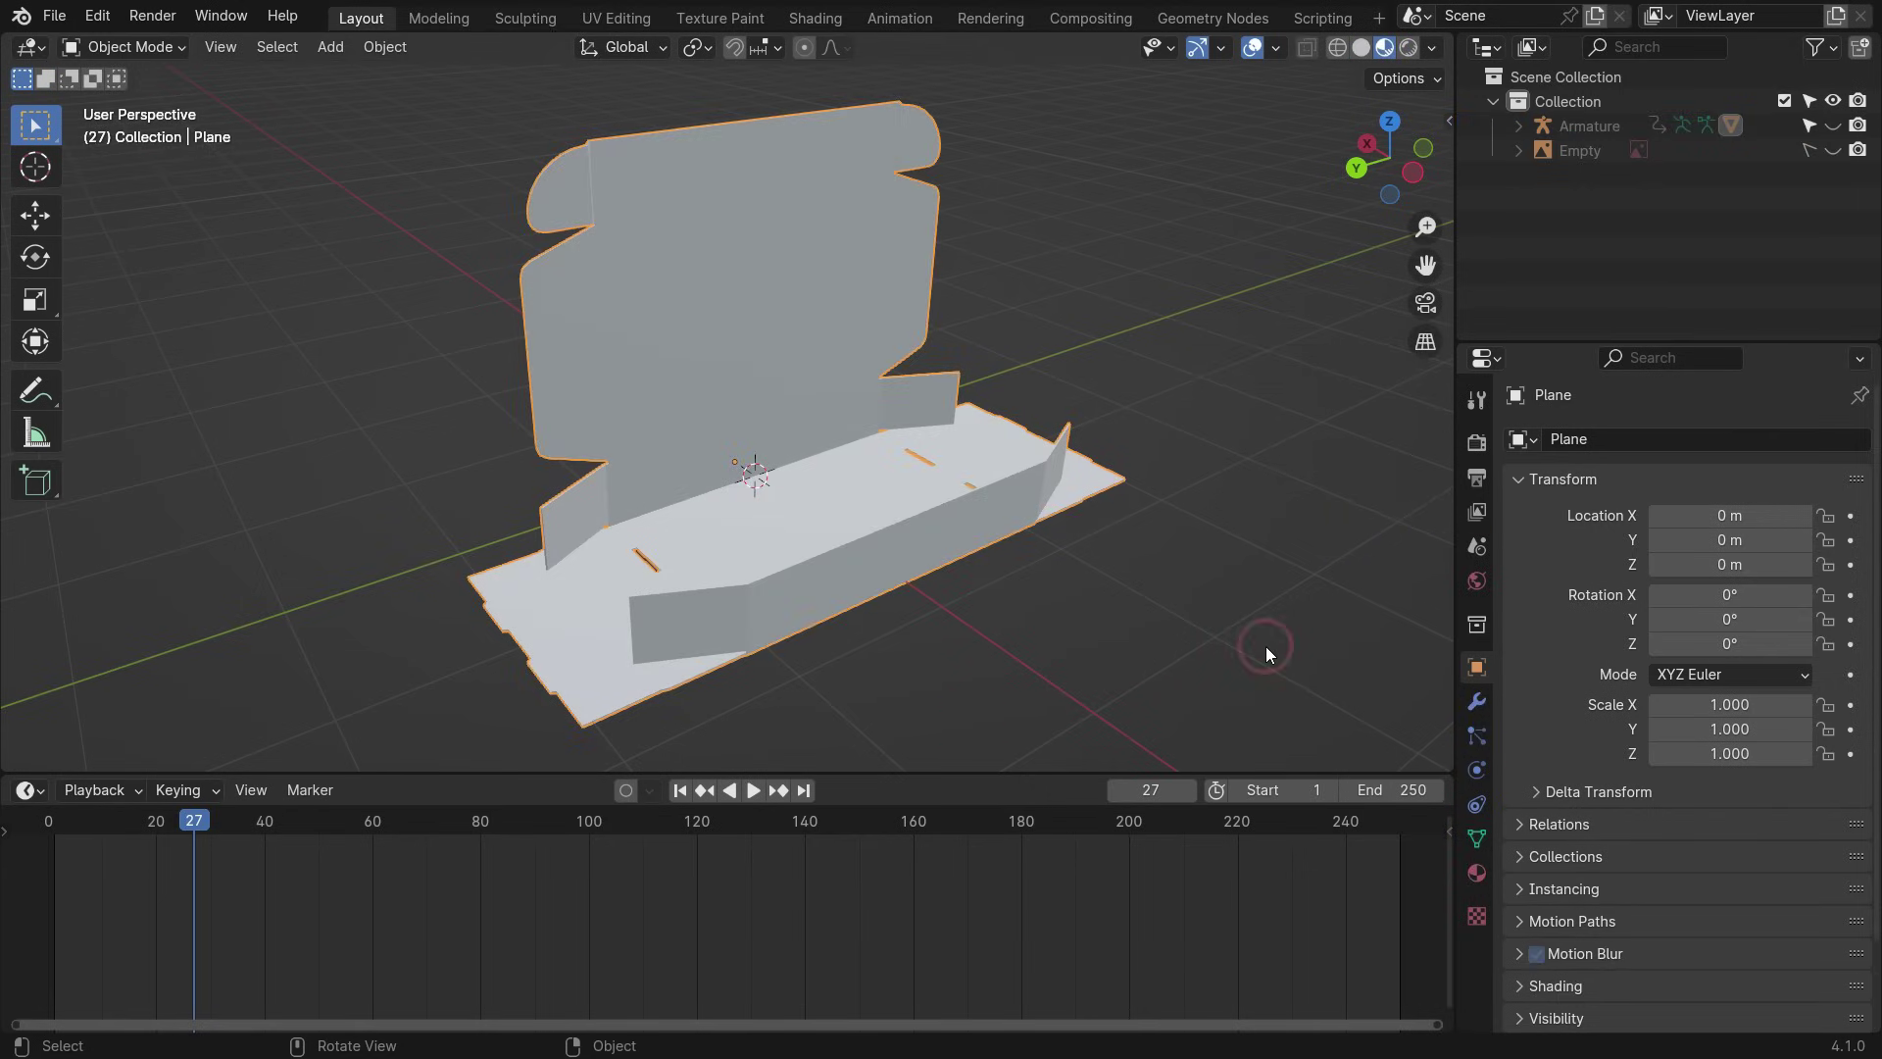
- Add a material slot to the box mesh and create a new material named "Inner Faces"
{"action": "left_click", "coordinate": [1480, 871]}
{"action": "left_click", "coordinate": [1862, 440]}
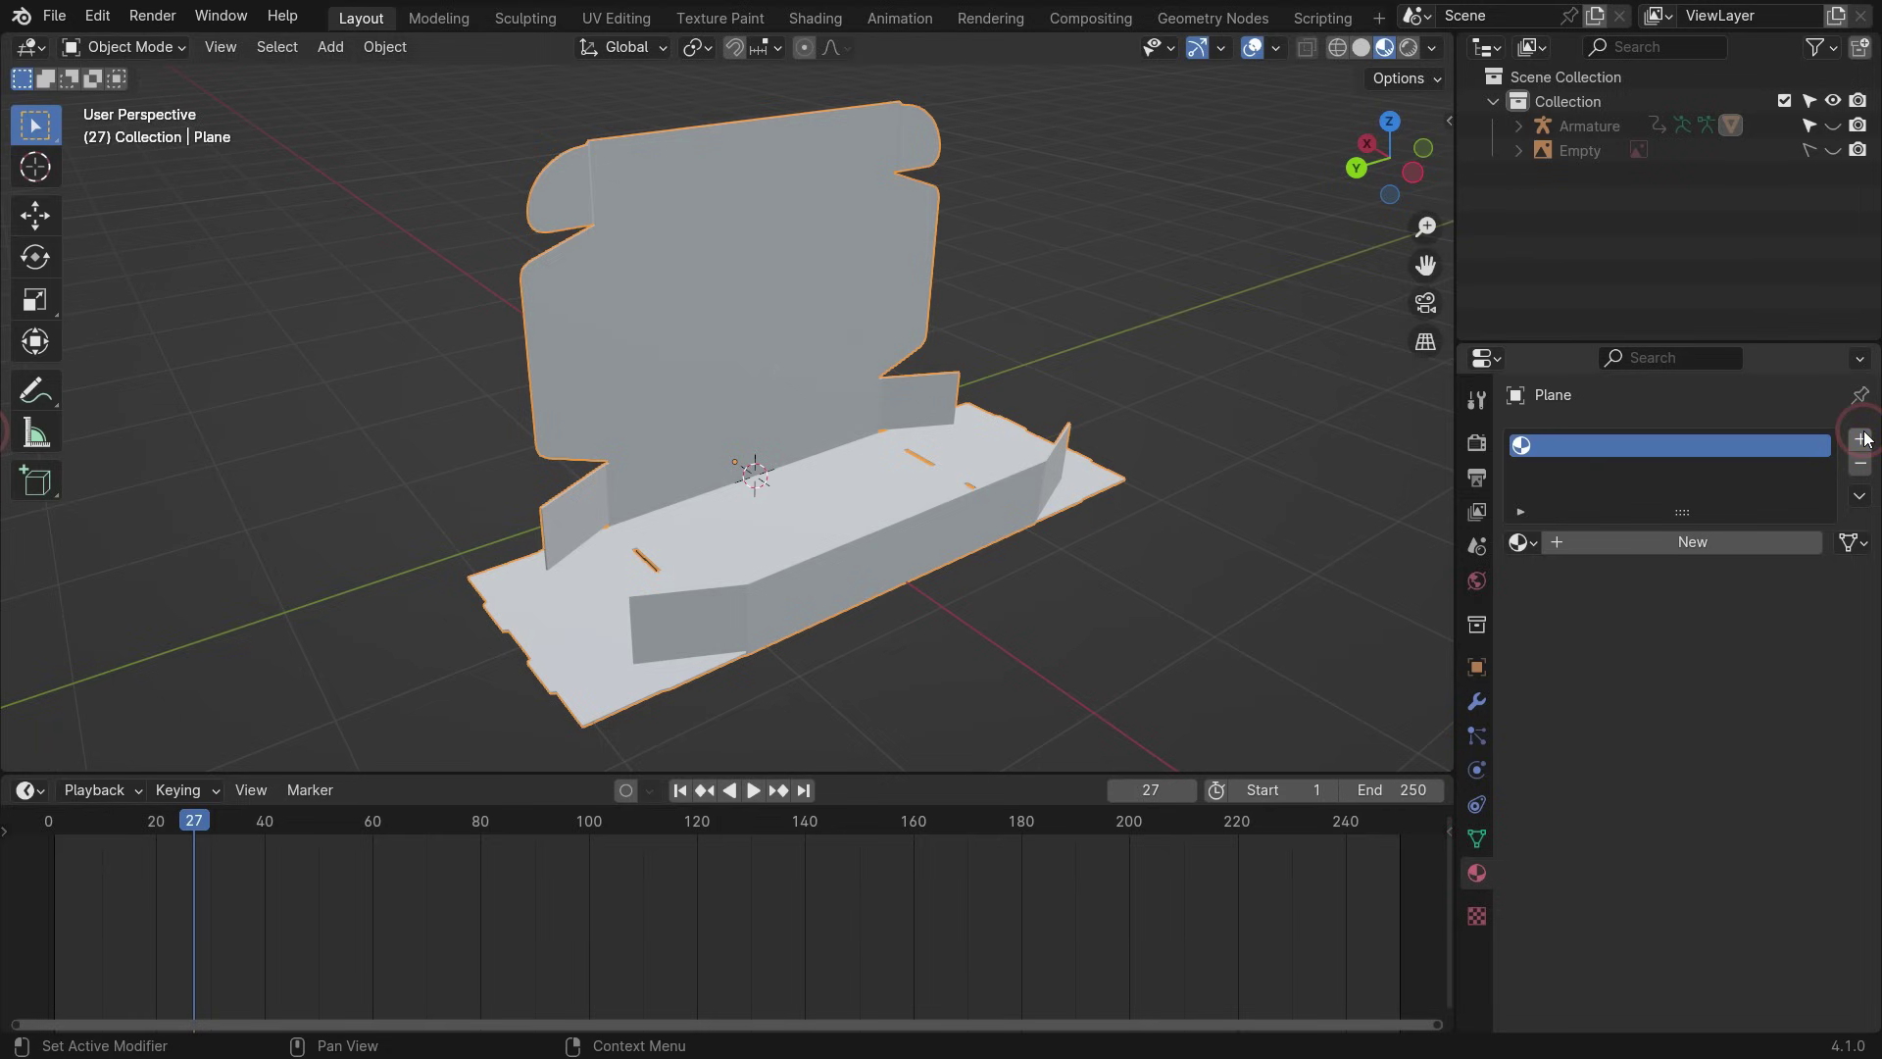
{"action": "left_click", "coordinate": [1694, 545]}
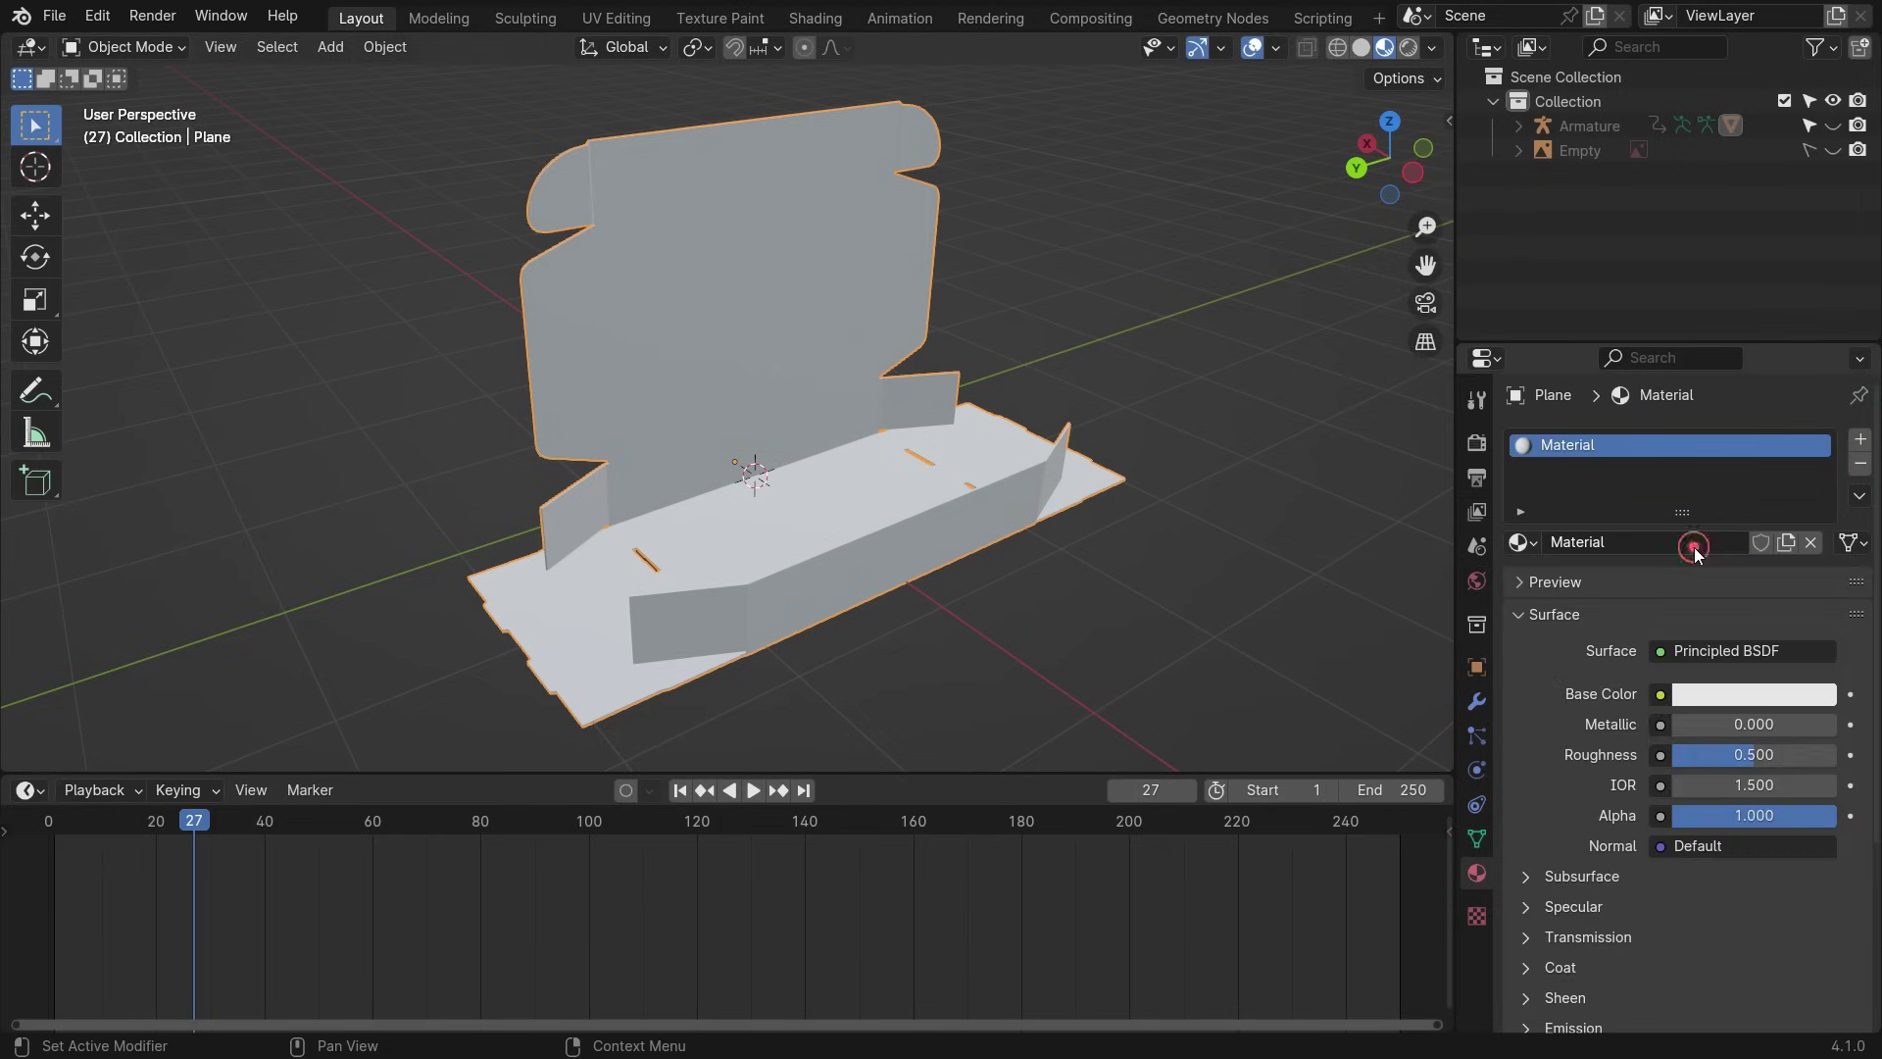
{"action": "double_click", "coordinate": [1598, 537]}
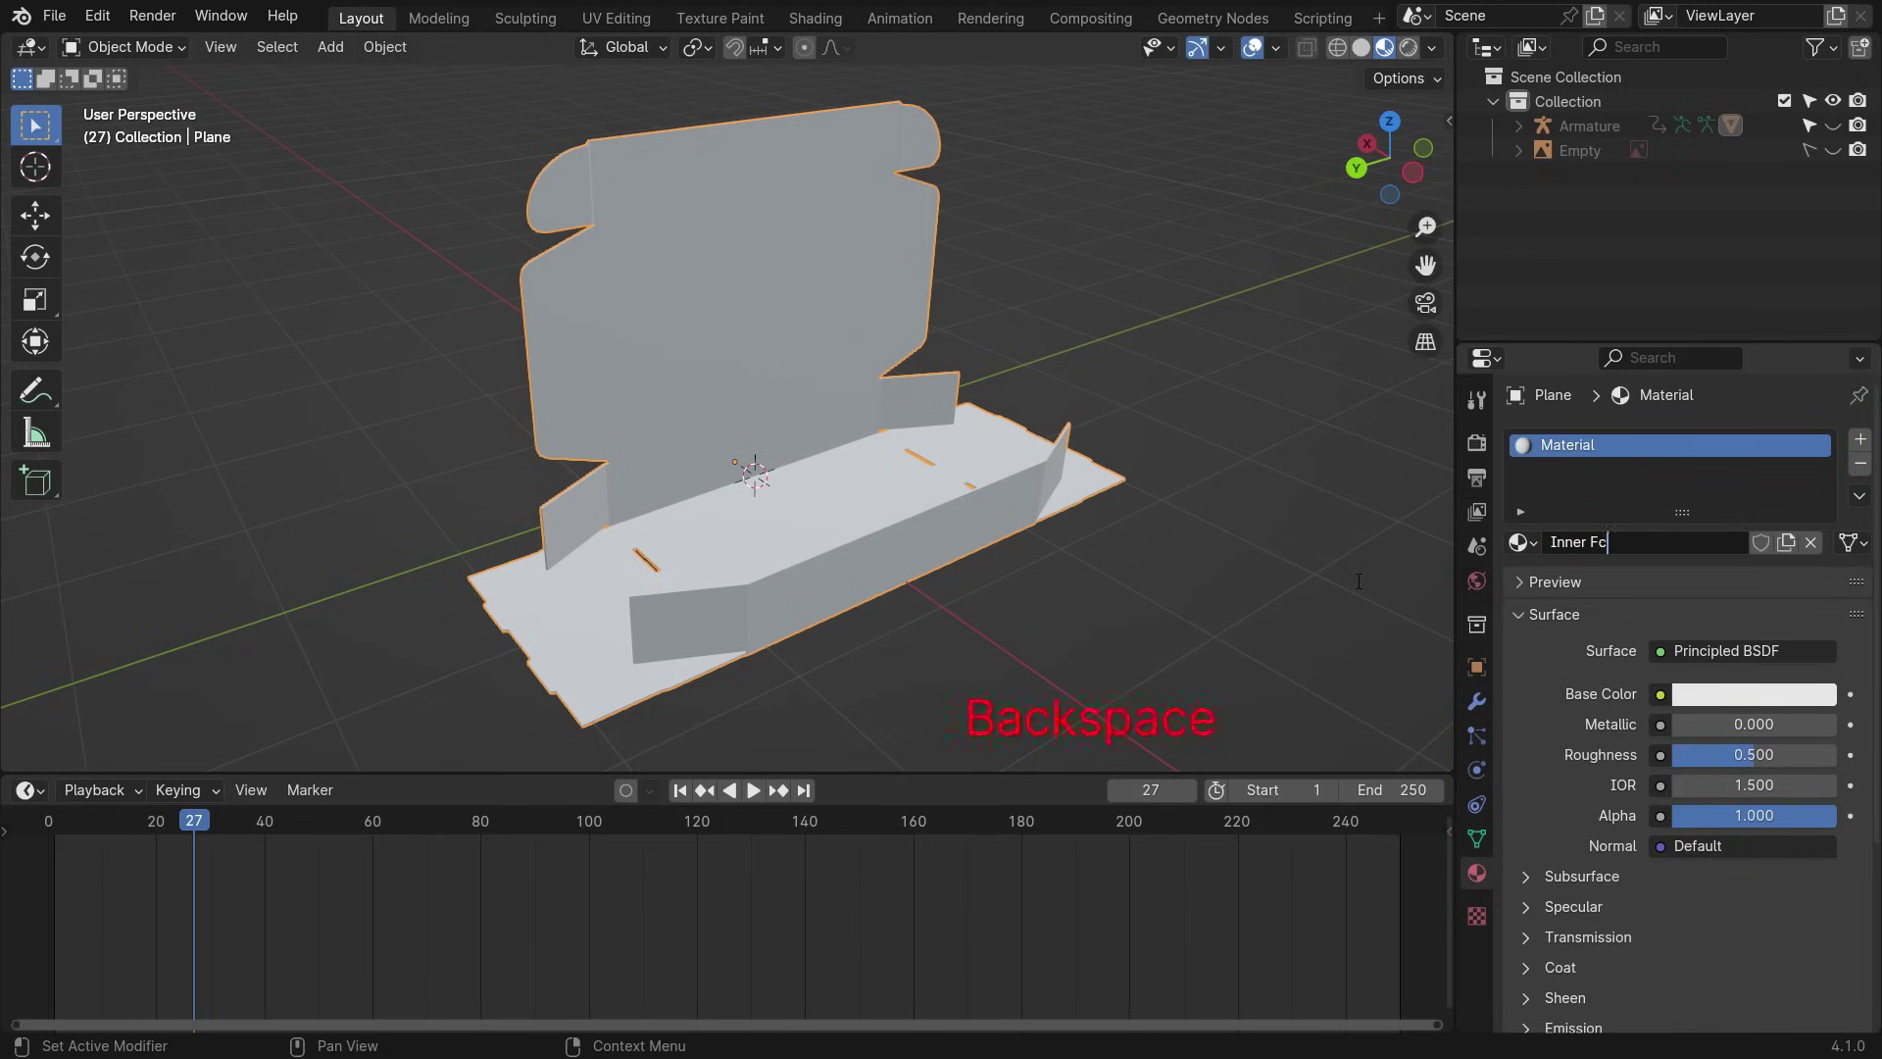
{"action": "type", "text": "Inner Faces"}
{"action": "key", "text": "Return"}
- Give the Inner Faces material a cardboard-brown base color and a roughness of 0.825
{"action": "left_click", "coordinate": [1753, 695]}
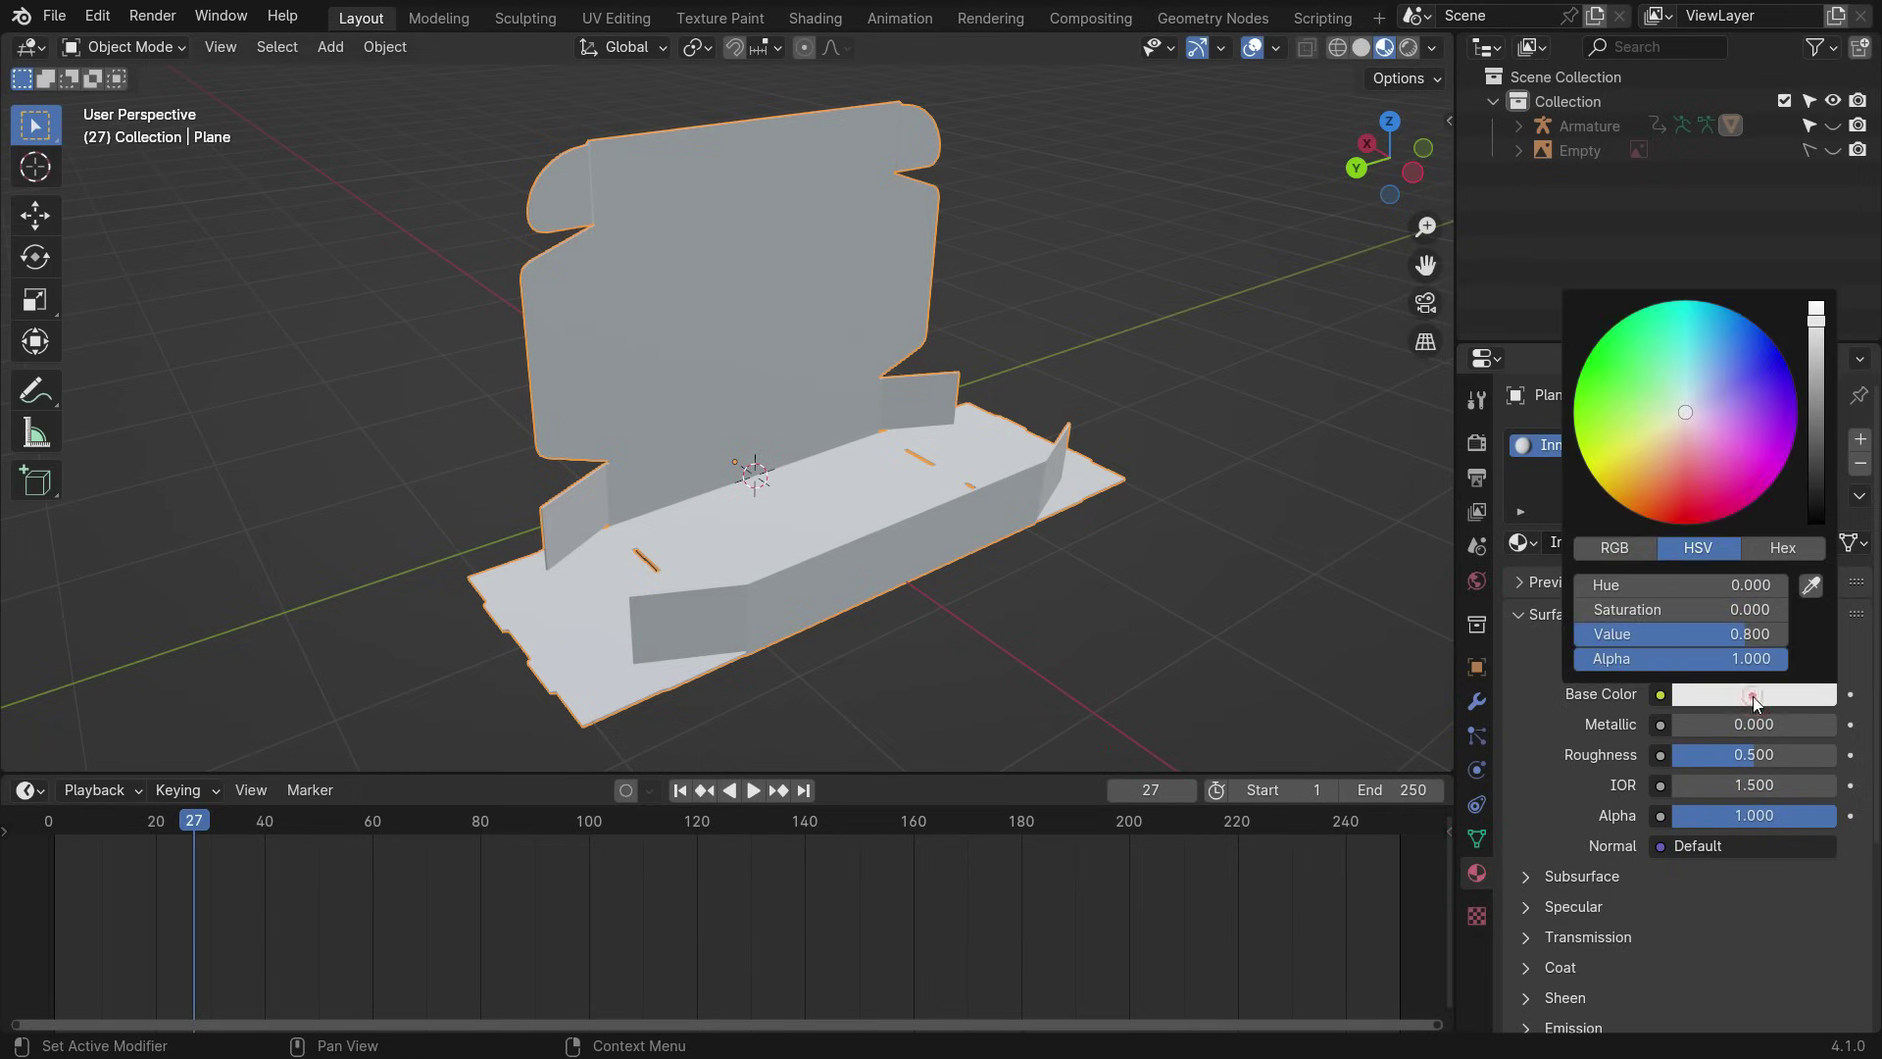
{"action": "left_click", "coordinate": [1662, 465]}
{"action": "left_click_drag", "start_coordinate": [1817, 322], "coordinate": [1817, 394]}
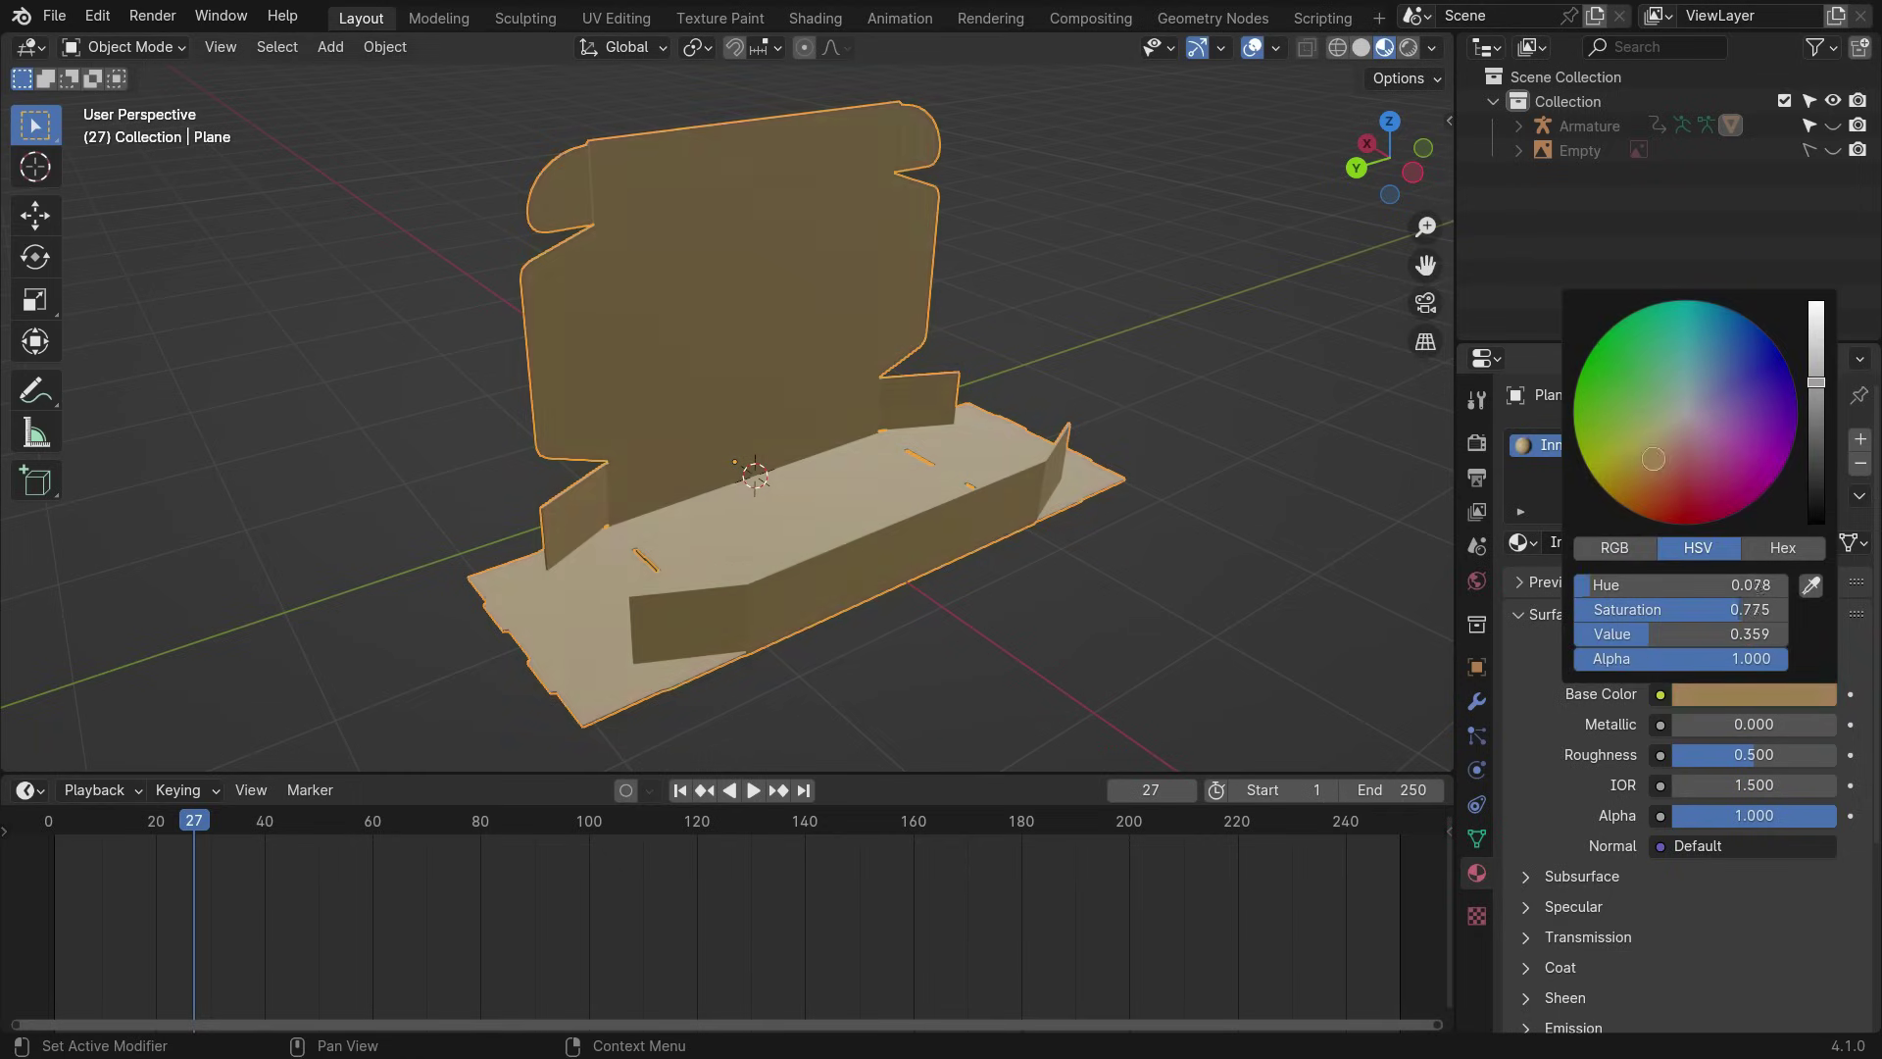
{"action": "left_click_drag", "start_coordinate": [1733, 762], "coordinate": [1775, 762]}
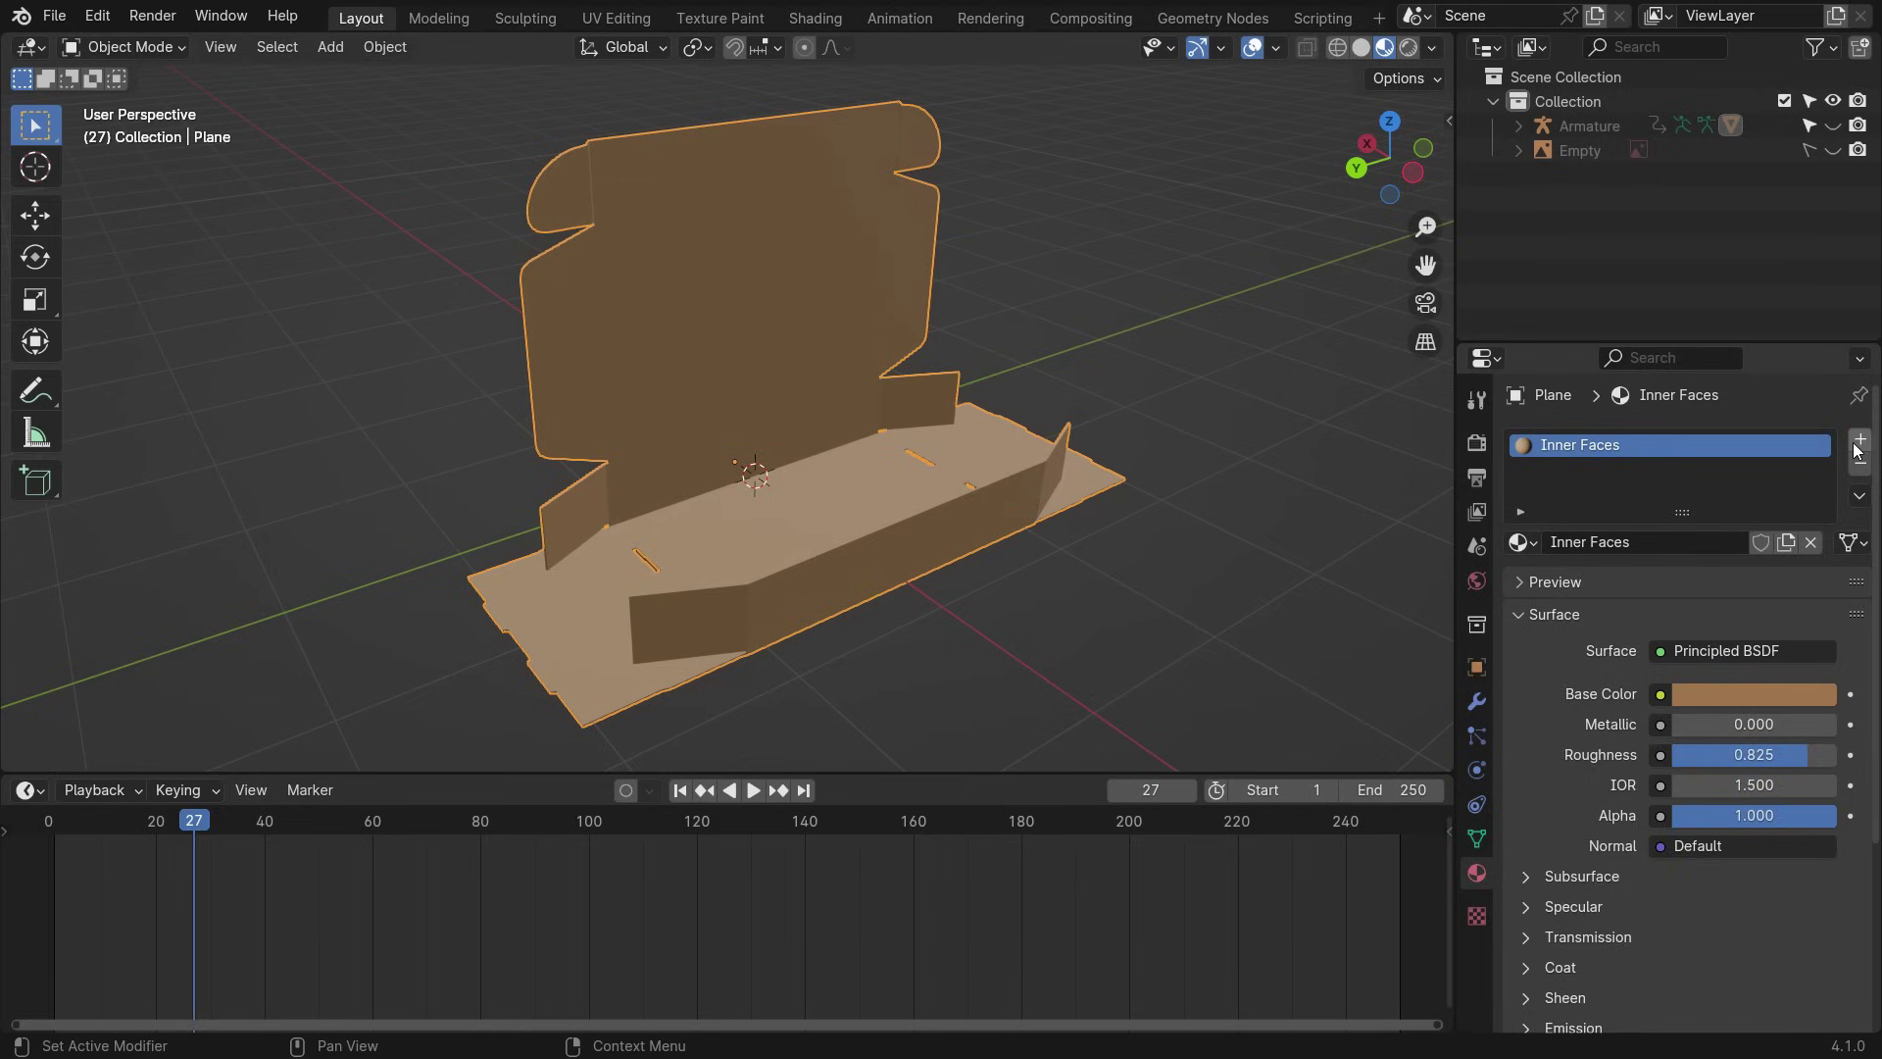
- Add a second material slot with a new material named "Outer Faces"
{"action": "left_click", "coordinate": [1859, 442]}
{"action": "left_click", "coordinate": [1698, 579]}
{"action": "double_click", "coordinate": [1681, 581]}
{"action": "type", "text": "Outer Faces"}
{"action": "key", "text": "Return"}
- Give the Outer Faces material a saturated blue base color and a roughness of 0.175
{"action": "left_click", "coordinate": [1727, 734]}
{"action": "left_click_drag", "start_coordinate": [1689, 450], "coordinate": [1761, 391]}
{"action": "mouse_move", "coordinate": [1745, 794]}
{"action": "left_mouse_down"}
{"action": "mouse_move", "coordinate": [1728, 794]}
{"action": "mouse_move", "coordinate": [1753, 796]}
{"action": "left_mouse_up"}
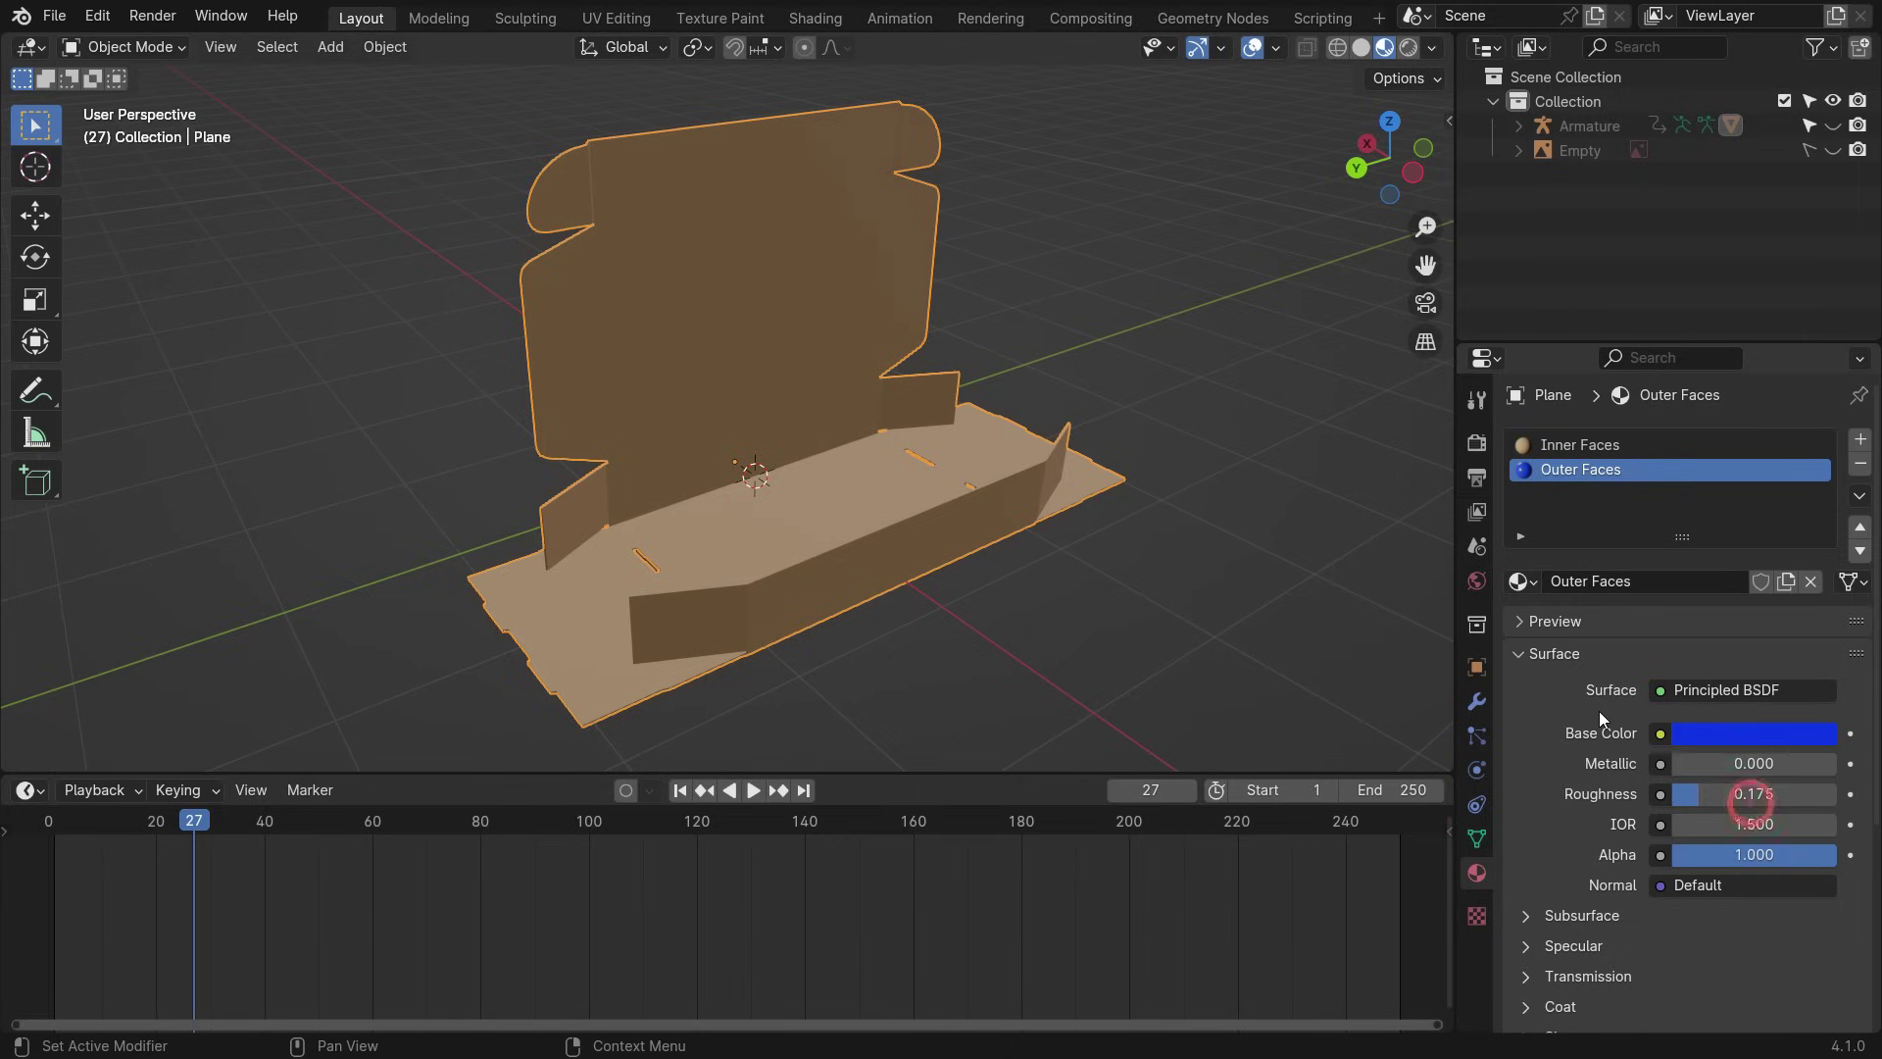
- Set the Solidify modifier's Material Offset to 1 so the box's outer side uses the second material
{"action": "left_click", "coordinate": [1480, 708]}
{"action": "left_click", "coordinate": [1518, 480]}
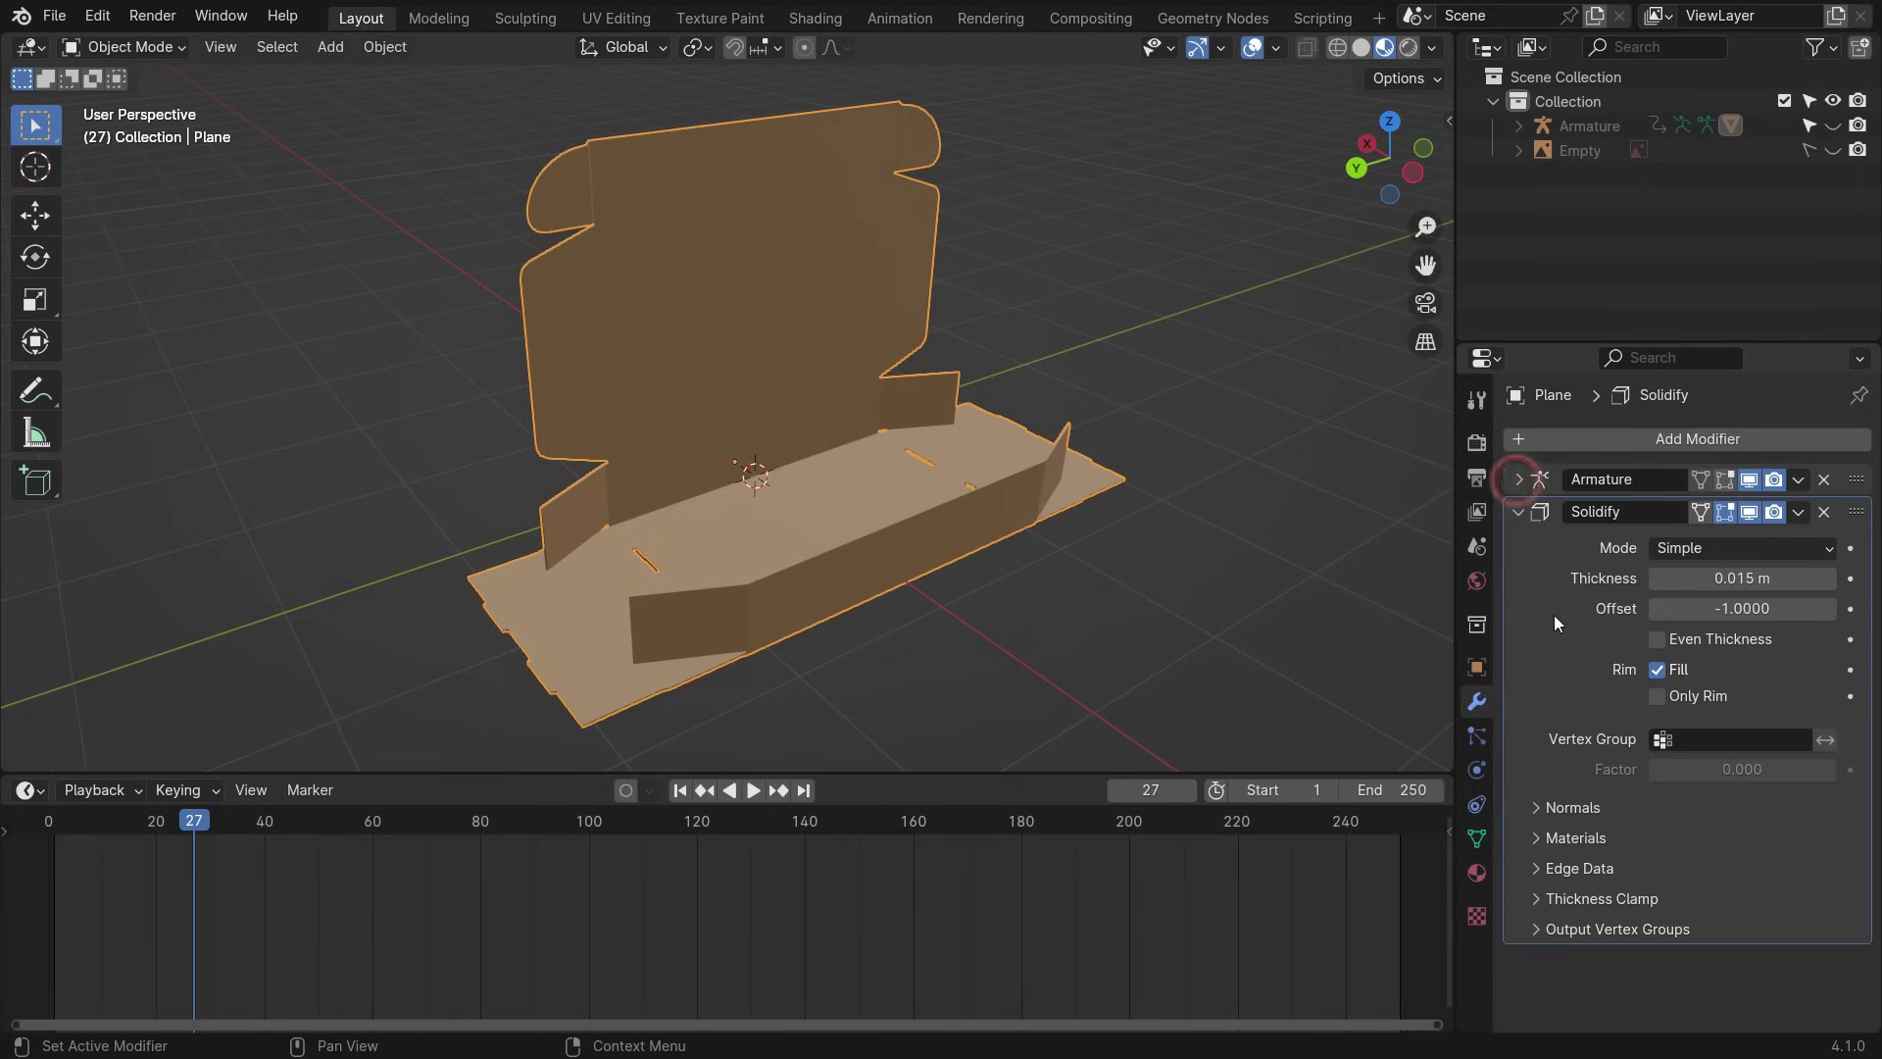
{"action": "left_click", "coordinate": [1573, 836]}
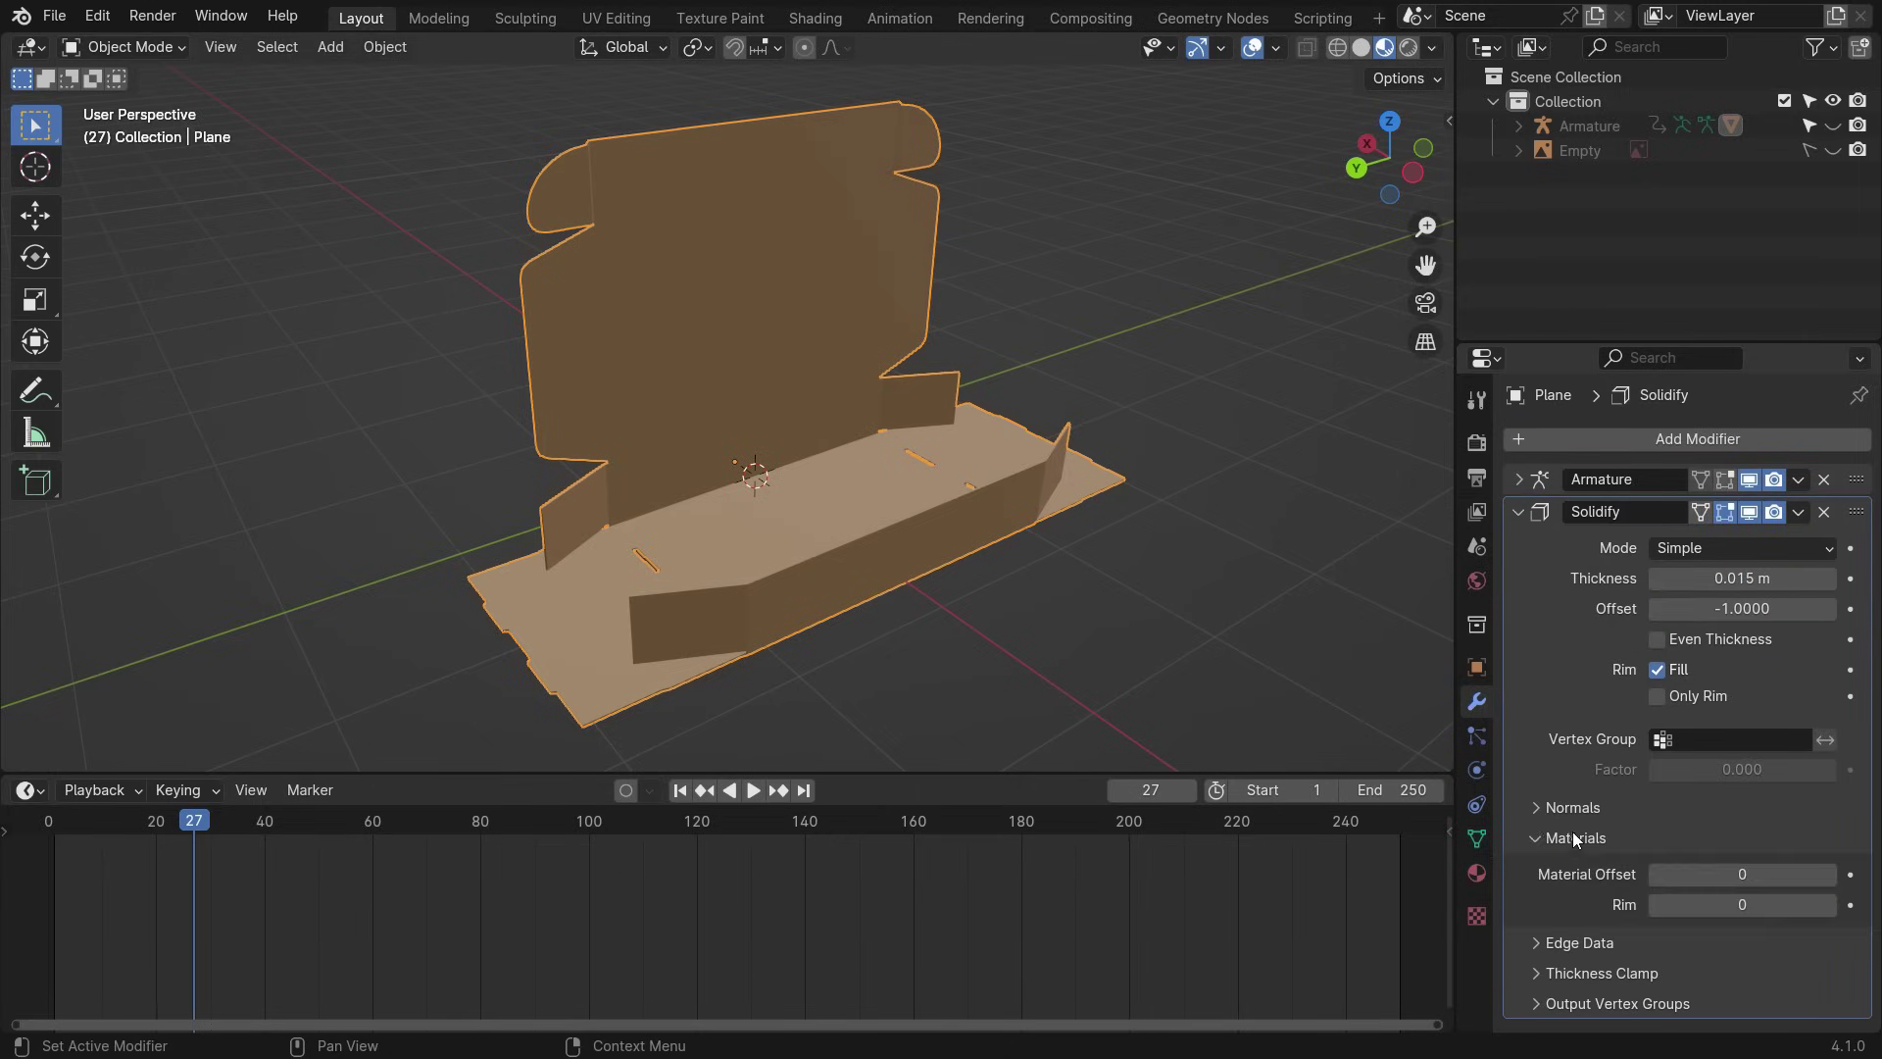
{"action": "left_click", "coordinate": [1828, 873]}
- Play the folding animation from the start to check the two-material box, and examine the closed box
{"action": "middle_click_drag", "start_coordinate": [774, 589], "coordinate": [853, 520]}
{"action": "key", "text": "shift+Left"}
{"action": "left_click", "coordinate": [753, 790]}
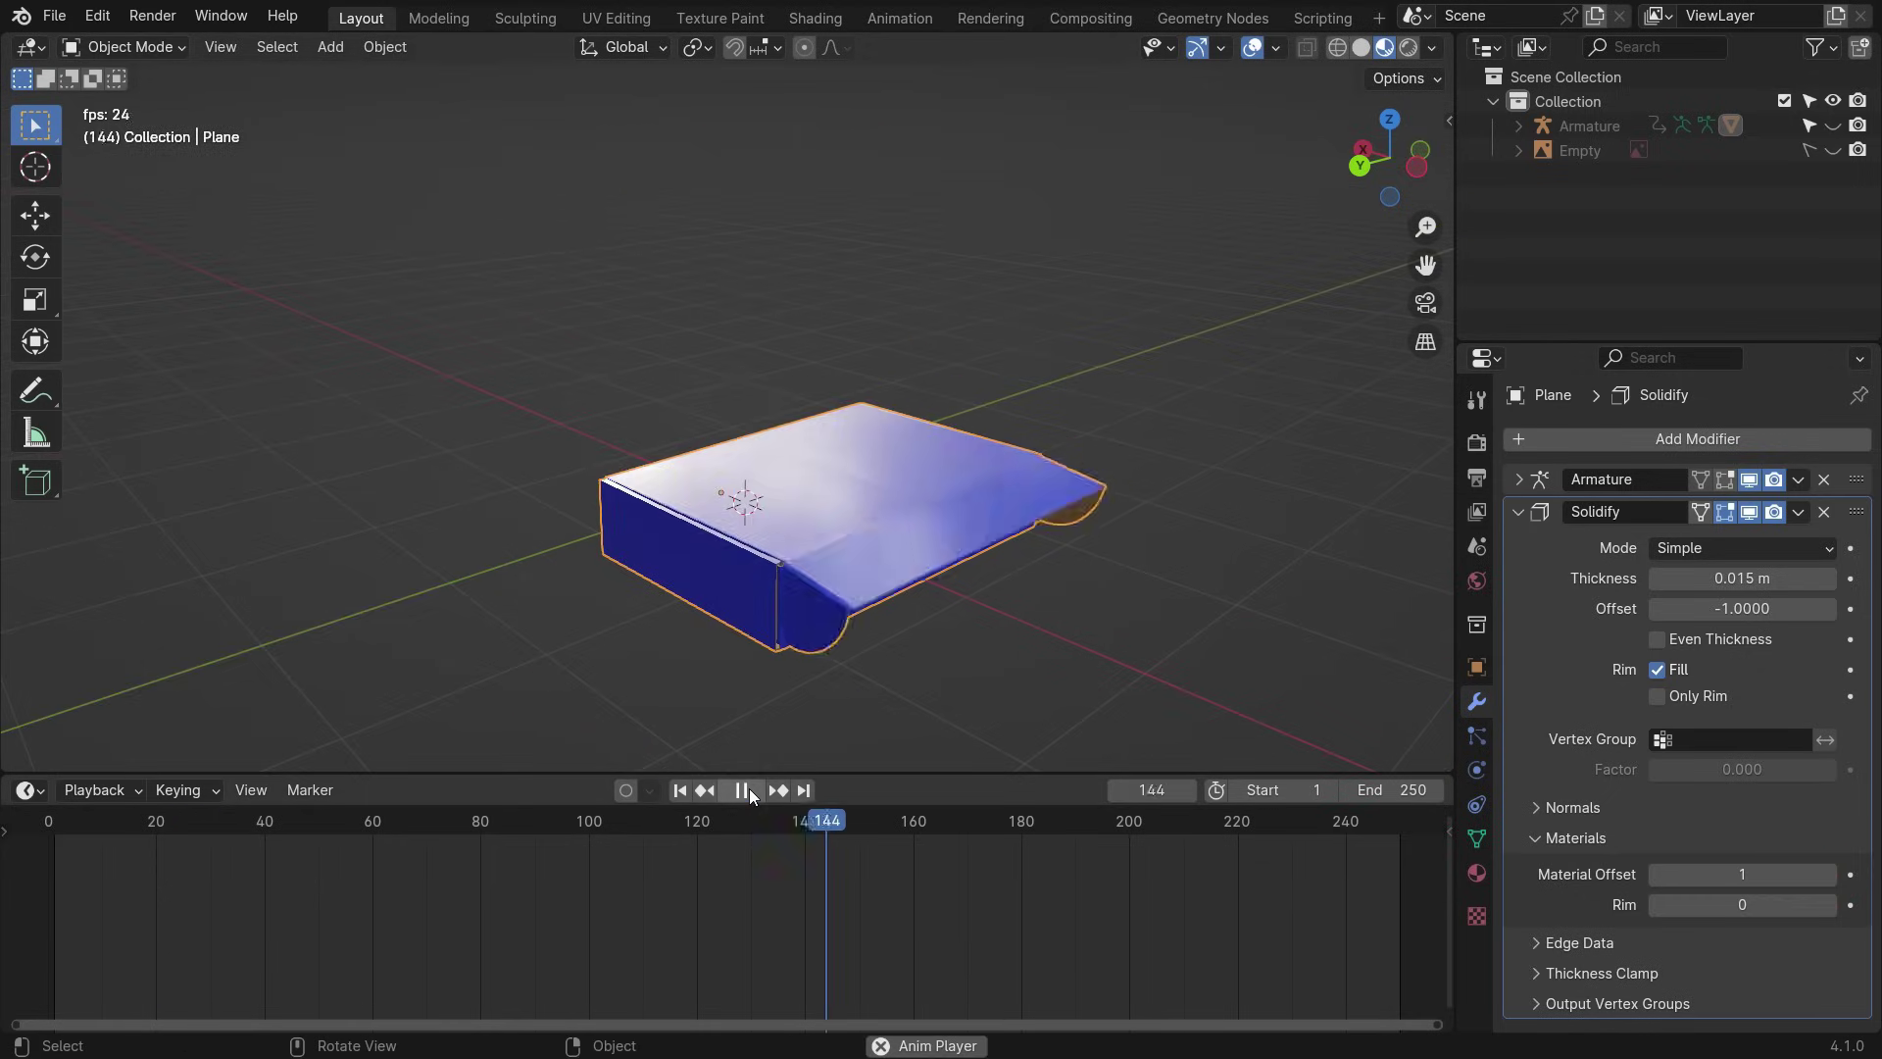
{"action": "left_click", "coordinate": [743, 790]}
{"action": "middle_click_drag", "start_coordinate": [774, 755], "coordinate": [731, 630]}
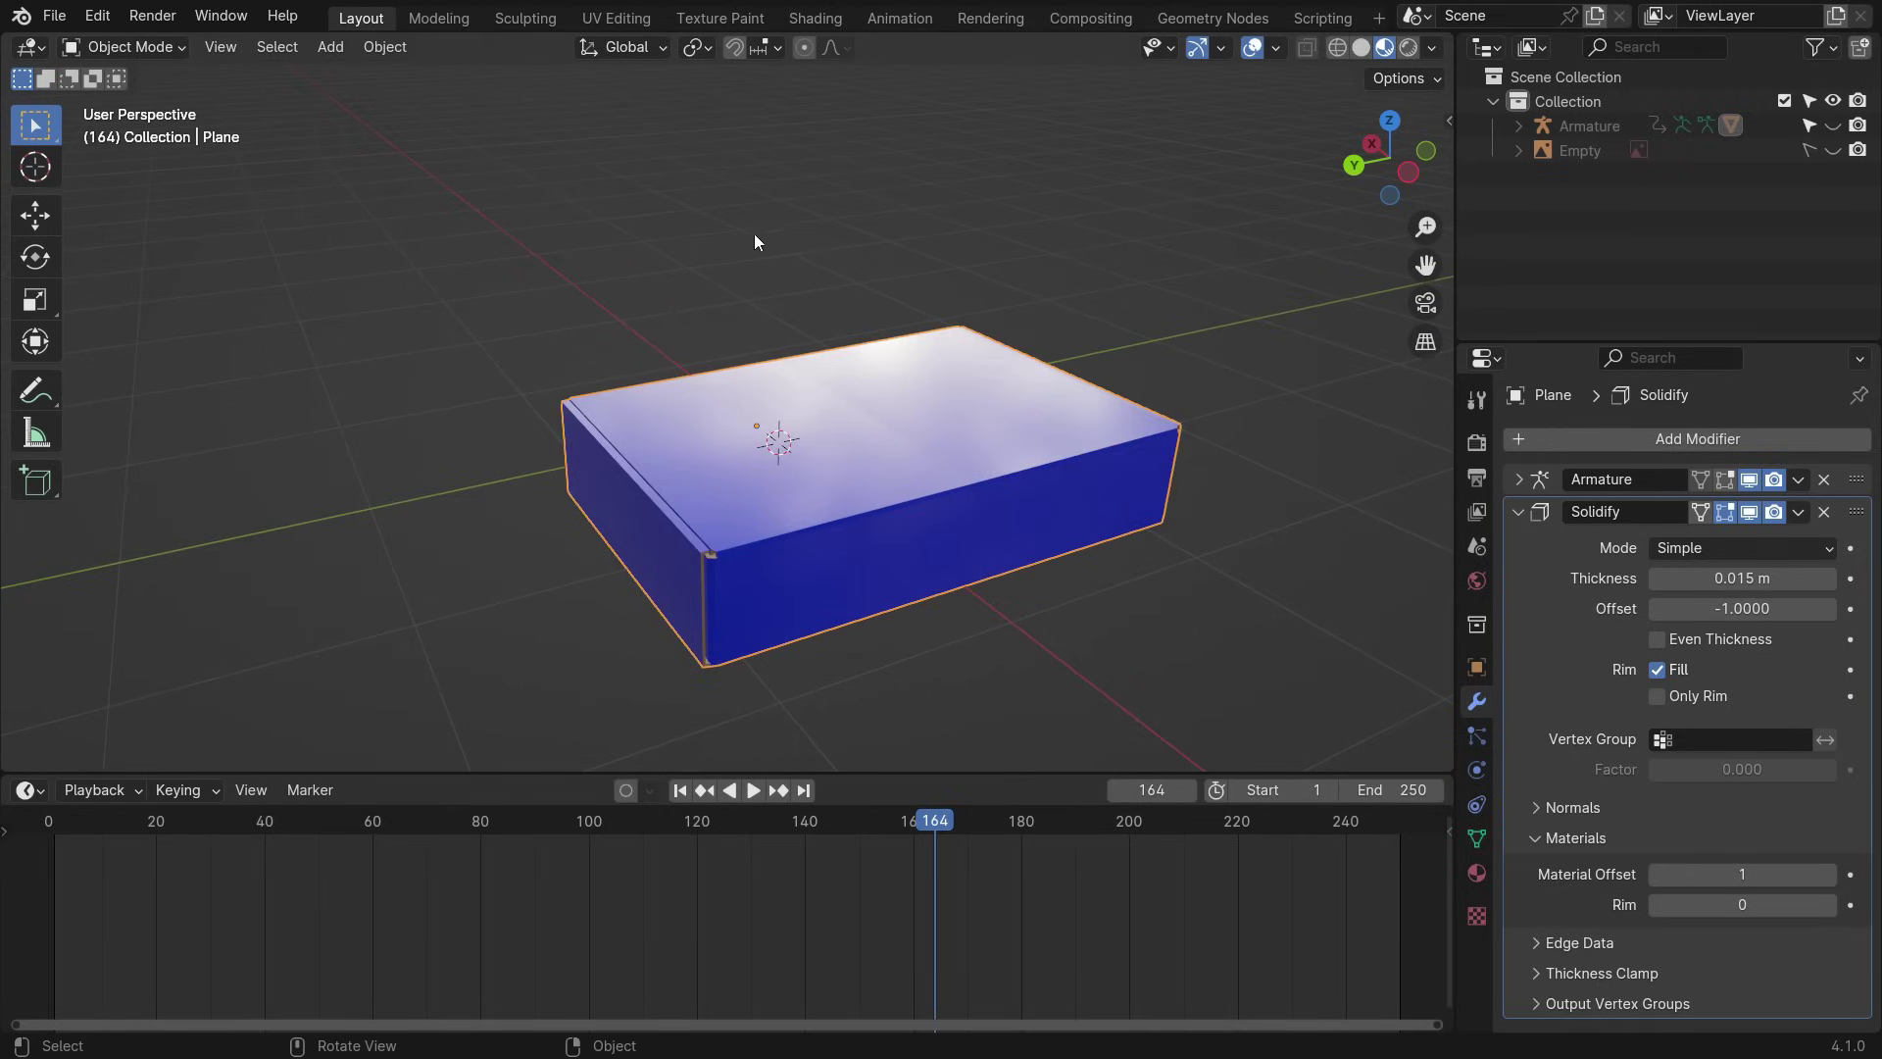
- In the UV Editing workspace, unwrap all faces of the box with Smart UV Project using an island margin of 0.02
{"action": "left_click", "coordinate": [611, 20]}
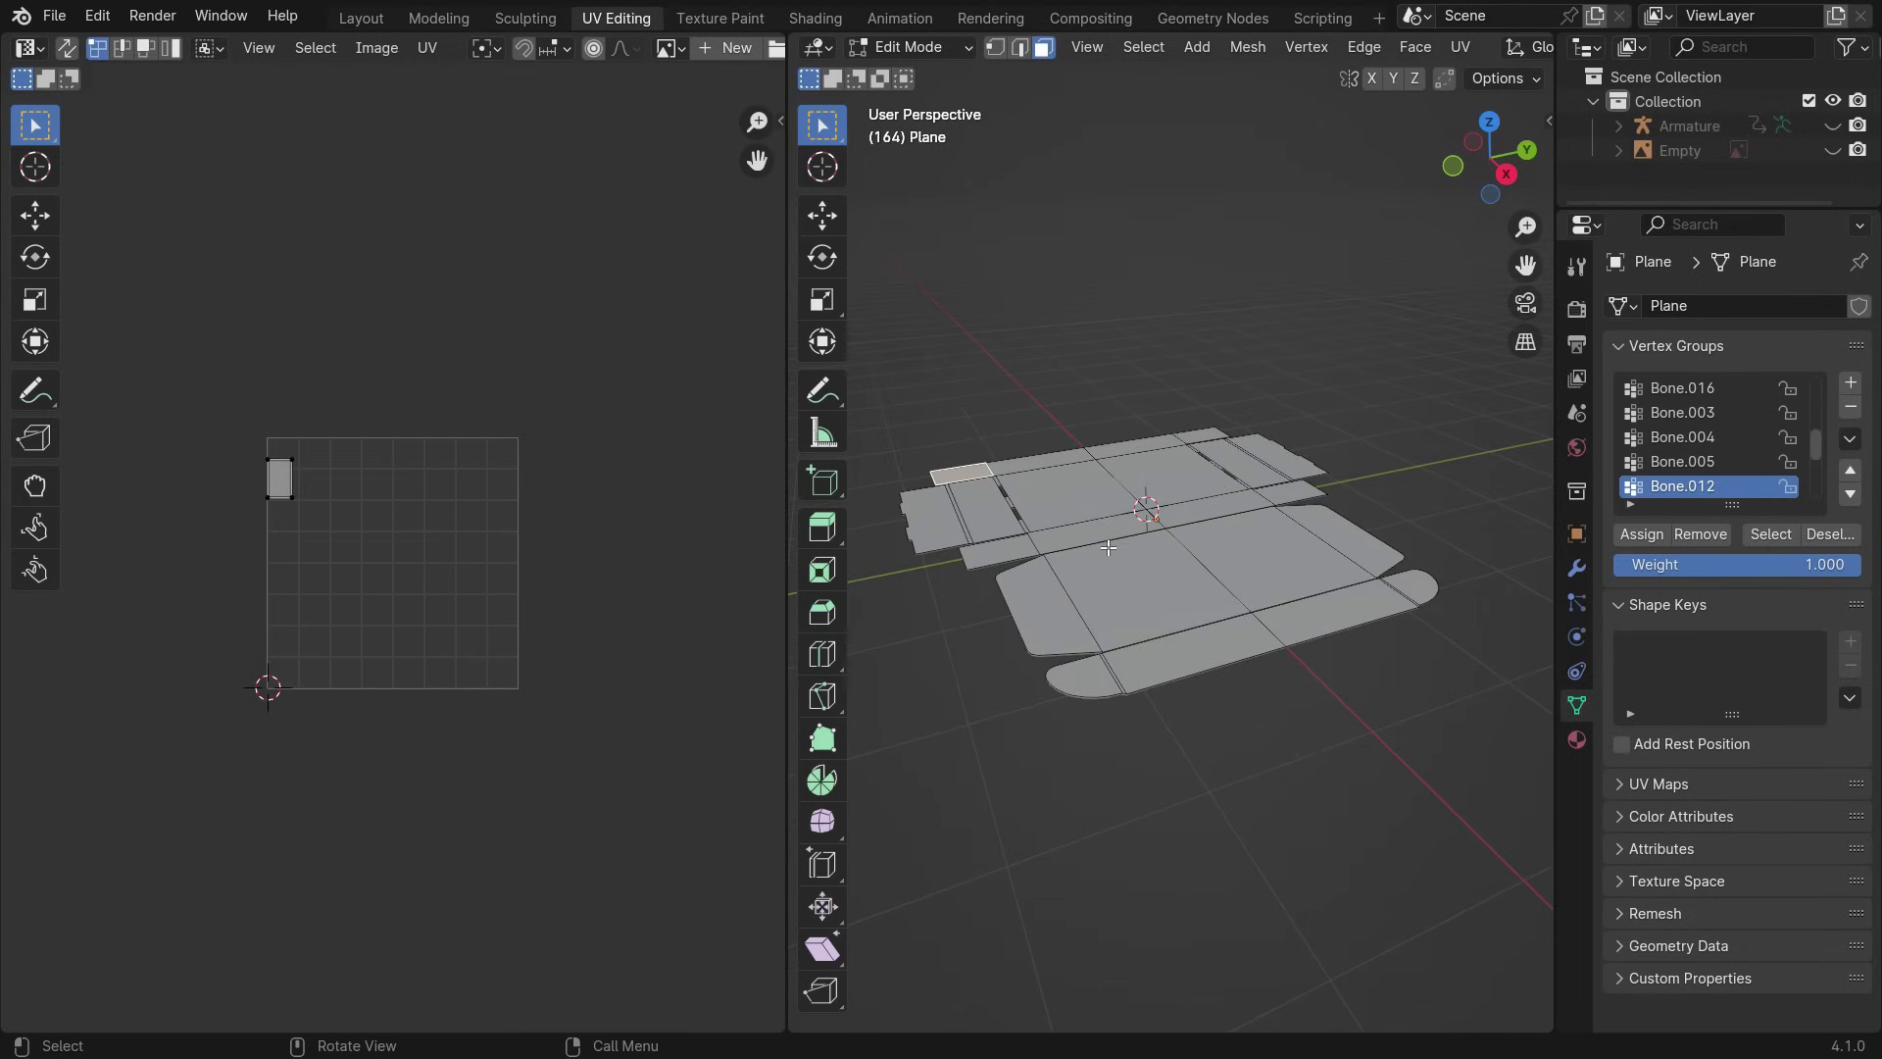
{"action": "key", "text": "a"}
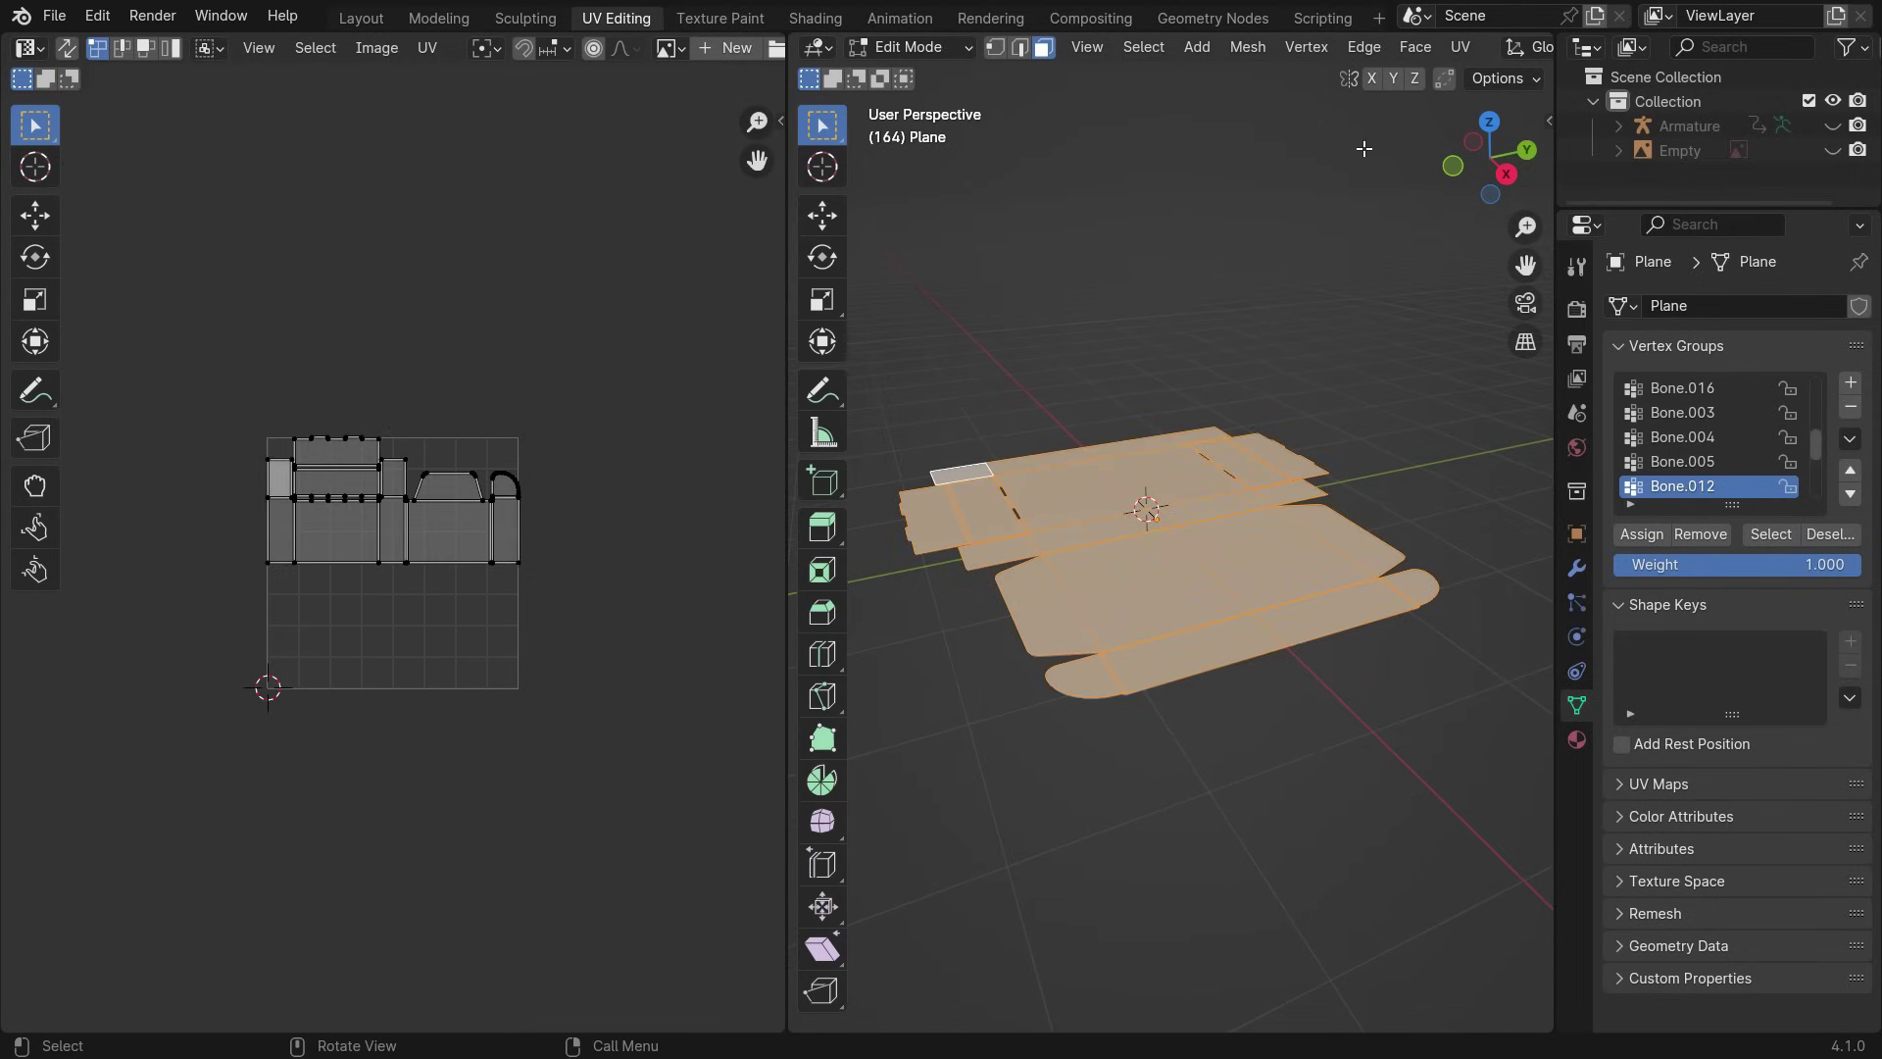
{"action": "left_click", "coordinate": [1461, 48]}
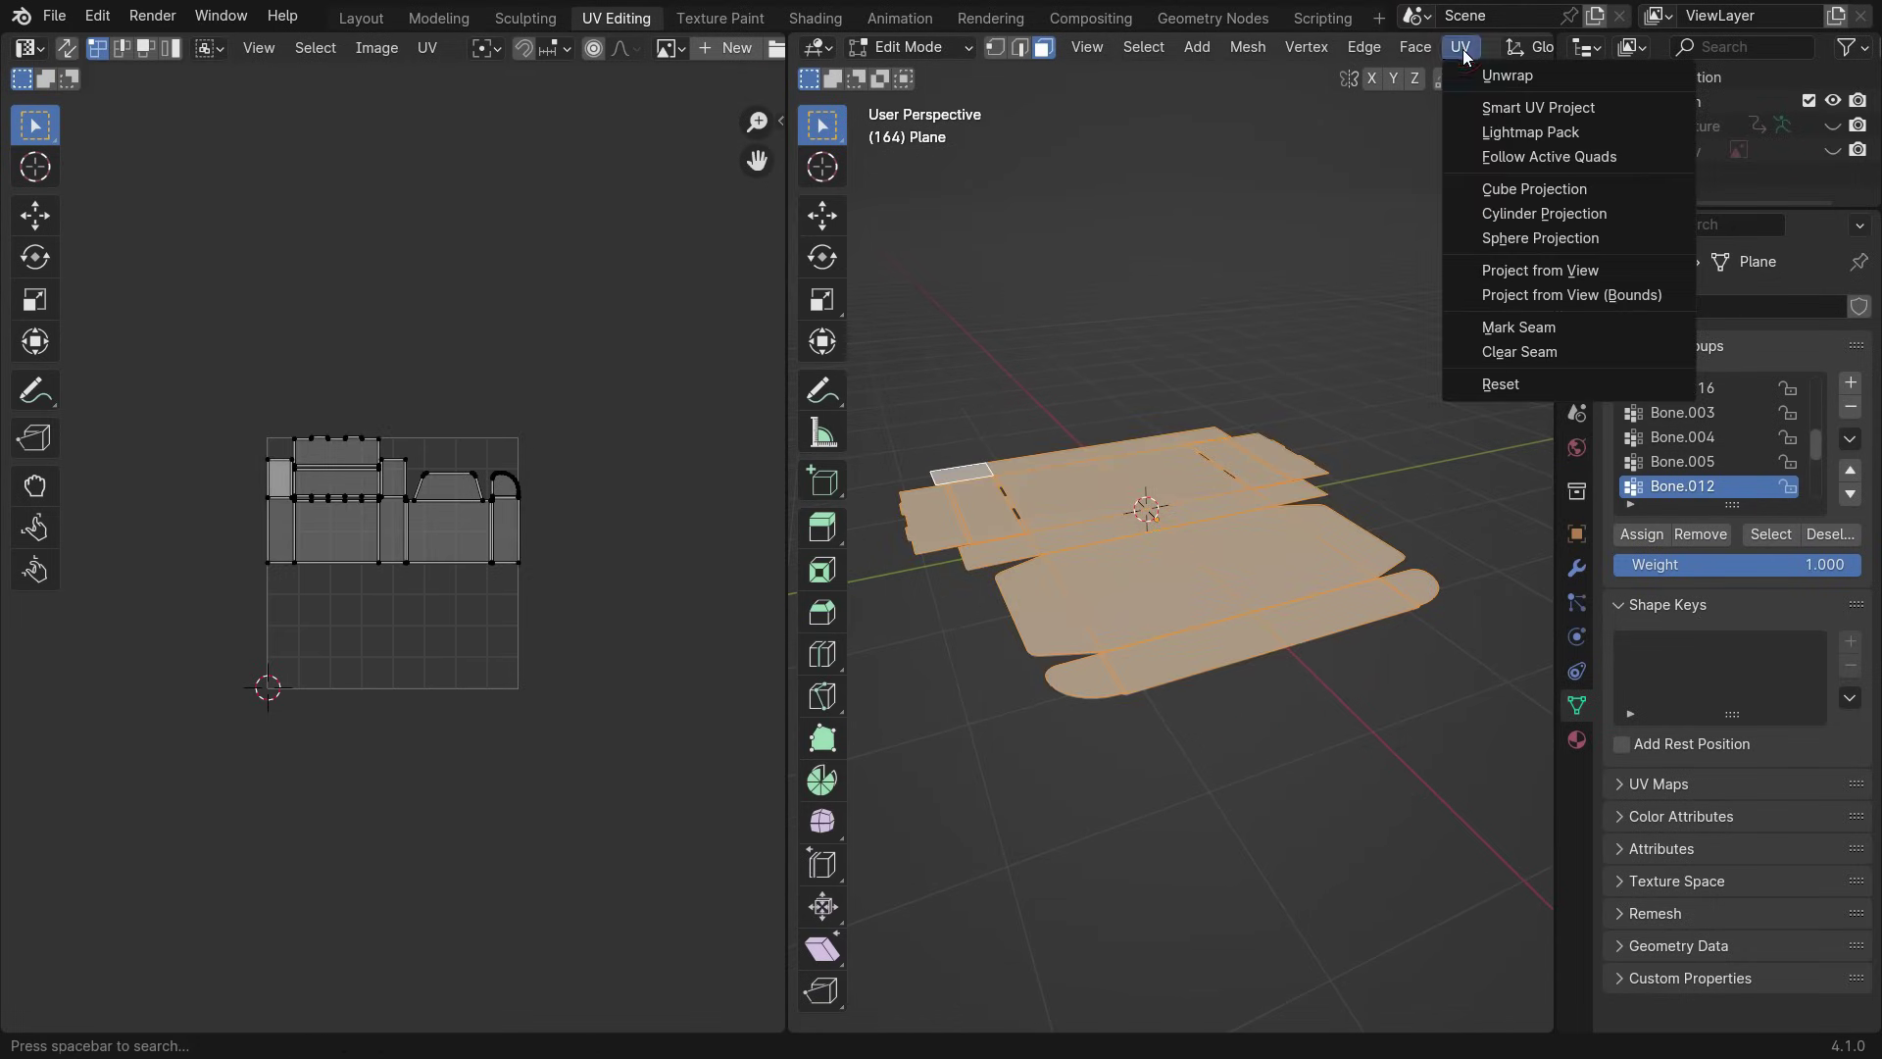
{"action": "left_click", "coordinate": [1509, 109]}
{"action": "left_click_drag", "start_coordinate": [1596, 108], "coordinate": [1270, 217]}
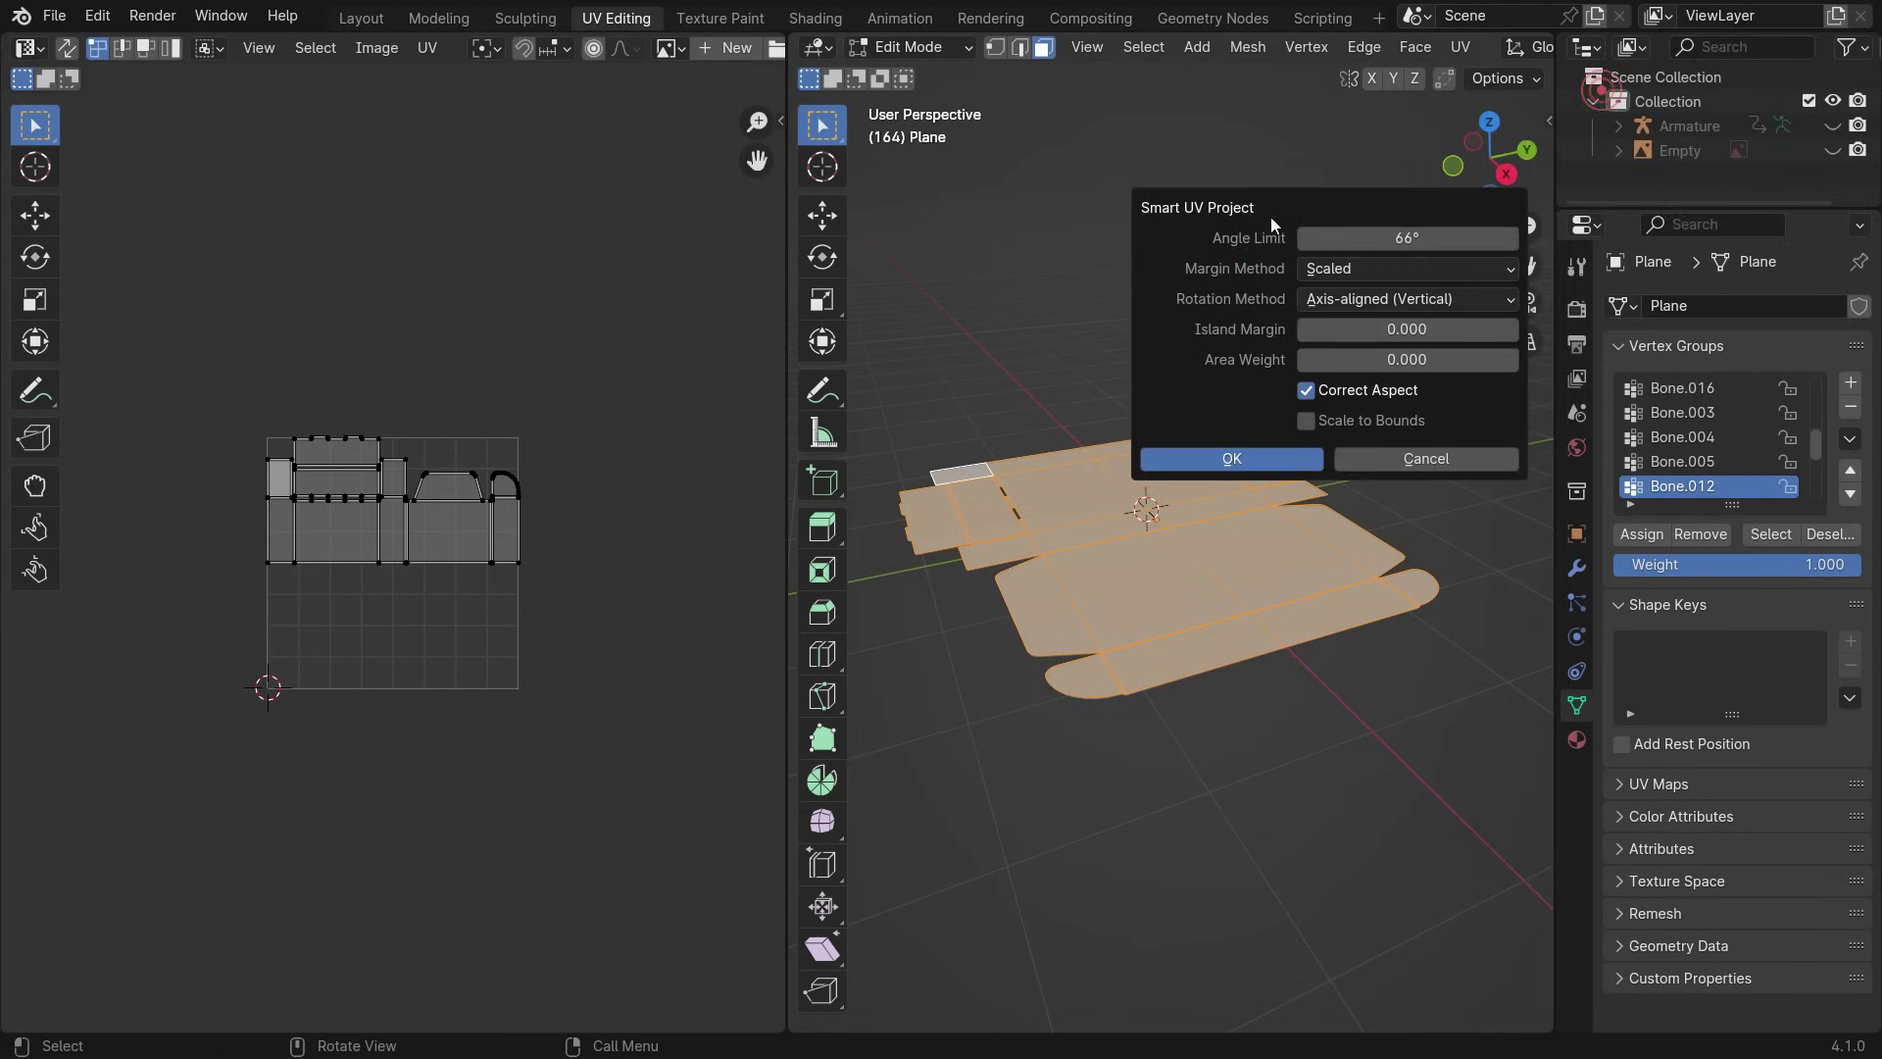
{"action": "left_click", "coordinate": [1433, 324]}
{"action": "type", "text": "0.02"}
{"action": "left_click", "coordinate": [1233, 458]}
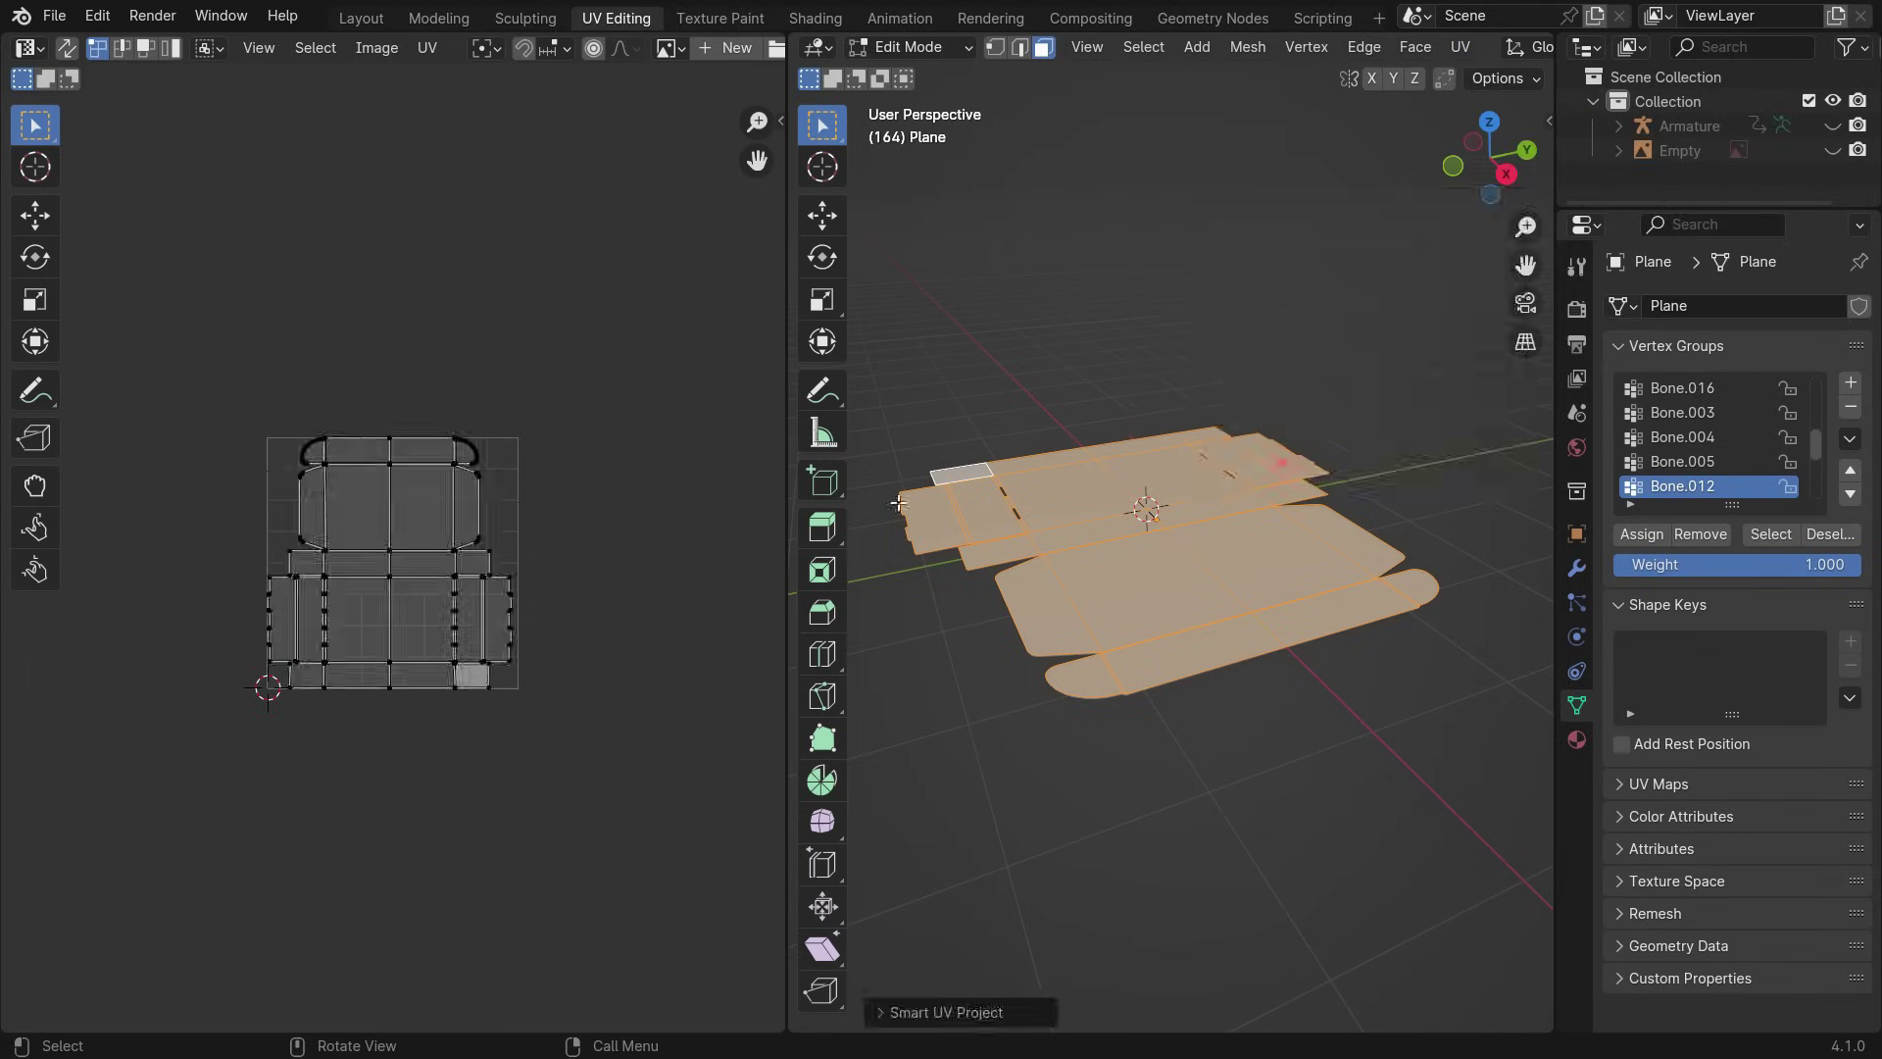
{"action": "scroll", "coordinate": [369, 580], "scroll_direction": "up", "scroll_amount": 4}
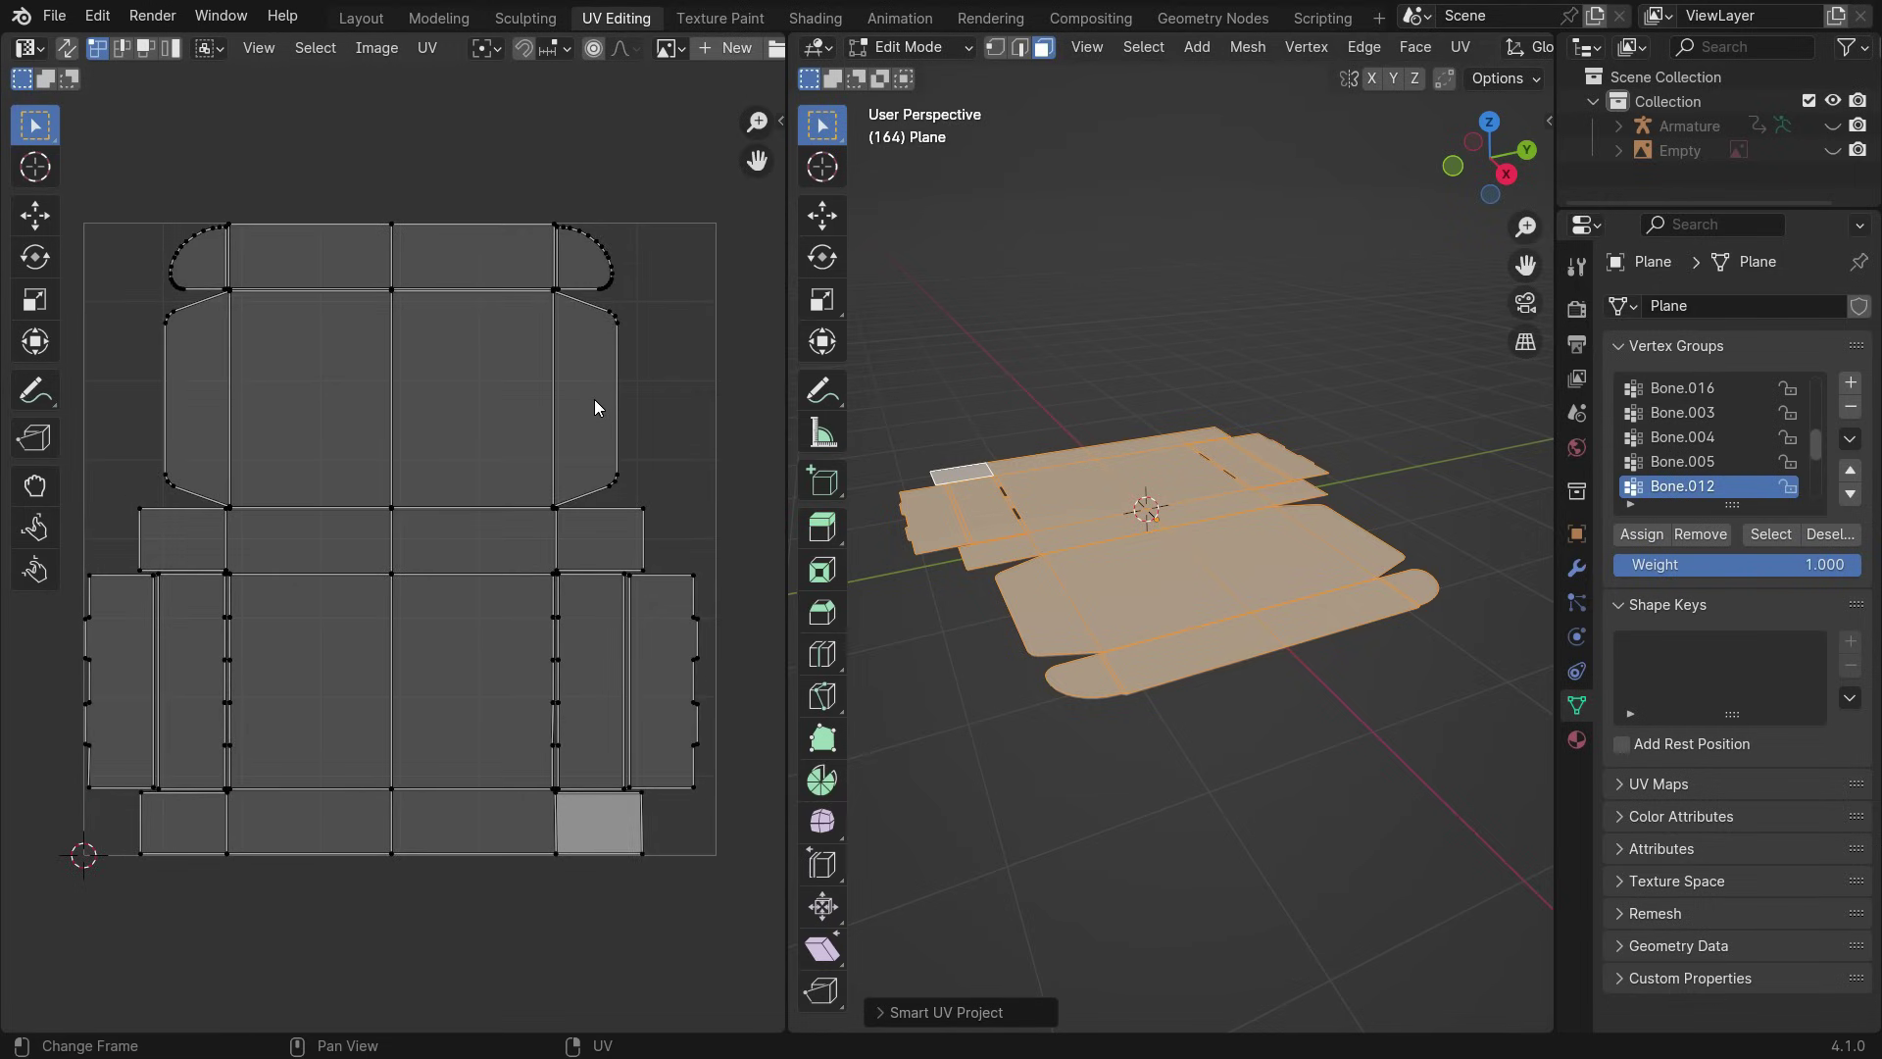
- Switch to the Texture Paint workspace and display the box in Material Preview shading
{"action": "left_click", "coordinate": [720, 20]}
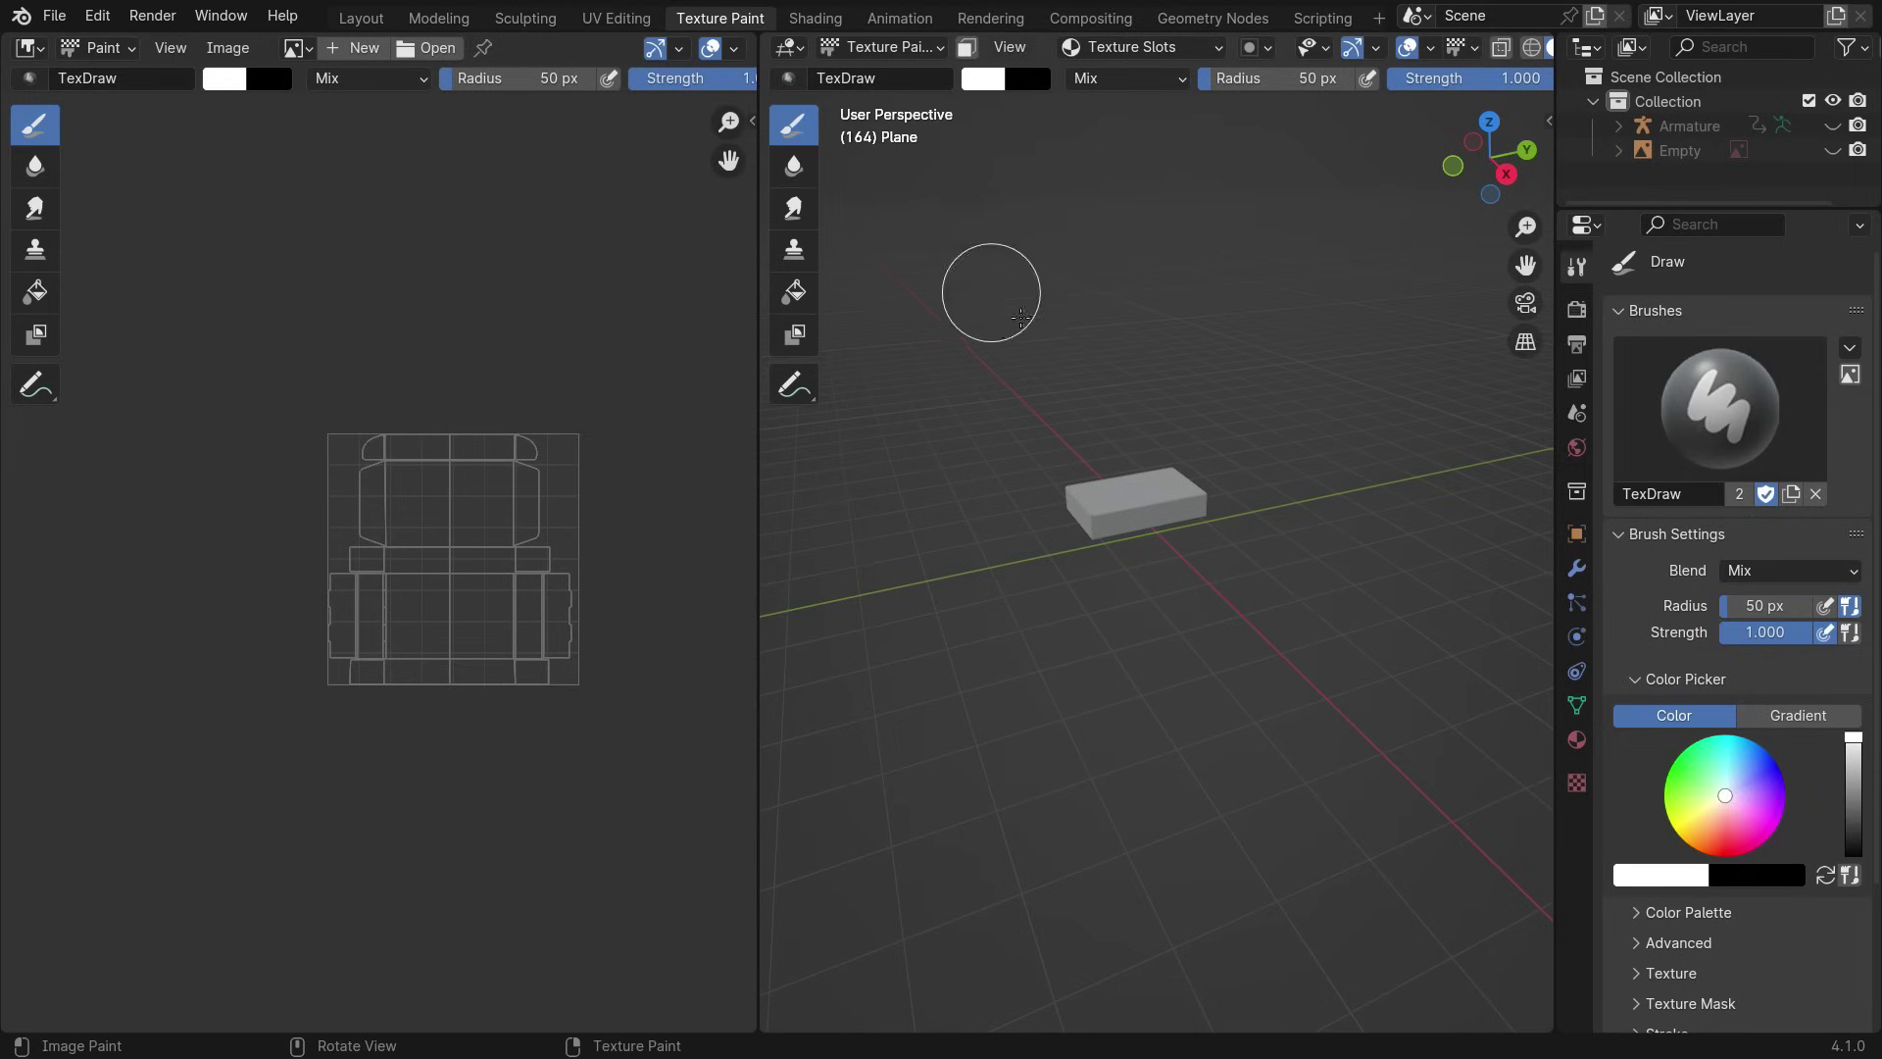
{"action": "key", "text": "z"}
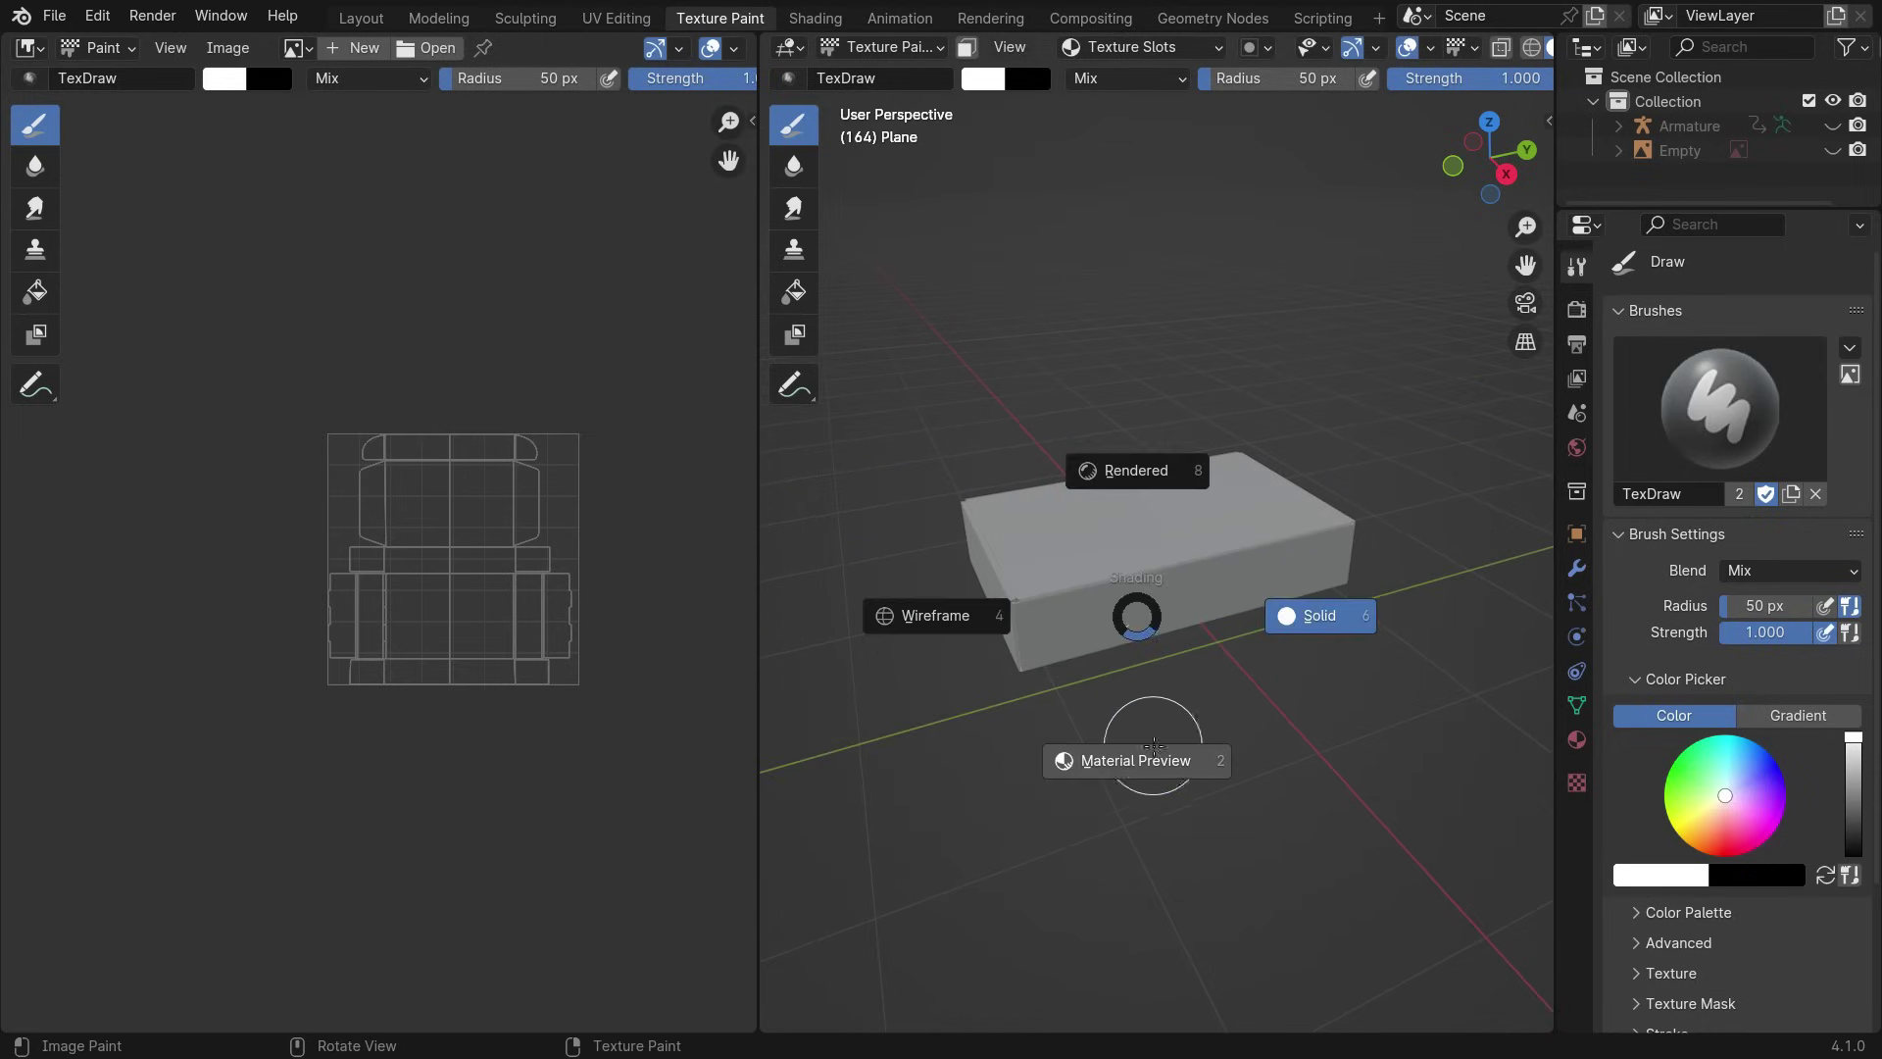
{"action": "left_click", "coordinate": [1126, 760]}
{"action": "scroll", "coordinate": [1111, 609], "scroll_direction": "up", "scroll_amount": 1}
{"action": "scroll", "coordinate": [500, 583], "scroll_direction": "up", "scroll_amount": 3}
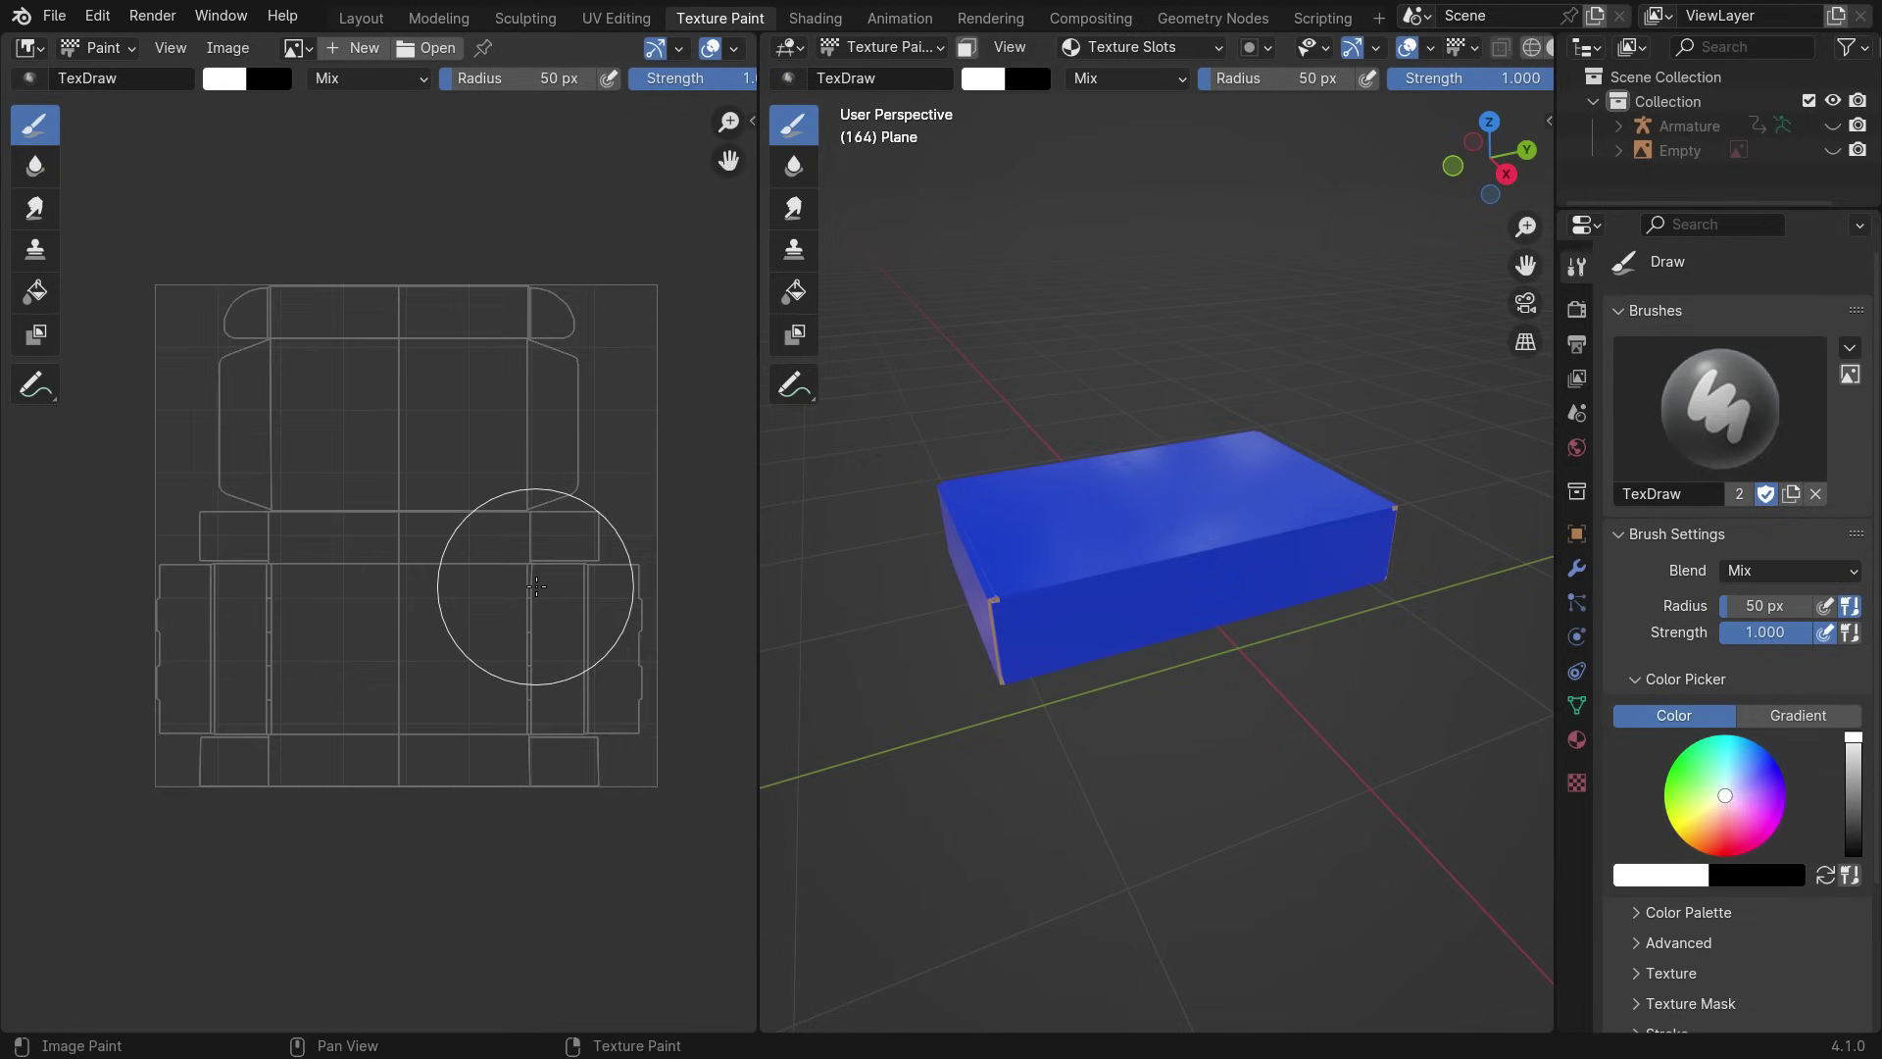
- Add a Base Color paint slot to the Outer Faces material at 4096 x 4096 px with a transparent fill color
{"action": "left_click", "coordinate": [1186, 49]}
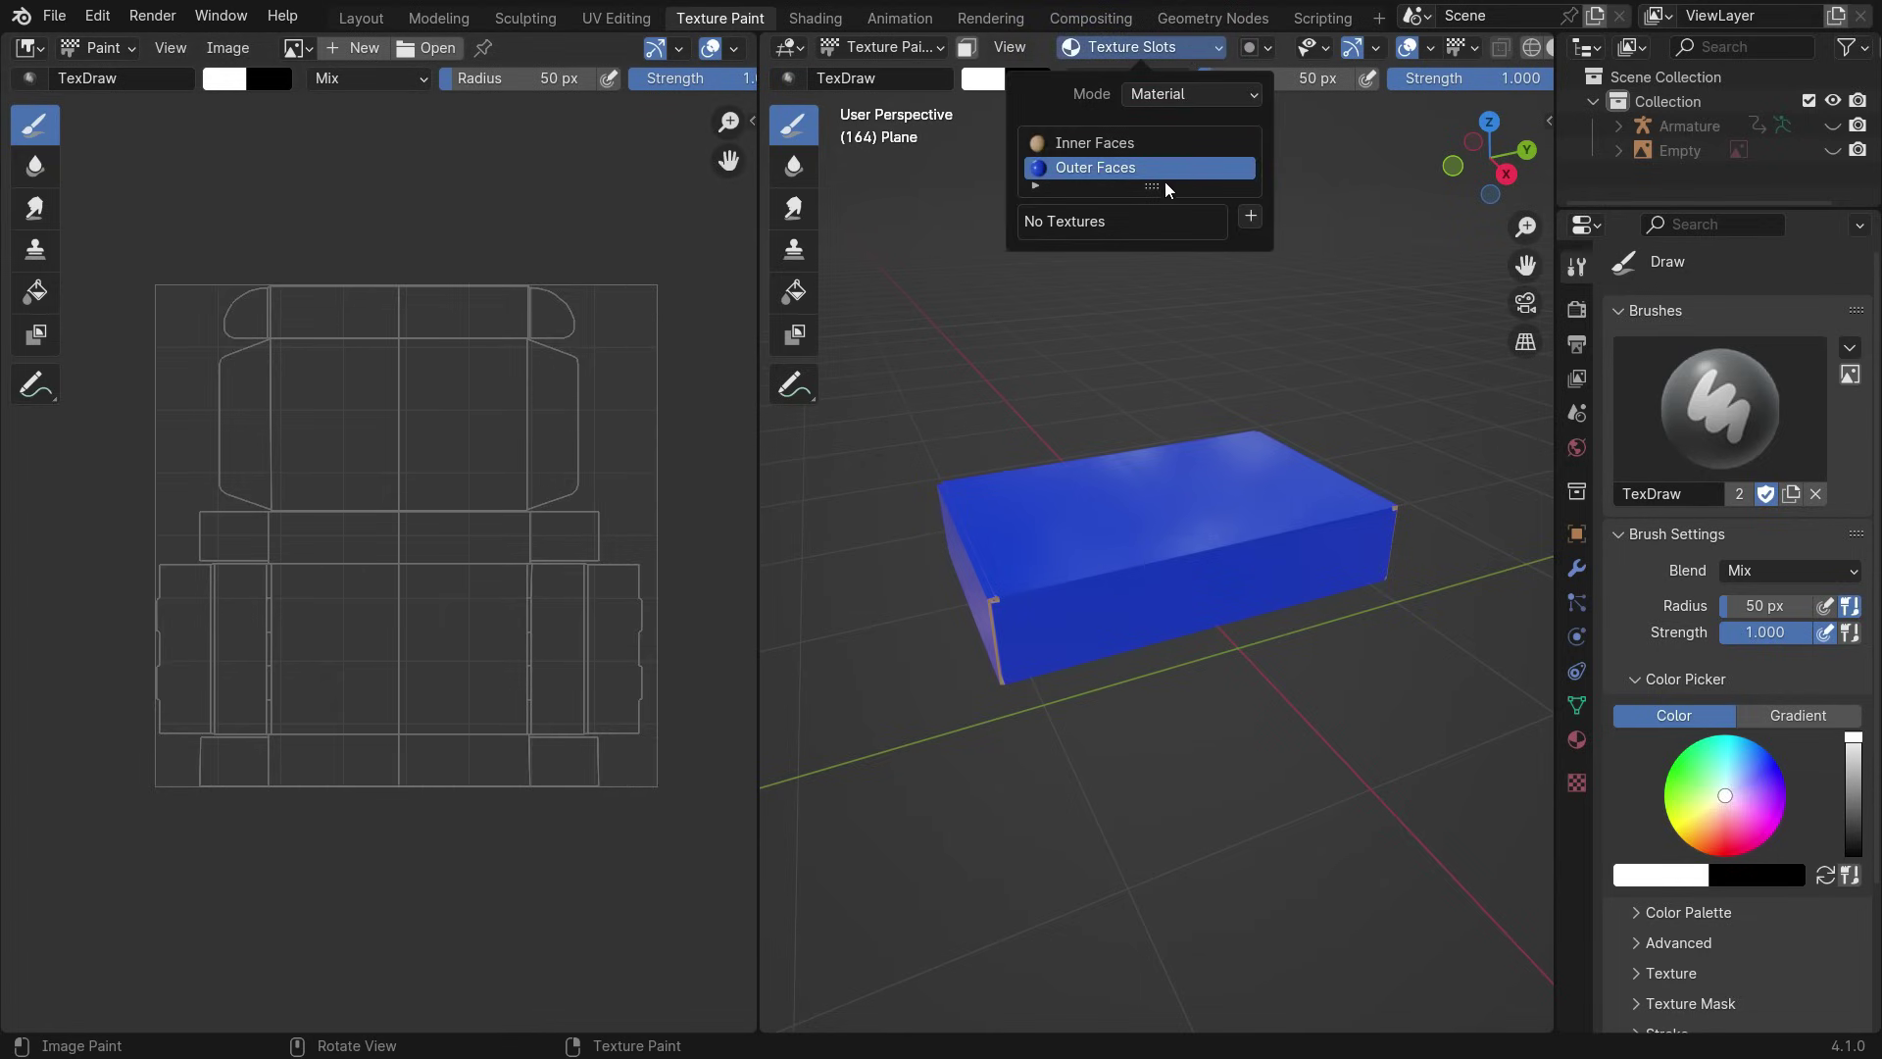
{"action": "left_click", "coordinate": [1250, 217]}
{"action": "left_click", "coordinate": [1329, 244]}
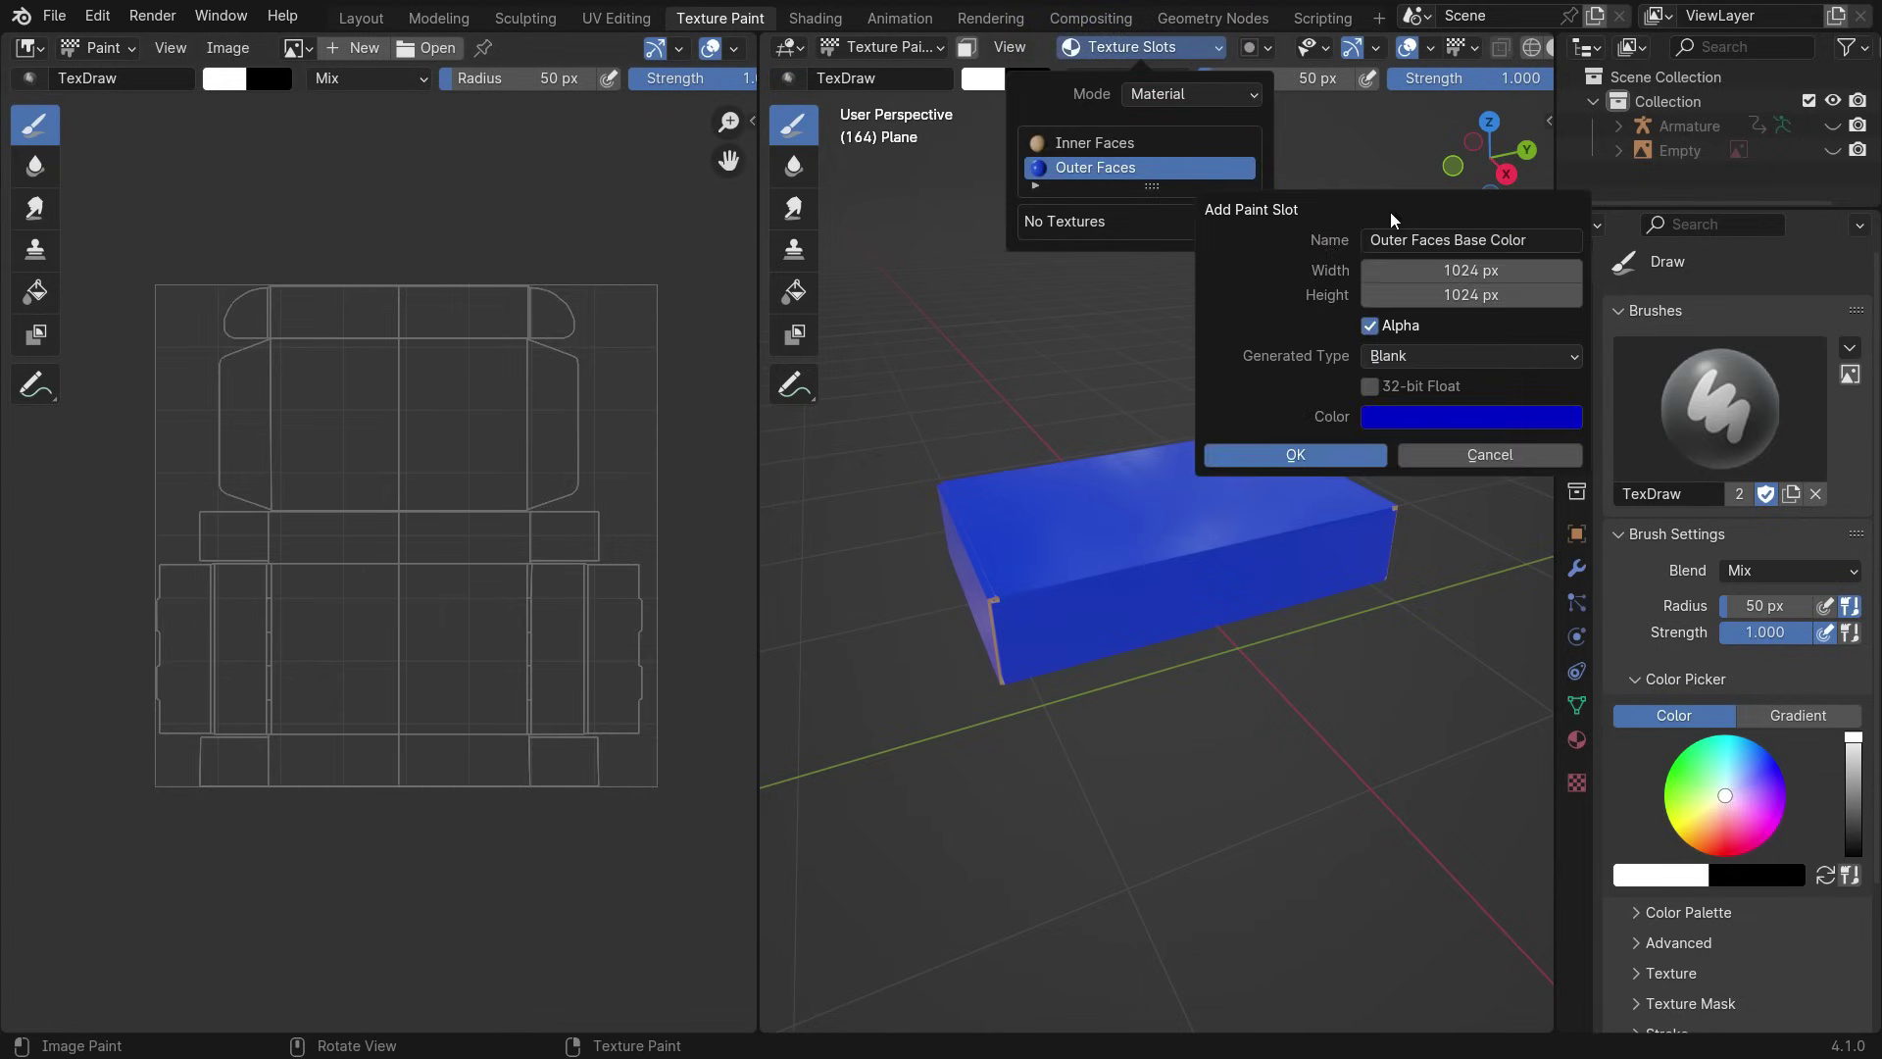
{"action": "left_click_drag", "start_coordinate": [1390, 210], "coordinate": [1132, 288]}
{"action": "left_click_drag", "start_coordinate": [1213, 349], "coordinate": [1214, 374]}
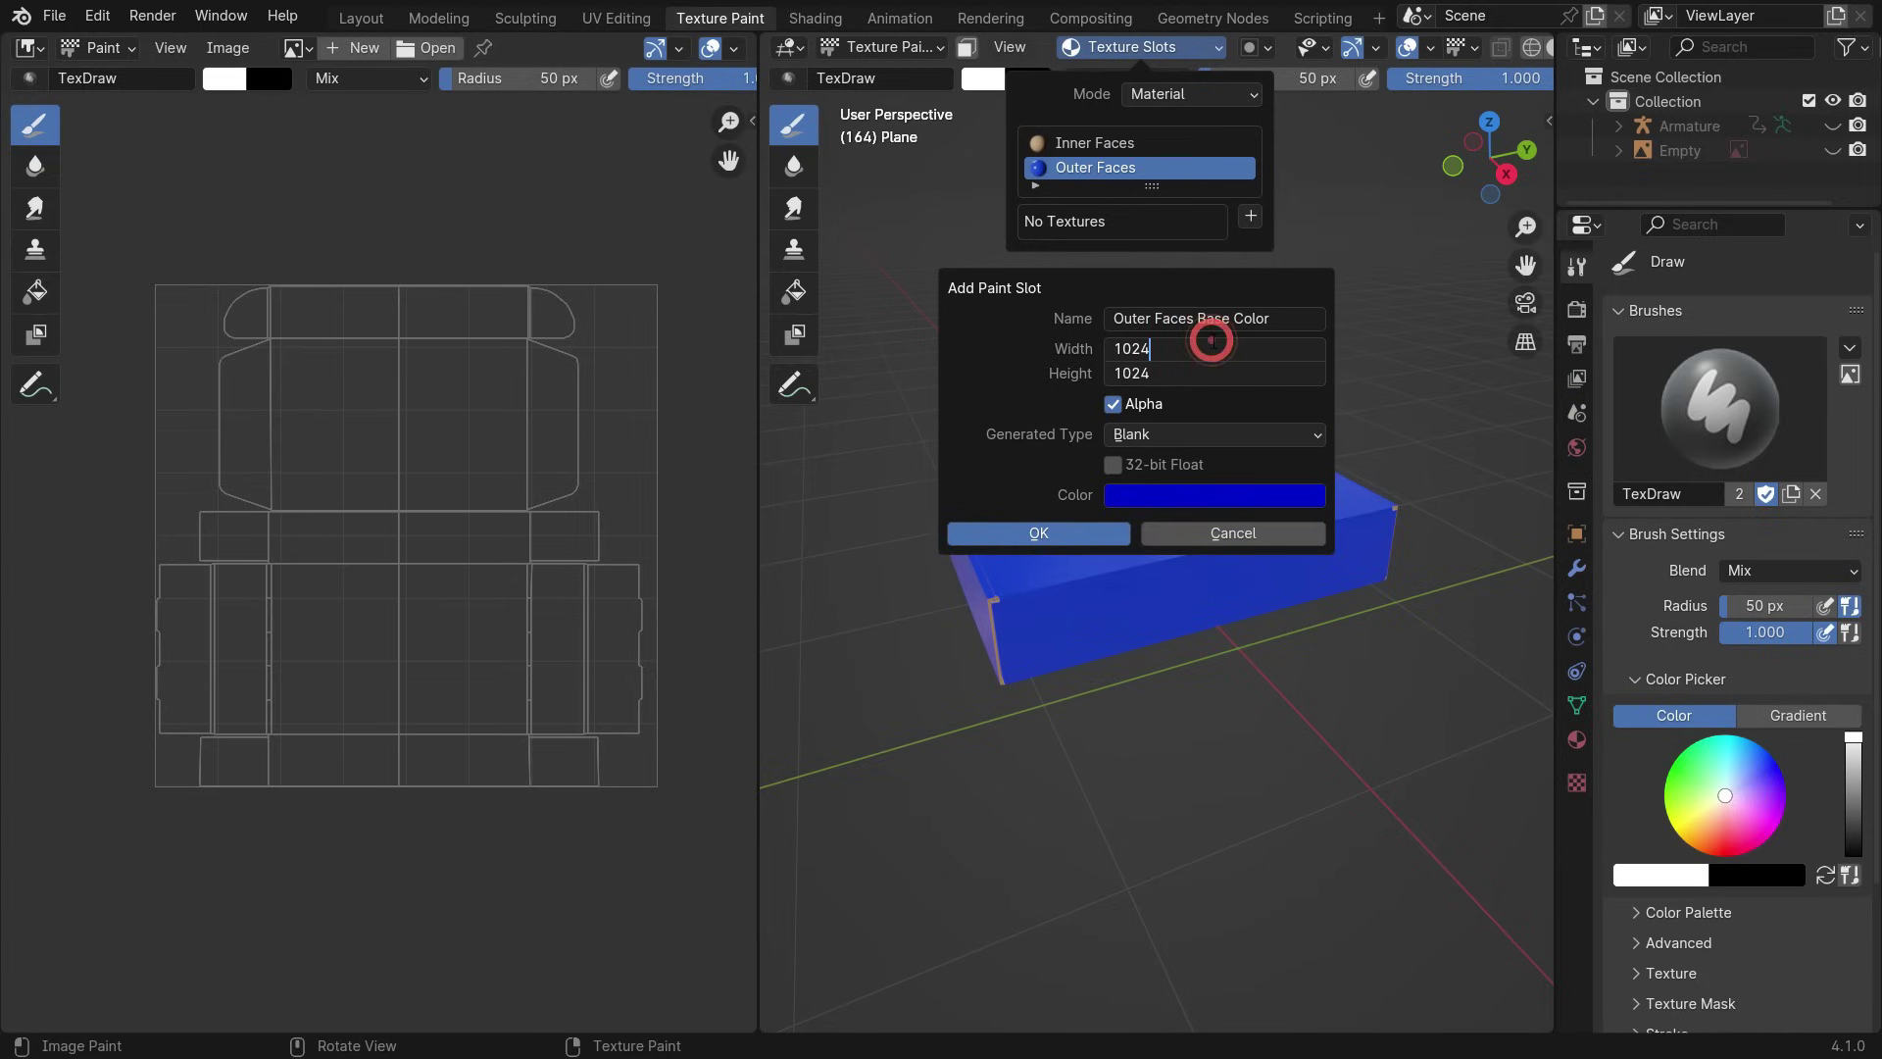
{"action": "key", "text": "Return"}
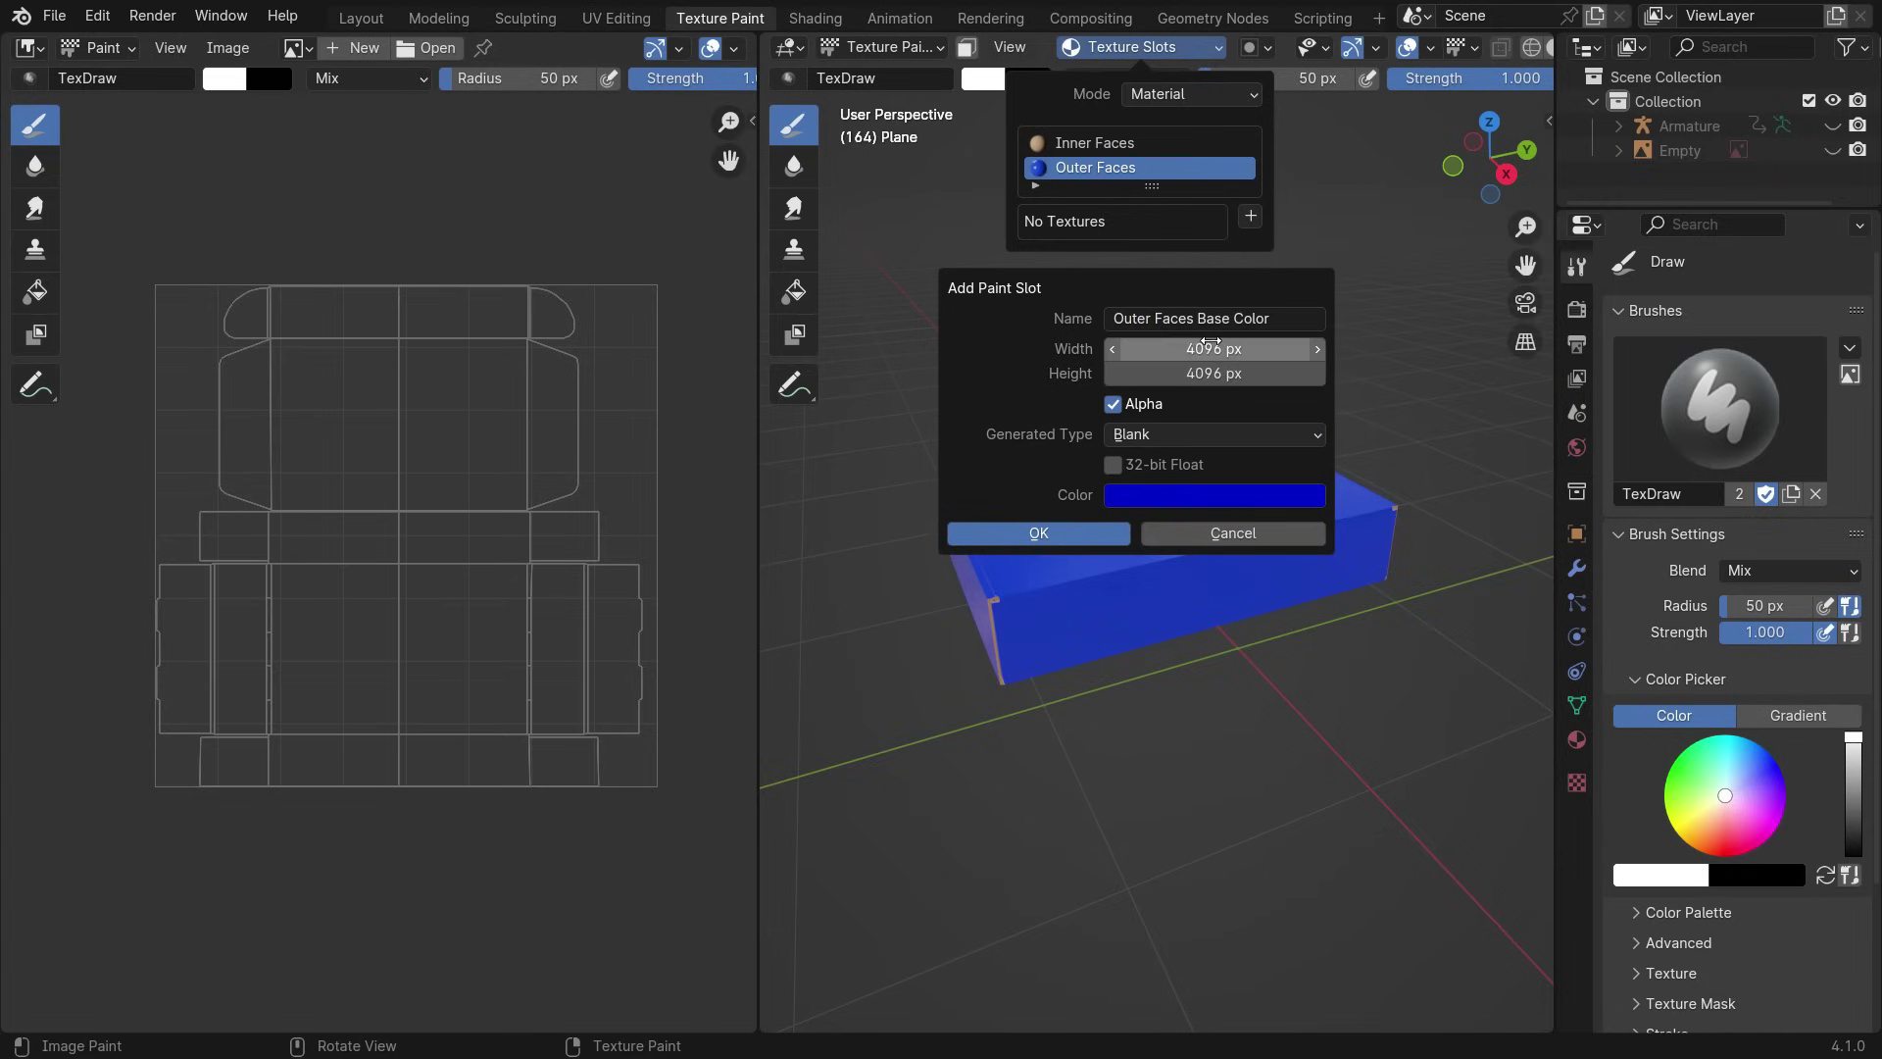
{"action": "left_click", "coordinate": [1197, 497]}
{"action": "left_click_drag", "start_coordinate": [1294, 467], "coordinate": [1117, 460]}
{"action": "left_click", "coordinate": [1101, 534]}
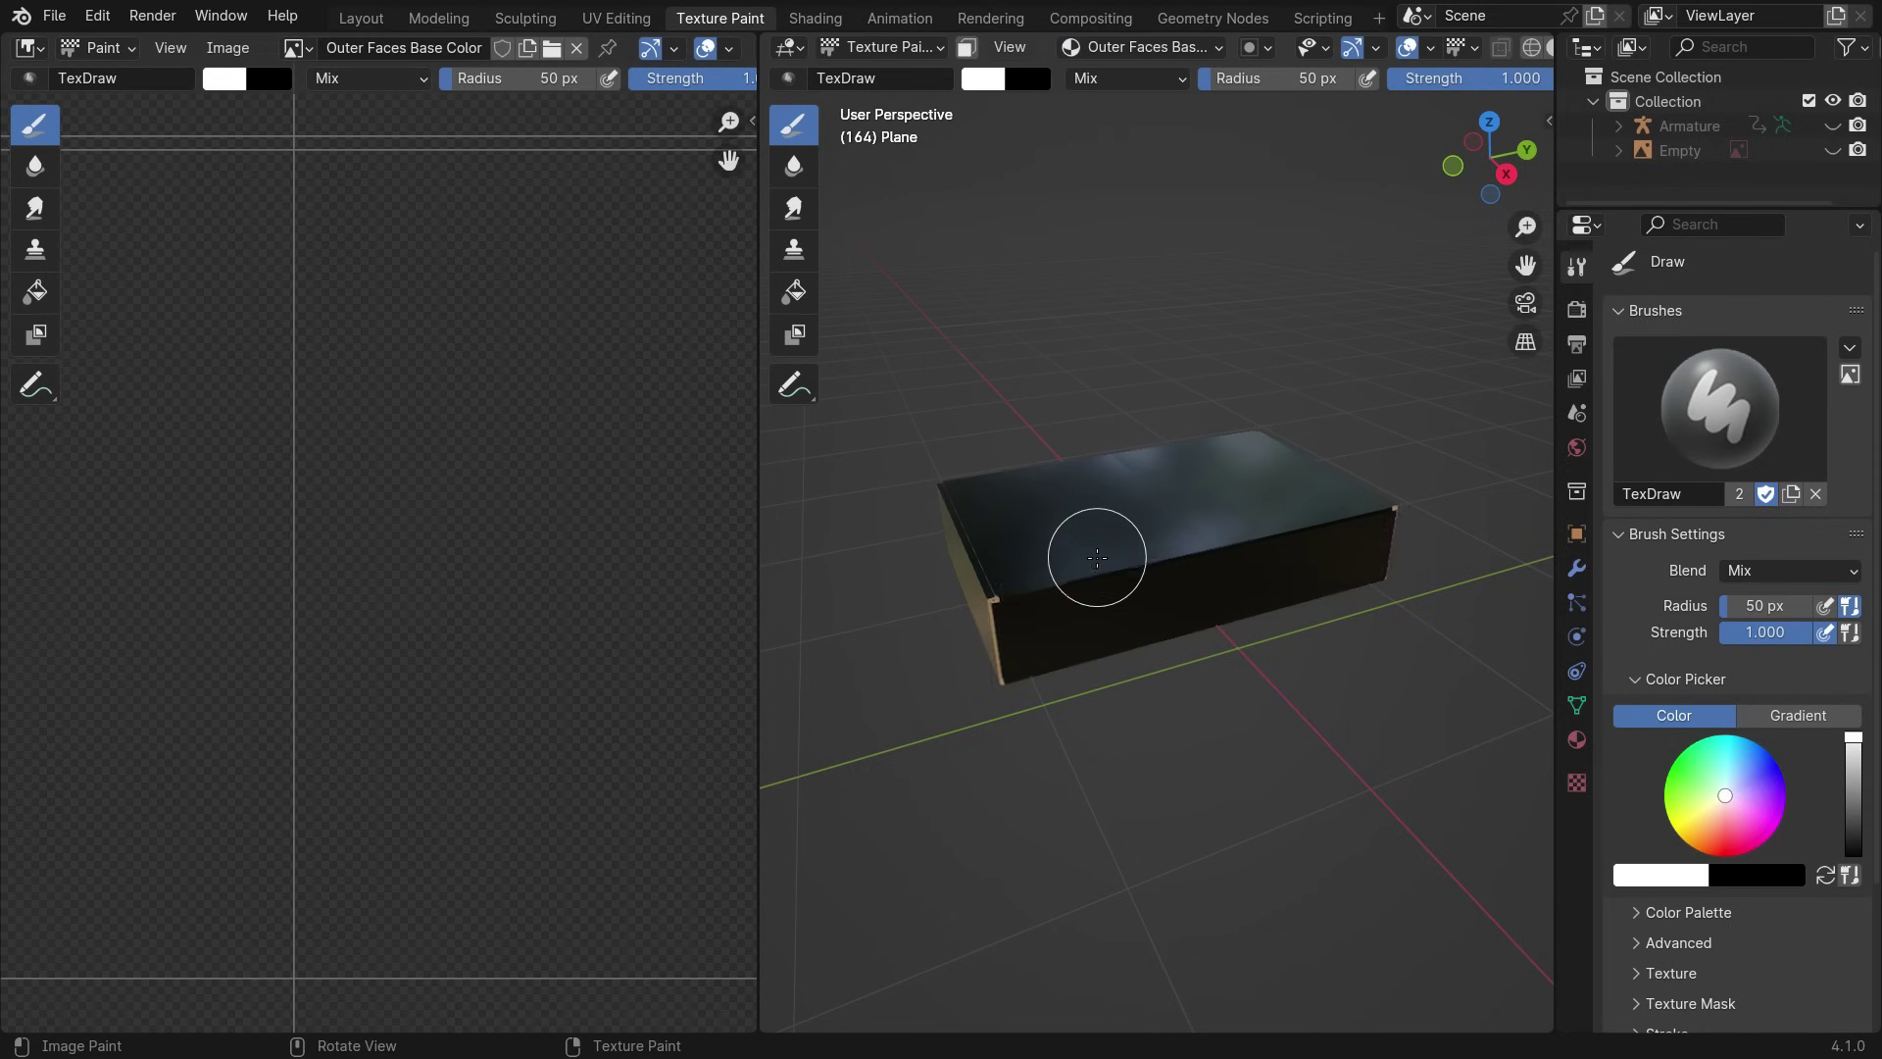
- Create a new texture for the Draw brush and set its mapping to Stencil
{"action": "scroll", "coordinate": [1049, 78], "scroll_direction": "down", "scroll_amount": 3}
{"action": "scroll", "coordinate": [1059, 78], "scroll_direction": "down", "scroll_amount": 6}
{"action": "left_click", "coordinate": [1085, 79]}
{"action": "left_click", "coordinate": [1069, 126]}
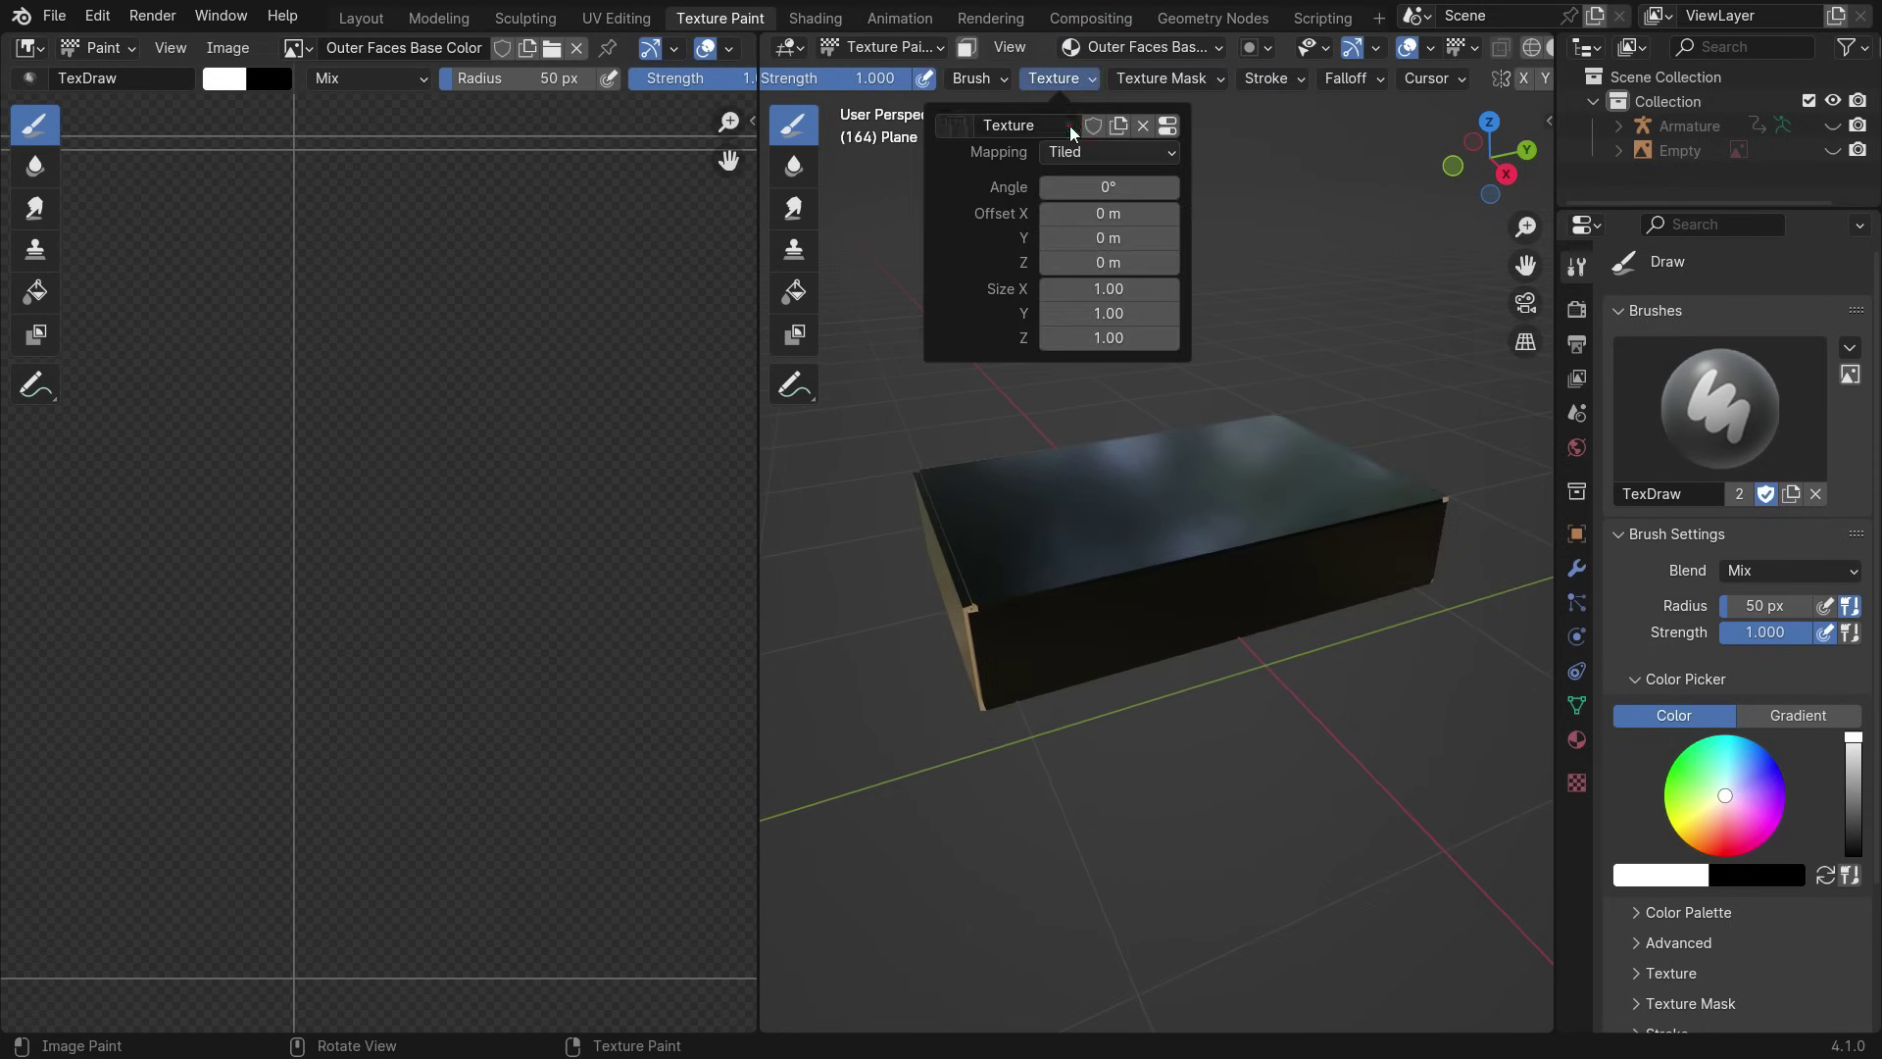
{"action": "left_click", "coordinate": [1103, 147]}
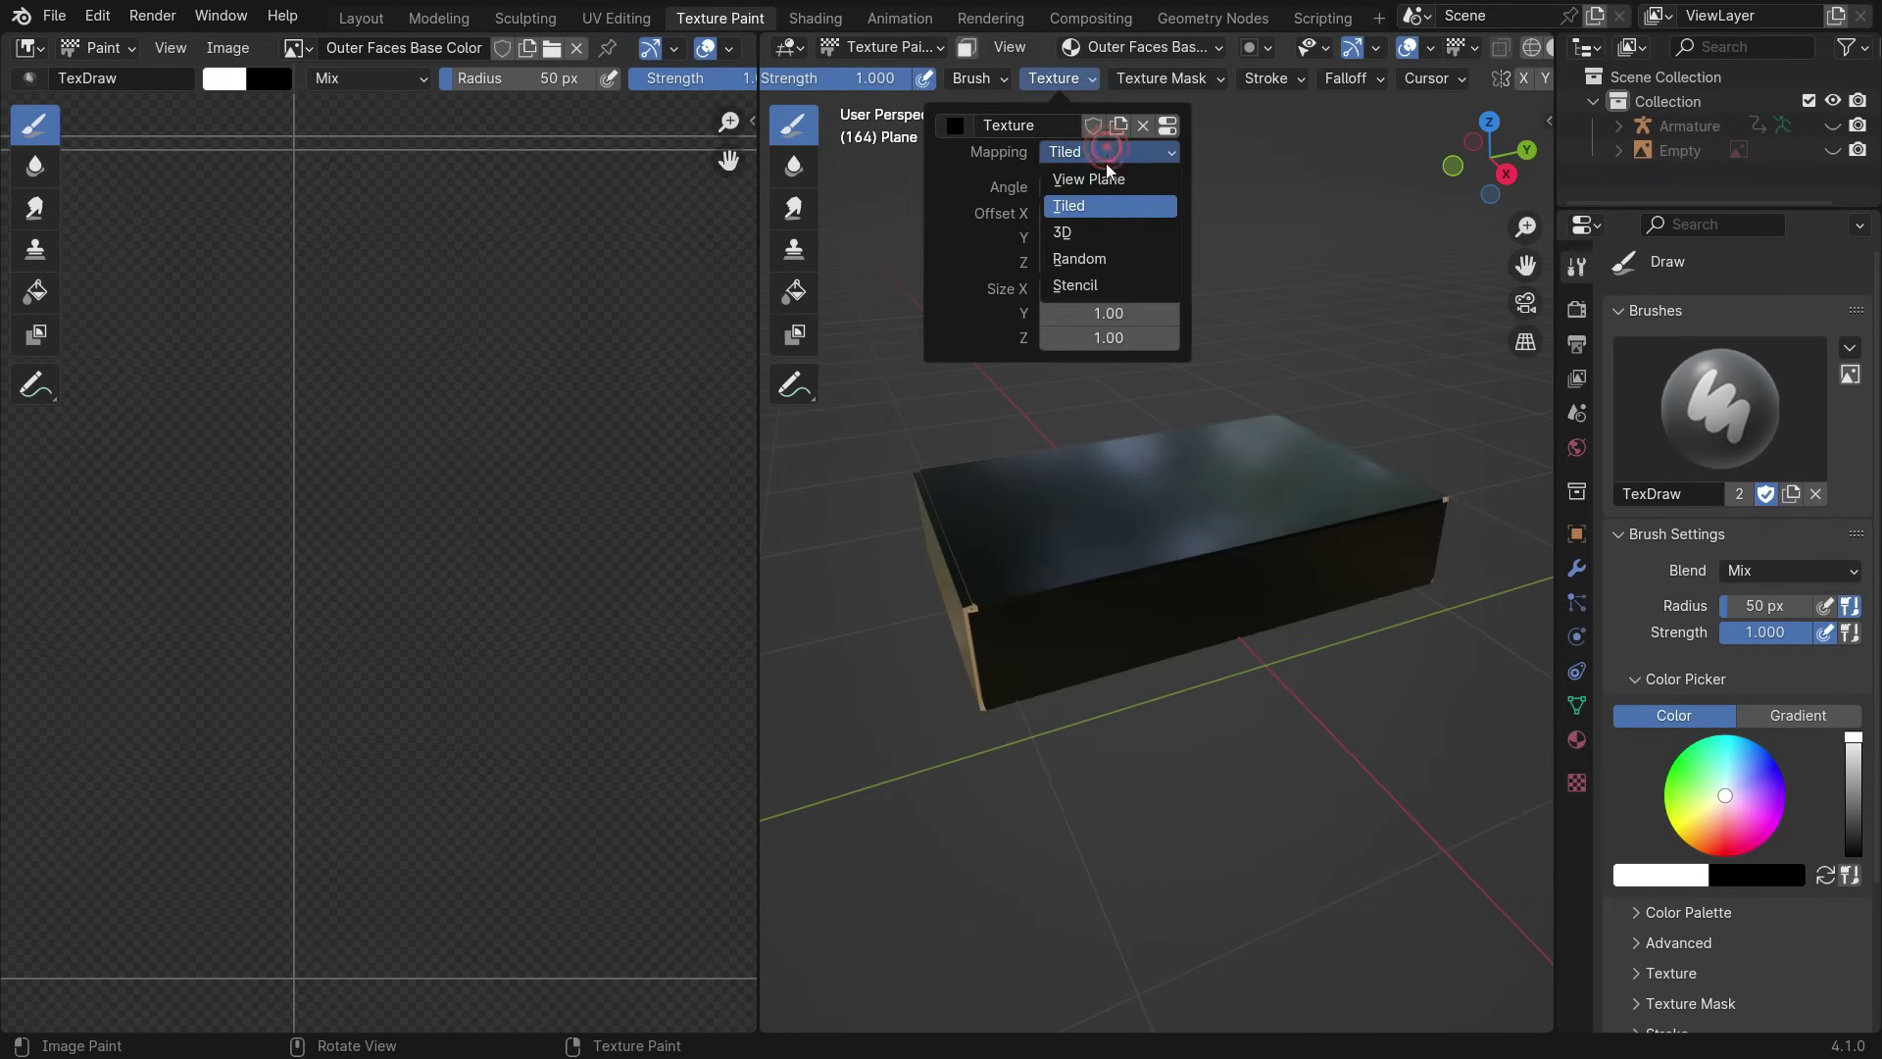
{"action": "left_click", "coordinate": [1090, 285]}
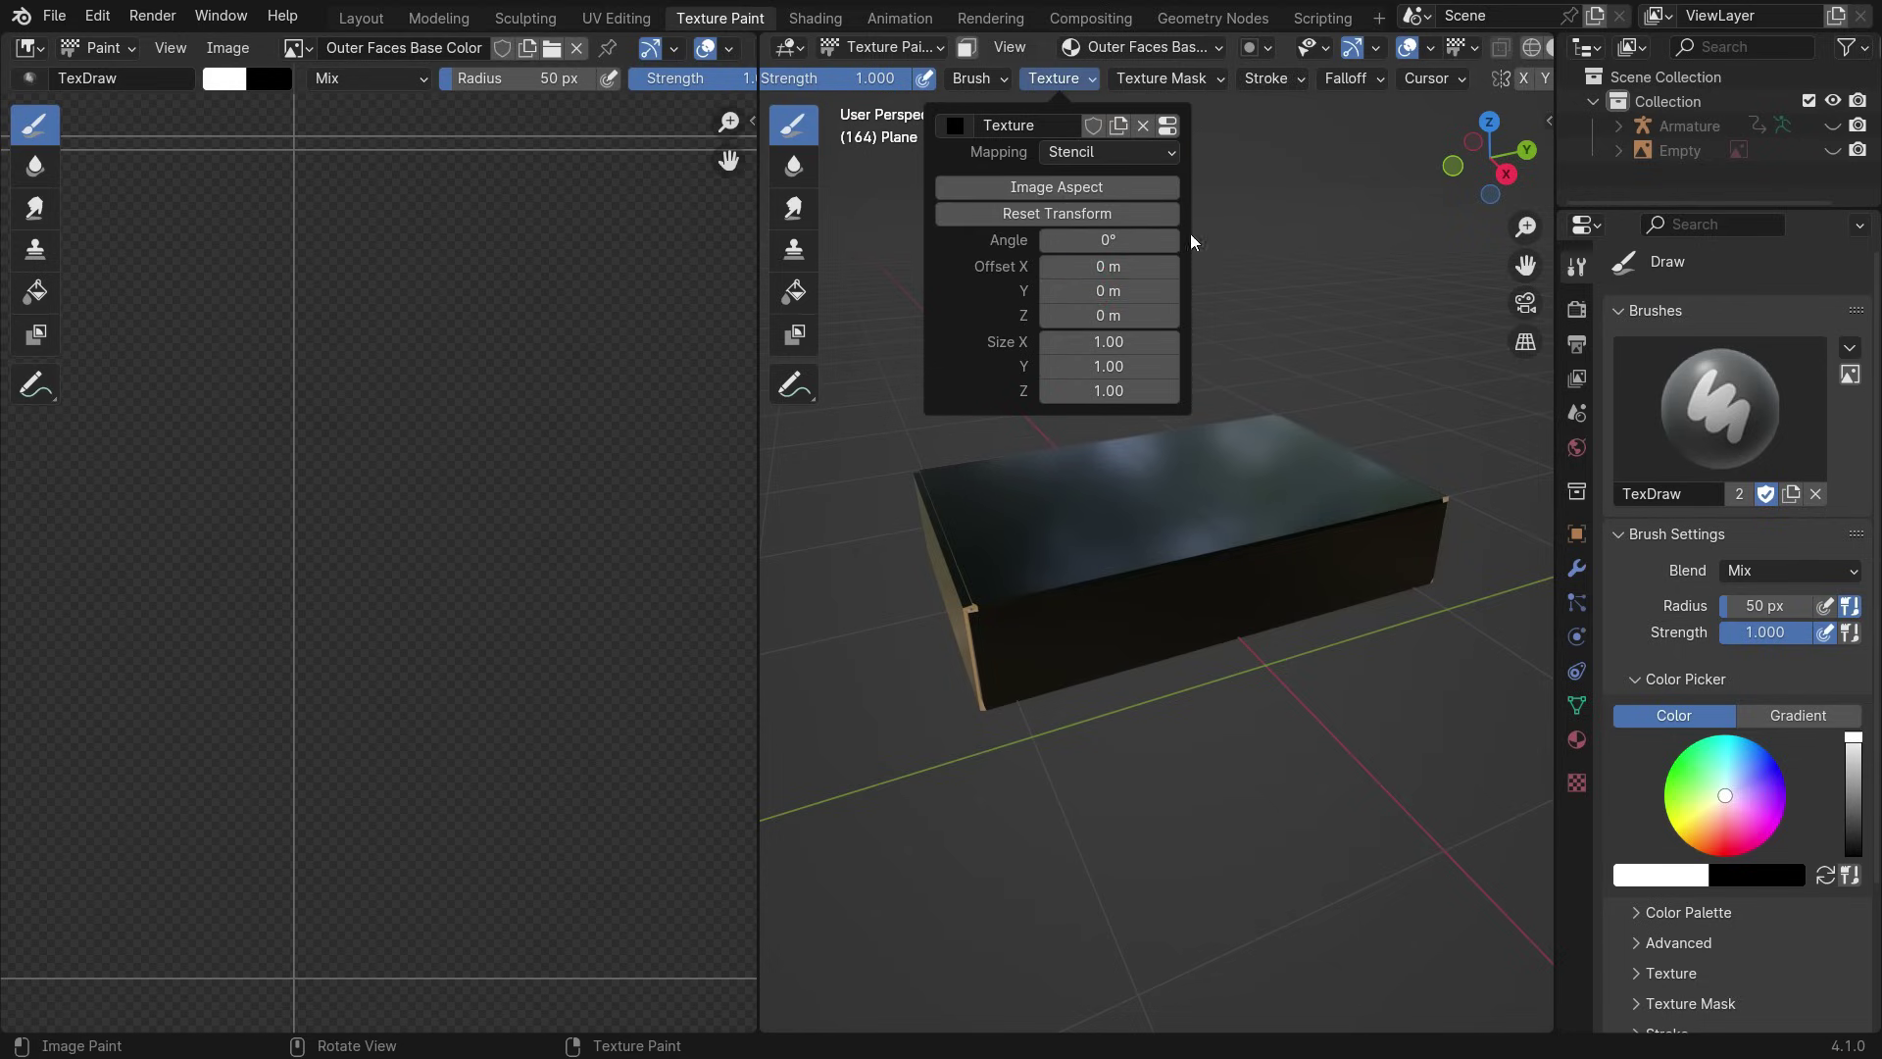
- Set the Draw brush's falloff curve to the constant (flat) preset
{"action": "scroll", "coordinate": [1142, 86], "scroll_direction": "down", "scroll_amount": 3}
{"action": "left_click", "coordinate": [1230, 82]}
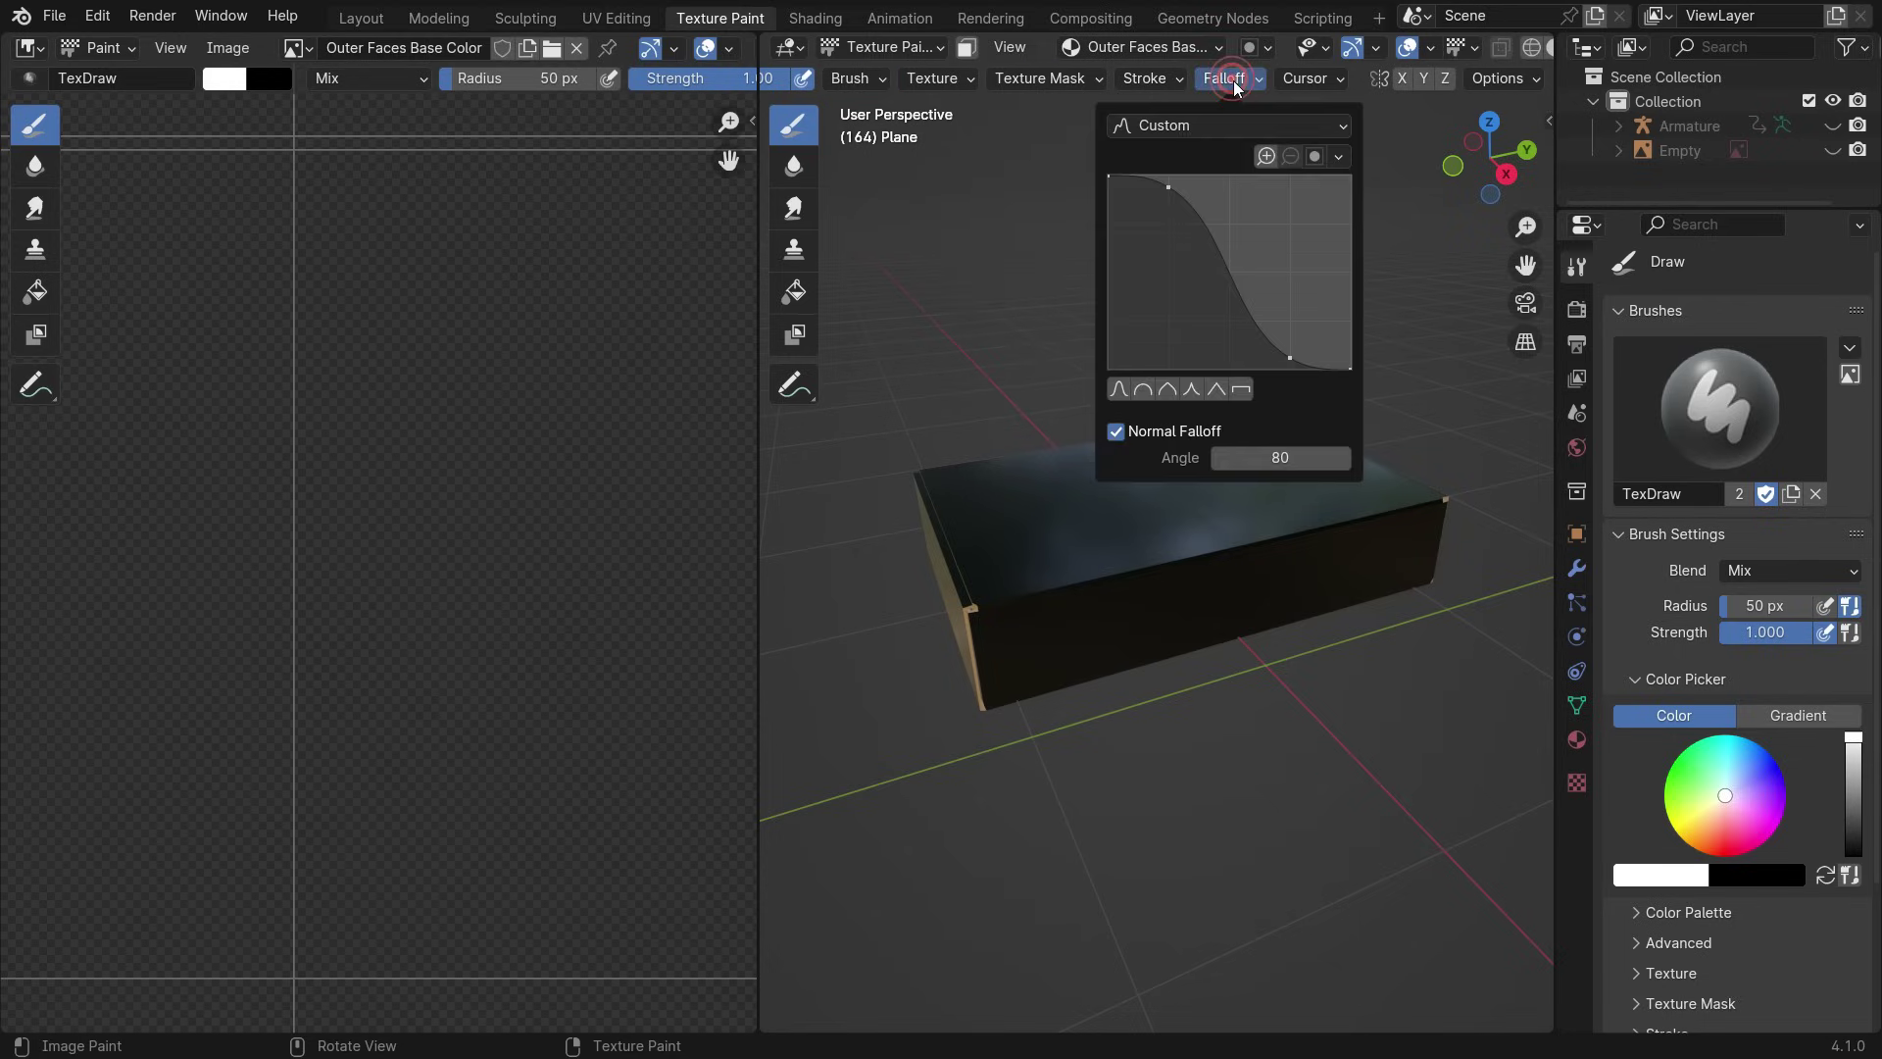
{"action": "left_click", "coordinate": [1242, 389]}
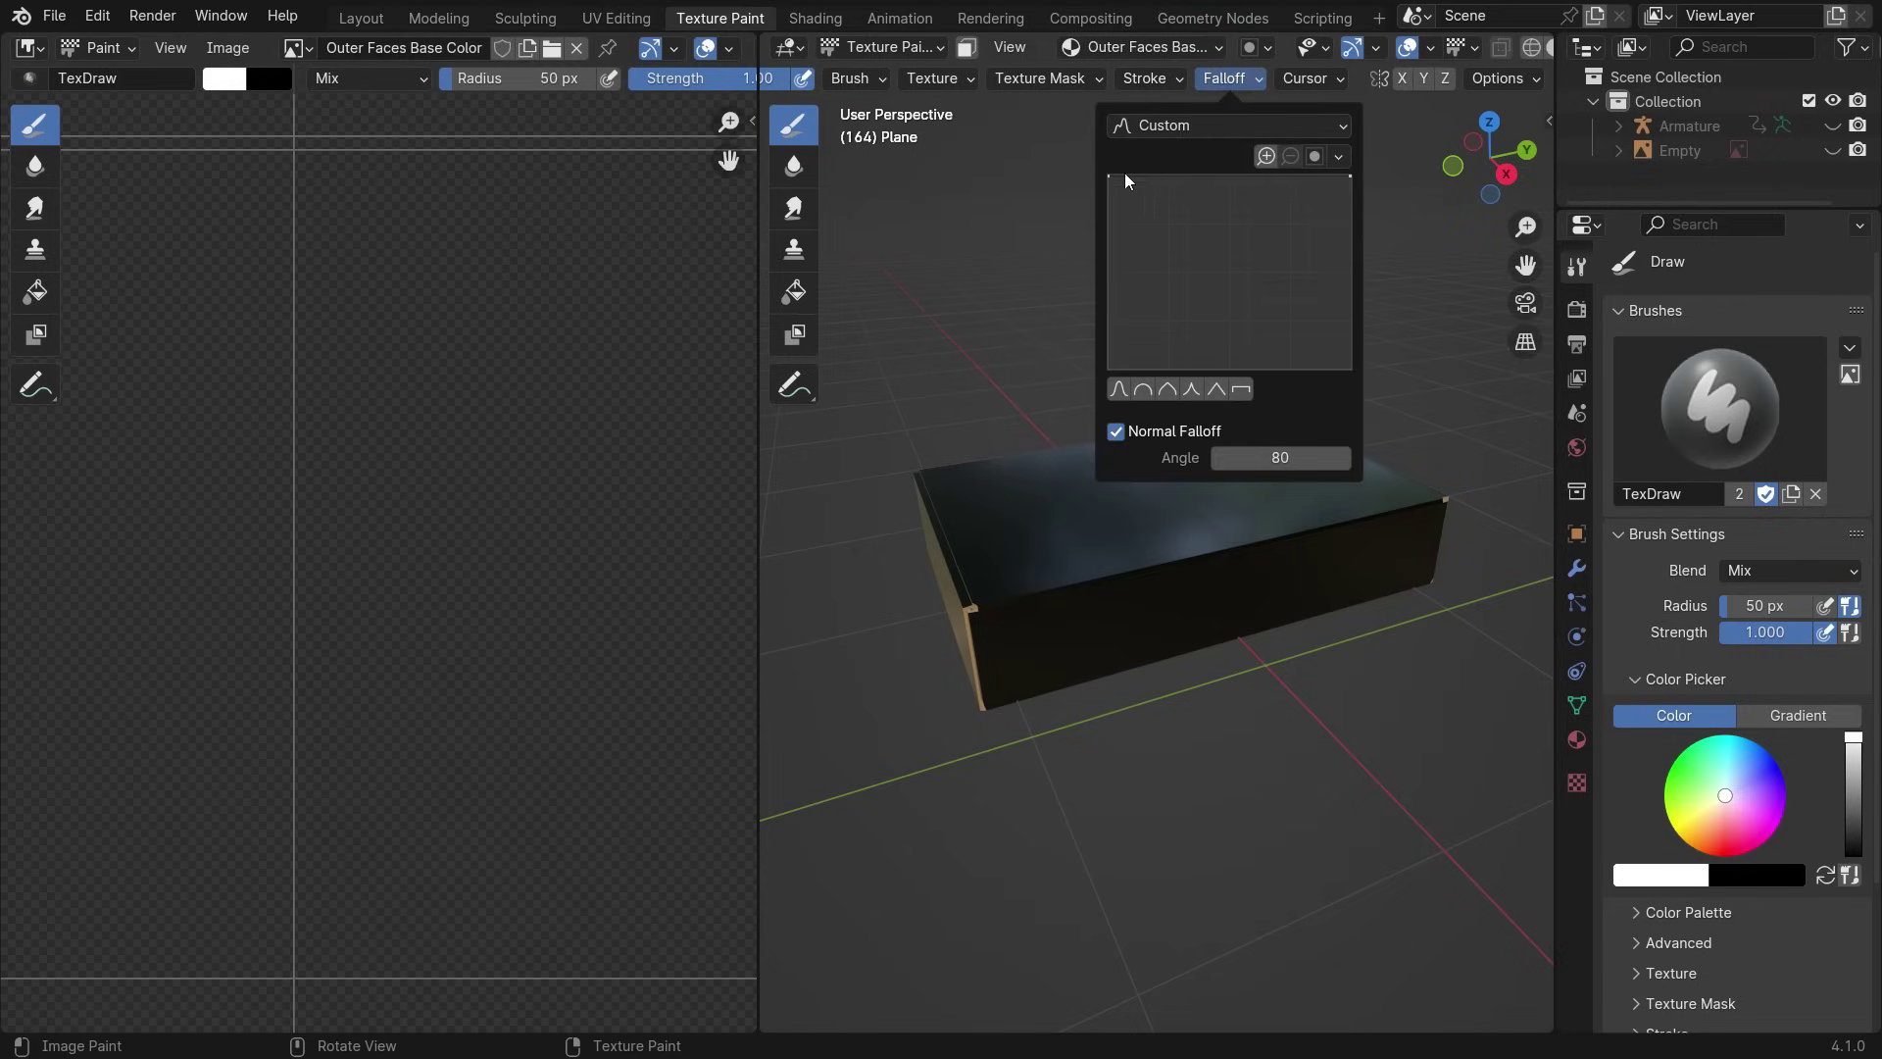
- Load the Blender logo image from the MK GRAPHICS folder into the brush texture
{"action": "left_click", "coordinate": [1577, 782]}
{"action": "left_click", "coordinate": [1802, 737]}
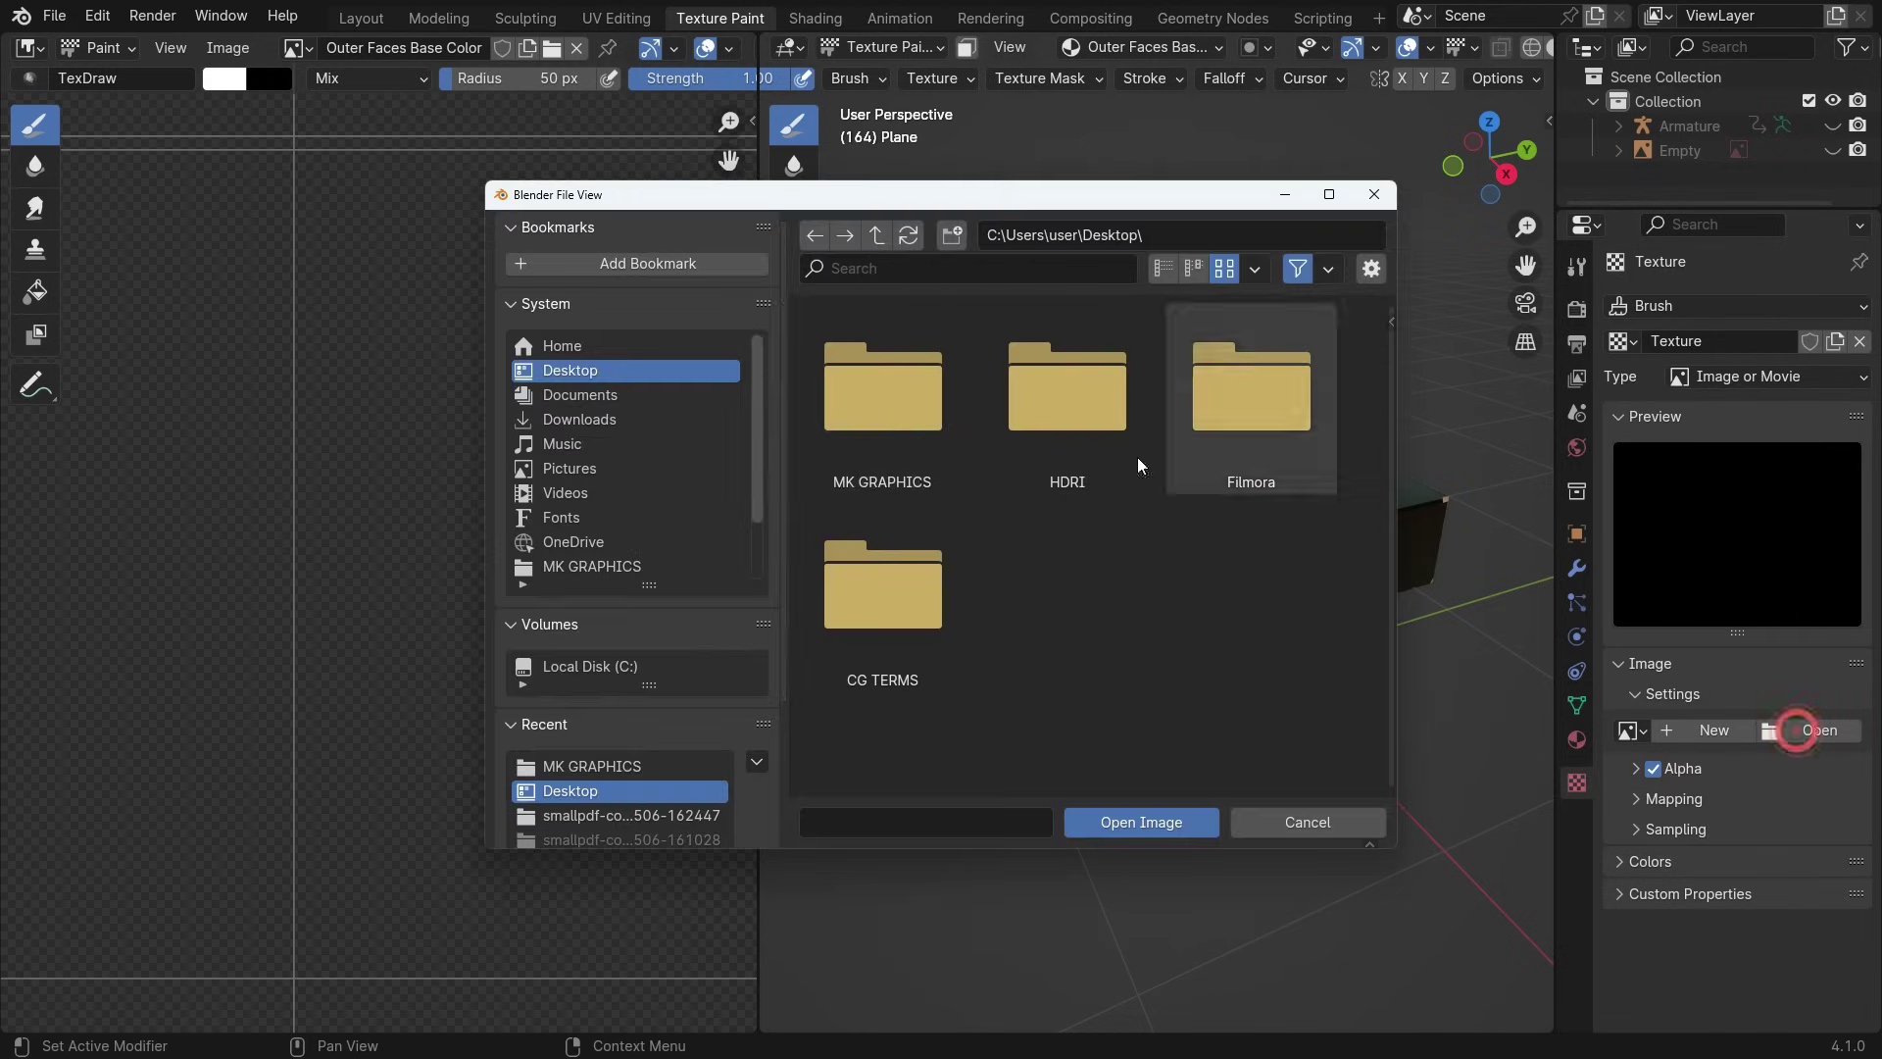
{"action": "left_click", "coordinate": [912, 393]}
{"action": "scroll", "coordinate": [1006, 526], "scroll_direction": "down", "scroll_amount": 8}
{"action": "left_click", "coordinate": [882, 480]}
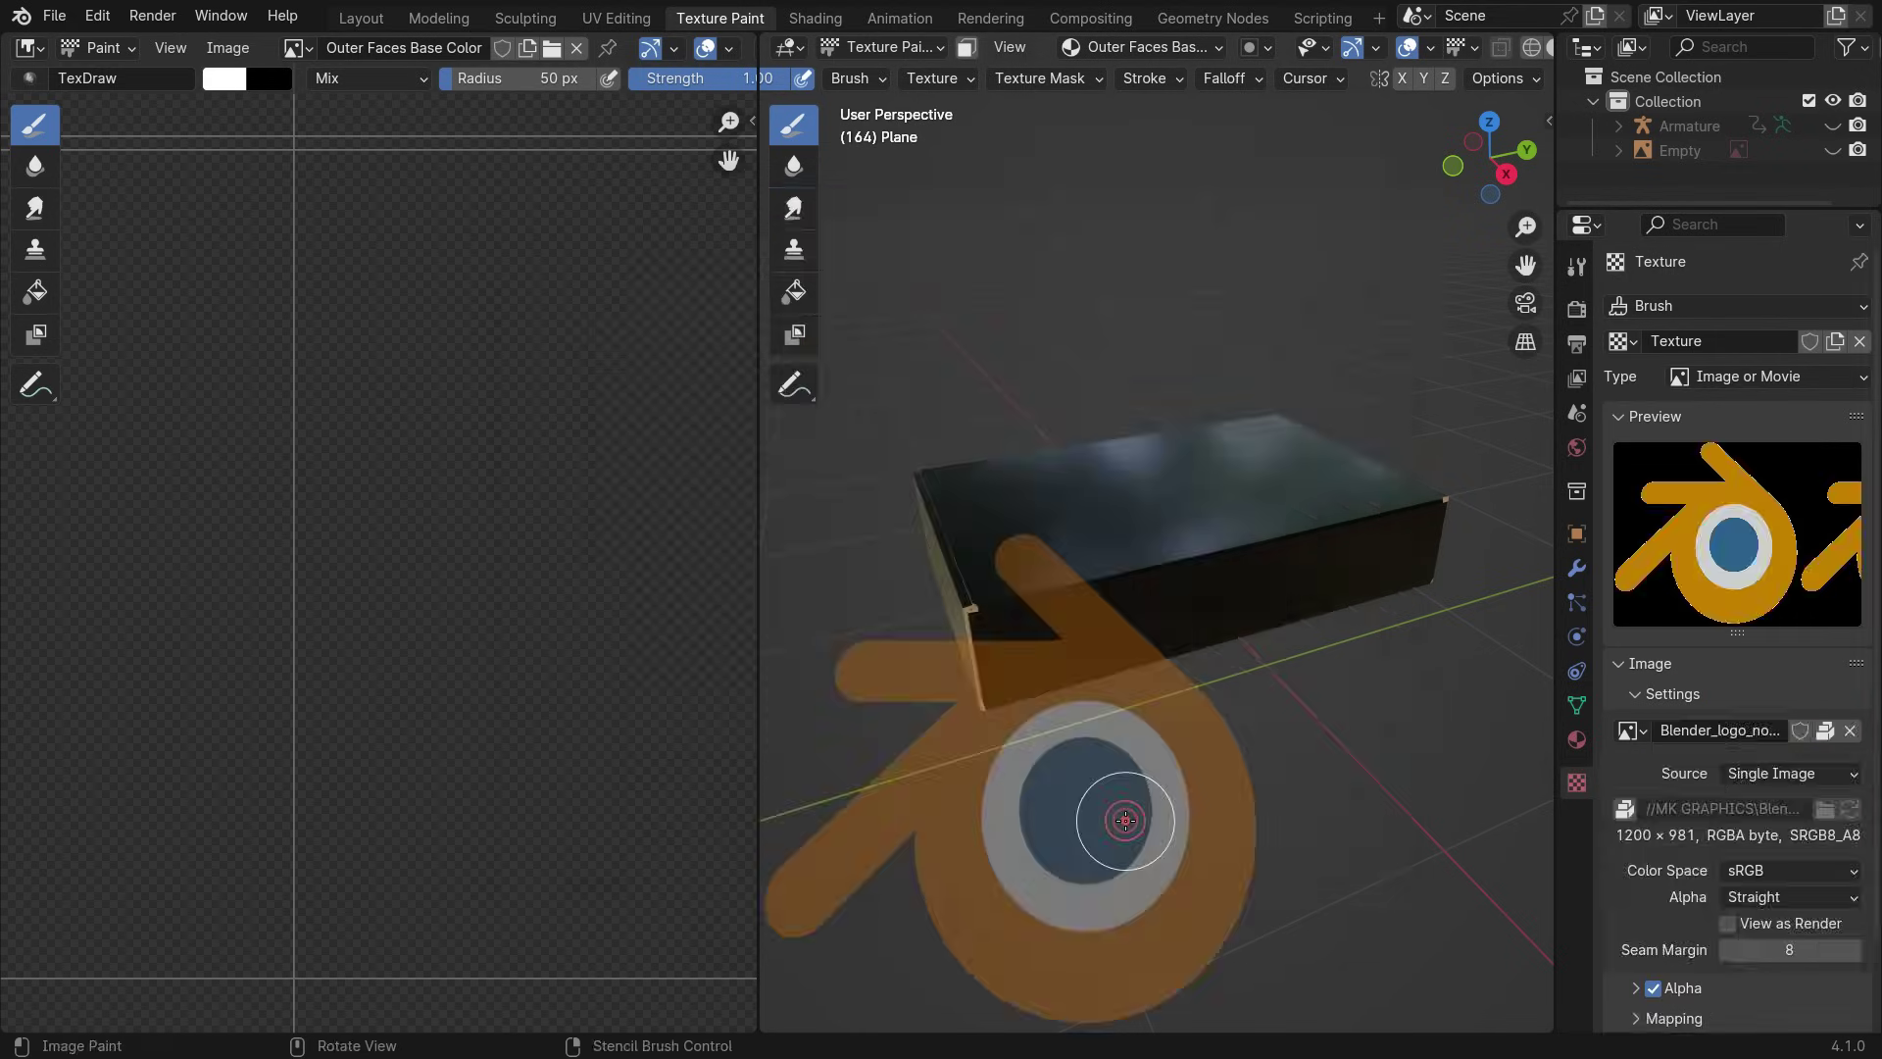
- In top view, shrink and centre the logo stencil on the box lid and paint the whole logo through it
{"action": "key", "text": "KP_7"}
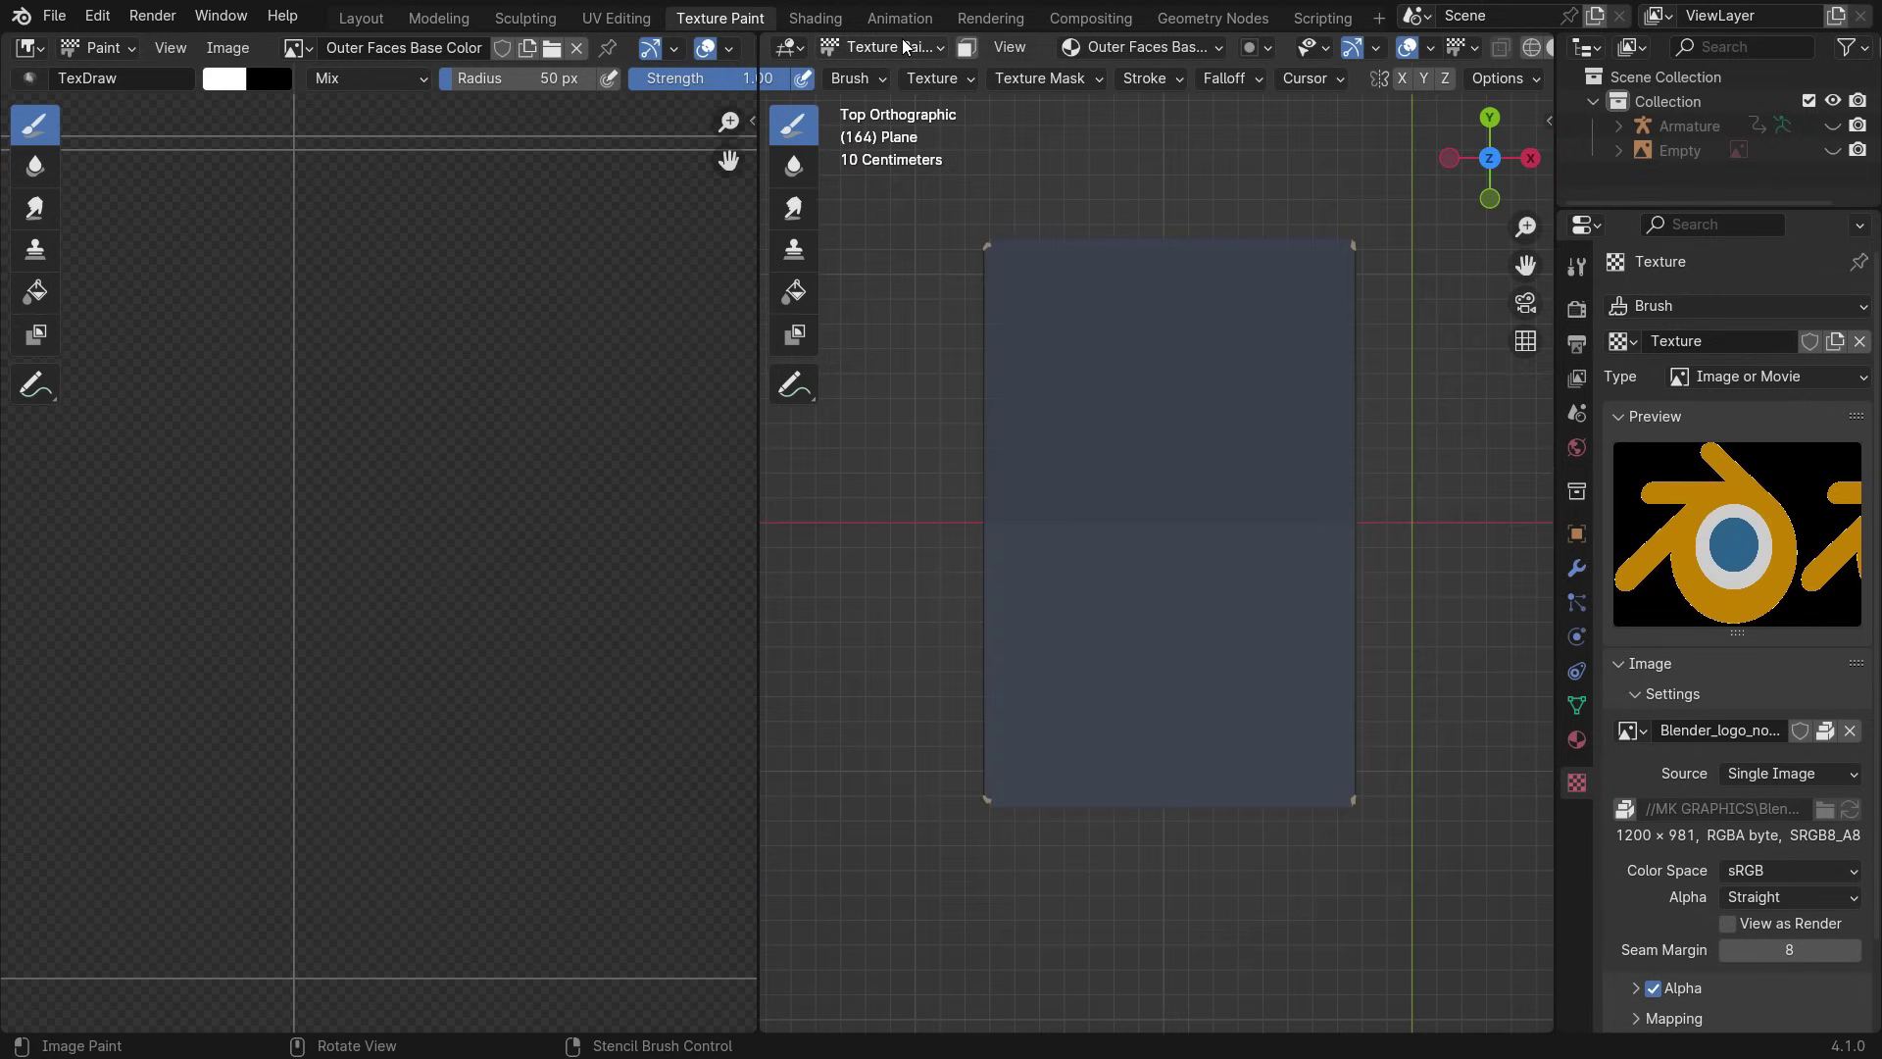
{"action": "right_click_drag", "start_coordinate": [1082, 815], "coordinate": [1179, 585], "text": "shift"}
{"action": "mouse_move", "coordinate": [1231, 610]}
{"action": "right_mouse_down", "text": "shift"}
{"action": "mouse_move", "coordinate": [1163, 554]}
{"action": "mouse_move", "coordinate": [1209, 598]}
{"action": "right_mouse_up", "text": "shift"}
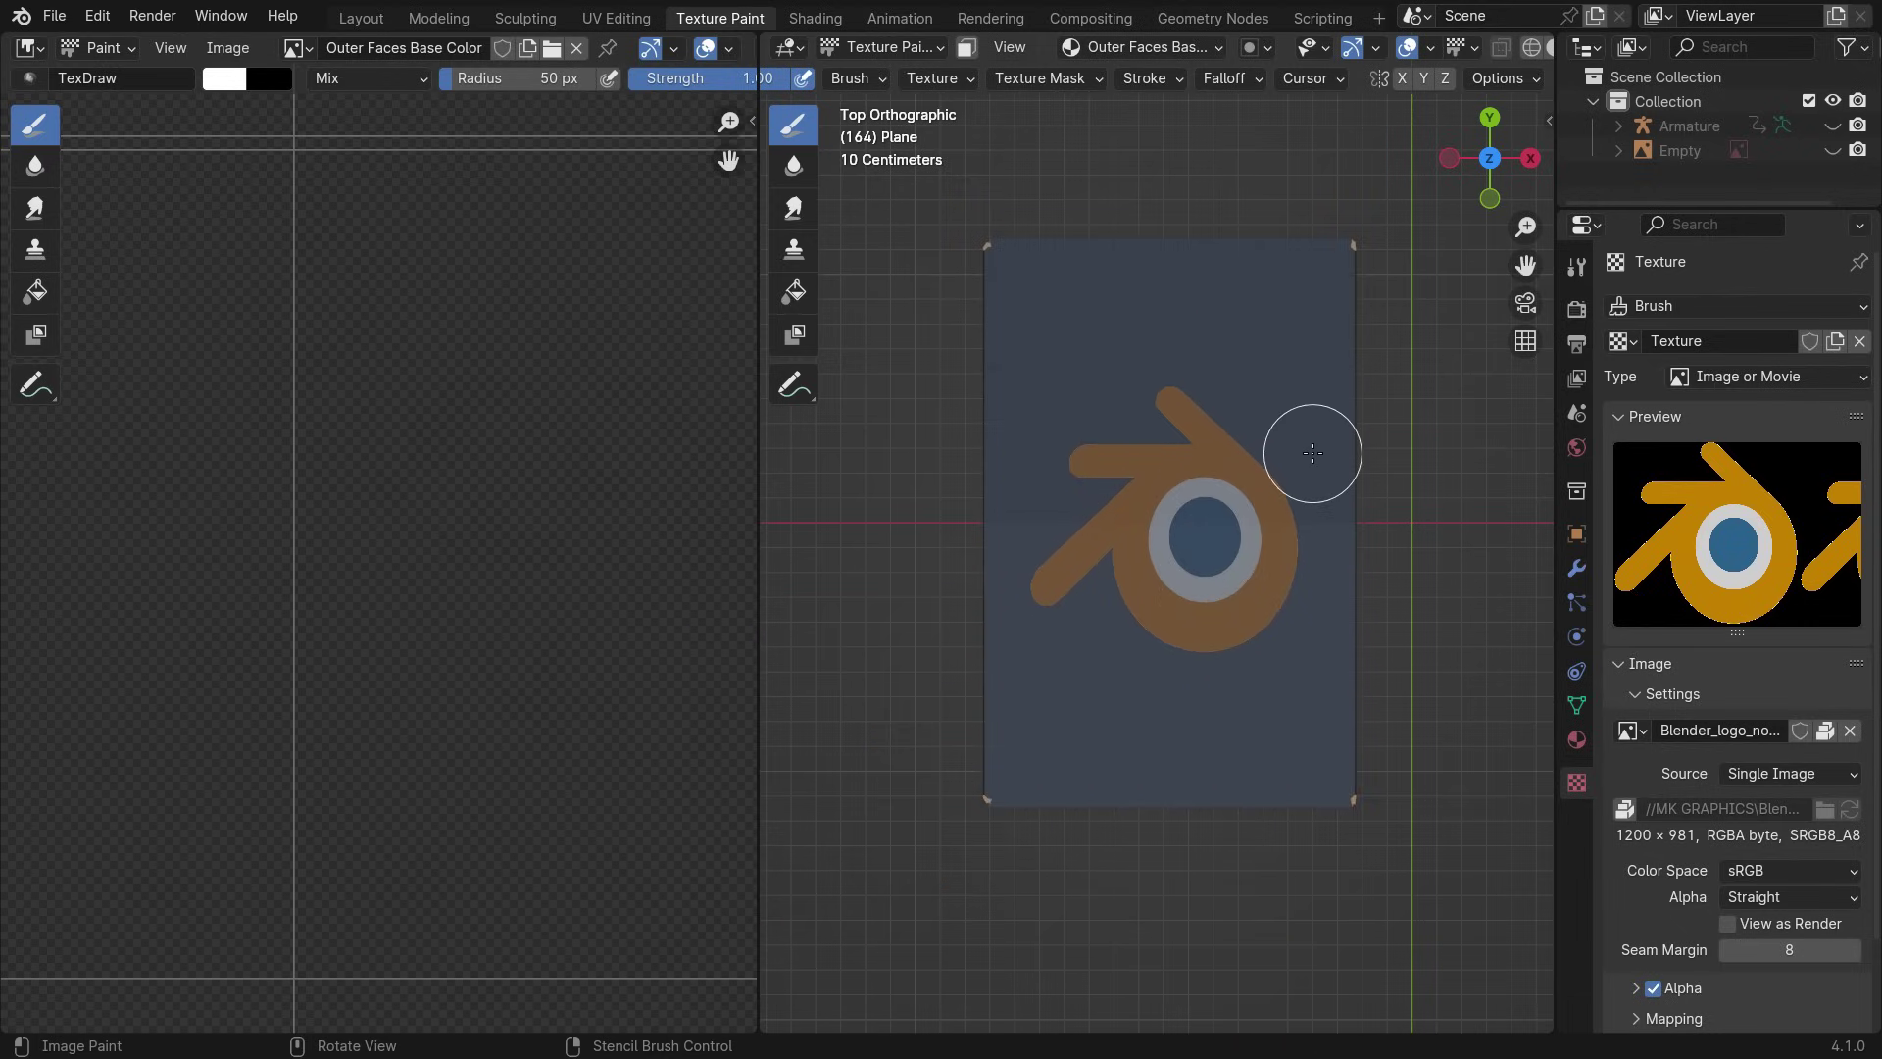
{"action": "mouse_move", "coordinate": [1210, 379]}
{"action": "left_mouse_down"}
{"action": "mouse_move", "coordinate": [1261, 525]}
{"action": "mouse_move", "coordinate": [1176, 622]}
{"action": "mouse_move", "coordinate": [1089, 463]}
{"action": "left_mouse_up"}
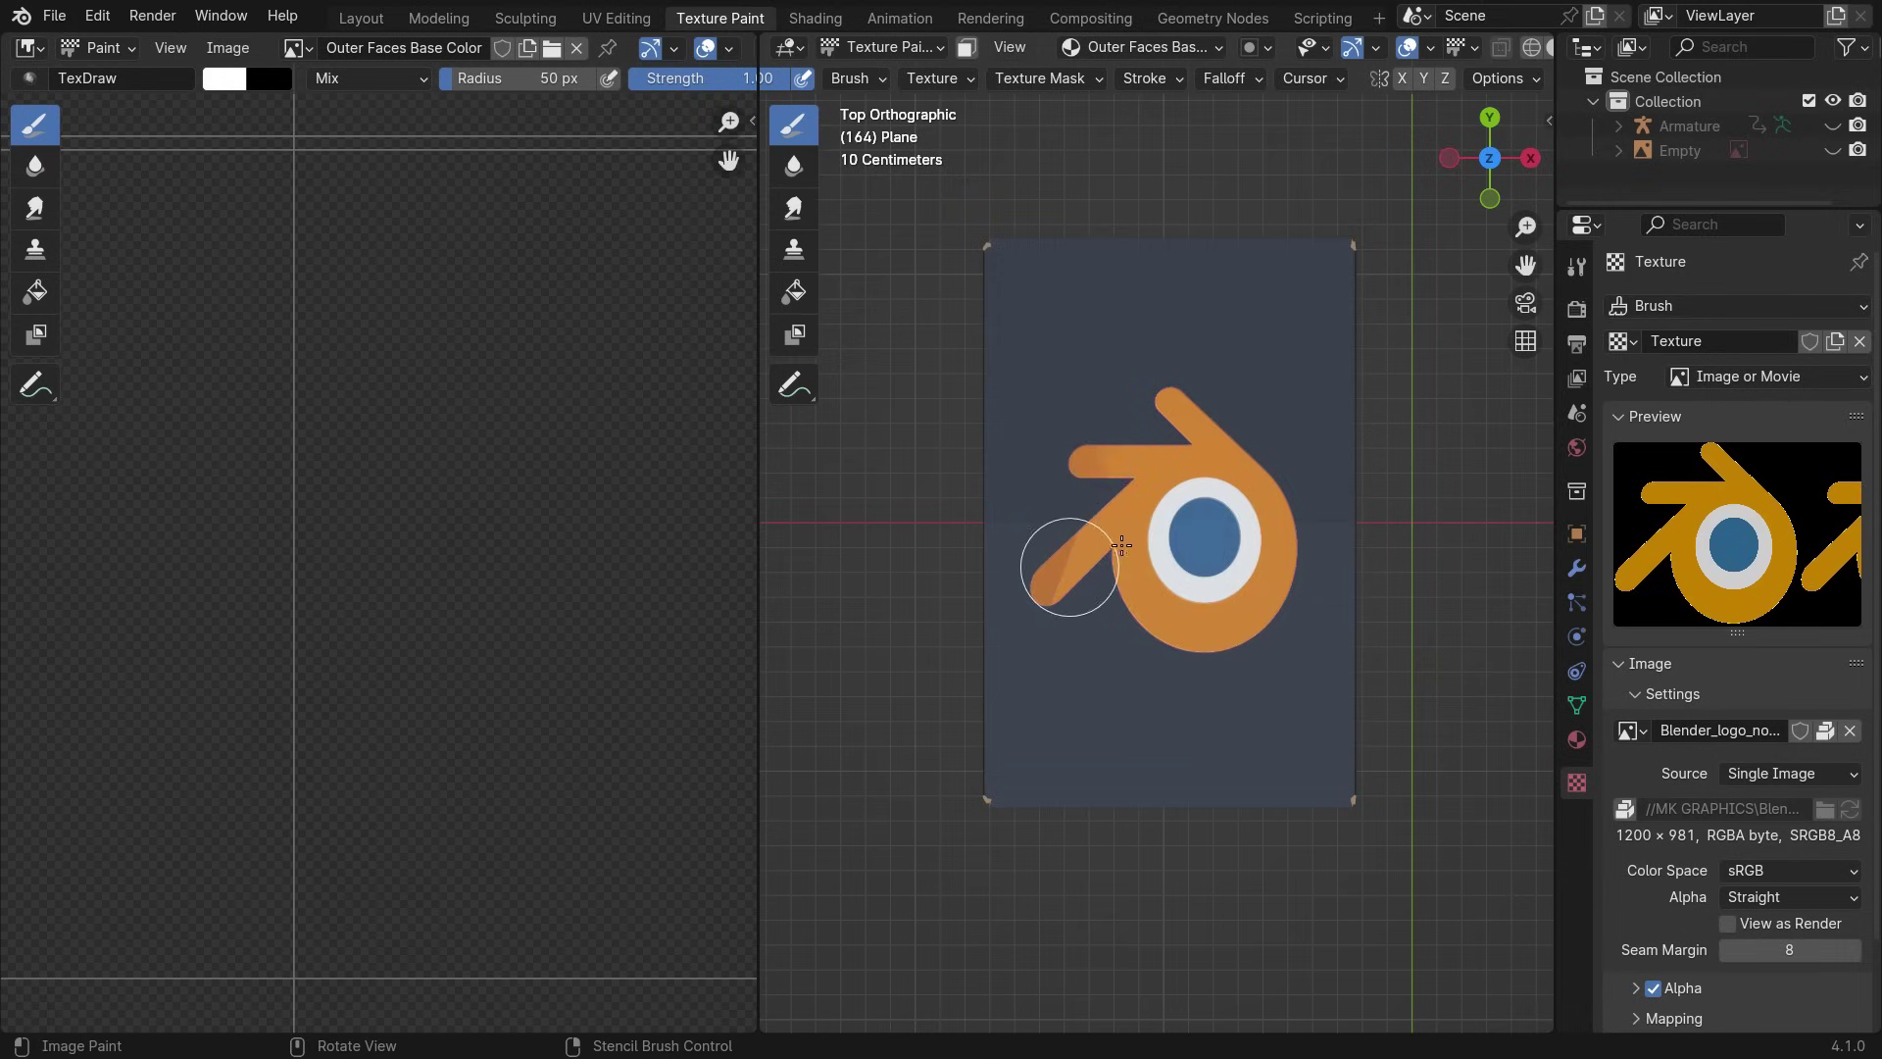
{"action": "left_click_drag", "start_coordinate": [1038, 595], "coordinate": [1122, 546]}
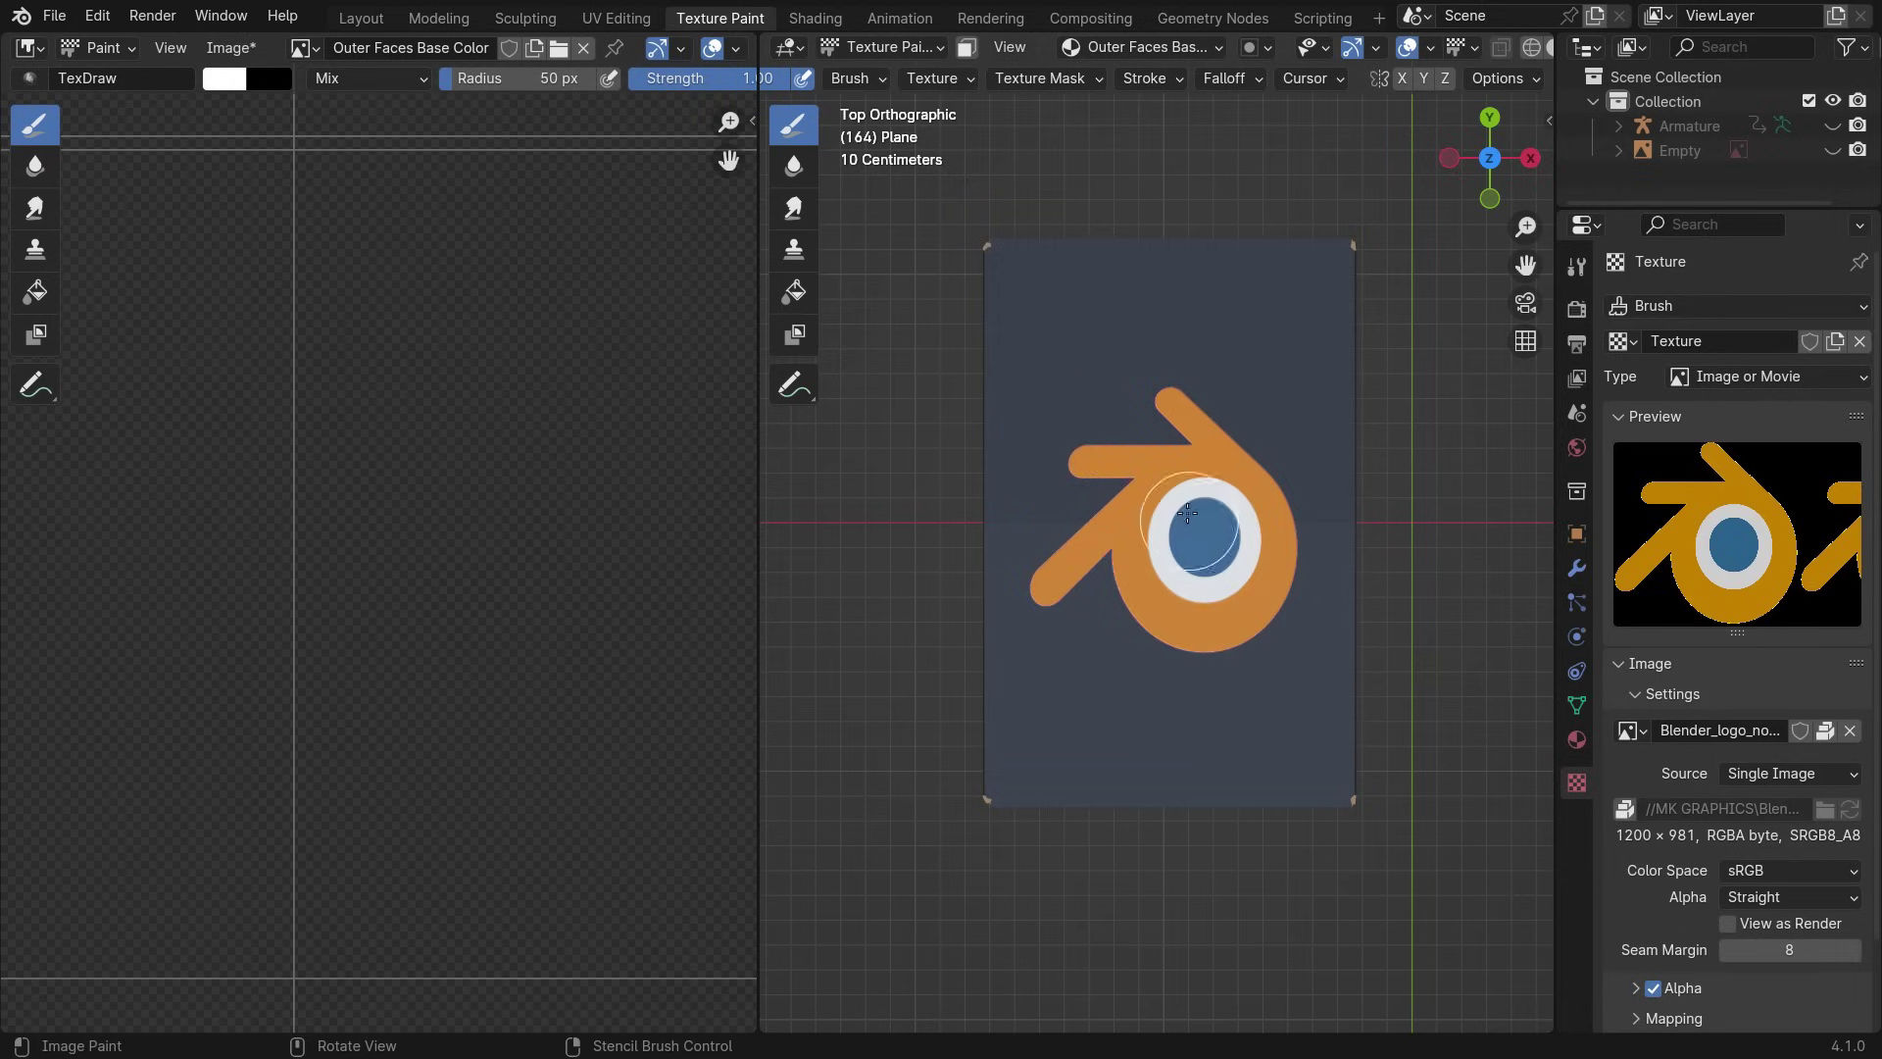
- Remove the stencil texture from the brush and view the painted lid in perspective
{"action": "left_click", "coordinate": [952, 77]}
{"action": "left_click", "coordinate": [1021, 126]}
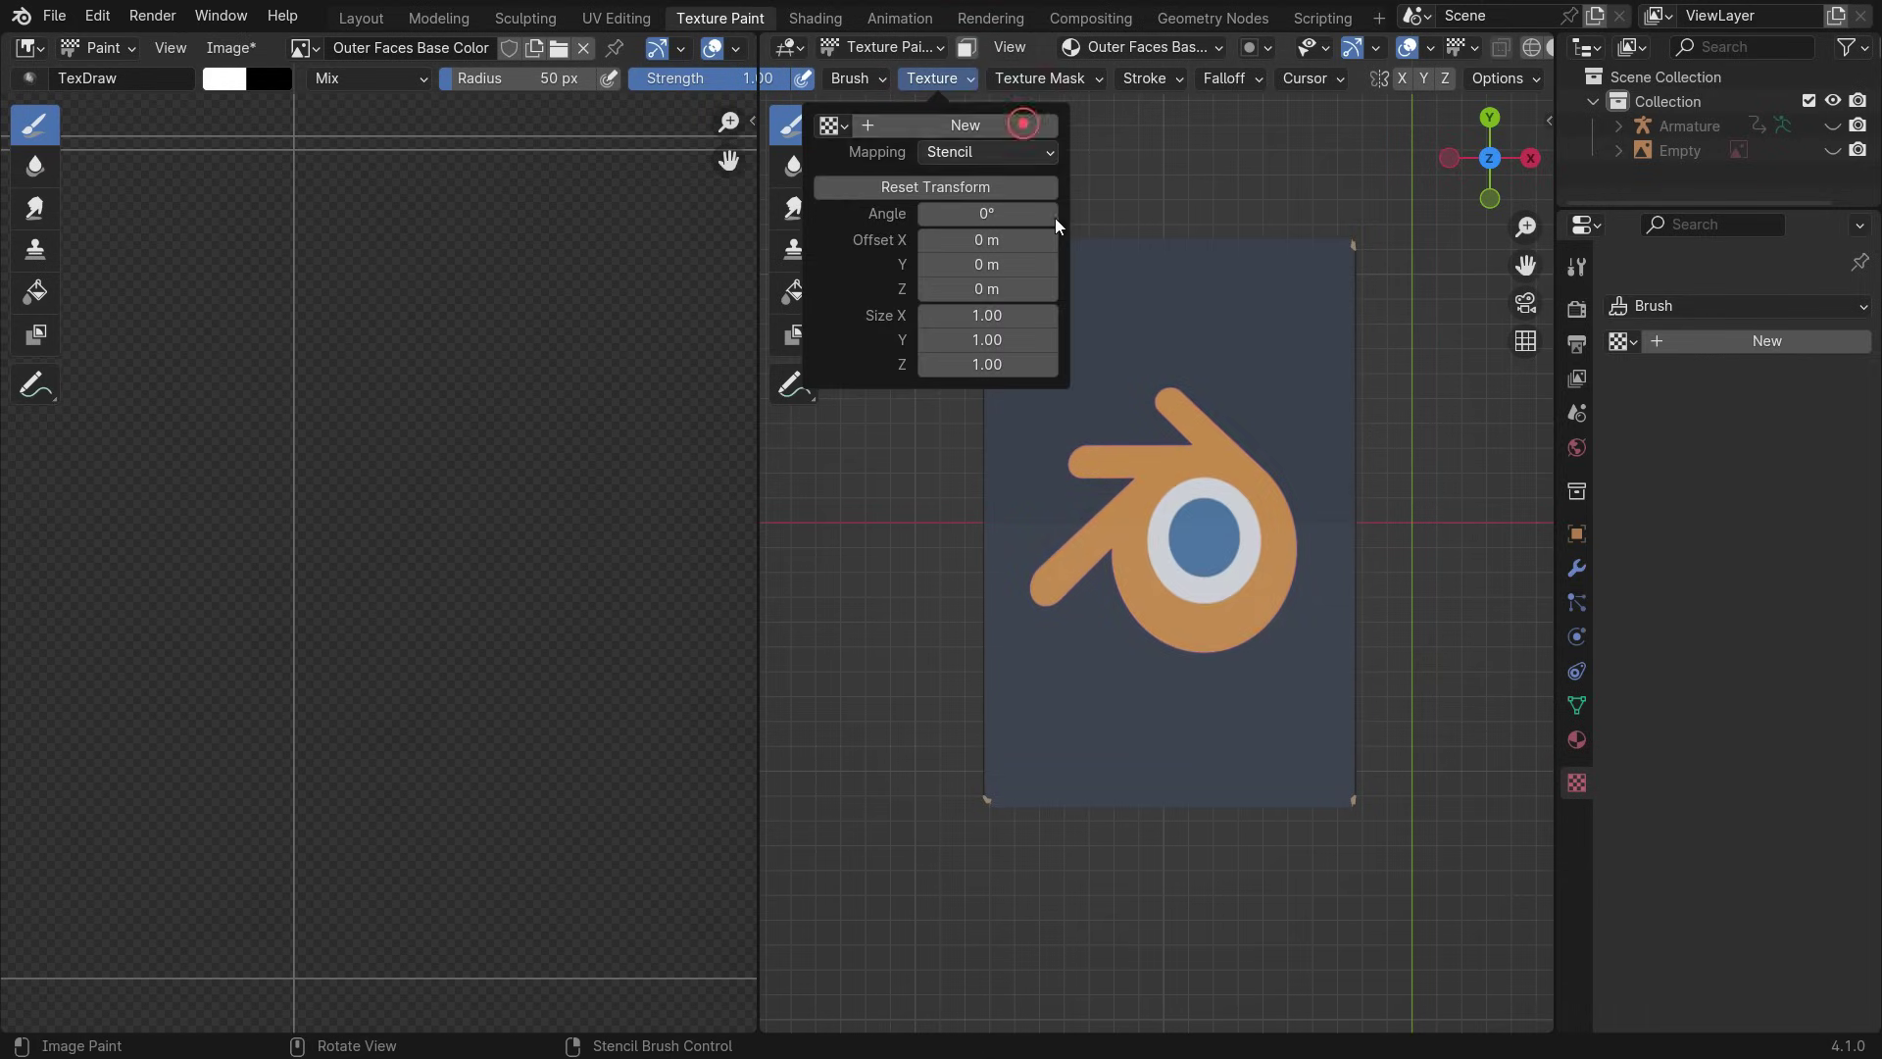
{"action": "mouse_move", "coordinate": [1166, 588]}
{"action": "middle_mouse_down"}
{"action": "mouse_move", "coordinate": [1185, 609]}
{"action": "mouse_move", "coordinate": [1131, 501]}
{"action": "mouse_move", "coordinate": [1191, 534]}
{"action": "mouse_move", "coordinate": [1303, 478]}
{"action": "middle_mouse_up"}
{"action": "middle_click_drag", "start_coordinate": [1257, 558], "coordinate": [1215, 569]}
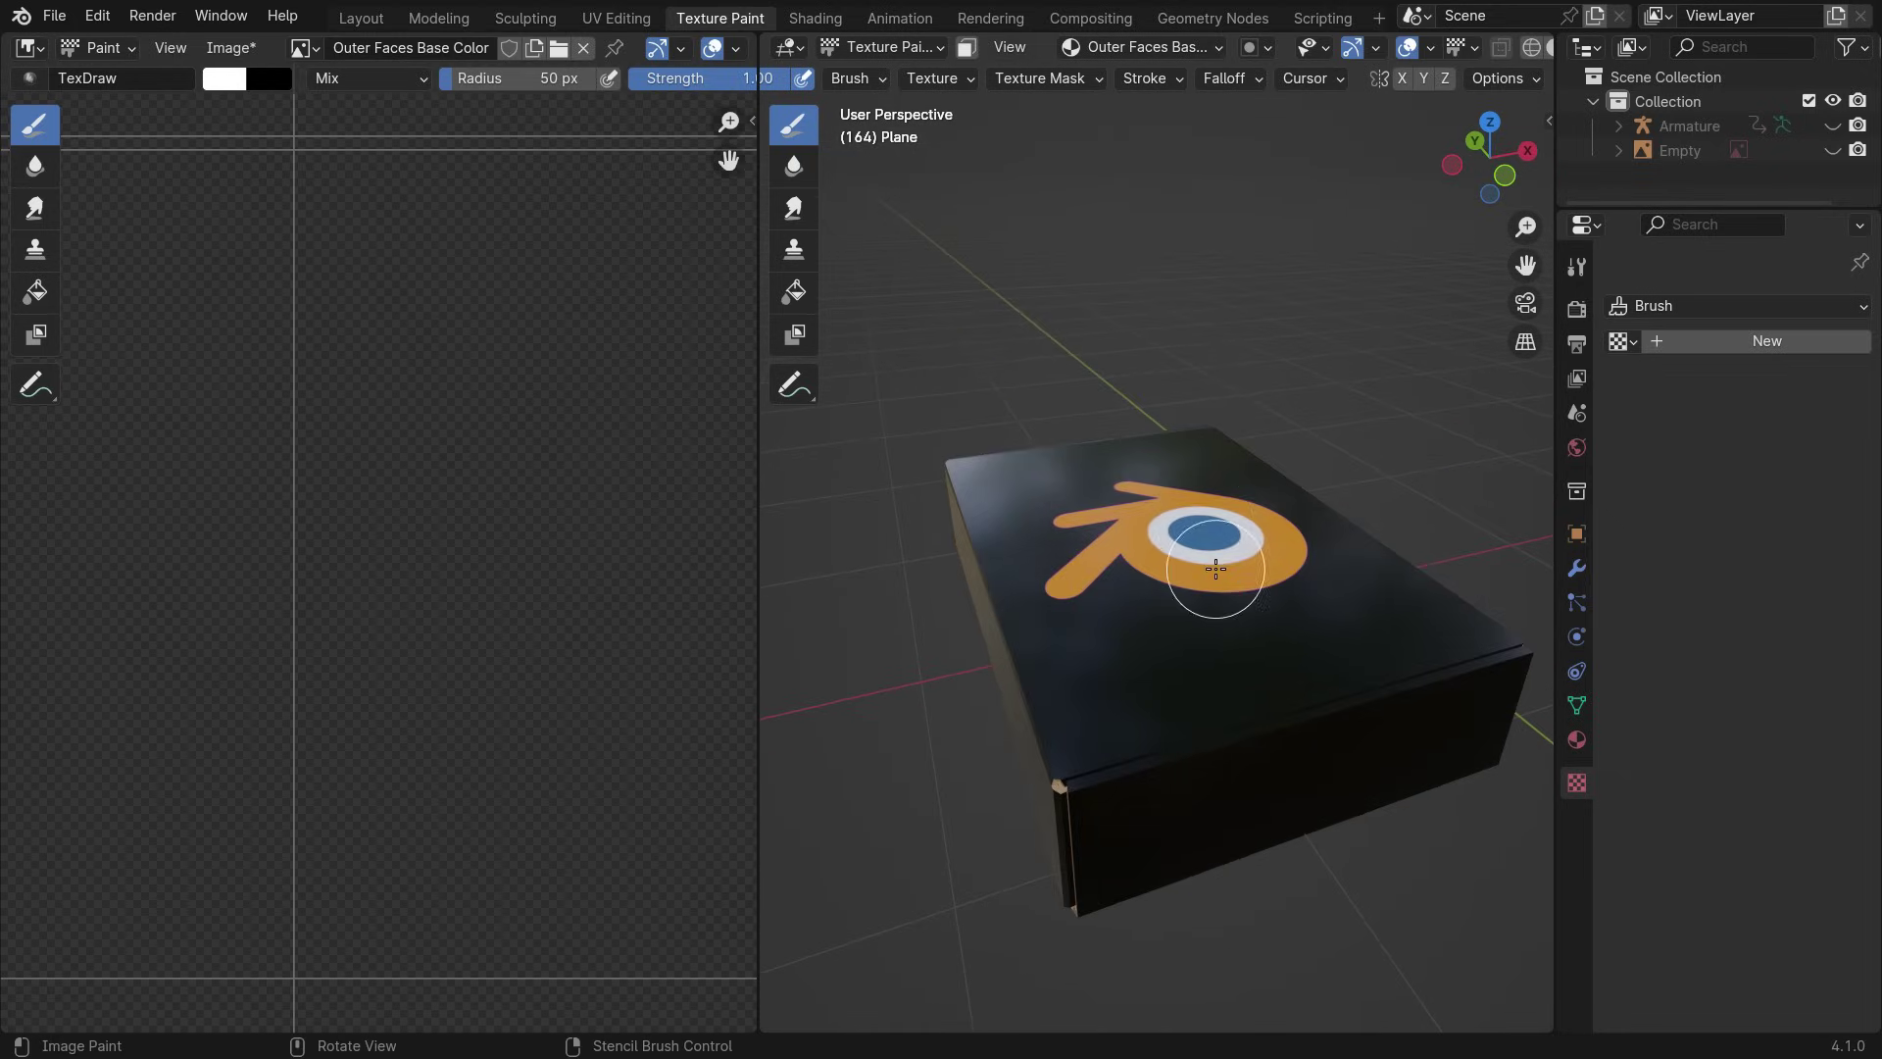
- In the Shading workspace, insert a Mix Color node between the Outer Faces Base Color texture and the Principled BSDF's Base Color
{"action": "left_click", "coordinate": [815, 17]}
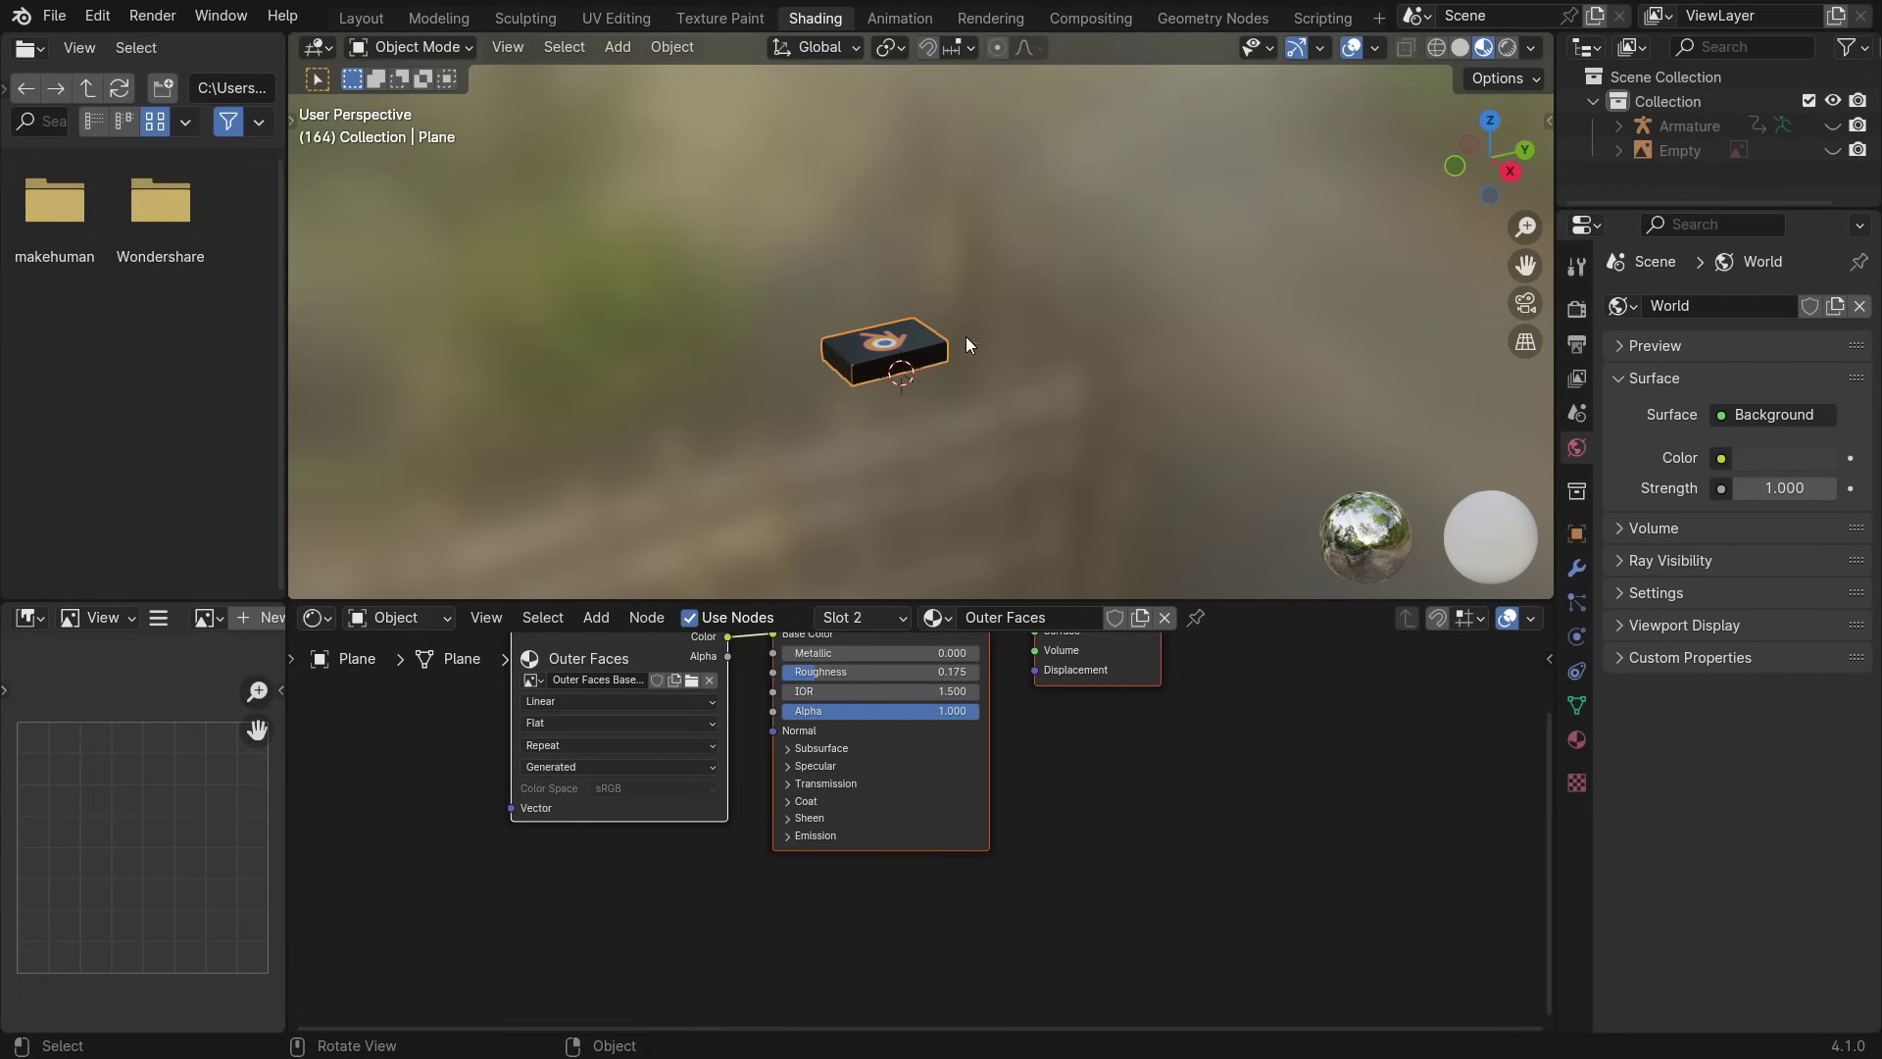
{"action": "middle_click_drag", "start_coordinate": [949, 804], "coordinate": [1026, 925]}
{"action": "scroll", "coordinate": [796, 773], "scroll_direction": "up", "scroll_amount": 3}
{"action": "left_click_drag", "start_coordinate": [719, 728], "coordinate": [571, 745]}
{"action": "scroll", "coordinate": [765, 710], "scroll_direction": "up", "scroll_amount": 4}
{"action": "key", "text": "shift+a"}
{"action": "left_click", "coordinate": [764, 708]}
{"action": "type", "text": "mix"}
{"action": "left_click", "coordinate": [866, 778]}
{"action": "left_click", "coordinate": [672, 667]}
{"action": "scroll", "coordinate": [1038, 735], "scroll_direction": "down", "scroll_amount": 4}
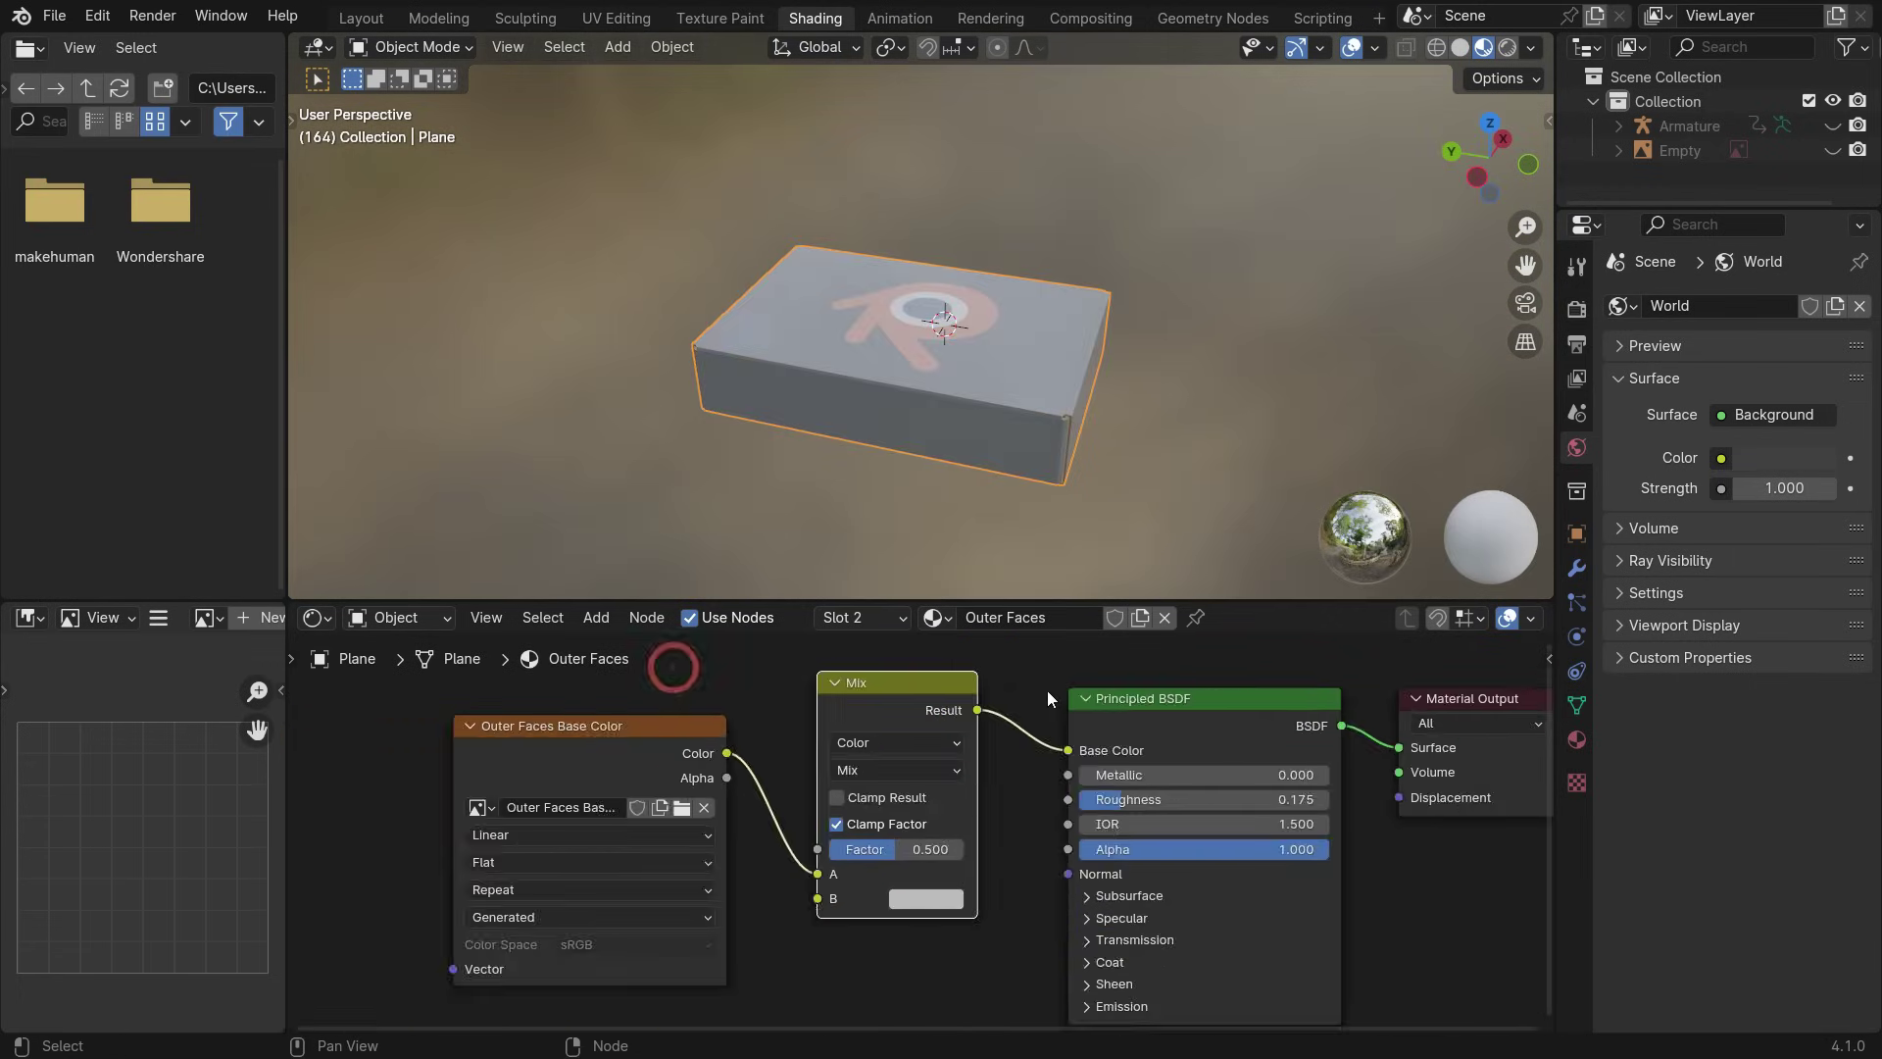
- Connect the texture's Alpha to the Mix node's Factor, move its Color link to input B, and set color A to dark blue
{"action": "scroll", "coordinate": [814, 910], "scroll_direction": "up", "scroll_amount": 3}
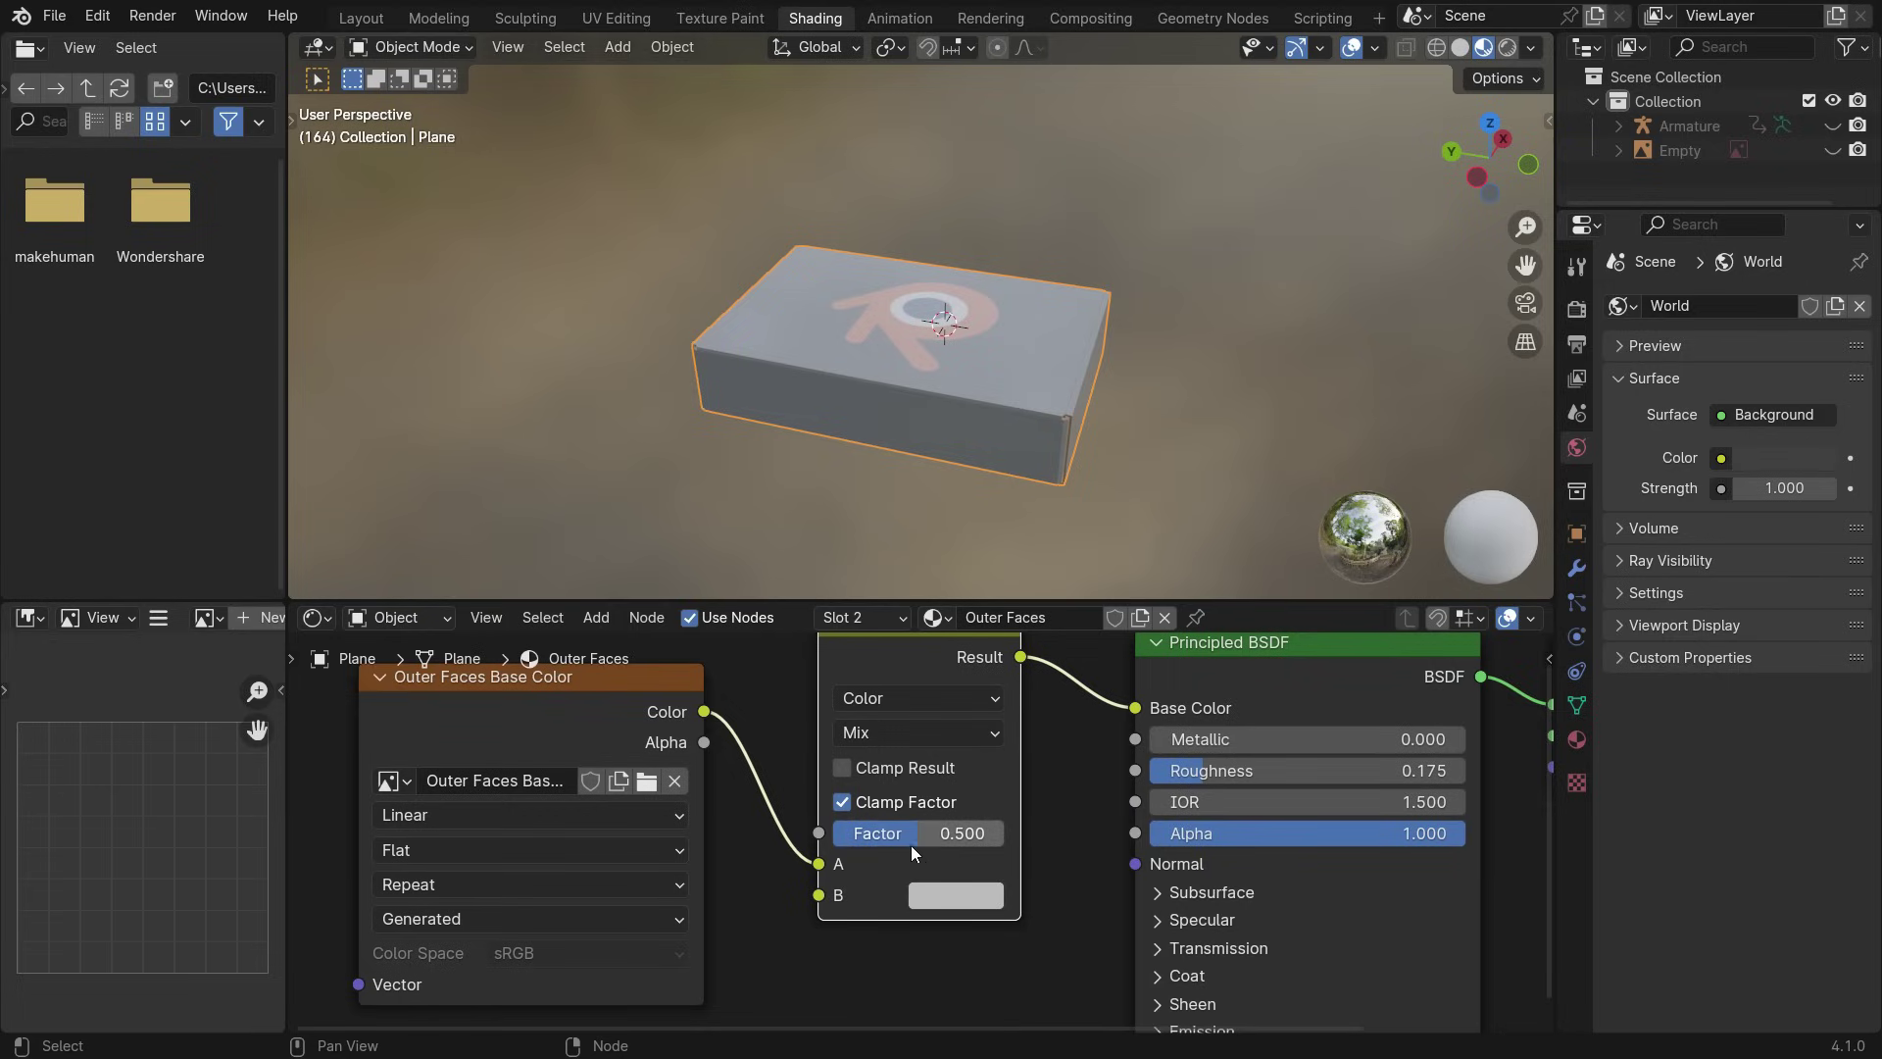
{"action": "left_click_drag", "start_coordinate": [704, 742], "coordinate": [818, 832]}
{"action": "middle_click_drag", "start_coordinate": [897, 529], "coordinate": [937, 564]}
{"action": "left_click_drag", "start_coordinate": [818, 864], "coordinate": [819, 895]}
{"action": "left_click", "coordinate": [947, 865]}
{"action": "left_click_drag", "start_coordinate": [1043, 535], "coordinate": [1161, 481]}
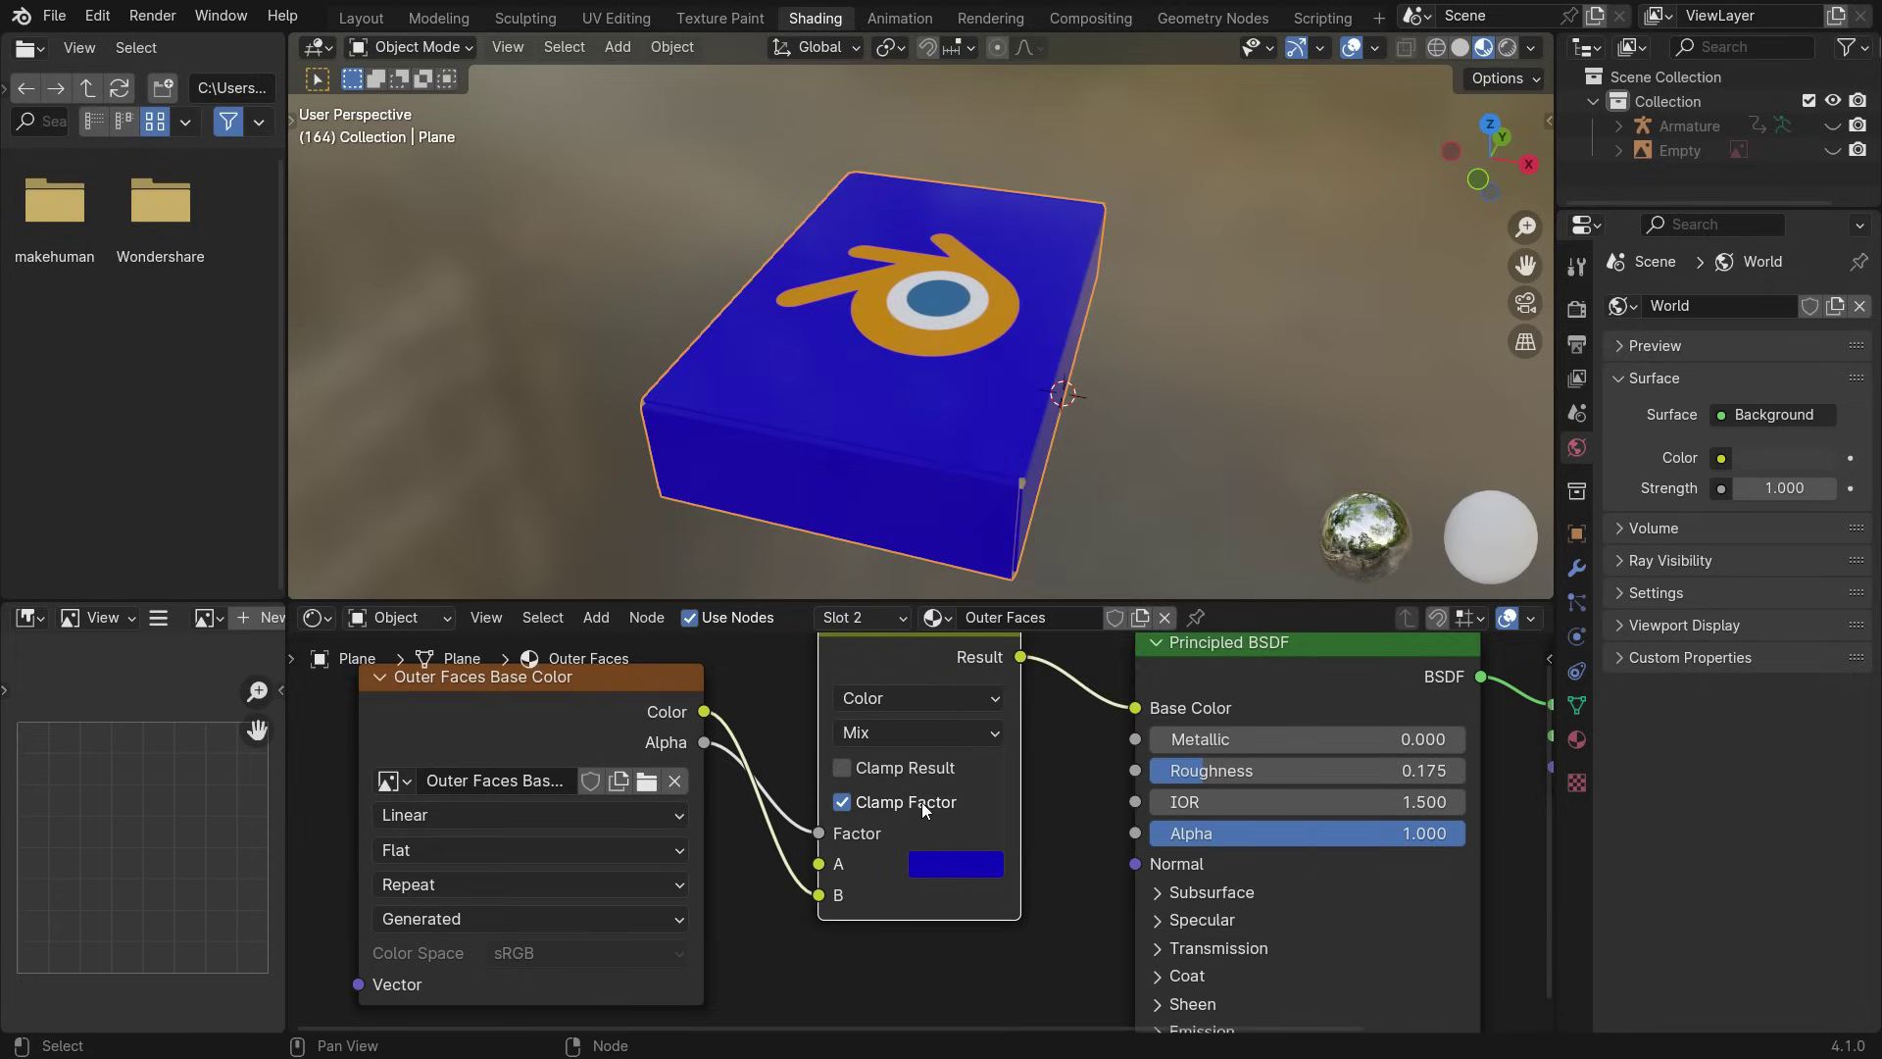
{"action": "scroll", "coordinate": [920, 808], "scroll_direction": "down", "scroll_amount": 4}
{"action": "scroll", "coordinate": [1173, 800], "scroll_direction": "up", "scroll_amount": 7}
{"action": "left_click_drag", "start_coordinate": [1132, 762], "coordinate": [1134, 762]}
- Play the box's folding animation from the first frame in the Layout workspace
{"action": "left_click", "coordinate": [361, 18]}
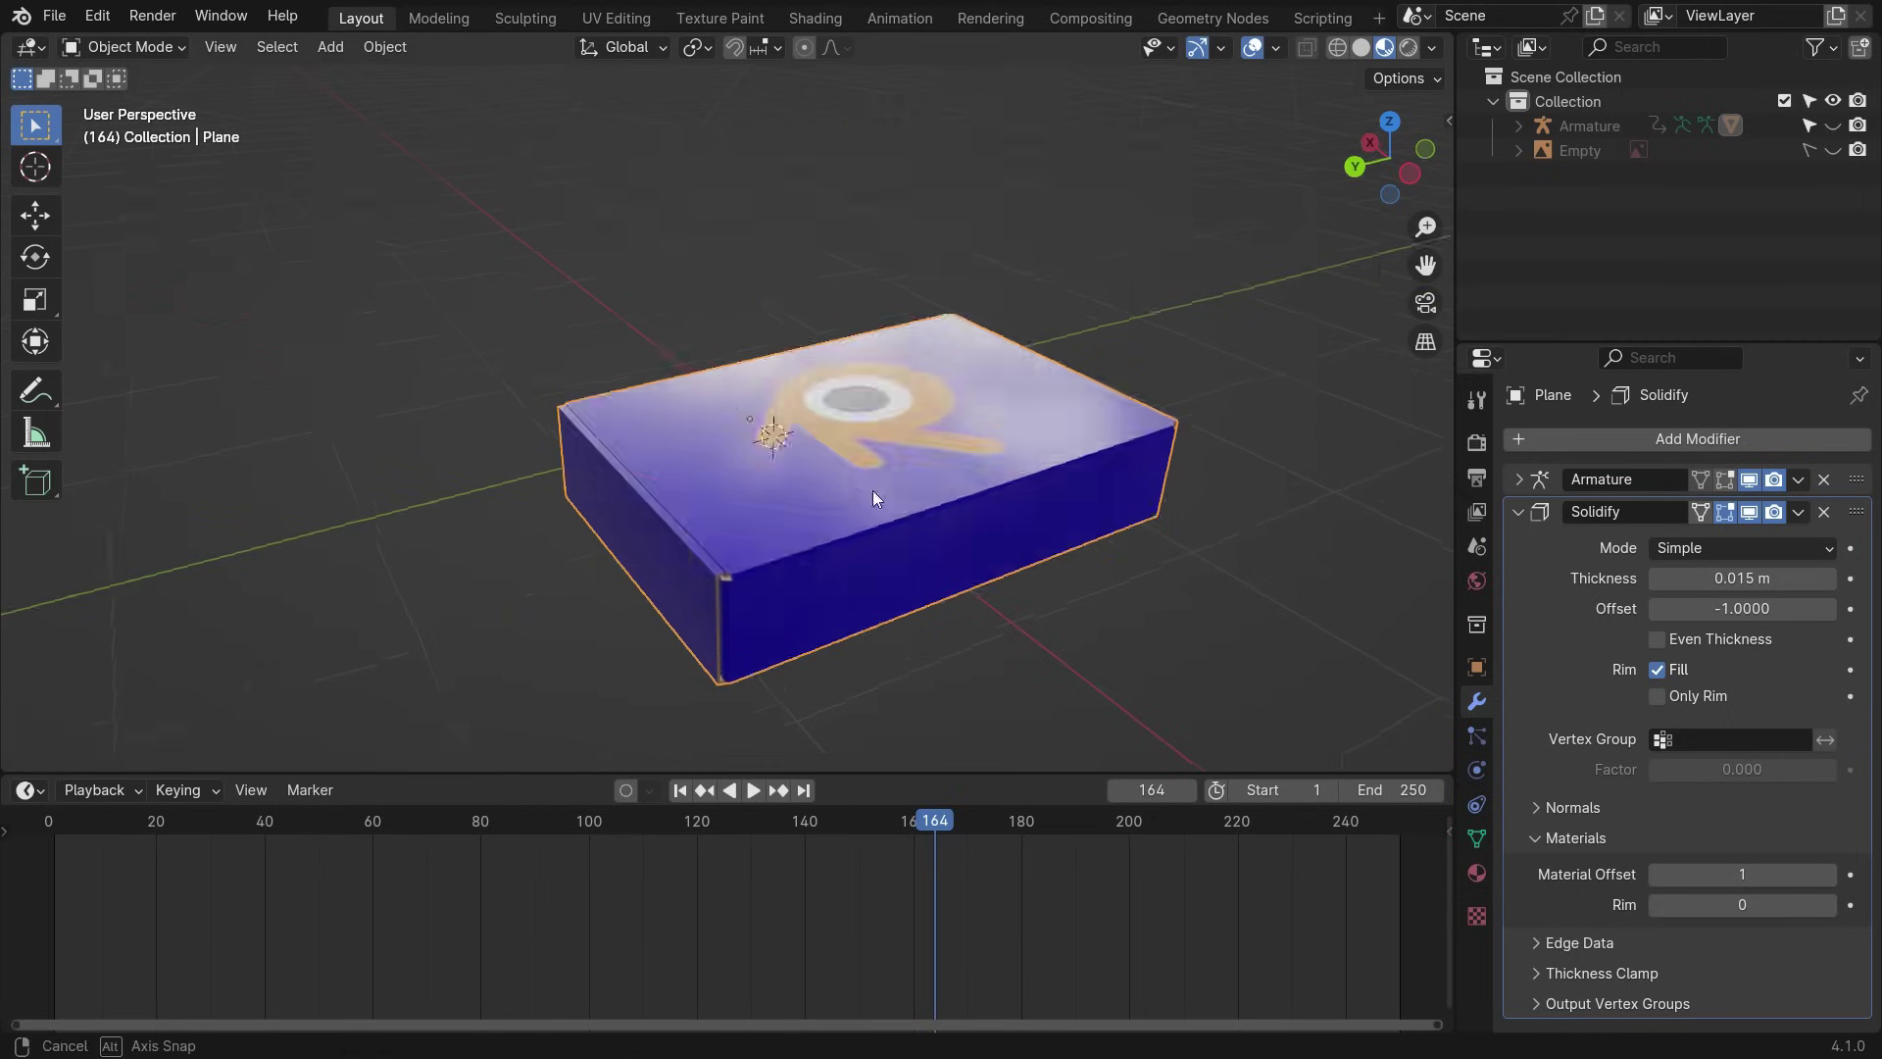
{"action": "key", "text": "shift+Left"}
{"action": "key", "text": "space"}
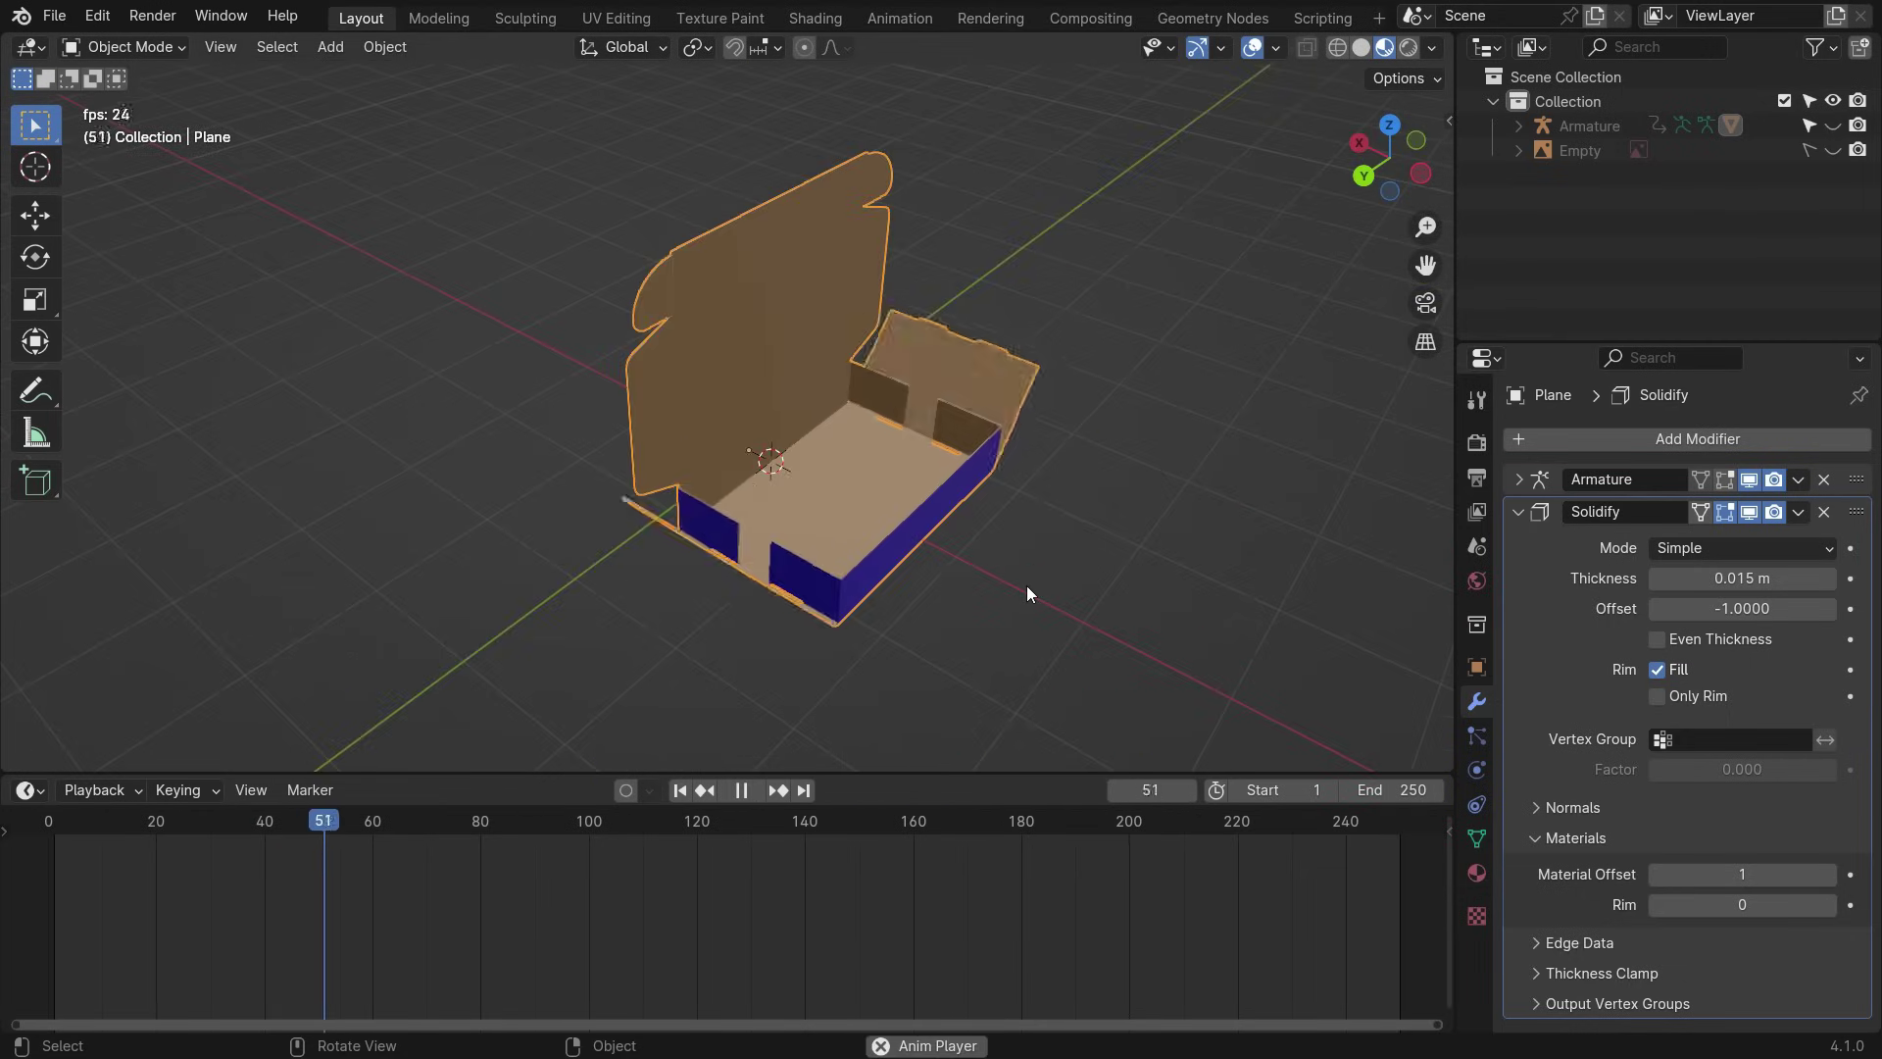